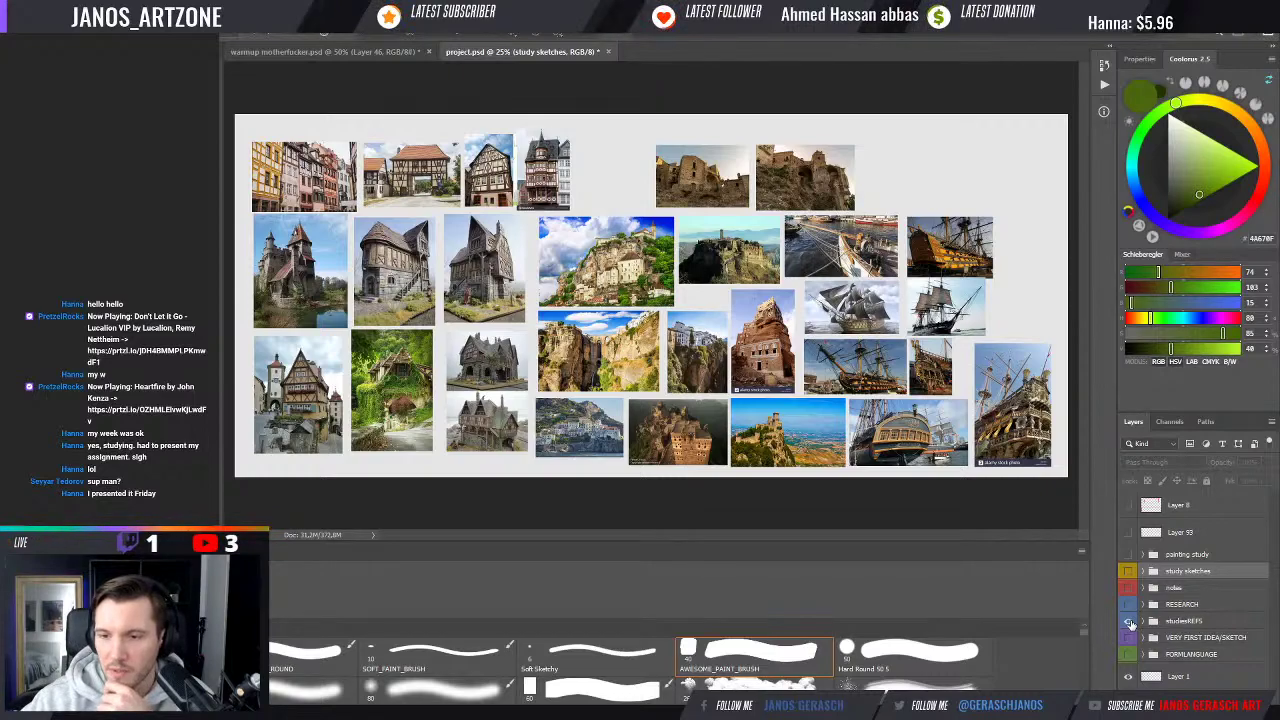
Hide the studiesREFS reference group and show the study sheet with its notes
{"action": "left_click", "coordinate": [1130, 622]}
{"action": "left_click", "coordinate": [1130, 605]}
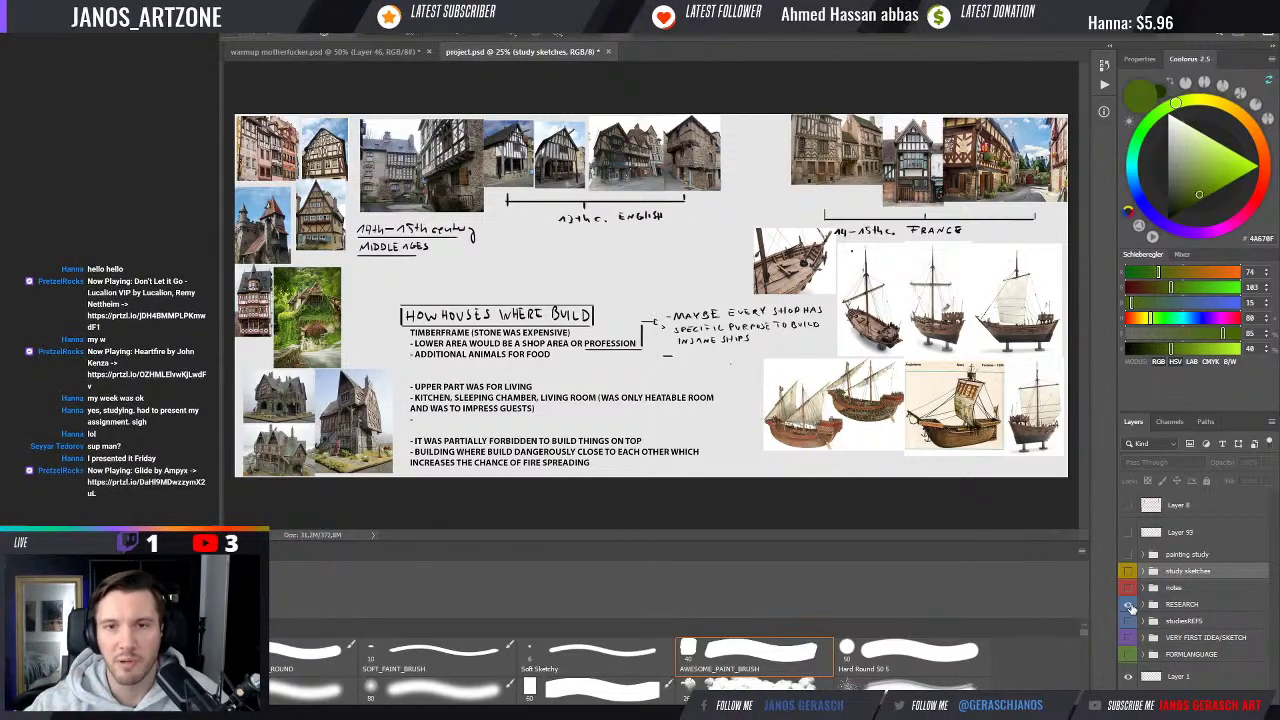
{"action": "scroll", "coordinate": [672, 185], "scroll_direction": "up", "scroll_amount": 2}
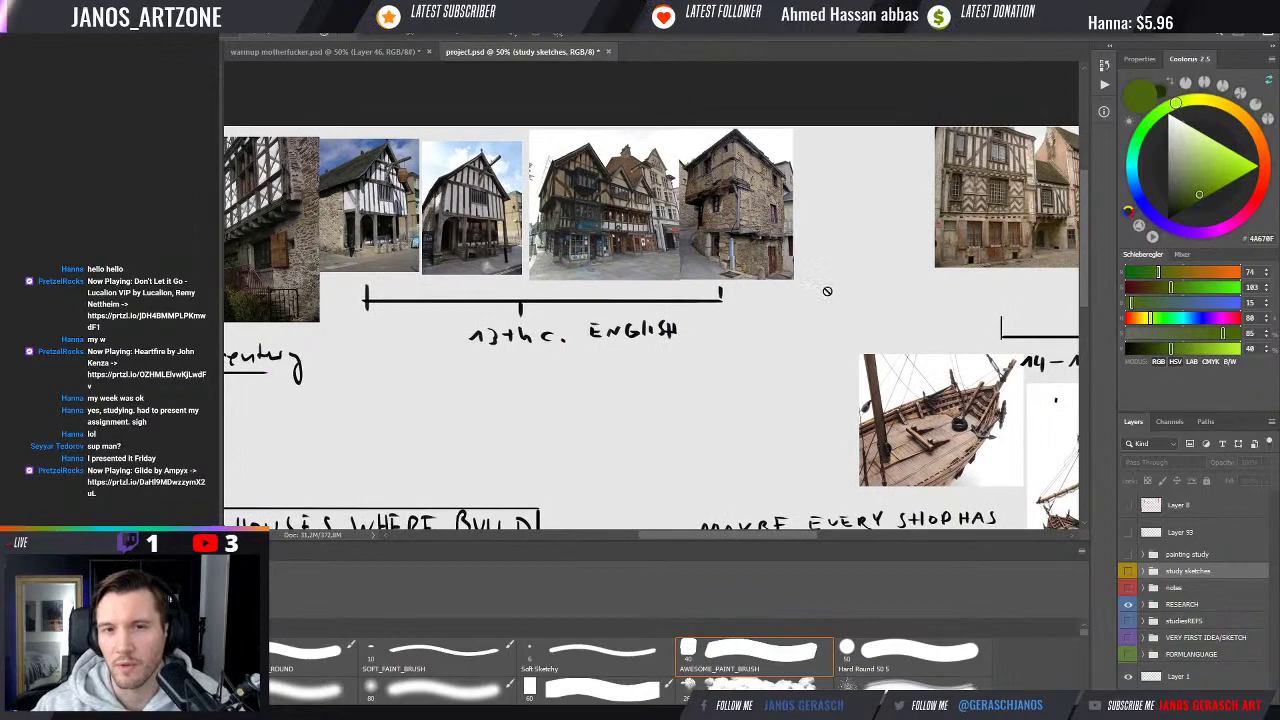
{"action": "scroll", "coordinate": [667, 212], "scroll_direction": "up", "scroll_amount": 1}
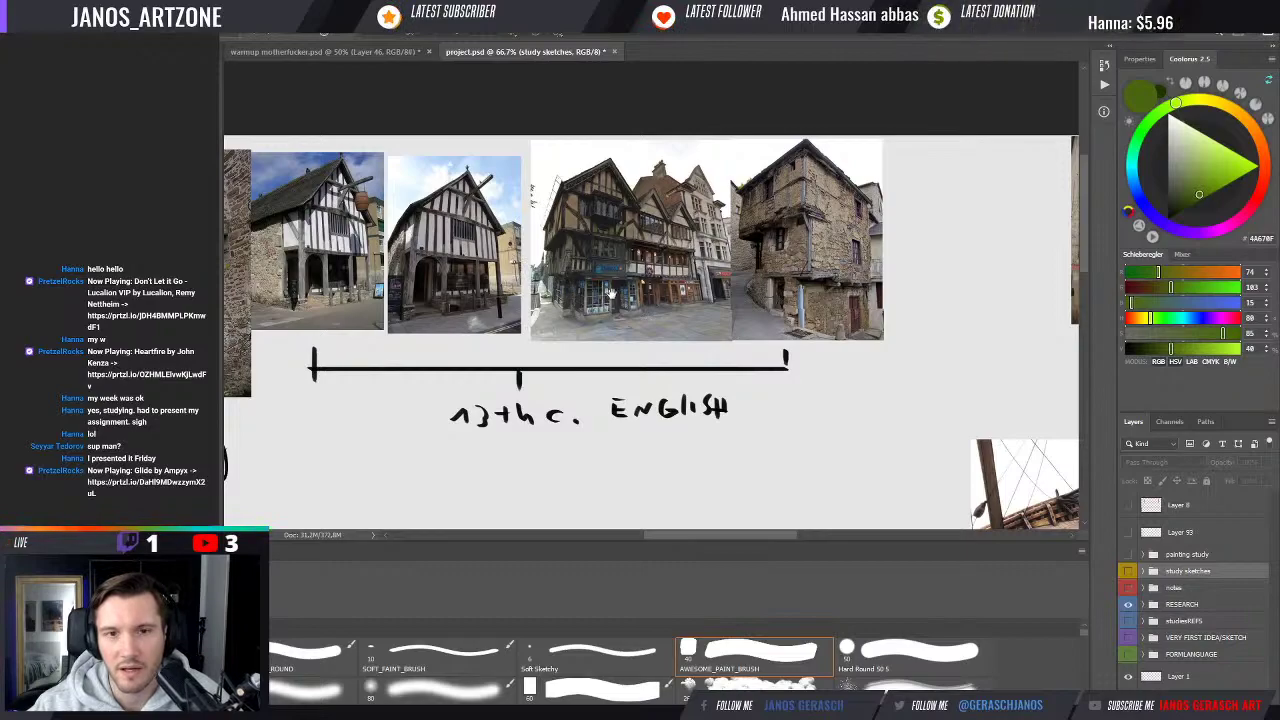
{"action": "mouse_move", "coordinate": [913, 304]}
{"action": "left_mouse_down"}
{"action": "mouse_move", "coordinate": [874, 332]}
{"action": "mouse_move", "coordinate": [680, 342]}
{"action": "left_mouse_up"}
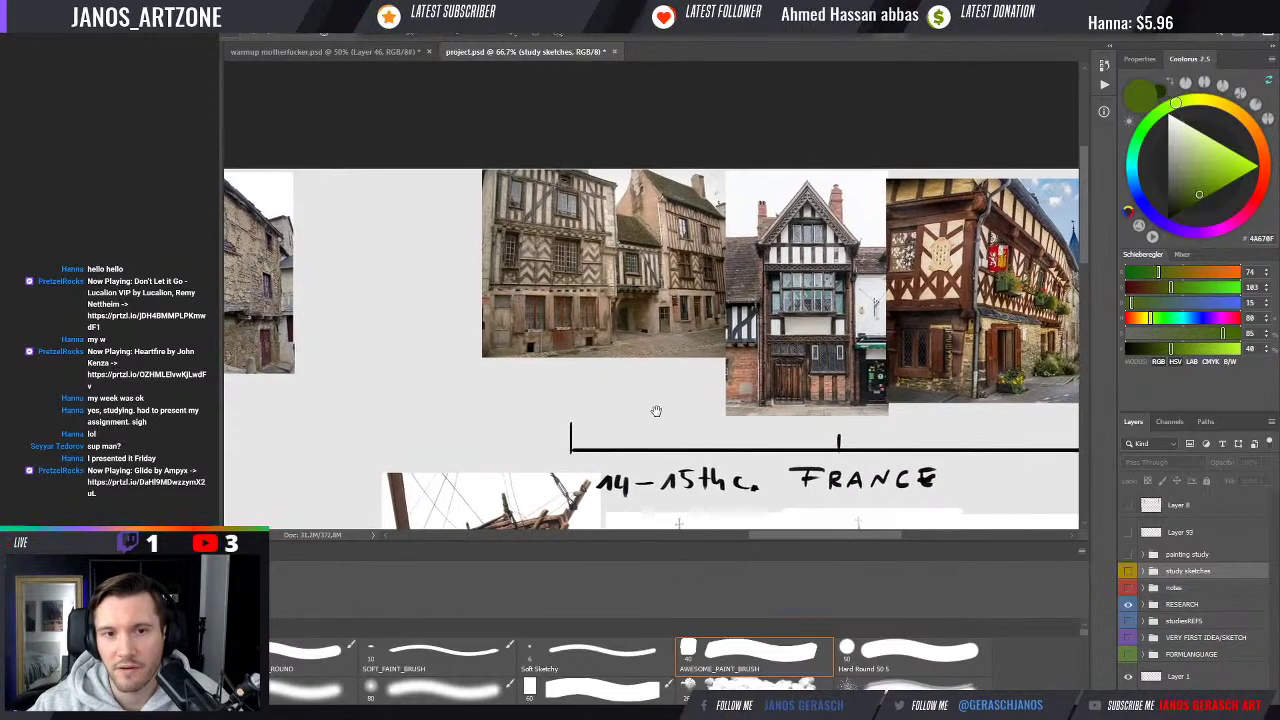
{"action": "left_click_drag", "start_coordinate": [654, 409], "coordinate": [833, 403]}
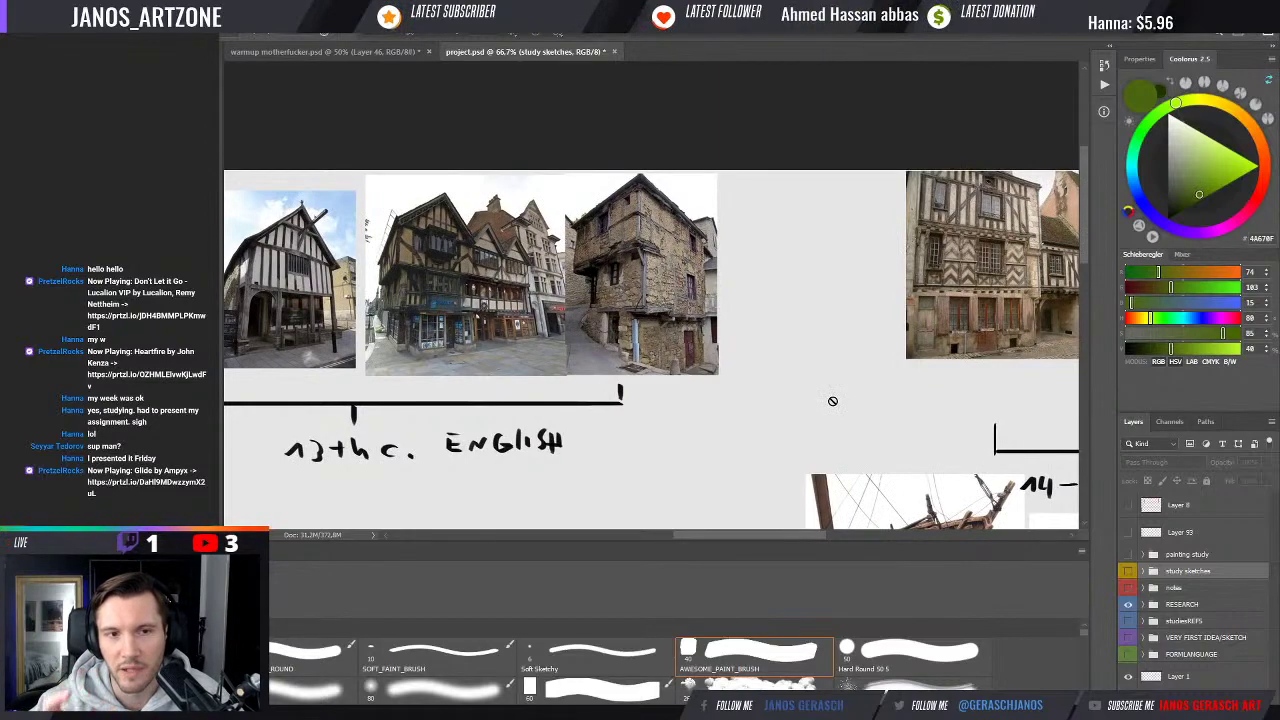
{"action": "key", "text": "ctrl+minus"}
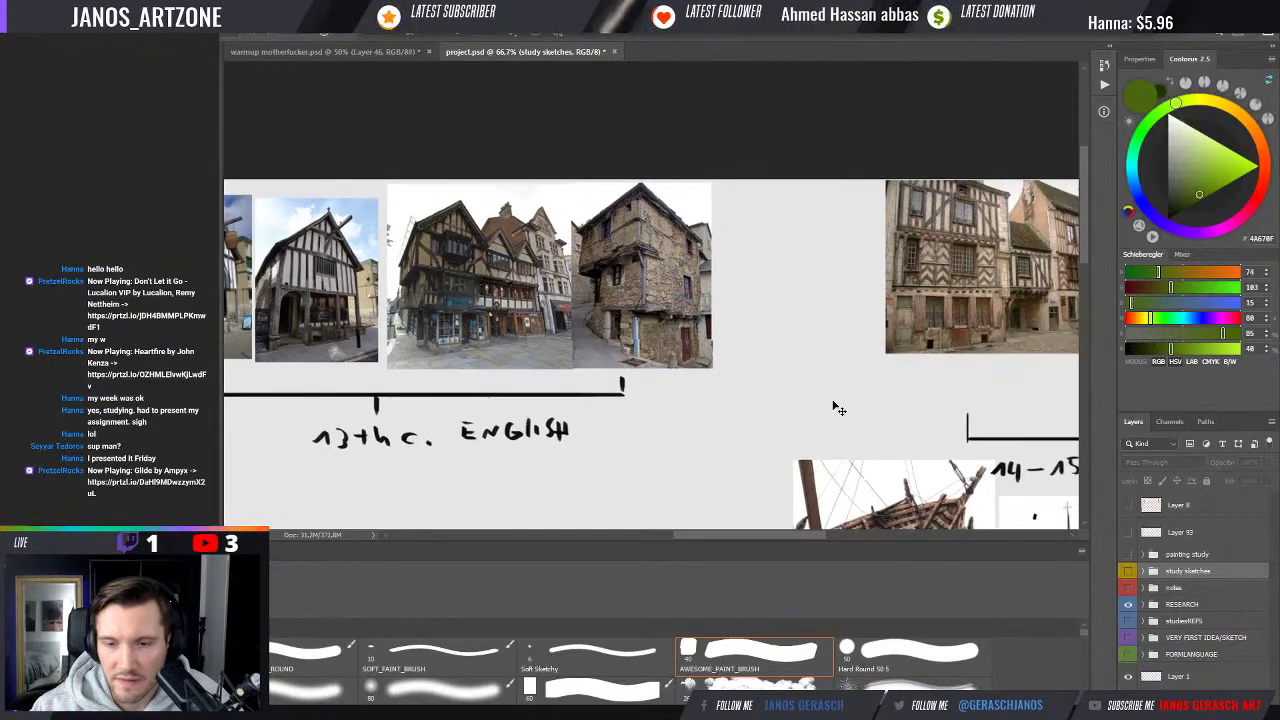
{"action": "key", "text": "ctrl+minus"}
{"action": "key", "text": "ctrl+minus"}
{"action": "key", "text": "ctrl+minus"}
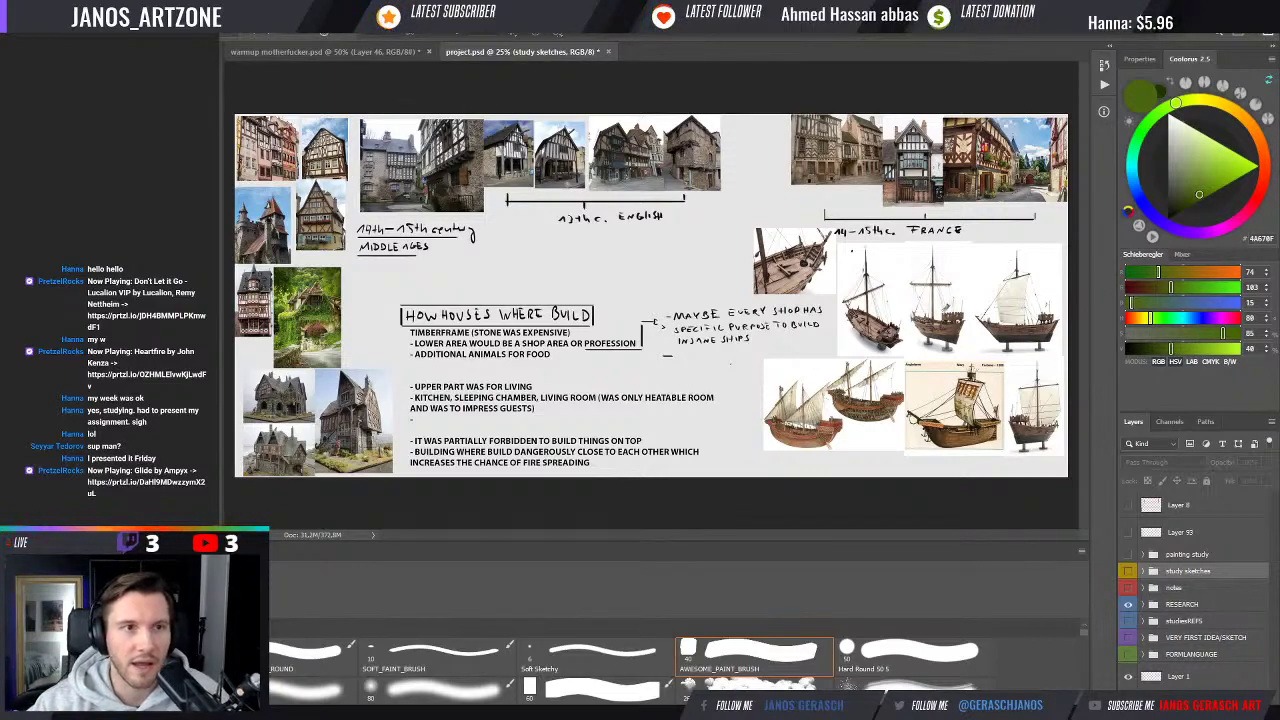
{"action": "key", "text": "alt+]"}
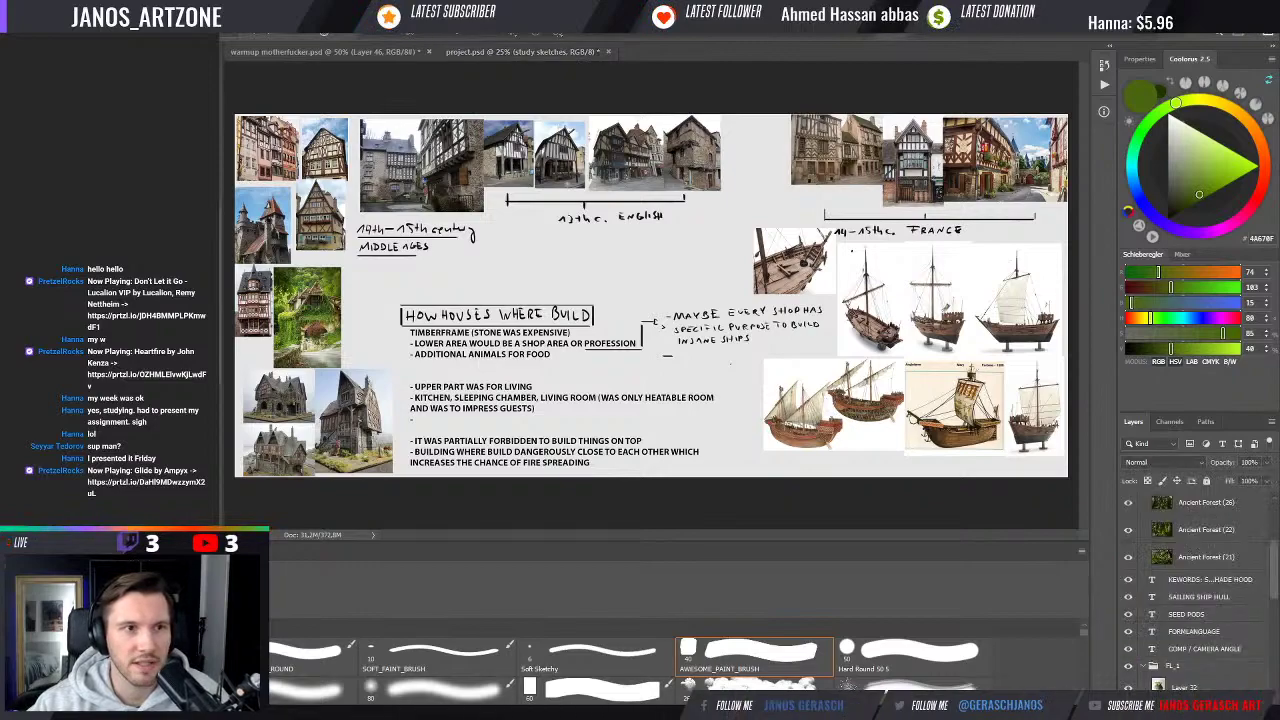
Open refs.psd zoomed on the MOOD / VEGETATION references, with project.psd floating beside it
{"action": "left_click", "coordinate": [699, 52]}
{"action": "scroll", "coordinate": [634, 242], "scroll_direction": "up", "scroll_amount": 3}
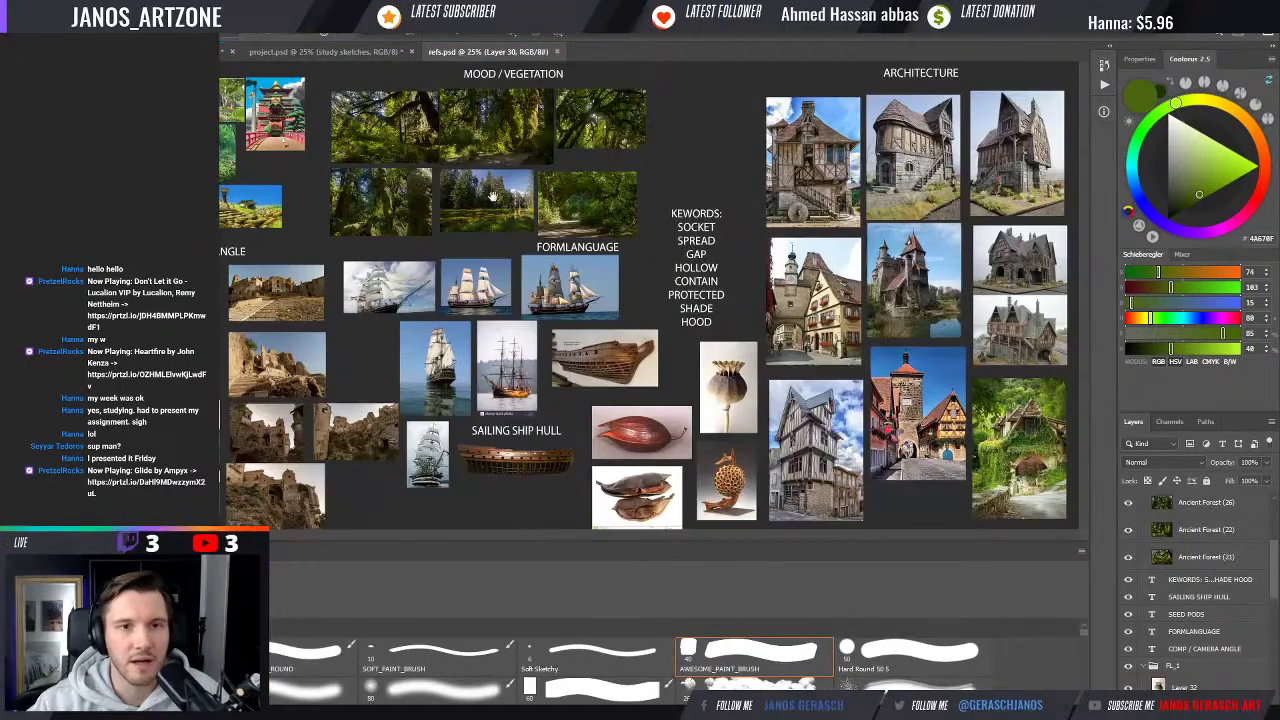
{"action": "scroll", "coordinate": [634, 242], "scroll_direction": "up", "scroll_amount": 2}
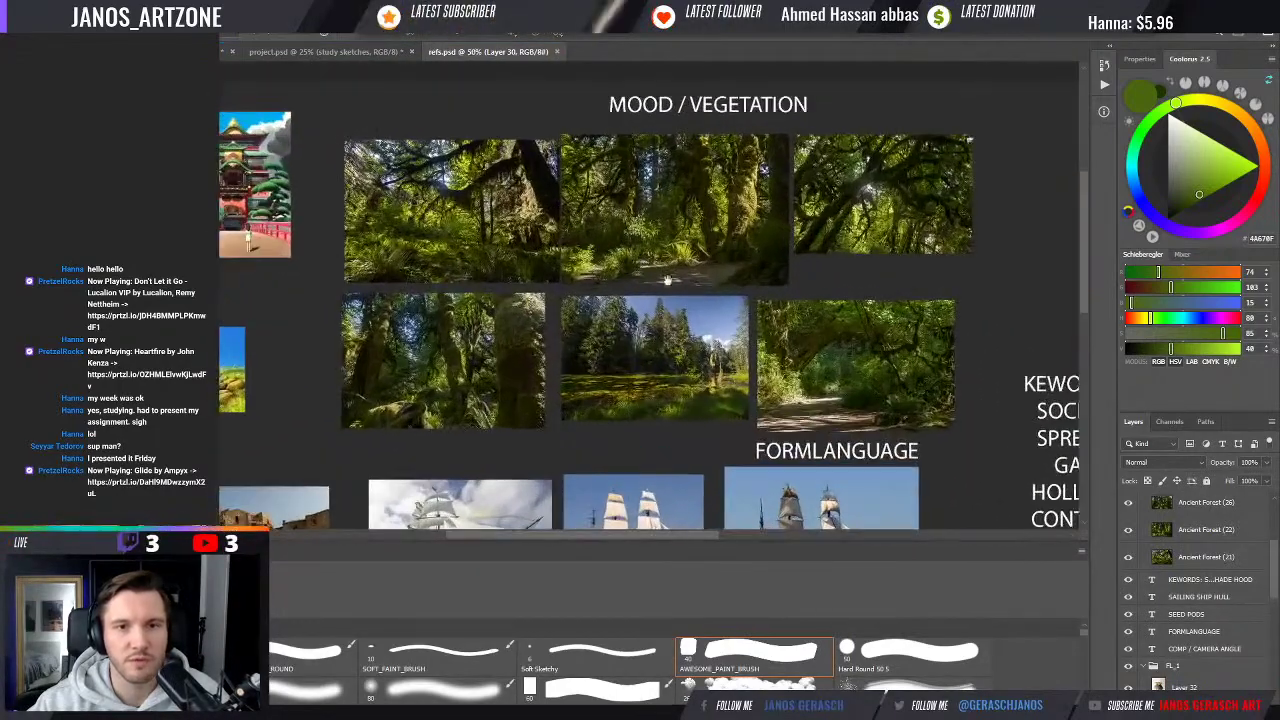
{"action": "left_click_drag", "start_coordinate": [713, 271], "coordinate": [736, 287]}
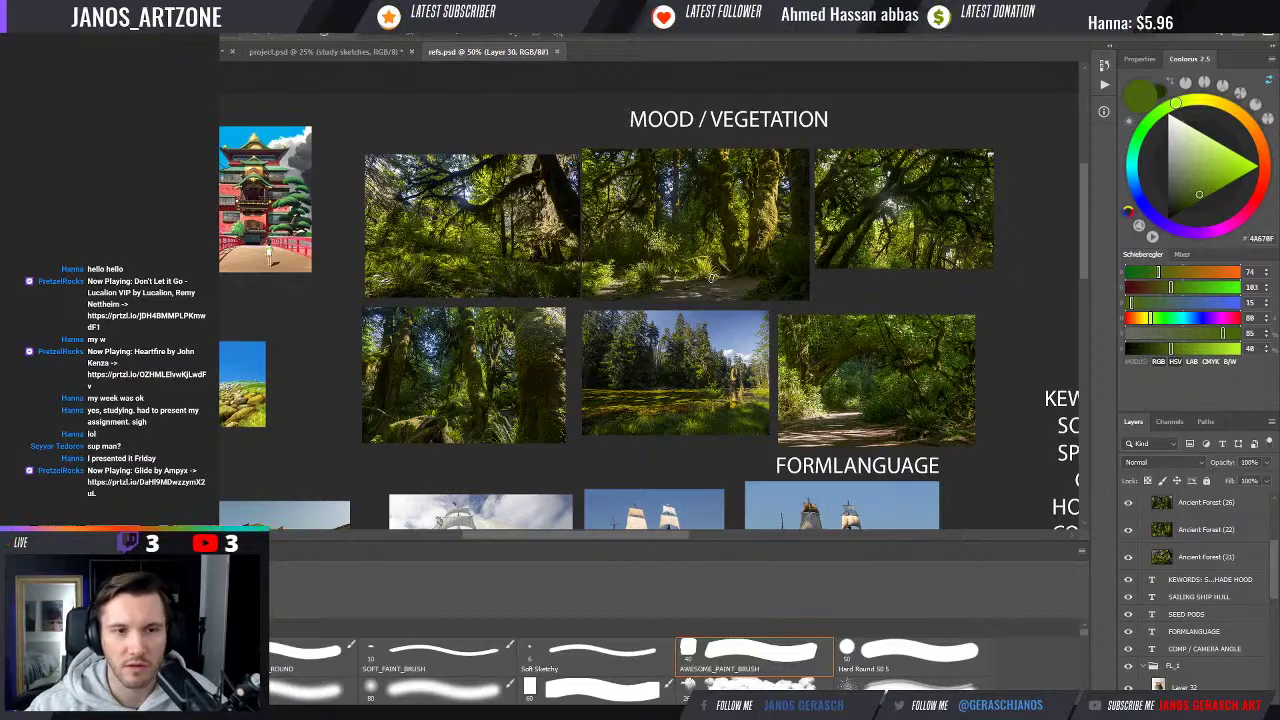
{"action": "left_click_drag", "start_coordinate": [711, 277], "coordinate": [731, 263]}
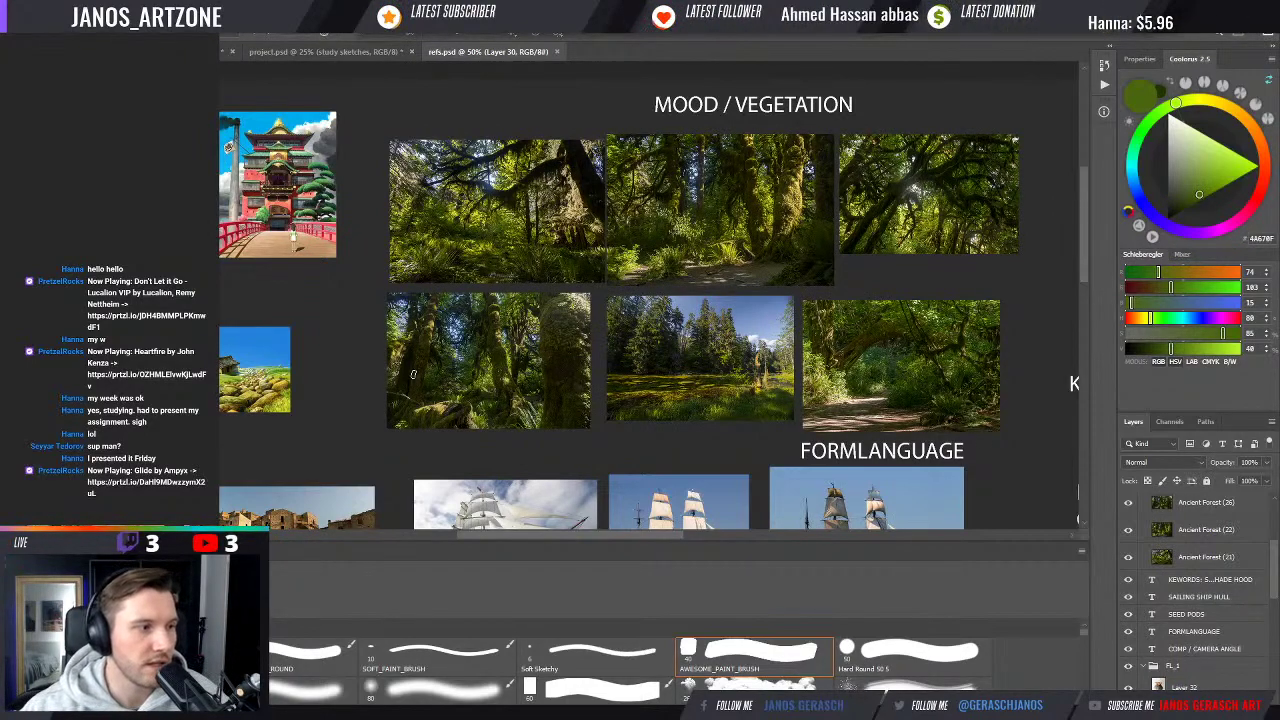
{"action": "left_click", "coordinate": [454, 55]}
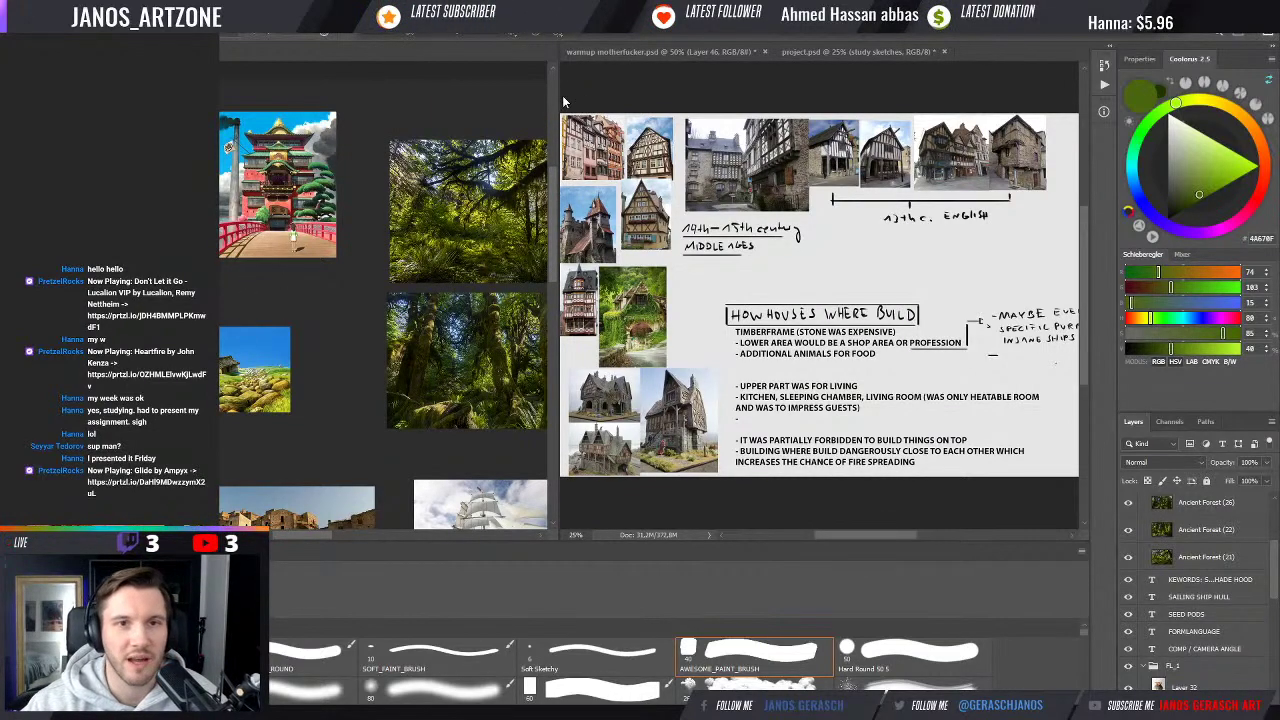
Widen the floating project.psd window so the study sheet fills the workspace again
{"action": "mouse_move", "coordinate": [563, 101]}
{"action": "left_mouse_down"}
{"action": "mouse_move", "coordinate": [347, 115]}
{"action": "mouse_move", "coordinate": [230, 155]}
{"action": "left_mouse_up"}
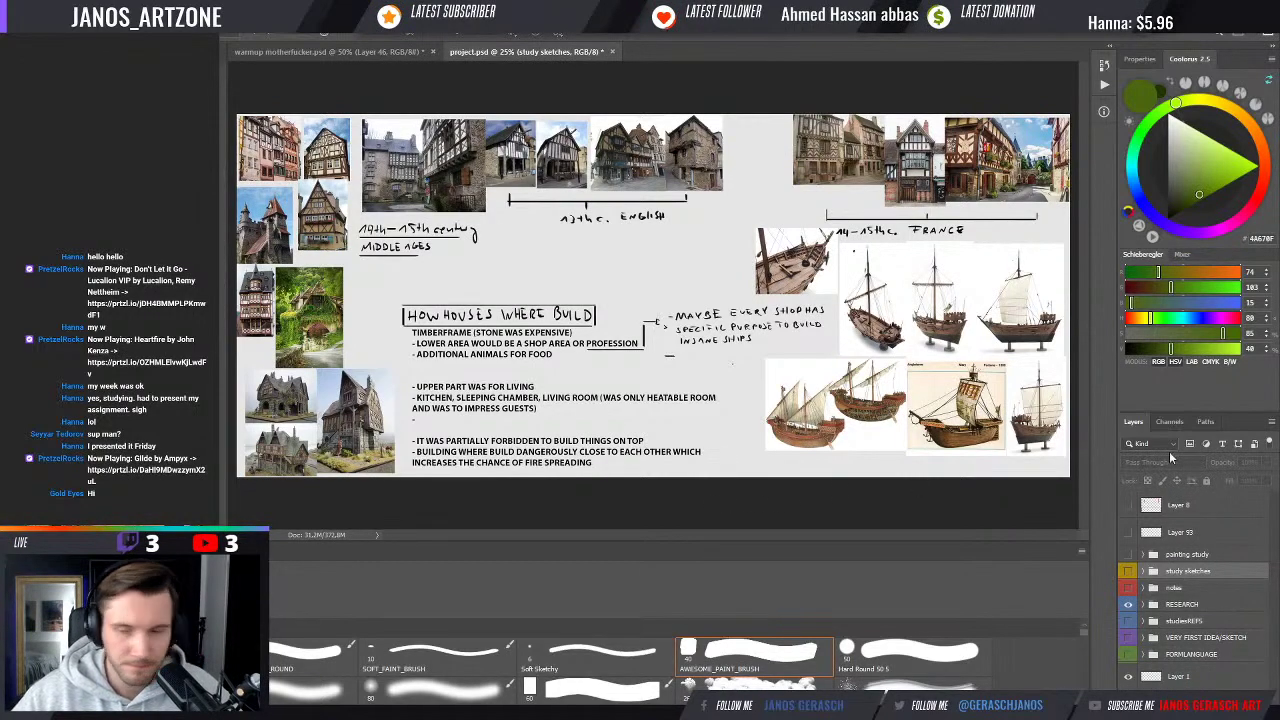
Hide the study sketches group and turn on the 'painting study' group
{"action": "left_click", "coordinate": [1128, 571]}
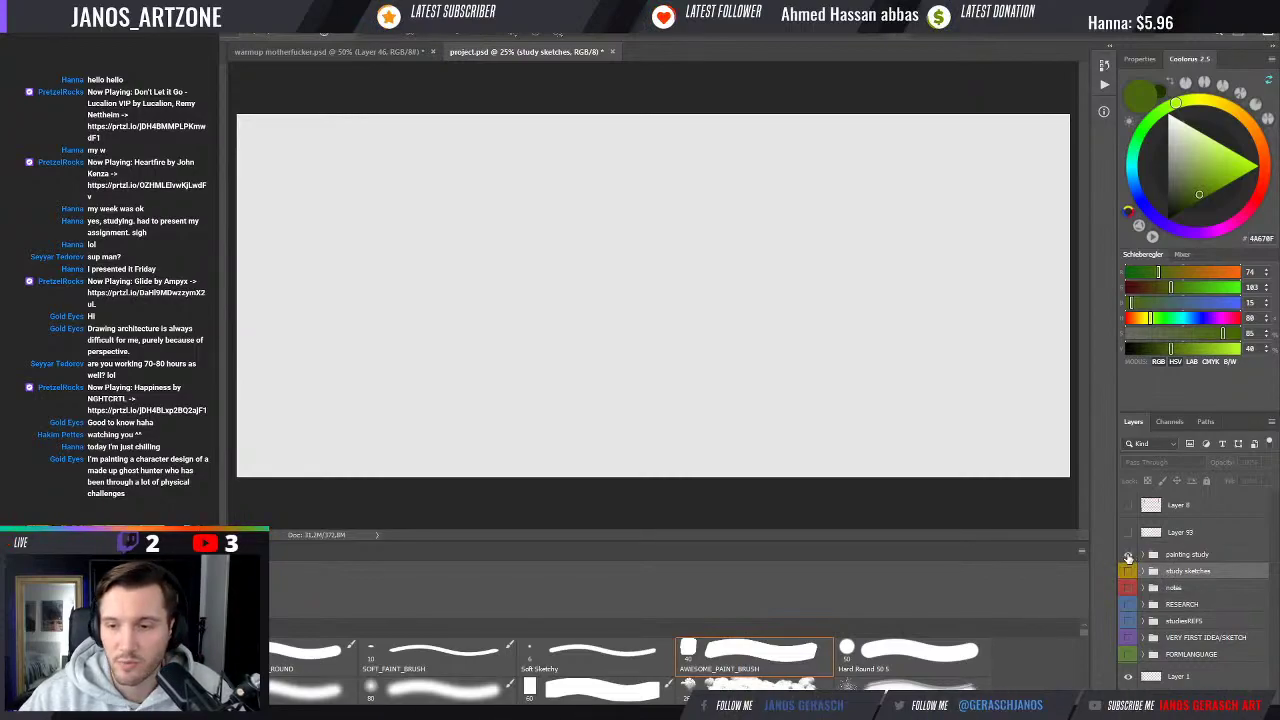
{"action": "left_click", "coordinate": [1128, 555]}
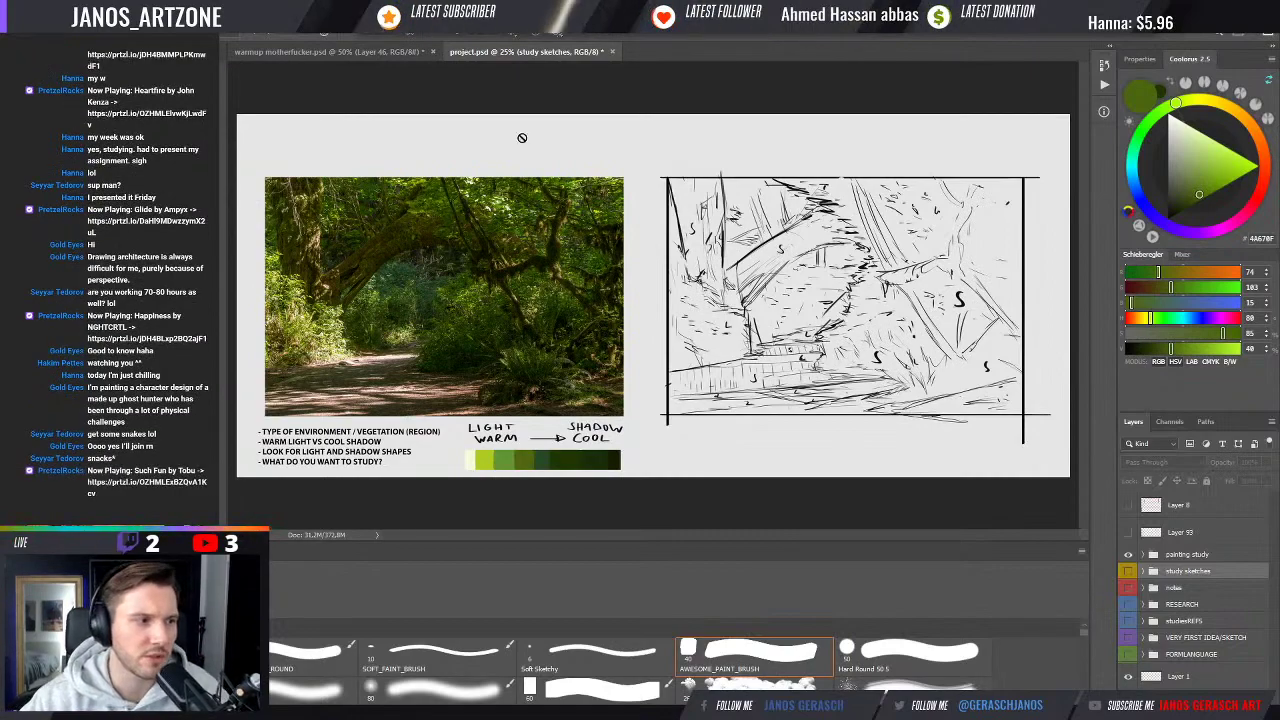
Switch to the warmup document with the tall pine tree photos
{"action": "left_click", "coordinate": [317, 50]}
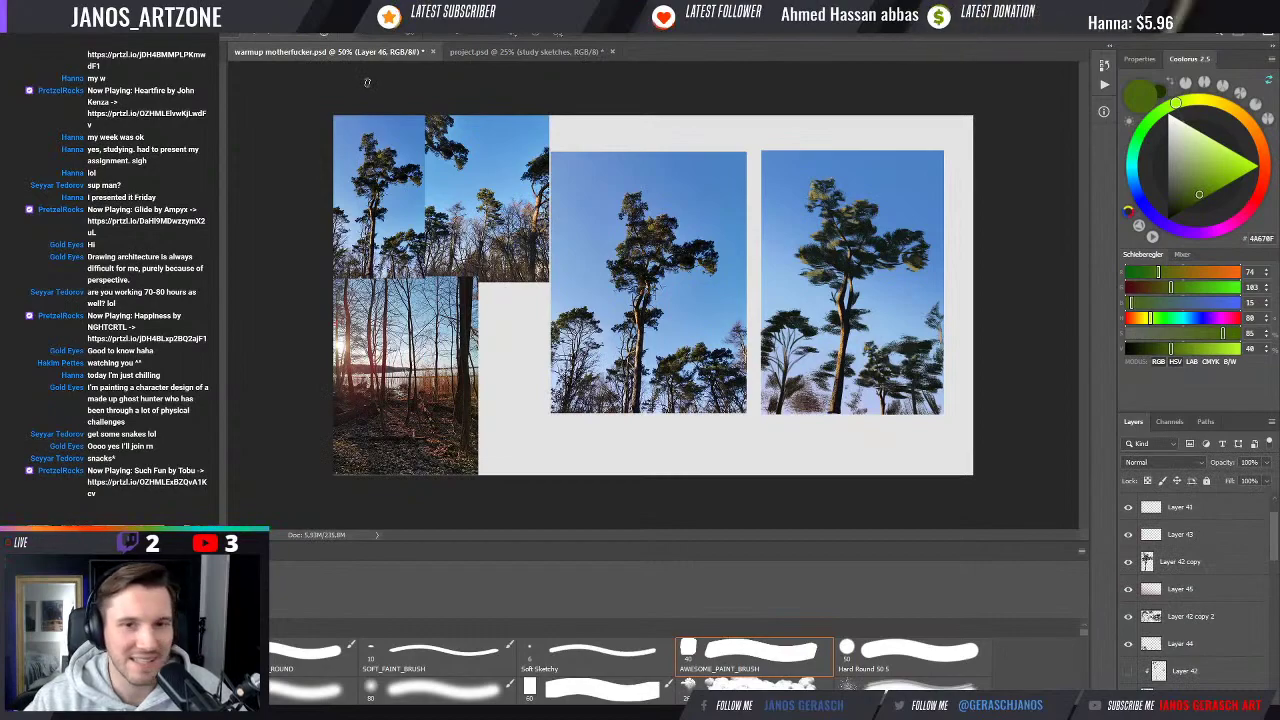
{"action": "key", "text": "v"}
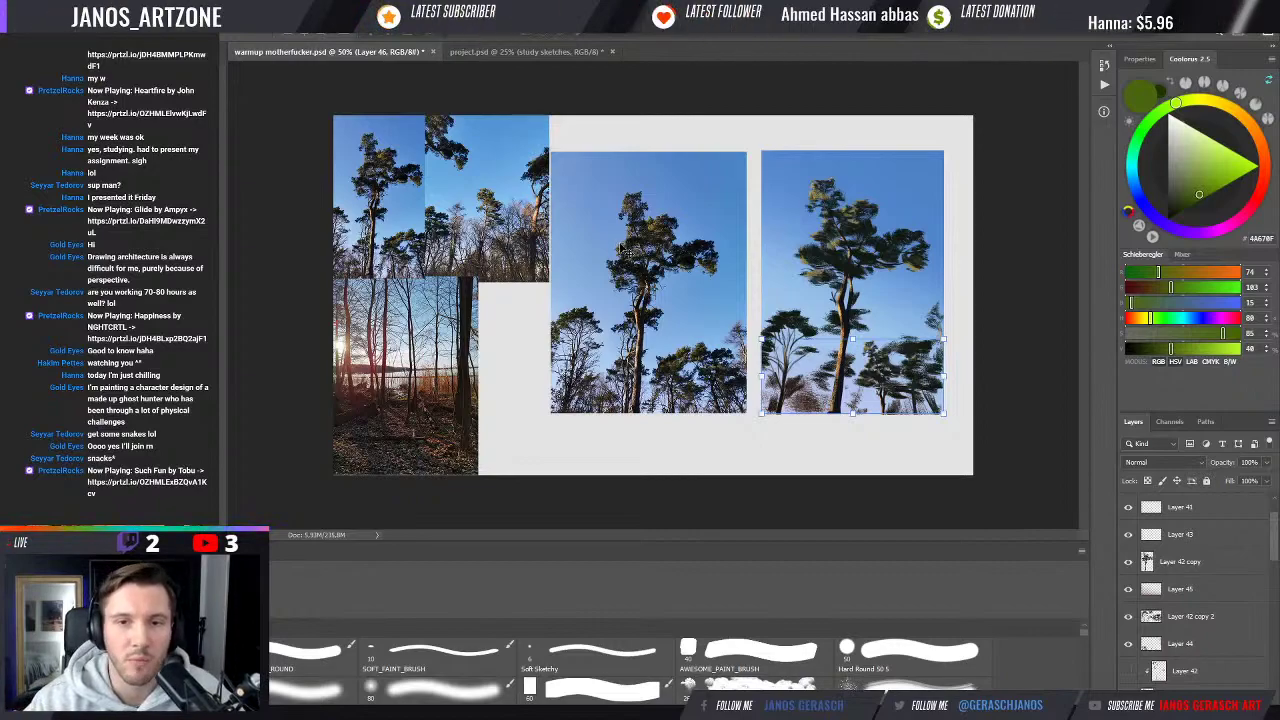
Back in project.psd, expand the 'painting study' group and select Layer 96, then Layer 100
{"action": "left_click", "coordinate": [525, 58]}
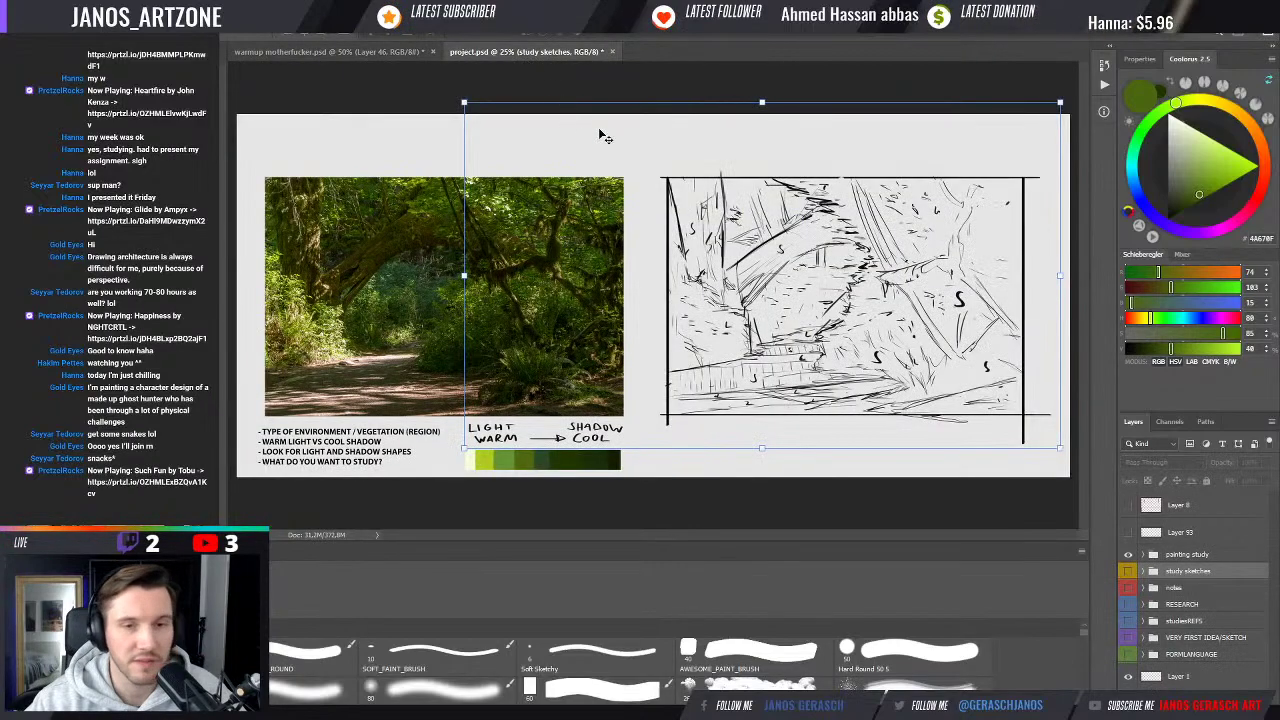
{"action": "left_click", "coordinate": [1165, 556]}
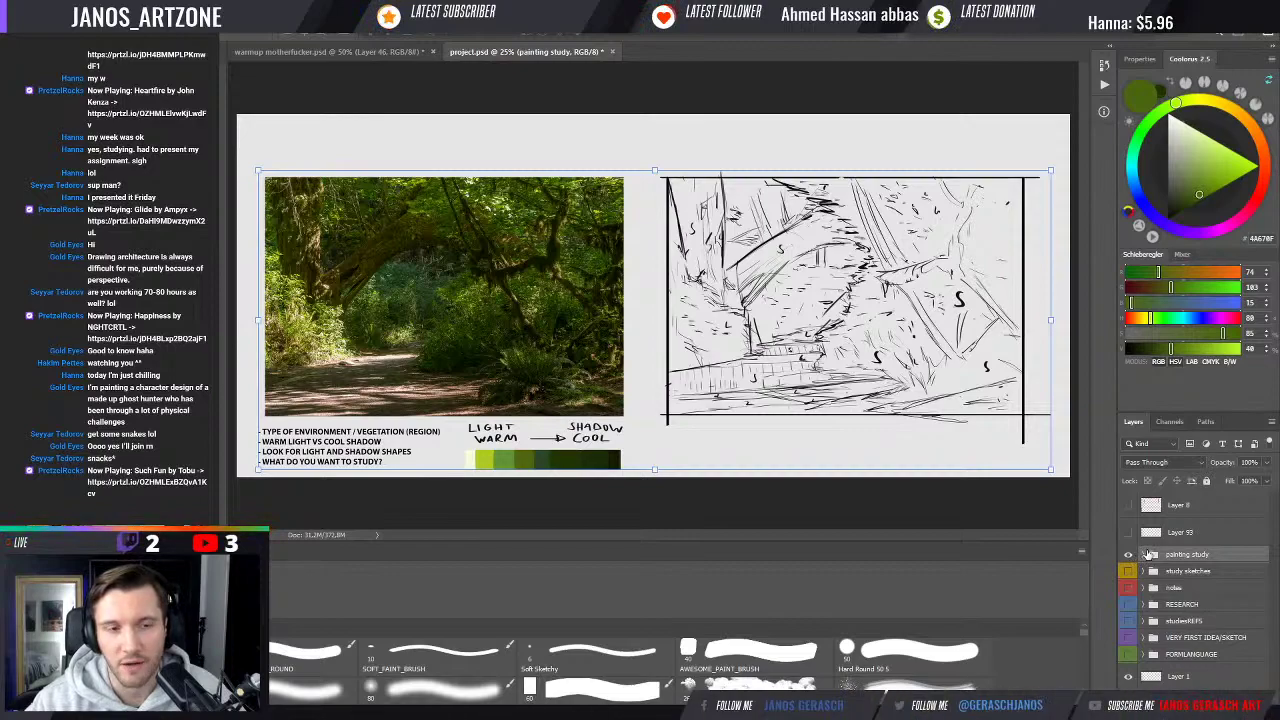
{"action": "left_click", "coordinate": [1147, 555]}
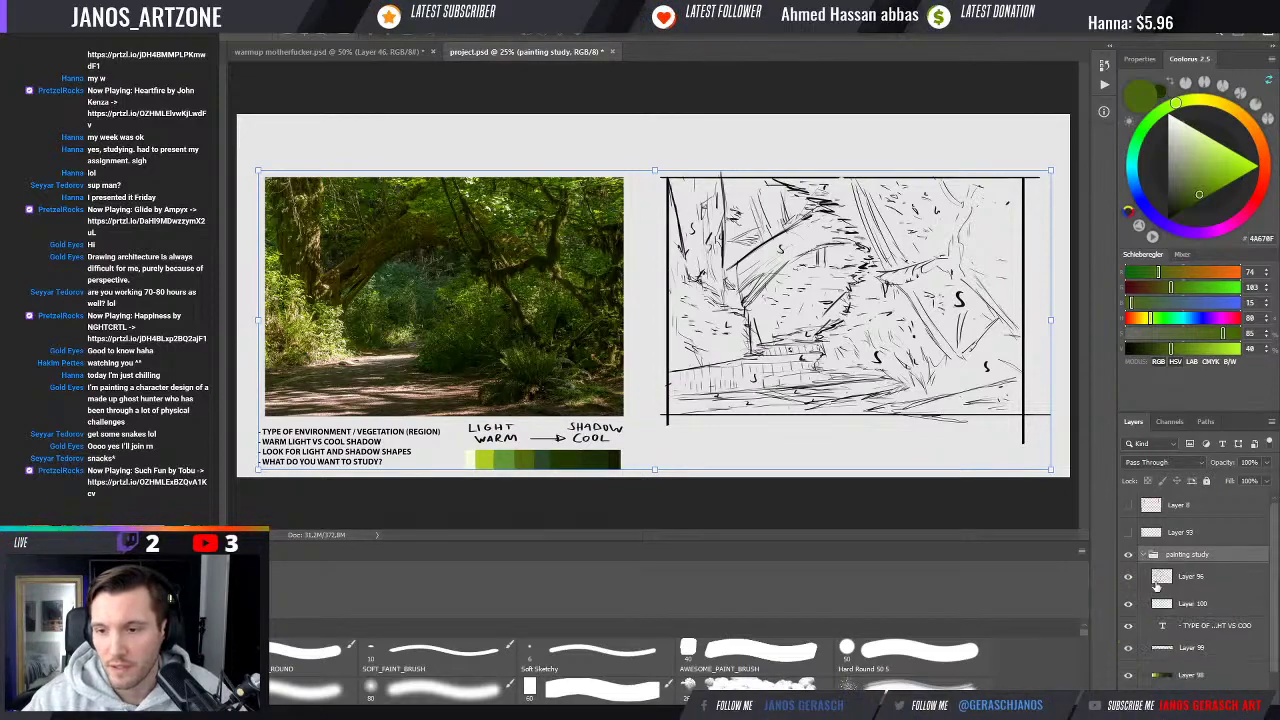
{"action": "scroll", "coordinate": [1175, 560], "scroll_direction": "down", "scroll_amount": 1}
{"action": "left_click", "coordinate": [1180, 558]}
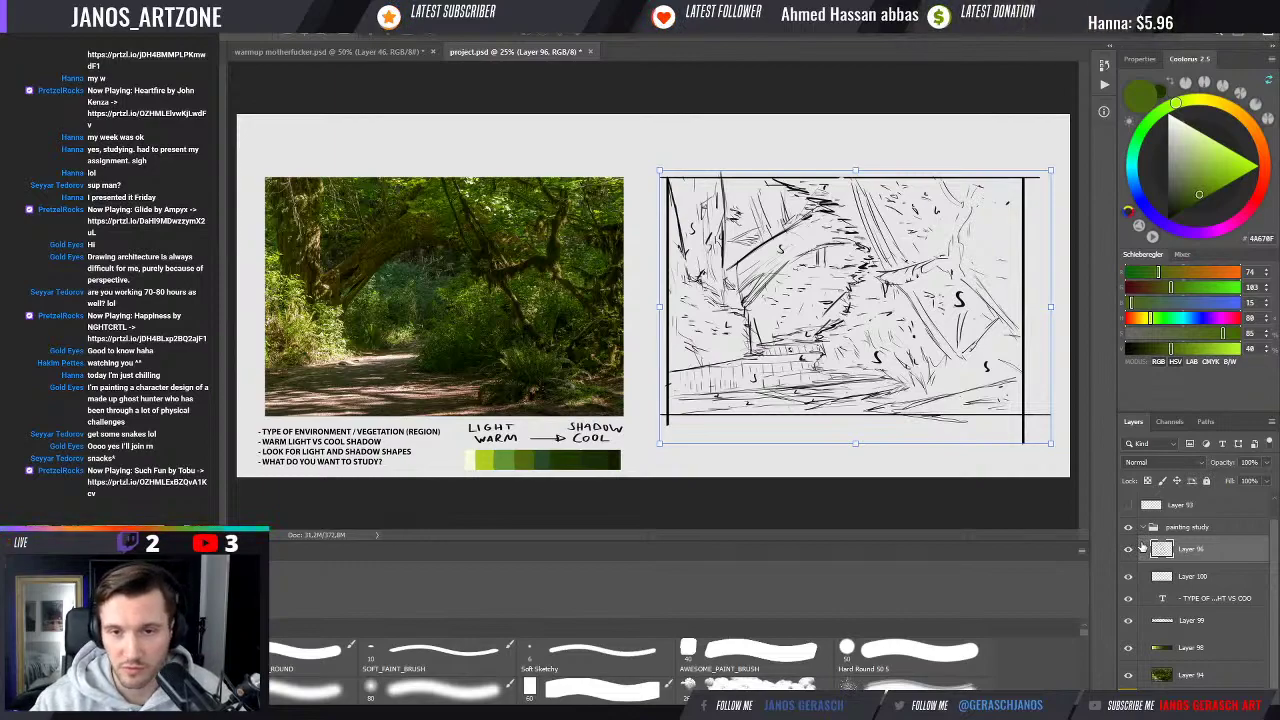
{"action": "left_click", "coordinate": [1214, 578]}
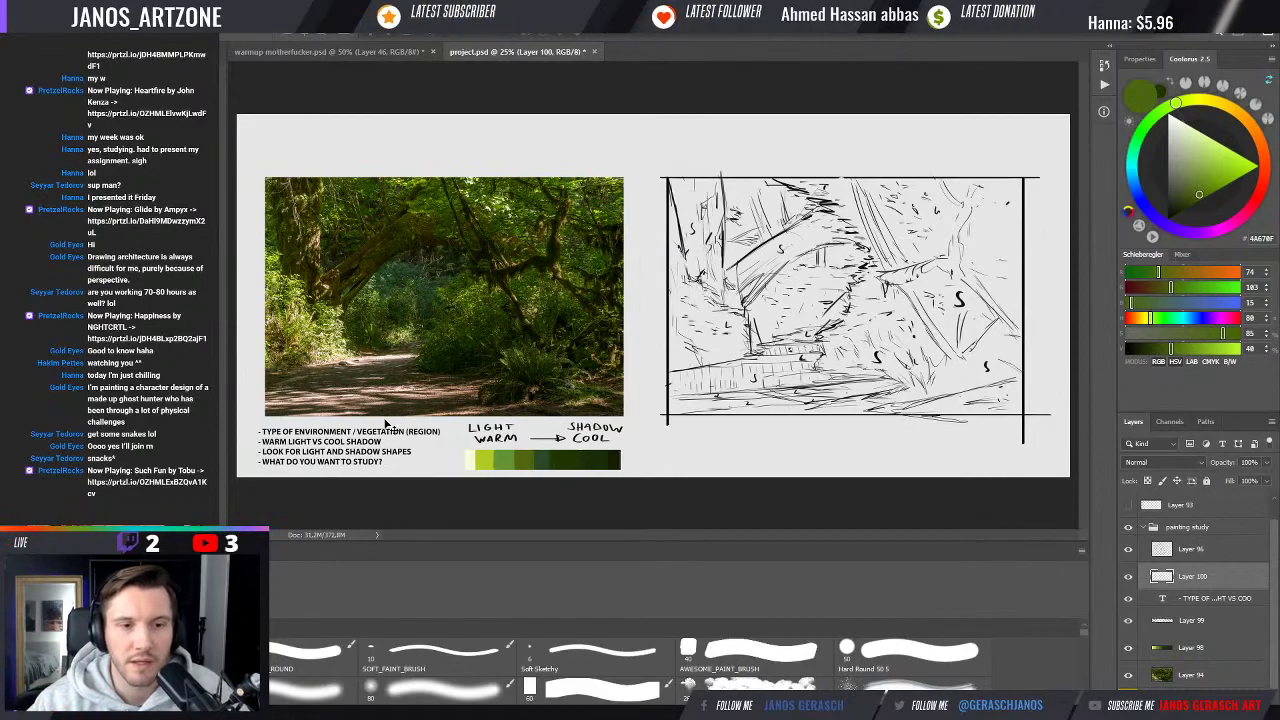
Zoom to 33.3% and pan across the forest reference photo to study its light and shadow
{"action": "scroll", "coordinate": [388, 425], "scroll_direction": "up", "scroll_amount": 1}
{"action": "left_click_drag", "start_coordinate": [462, 370], "coordinate": [508, 370]}
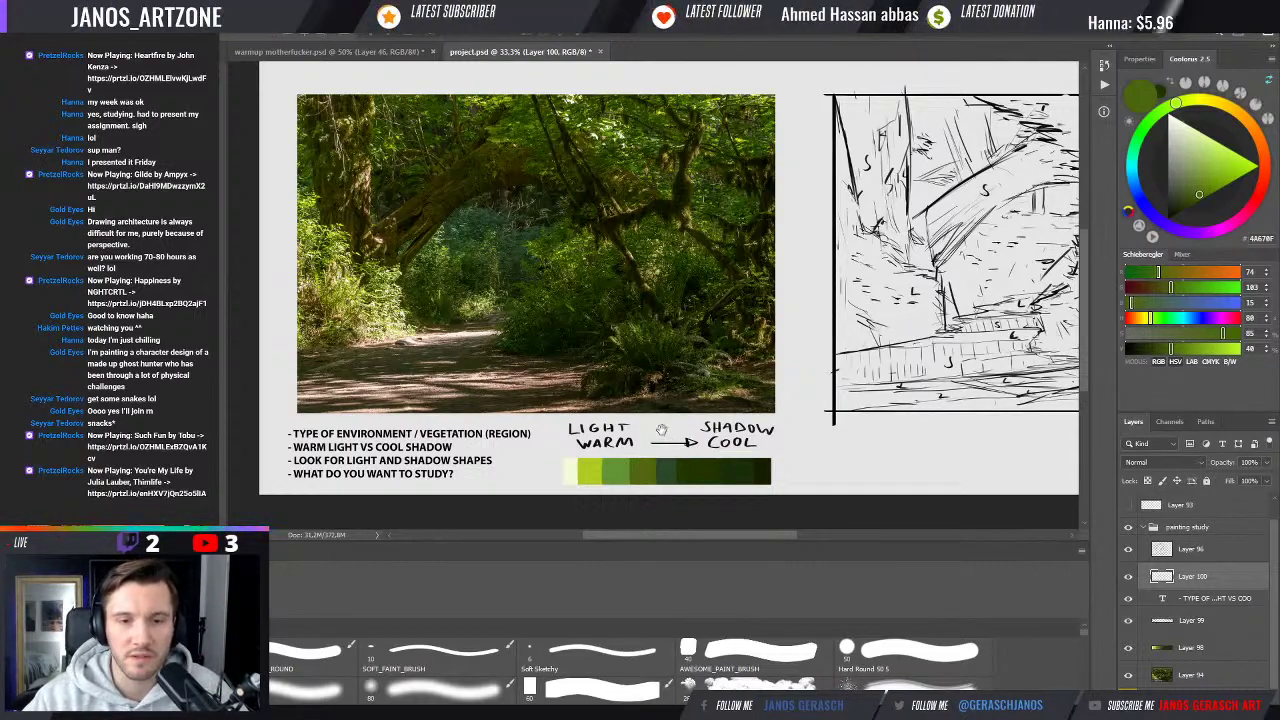
{"action": "left_click_drag", "start_coordinate": [664, 438], "coordinate": [637, 444]}
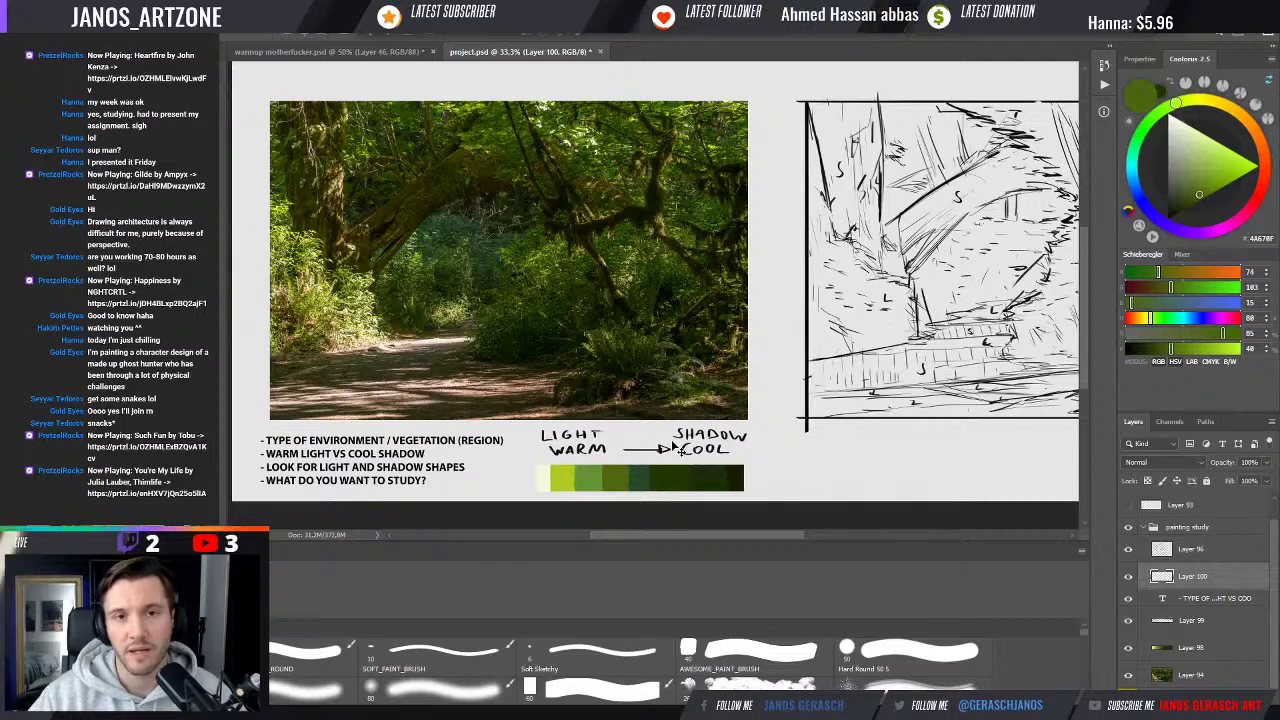
Check the reference in grayscale with Ctrl+Y, restore colour, and zoom out to 25%
{"action": "key", "text": "ctrl+y"}
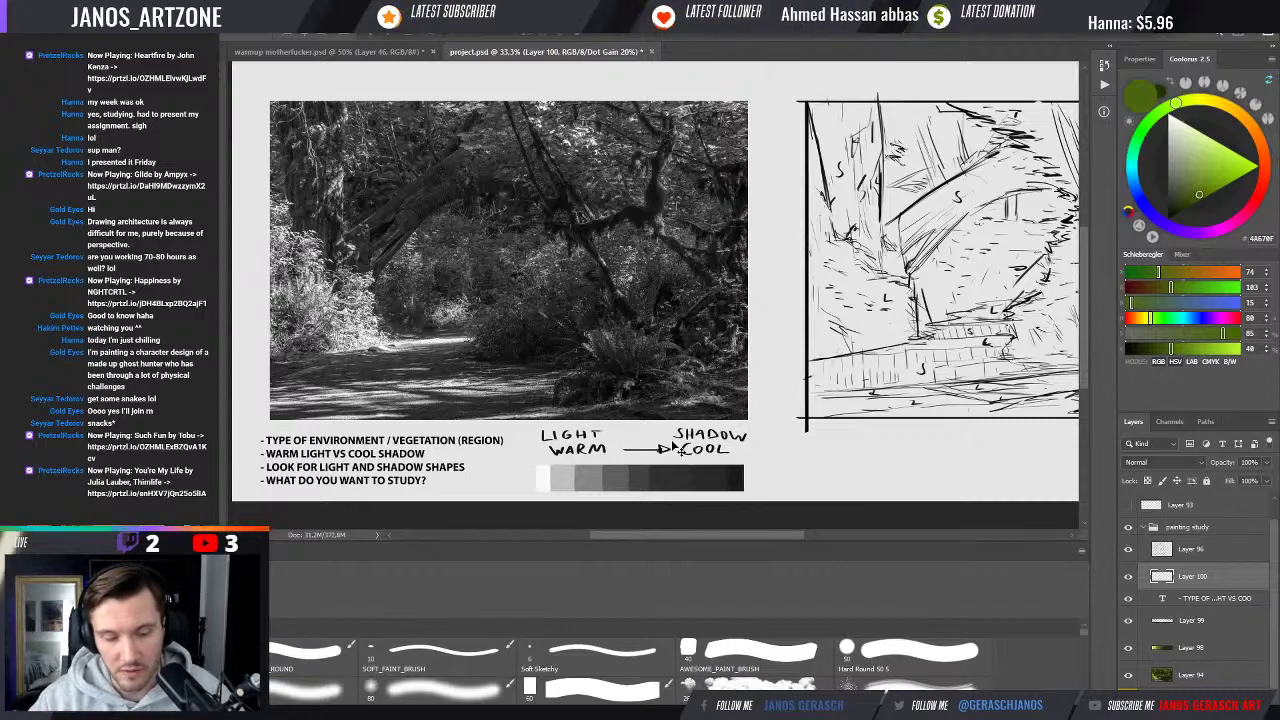
{"action": "key", "text": "ctrl+y"}
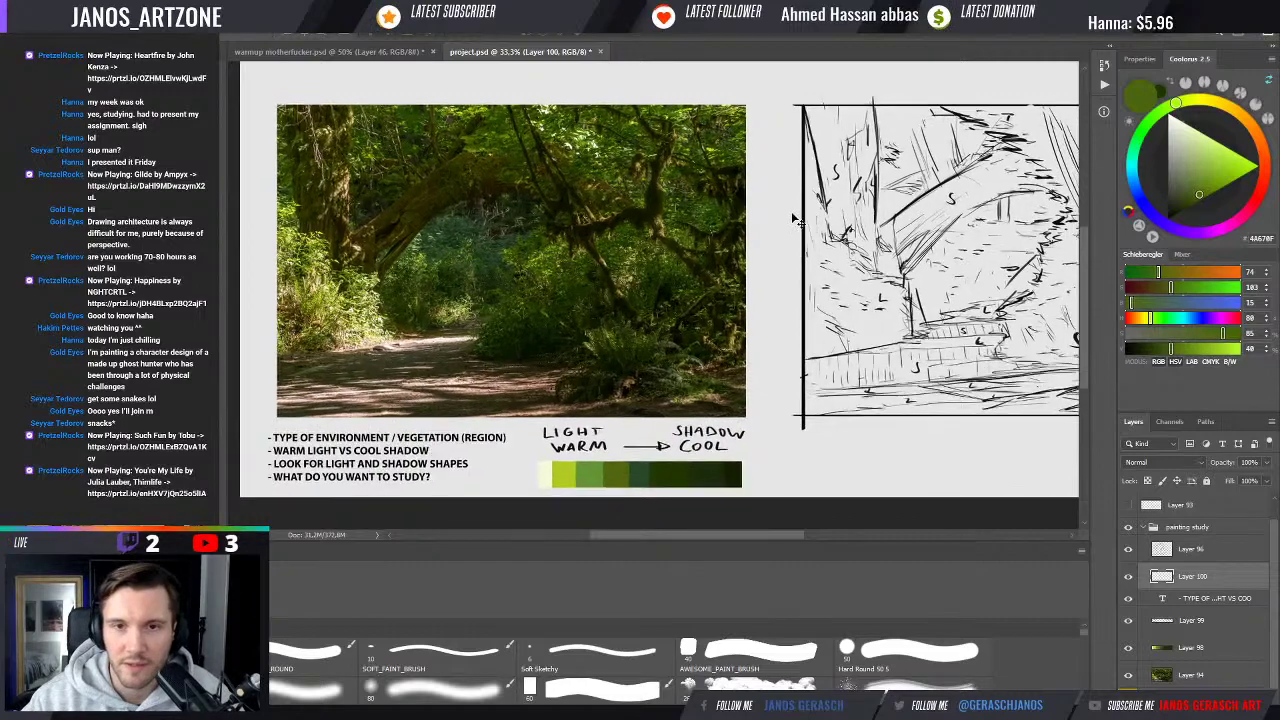
{"action": "key", "text": "ctrl+minus"}
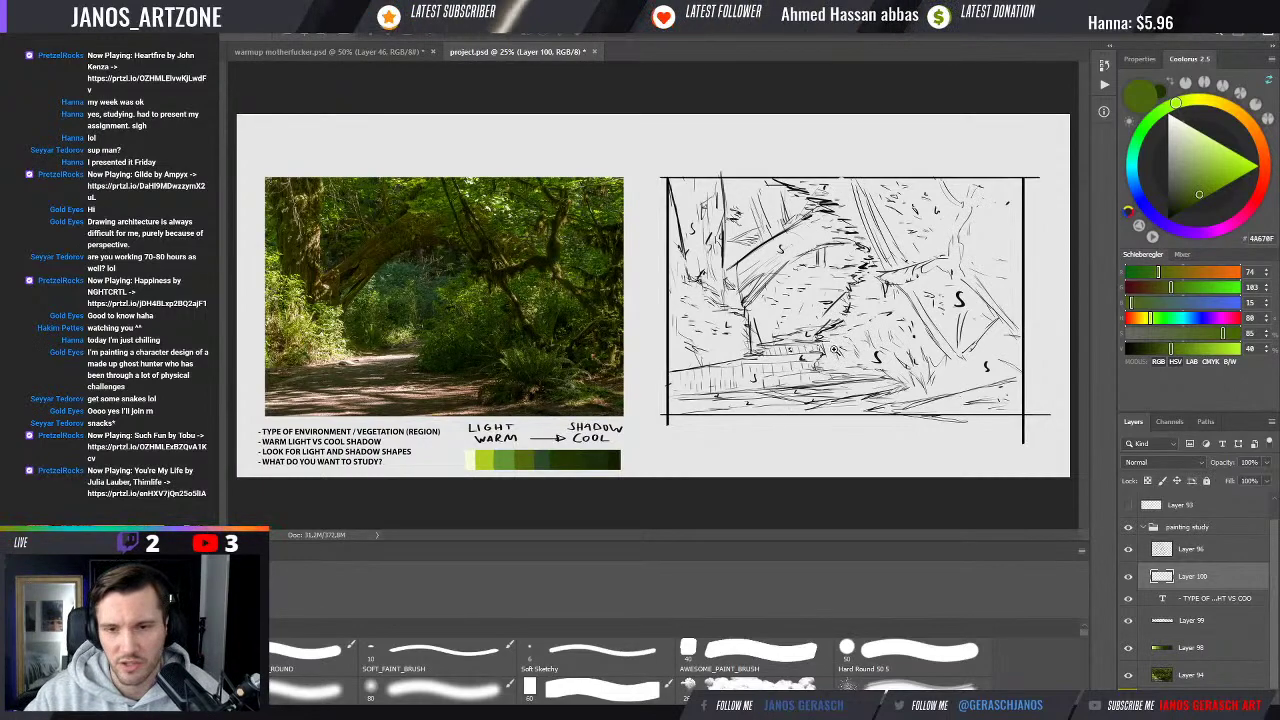
Select the AWESOME_PAINT_BRUSH preset while panning over the zoomed photo and sketch, then zoom back to 25%
{"action": "key", "text": "ctrl+plus"}
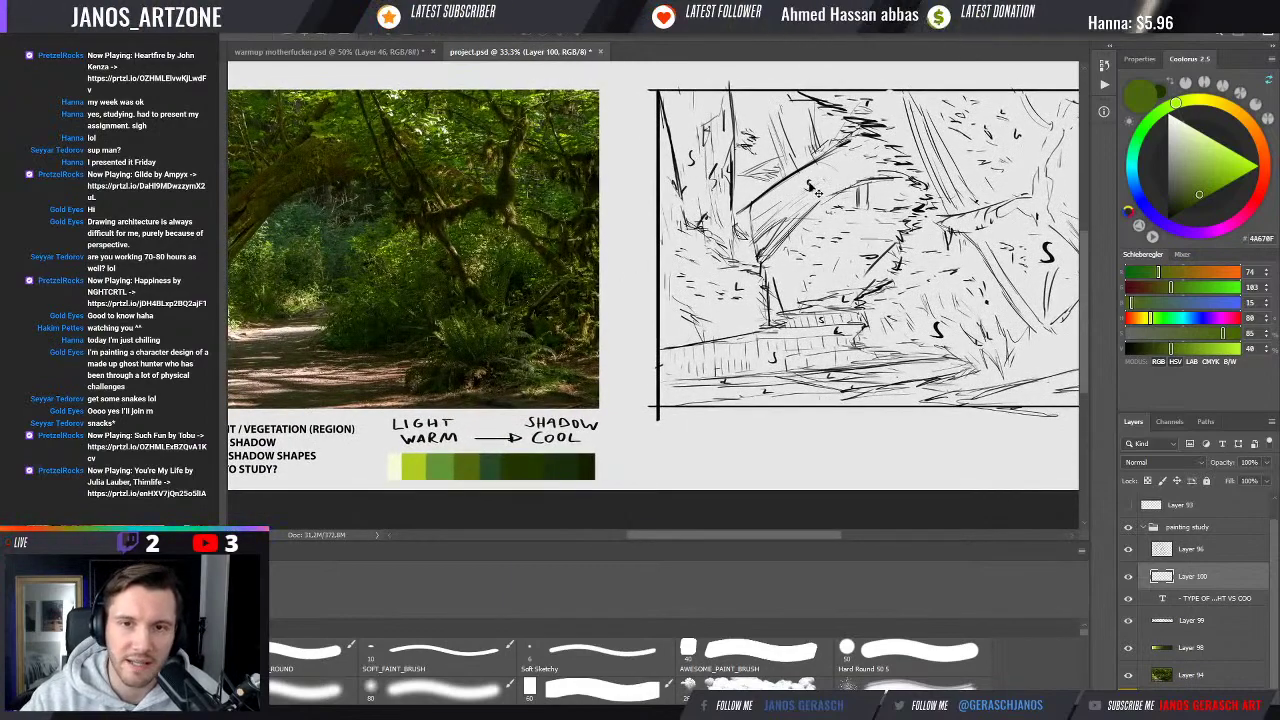
{"action": "key", "text": "period"}
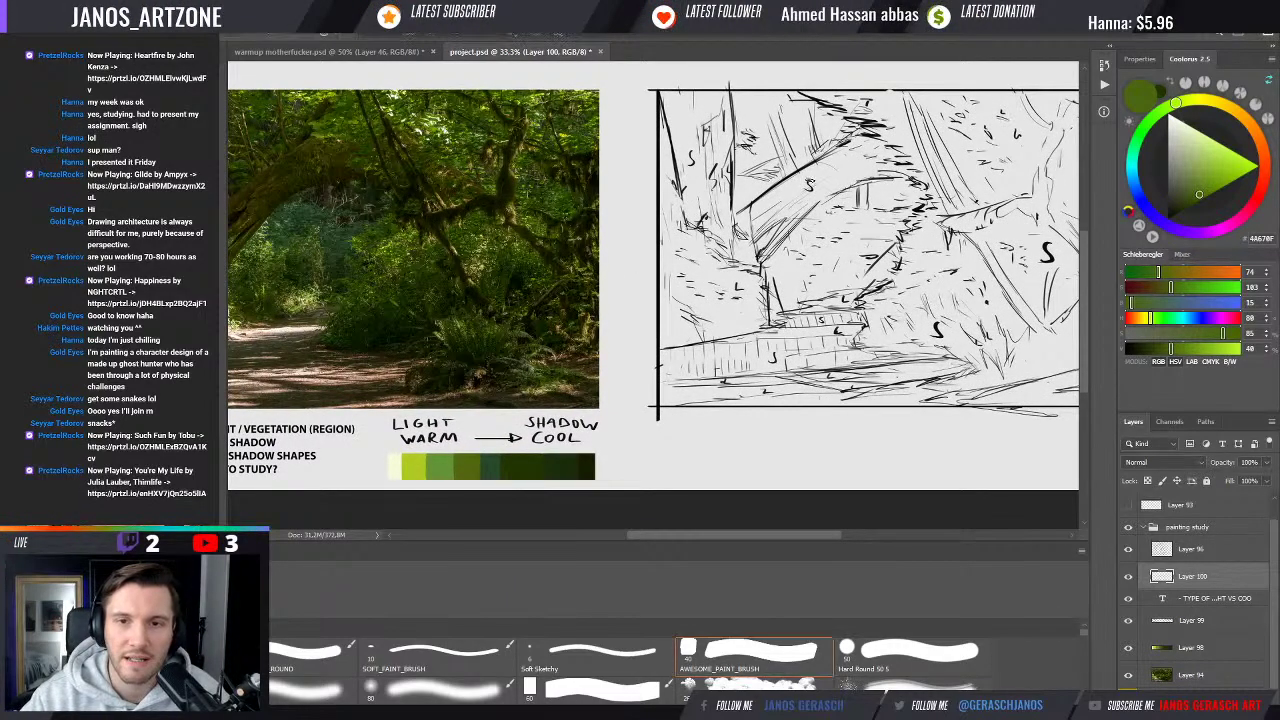
{"action": "left_click_drag", "start_coordinate": [807, 221], "coordinate": [898, 301]}
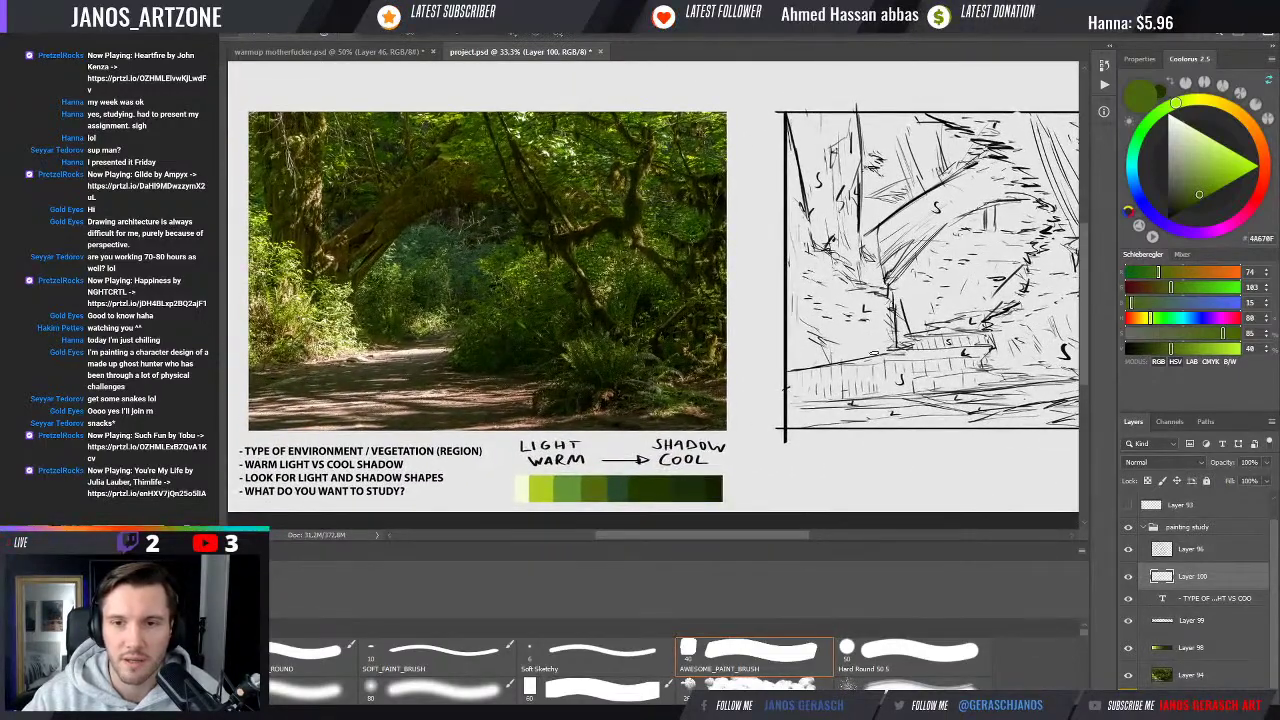
{"action": "mouse_move", "coordinate": [895, 349]}
{"action": "left_mouse_down"}
{"action": "mouse_move", "coordinate": [869, 359]}
{"action": "mouse_move", "coordinate": [862, 380]}
{"action": "mouse_move", "coordinate": [805, 393]}
{"action": "left_mouse_up"}
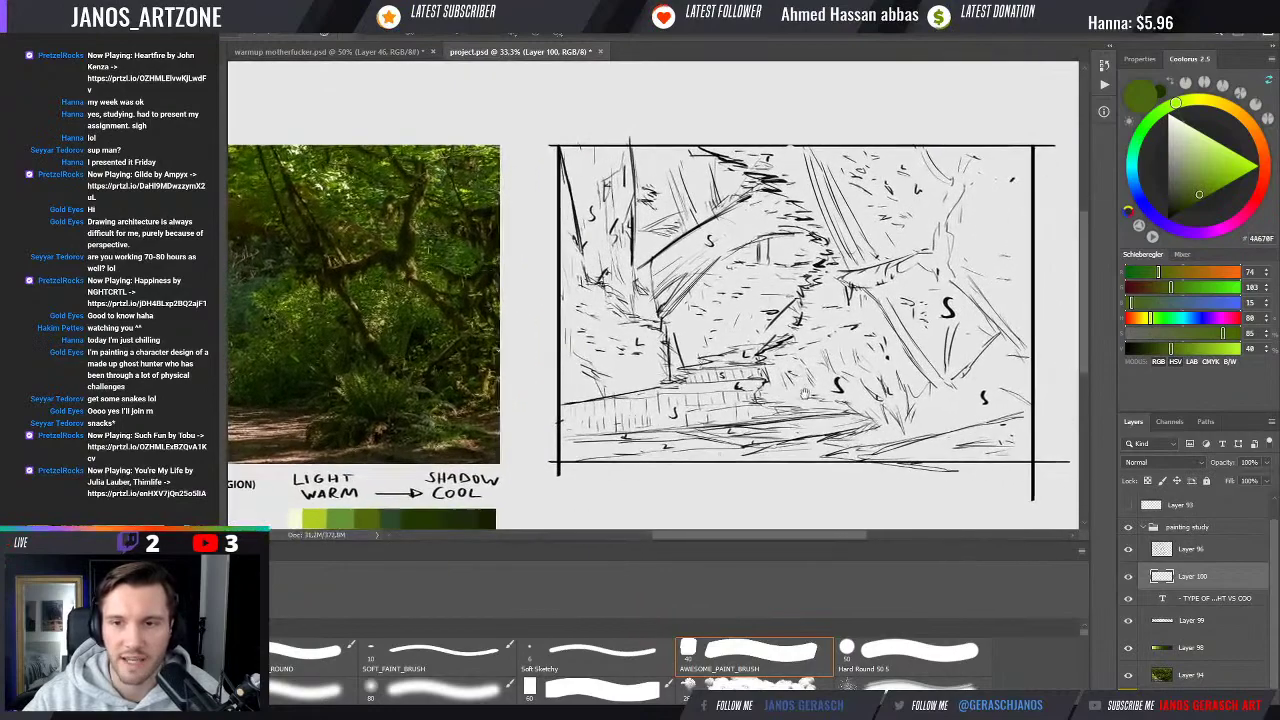
{"action": "mouse_move", "coordinate": [724, 376]}
{"action": "left_mouse_down"}
{"action": "mouse_move", "coordinate": [951, 334]}
{"action": "mouse_move", "coordinate": [915, 343]}
{"action": "left_mouse_up"}
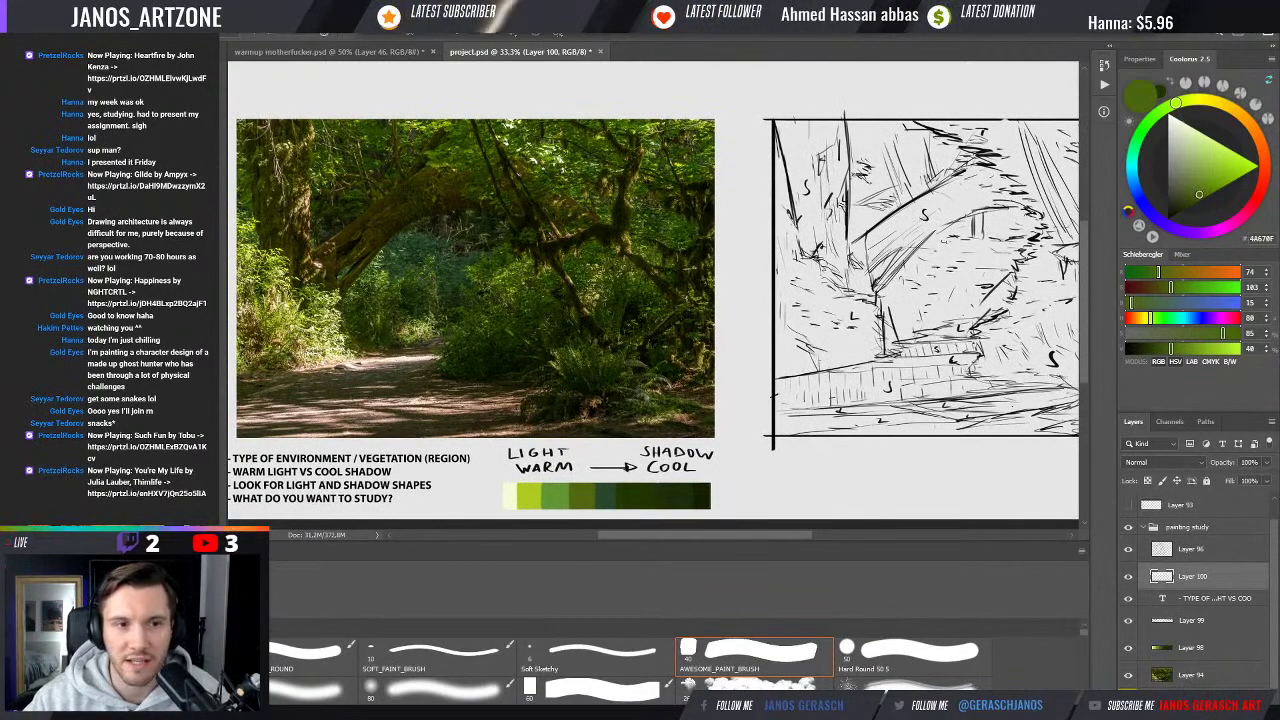
{"action": "left_click_drag", "start_coordinate": [884, 300], "coordinate": [872, 292]}
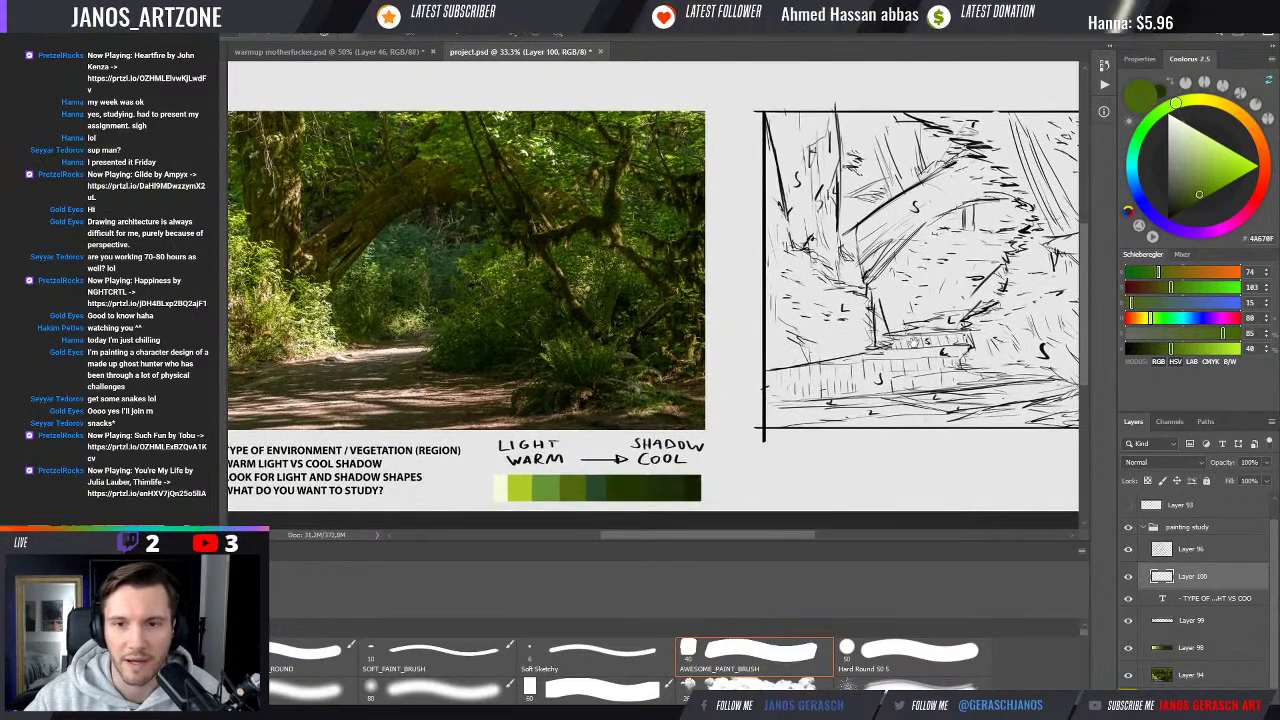
{"action": "left_click_drag", "start_coordinate": [906, 336], "coordinate": [882, 339]}
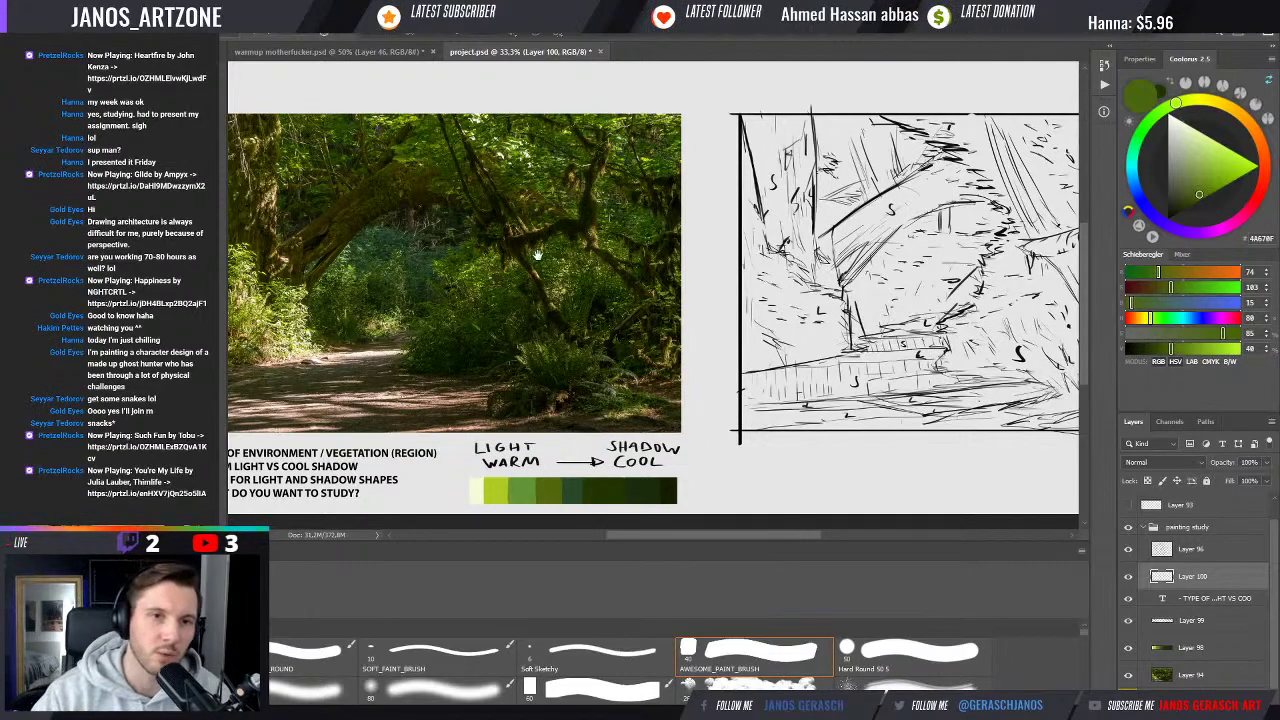
{"action": "left_click_drag", "start_coordinate": [538, 255], "coordinate": [628, 273]}
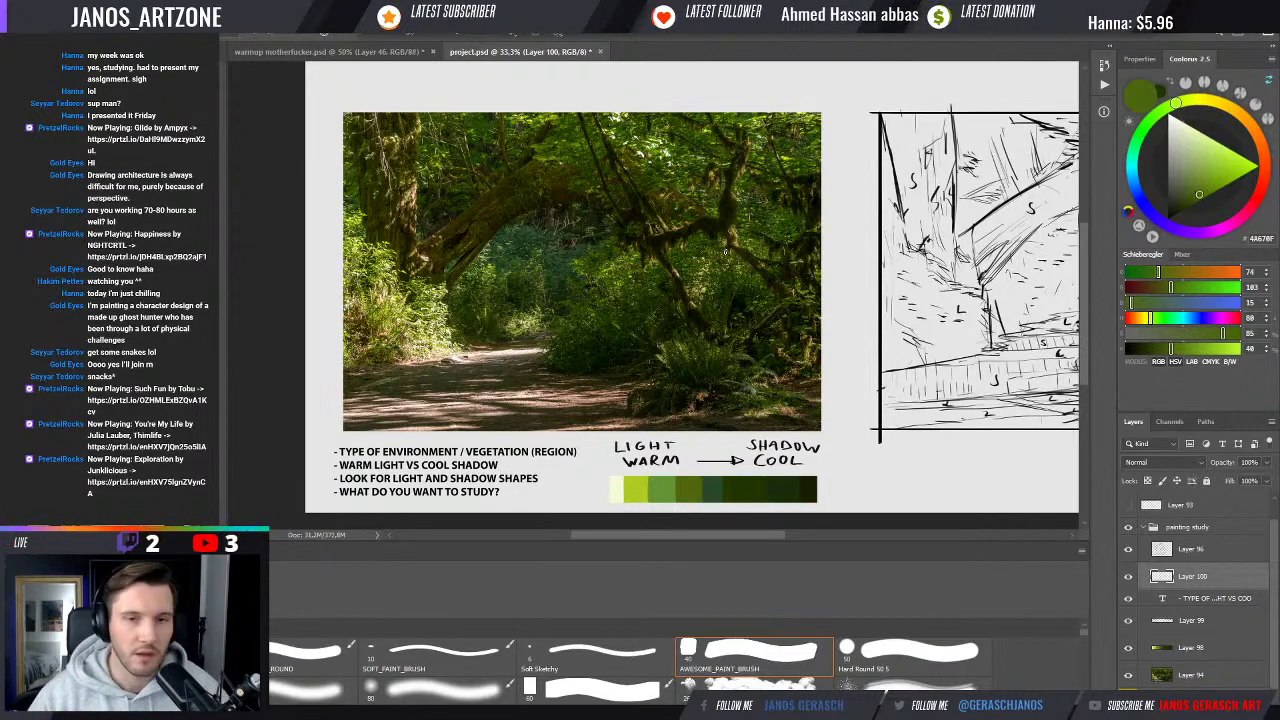
{"action": "left_click_drag", "start_coordinate": [871, 279], "coordinate": [803, 279]}
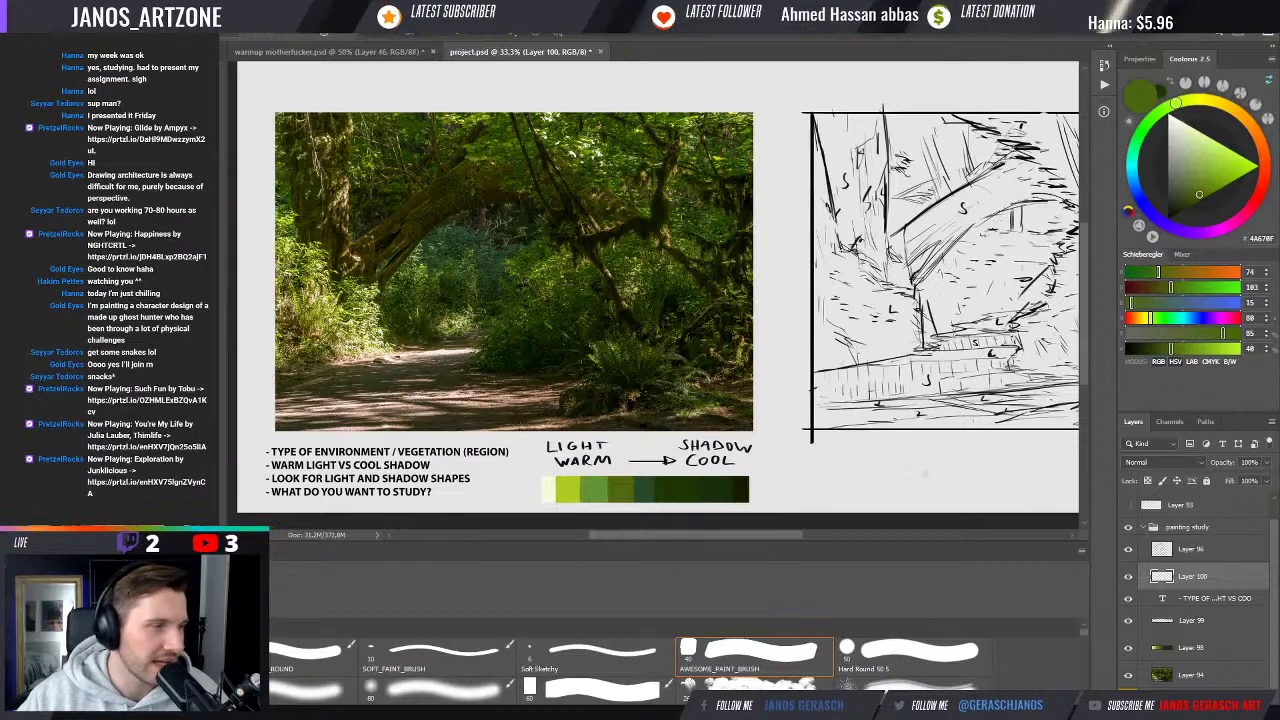
{"action": "key", "text": "ctrl+minus"}
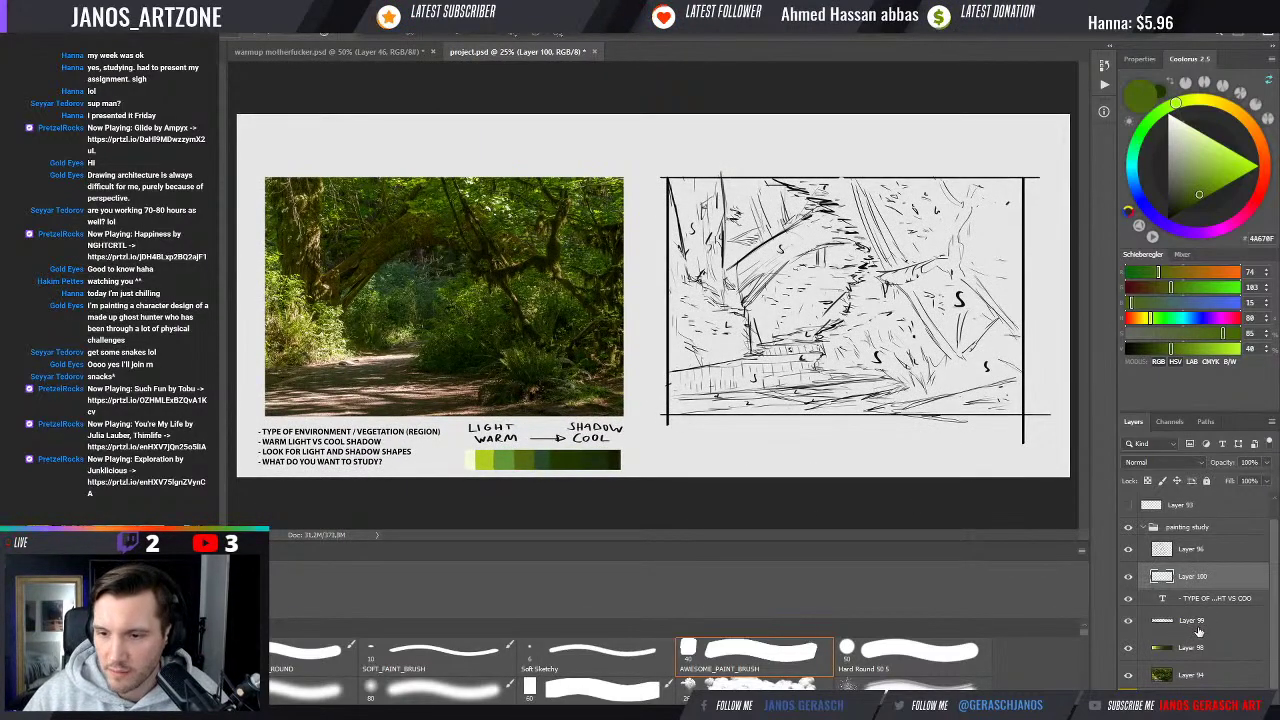
Add a new layer above the sketch and fill a rectangle over the sketch frame with olive green
{"action": "left_click", "coordinate": [1128, 549]}
{"action": "left_click", "coordinate": [1128, 549]}
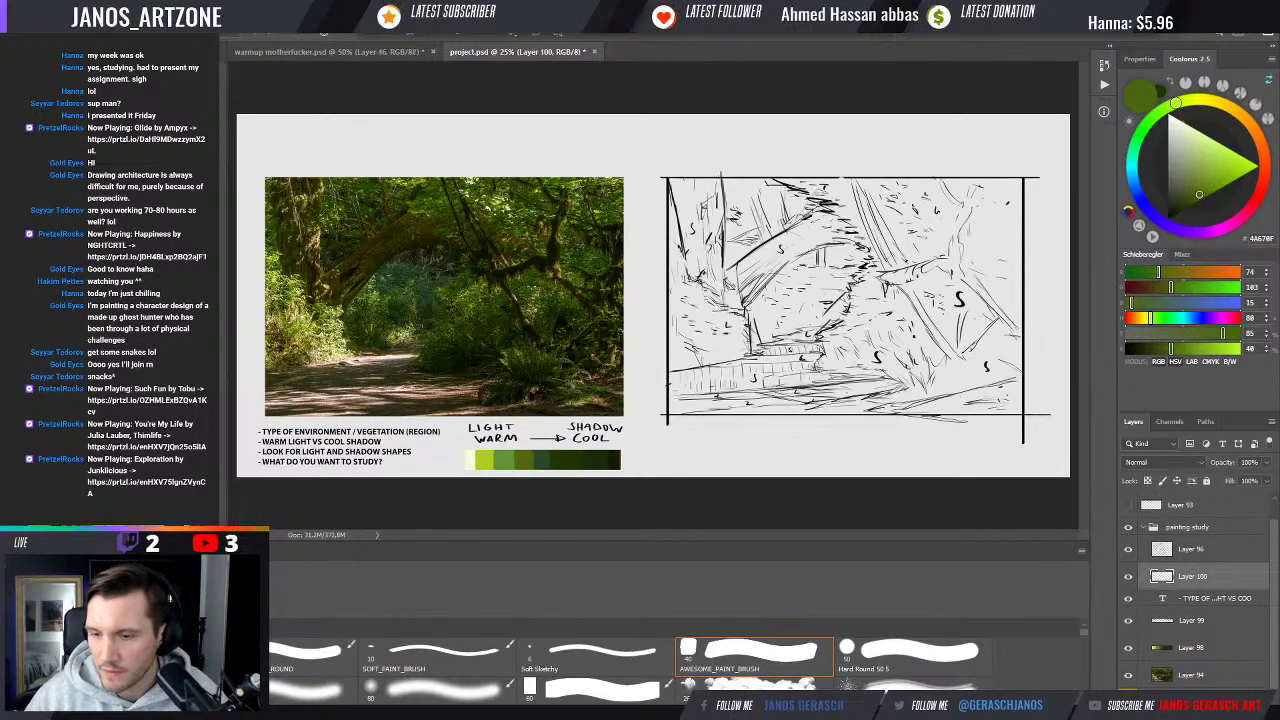
{"action": "key", "text": "ctrl+shift+alt+n"}
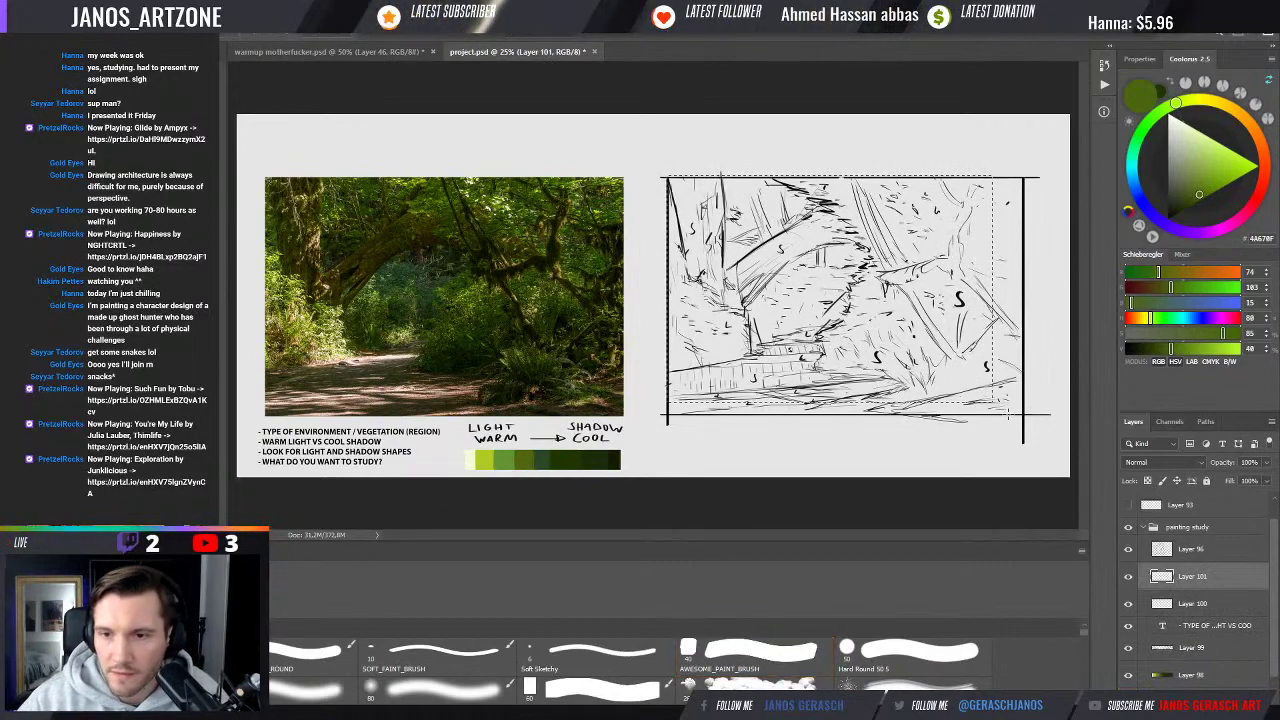
{"action": "left_click_drag", "start_coordinate": [662, 177], "coordinate": [1023, 414]}
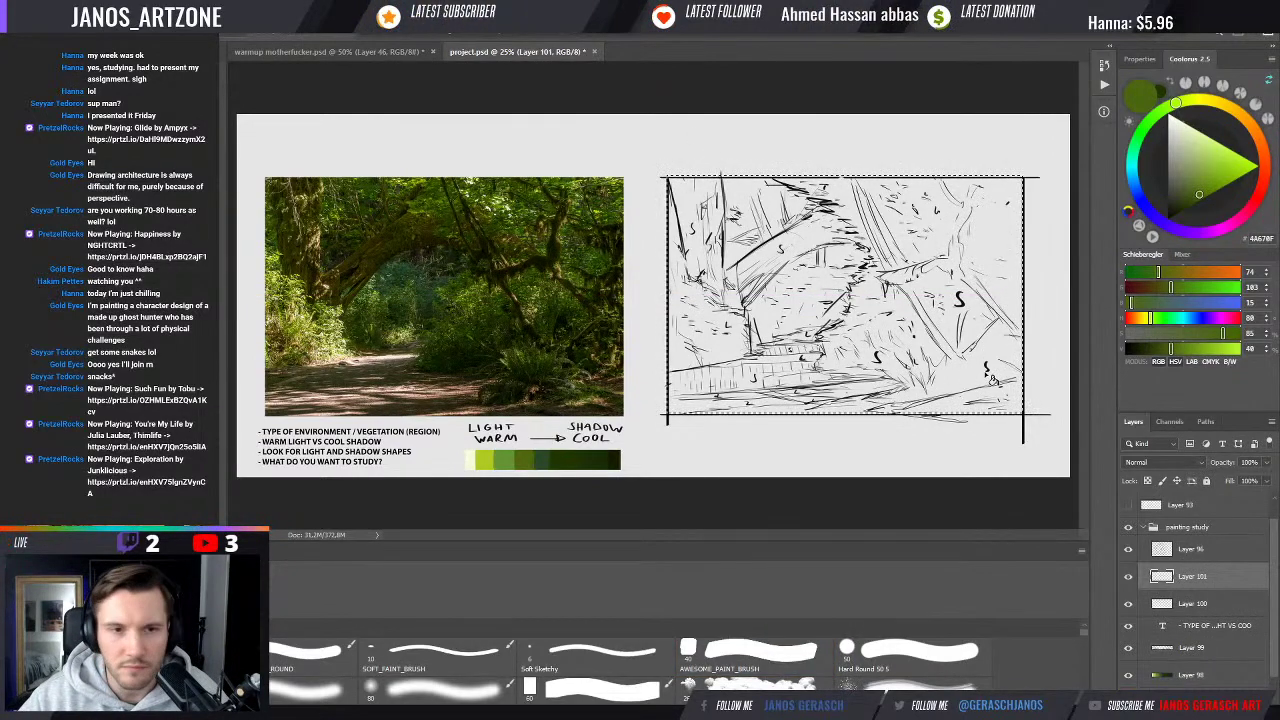
{"action": "key", "text": "alt+BackSpace"}
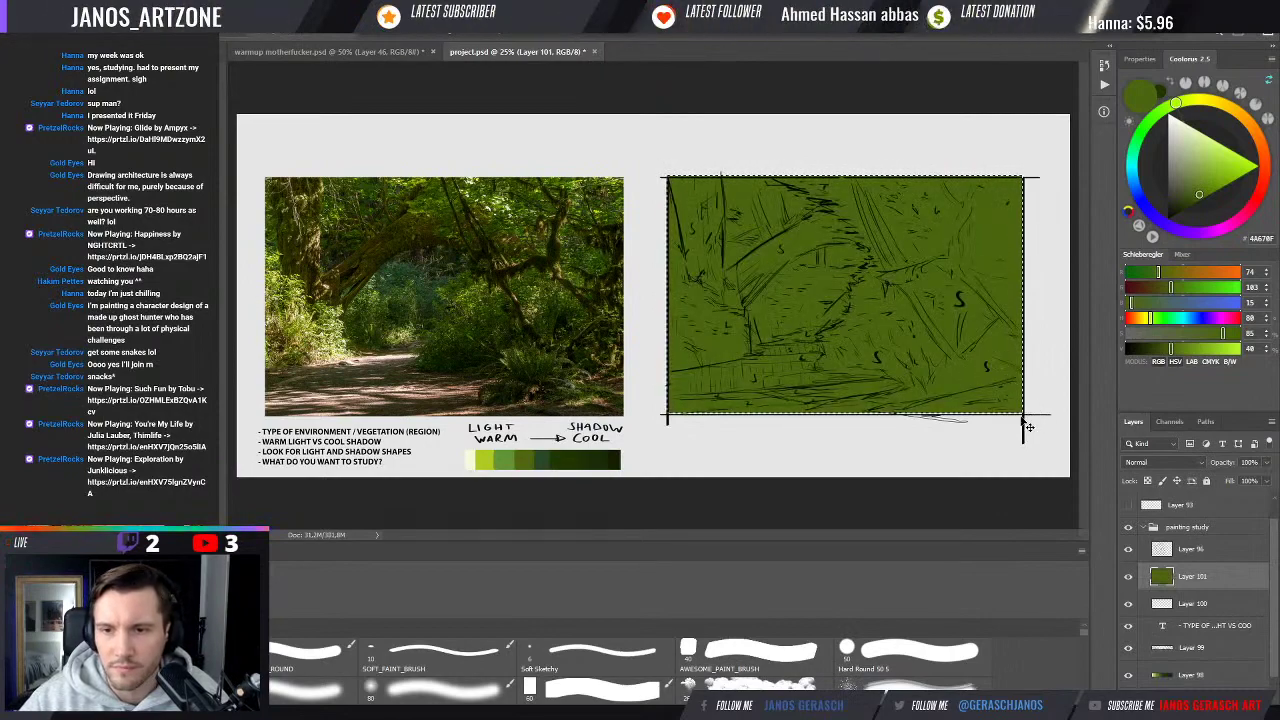
Stretch the green base rectangle slightly downward, commit it, and add another empty layer above
{"action": "key", "text": "ctrl+t"}
{"action": "left_click_drag", "start_coordinate": [1021, 409], "coordinate": [1022, 415]}
{"action": "key", "text": "Return"}
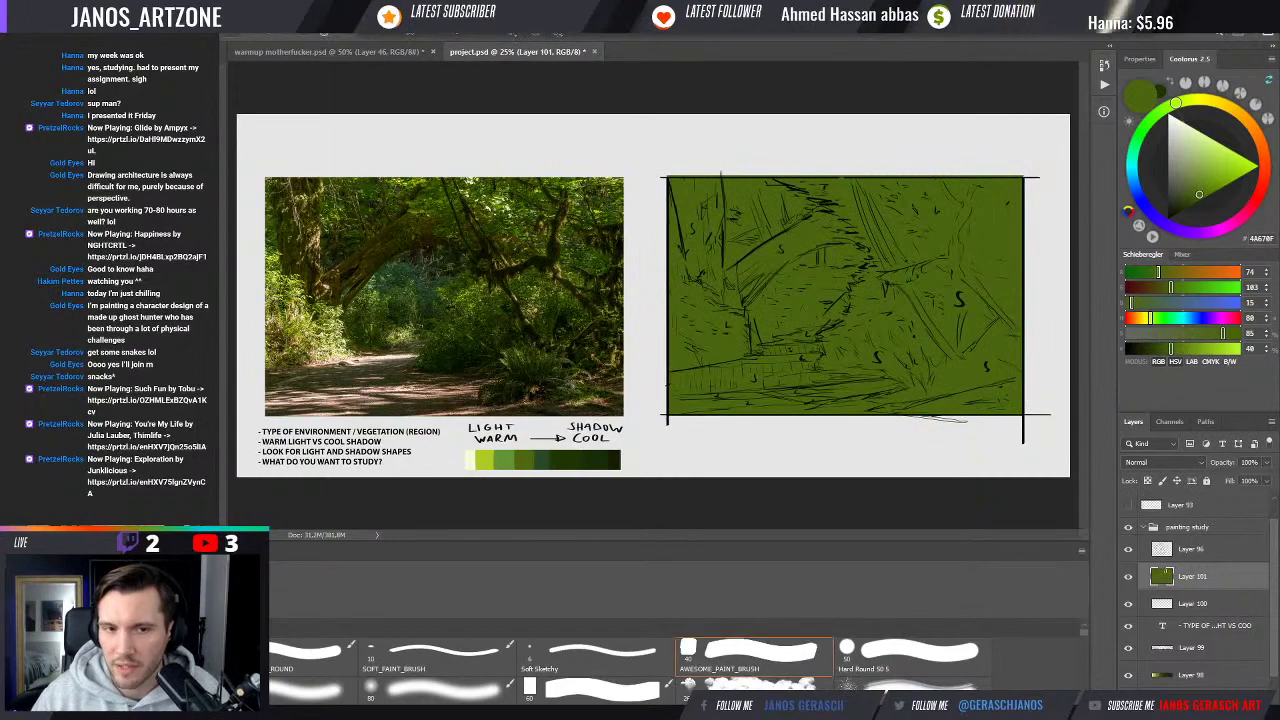
{"action": "key", "text": "ctrl+shift+alt+n"}
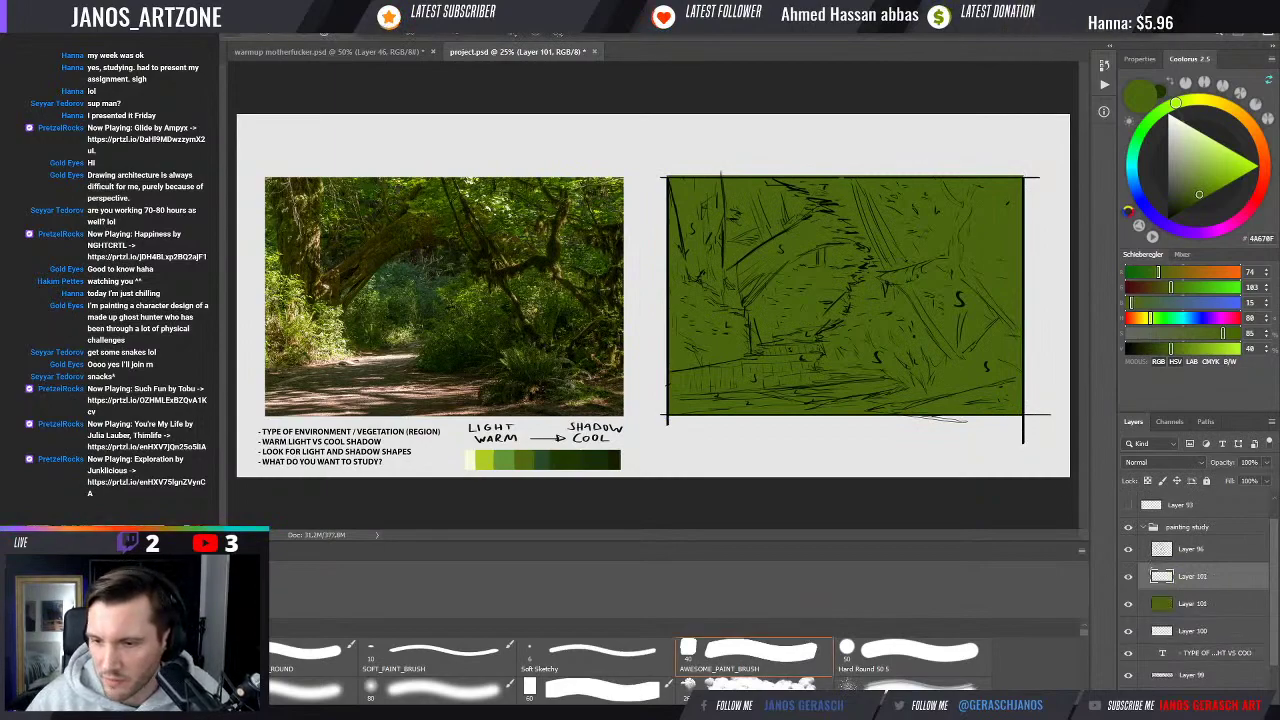
Clip Layer 102 to the green base Layer 101 as a clipping mask
{"action": "left_click", "coordinate": [1221, 589], "text": "alt"}
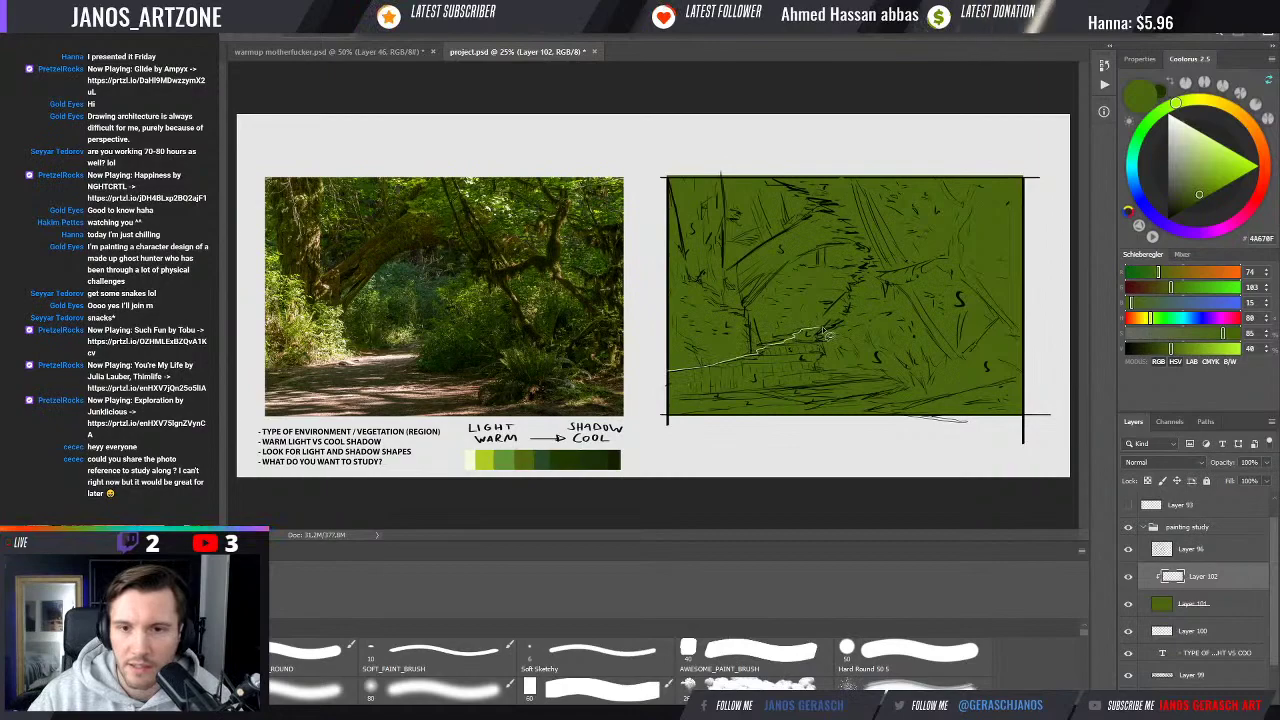
Trace a closed lasso loop around the ground strip along the bottom of the sketch
{"action": "left_click_drag", "start_coordinate": [757, 357], "coordinate": [822, 350]}
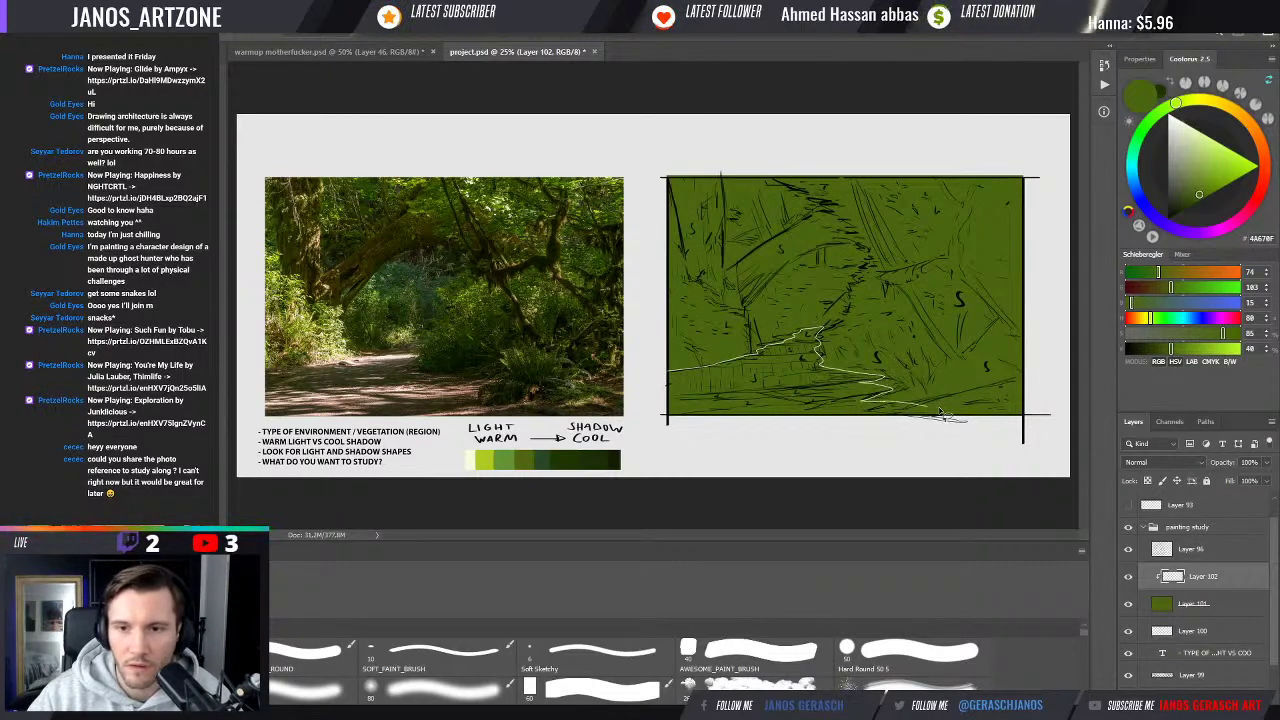
{"action": "left_click_drag", "start_coordinate": [899, 397], "coordinate": [993, 420]}
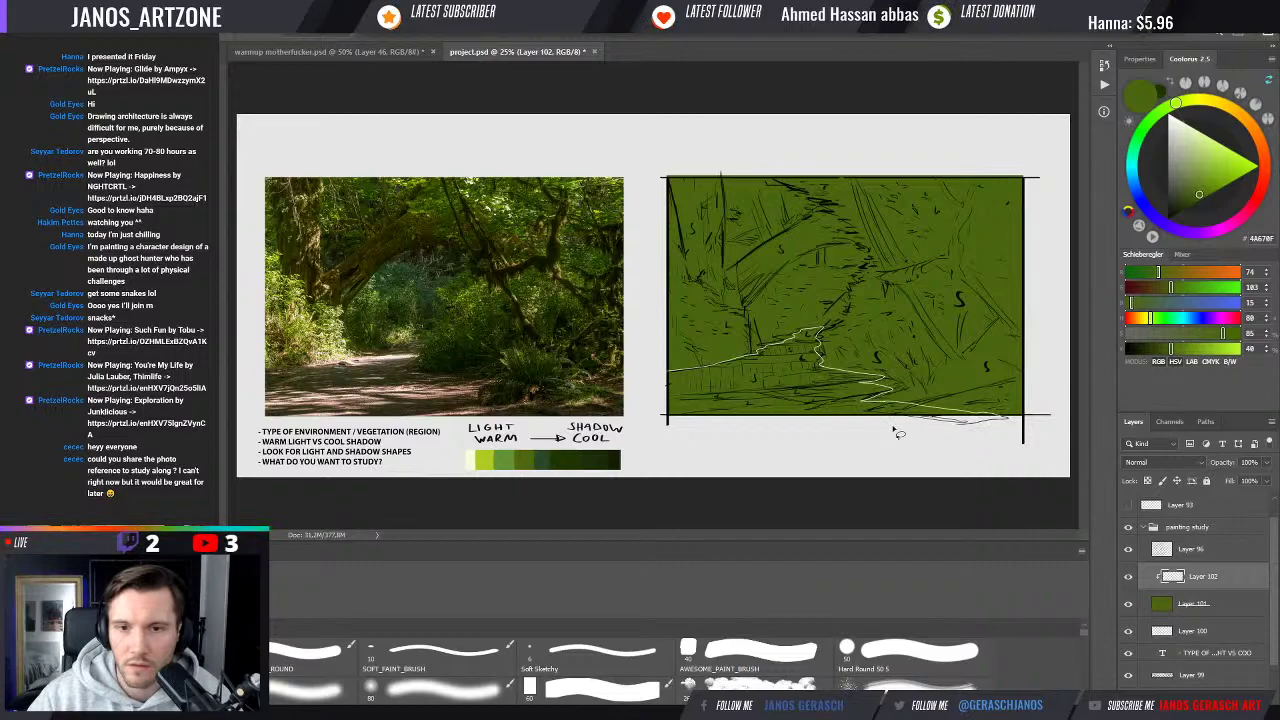
{"action": "left_click_drag", "start_coordinate": [897, 432], "coordinate": [672, 437]}
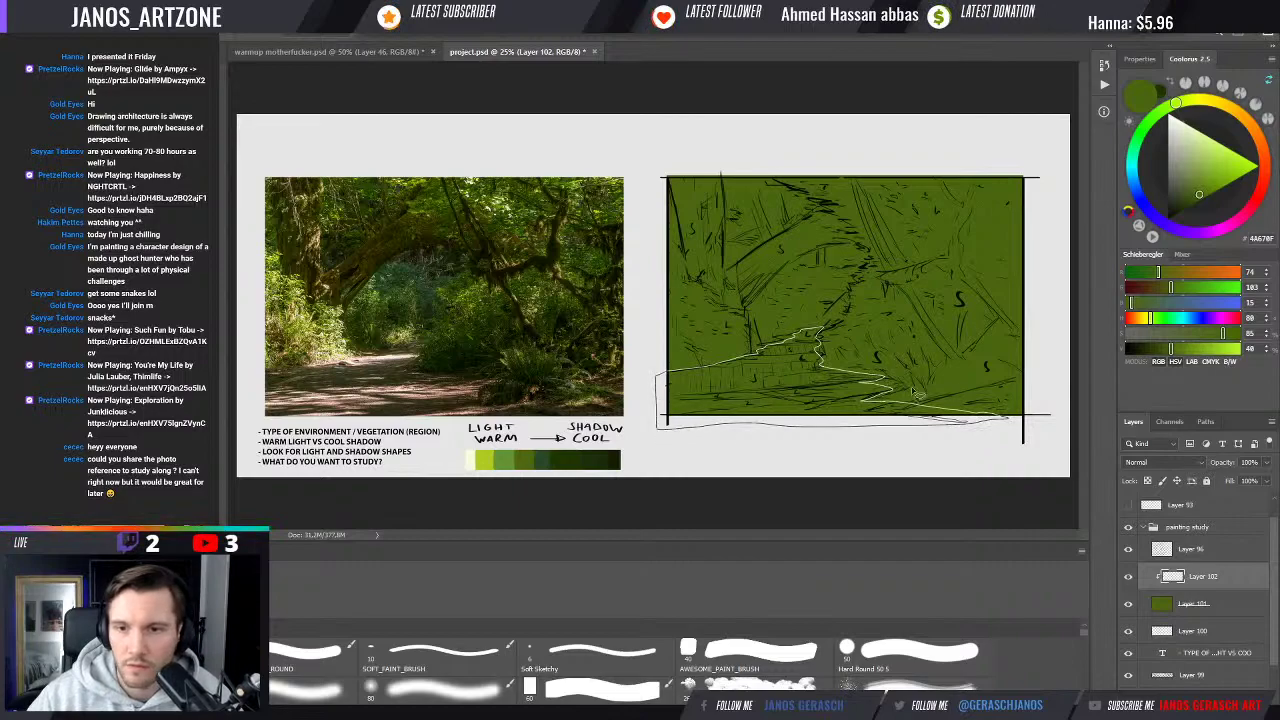
{"action": "left_click_drag", "start_coordinate": [916, 393], "coordinate": [988, 400]}
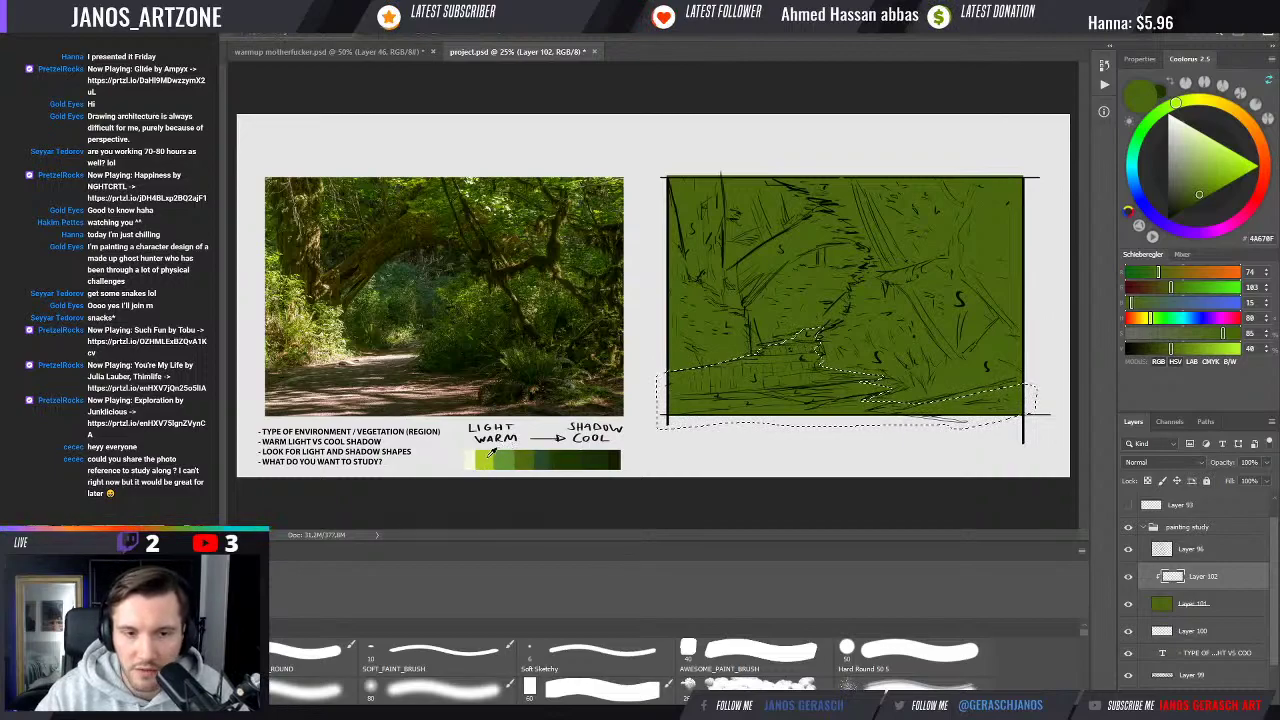
Try swatch and colour-wheel greens, ending on a light yellow-green
{"action": "left_click", "coordinate": [478, 457]}
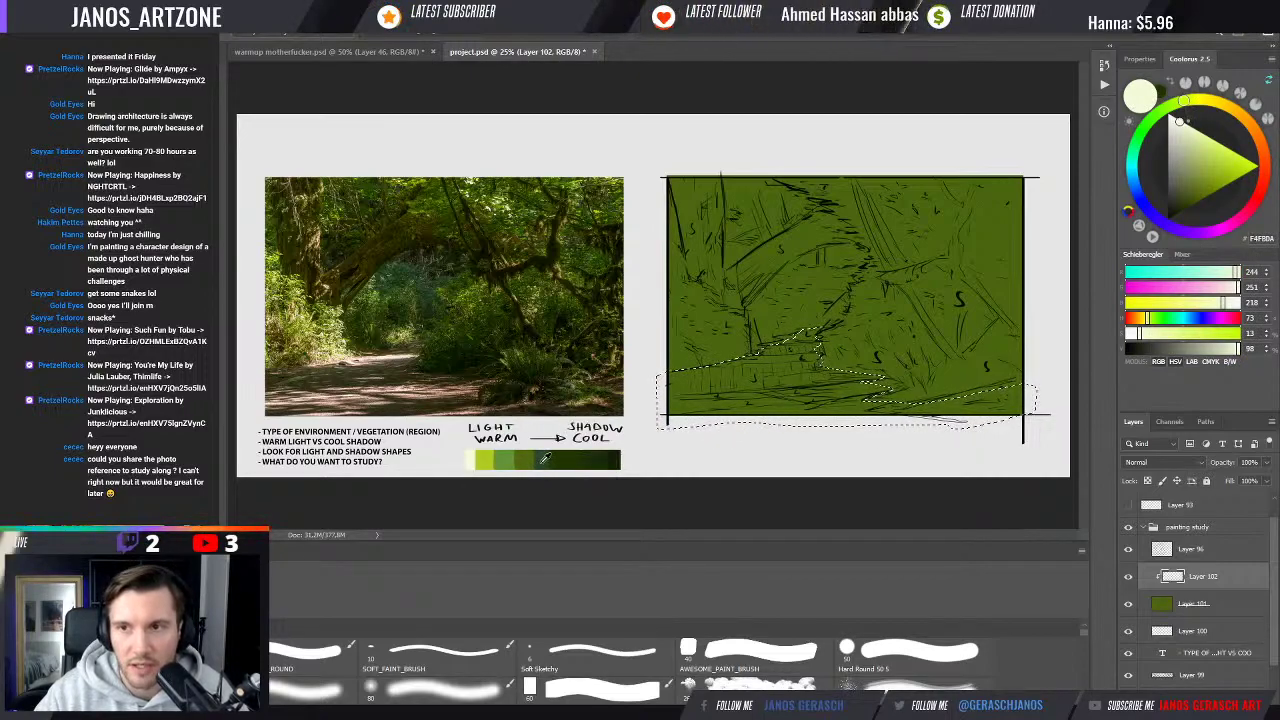
{"action": "left_click", "coordinate": [531, 455]}
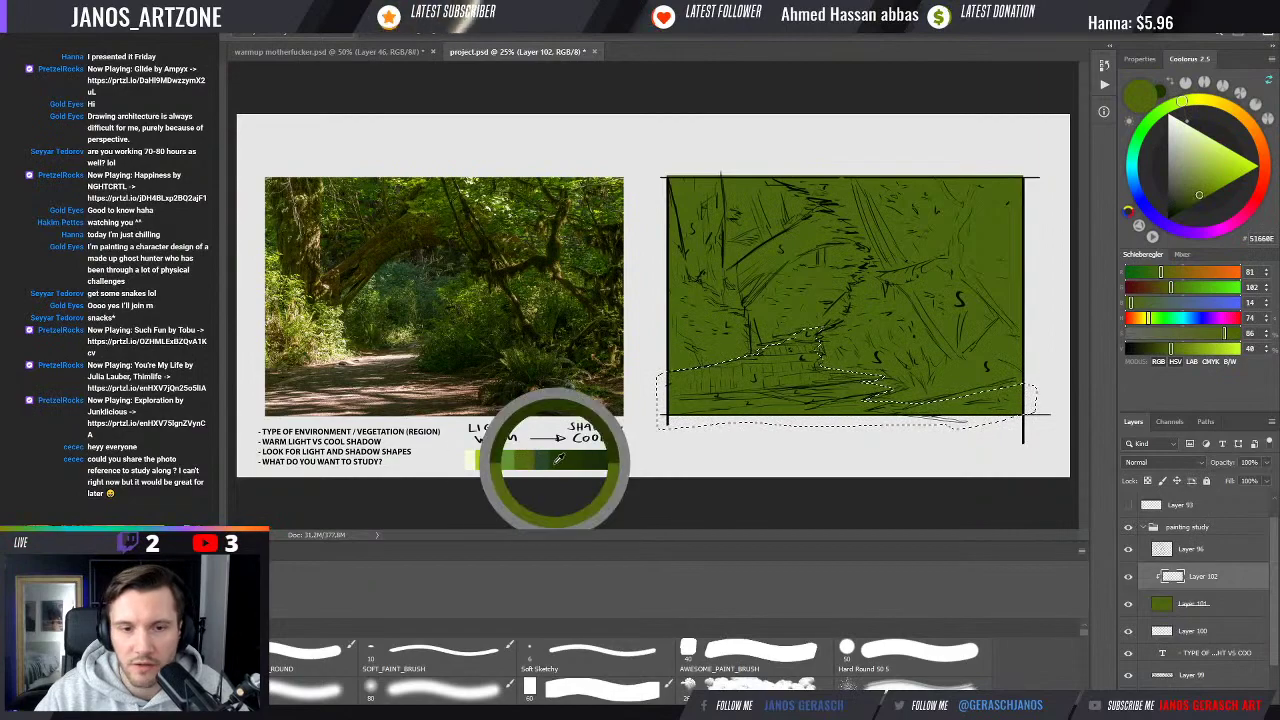
{"action": "left_click", "coordinate": [543, 455]}
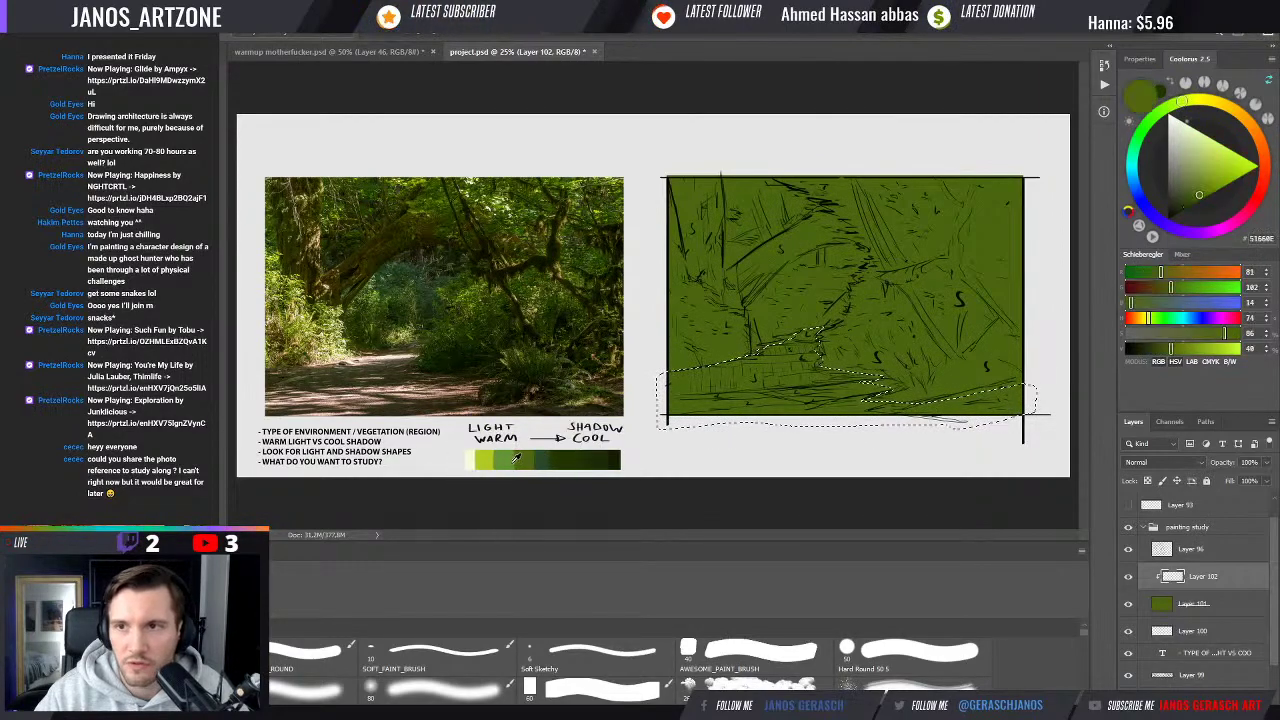
{"action": "left_click", "coordinate": [515, 459]}
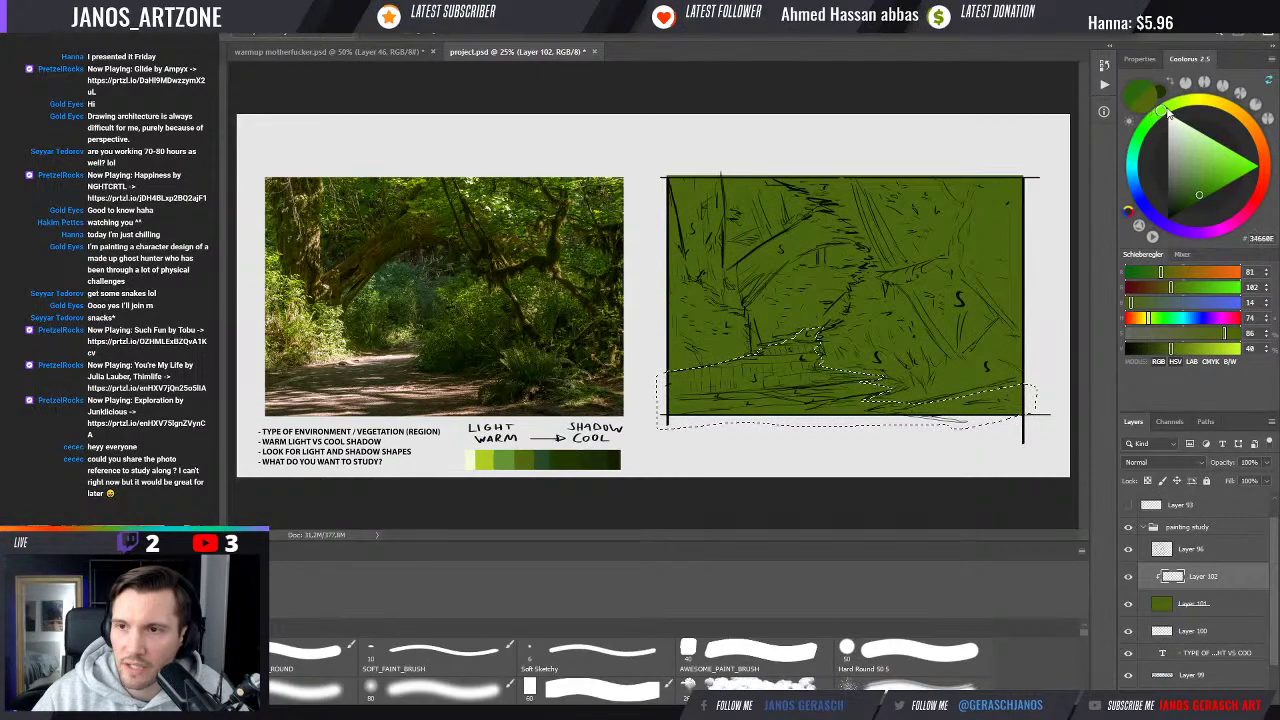
{"action": "left_click_drag", "start_coordinate": [1168, 113], "coordinate": [1192, 104]}
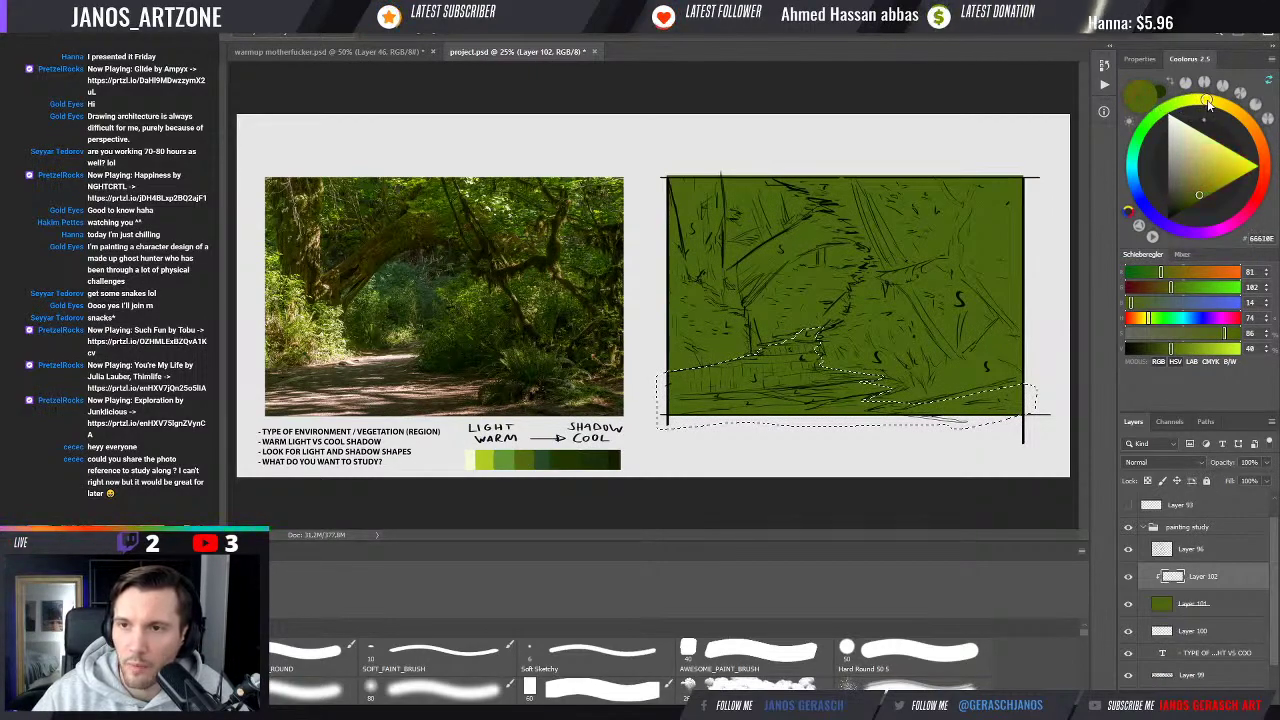
{"action": "mouse_move", "coordinate": [1185, 104]}
{"action": "left_mouse_down"}
{"action": "mouse_move", "coordinate": [1204, 104]}
{"action": "mouse_move", "coordinate": [1160, 118]}
{"action": "left_mouse_up"}
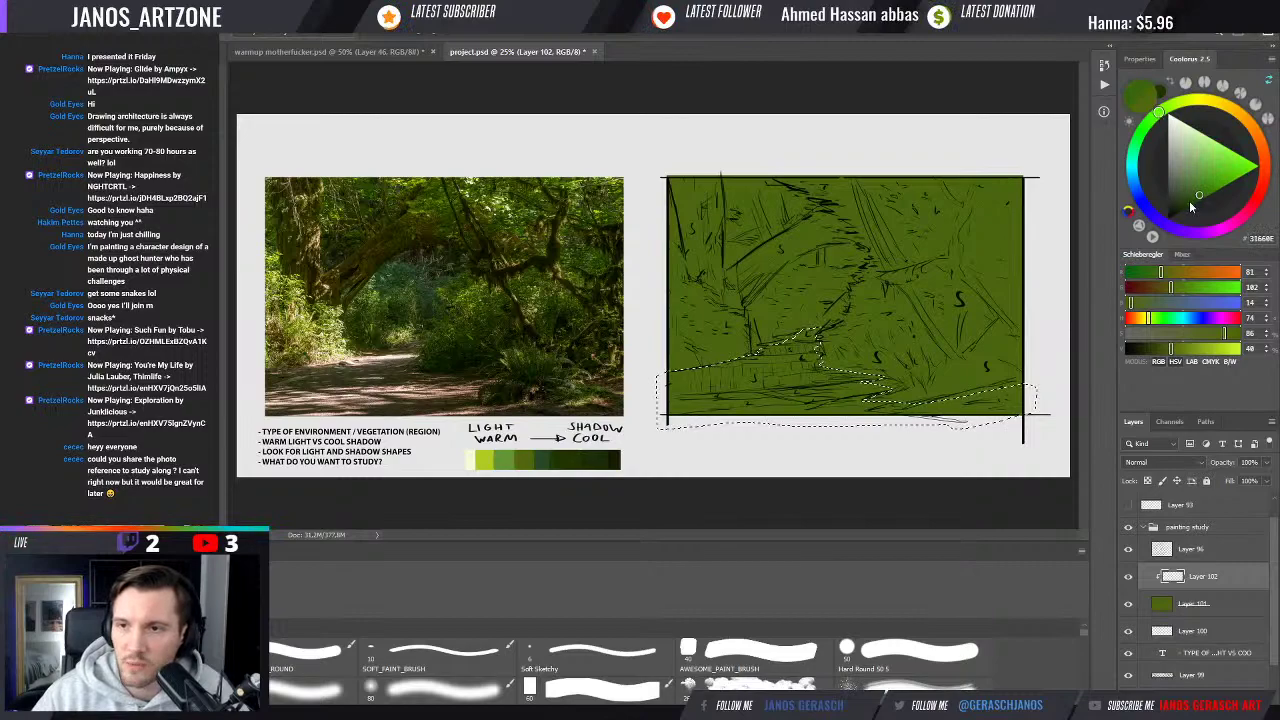
{"action": "left_click", "coordinate": [1197, 195]}
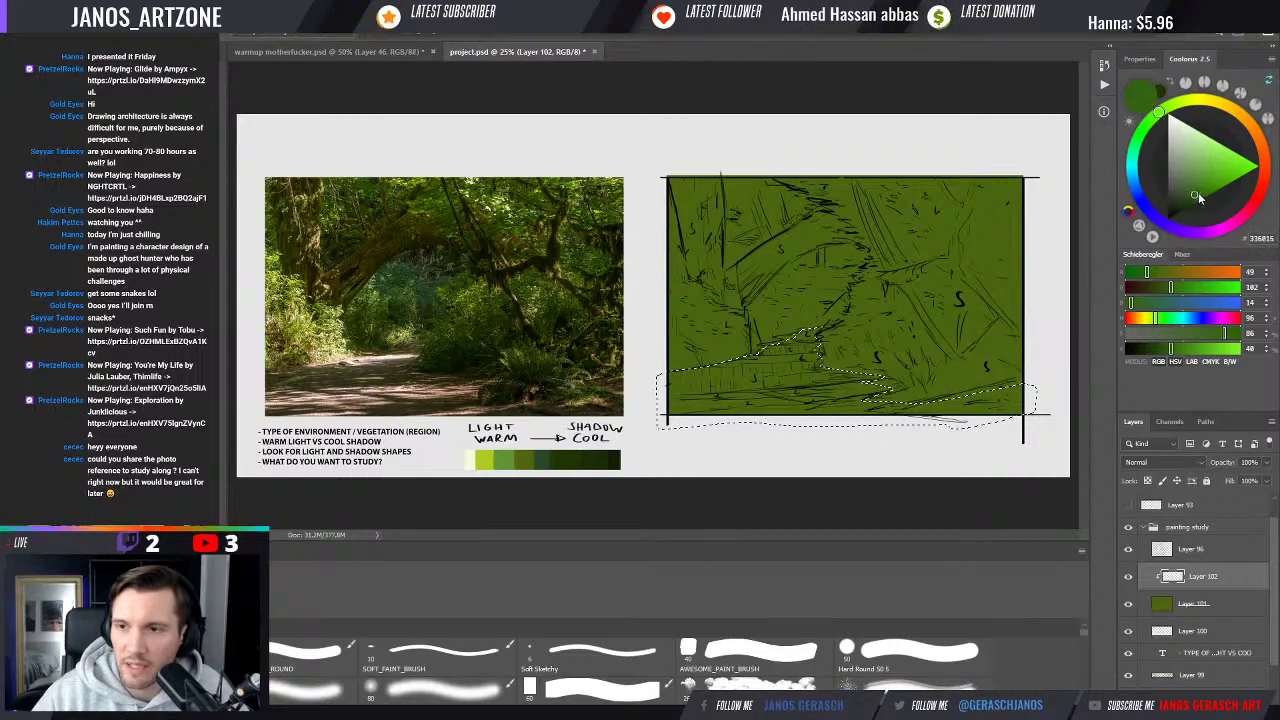
{"action": "left_click", "coordinate": [1212, 165]}
{"action": "left_click_drag", "start_coordinate": [1158, 112], "coordinate": [1204, 111]}
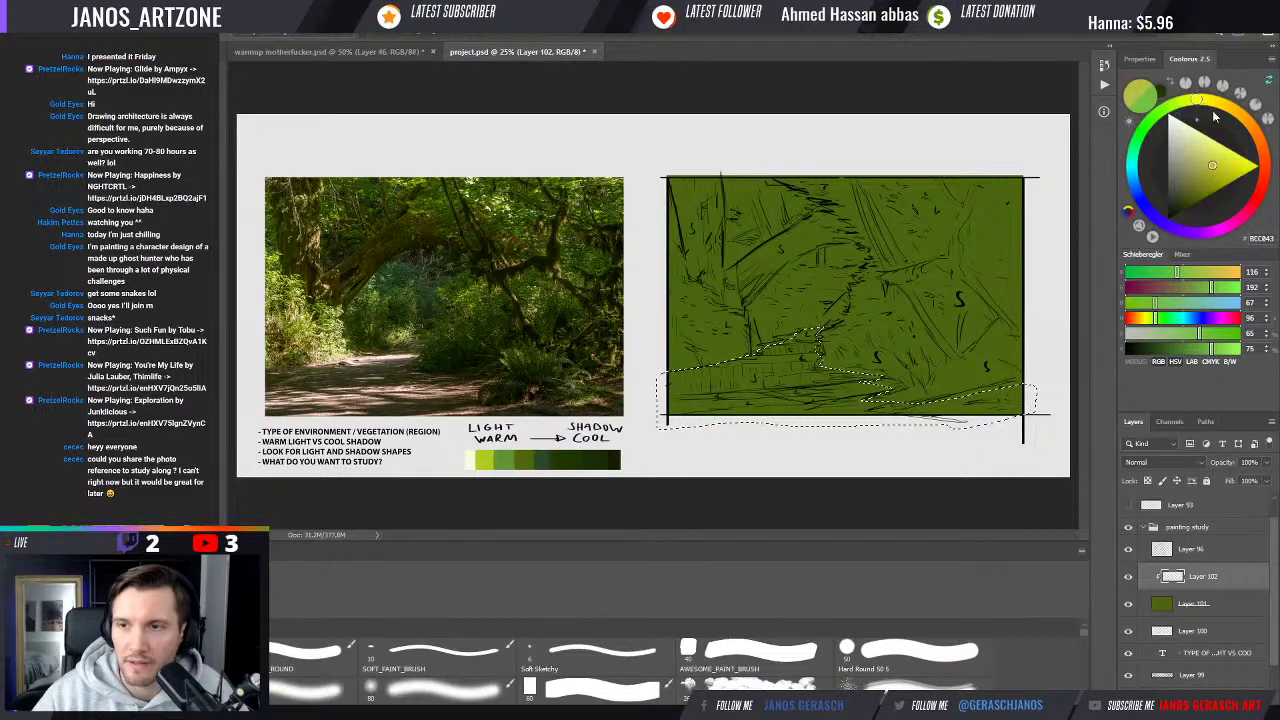
{"action": "left_click", "coordinate": [1215, 118]}
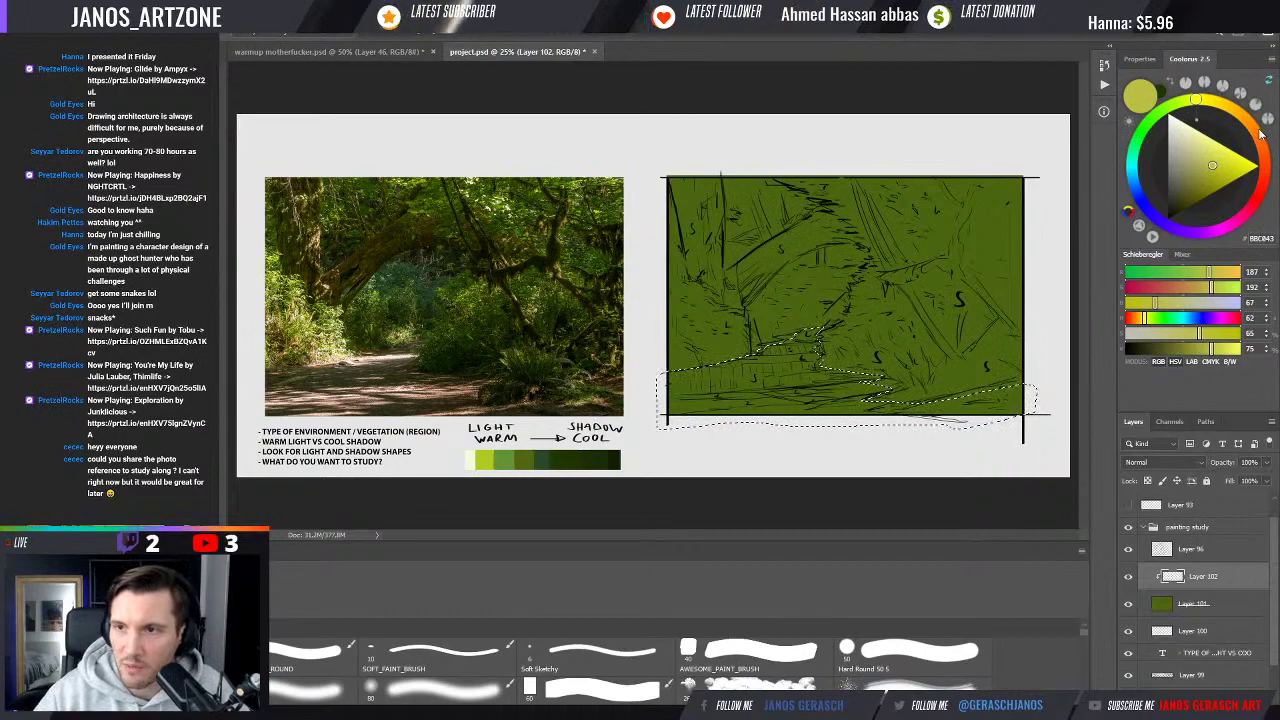
Move the painting colour through orange and tan to a dark brown
{"action": "left_click", "coordinate": [1262, 143]}
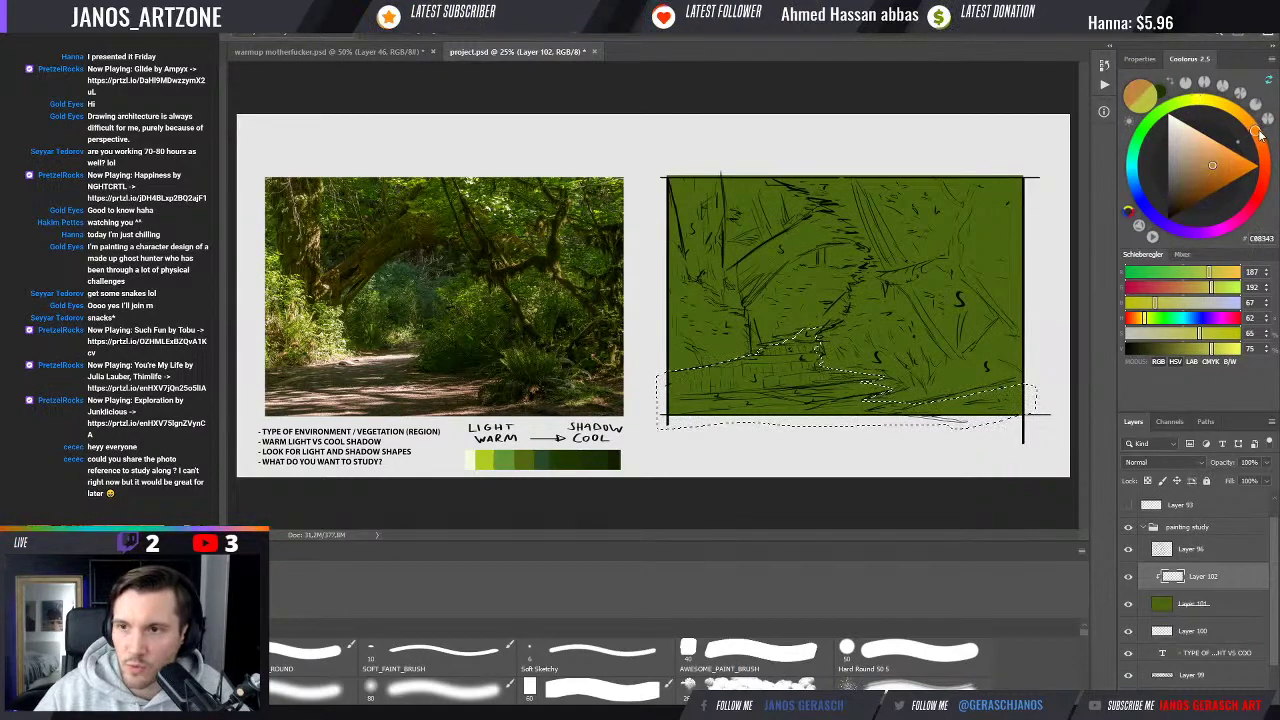
{"action": "left_click", "coordinate": [1251, 125]}
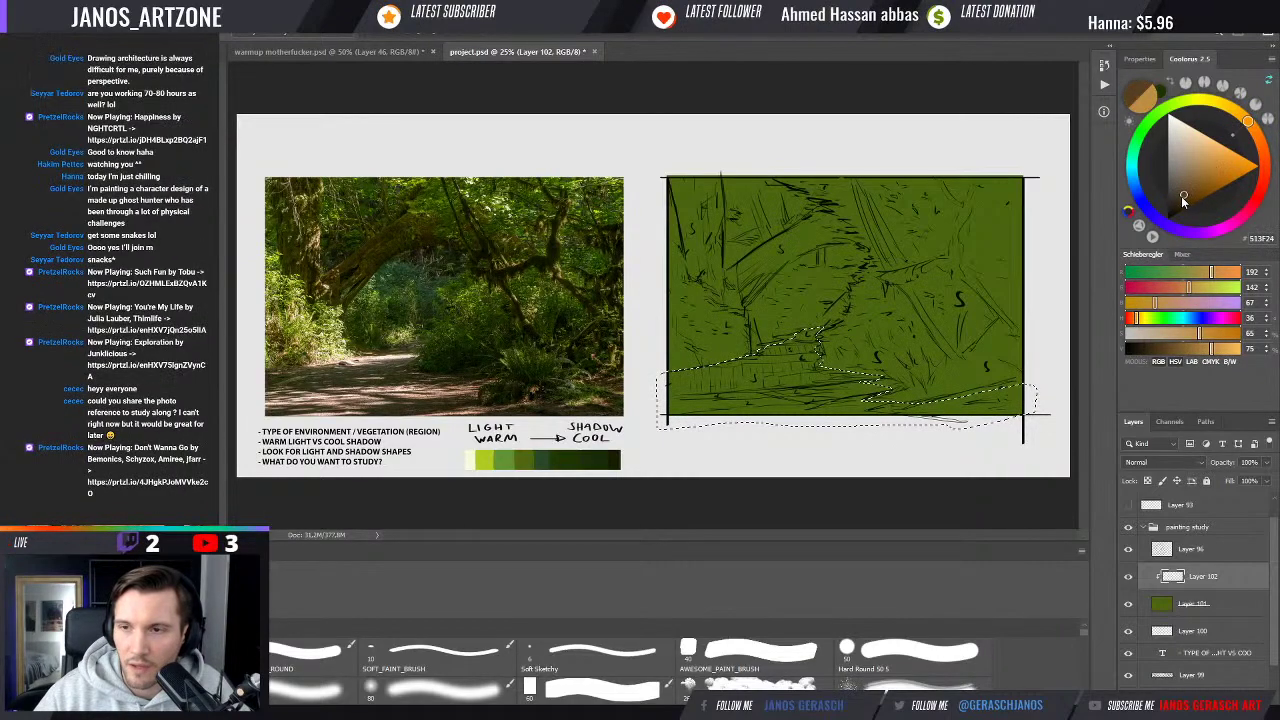
{"action": "left_click", "coordinate": [1203, 162]}
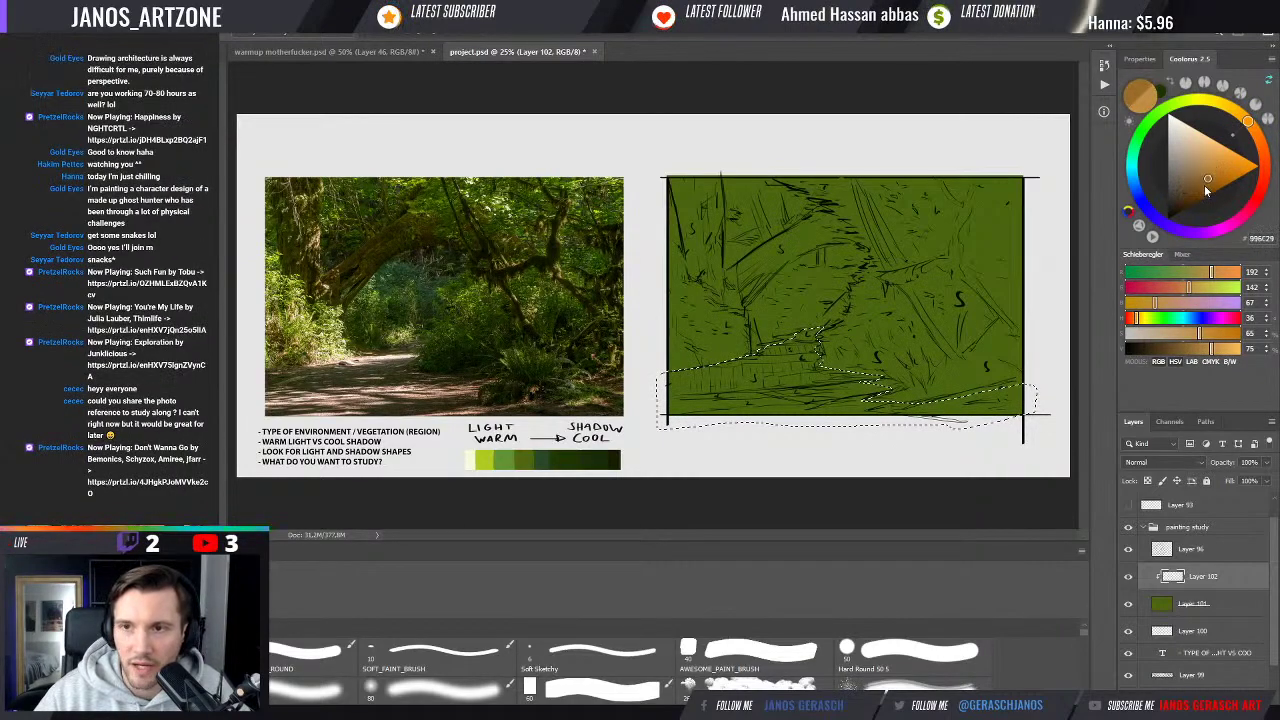
{"action": "left_click", "coordinate": [1188, 198]}
{"action": "left_click", "coordinate": [1191, 196]}
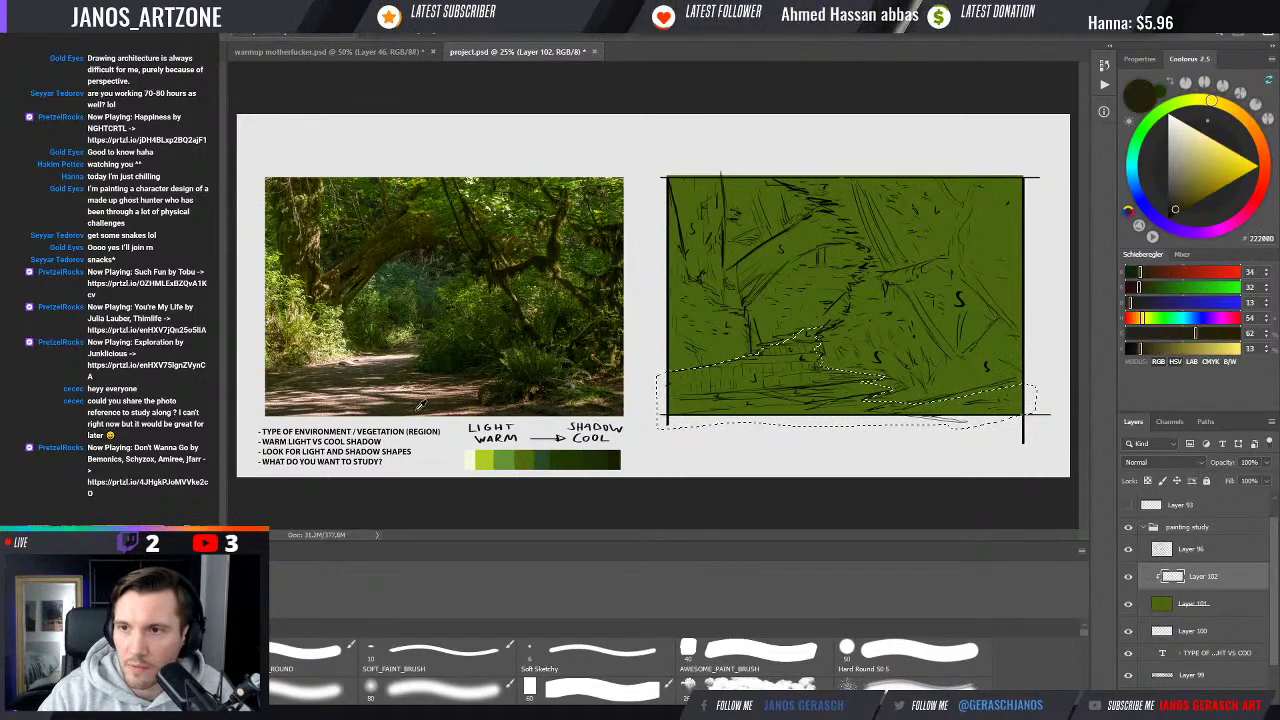
Sample the photo's path browns and peaches, then lighten to pale cream EFE4D5
{"action": "left_click", "coordinate": [422, 404], "text": "alt"}
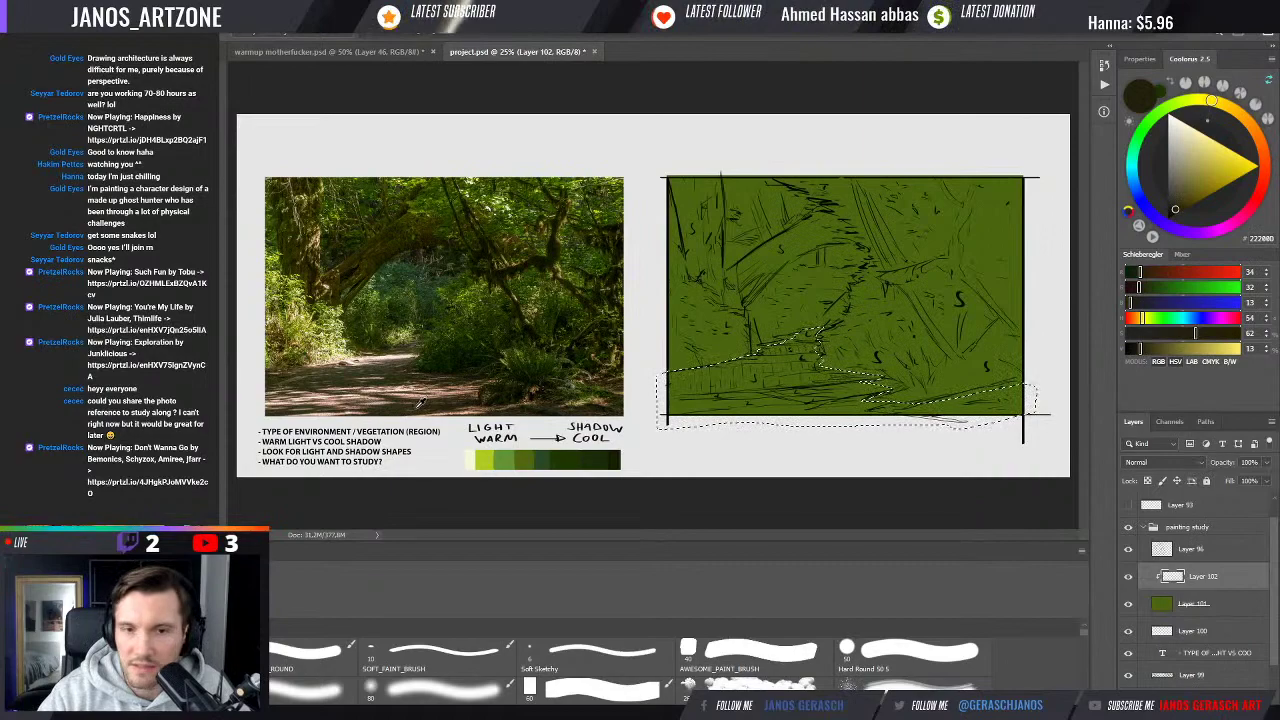
{"action": "left_click", "coordinate": [421, 403], "text": "alt"}
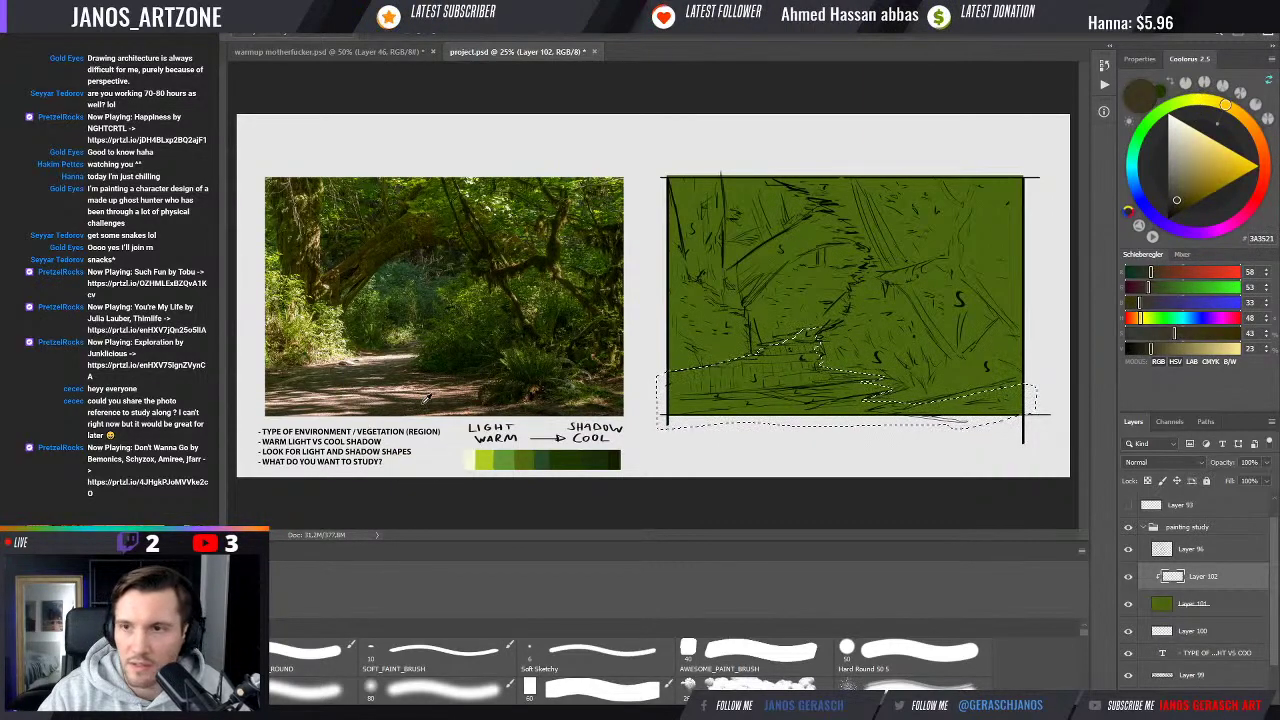
{"action": "left_click", "coordinate": [428, 398], "text": "alt"}
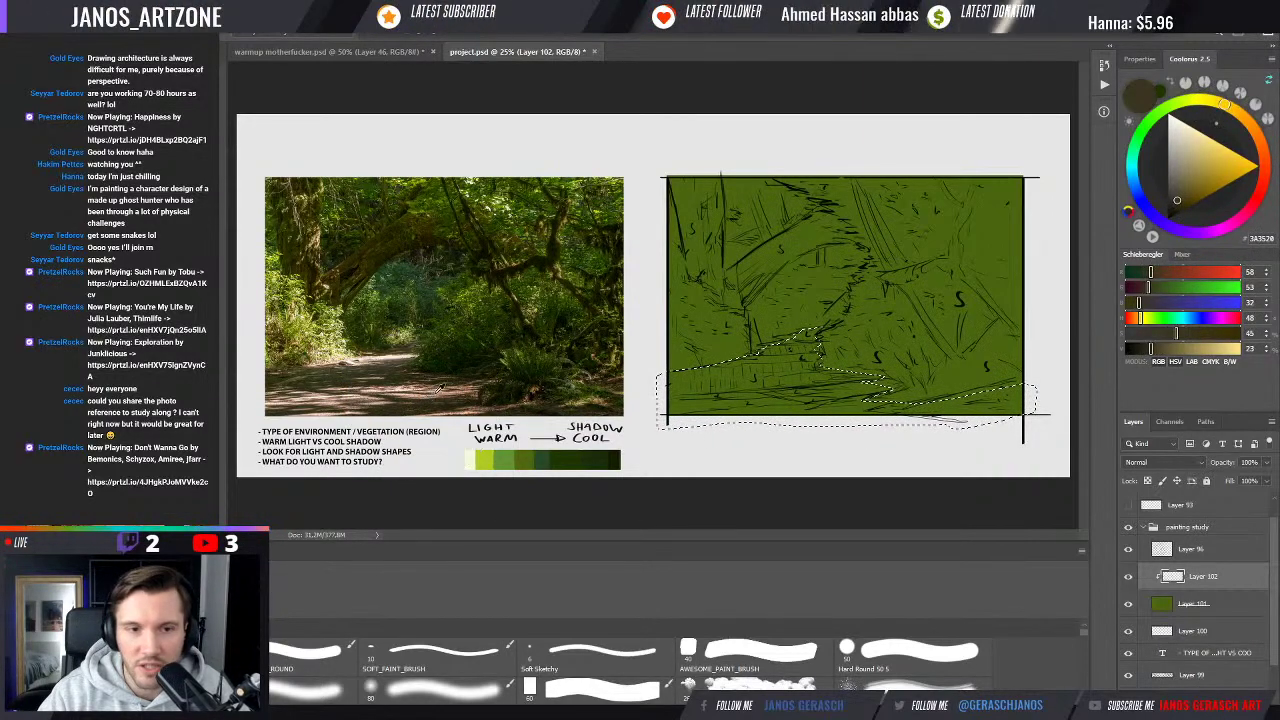
{"action": "left_click", "coordinate": [444, 389], "text": "alt"}
{"action": "left_click", "coordinate": [445, 388], "text": "alt"}
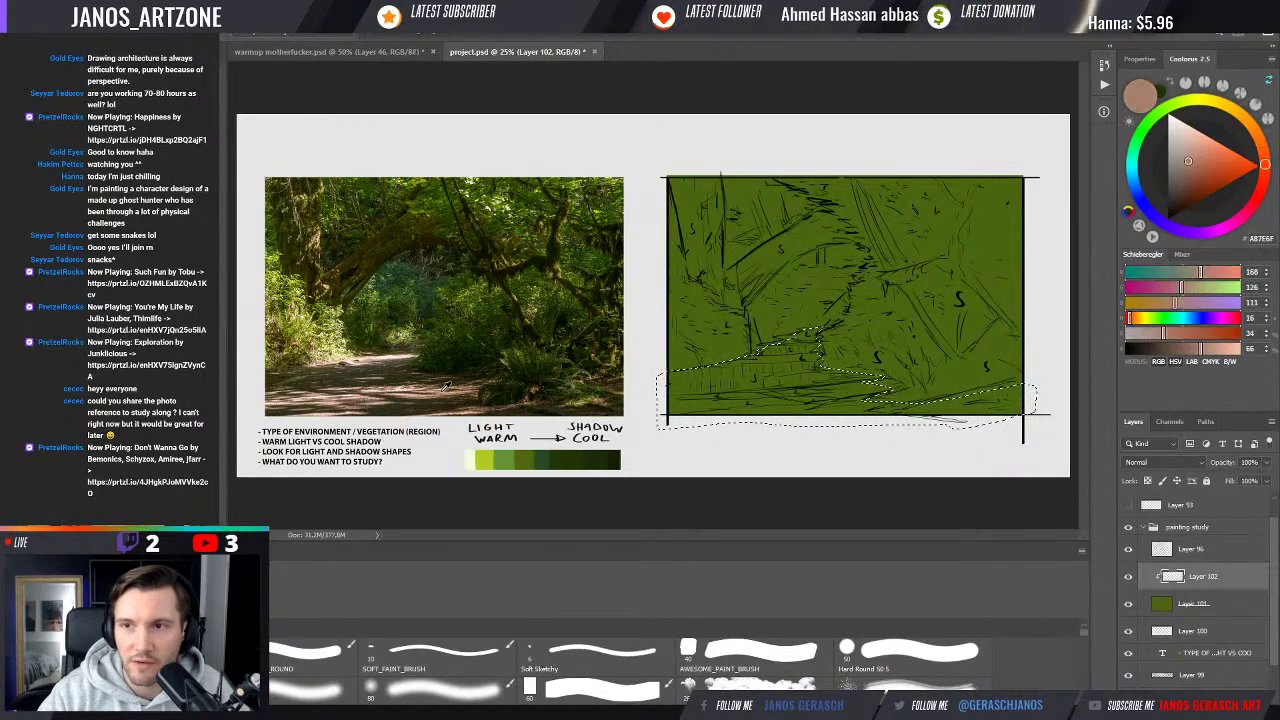
{"action": "left_click", "coordinate": [446, 389], "text": "alt"}
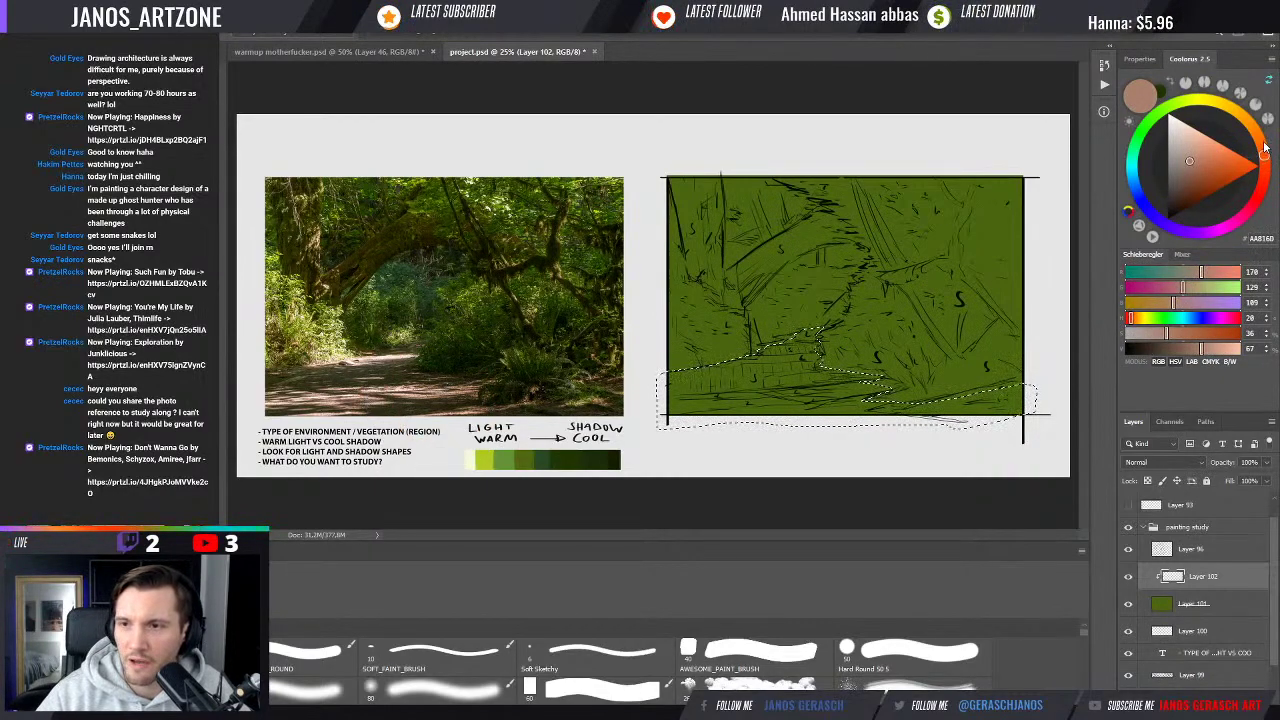
{"action": "left_click_drag", "start_coordinate": [1264, 147], "coordinate": [1265, 153]}
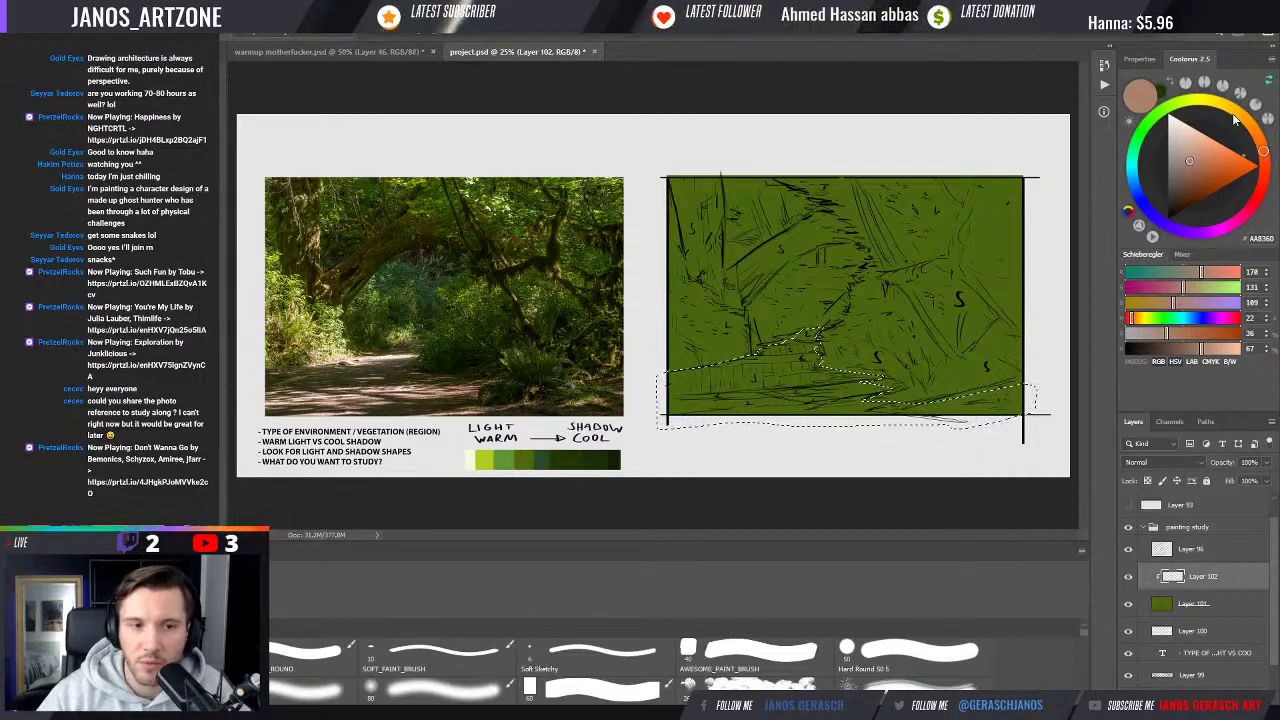
{"action": "left_click_drag", "start_coordinate": [1254, 138], "coordinate": [1238, 138]}
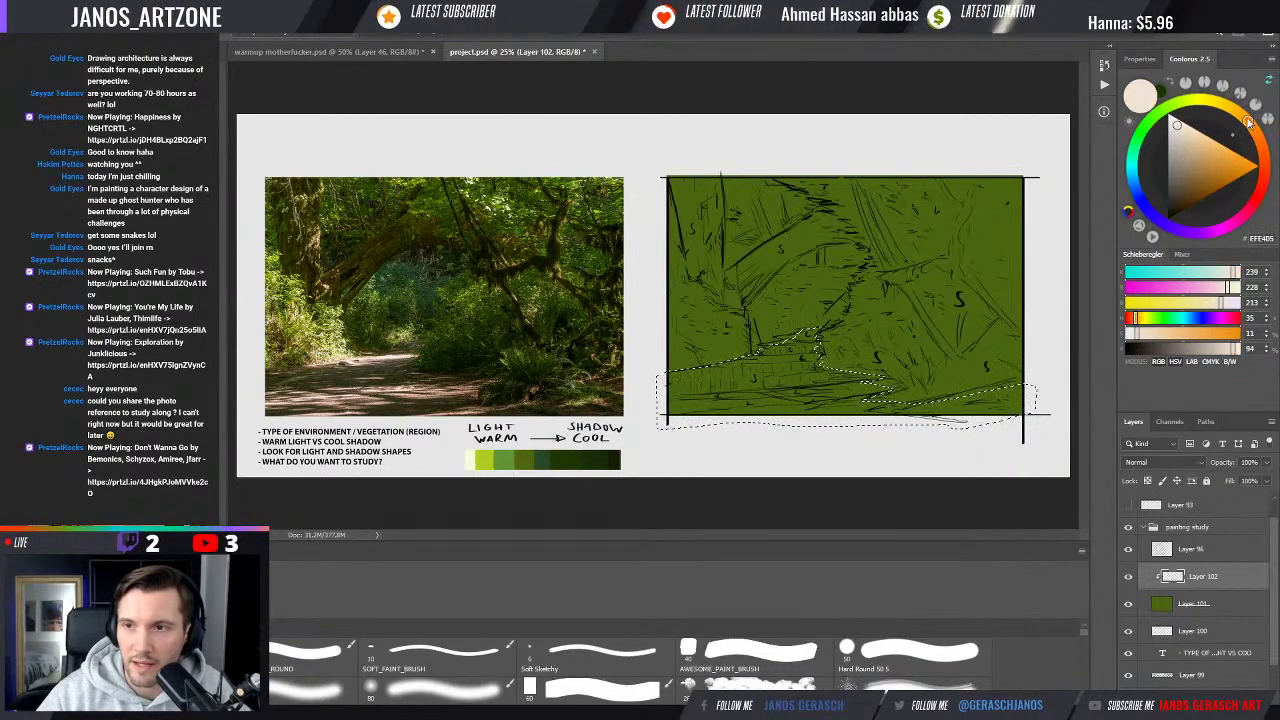
Sample grey and near-white path tones from the reference photo
{"action": "left_click", "coordinate": [1176, 124]}
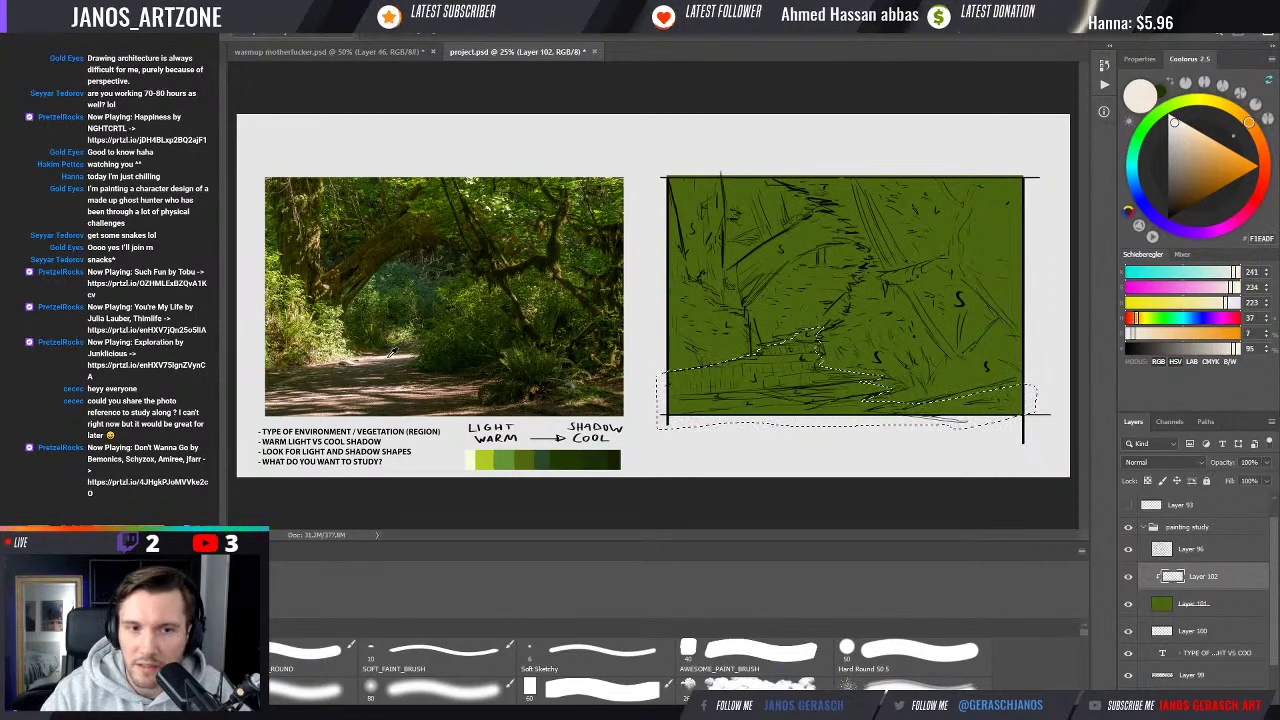
{"action": "left_click", "coordinate": [392, 354], "text": "alt"}
{"action": "left_click", "coordinate": [391, 353], "text": "alt"}
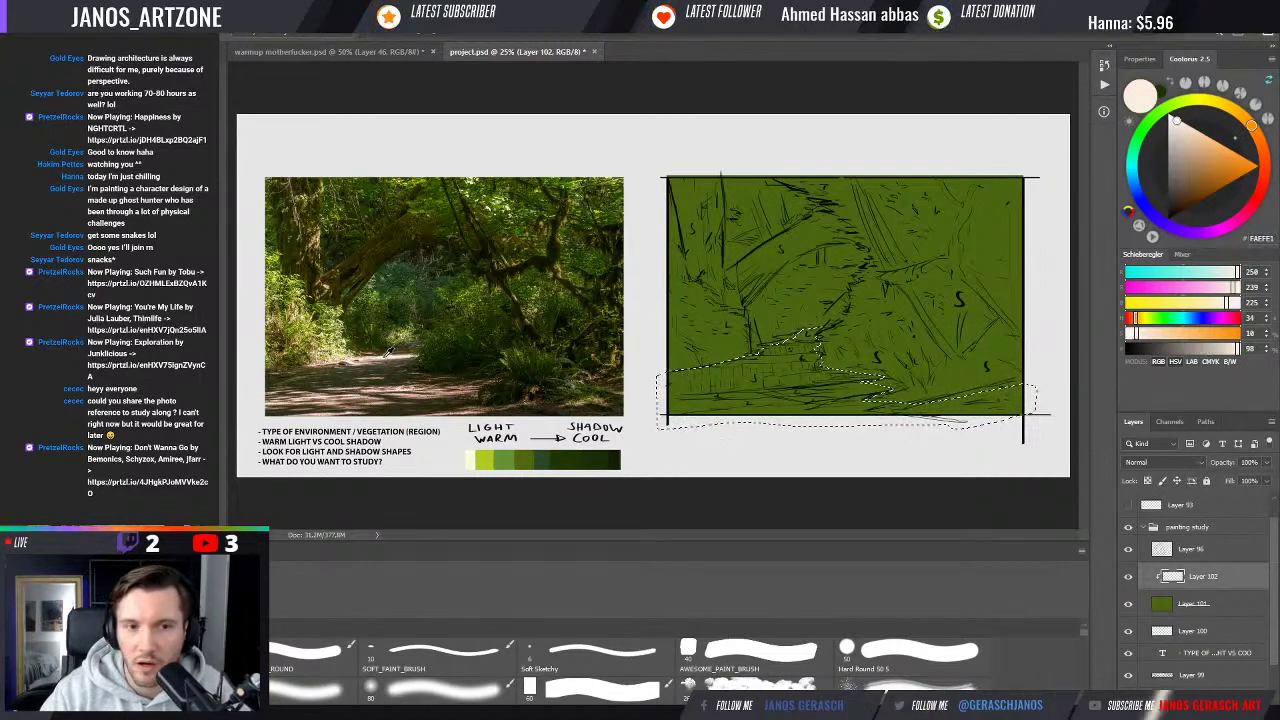
{"action": "left_click", "coordinate": [389, 351], "text": "alt"}
Shift the colour through orange-brown and red, then to a muted yellow-green
{"action": "left_click", "coordinate": [1252, 147]}
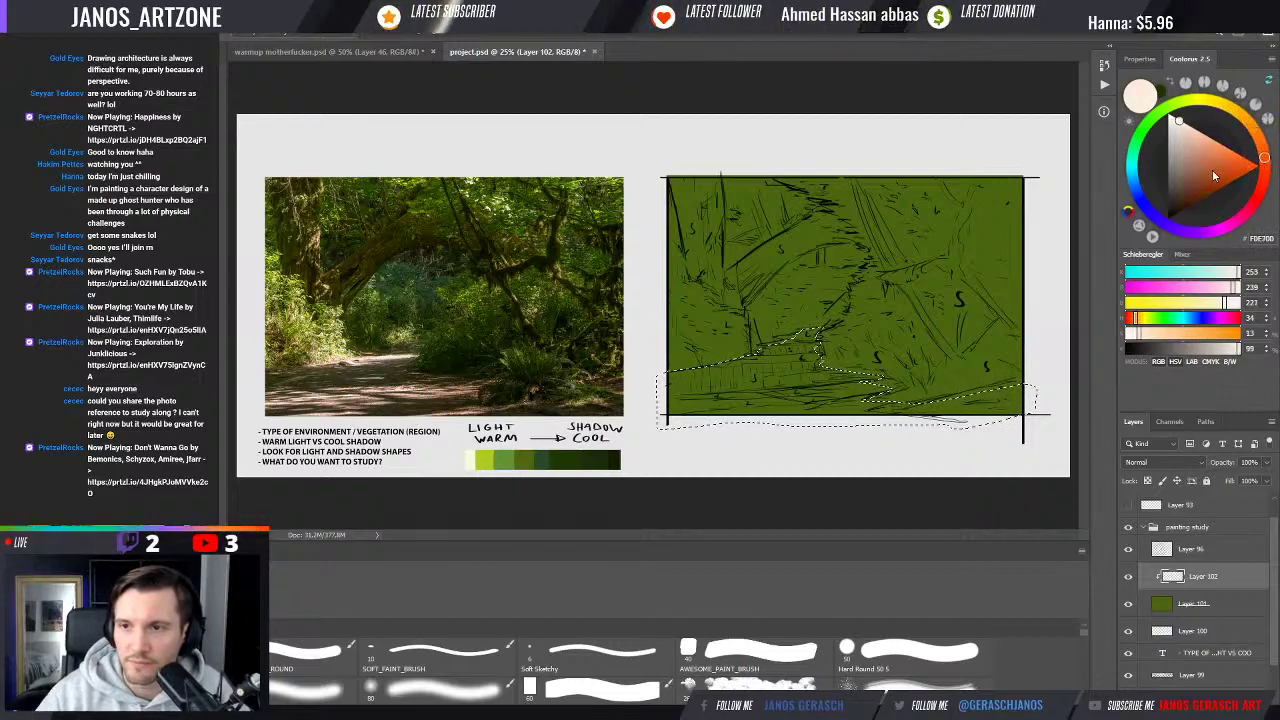
{"action": "left_click_drag", "start_coordinate": [1248, 120], "coordinate": [1263, 158]}
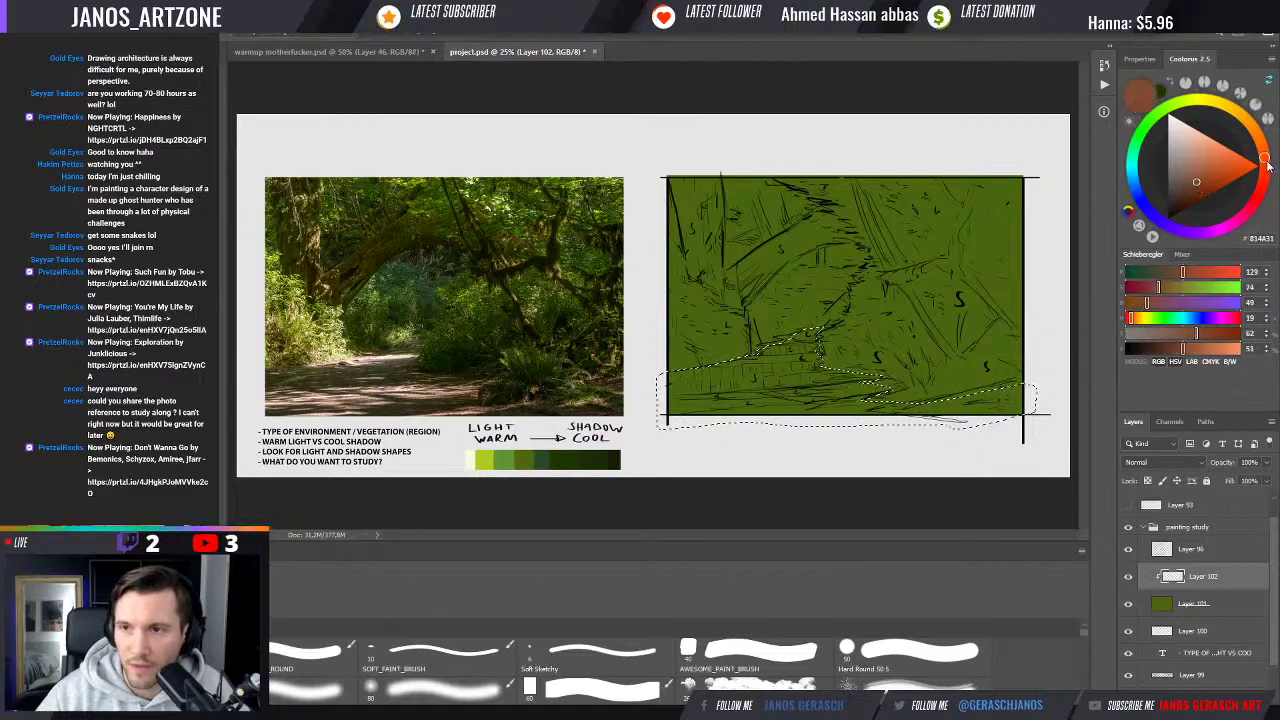
{"action": "left_click", "coordinate": [1196, 182]}
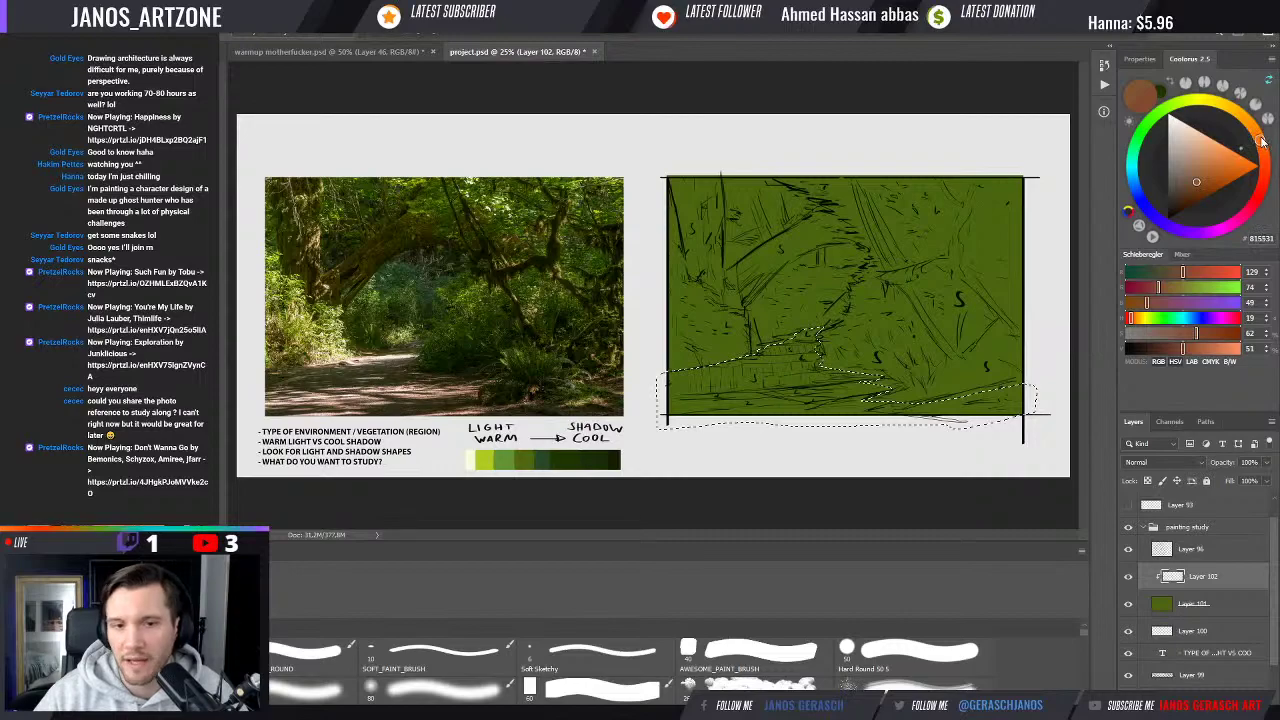
{"action": "left_click", "coordinate": [1259, 141]}
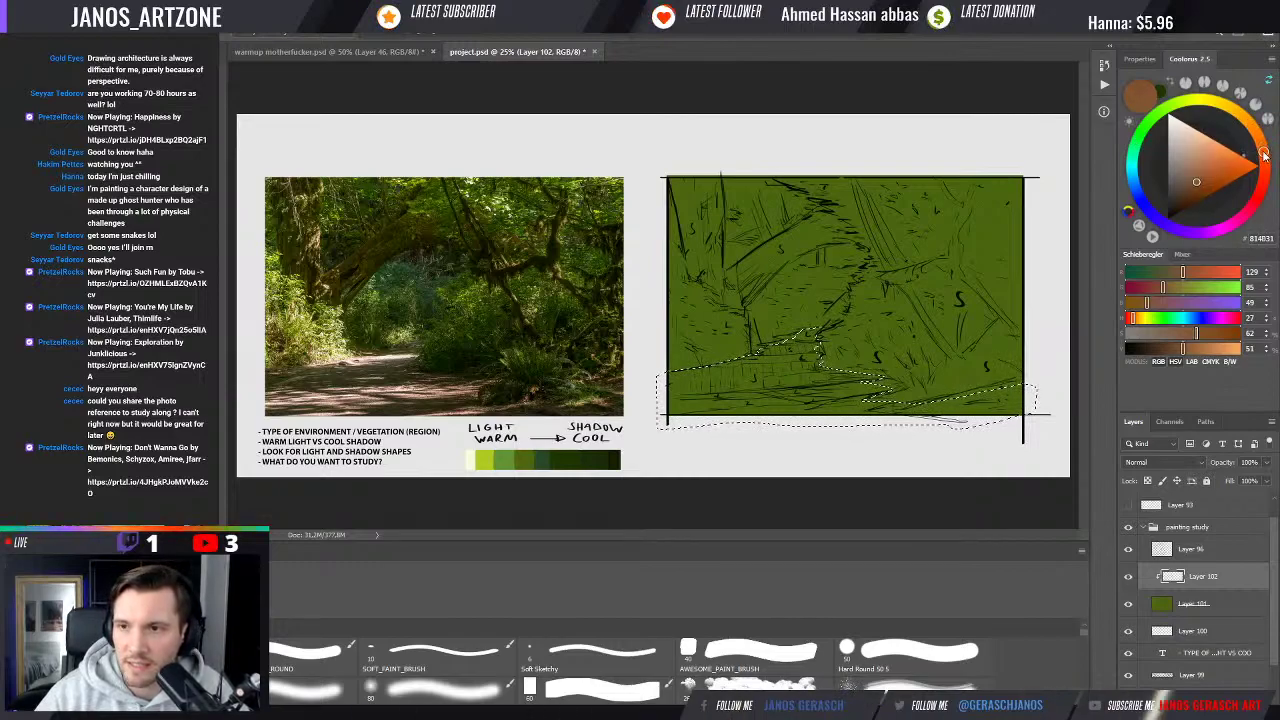
{"action": "left_click", "coordinate": [1160, 113]}
{"action": "left_click_drag", "start_coordinate": [1163, 110], "coordinate": [1178, 102]}
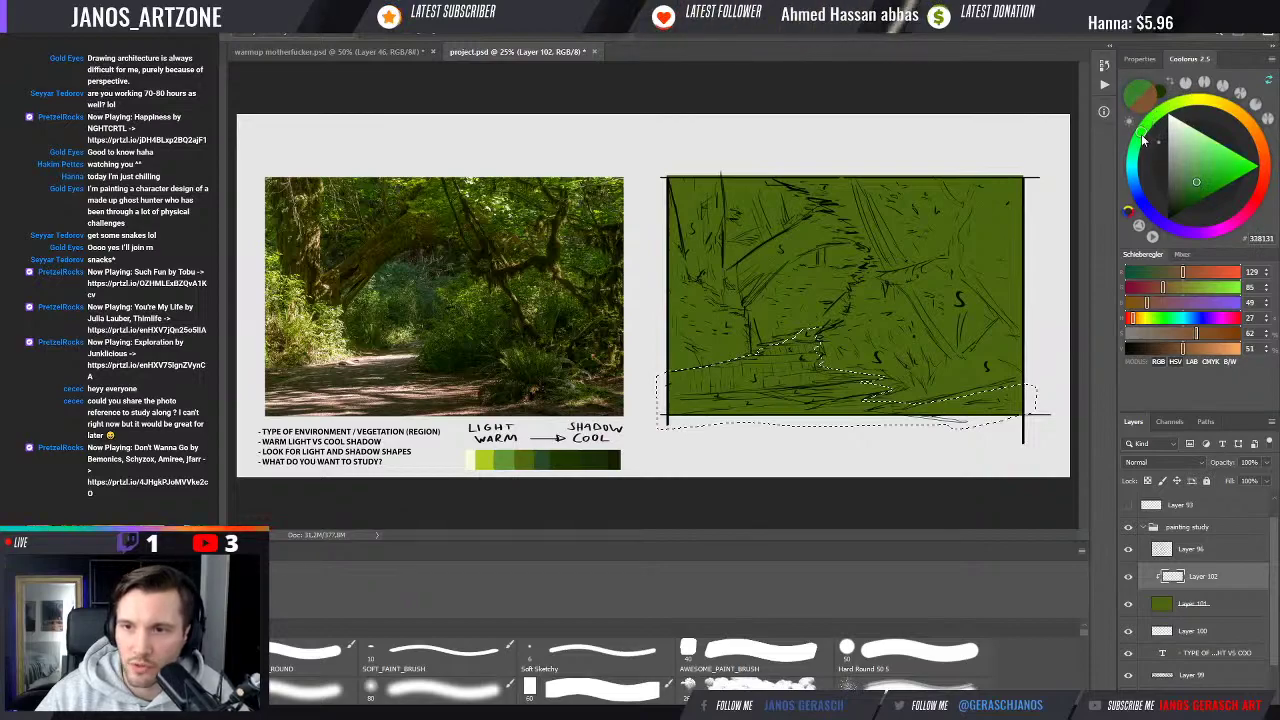
Swing the hue between orange and green, settling on a dusky reddish-brown
{"action": "left_click", "coordinate": [1162, 116]}
{"action": "left_click", "coordinate": [1262, 145]}
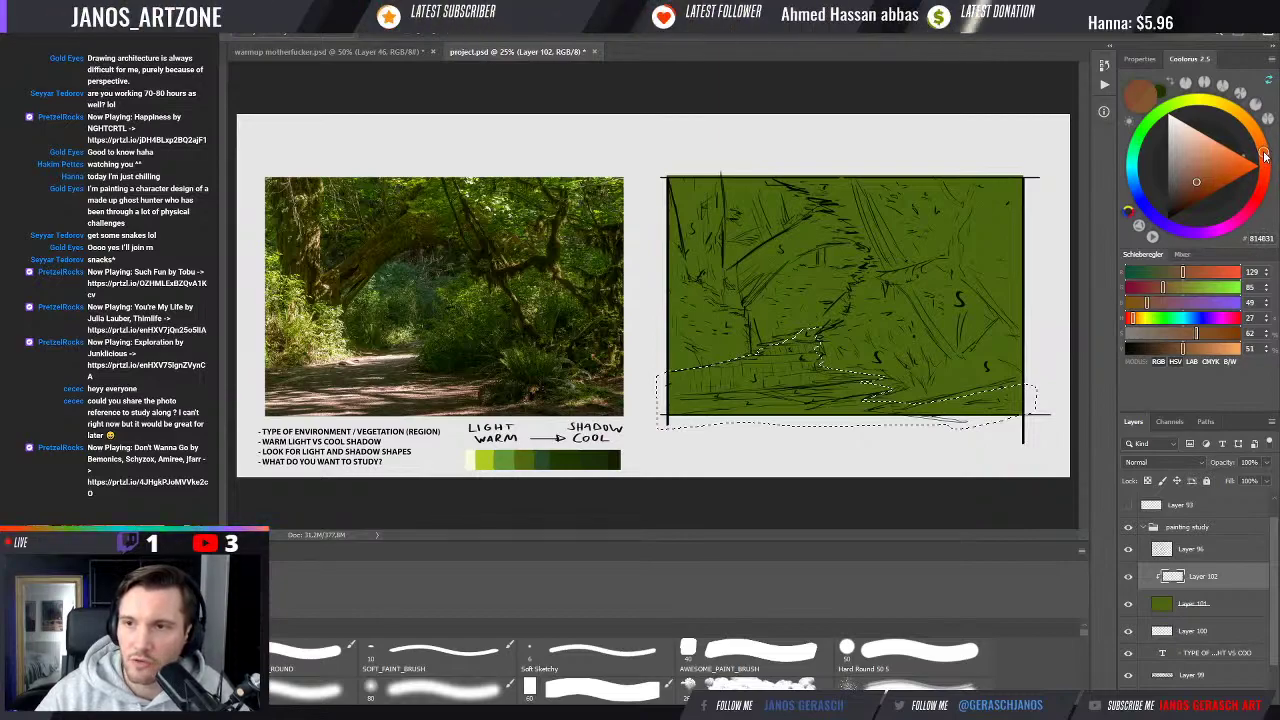
{"action": "left_click_drag", "start_coordinate": [1264, 155], "coordinate": [1262, 188]}
{"action": "left_click", "coordinate": [1156, 120]}
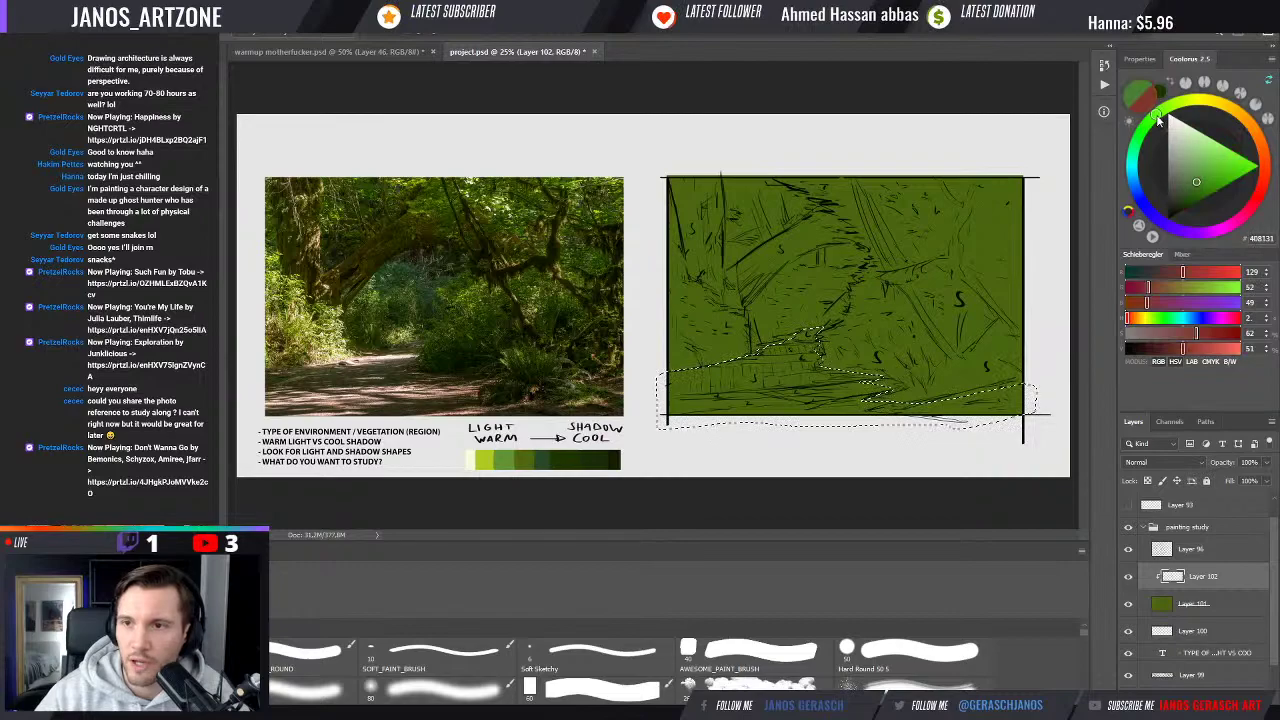
{"action": "left_click_drag", "start_coordinate": [1156, 120], "coordinate": [1150, 124]}
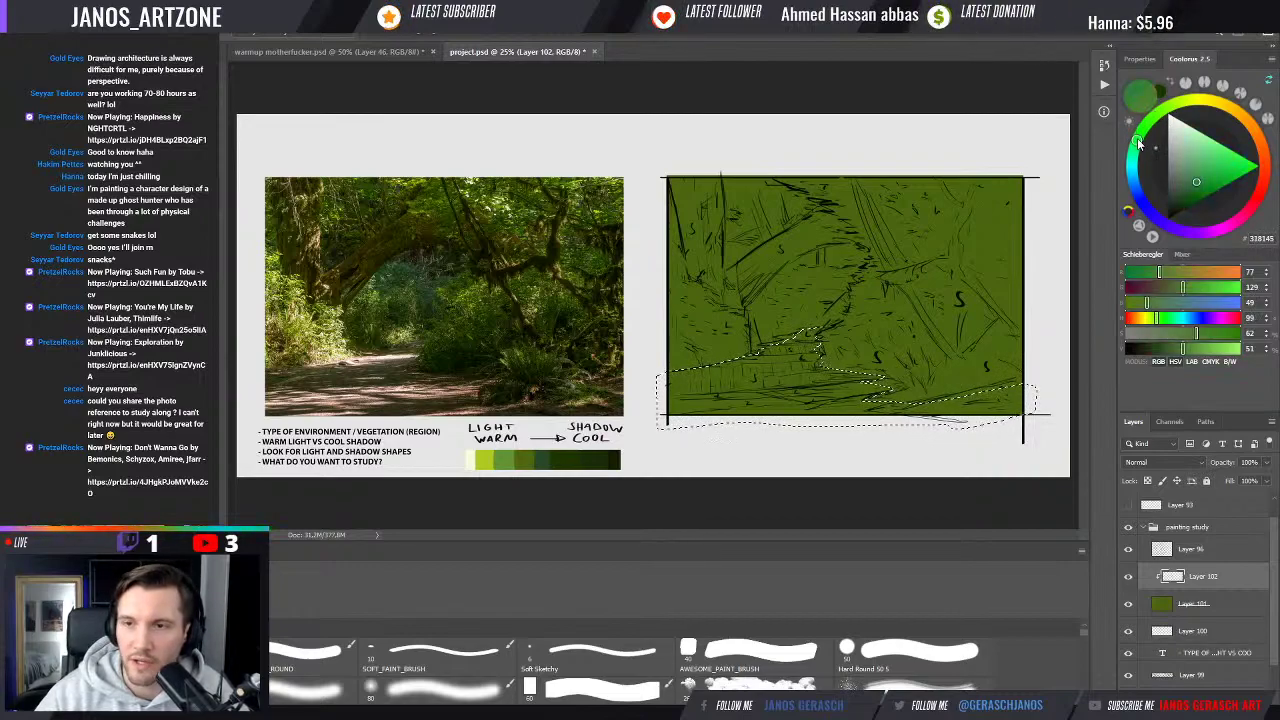
{"action": "mouse_move", "coordinate": [1152, 124]}
{"action": "left_mouse_down"}
{"action": "mouse_move", "coordinate": [1189, 100]}
{"action": "mouse_move", "coordinate": [1225, 107]}
{"action": "mouse_move", "coordinate": [1268, 163]}
{"action": "mouse_move", "coordinate": [1252, 122]}
{"action": "mouse_move", "coordinate": [1264, 157]}
{"action": "left_mouse_up"}
{"action": "left_click_drag", "start_coordinate": [1202, 183], "coordinate": [1192, 188]}
Fill the path selection with a desaturated dusty brown, deselect, and add new Layer 103
{"action": "left_click", "coordinate": [750, 655]}
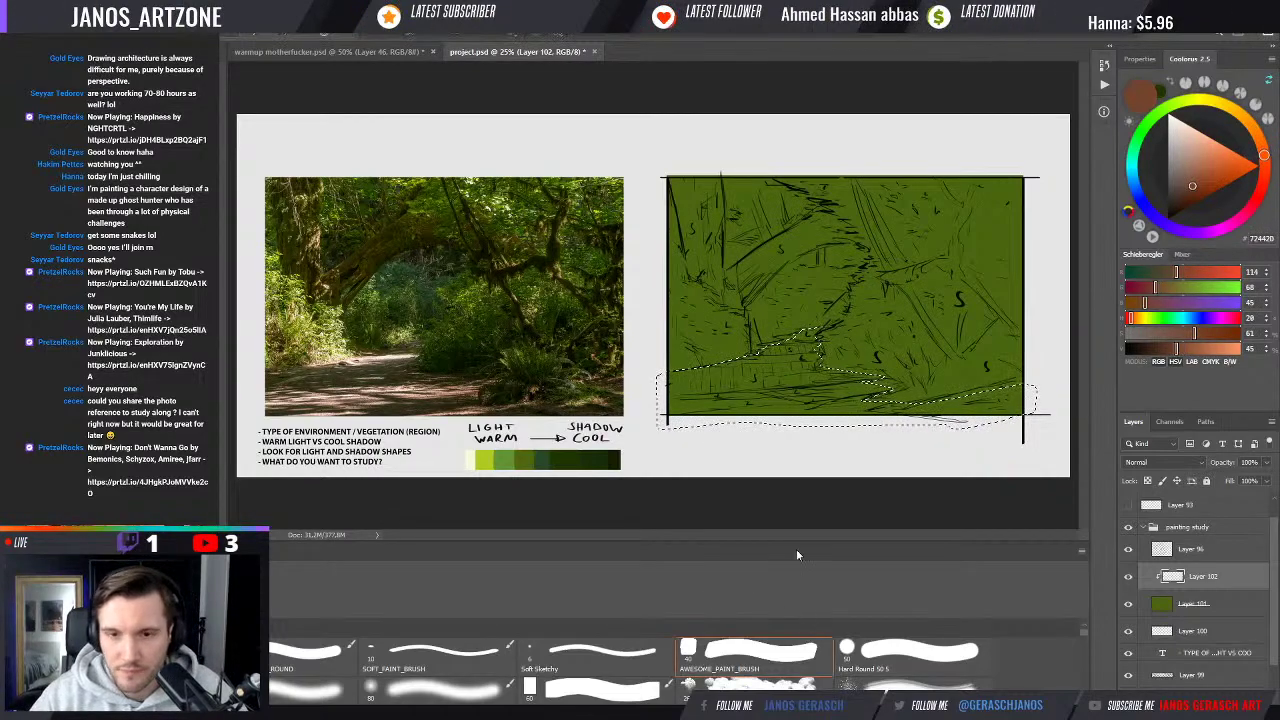
{"action": "key", "text": "alt+BackSpace"}
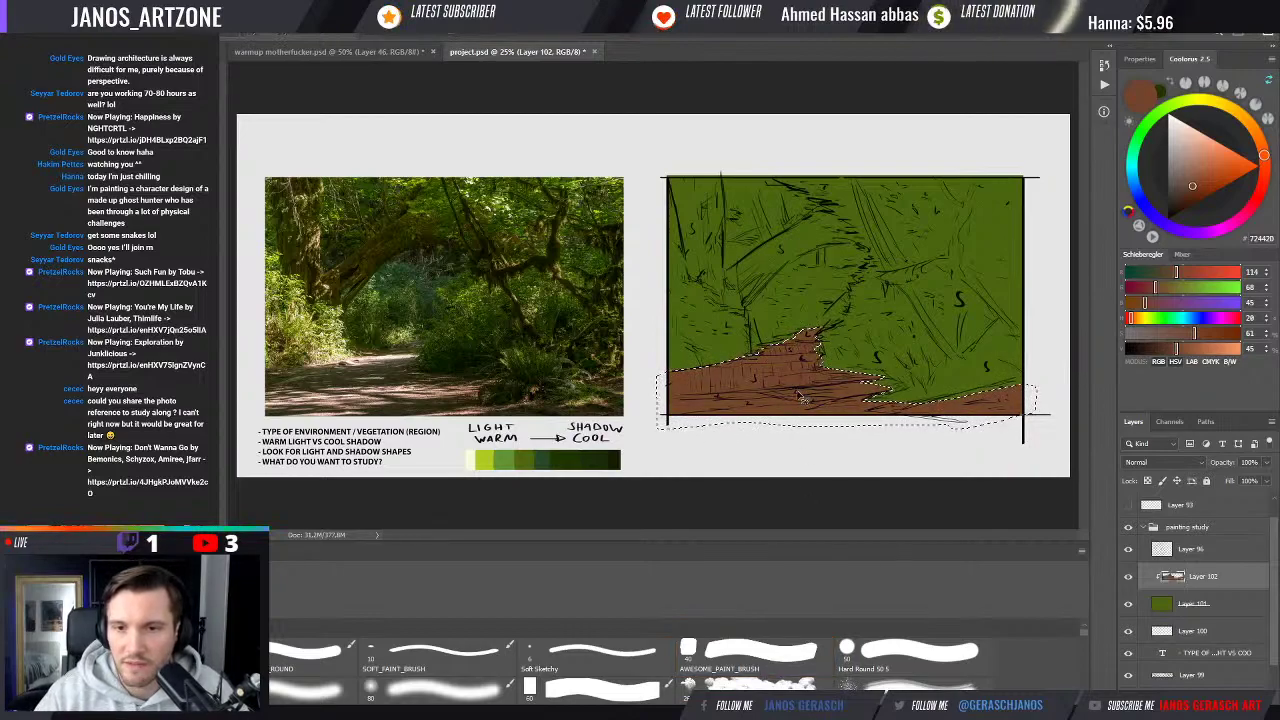
{"action": "left_click", "coordinate": [1168, 332]}
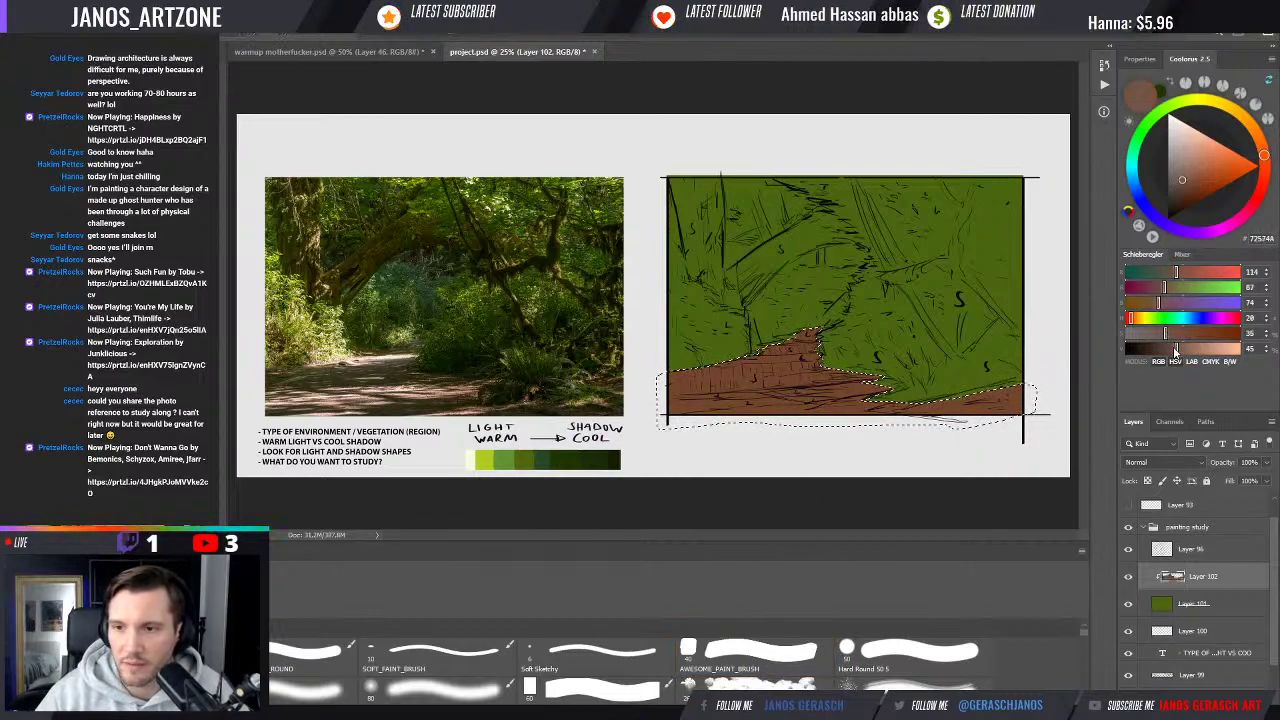
{"action": "key", "text": "alt+BackSpace"}
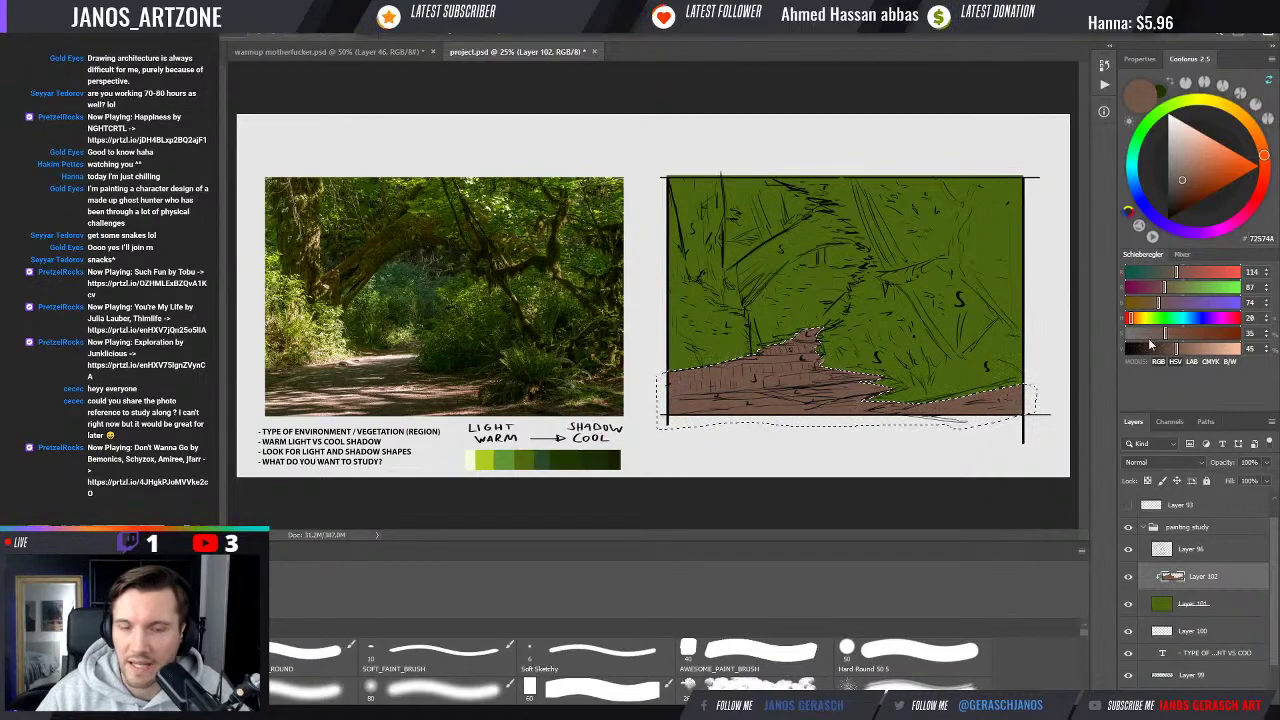
{"action": "key", "text": "ctrl+d"}
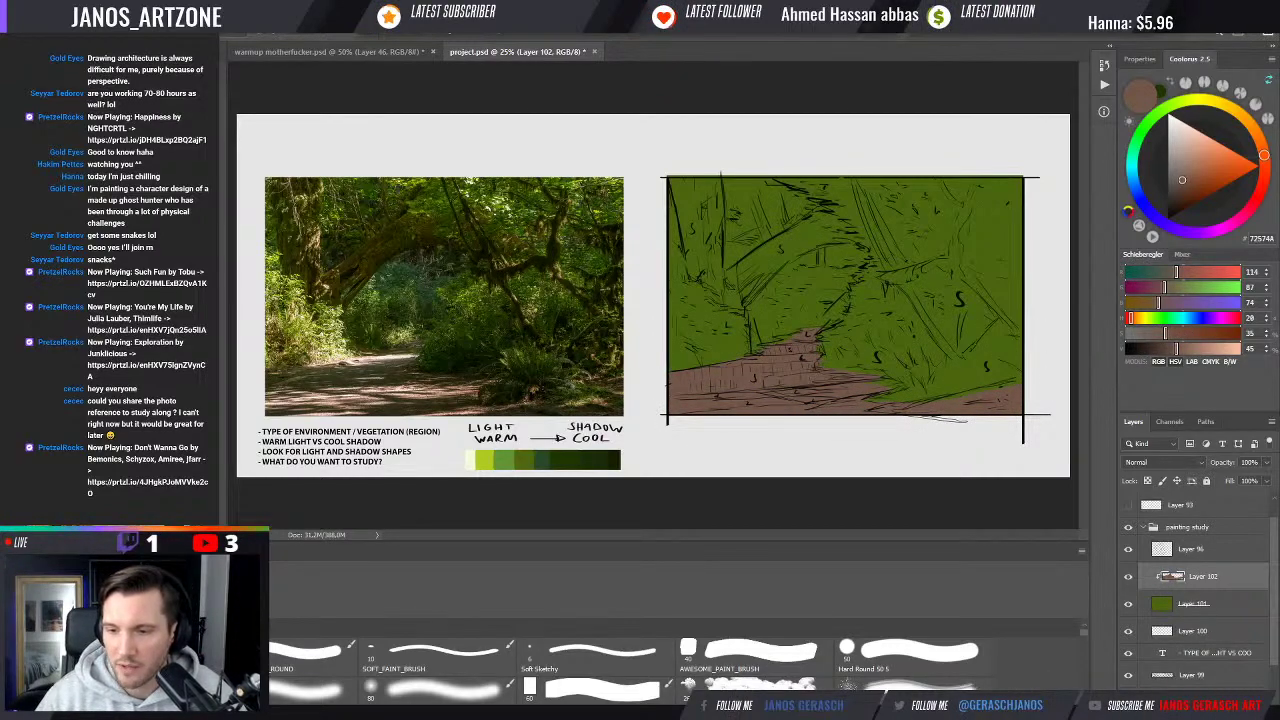
{"action": "key", "text": "ctrl+shift+alt+n"}
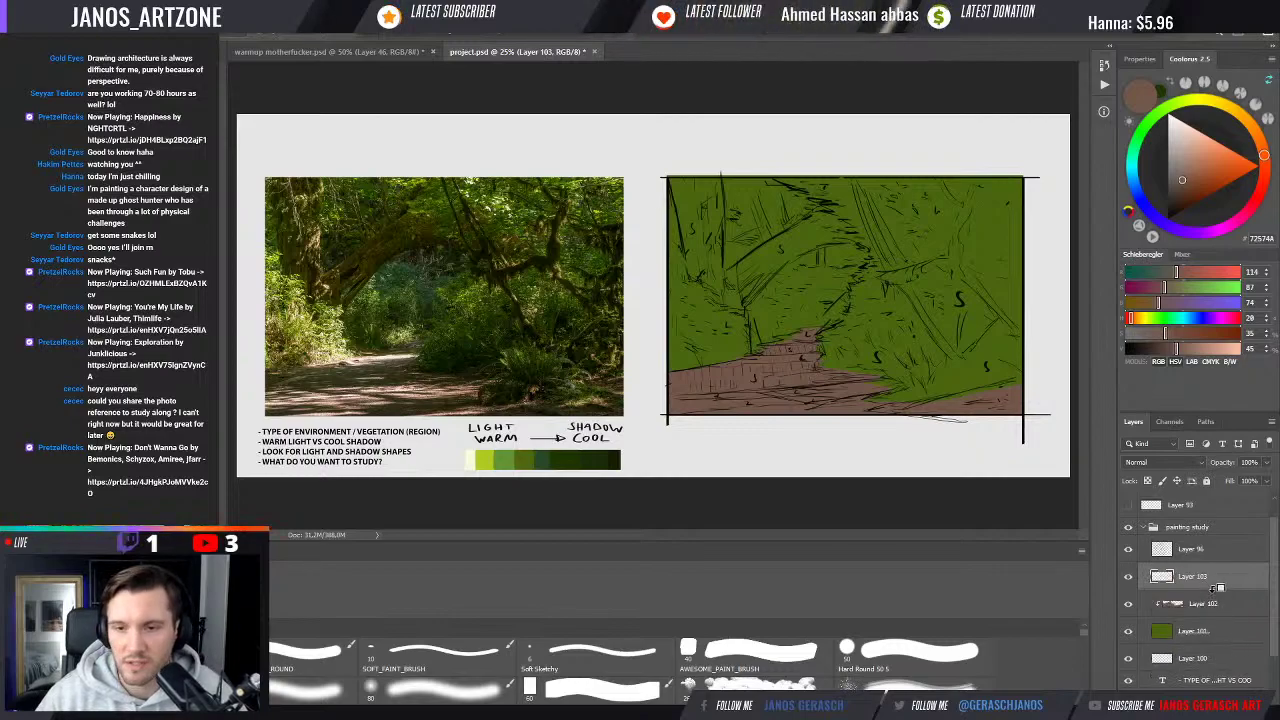
Clip Layer 103 to the path layer, choose AWESOME_PAINT_BRUSH, and sample the path brown
{"action": "left_click", "coordinate": [1218, 584], "text": "alt"}
{"action": "left_click", "coordinate": [755, 660]}
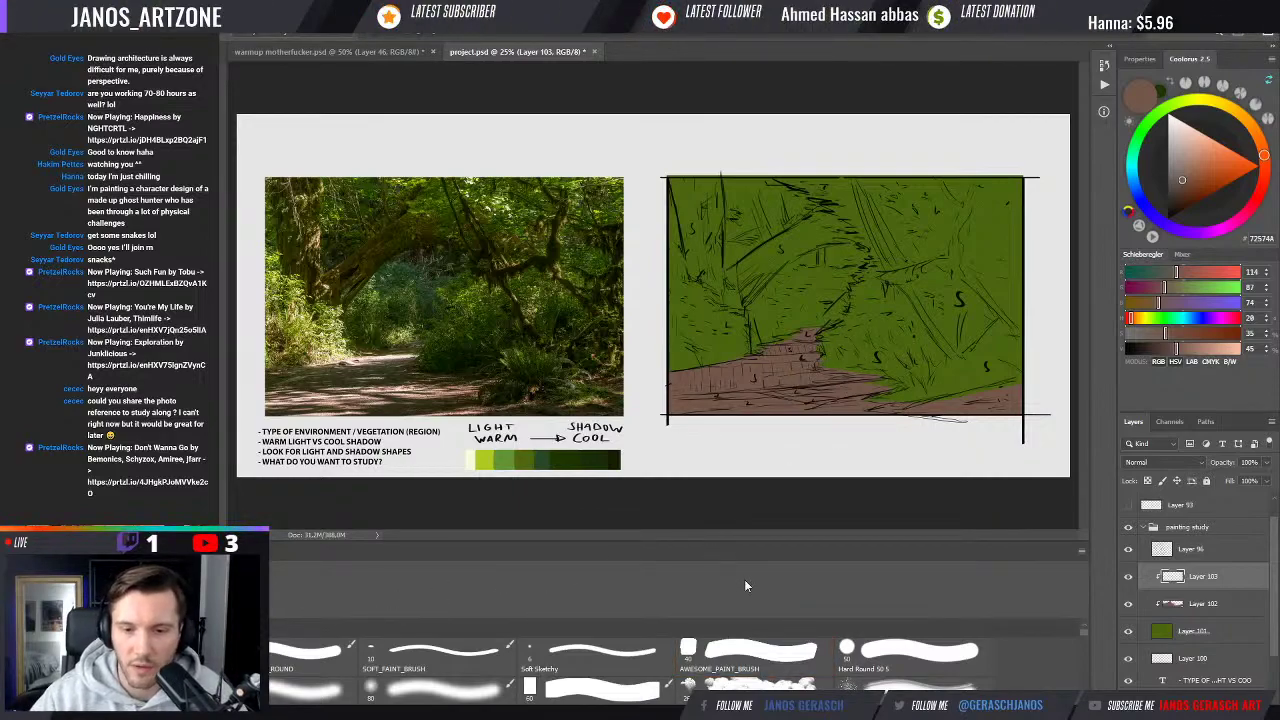
{"action": "left_click", "coordinate": [752, 660]}
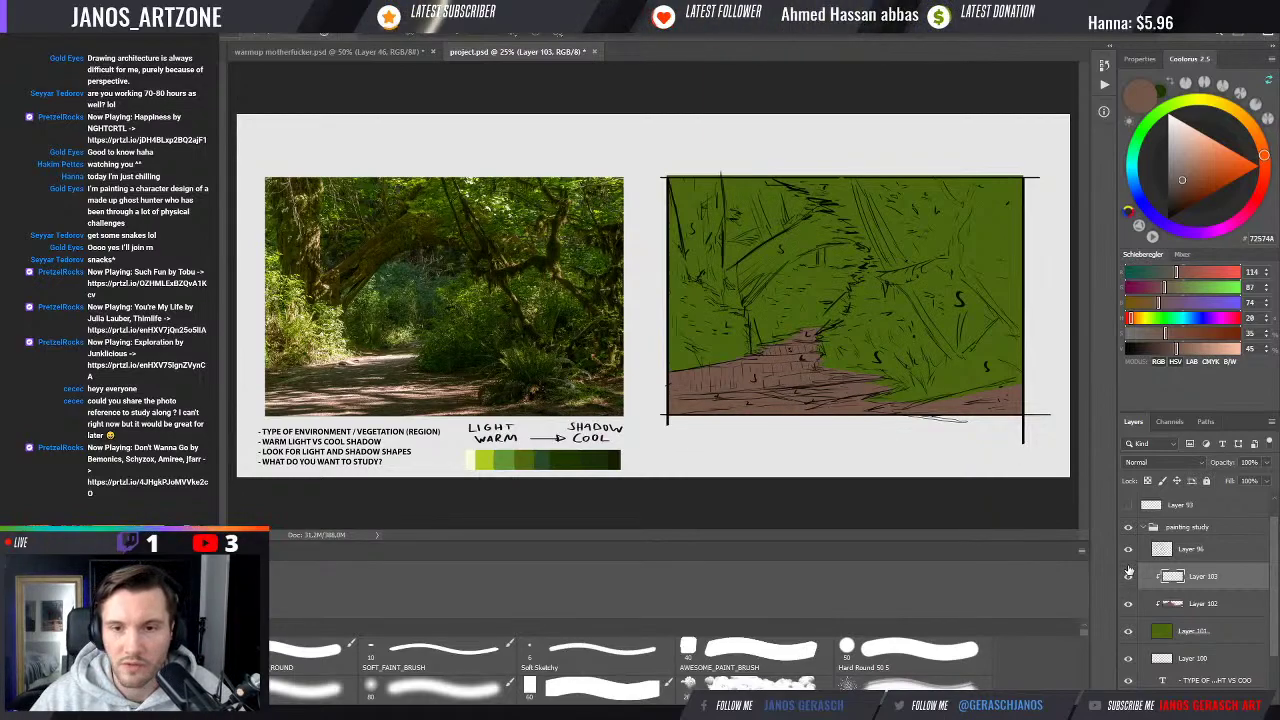
{"action": "left_click", "coordinate": [785, 376], "text": "alt"}
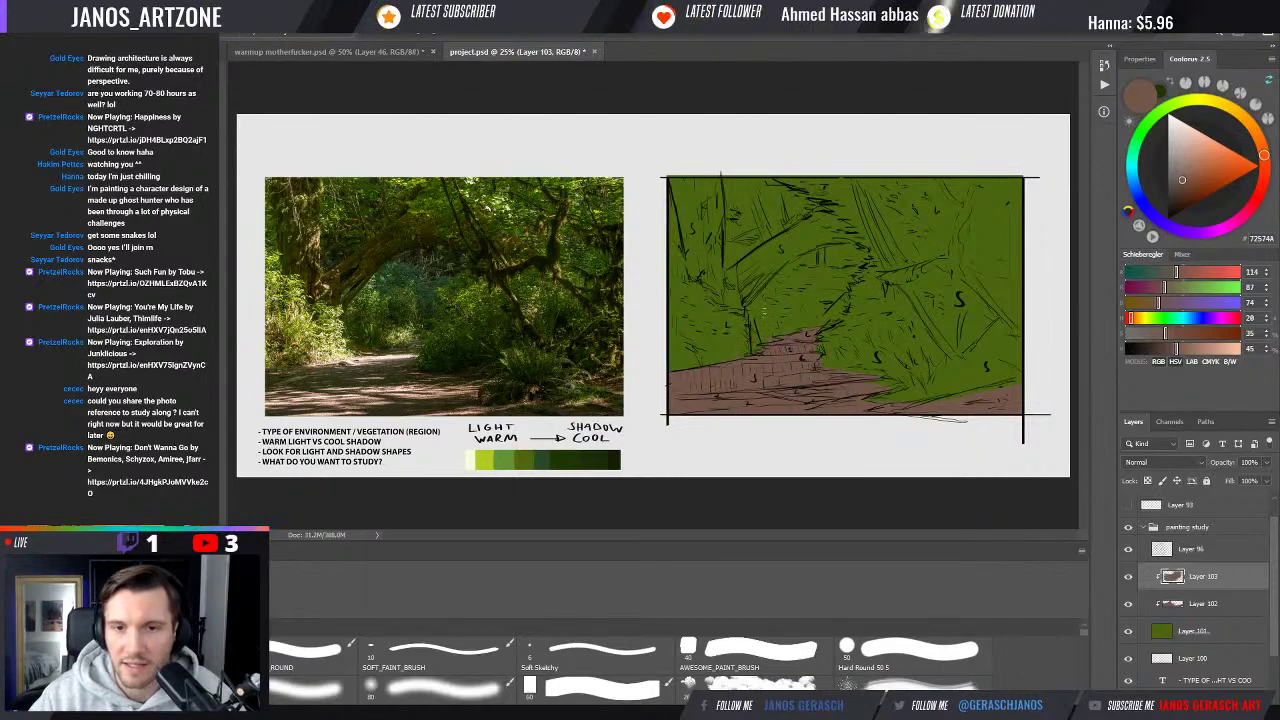
Paint a wide deep-brown trunk at the sketch's top left
{"action": "left_click", "coordinate": [1261, 145]}
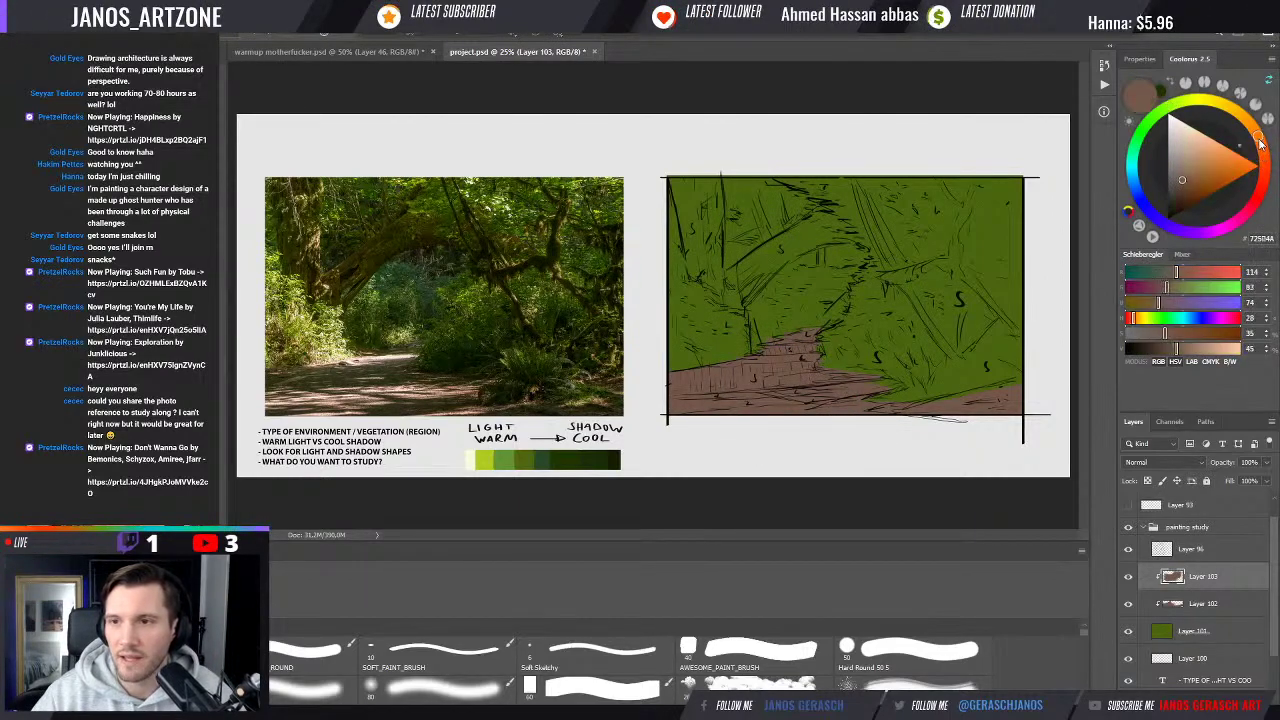
{"action": "left_click_drag", "start_coordinate": [1182, 180], "coordinate": [1180, 208]}
{"action": "left_click_drag", "start_coordinate": [684, 180], "coordinate": [700, 270]}
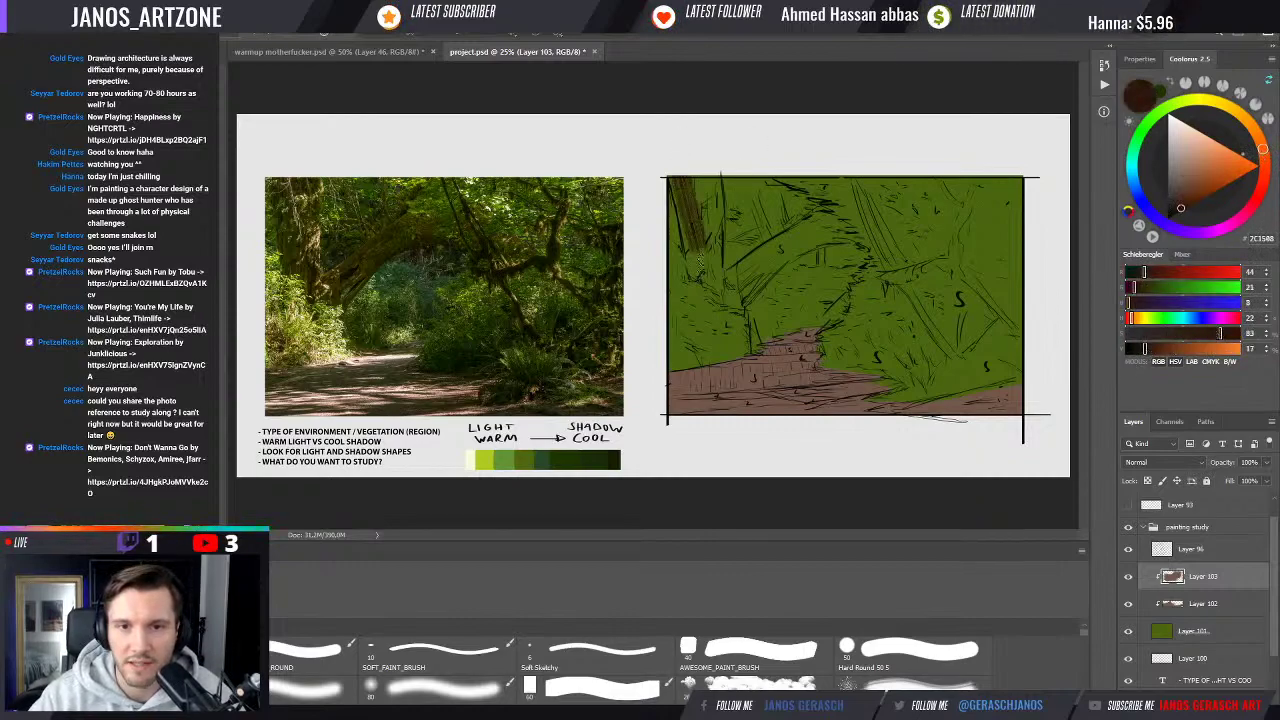
{"action": "mouse_move", "coordinate": [680, 152]}
{"action": "left_mouse_down"}
{"action": "mouse_move", "coordinate": [692, 265]}
{"action": "mouse_move", "coordinate": [705, 275]}
{"action": "left_mouse_up"}
{"action": "left_click_drag", "start_coordinate": [708, 175], "coordinate": [712, 255]}
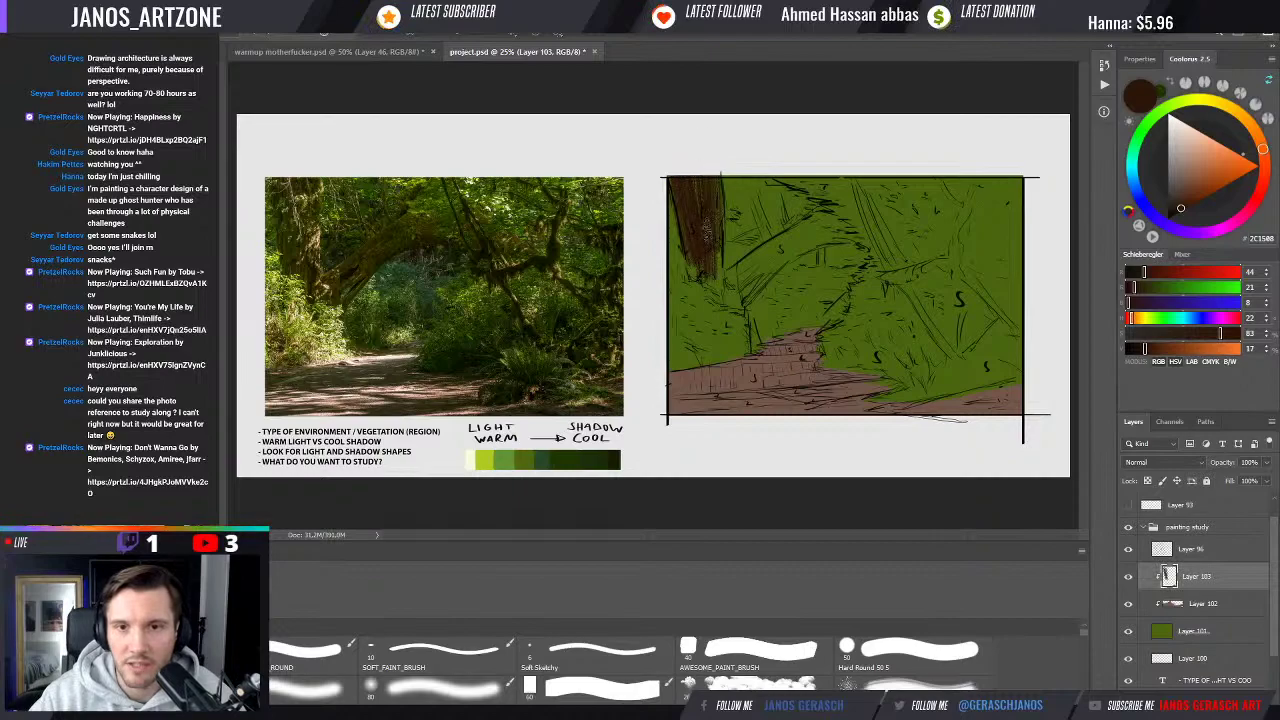
{"action": "left_click_drag", "start_coordinate": [710, 152], "coordinate": [714, 278]}
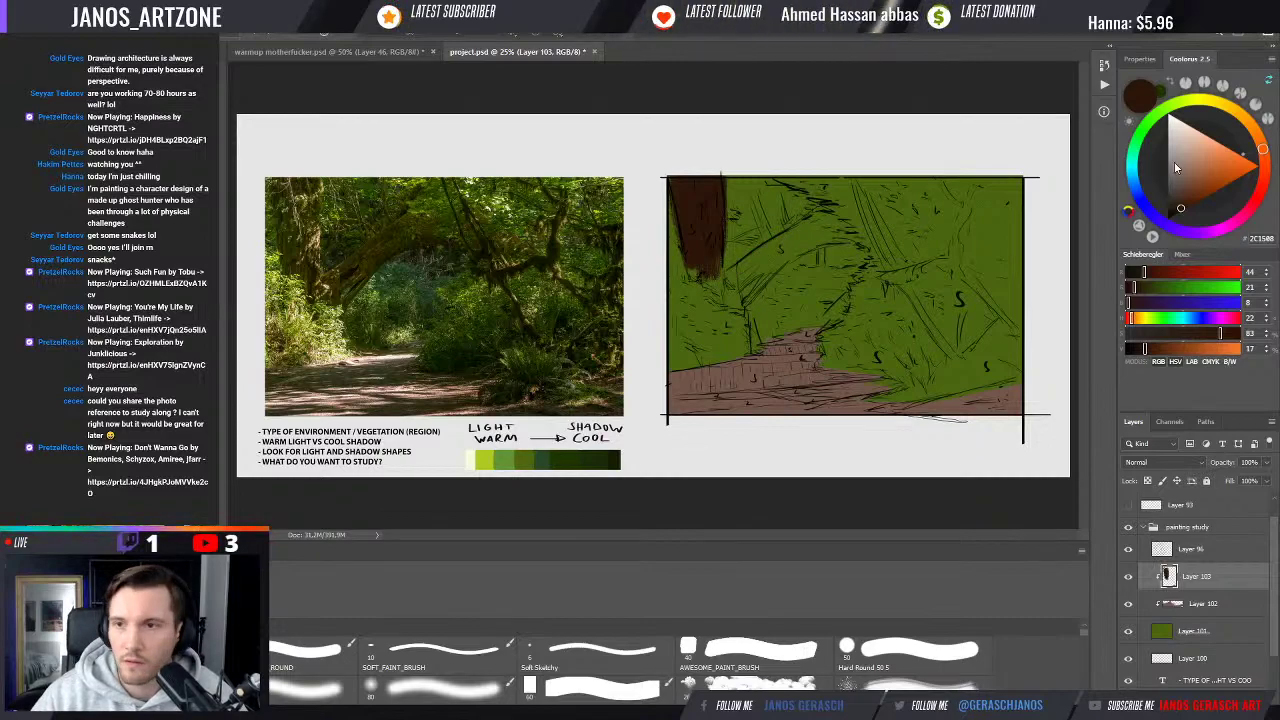
Mix a duller mid brown and brush lighter vertical bark strokes down the trunk
{"action": "left_click", "coordinate": [1262, 142]}
{"action": "left_click", "coordinate": [1195, 185]}
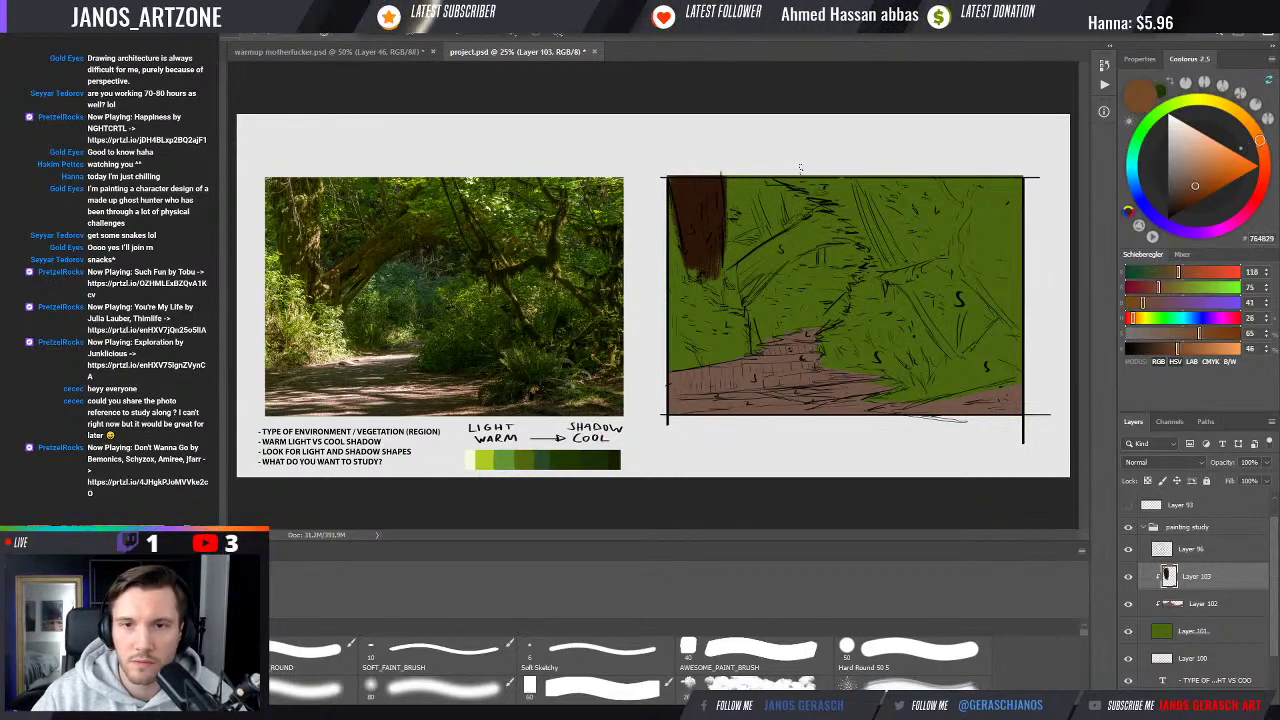
{"action": "left_click_drag", "start_coordinate": [1172, 190], "coordinate": [1182, 189]}
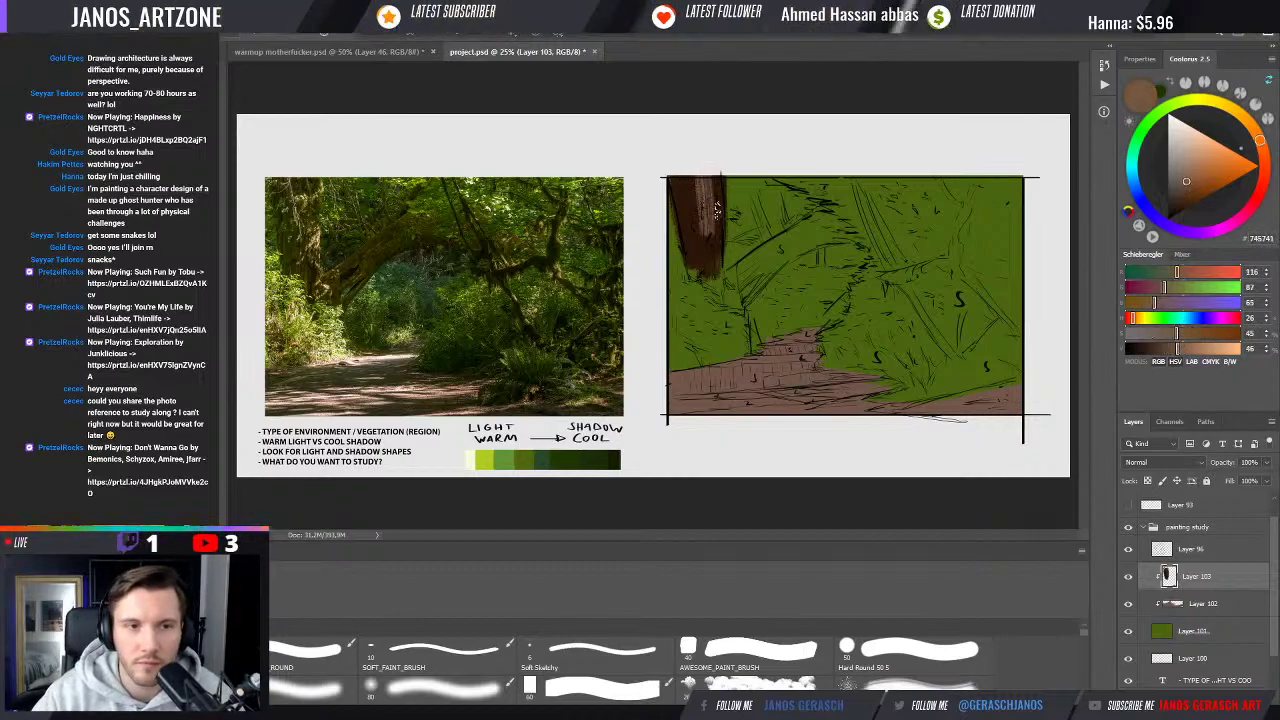
{"action": "left_click_drag", "start_coordinate": [1176, 348], "coordinate": [1166, 348]}
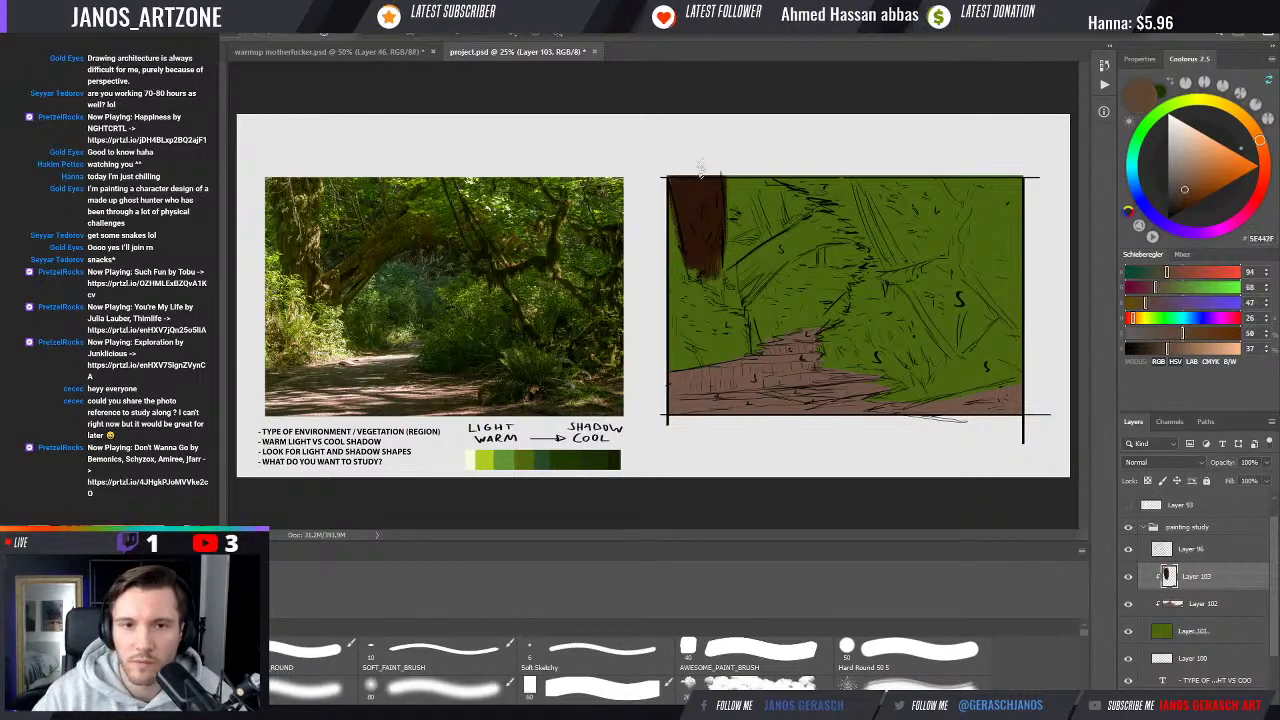
{"action": "left_click_drag", "start_coordinate": [700, 168], "coordinate": [702, 255]}
{"action": "mouse_move", "coordinate": [703, 176]}
{"action": "left_mouse_down"}
{"action": "mouse_move", "coordinate": [708, 276]}
{"action": "mouse_move", "coordinate": [695, 268]}
{"action": "mouse_move", "coordinate": [681, 152]}
{"action": "left_mouse_up"}
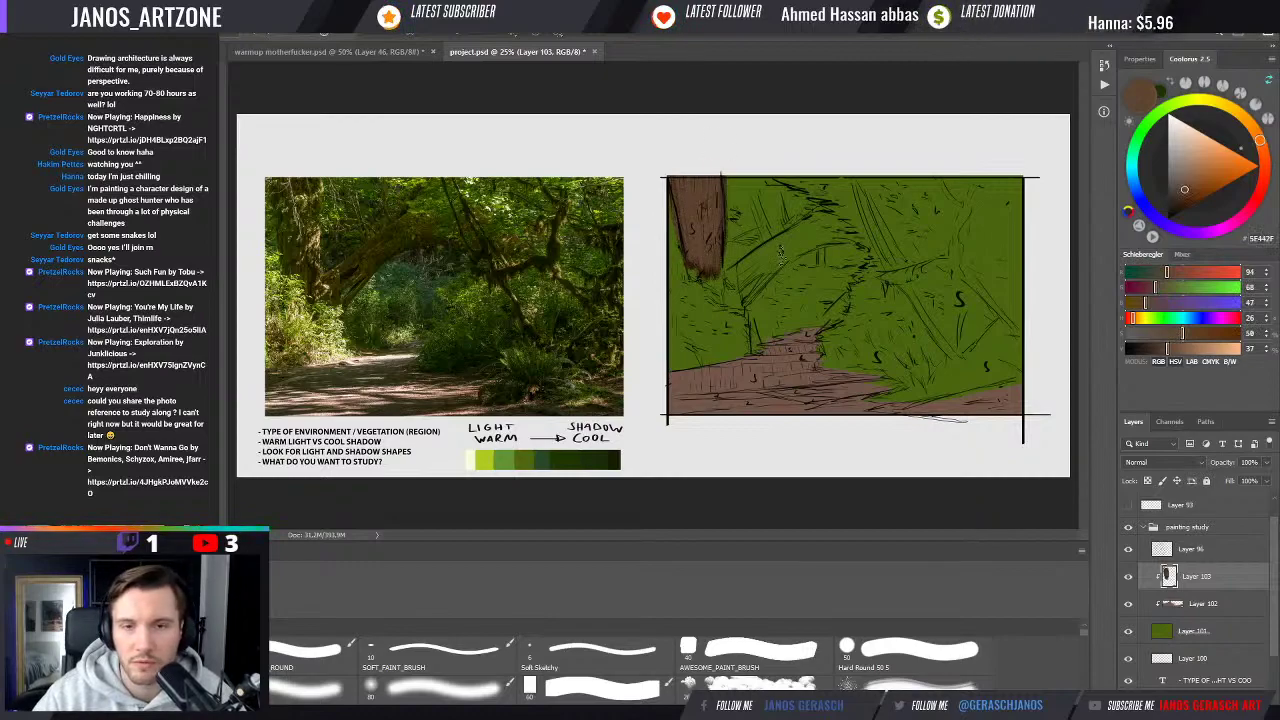
Check values in grayscale proof and paint the diagonal branch, sampling nearby browns
{"action": "key", "text": "ctrl+y"}
{"action": "key", "text": "ctrl+y"}
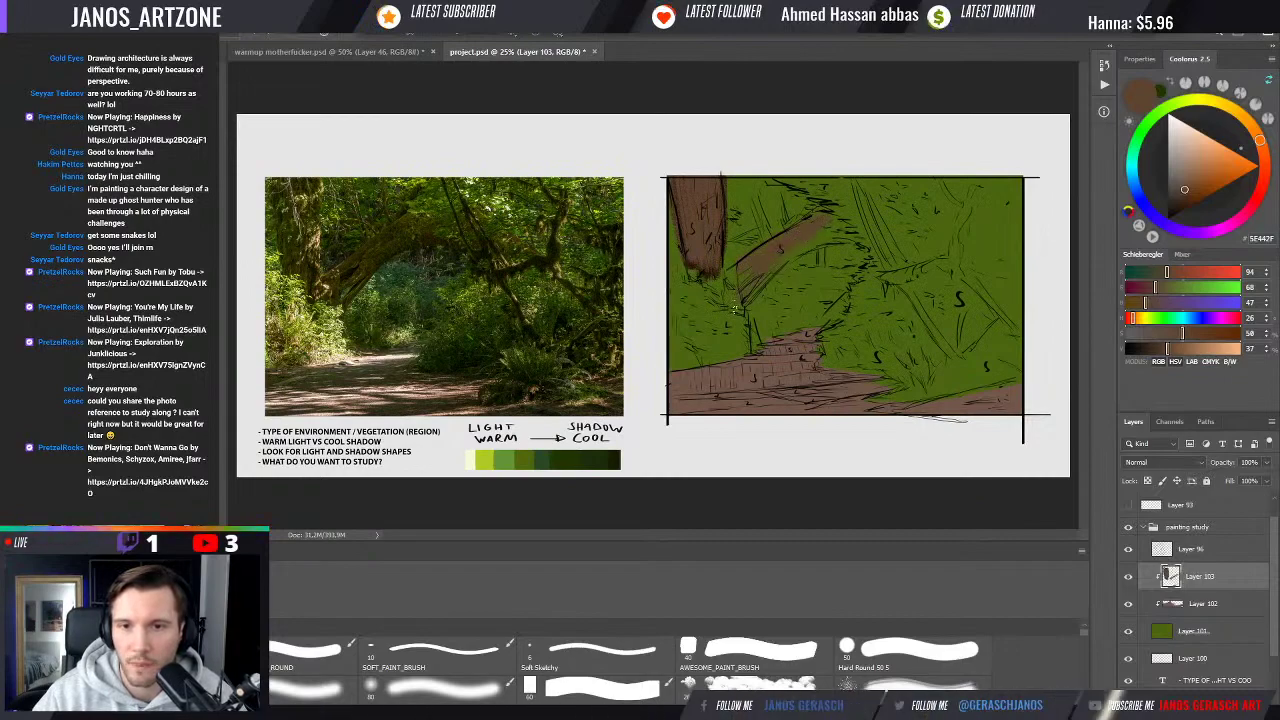
{"action": "left_click_drag", "start_coordinate": [754, 270], "coordinate": [809, 240]}
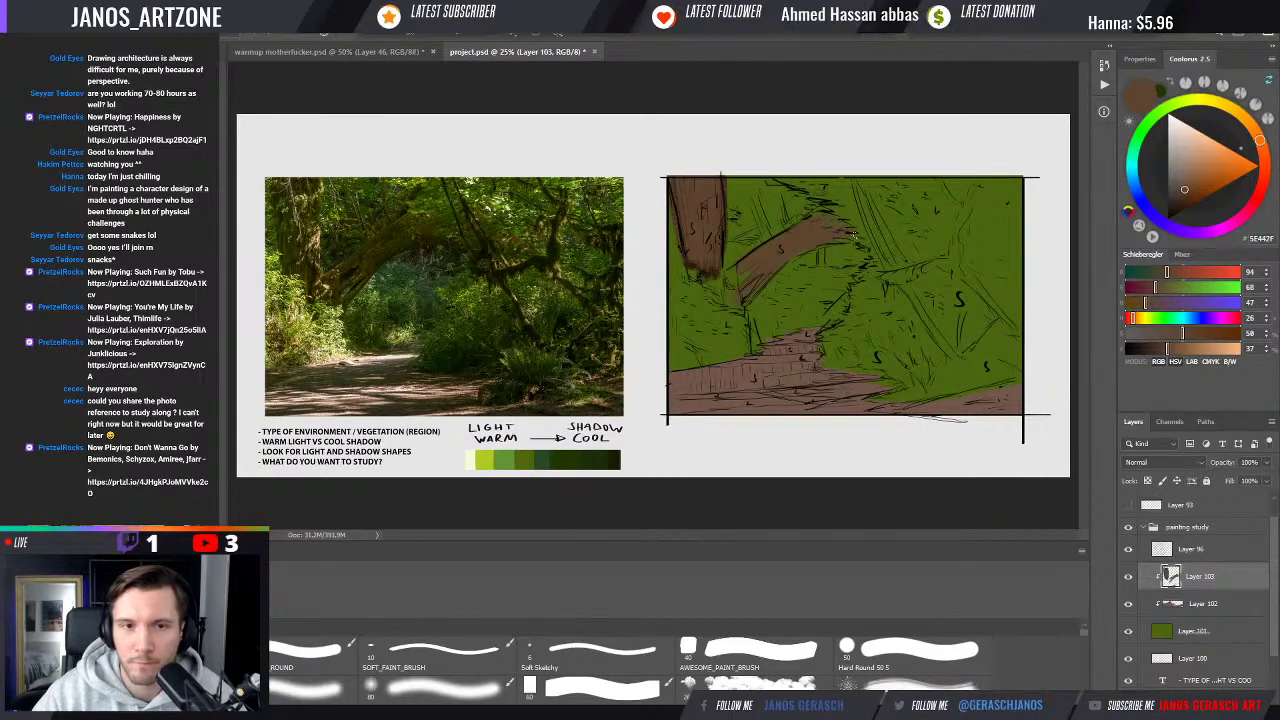
{"action": "mouse_move", "coordinate": [865, 236]}
{"action": "left_mouse_down"}
{"action": "mouse_move", "coordinate": [842, 212]}
{"action": "mouse_move", "coordinate": [880, 210]}
{"action": "left_mouse_up"}
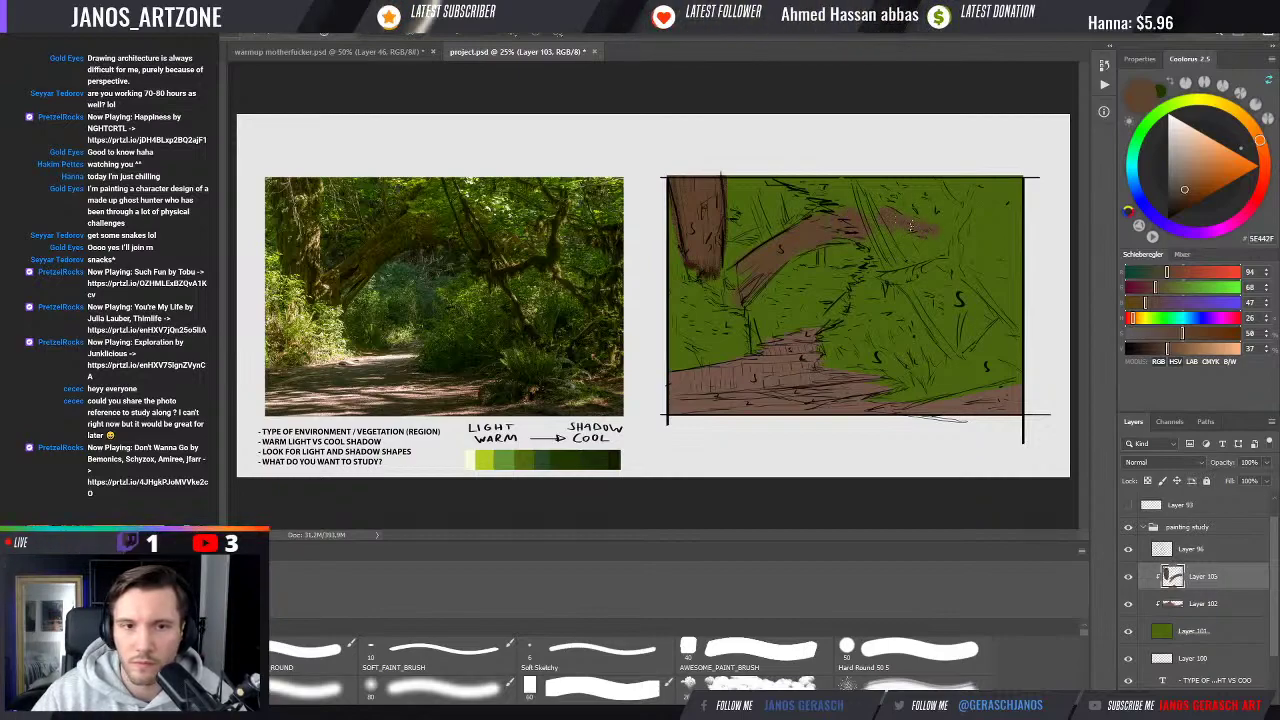
{"action": "left_click", "coordinate": [812, 232], "text": "alt"}
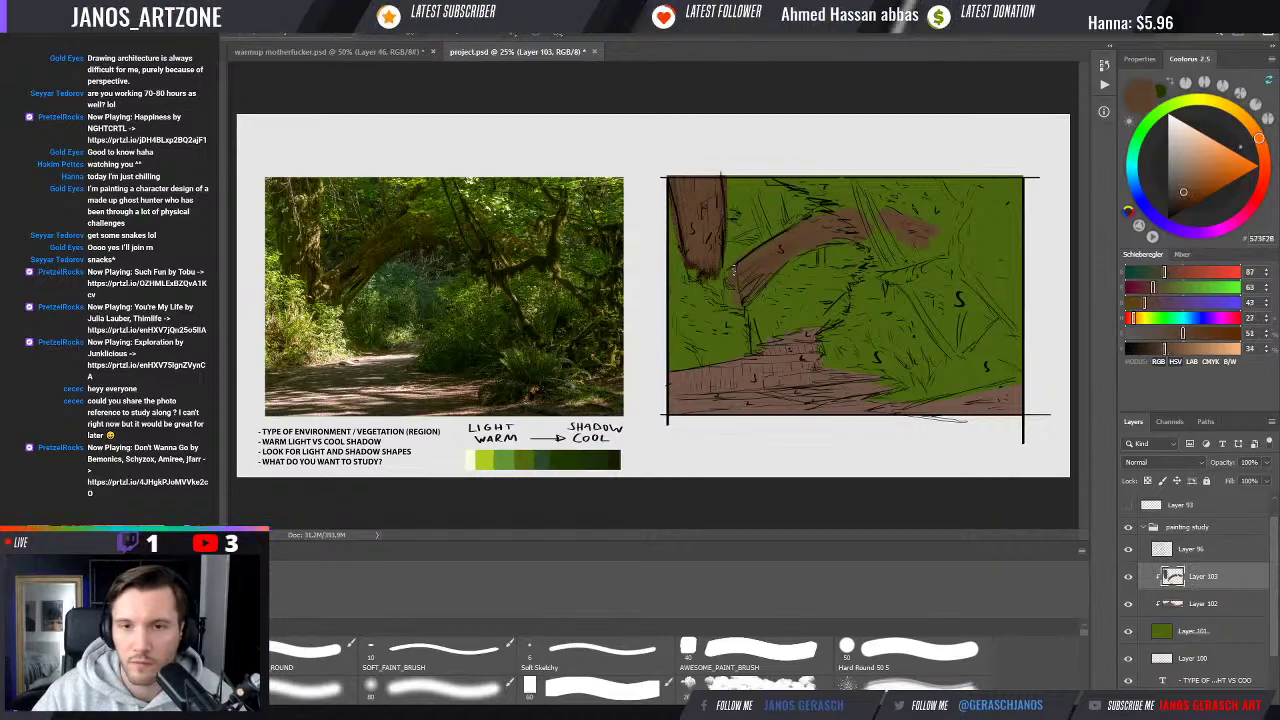
{"action": "left_click", "coordinate": [750, 282], "text": "alt"}
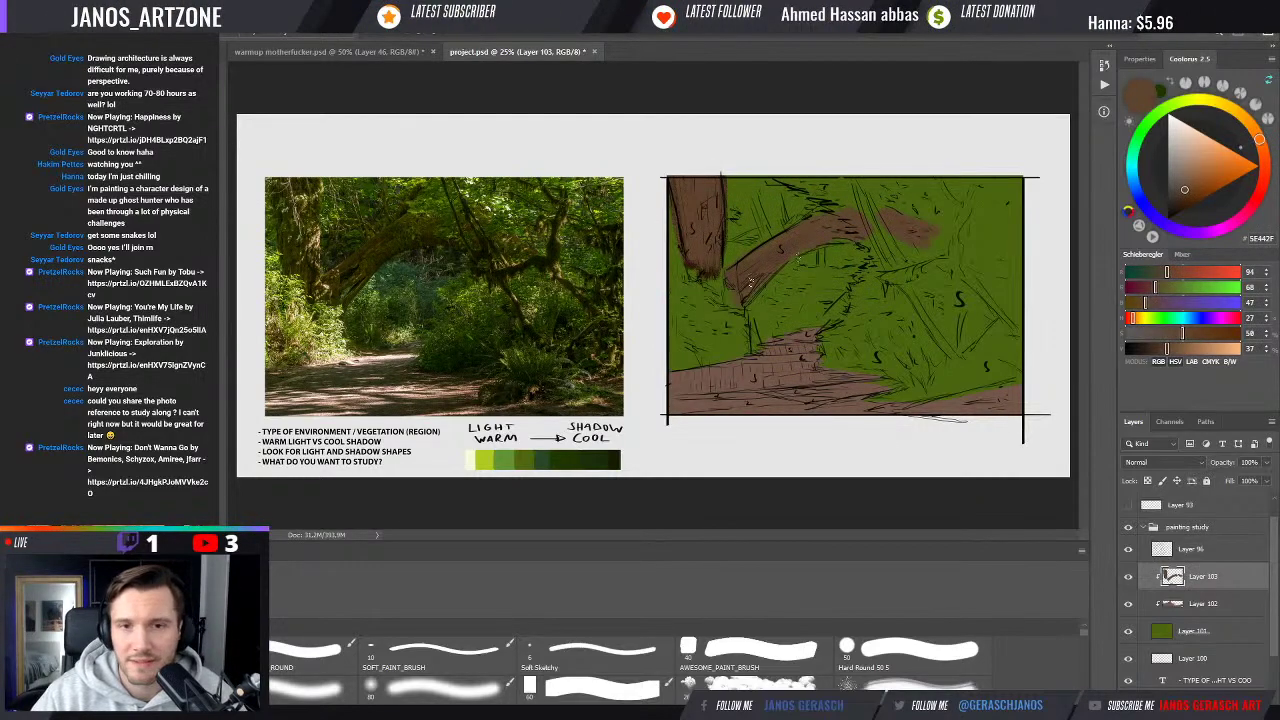
{"action": "left_click", "coordinate": [769, 269], "text": "alt"}
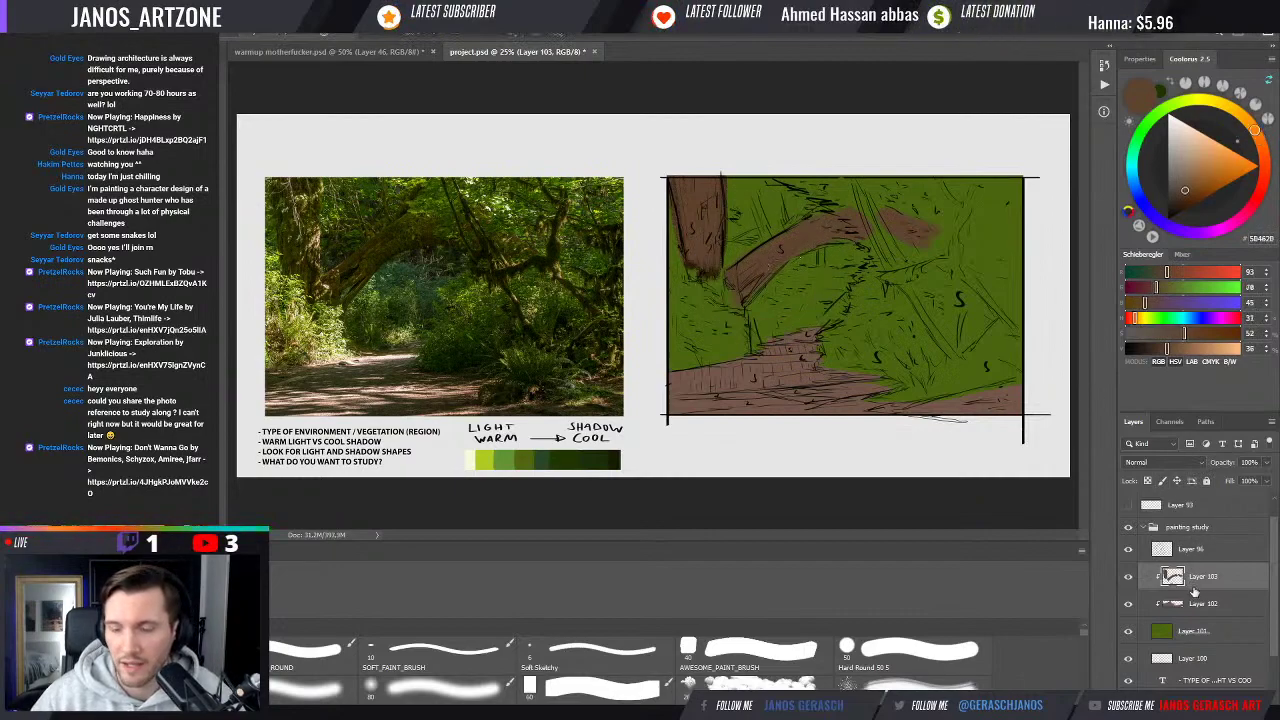
Make the brown darker and more saturated, then shade the left trunk with it
{"action": "left_click", "coordinate": [1155, 349]}
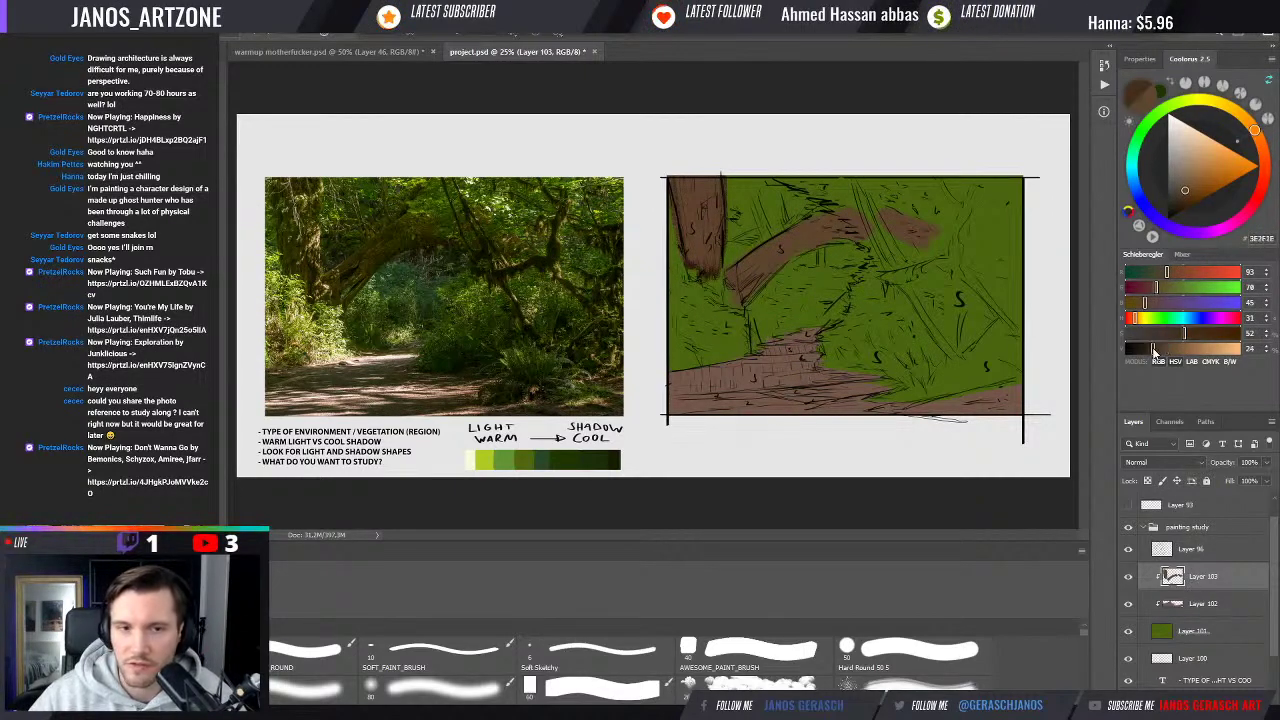
{"action": "left_click", "coordinate": [1203, 333]}
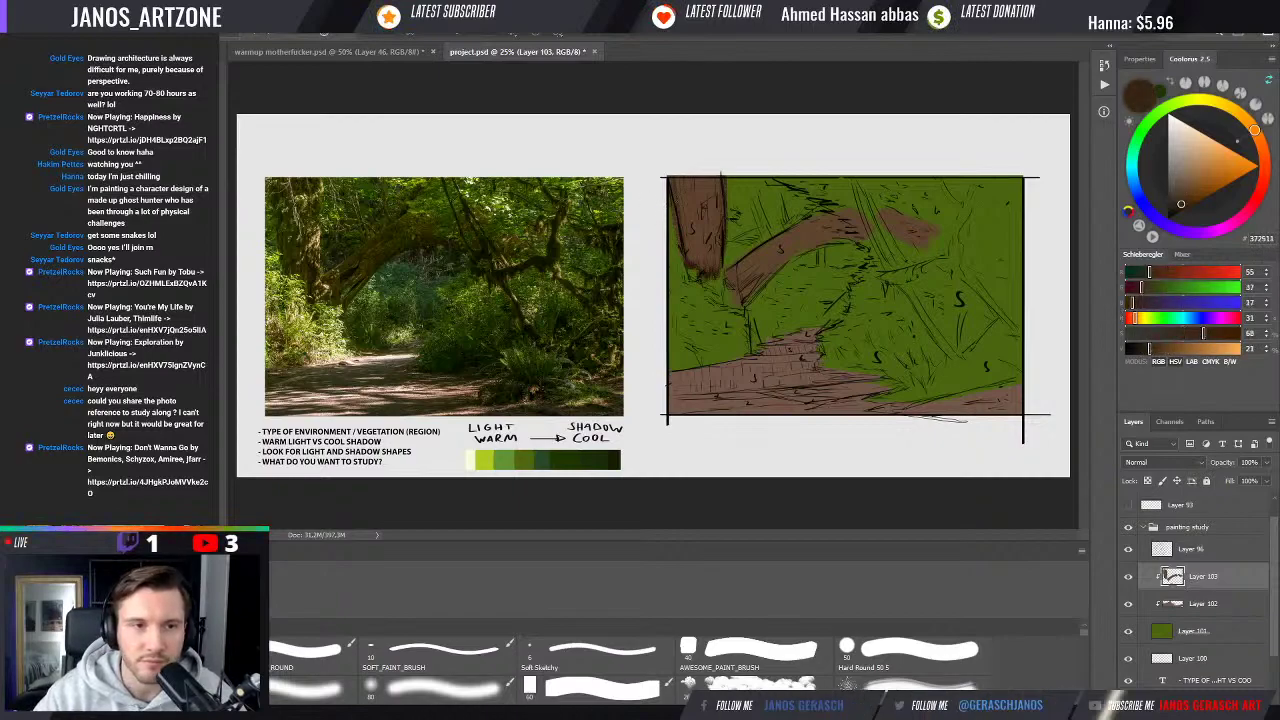
{"action": "left_click_drag", "start_coordinate": [684, 262], "coordinate": [680, 188]}
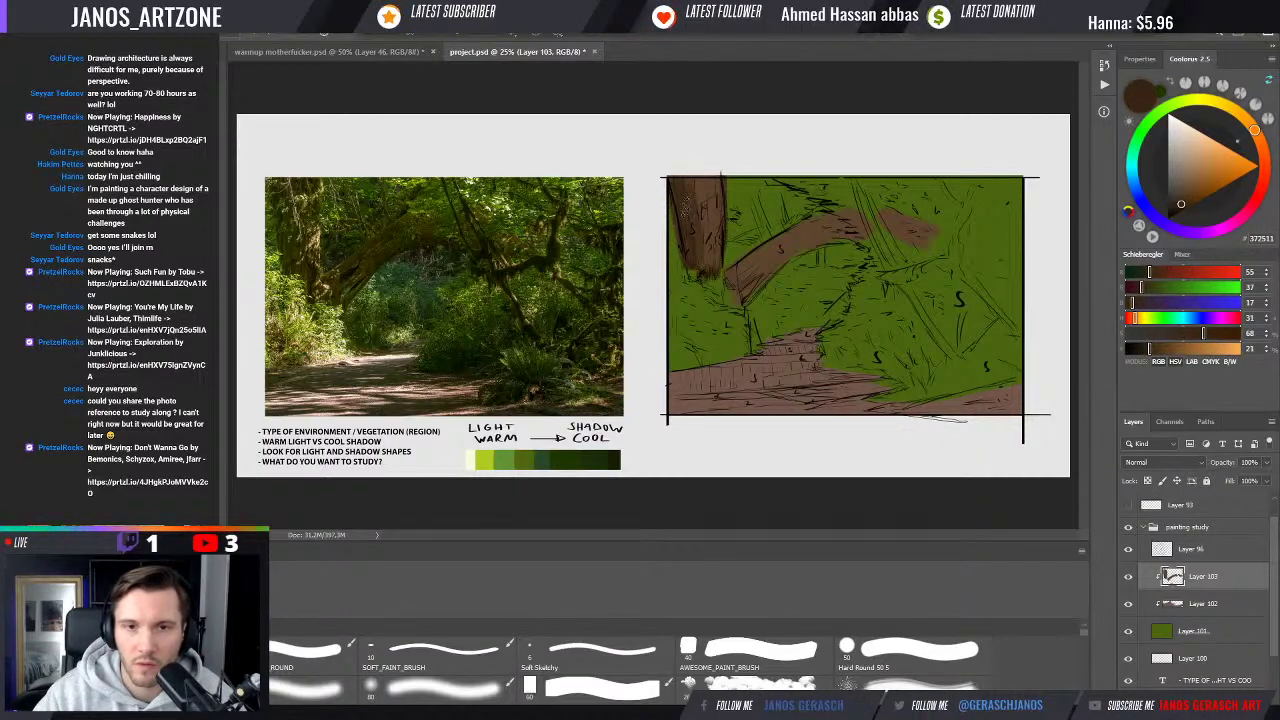
{"action": "left_click_drag", "start_coordinate": [700, 262], "coordinate": [692, 182]}
{"action": "left_click_drag", "start_coordinate": [742, 272], "coordinate": [724, 282]}
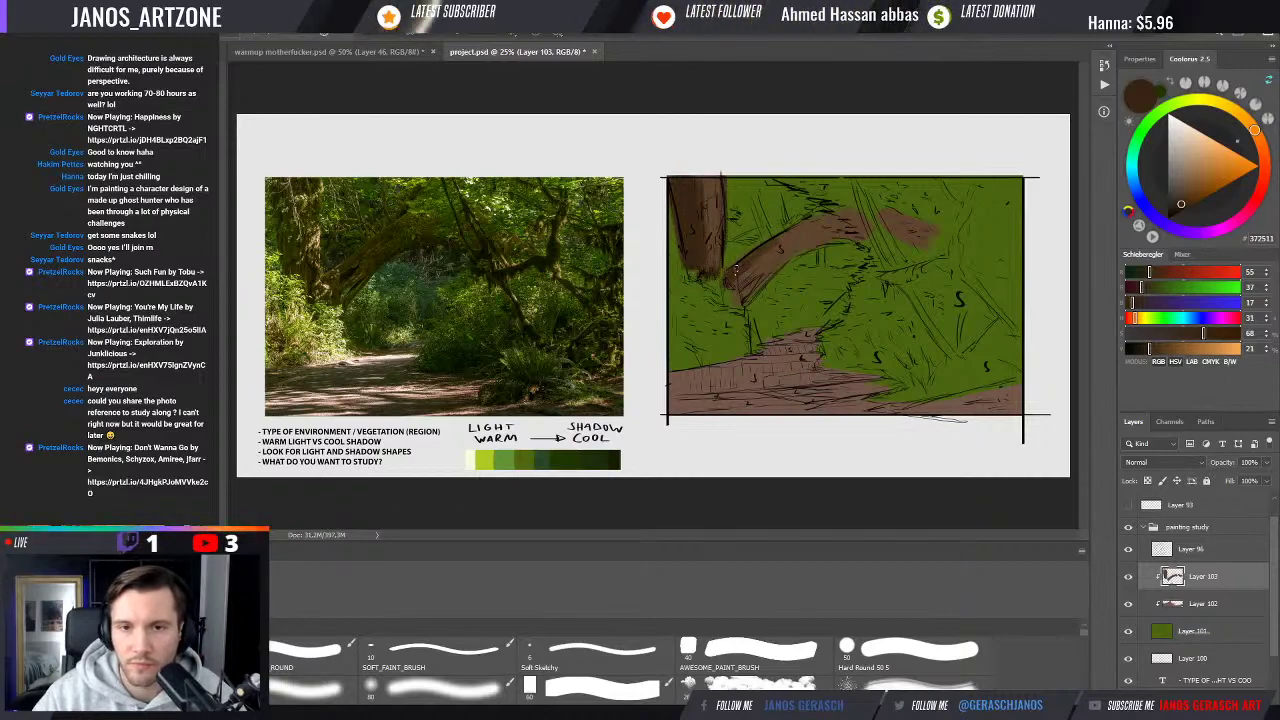
Darken the diagonal branch and extend its lower-right end with dark brown strokes
{"action": "left_click_drag", "start_coordinate": [813, 219], "coordinate": [738, 273]}
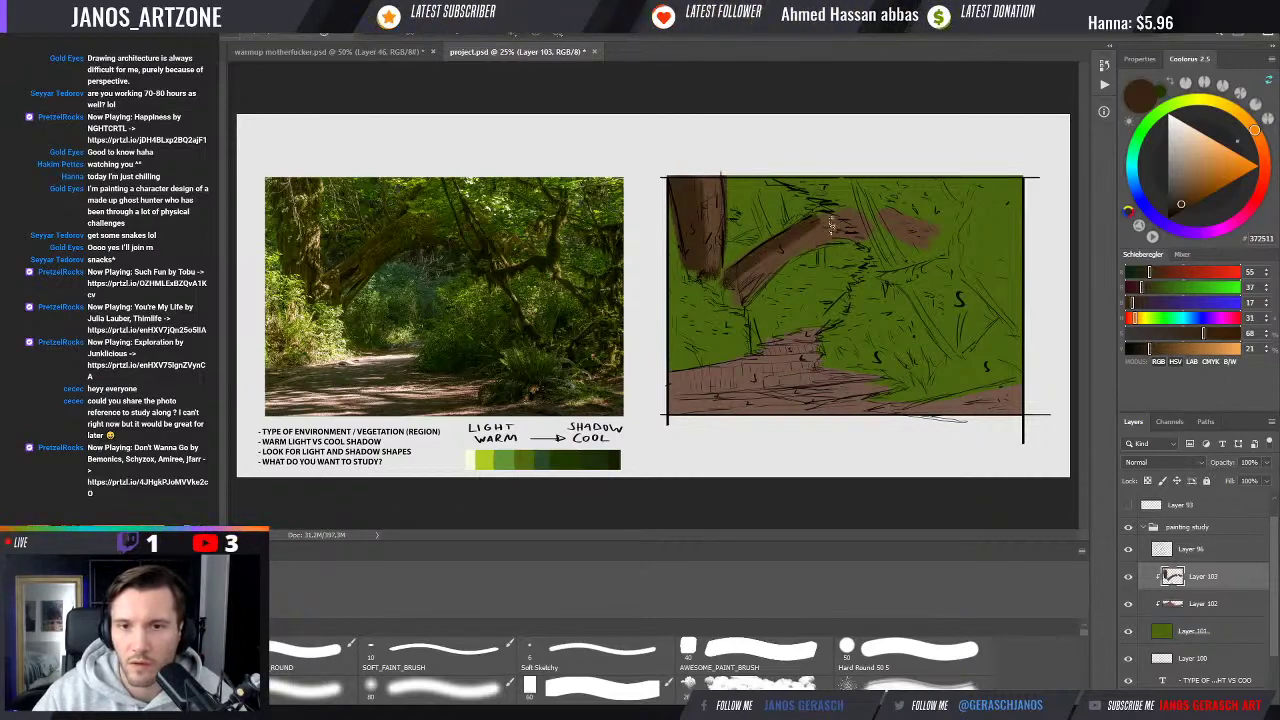
{"action": "left_click_drag", "start_coordinate": [830, 226], "coordinate": [758, 274]}
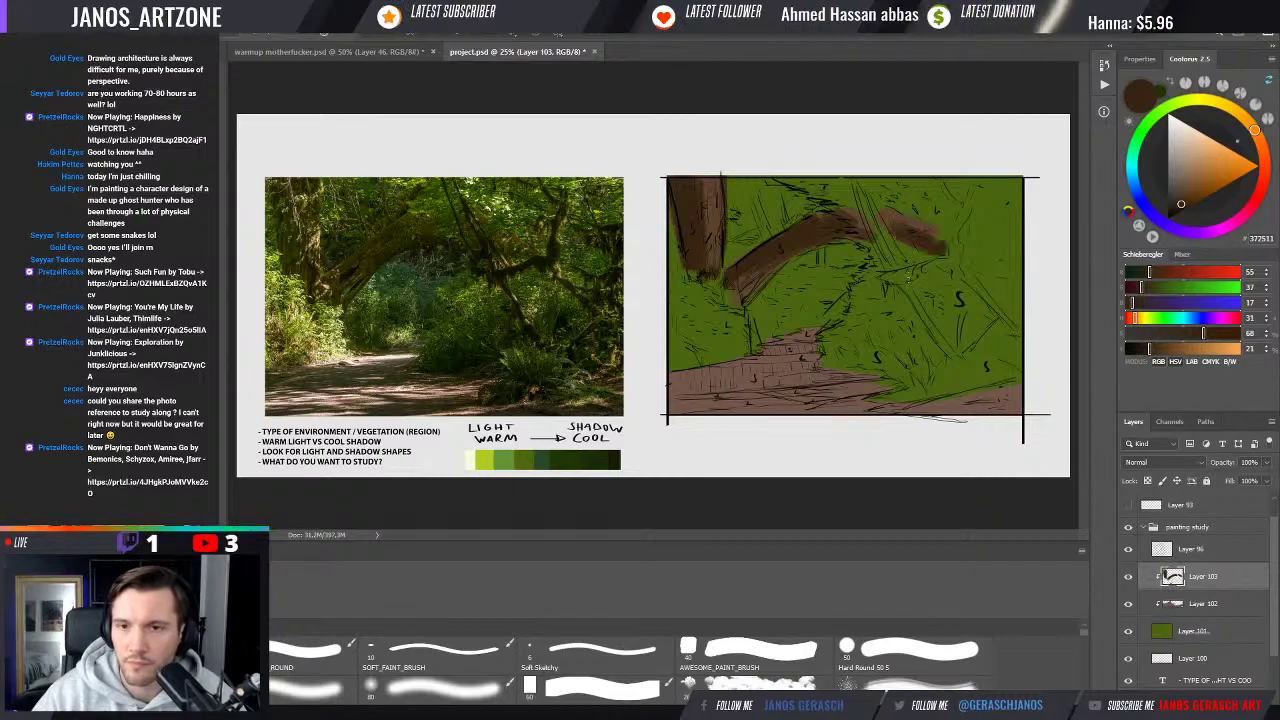
{"action": "left_click_drag", "start_coordinate": [938, 258], "coordinate": [890, 276]}
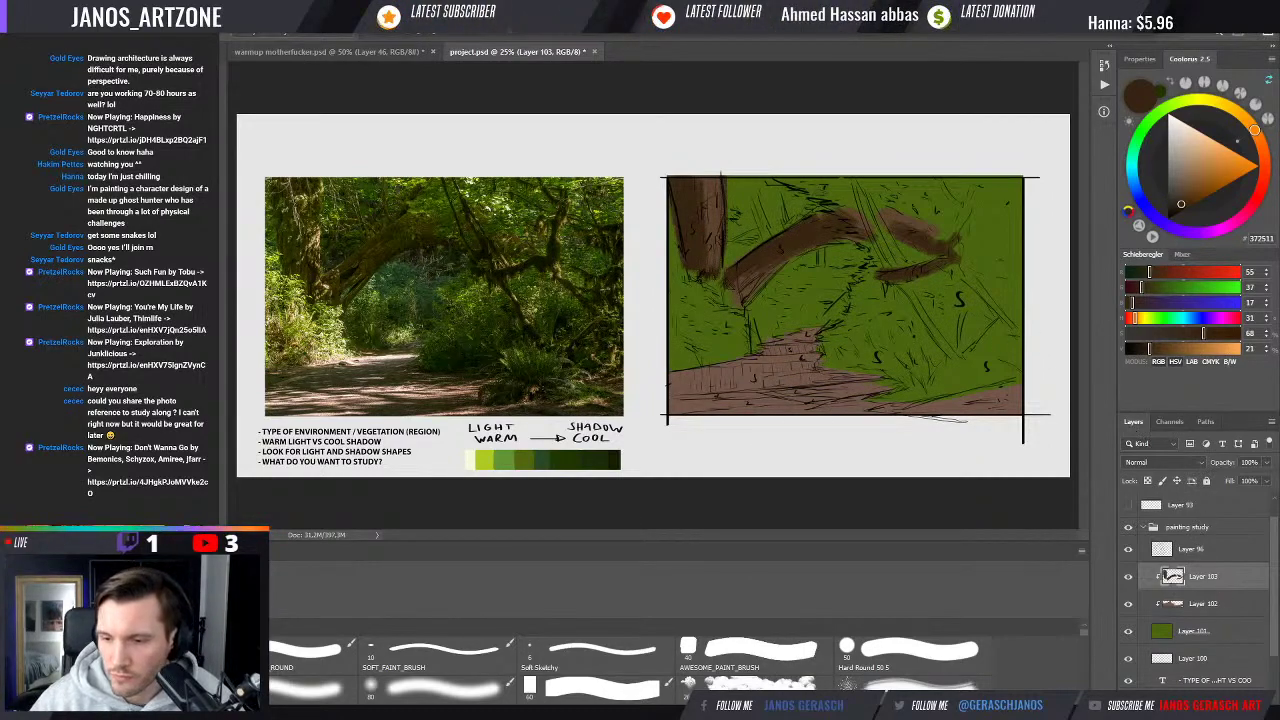
Add a new empty layer below Layer 103 and sample a dark green from the colour strip
{"action": "key", "text": "ctrl+shift+alt+n"}
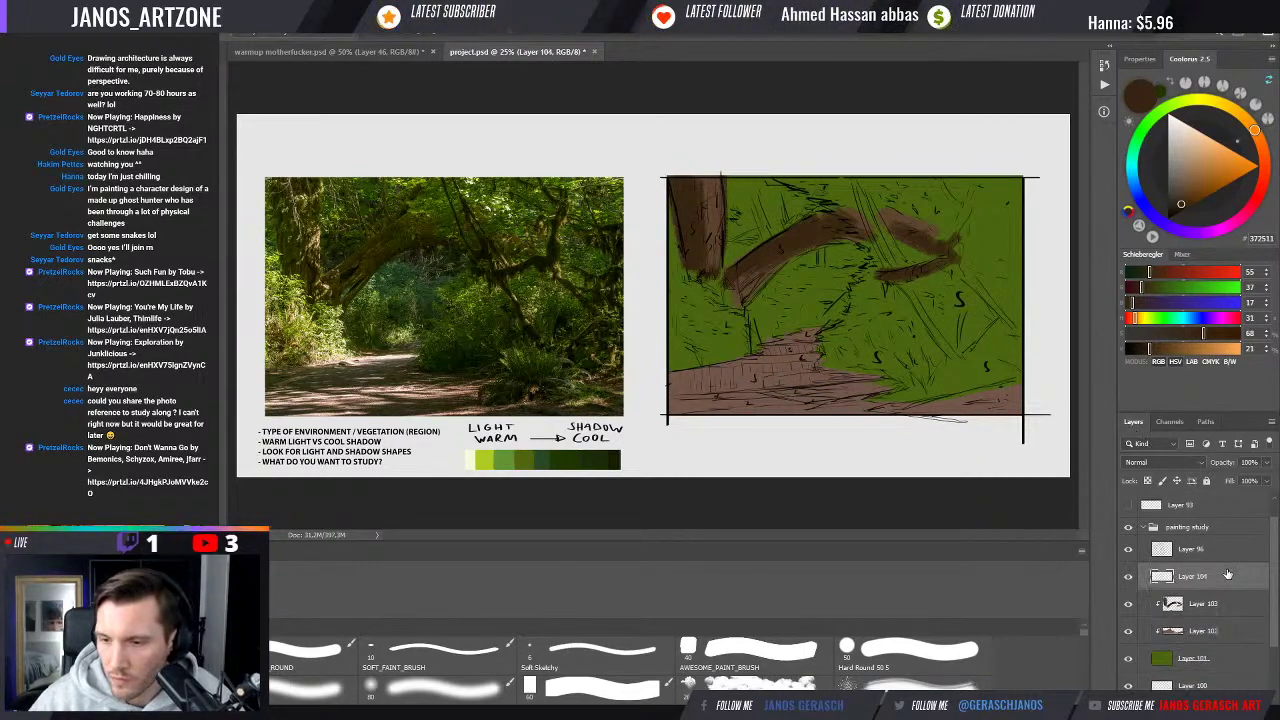
{"action": "left_click_drag", "start_coordinate": [1219, 603], "coordinate": [1219, 606]}
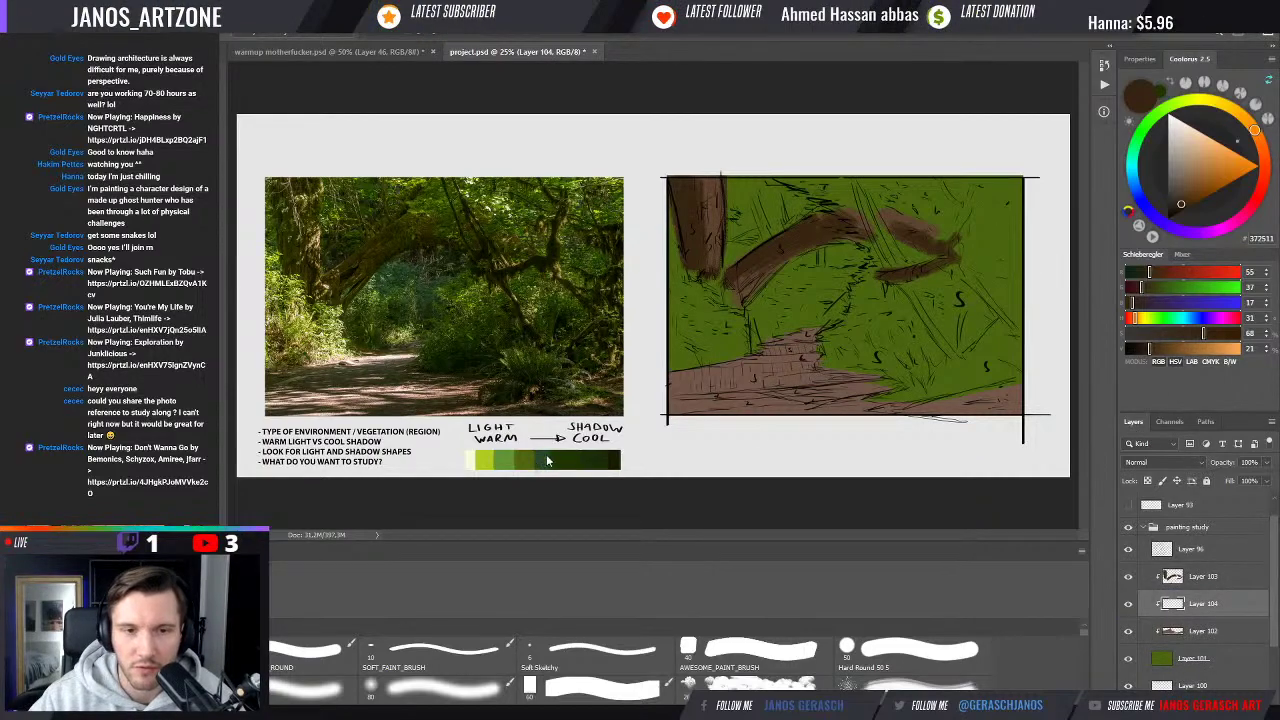
{"action": "left_click", "coordinate": [547, 460], "text": "alt"}
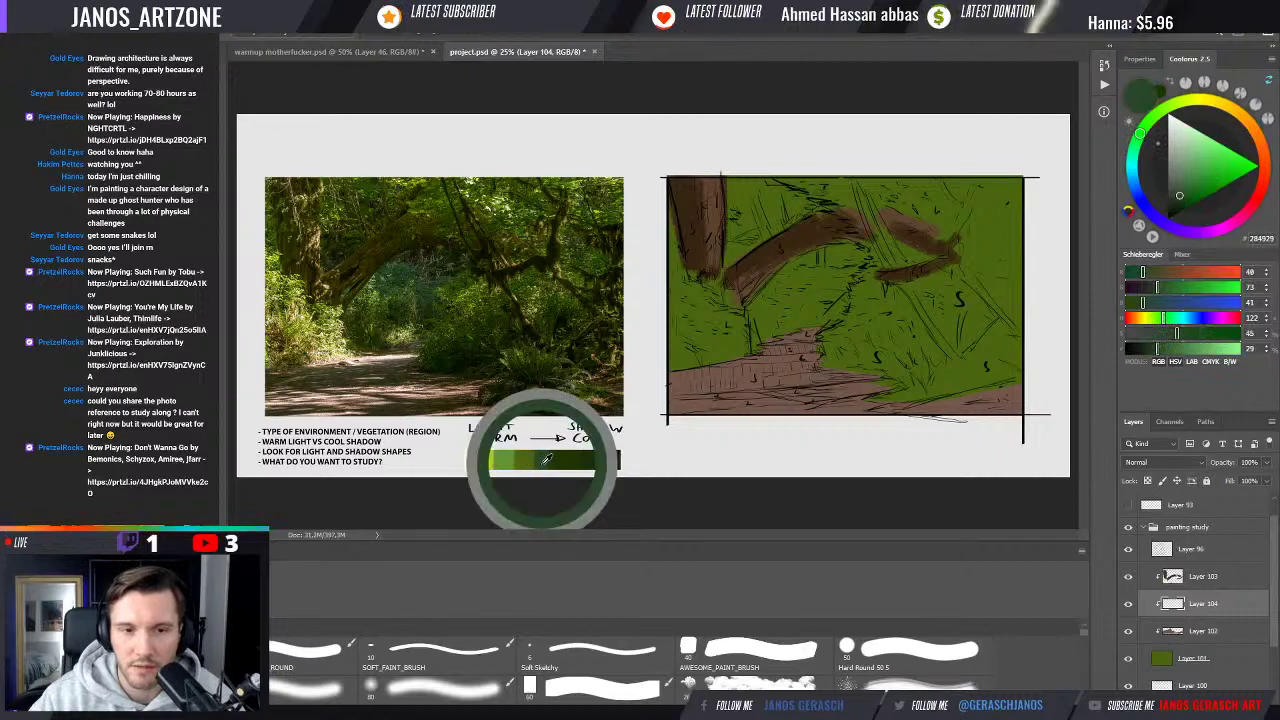
{"action": "left_click", "coordinate": [549, 455], "text": "alt"}
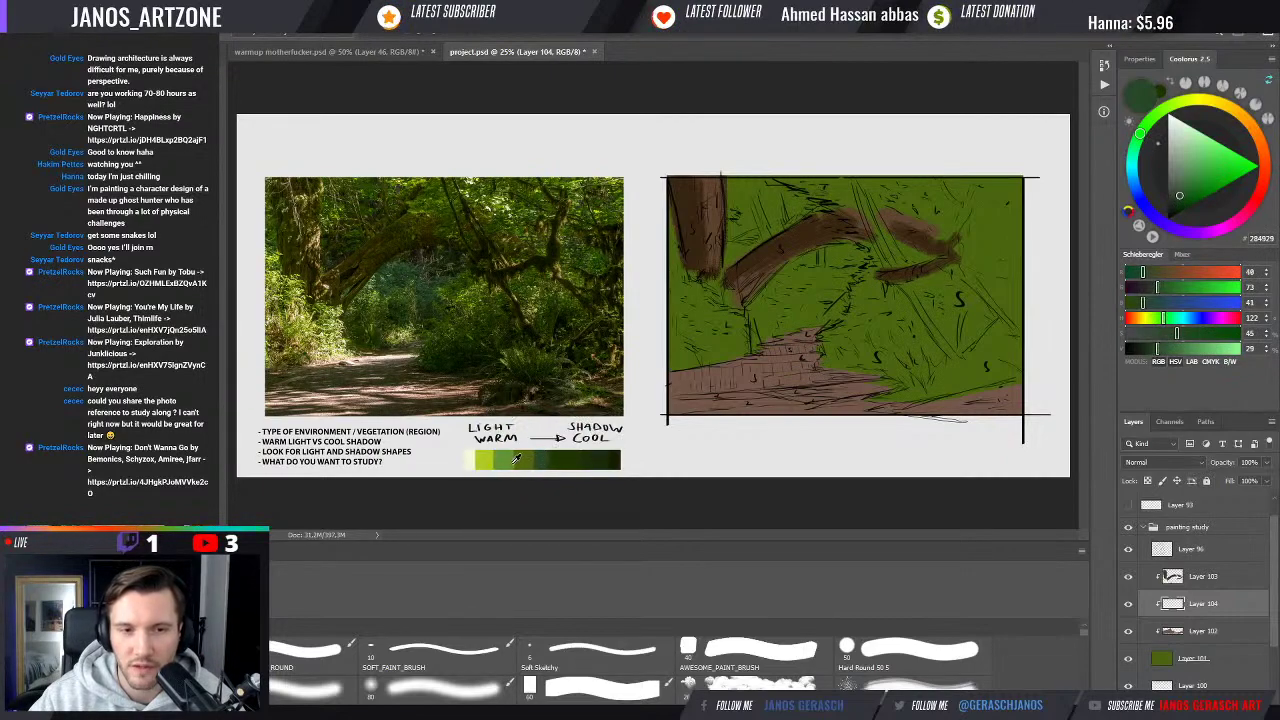
{"action": "left_click", "coordinate": [491, 457], "text": "alt"}
{"action": "left_click", "coordinate": [510, 456], "text": "alt"}
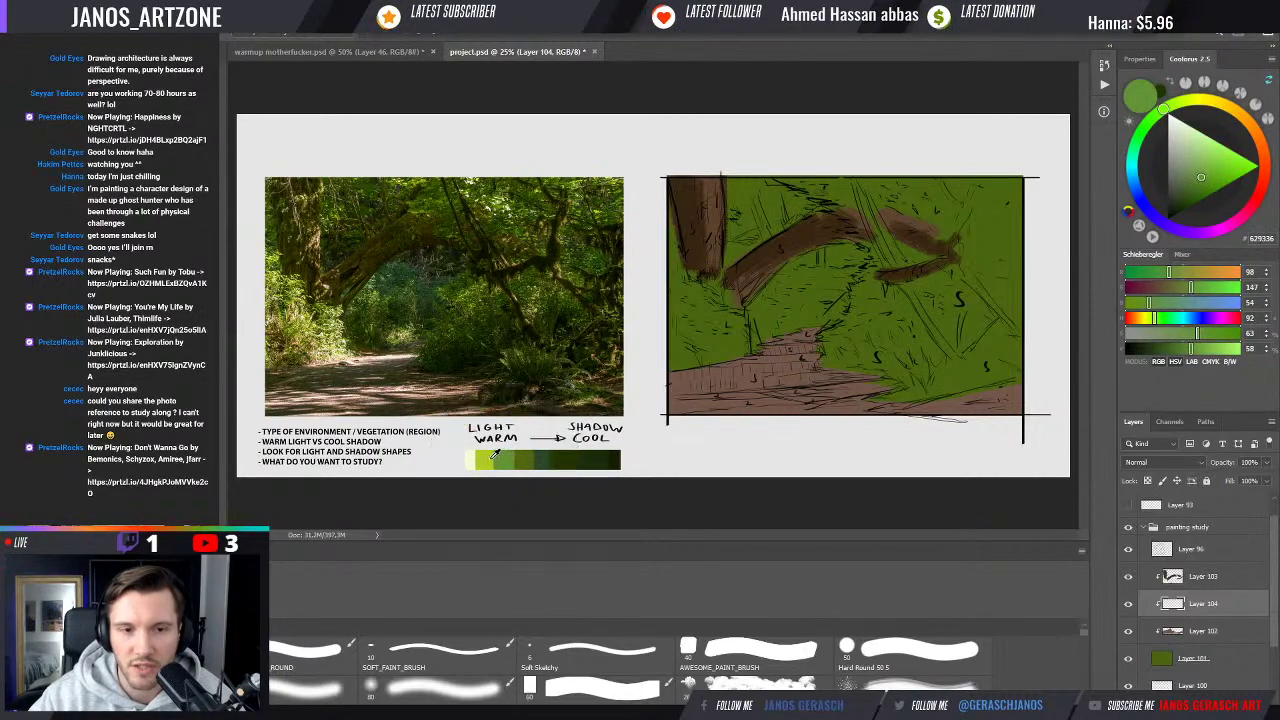
{"action": "left_click", "coordinate": [490, 455], "text": "alt"}
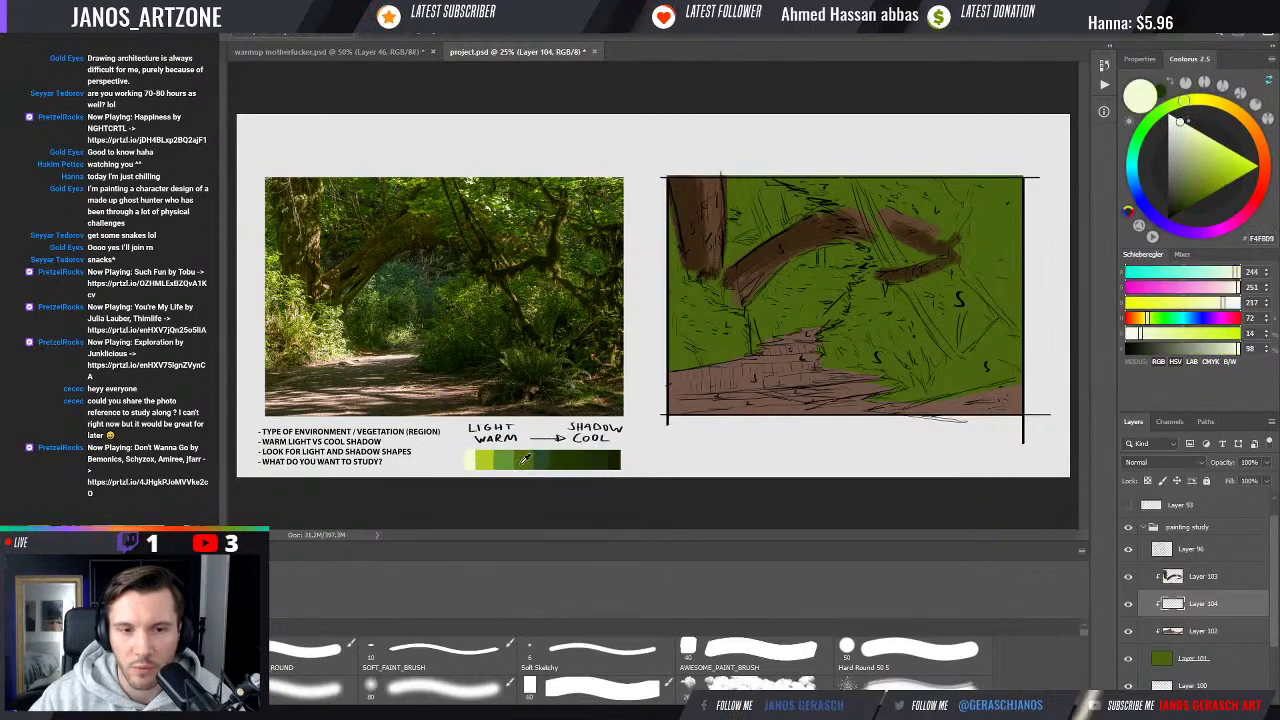
{"action": "left_click", "coordinate": [548, 456], "text": "alt"}
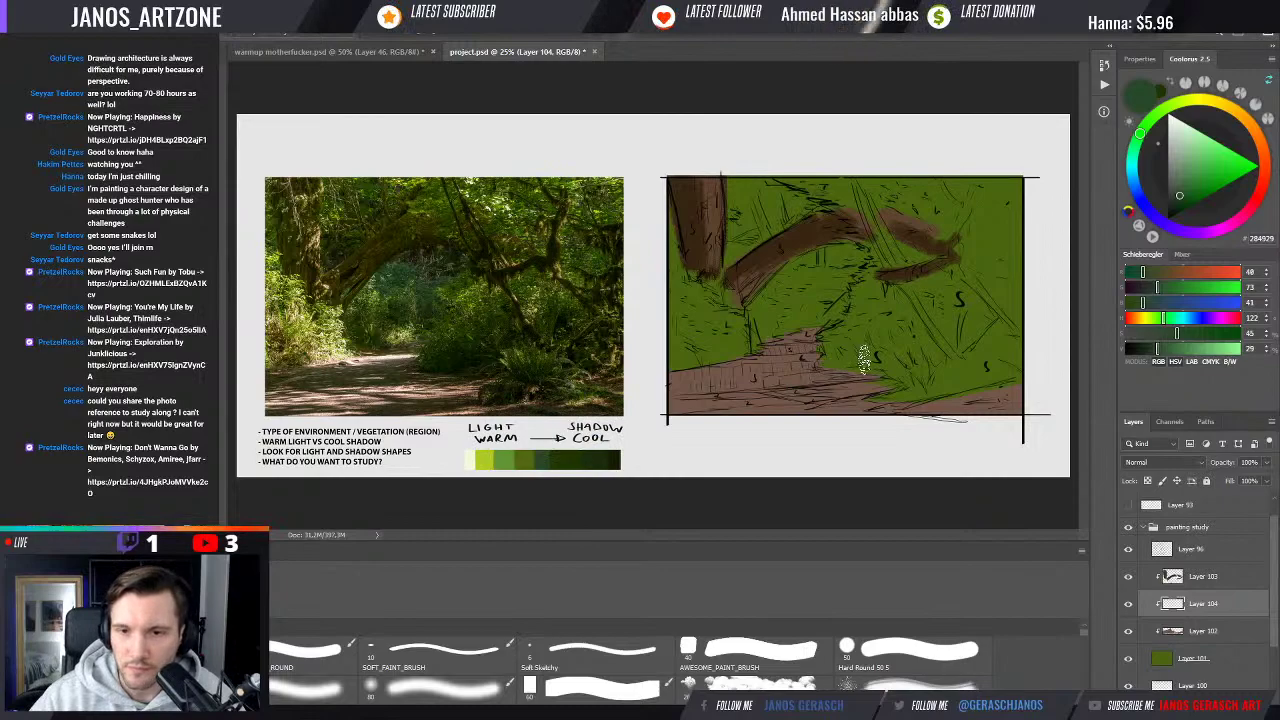
Paint a cool green bush patch beside the brown path and zoom in closer
{"action": "left_click_drag", "start_coordinate": [873, 343], "coordinate": [833, 350]}
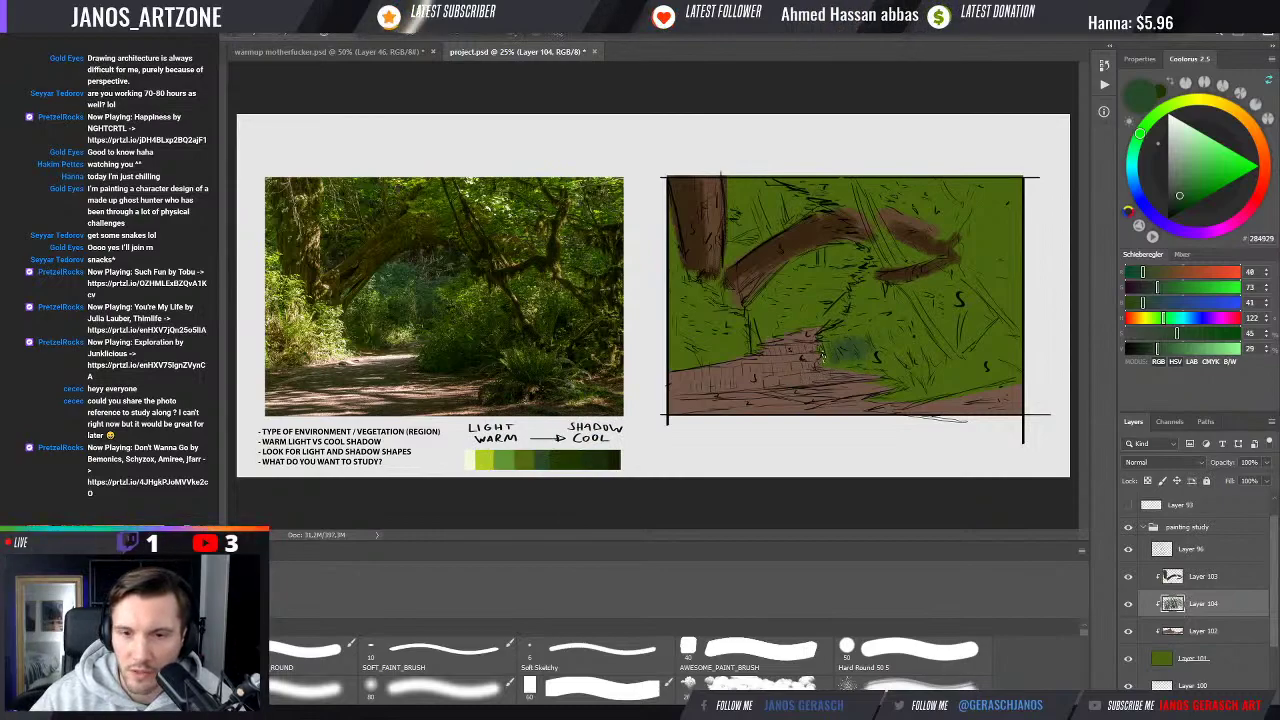
{"action": "left_click_drag", "start_coordinate": [832, 352], "coordinate": [860, 368]}
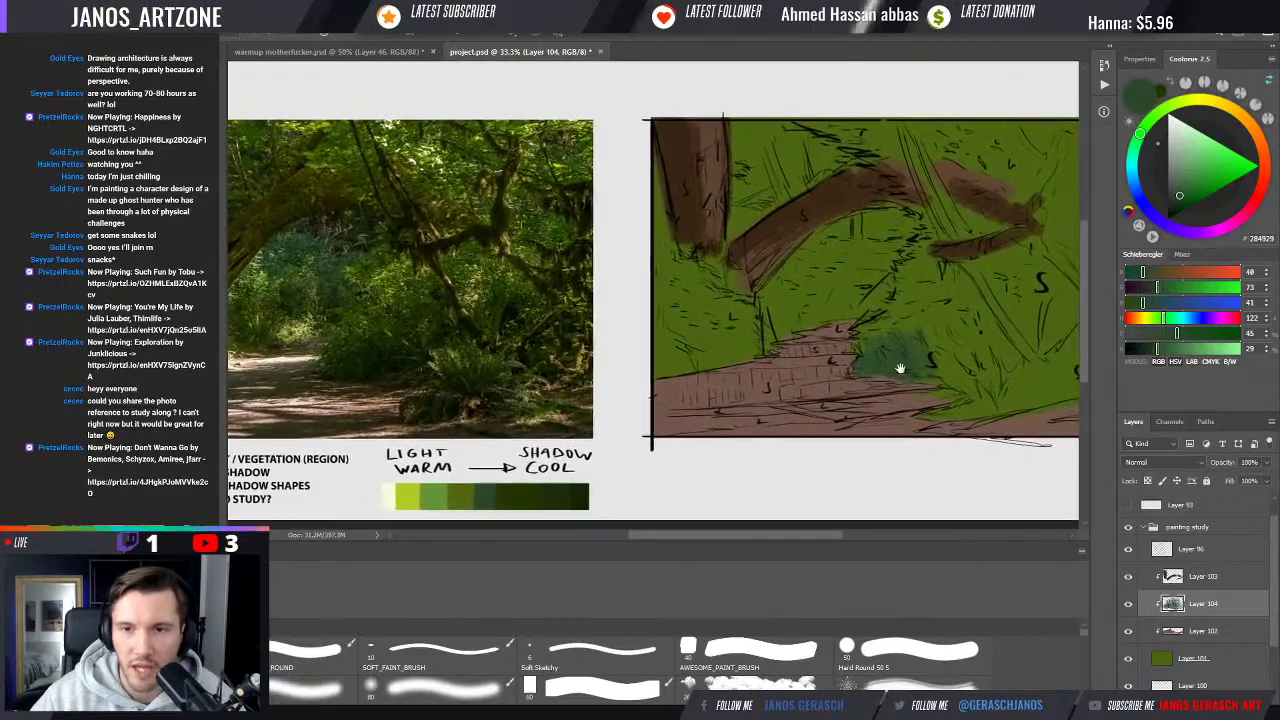
{"action": "key", "text": "ctrl+plus"}
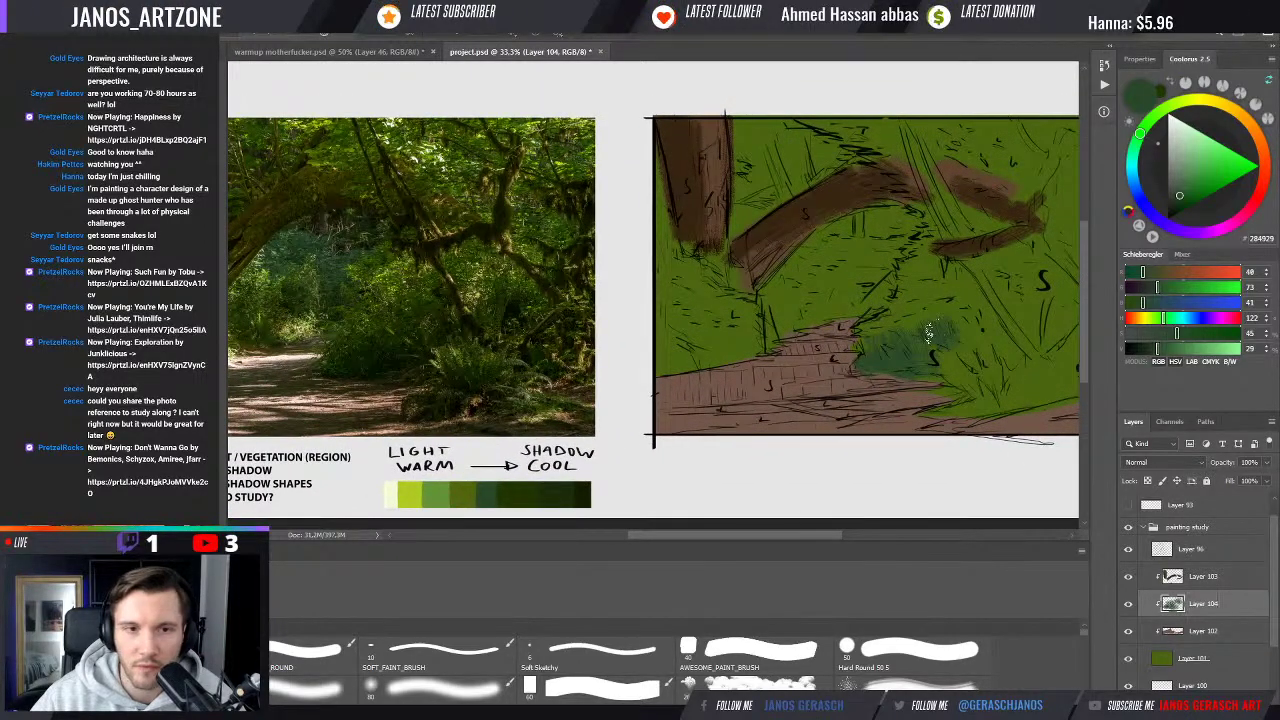
Select the AWESOME_PAINT_BRUSH brush and study the reference photo's bushes and path at 200%
{"action": "scroll", "coordinate": [363, 311], "scroll_direction": "up", "scroll_amount": 2}
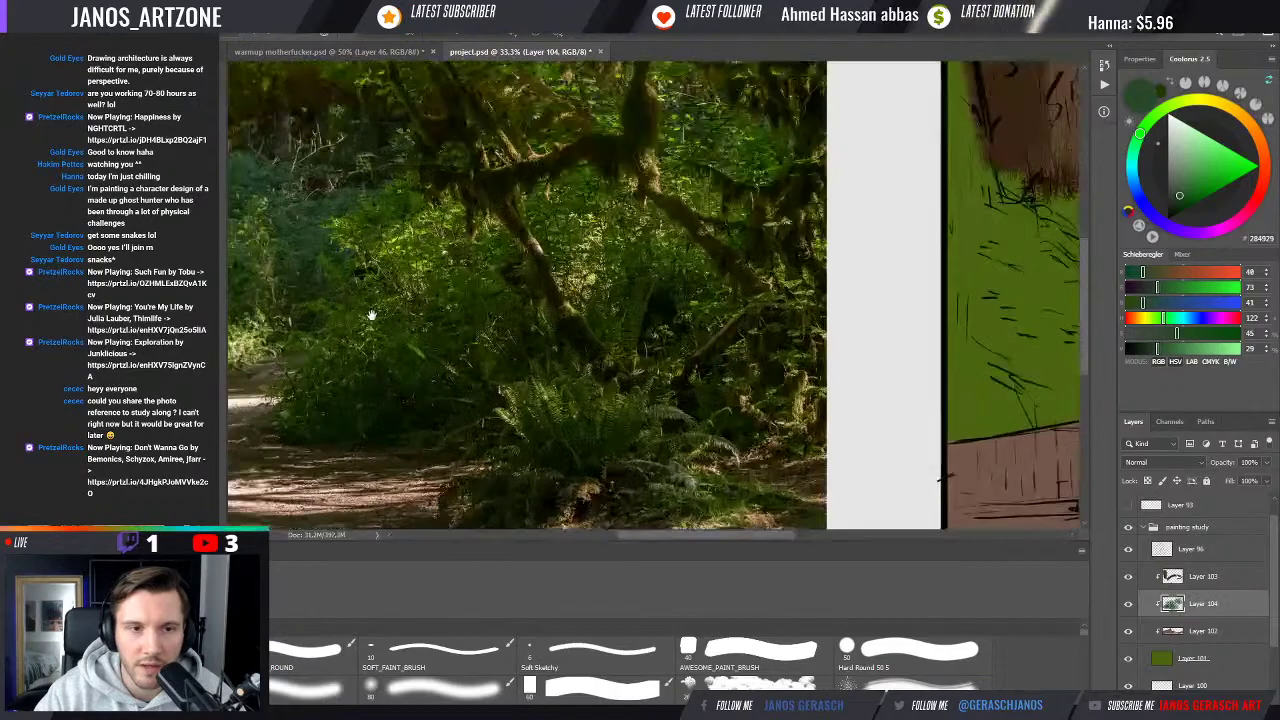
{"action": "left_click", "coordinate": [717, 649]}
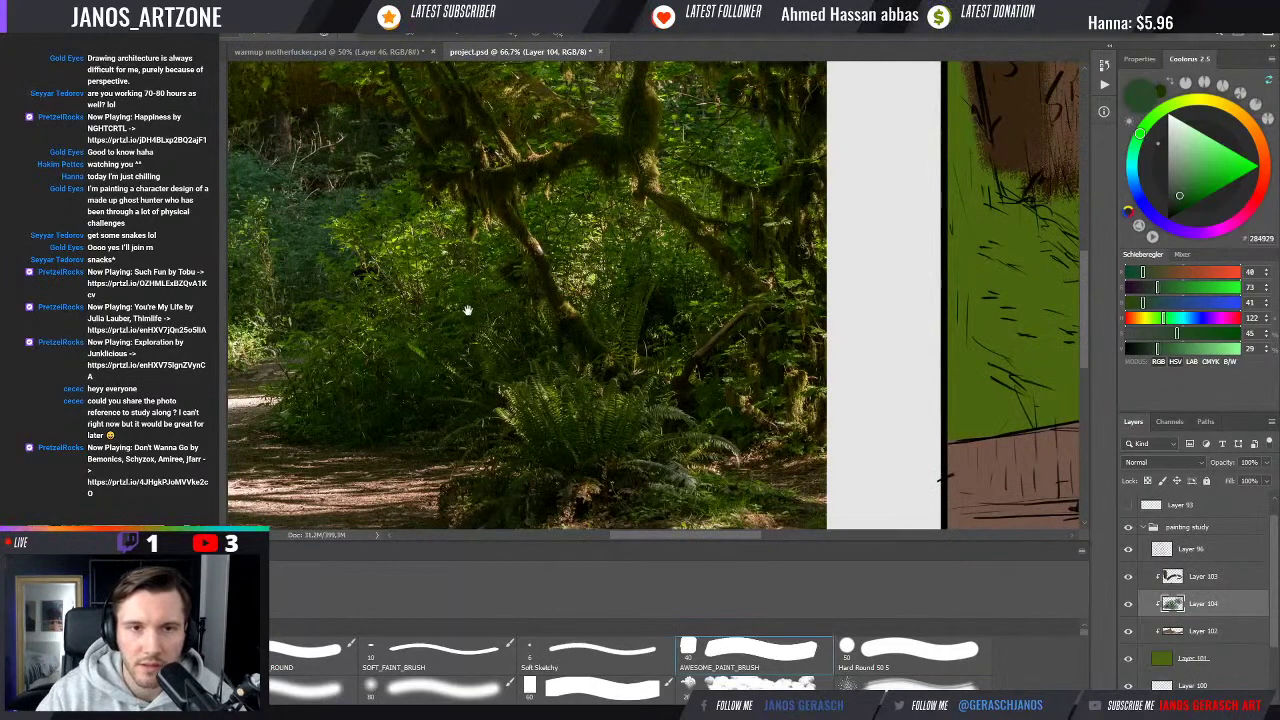
{"action": "scroll", "coordinate": [500, 310], "scroll_direction": "up", "scroll_amount": 2}
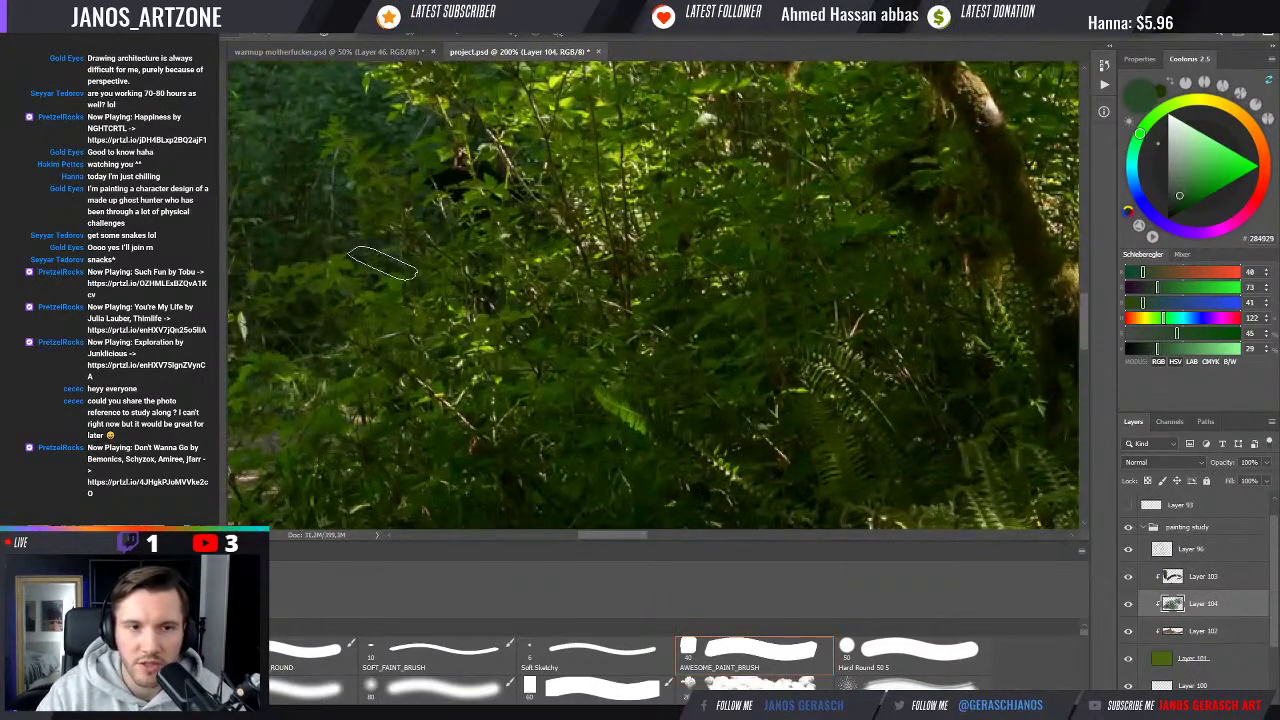
{"action": "left_click_drag", "start_coordinate": [350, 285], "coordinate": [465, 250]}
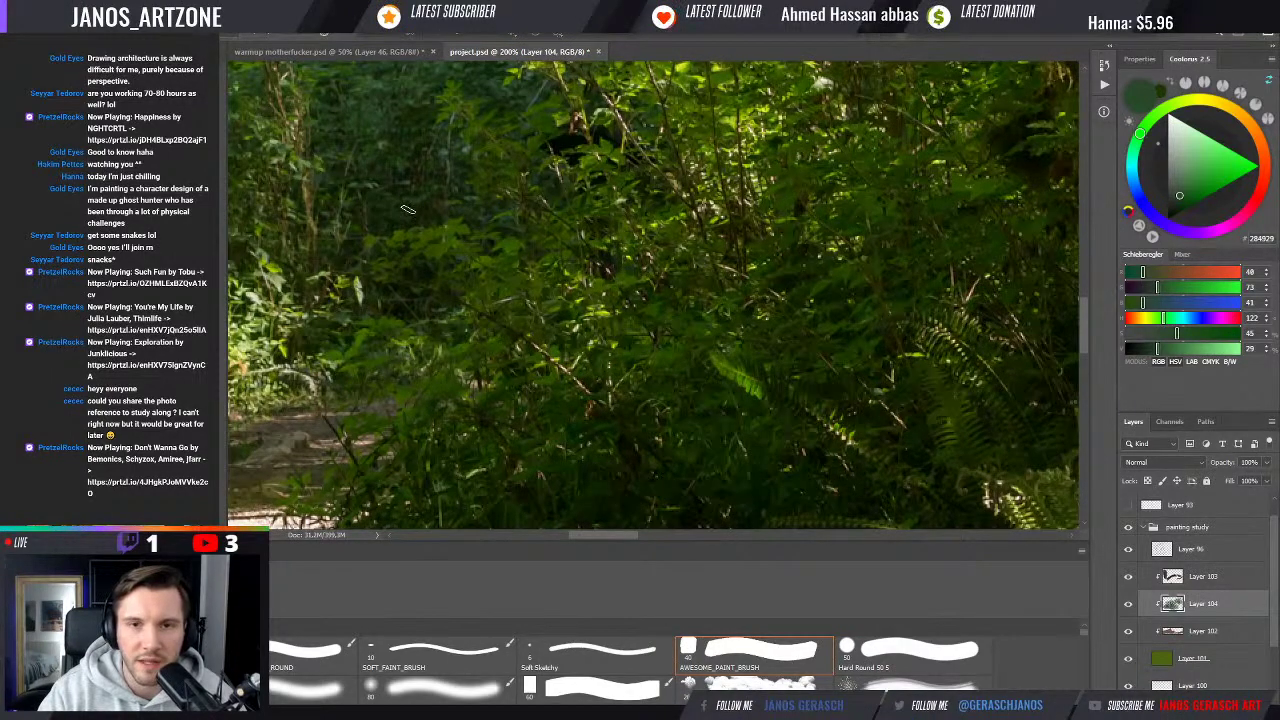
{"action": "left_click_drag", "start_coordinate": [407, 209], "coordinate": [412, 253]}
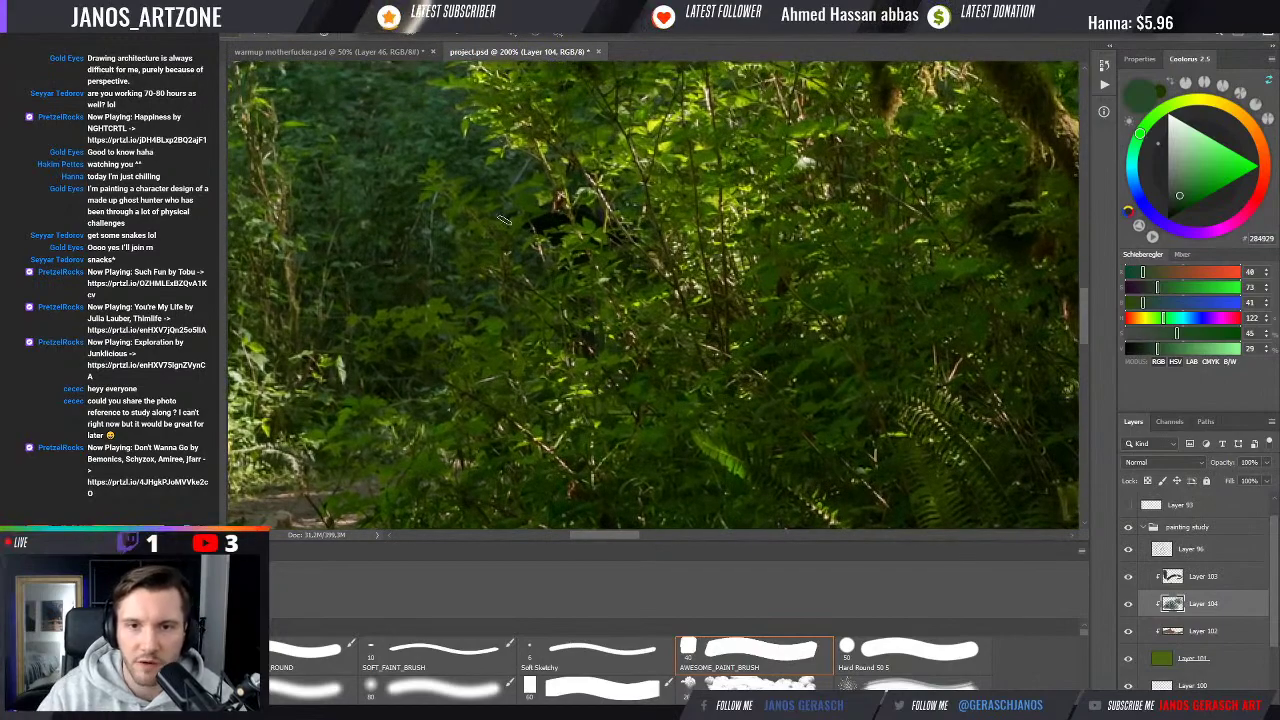
{"action": "left_click_drag", "start_coordinate": [505, 220], "coordinate": [557, 287]}
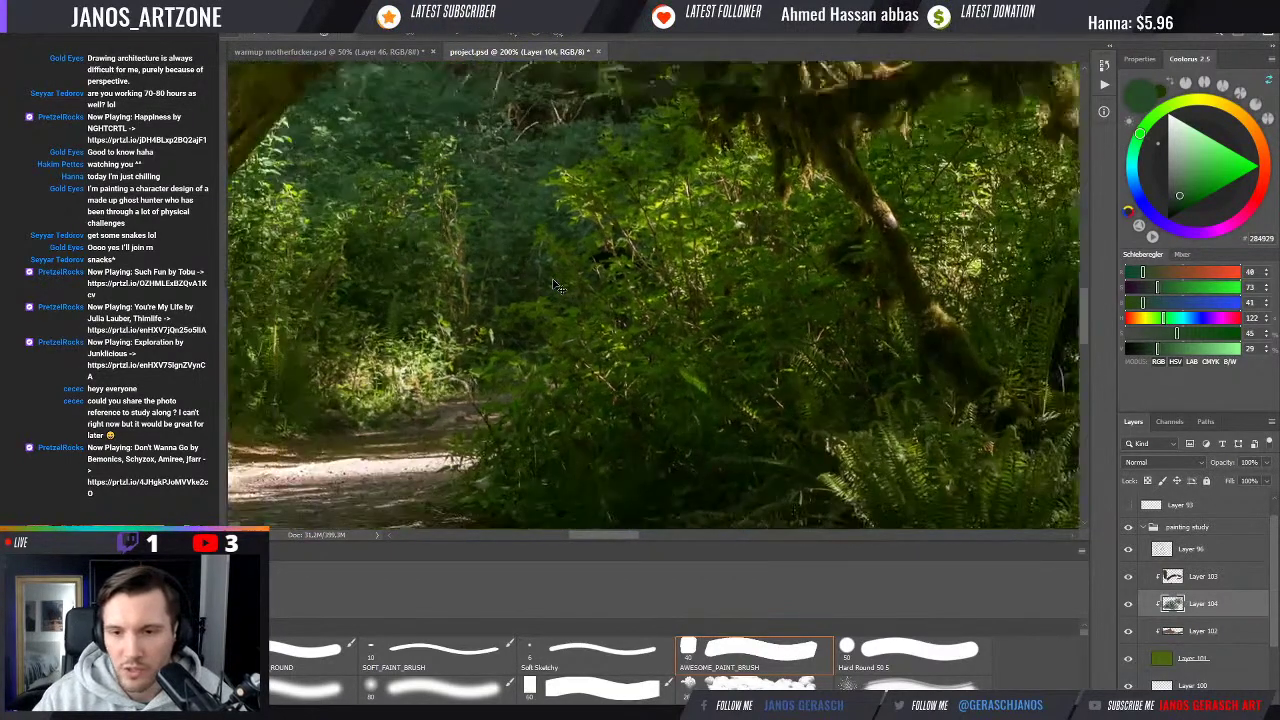
{"action": "scroll", "coordinate": [557, 287], "scroll_direction": "down", "scroll_amount": 5}
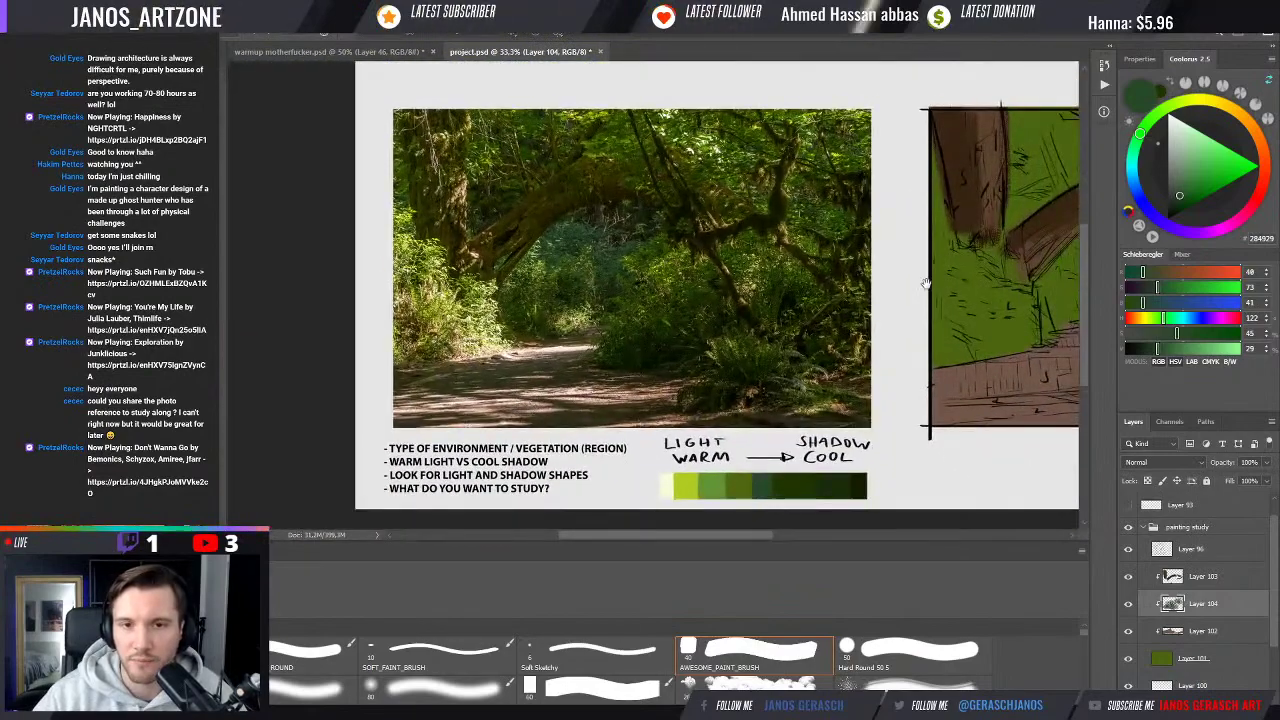
Zoom out to 25% so the whole study page is centred
{"action": "scroll", "coordinate": [926, 283], "scroll_direction": "right", "scroll_amount": 5}
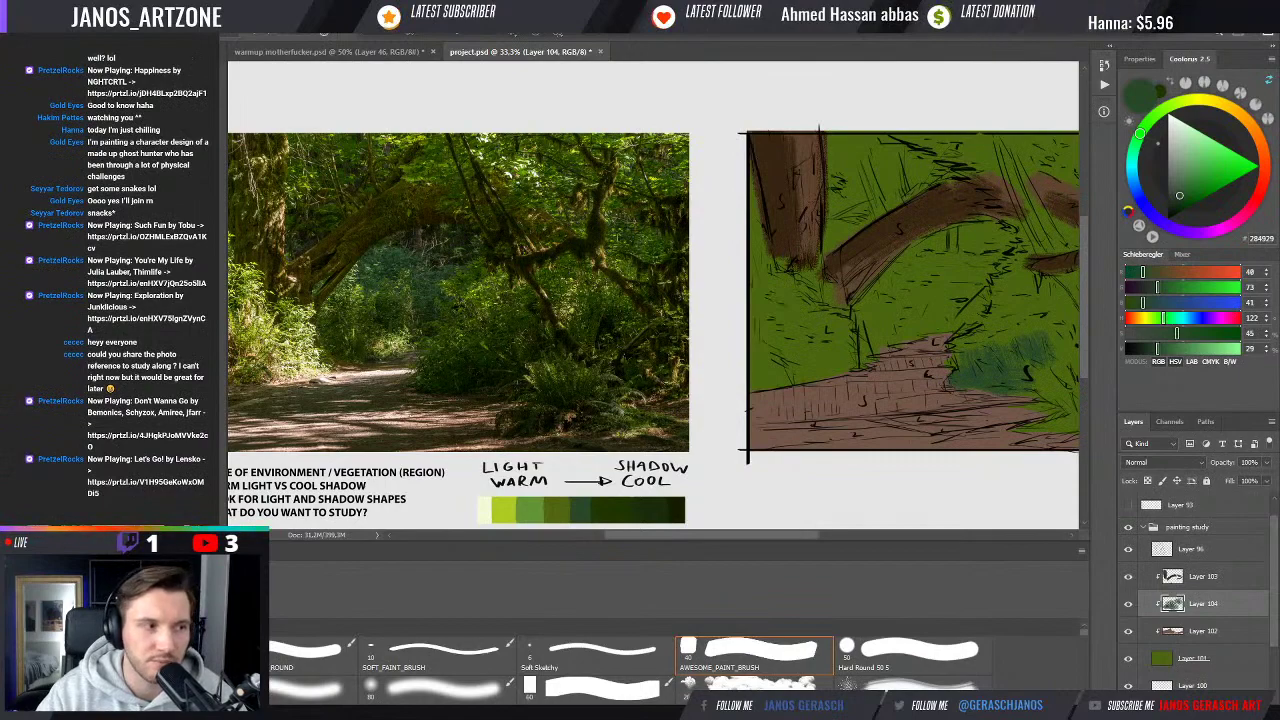
{"action": "key", "text": "ctrl+minus"}
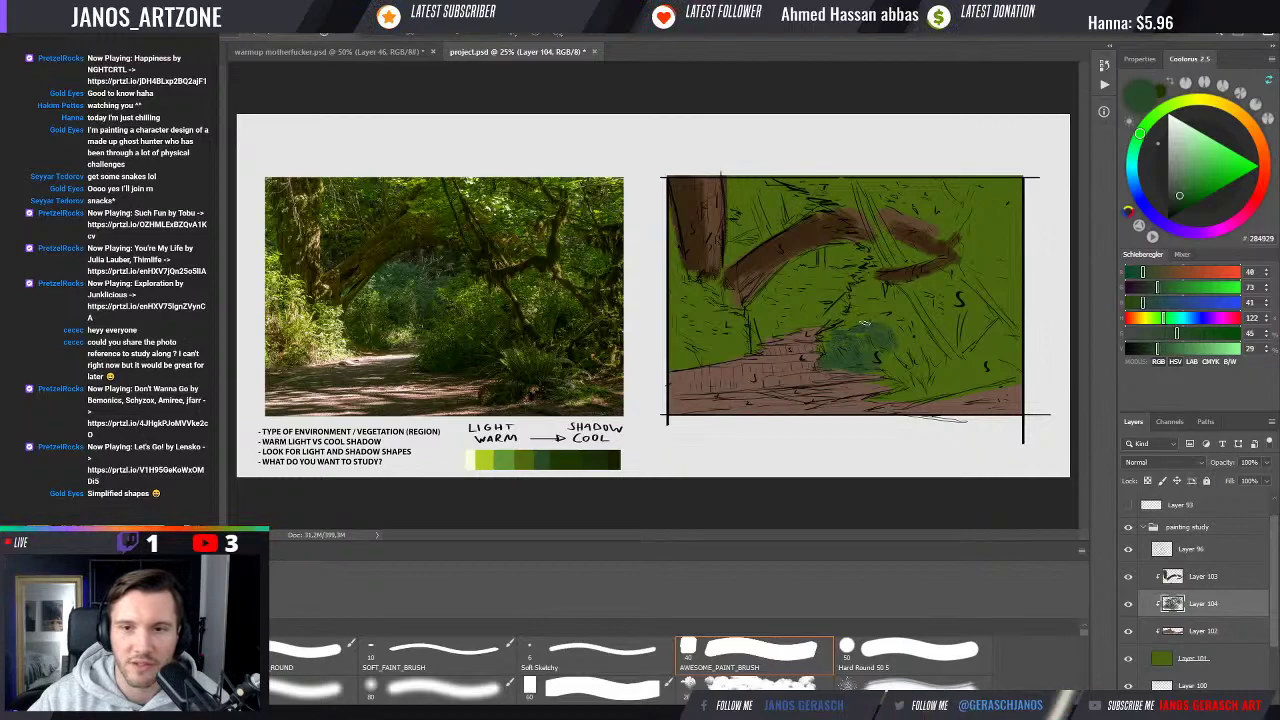
Paint darker green strokes into the bush on the right of the path
{"action": "mouse_move", "coordinate": [887, 323]}
{"action": "left_mouse_down"}
{"action": "mouse_move", "coordinate": [894, 365]}
{"action": "mouse_move", "coordinate": [904, 328]}
{"action": "mouse_move", "coordinate": [923, 327]}
{"action": "mouse_move", "coordinate": [869, 369]}
{"action": "mouse_move", "coordinate": [887, 314]}
{"action": "left_mouse_up"}
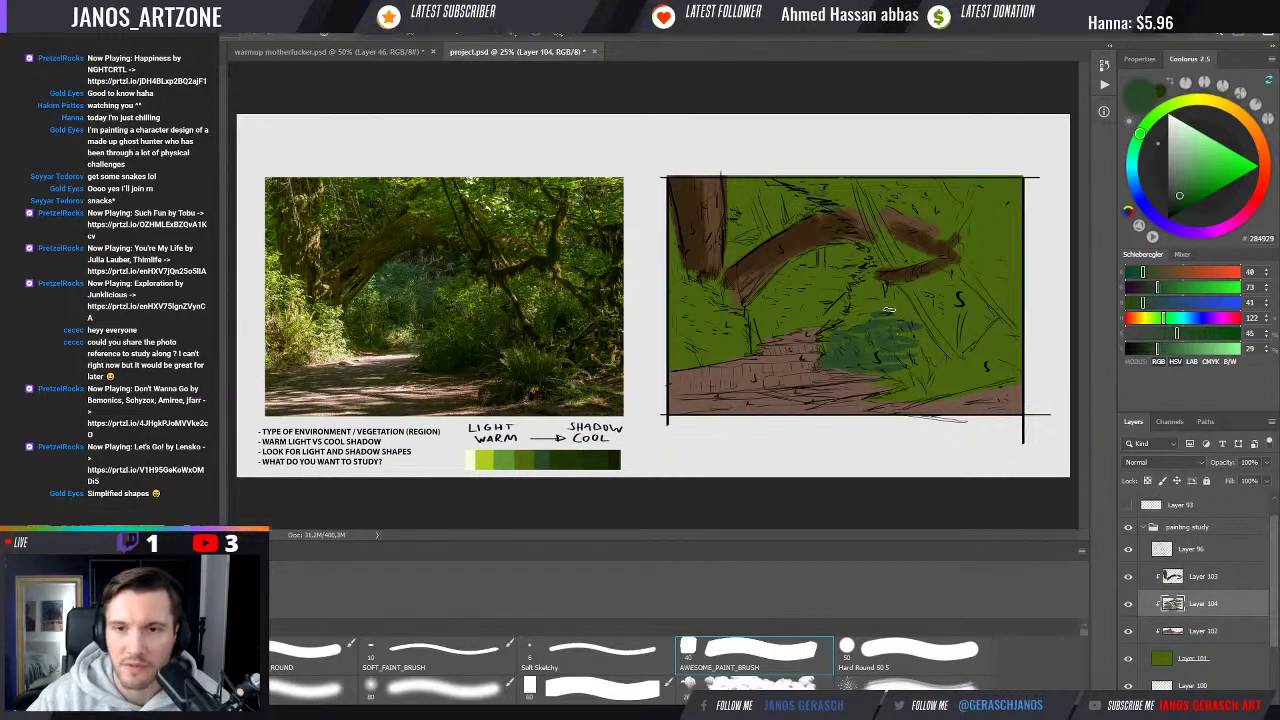
{"action": "scroll", "coordinate": [505, 305], "scroll_direction": "up", "scroll_amount": 1}
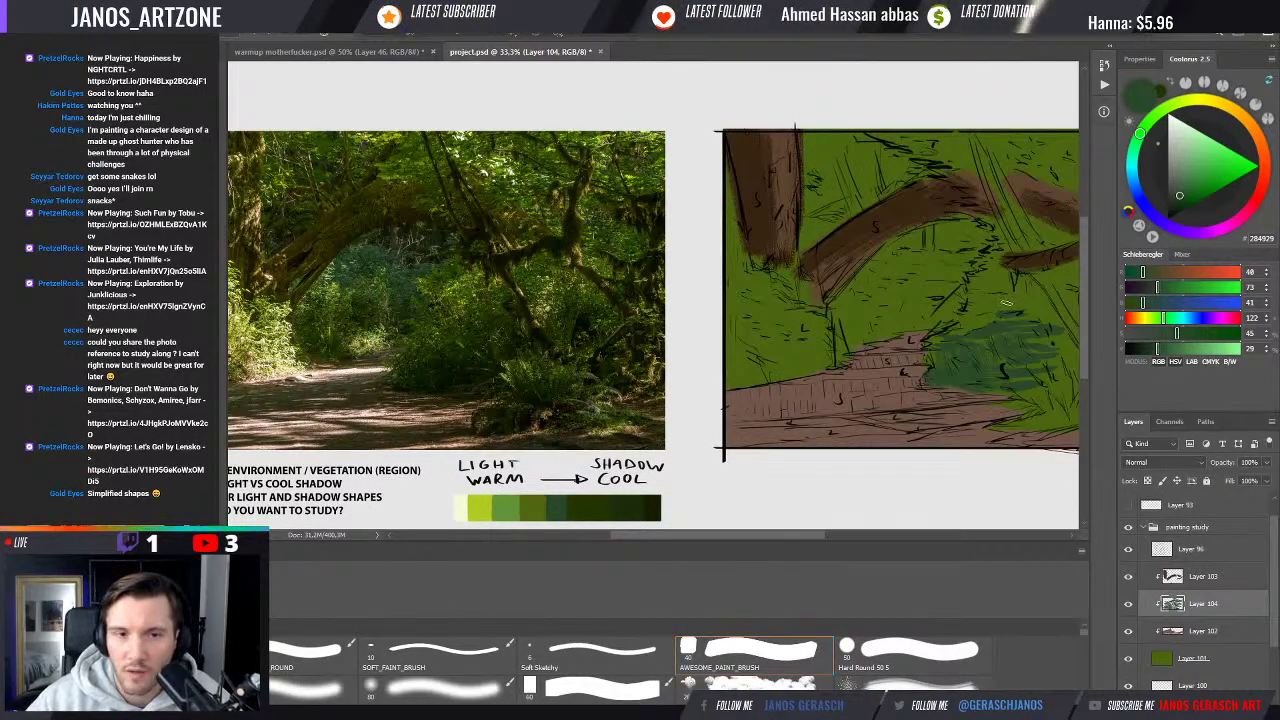
{"action": "scroll", "coordinate": [1010, 295], "scroll_direction": "right", "scroll_amount": 1}
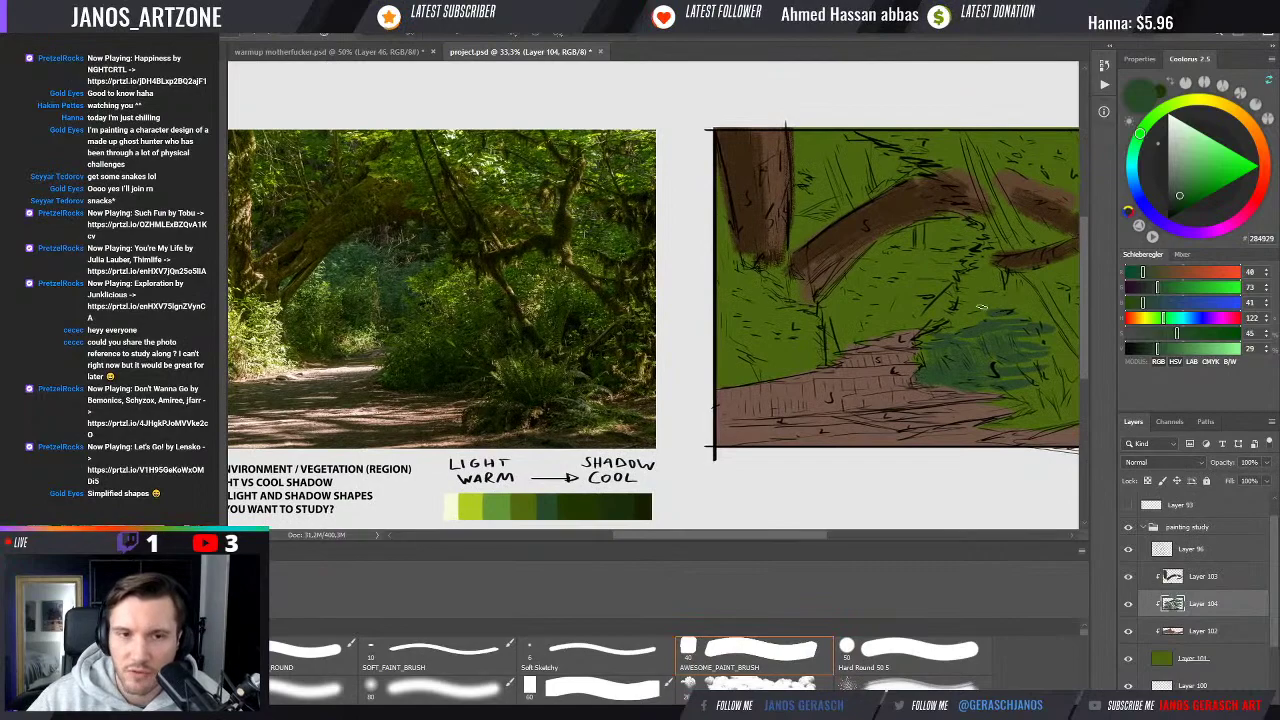
{"action": "left_click_drag", "start_coordinate": [1009, 310], "coordinate": [995, 307]}
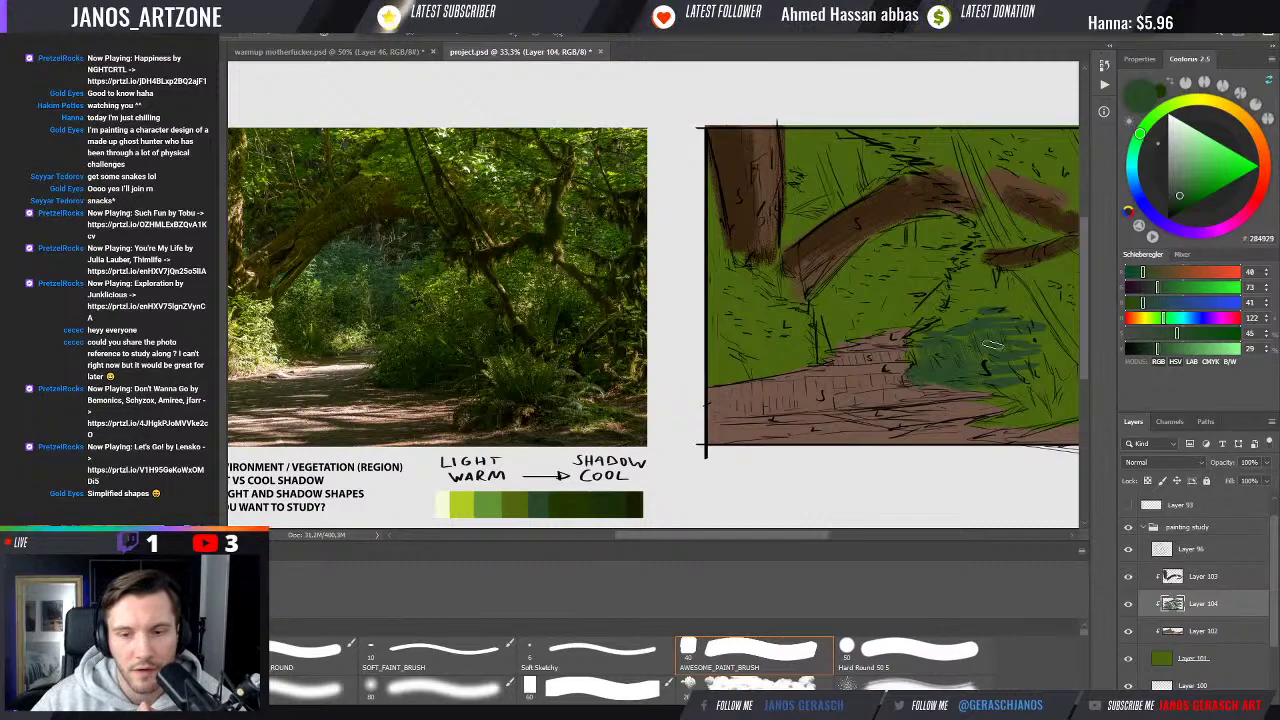
Dab texture into the dark green bush with the textured brush, then reselect AWESOME_PAINT_BRUSH
{"action": "key", "text": "period"}
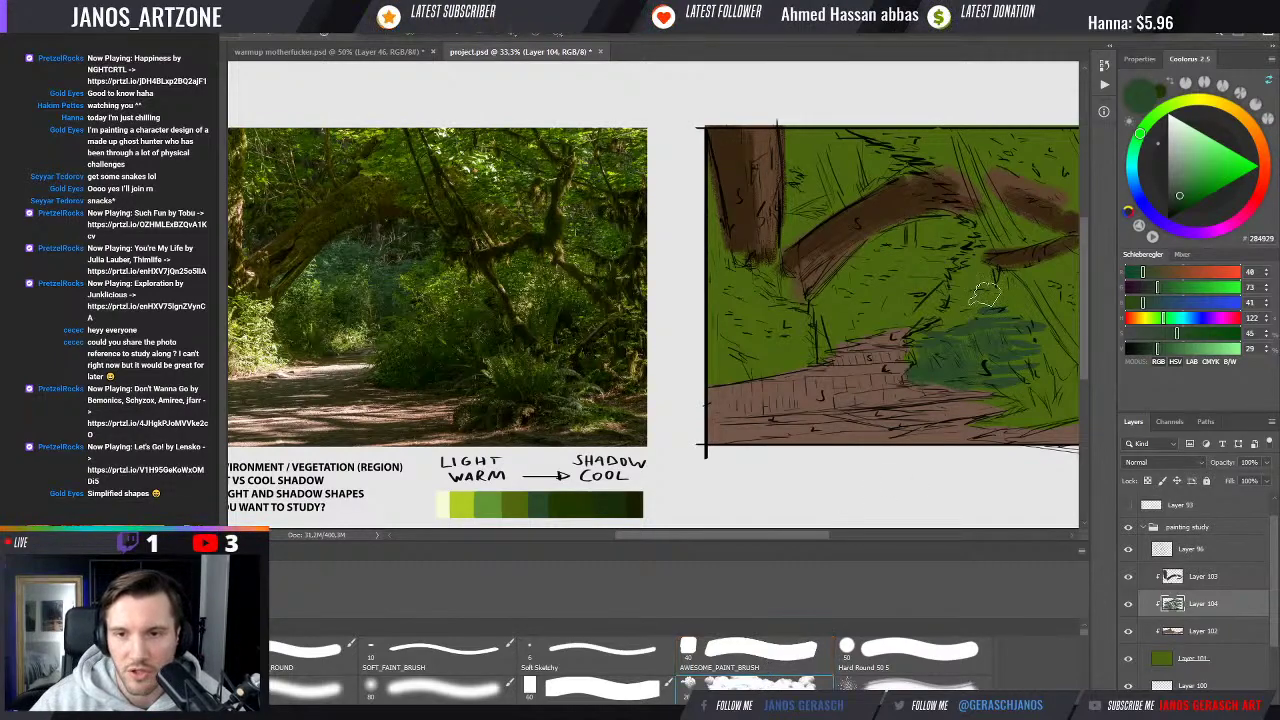
{"action": "mouse_move", "coordinate": [985, 293]}
{"action": "left_mouse_down"}
{"action": "mouse_move", "coordinate": [948, 332]}
{"action": "mouse_move", "coordinate": [980, 314]}
{"action": "mouse_move", "coordinate": [958, 323]}
{"action": "mouse_move", "coordinate": [948, 343]}
{"action": "mouse_move", "coordinate": [960, 346]}
{"action": "mouse_move", "coordinate": [934, 342]}
{"action": "mouse_move", "coordinate": [968, 337]}
{"action": "mouse_move", "coordinate": [1040, 362]}
{"action": "left_mouse_up"}
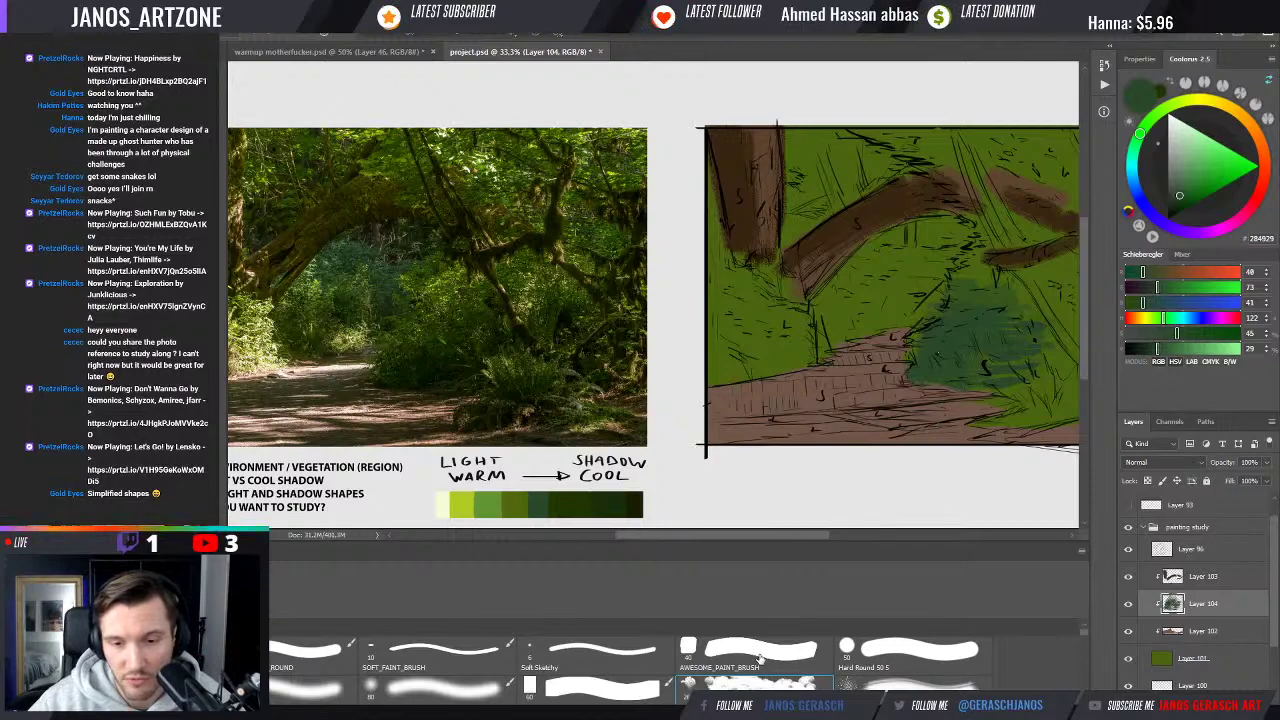
{"action": "left_click", "coordinate": [763, 638]}
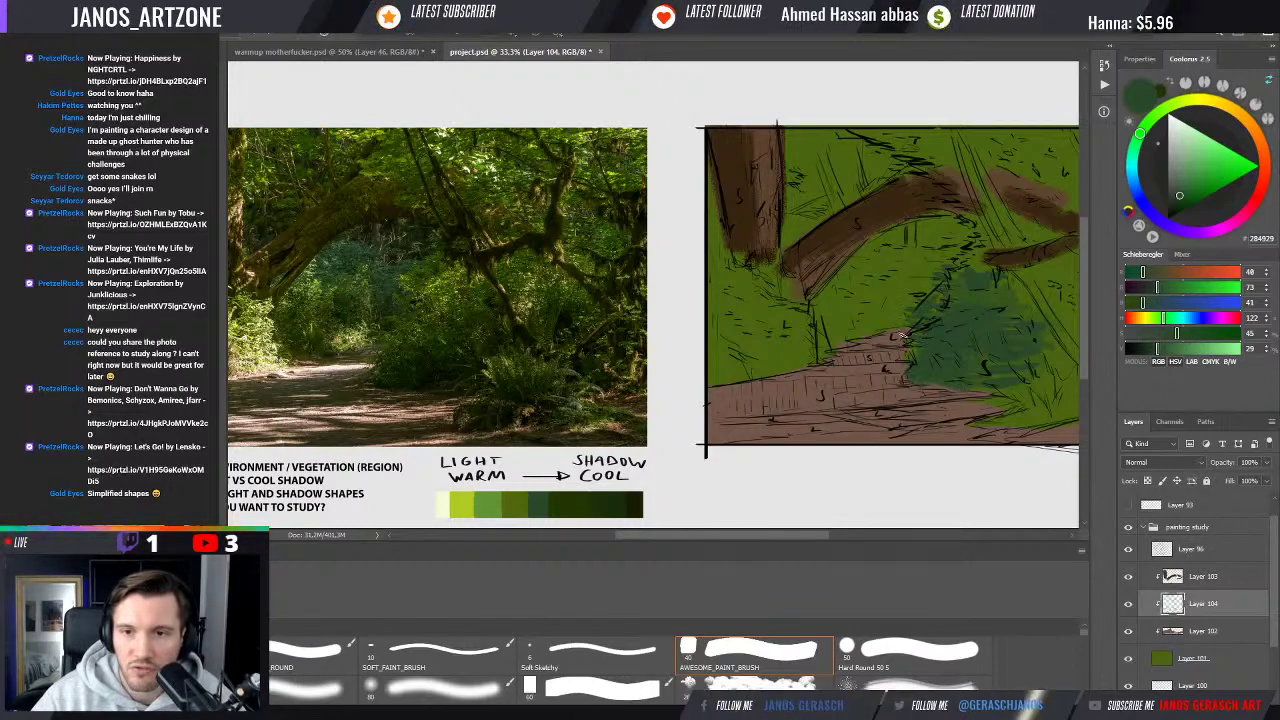
Zoom out to 25% and paint lighter yellow-green foliage strokes beside the left trunk
{"action": "left_click_drag", "start_coordinate": [943, 342], "coordinate": [881, 348]}
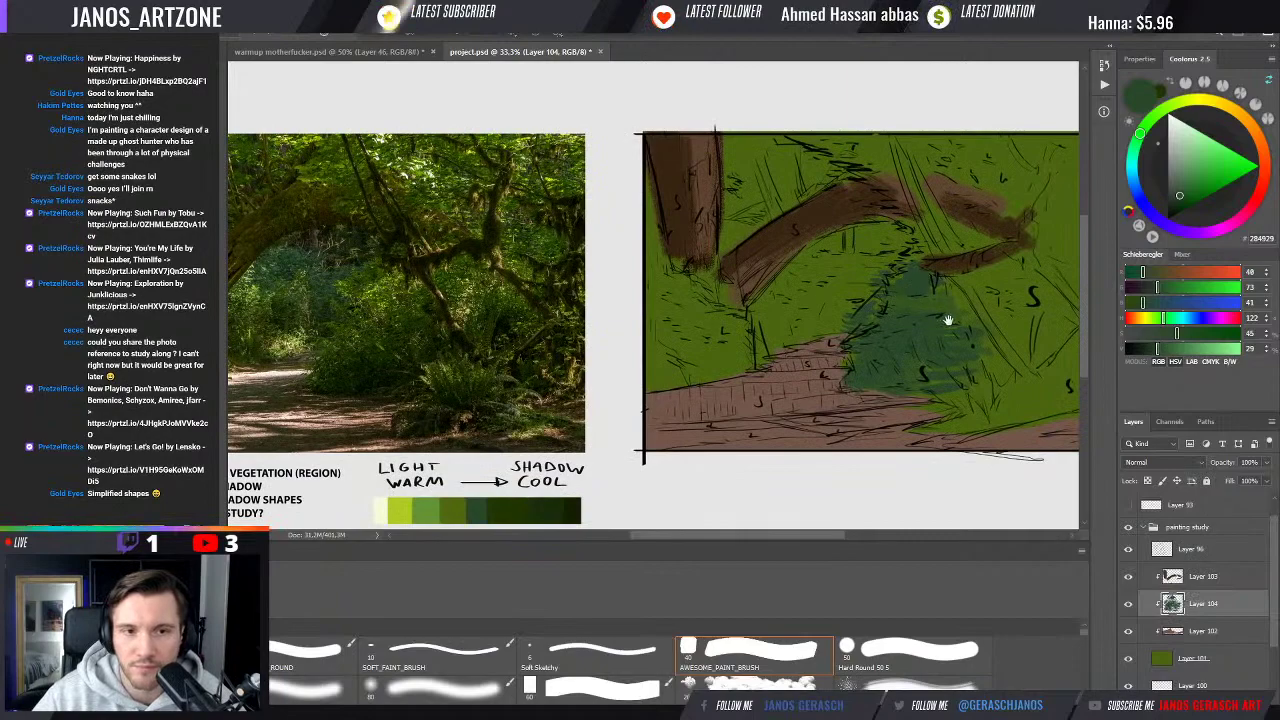
{"action": "key", "text": "ctrl+minus"}
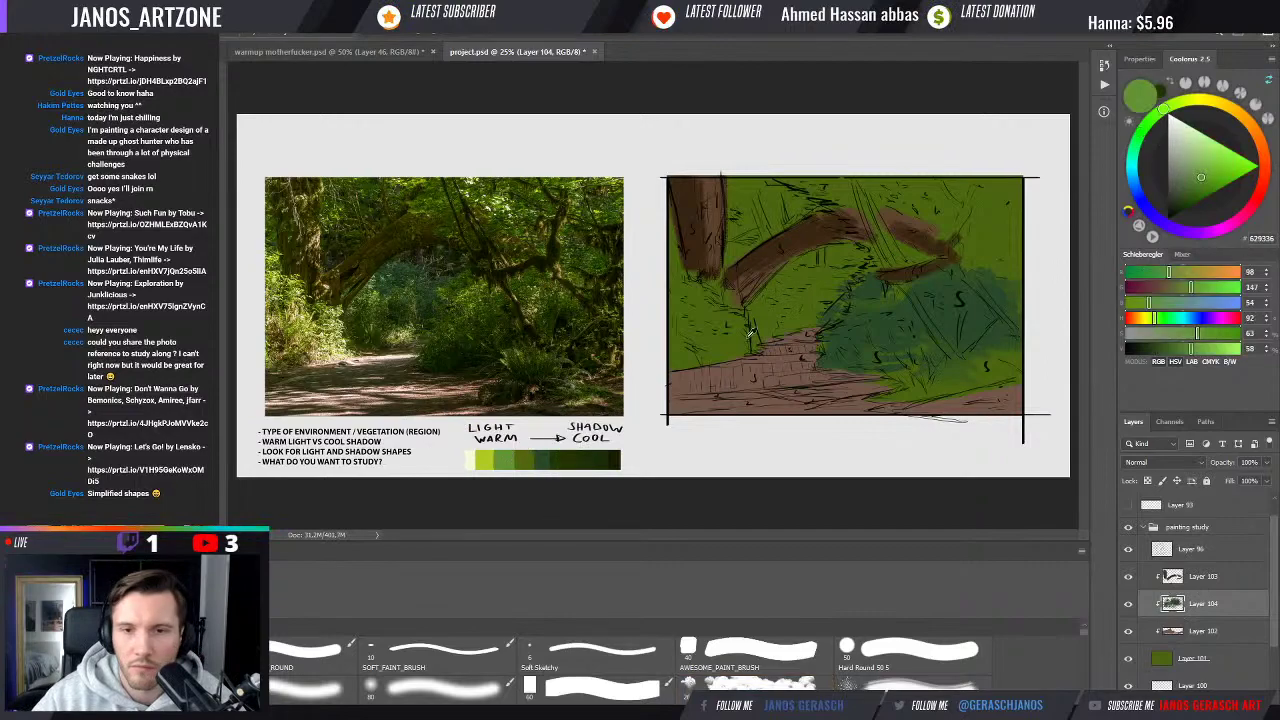
{"action": "mouse_move", "coordinate": [750, 333]}
{"action": "left_mouse_down"}
{"action": "mouse_move", "coordinate": [666, 268]}
{"action": "mouse_move", "coordinate": [690, 327]}
{"action": "left_mouse_up"}
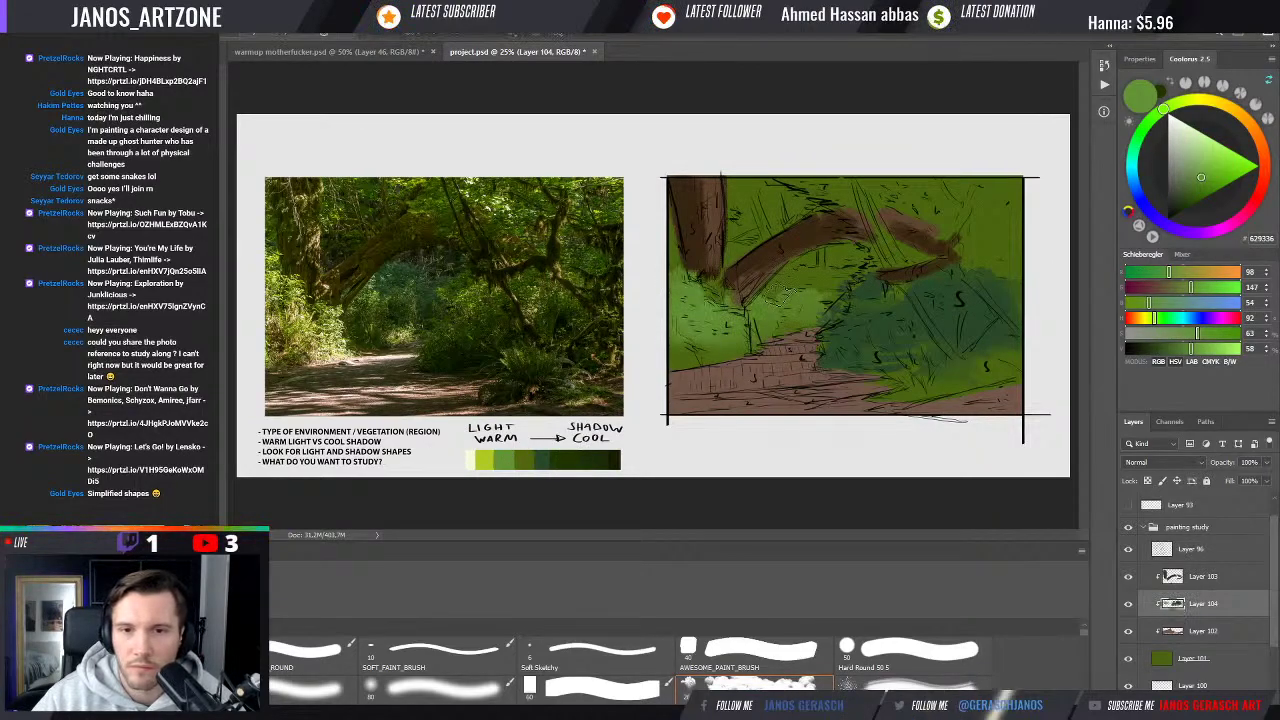
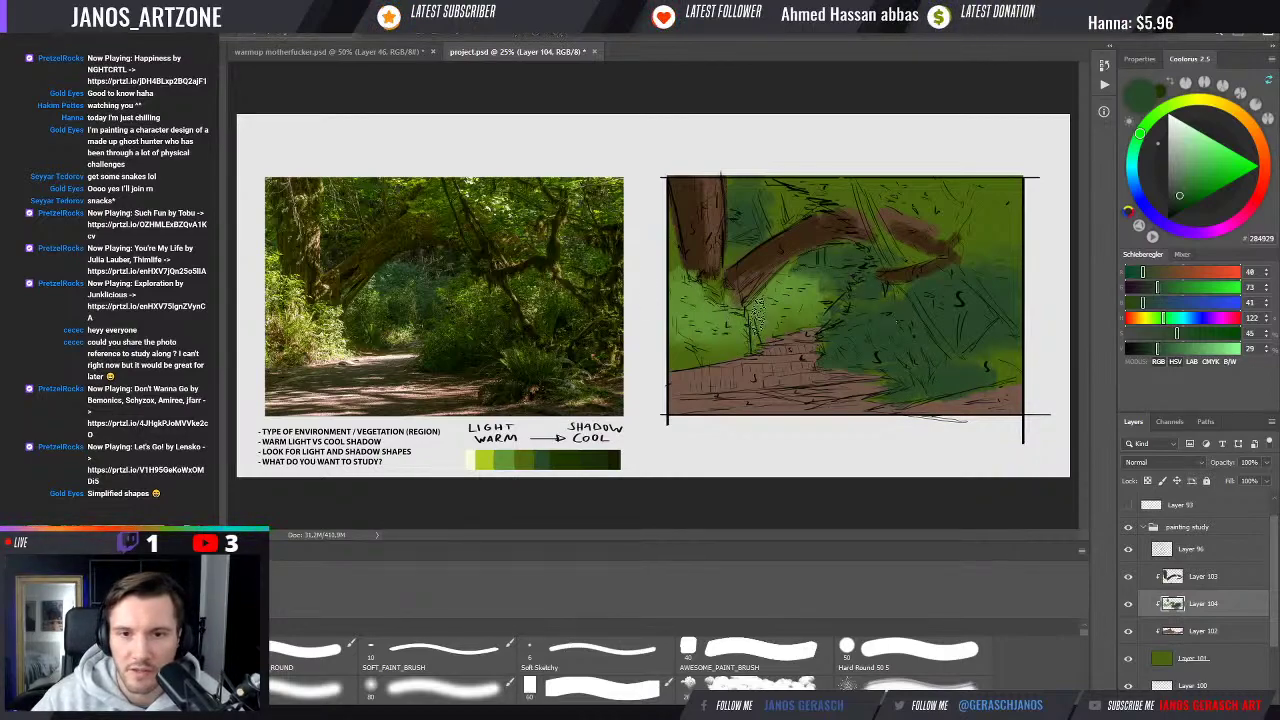
Brush a dark green mark into the foliage and add a new layer above Layer 96
{"action": "left_click_drag", "start_coordinate": [752, 313], "coordinate": [766, 328]}
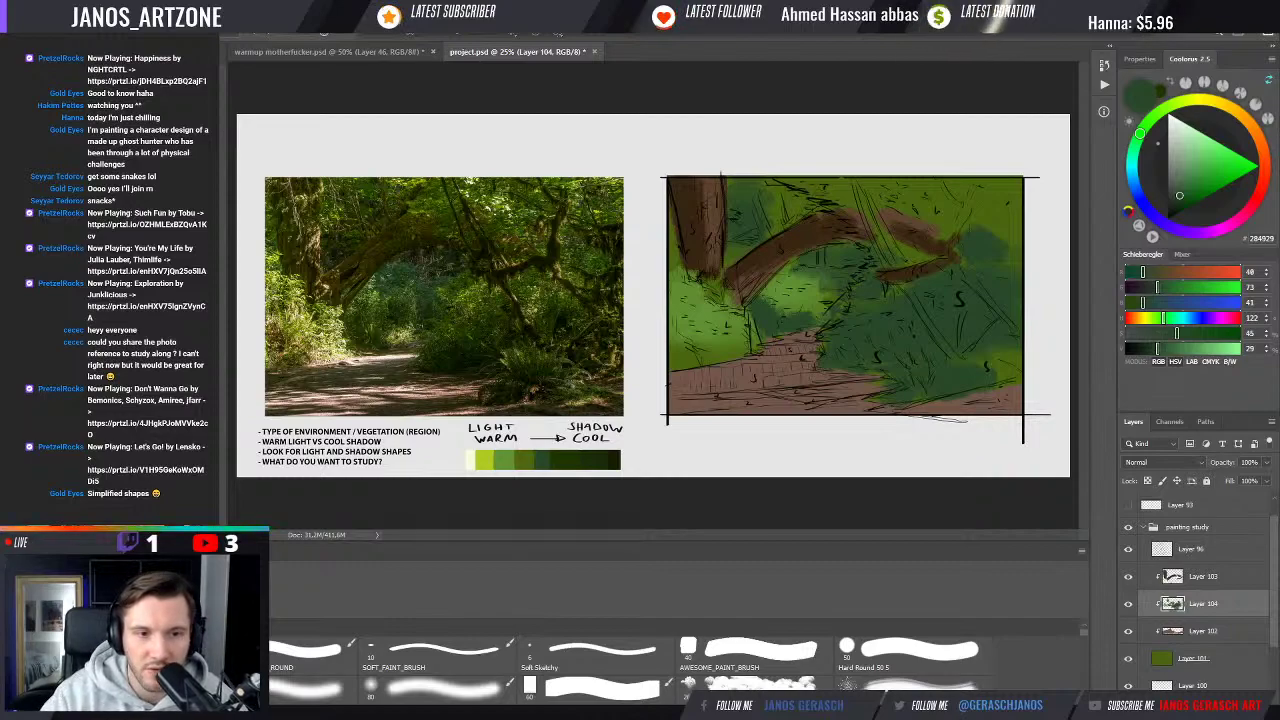
{"action": "left_click", "coordinate": [1211, 550]}
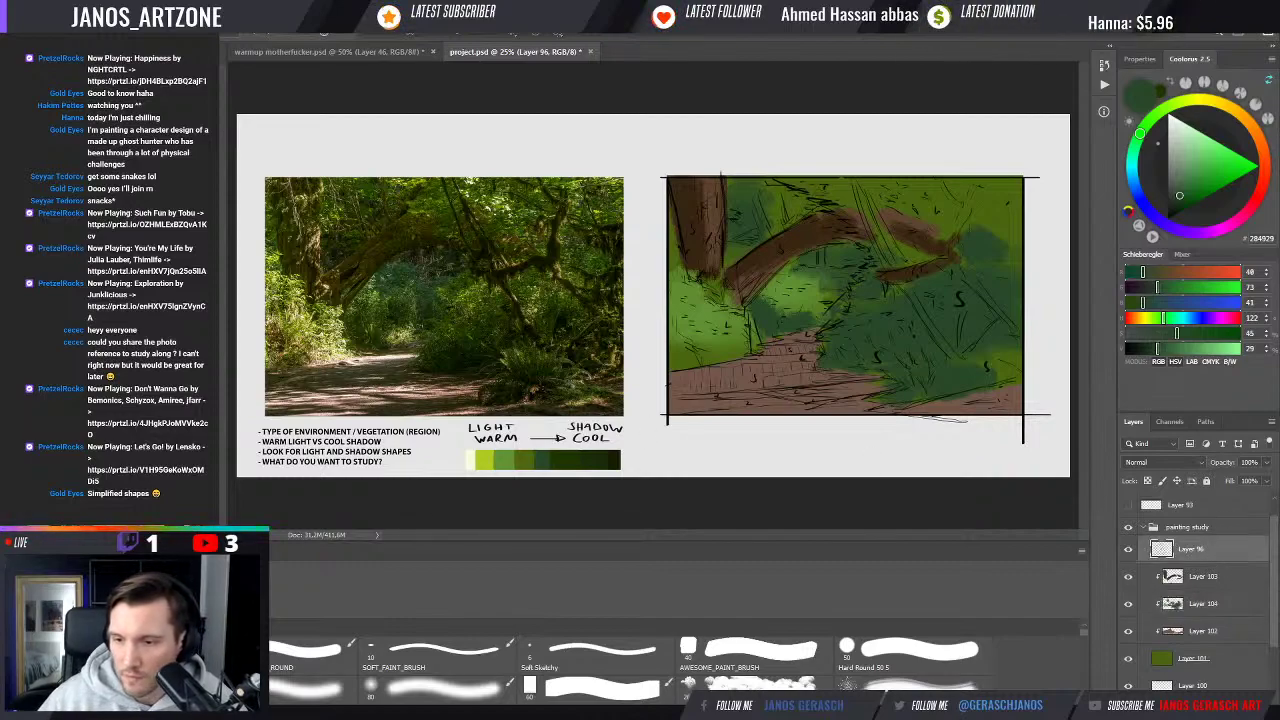
{"action": "key", "text": "ctrl+shift+alt+n"}
Sample dark green and red-brown from the photo, undo the stray circle, and add a layer above Layer 103
{"action": "left_click", "coordinate": [393, 310], "text": "alt"}
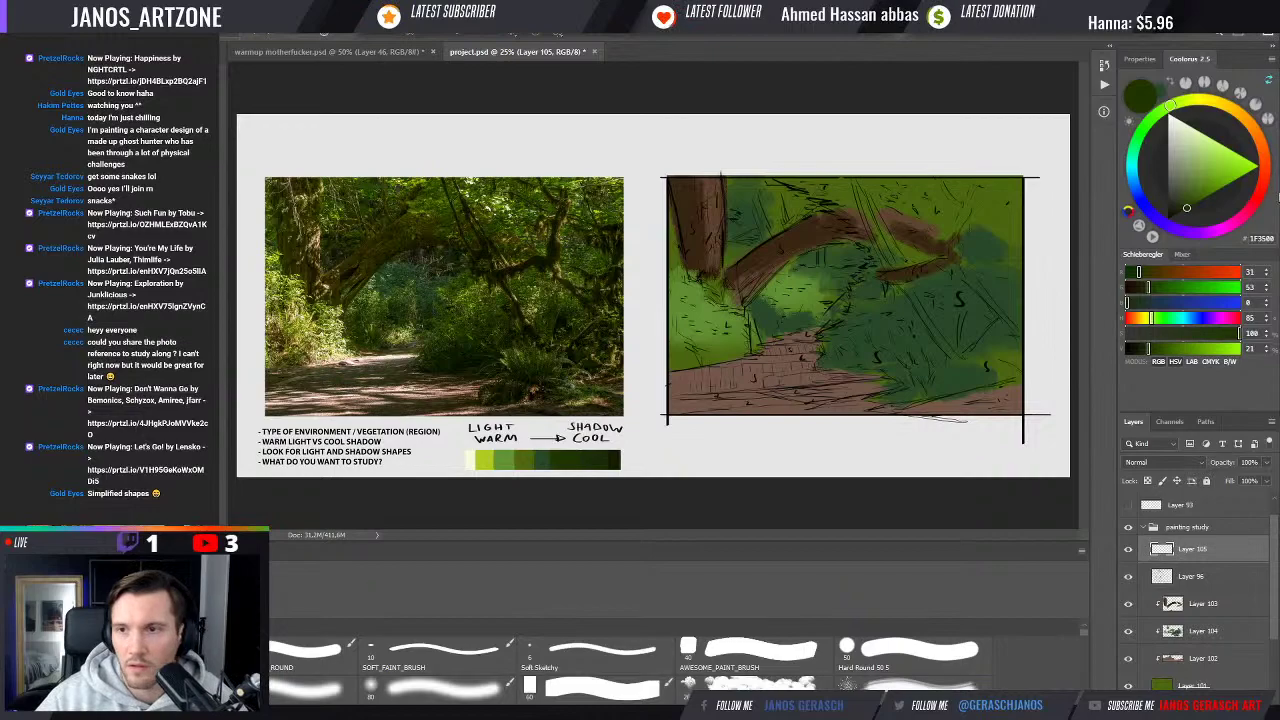
{"action": "left_click", "coordinate": [345, 385], "text": "alt"}
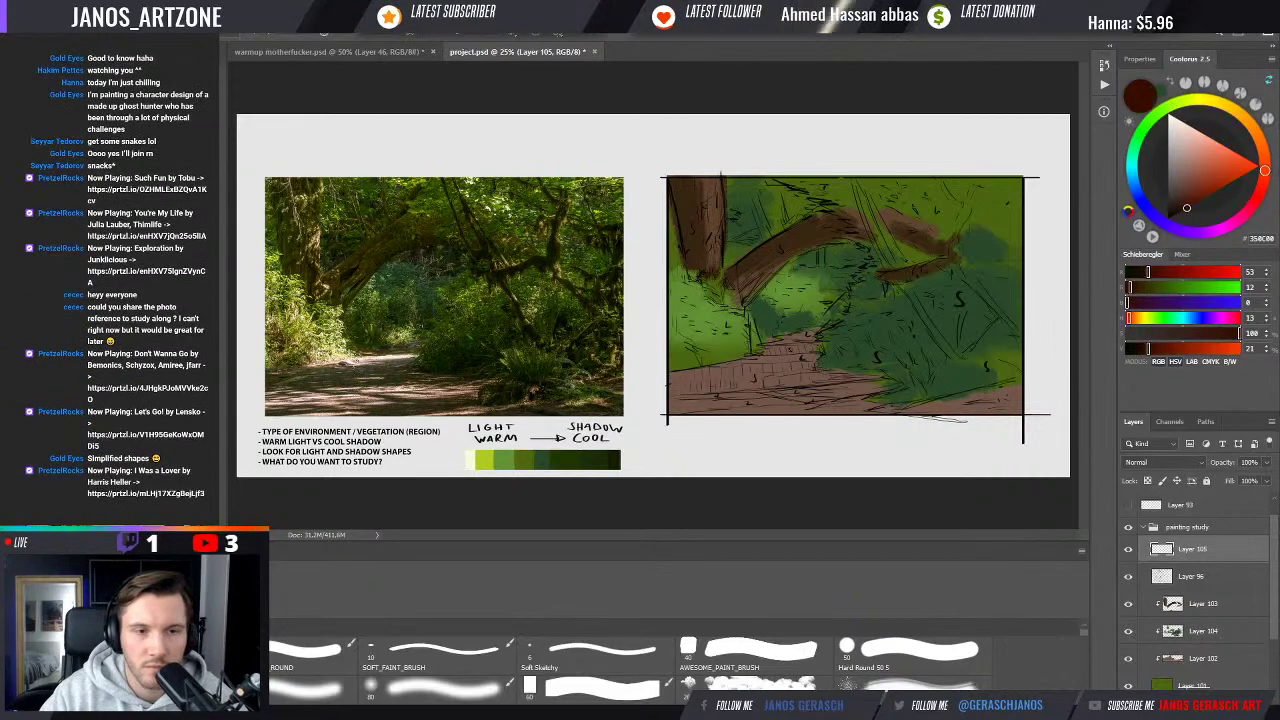
{"action": "left_click_drag", "start_coordinate": [358, 348], "coordinate": [365, 385]}
{"action": "key", "text": "ctrl+z"}
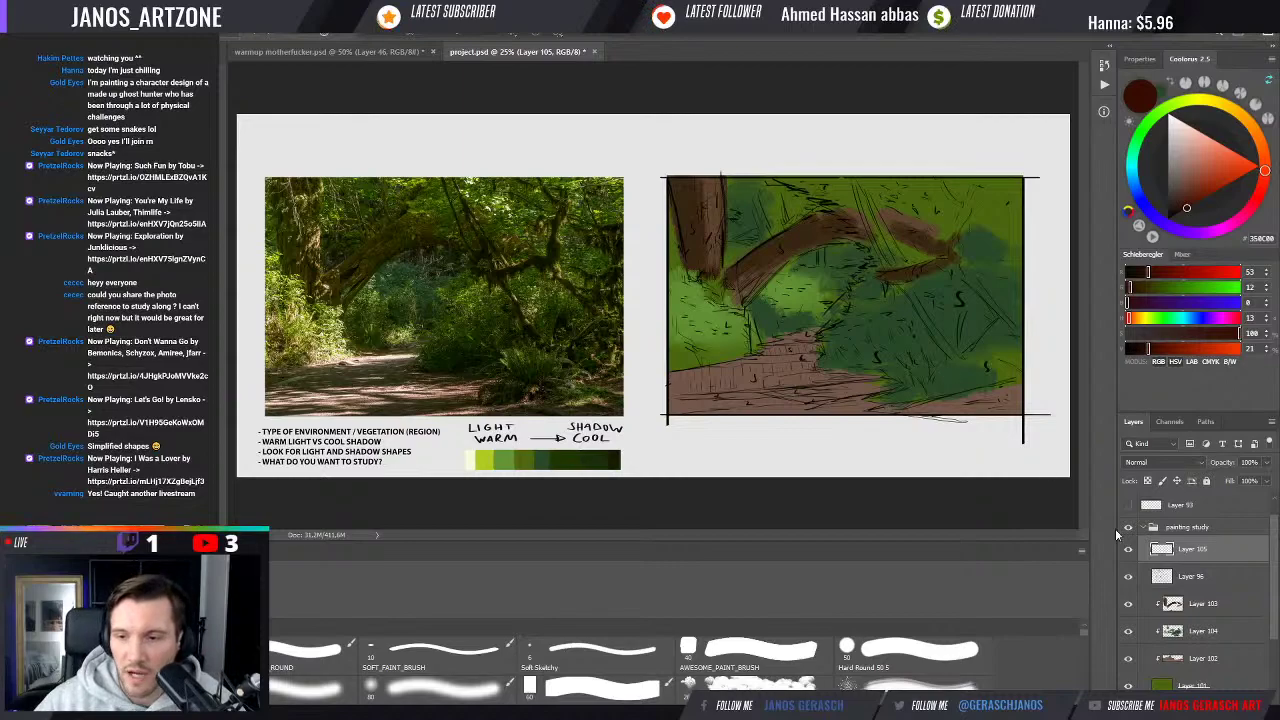
{"action": "left_click", "coordinate": [1200, 603]}
{"action": "key", "text": "ctrl+shift+alt+n"}
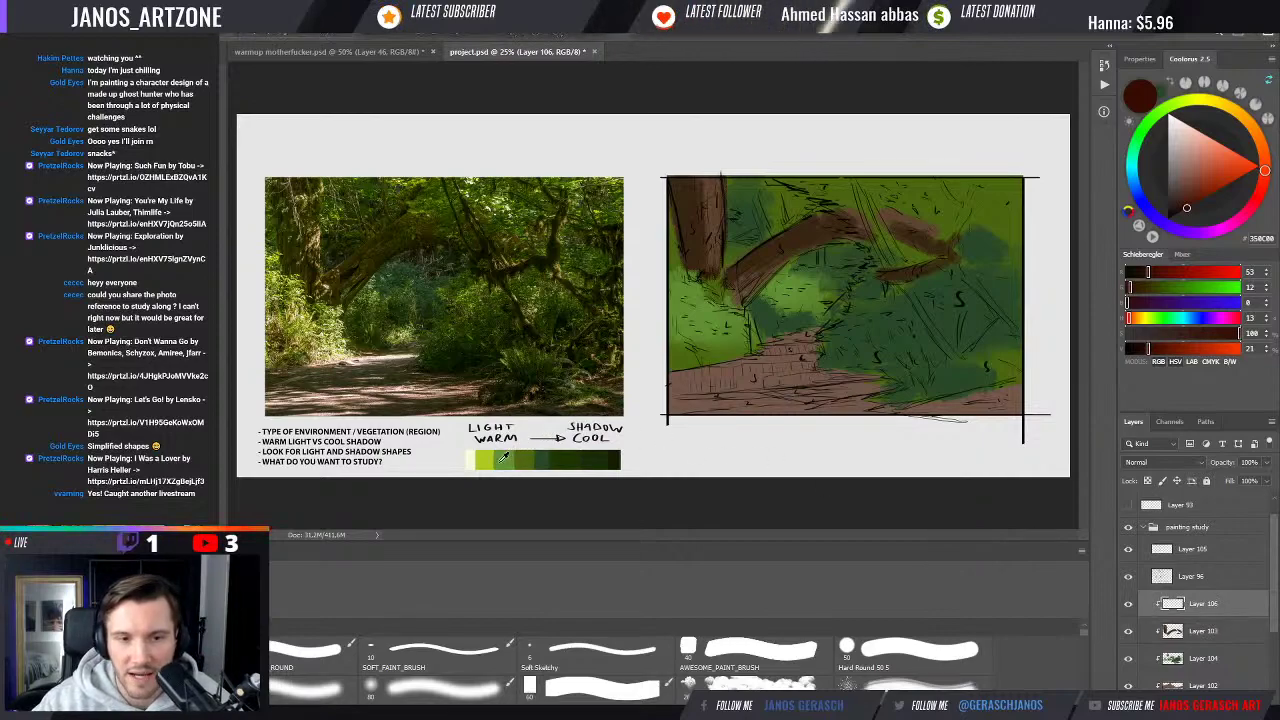
Paint pale sunlight streaks across the path using the lightest palette colour
{"action": "left_click", "coordinate": [469, 460], "text": "alt"}
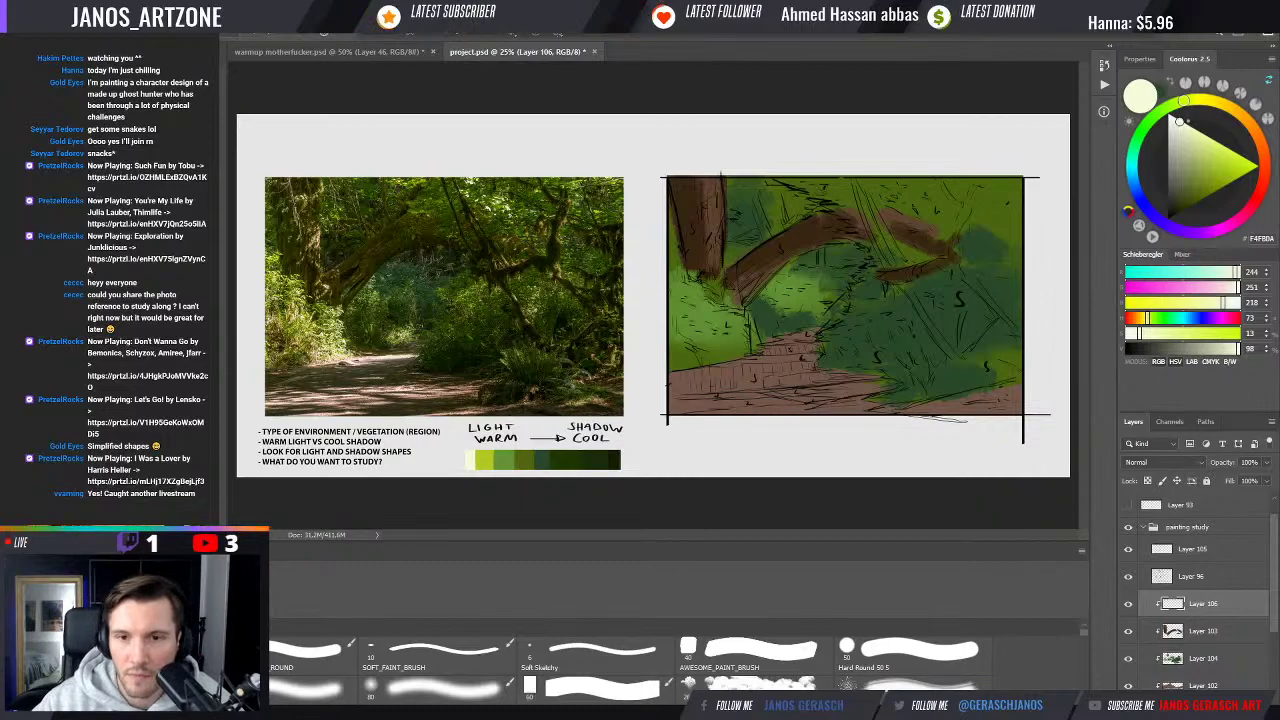
{"action": "mouse_move", "coordinate": [768, 344]}
{"action": "left_mouse_down"}
{"action": "mouse_move", "coordinate": [813, 341]}
{"action": "mouse_move", "coordinate": [740, 348]}
{"action": "left_mouse_up"}
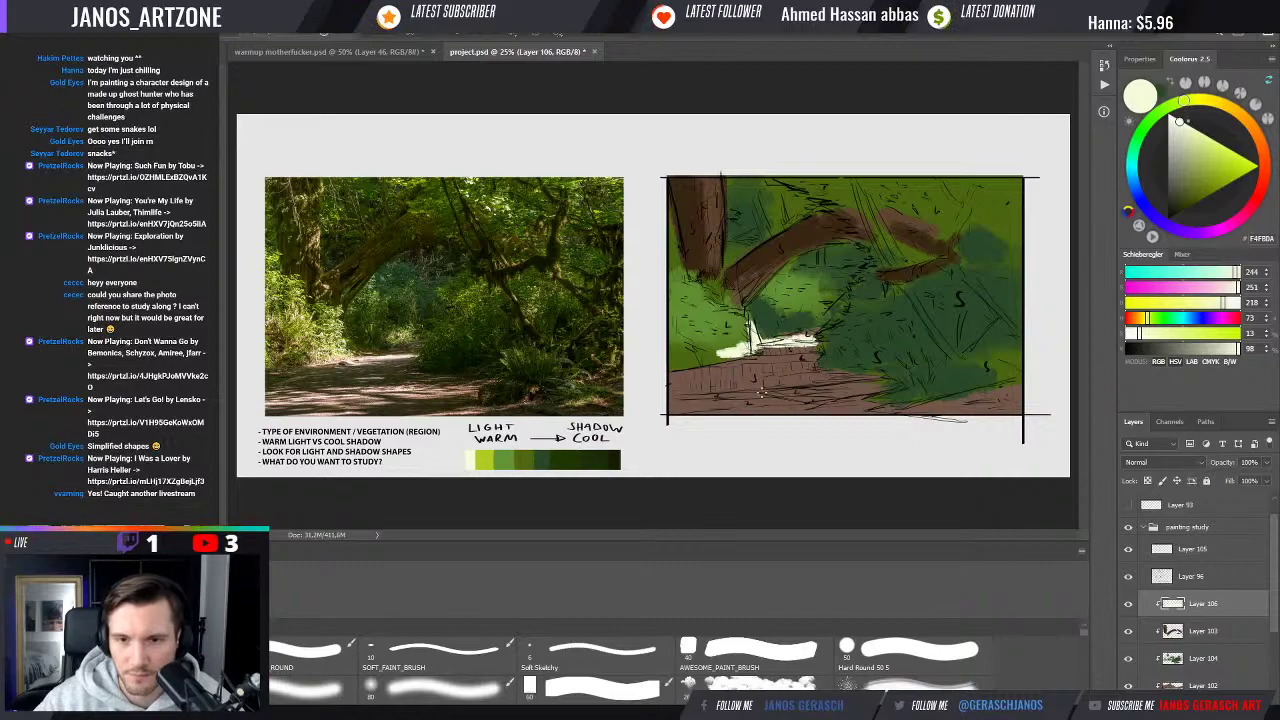
{"action": "mouse_move", "coordinate": [790, 393]}
{"action": "left_mouse_down"}
{"action": "mouse_move", "coordinate": [806, 392]}
{"action": "mouse_move", "coordinate": [695, 399]}
{"action": "mouse_move", "coordinate": [780, 402]}
{"action": "mouse_move", "coordinate": [868, 384]}
{"action": "mouse_move", "coordinate": [872, 400]}
{"action": "left_mouse_up"}
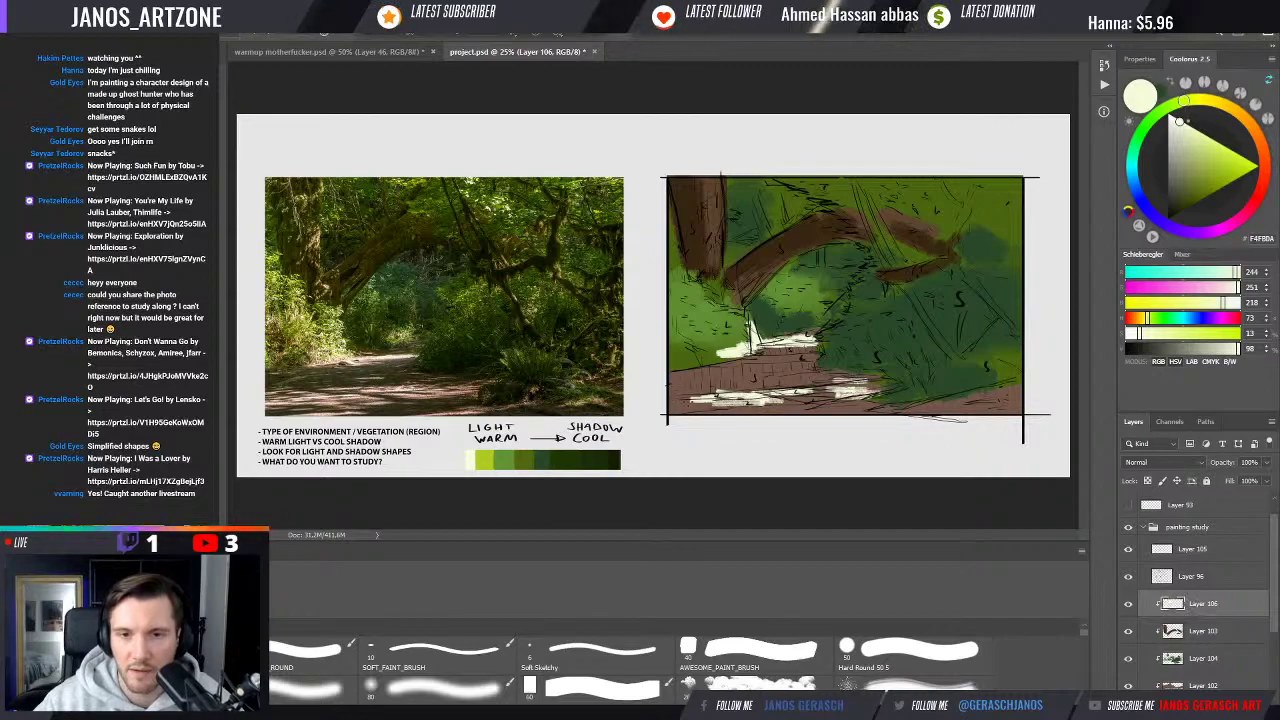
{"action": "key", "text": "ctrl+minus"}
{"action": "key", "text": "ctrl+minus"}
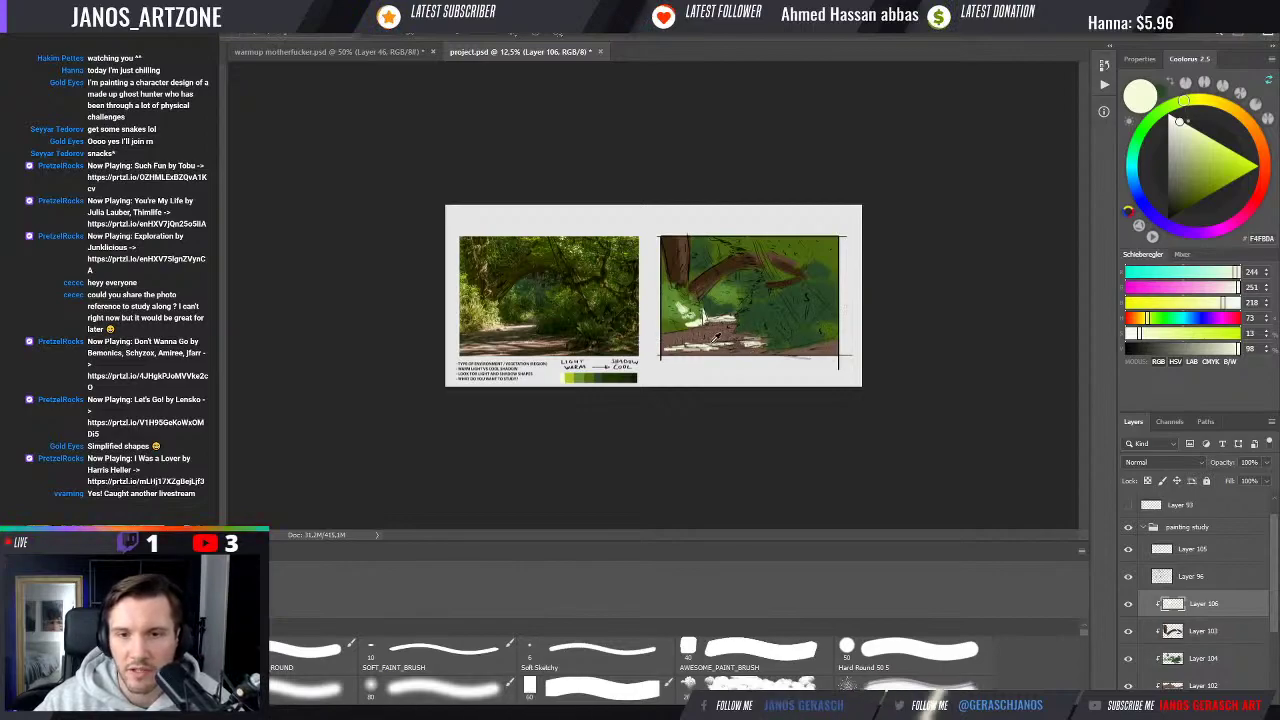
Sample a brown from the painting, darken it and shift its hue toward red
{"action": "left_click", "coordinate": [694, 352], "text": "alt"}
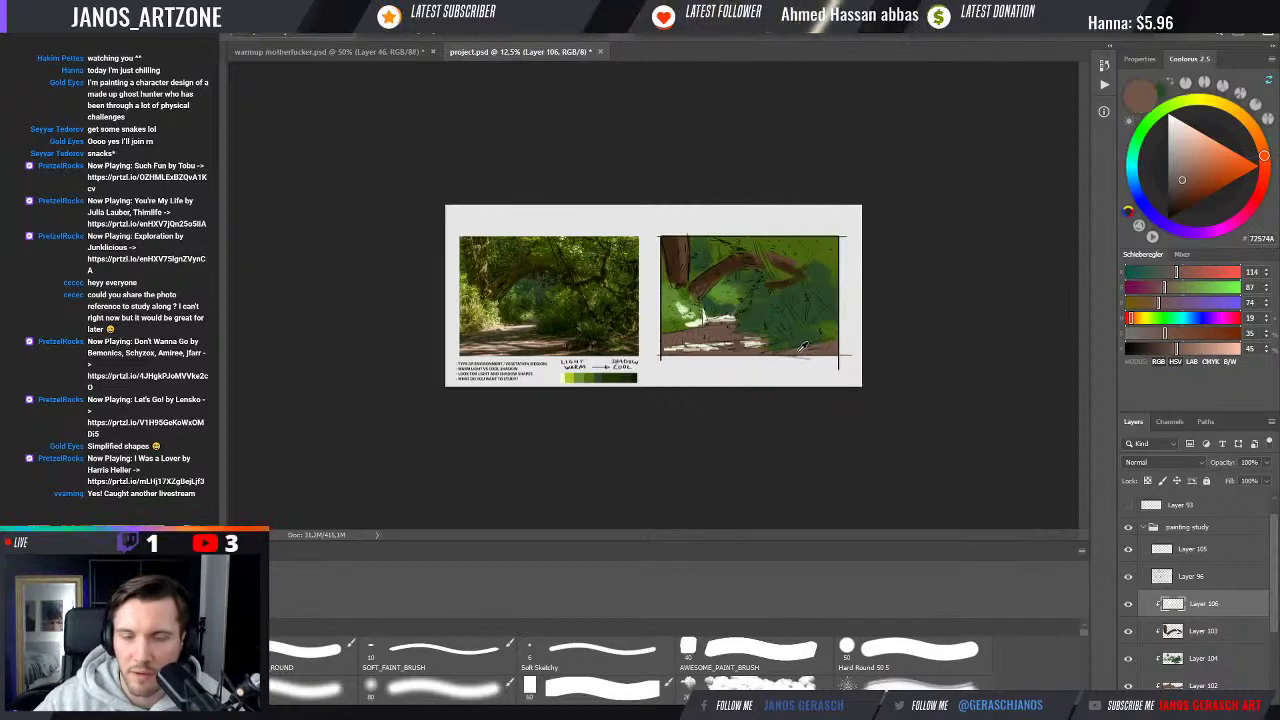
{"action": "left_click", "coordinate": [1151, 349]}
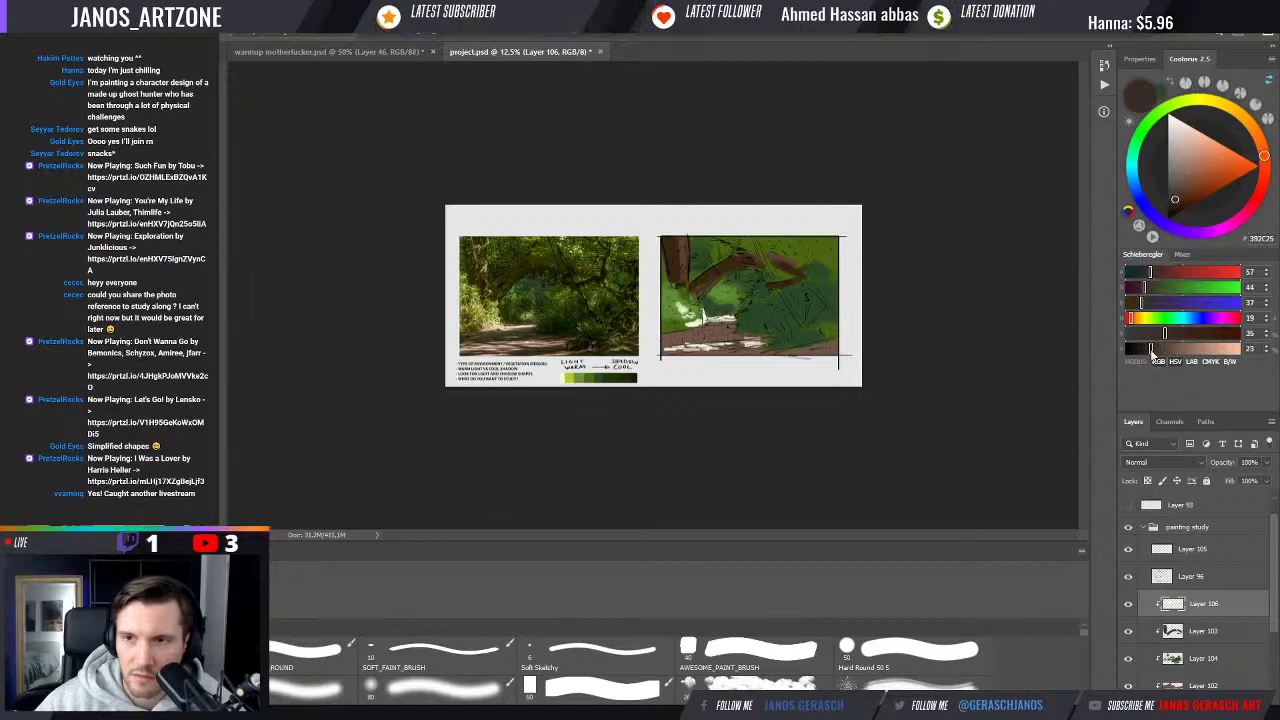
{"action": "left_click_drag", "start_coordinate": [1151, 352], "coordinate": [1153, 355]}
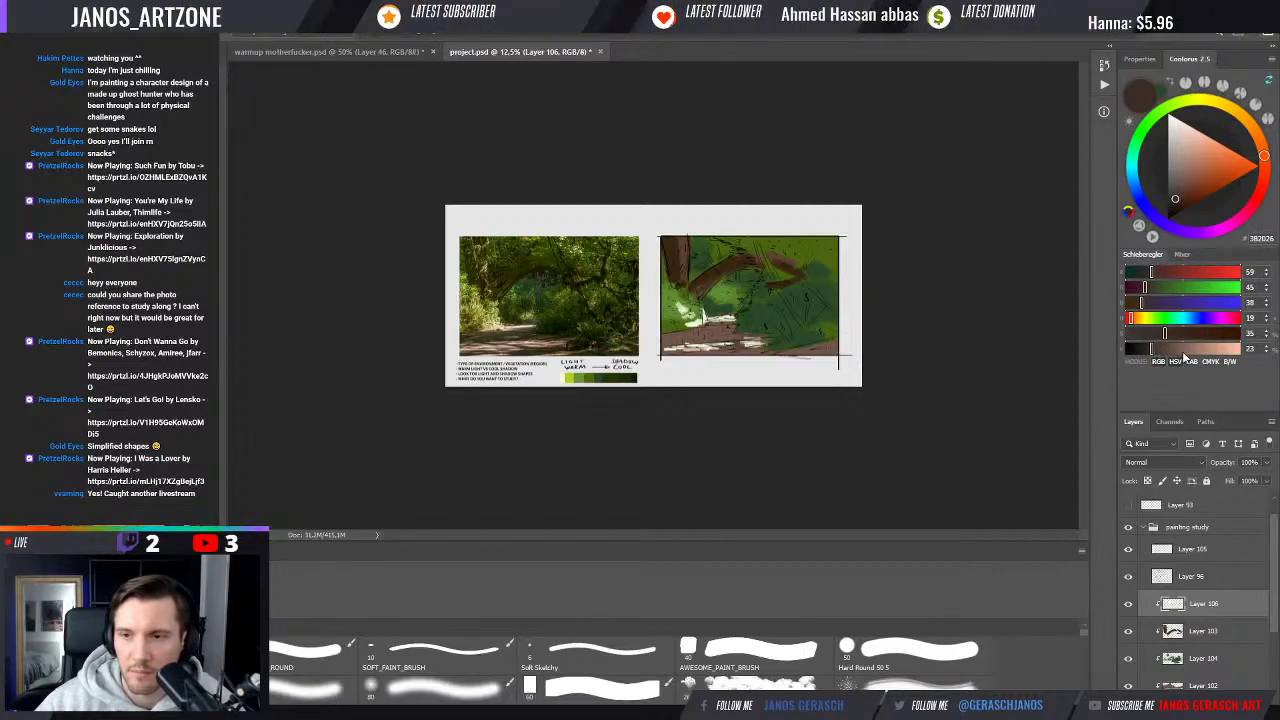
{"action": "left_click", "coordinate": [1151, 352]}
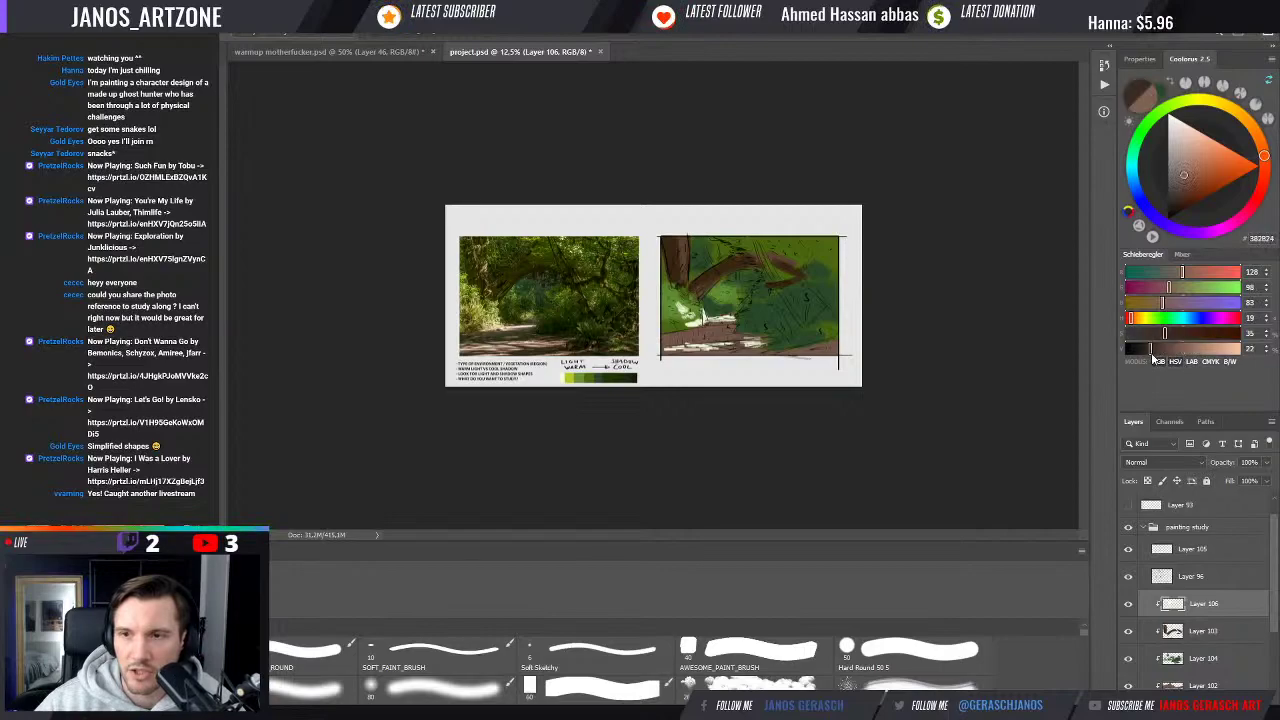
{"action": "left_click", "coordinate": [1266, 171]}
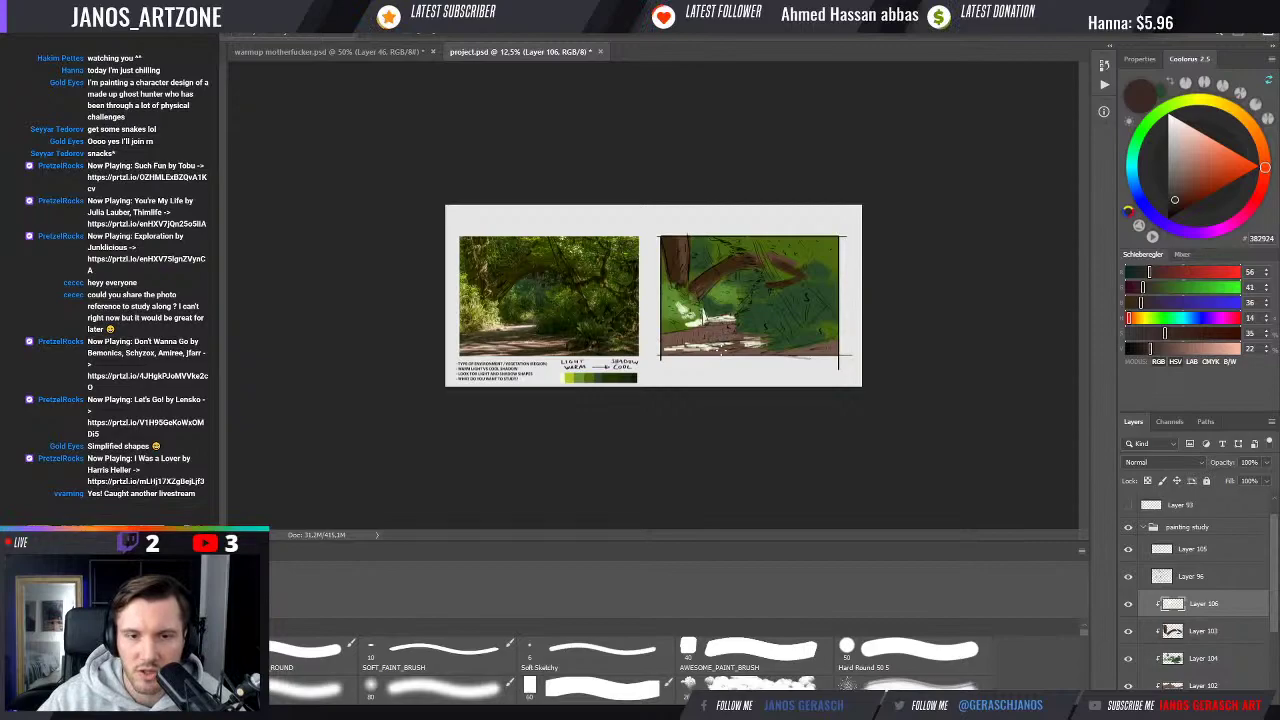
Paint light and dark strokes on the lower-left path, then switch to dark yellow-green and resample brown
{"action": "key", "text": "ctrl+plus"}
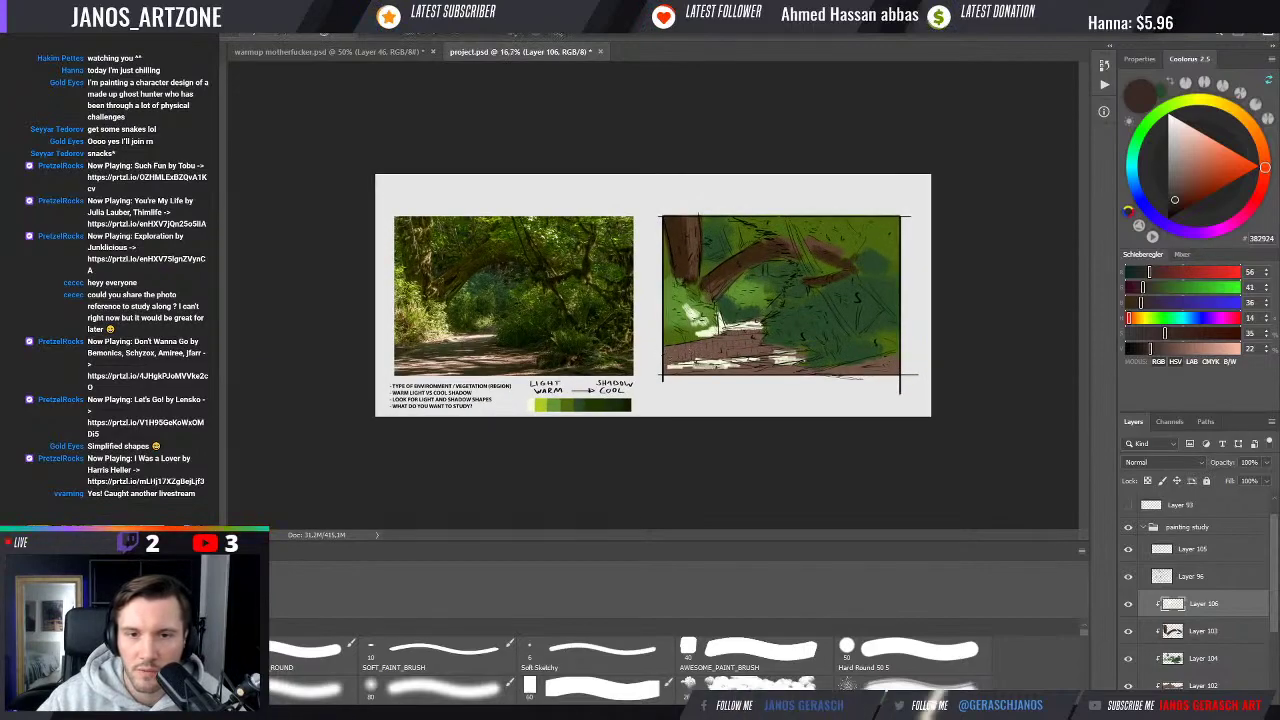
{"action": "mouse_move", "coordinate": [716, 358]}
{"action": "left_mouse_down"}
{"action": "mouse_move", "coordinate": [666, 354]}
{"action": "mouse_move", "coordinate": [678, 350]}
{"action": "mouse_move", "coordinate": [666, 342]}
{"action": "left_mouse_up"}
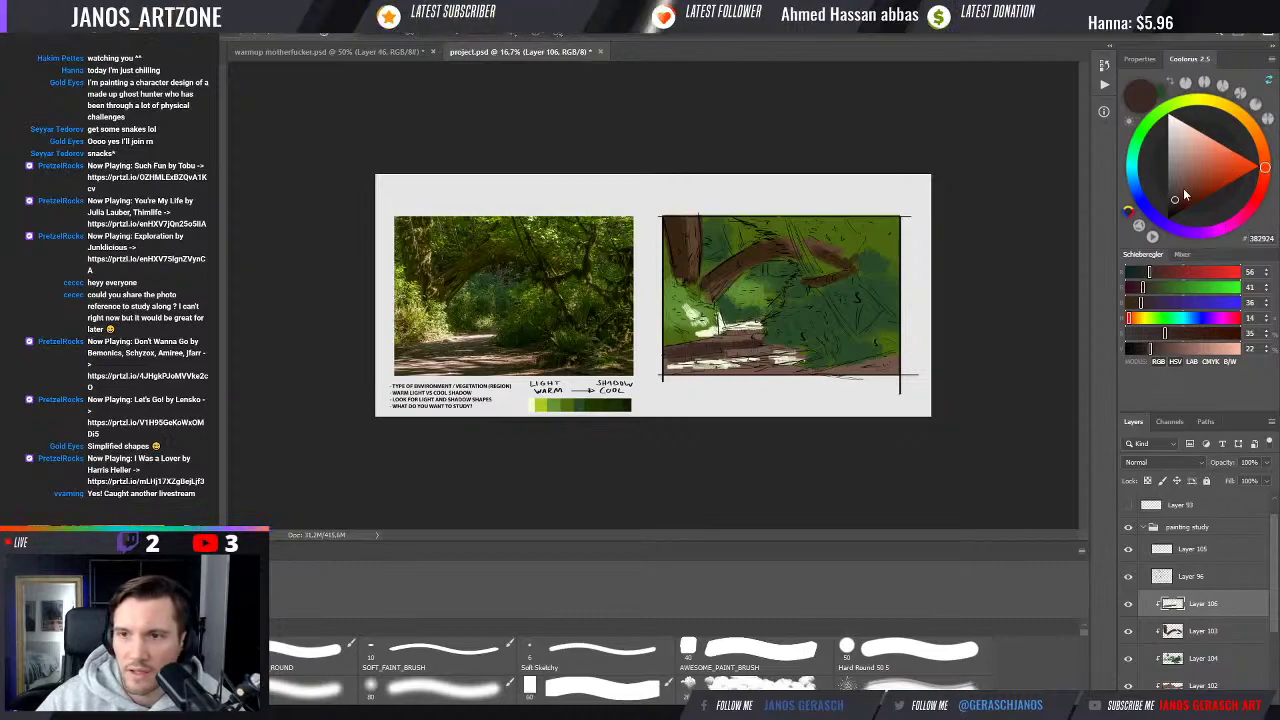
{"action": "left_click", "coordinate": [1163, 113]}
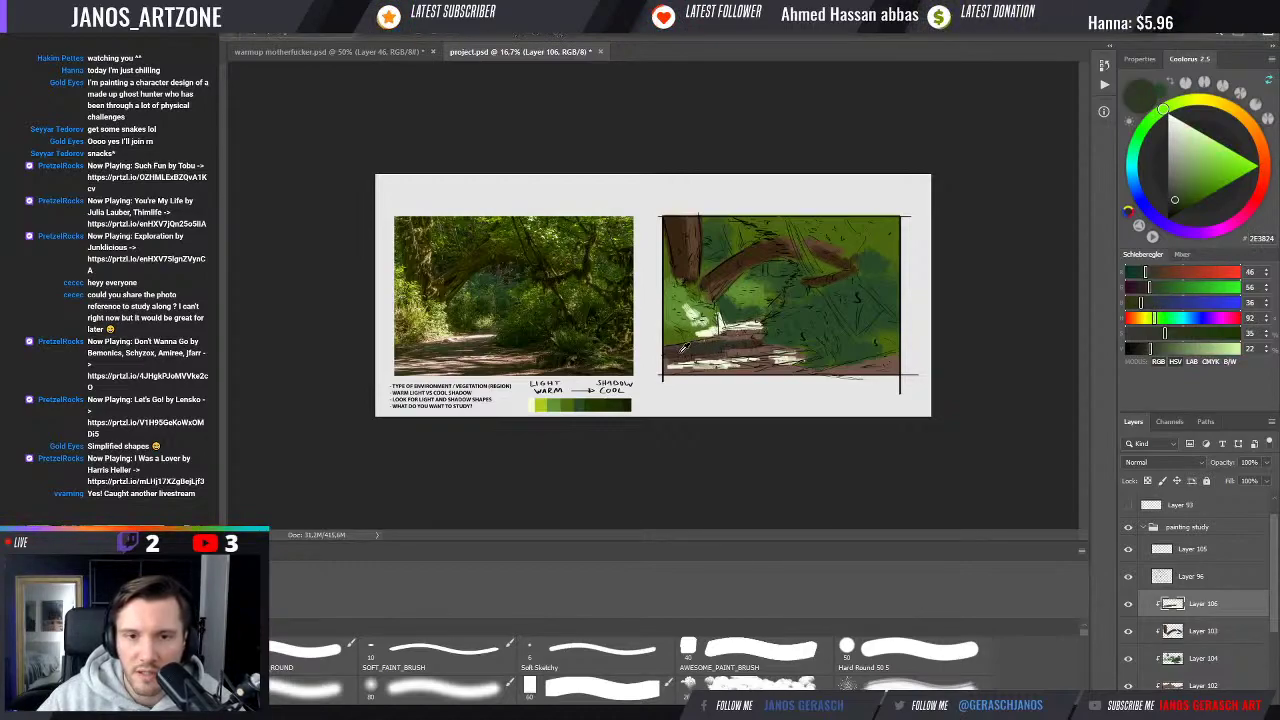
{"action": "left_click", "coordinate": [682, 345], "text": "alt"}
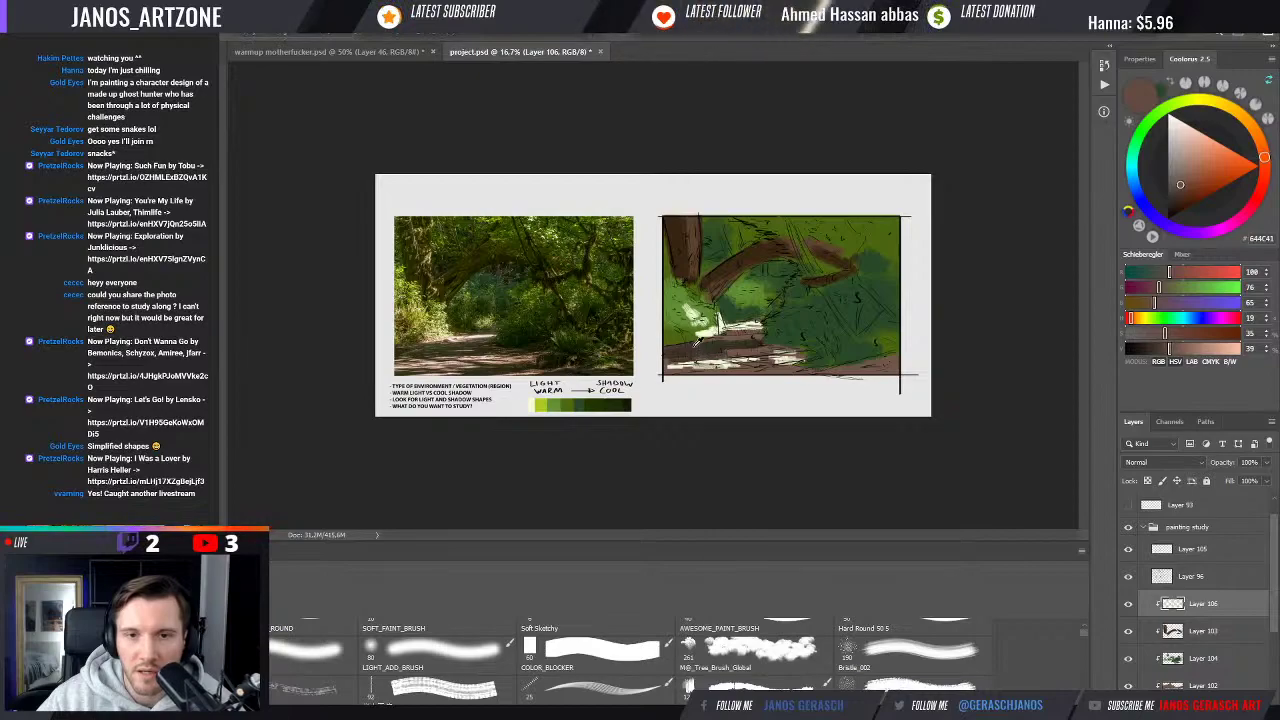
Sample and darken a dark colour, then brush a stroke along the painting's bottom edge
{"action": "left_click", "coordinate": [694, 346], "text": "alt"}
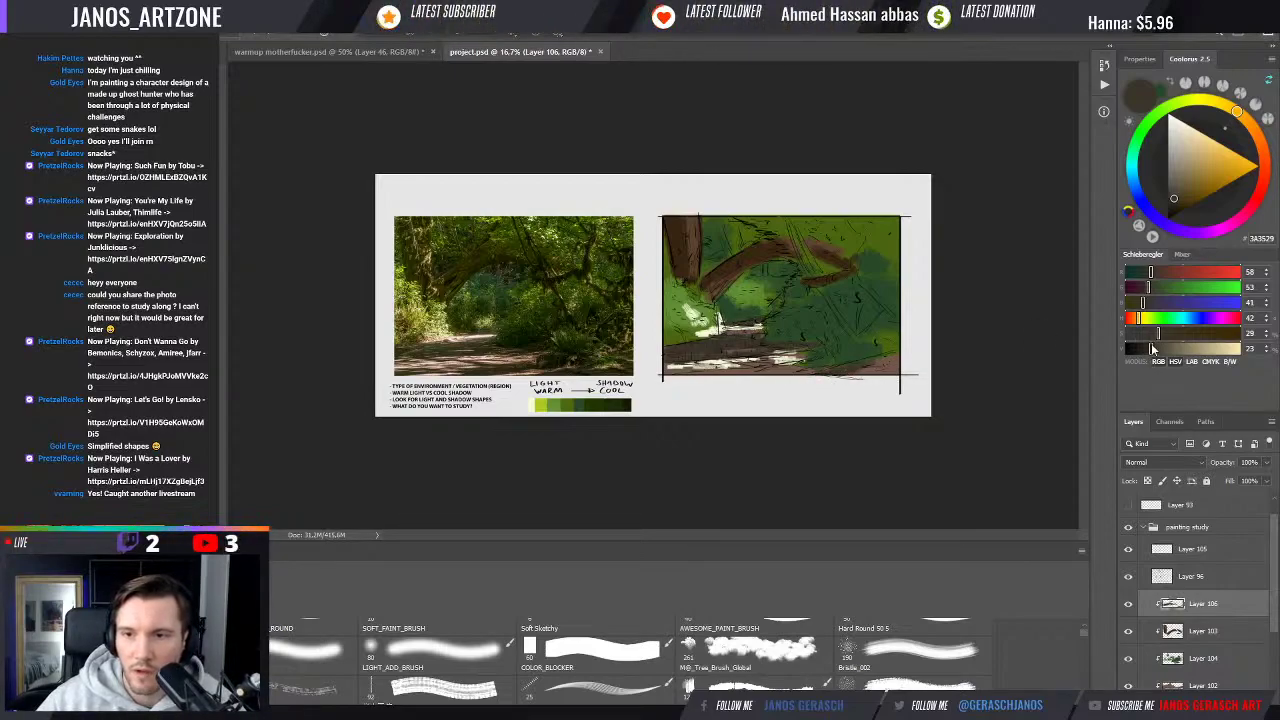
{"action": "left_click_drag", "start_coordinate": [1148, 350], "coordinate": [1142, 350]}
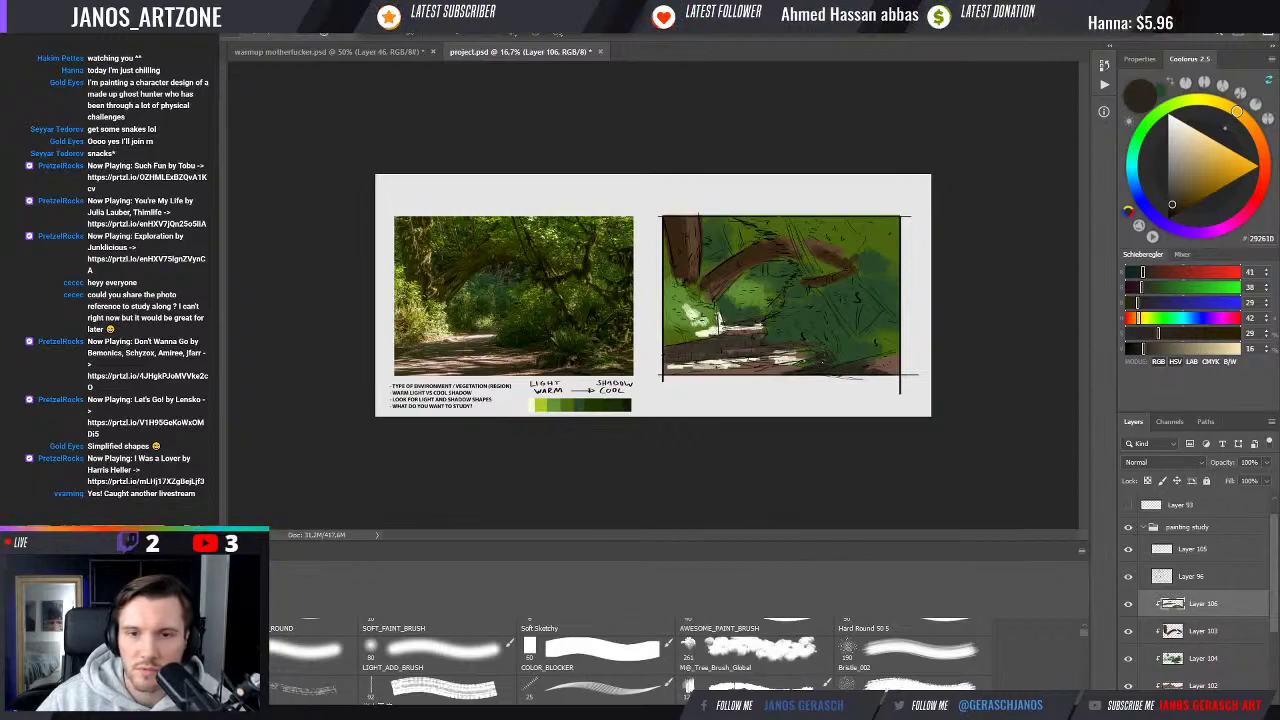
{"action": "left_click_drag", "start_coordinate": [732, 370], "coordinate": [803, 366]}
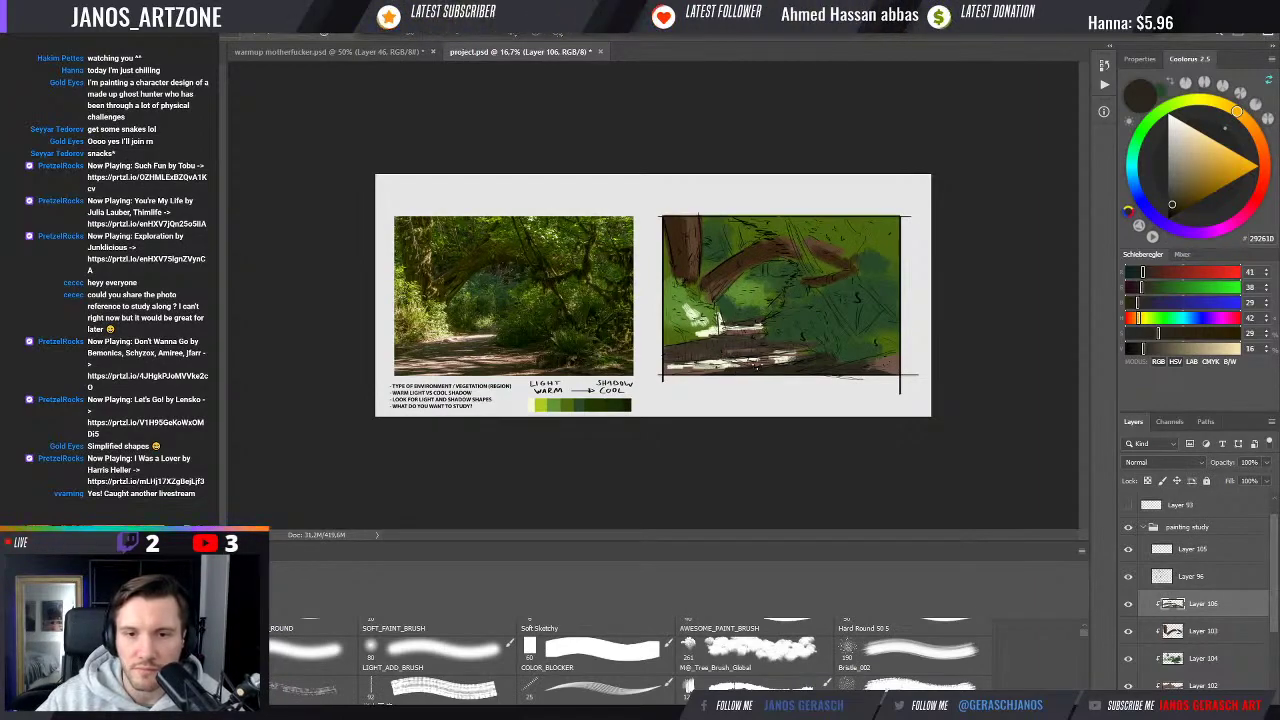
Dab small light spots onto the path at 16.7% zoom
{"action": "left_click", "coordinate": [508, 370]}
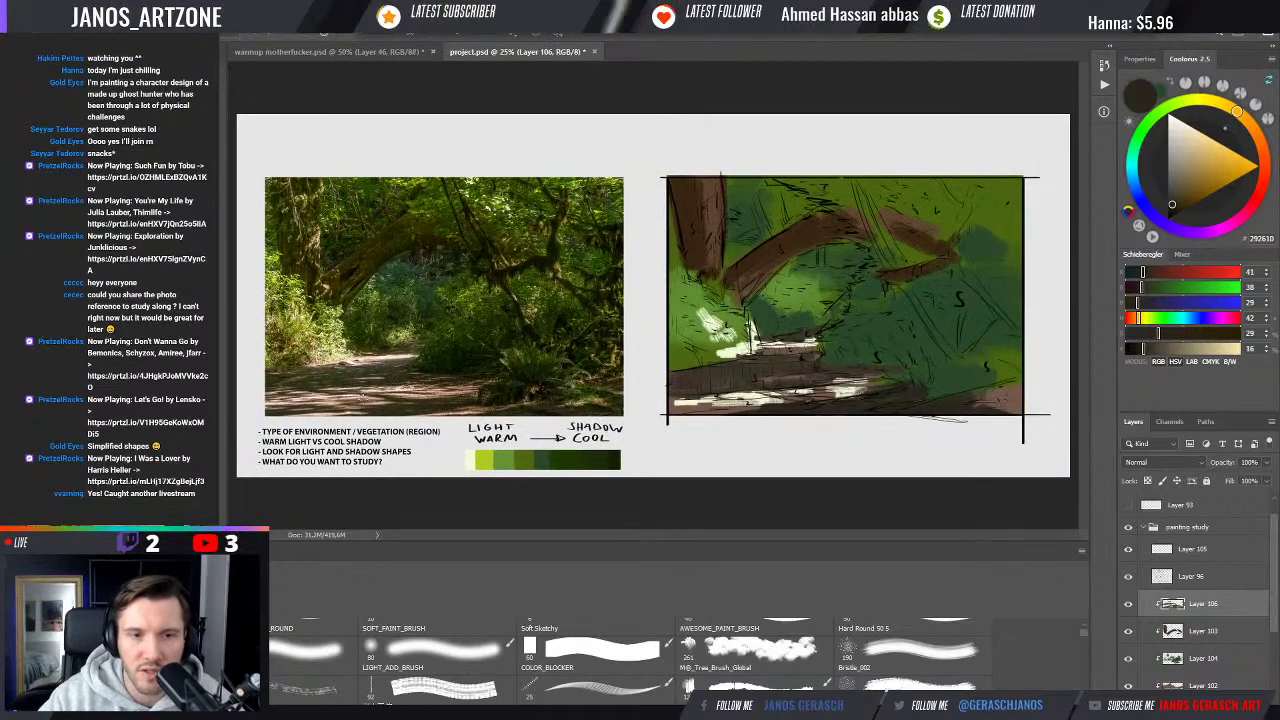
{"action": "key", "text": "ctrl+minus"}
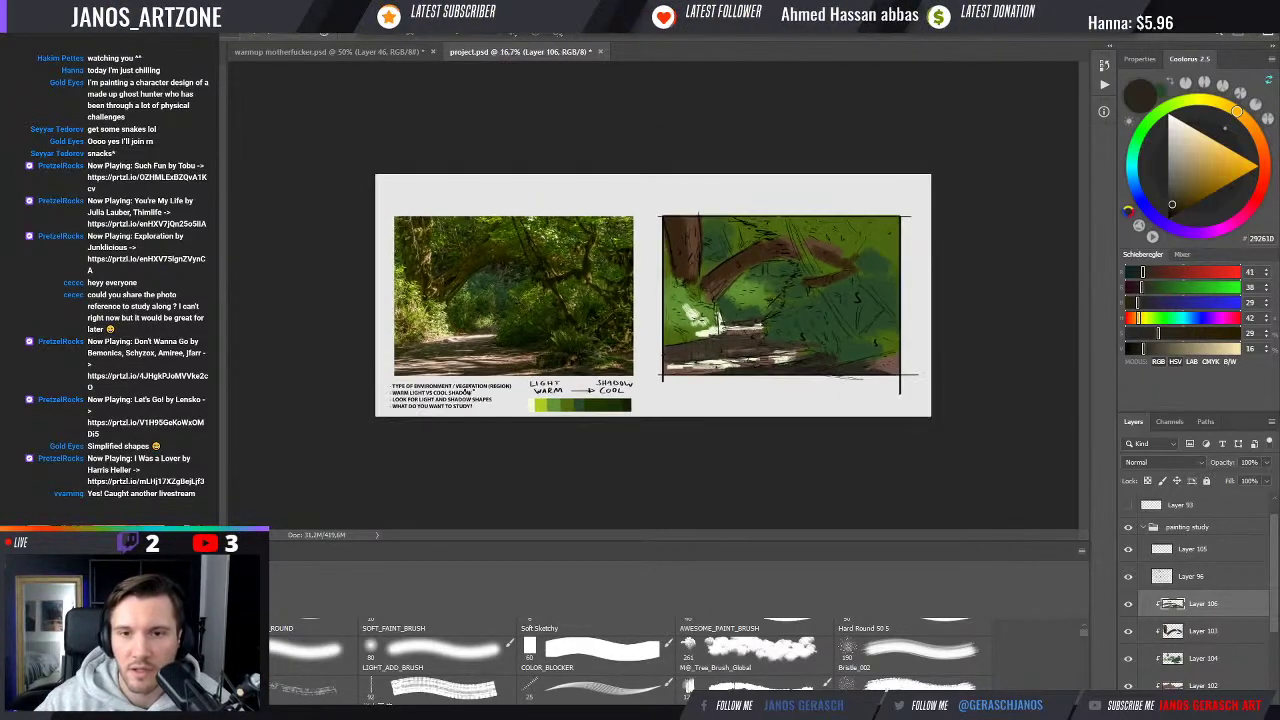
{"action": "left_click", "coordinate": [734, 352]}
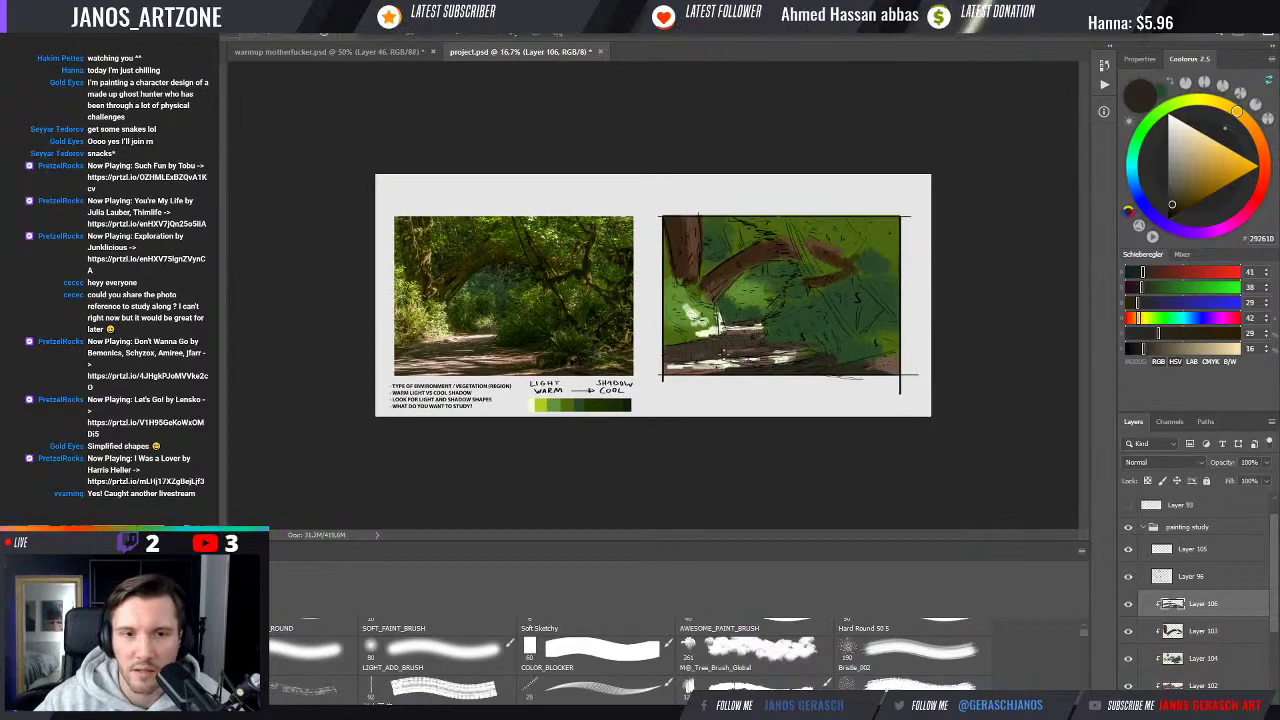
{"action": "left_click", "coordinate": [738, 360]}
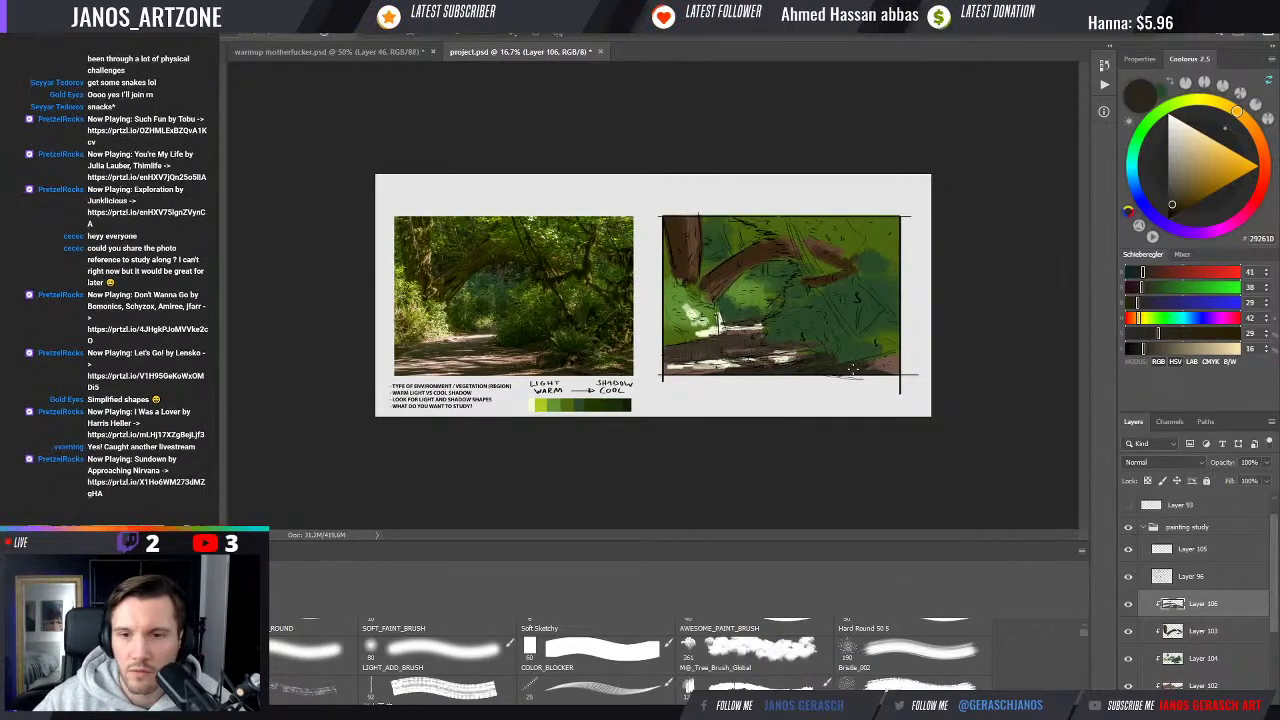
Paint mid brown over the bottom light streak, then warm the colour toward red-orange tan
{"action": "left_click", "coordinate": [898, 357], "text": "alt"}
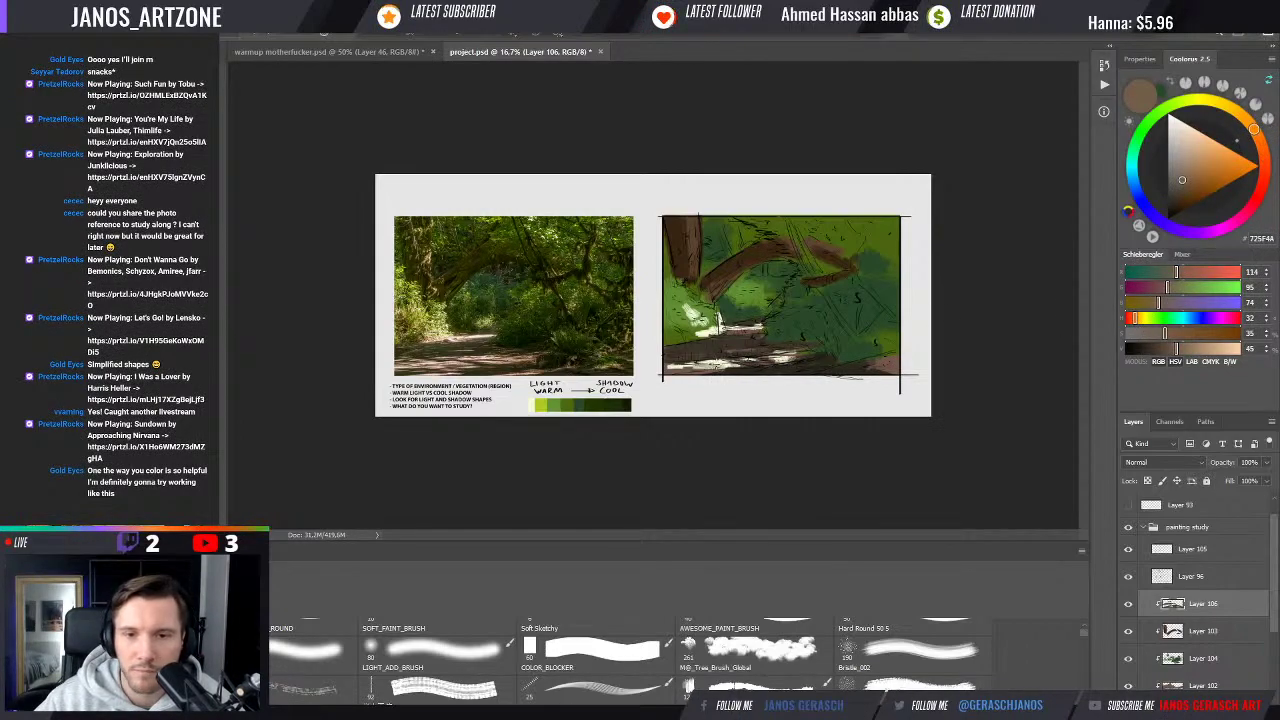
{"action": "left_click_drag", "start_coordinate": [747, 365], "coordinate": [712, 370]}
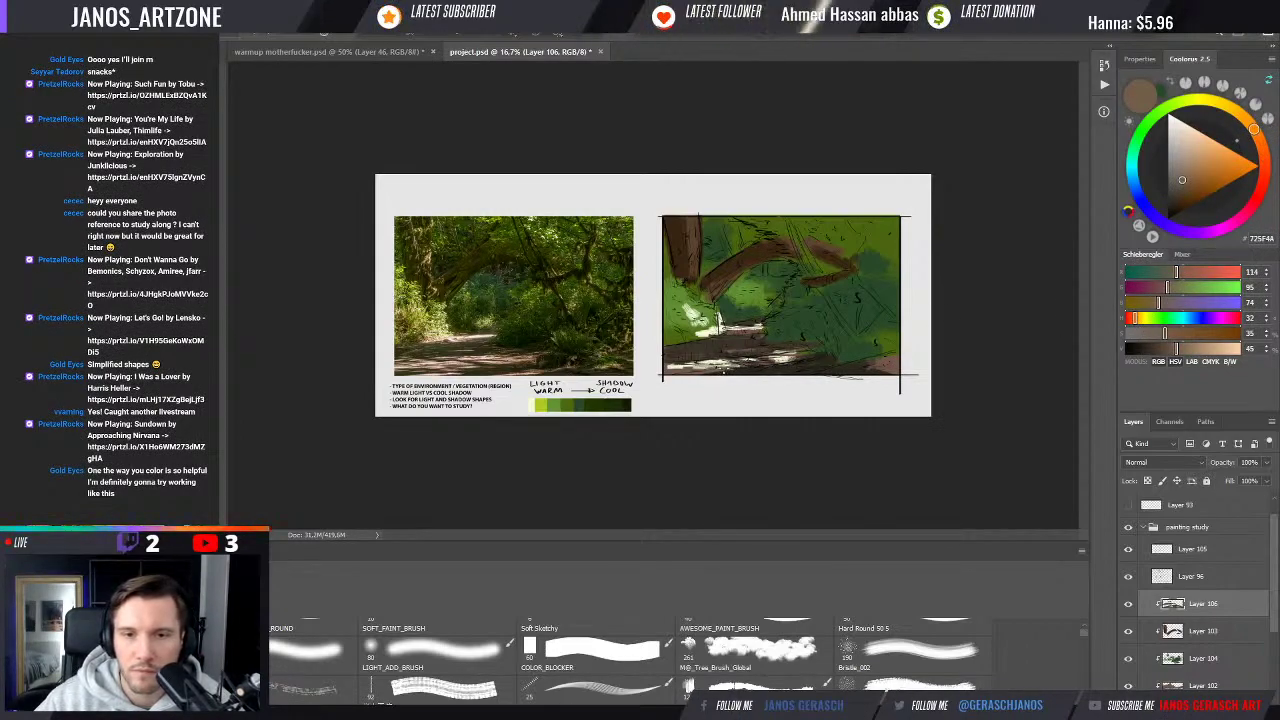
{"action": "left_click", "coordinate": [1193, 173]}
{"action": "left_click", "coordinate": [1259, 149]}
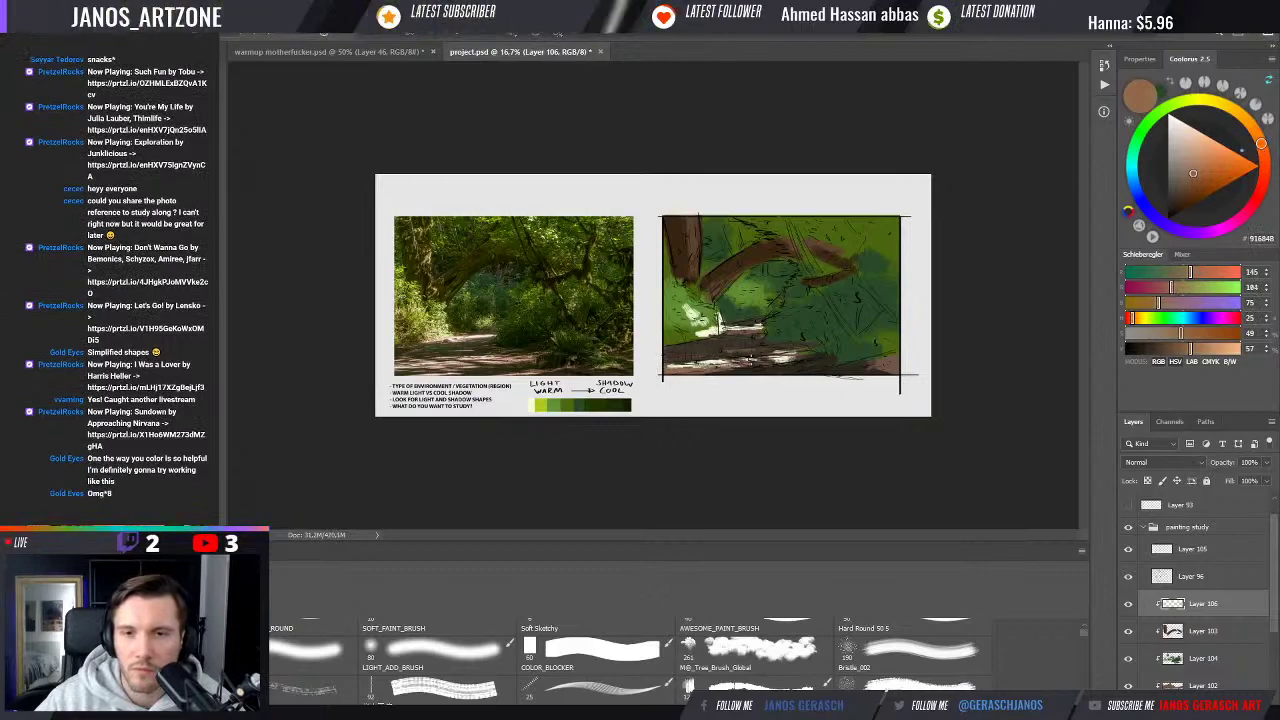
Sample greens and browns from the painting and paint a small dark brown branch stroke
{"action": "left_click", "coordinate": [751, 252], "text": "alt"}
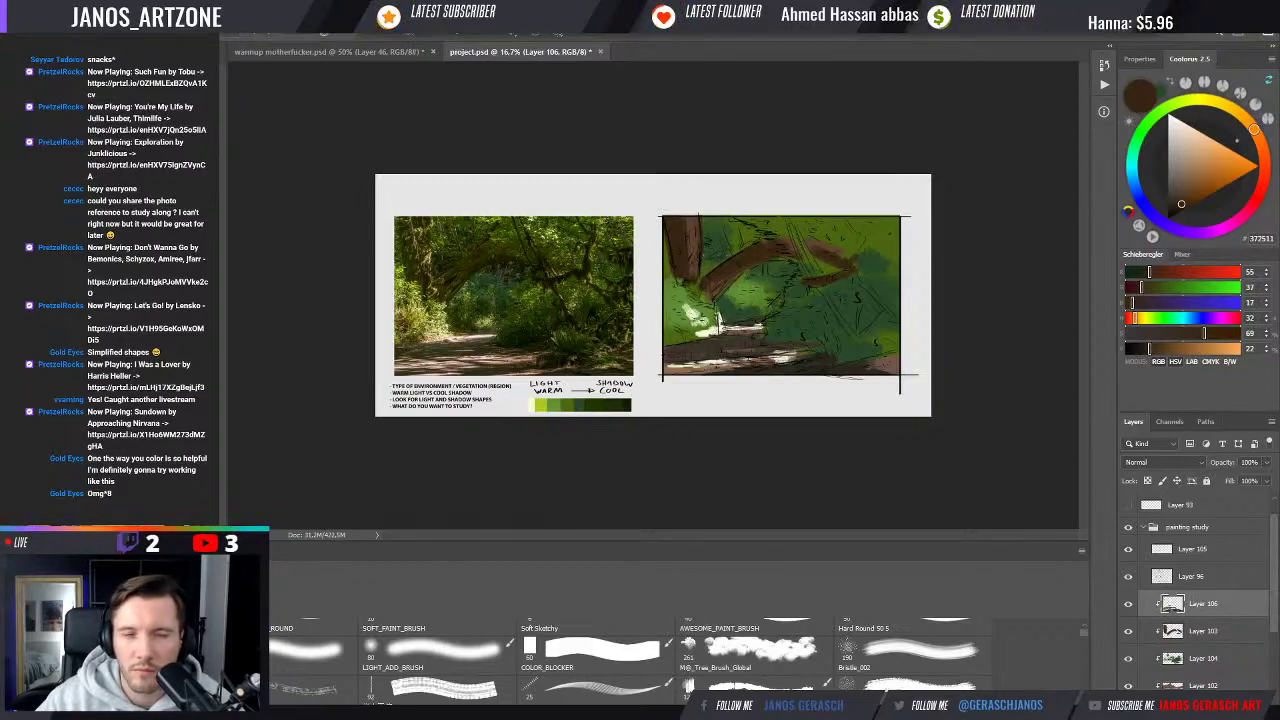
{"action": "left_click", "coordinate": [710, 305], "text": "alt"}
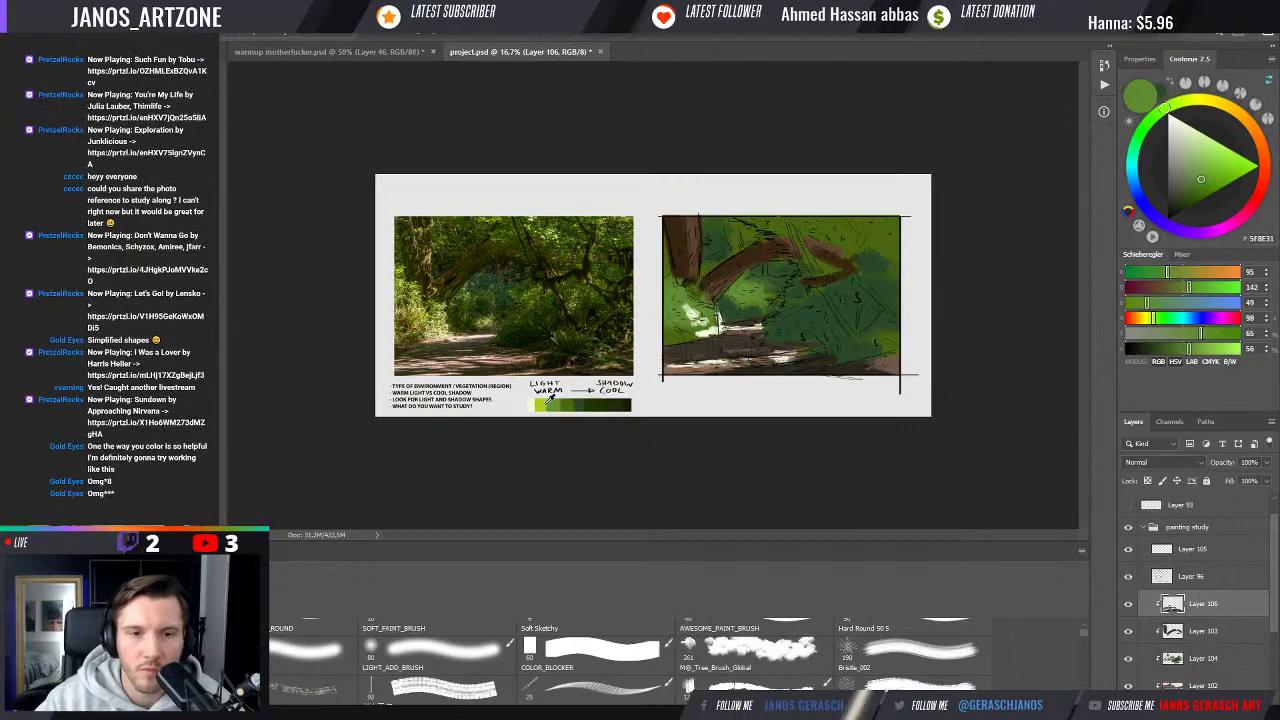
{"action": "left_click", "coordinate": [540, 404], "text": "alt"}
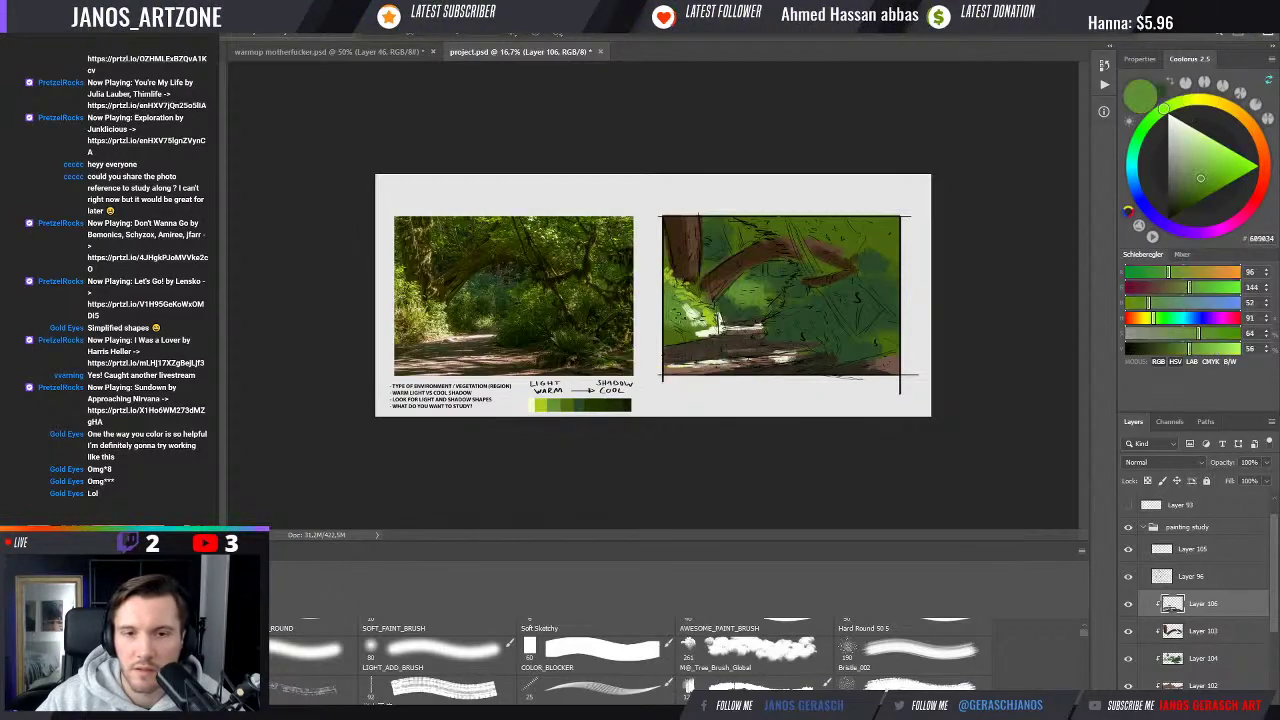
{"action": "left_click", "coordinate": [681, 310], "text": "alt"}
{"action": "left_click", "coordinate": [684, 311], "text": "alt"}
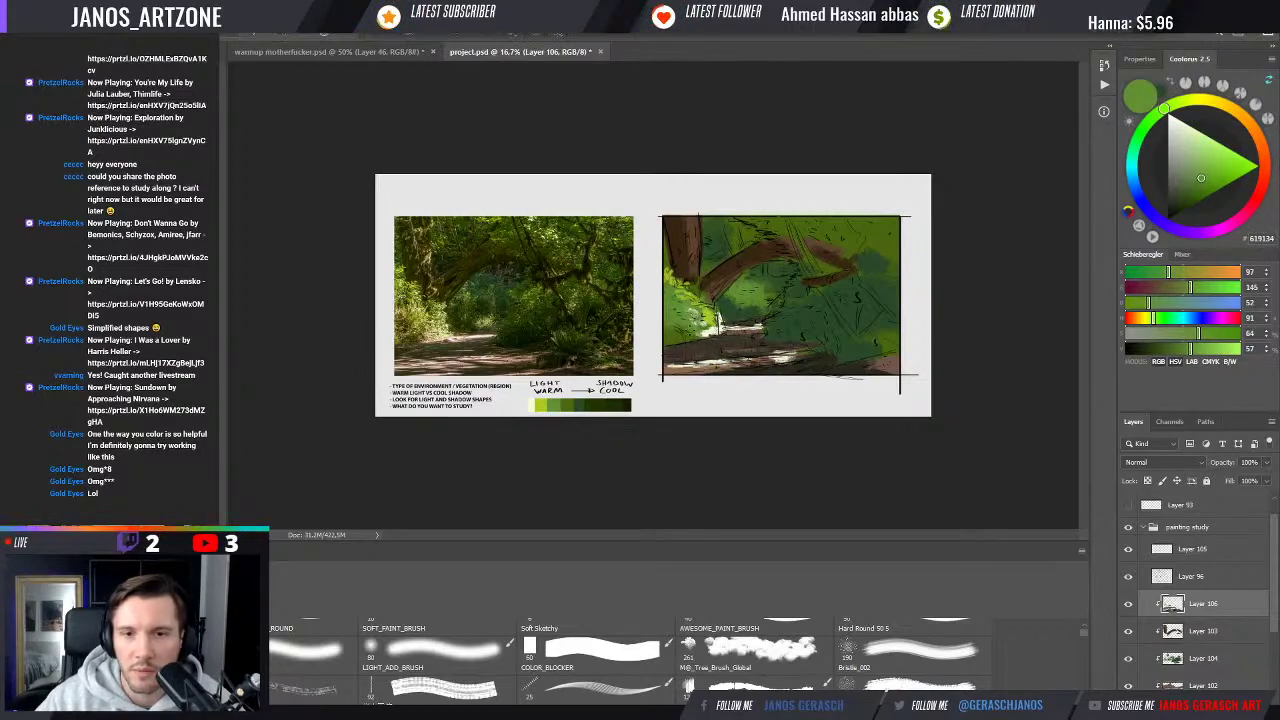
{"action": "left_click", "coordinate": [724, 330], "text": "alt"}
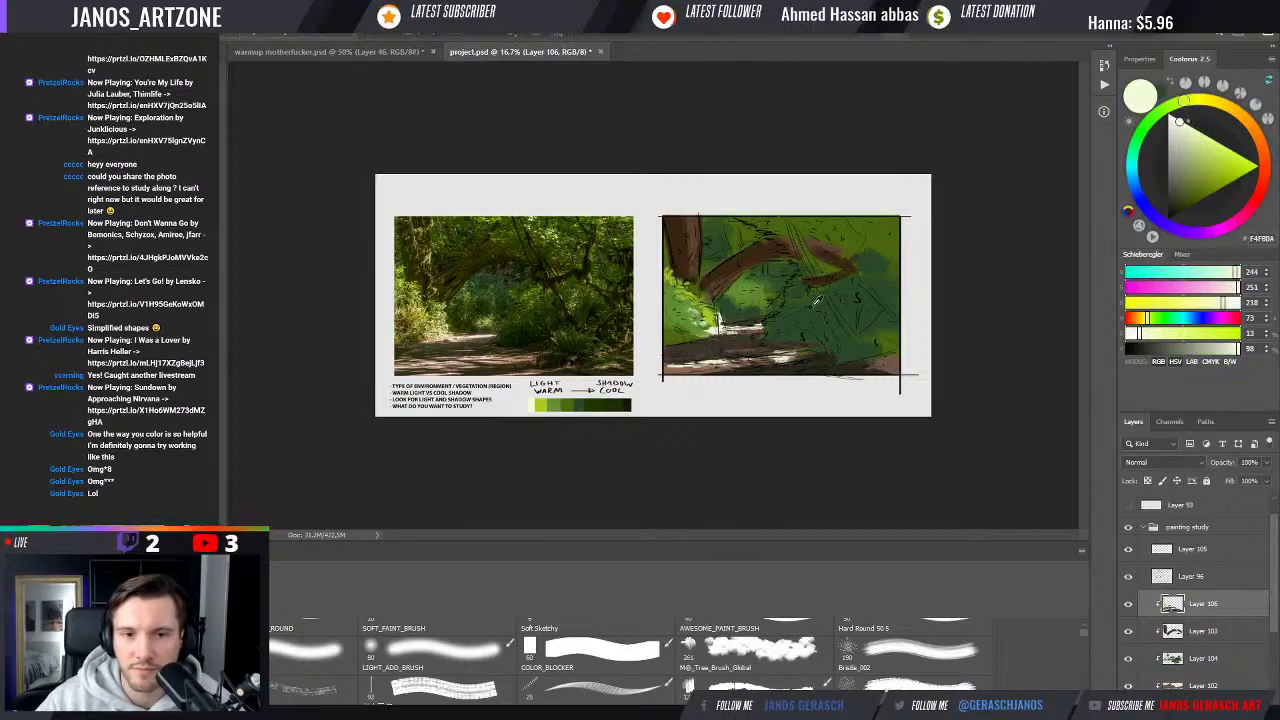
{"action": "left_click", "coordinate": [757, 255], "text": "alt"}
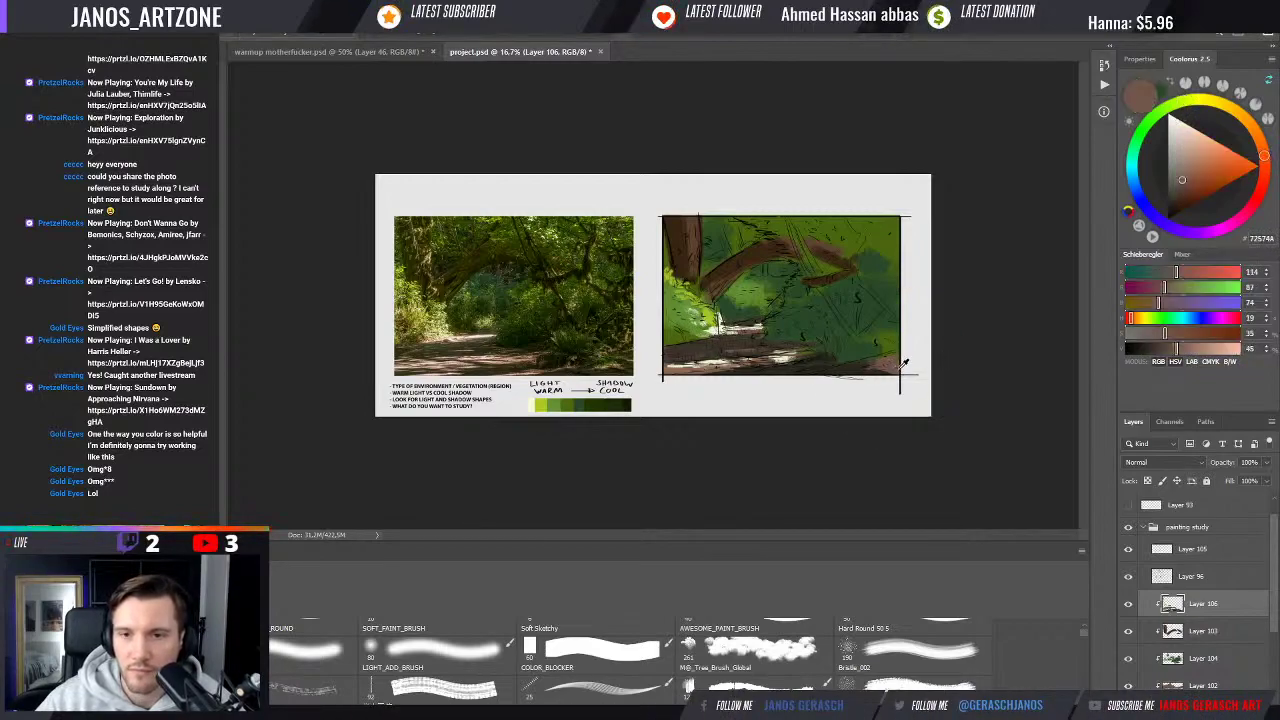
{"action": "left_click", "coordinate": [757, 255], "text": "alt"}
{"action": "left_click", "coordinate": [838, 270], "text": "alt"}
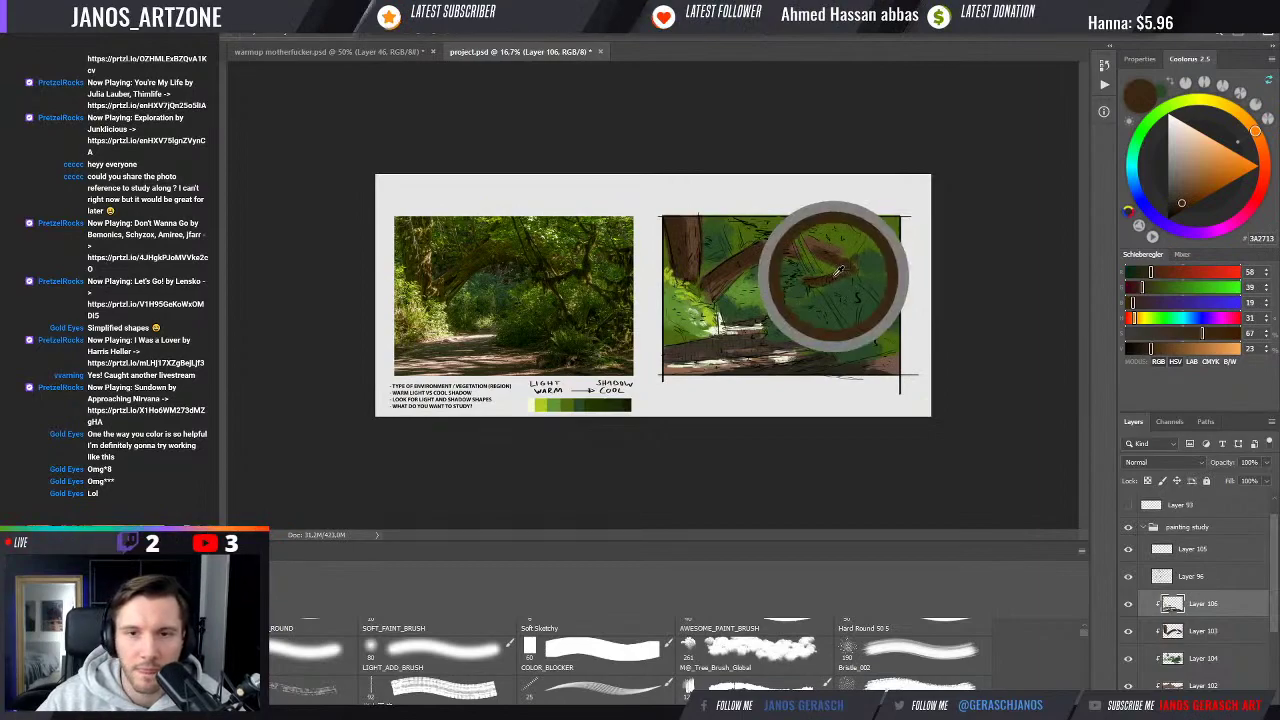
{"action": "left_click_drag", "start_coordinate": [838, 270], "coordinate": [834, 266]}
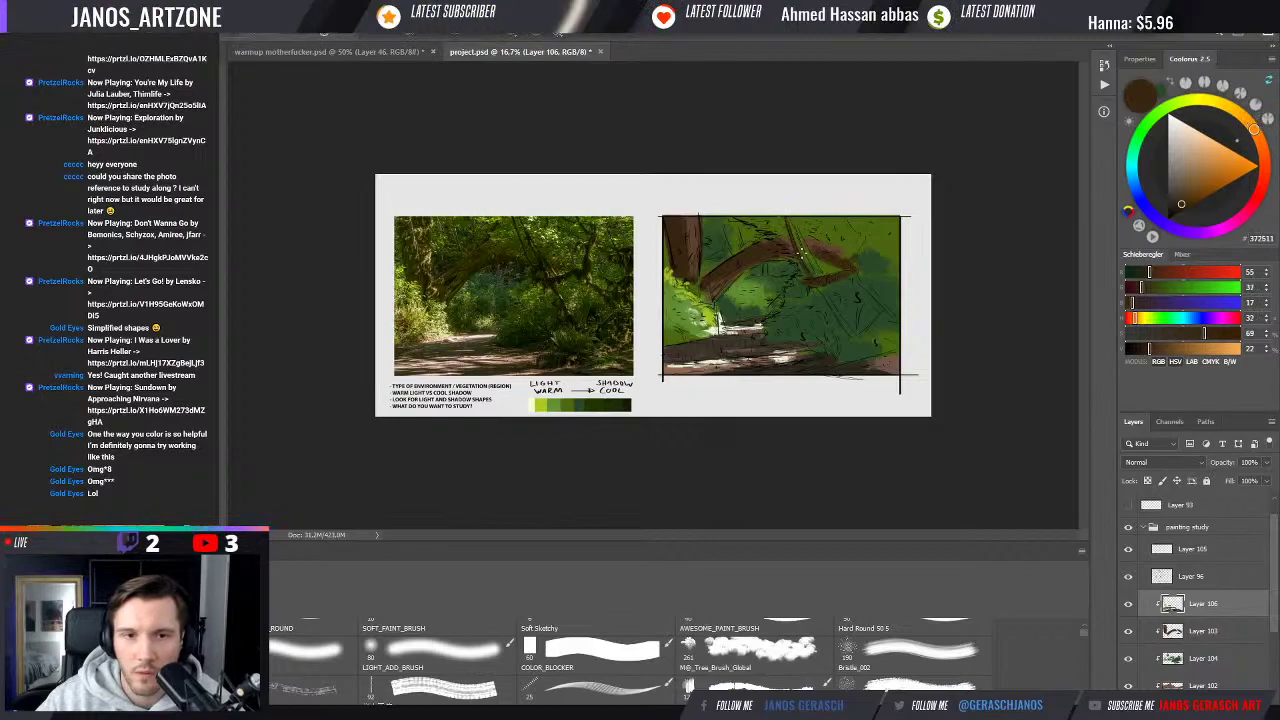
{"action": "left_click_drag", "start_coordinate": [820, 274], "coordinate": [802, 242]}
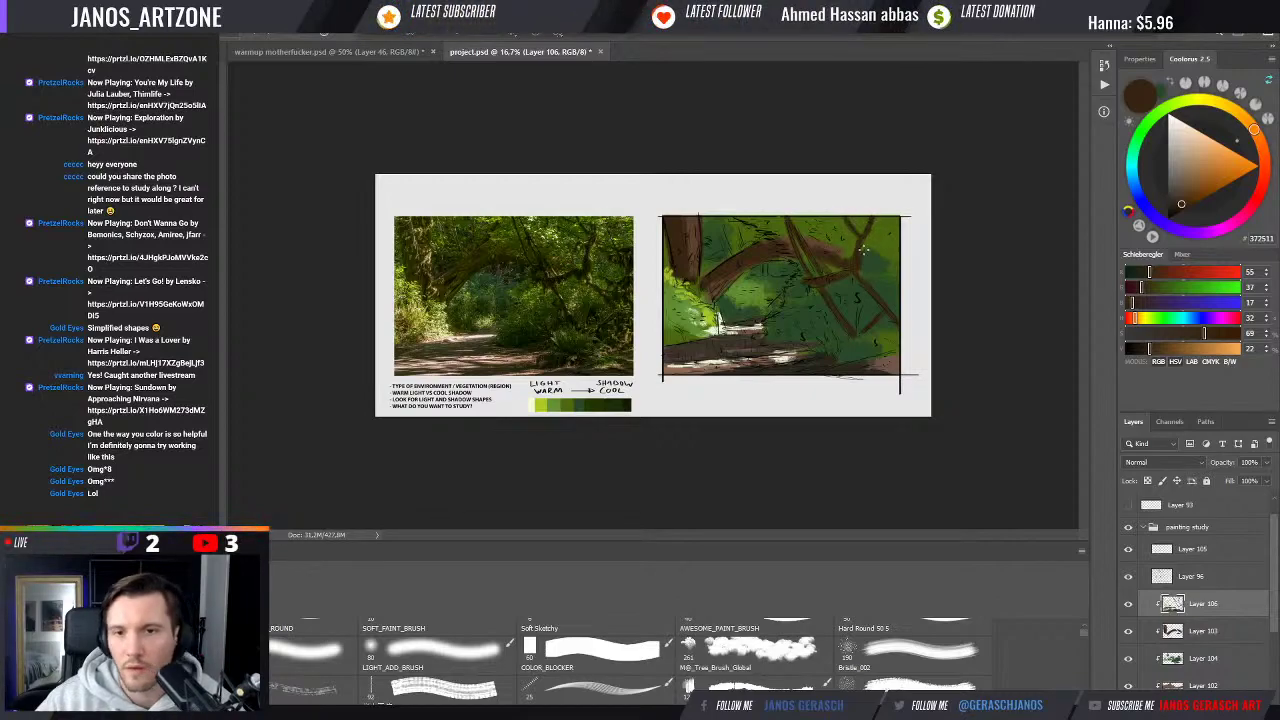
Zoom in to 25% and darken the brown almost to black
{"action": "key", "text": "ctrl+plus"}
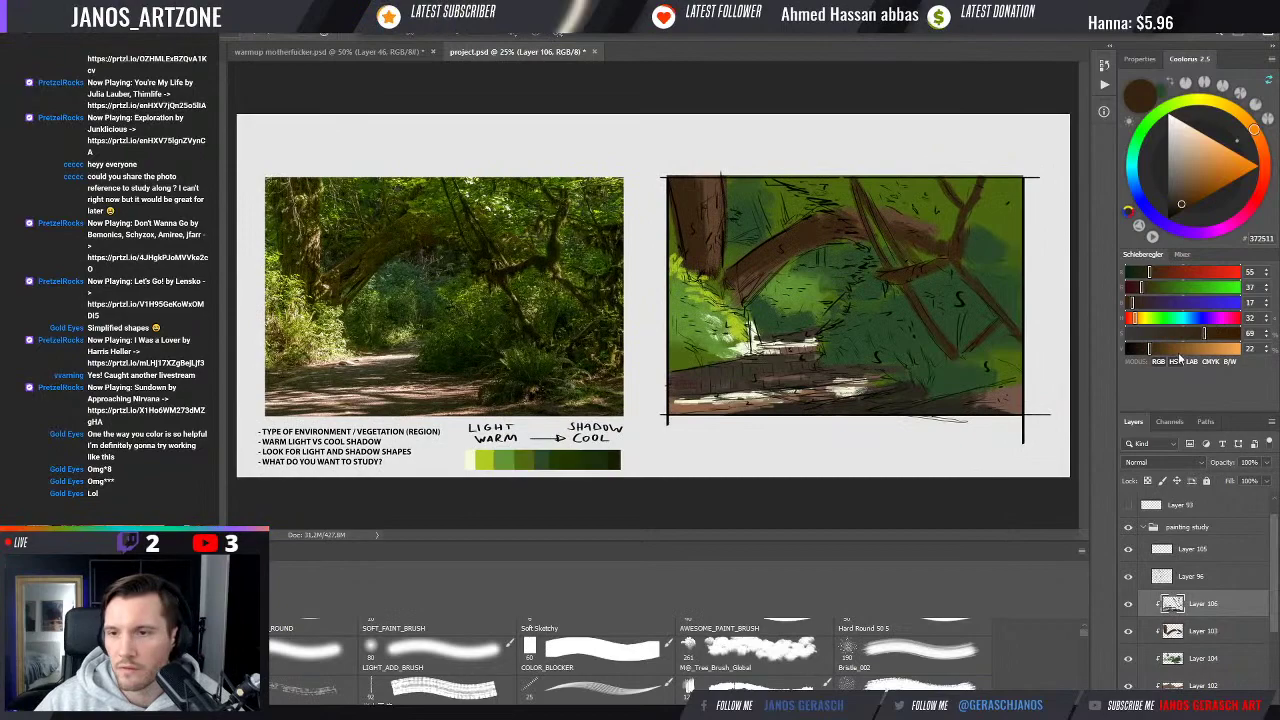
{"action": "left_click", "coordinate": [1136, 350]}
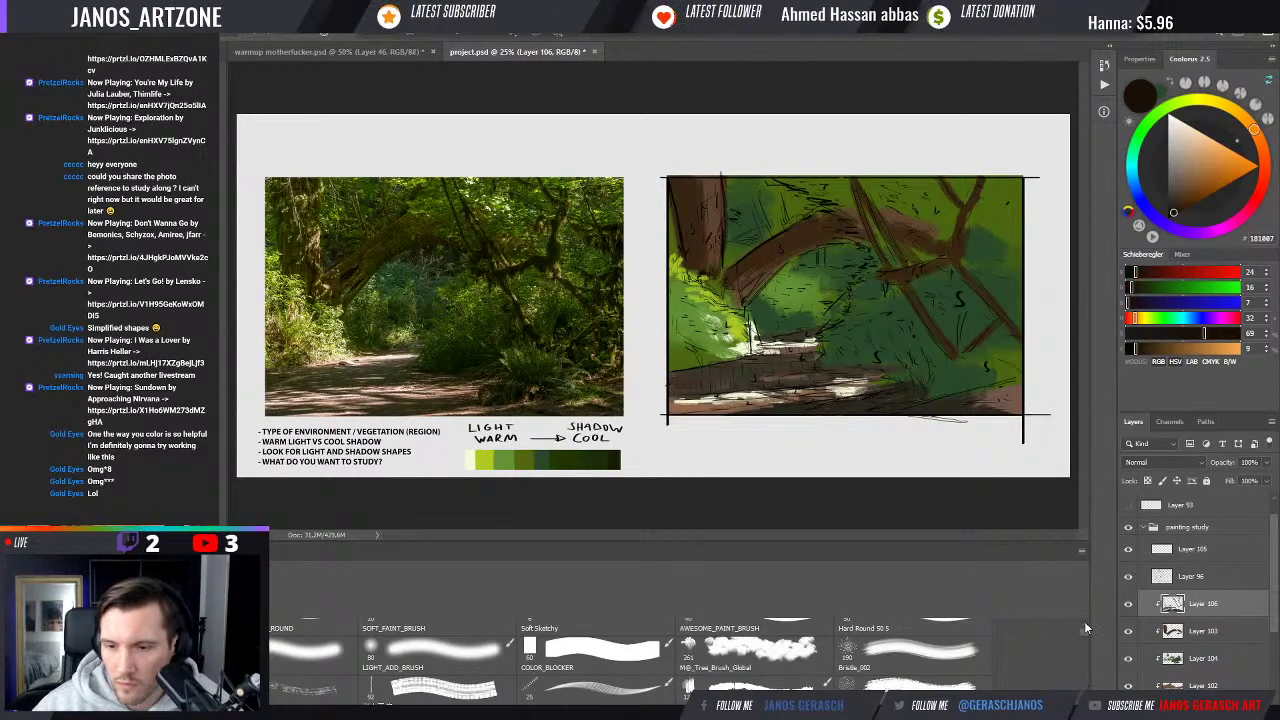
{"action": "scroll", "coordinate": [1084, 622], "scroll_direction": "up", "scroll_amount": 1}
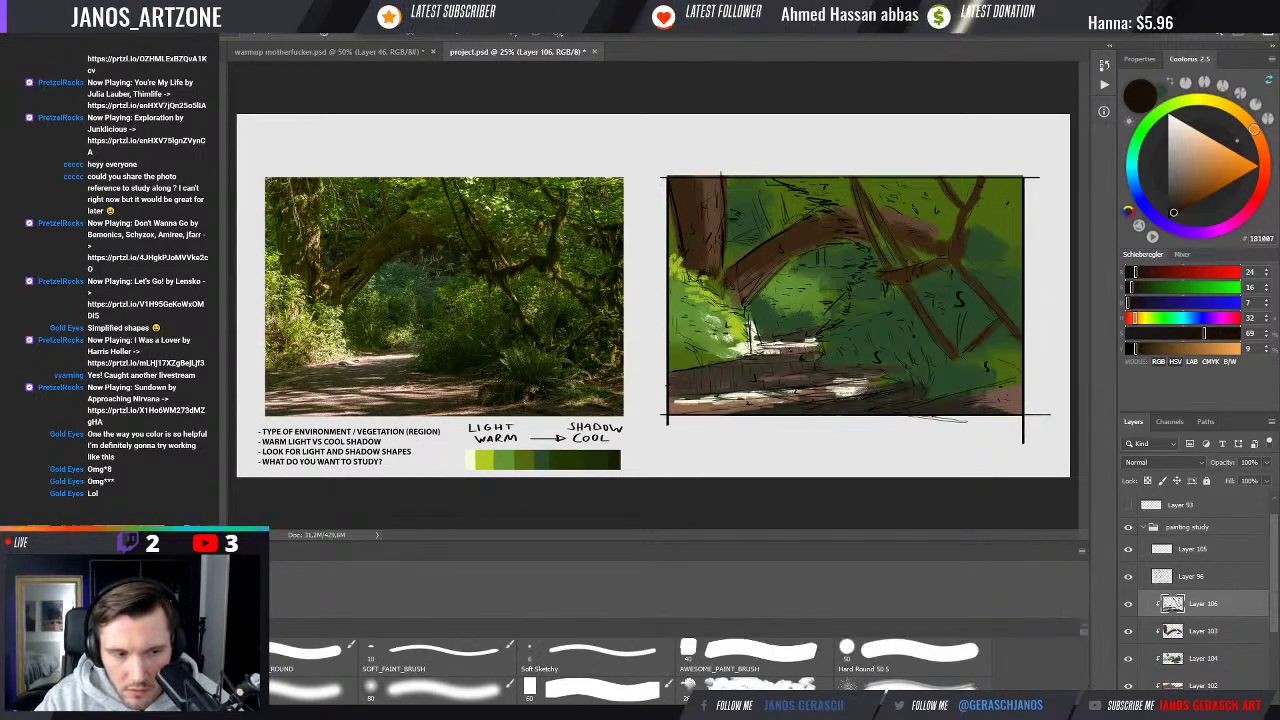
{"action": "scroll", "coordinate": [985, 665], "scroll_direction": "down", "scroll_amount": 2}
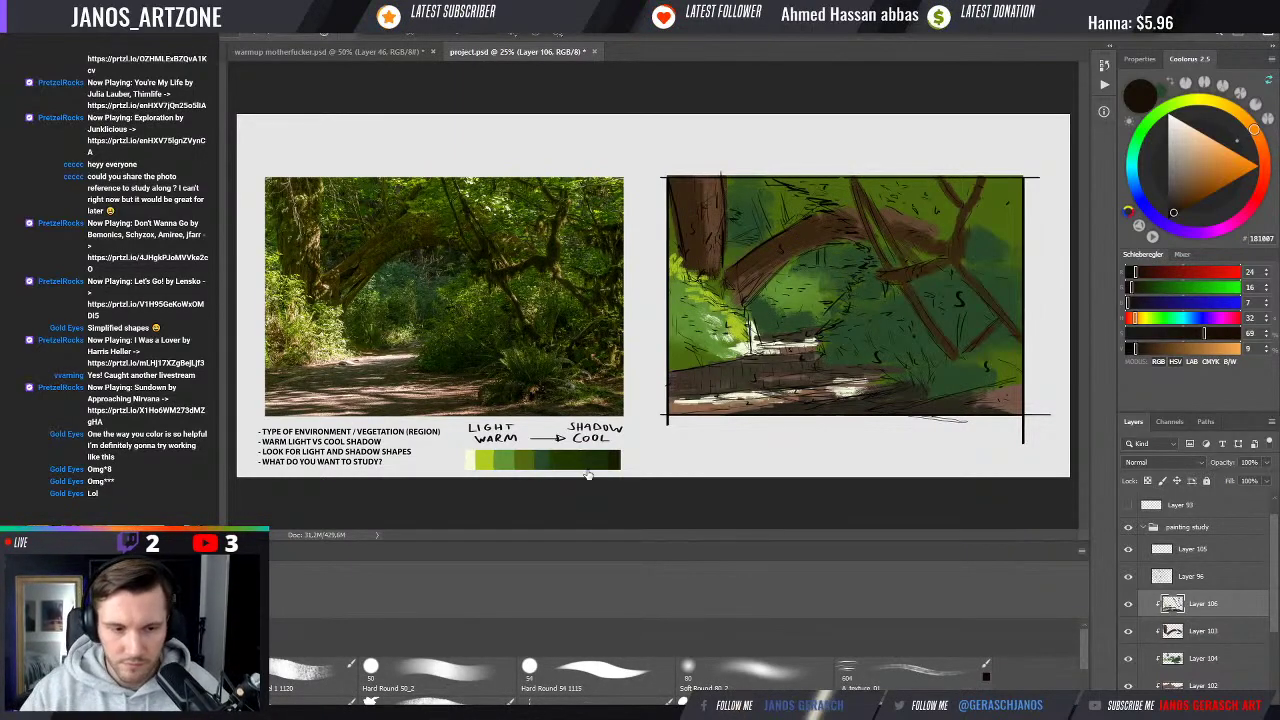
{"action": "scroll", "coordinate": [1085, 658], "scroll_direction": "down", "scroll_amount": 3}
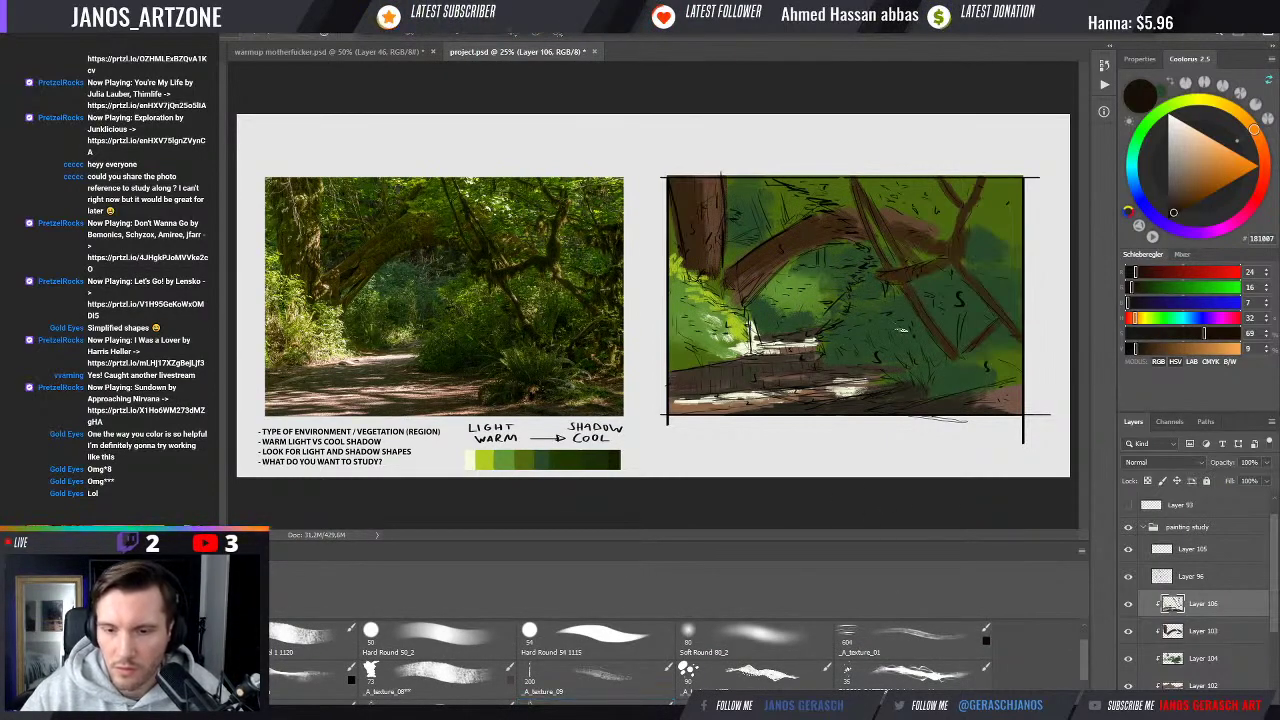
{"action": "scroll", "coordinate": [1086, 660], "scroll_direction": "down", "scroll_amount": 2}
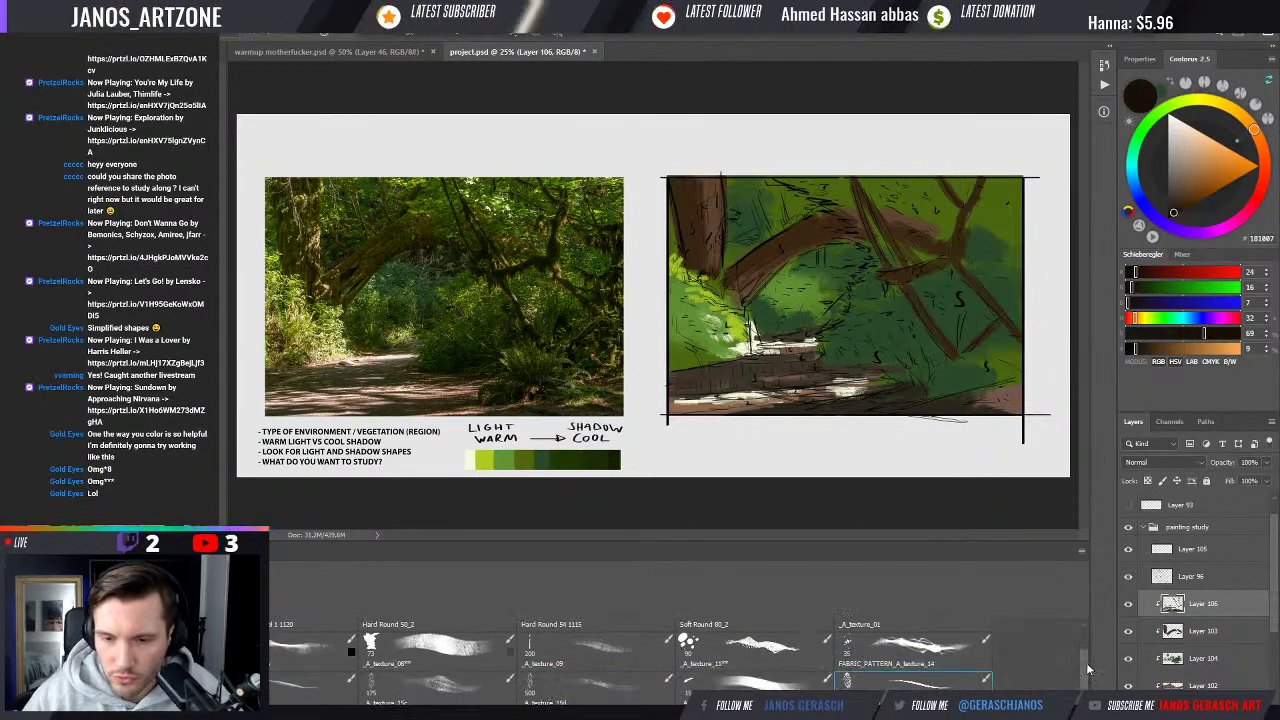
{"action": "scroll", "coordinate": [1088, 668], "scroll_direction": "up", "scroll_amount": 1}
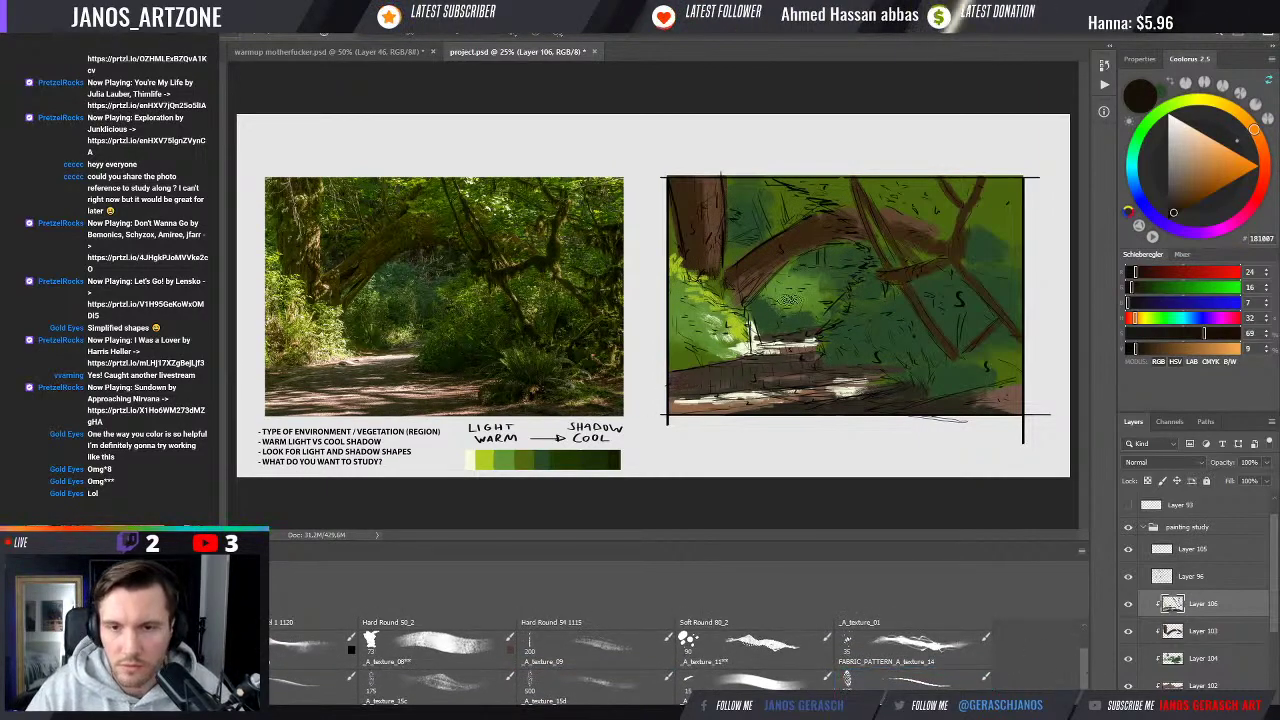
{"action": "scroll", "coordinate": [1084, 654], "scroll_direction": "up", "scroll_amount": 2}
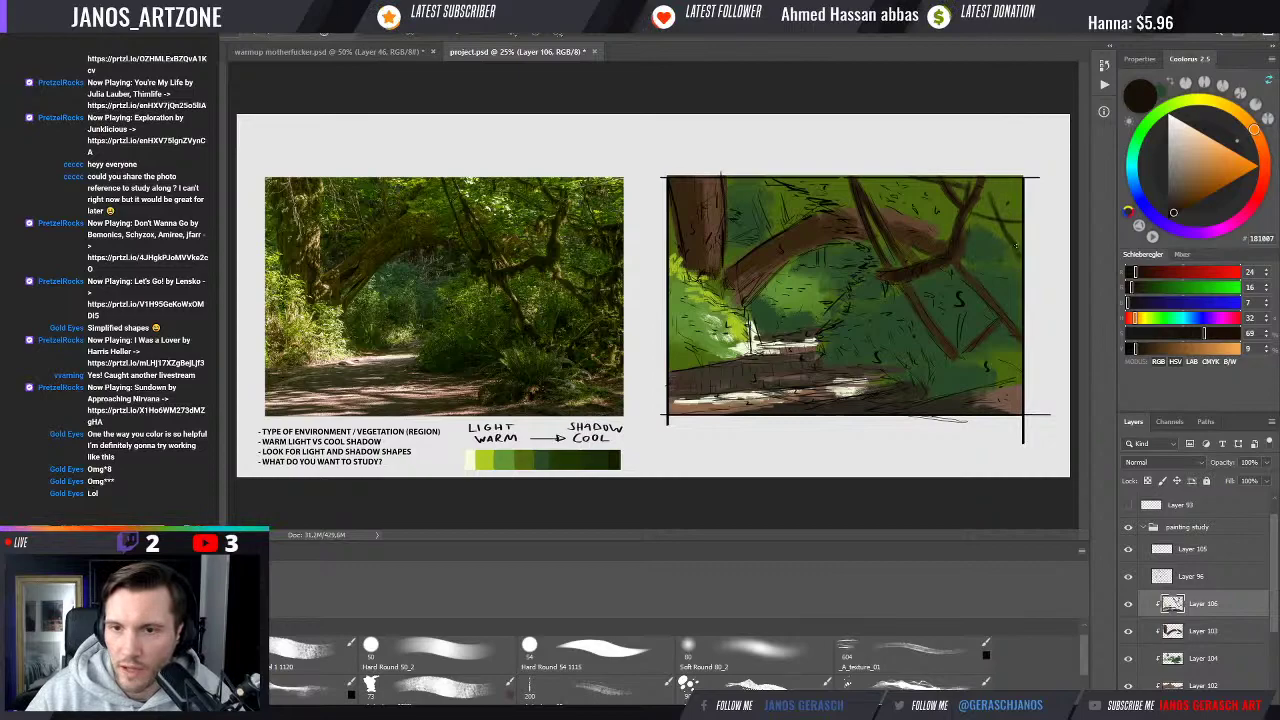
Paint a dark upper-right branch stroke and switch to the Hard Round 54 brush
{"action": "left_click_drag", "start_coordinate": [1020, 228], "coordinate": [998, 272]}
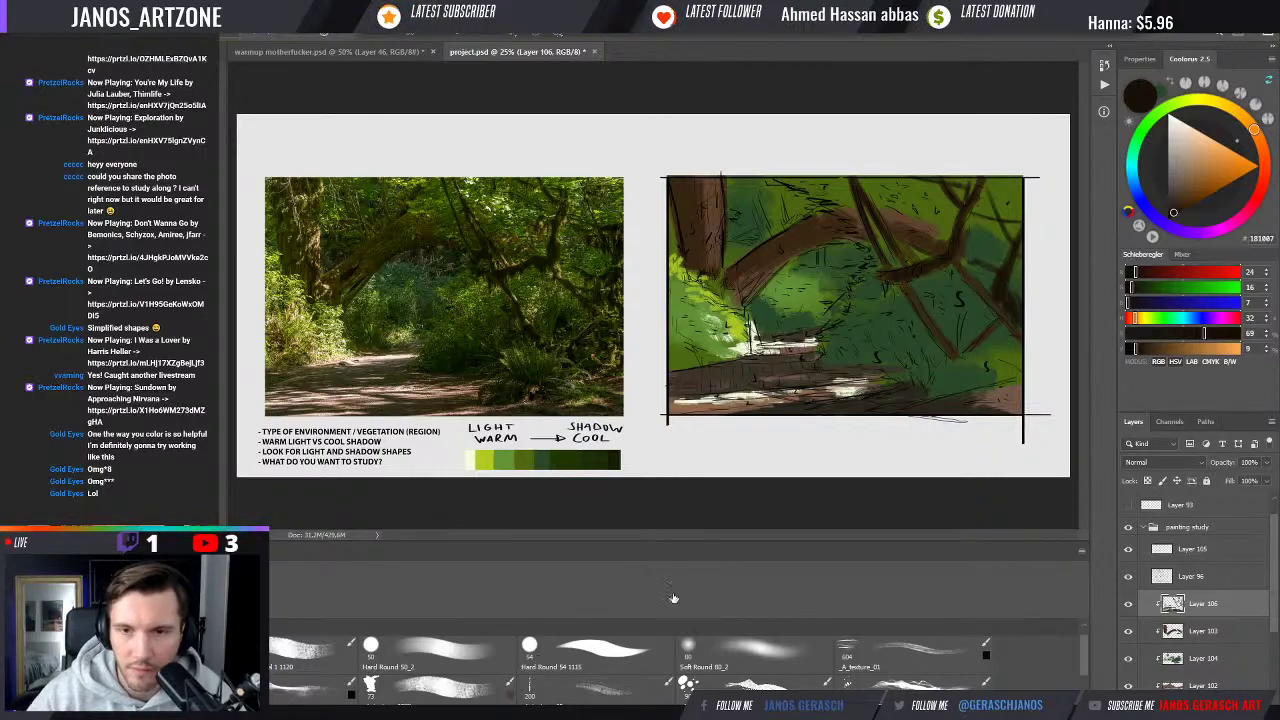
{"action": "left_click", "coordinate": [590, 652]}
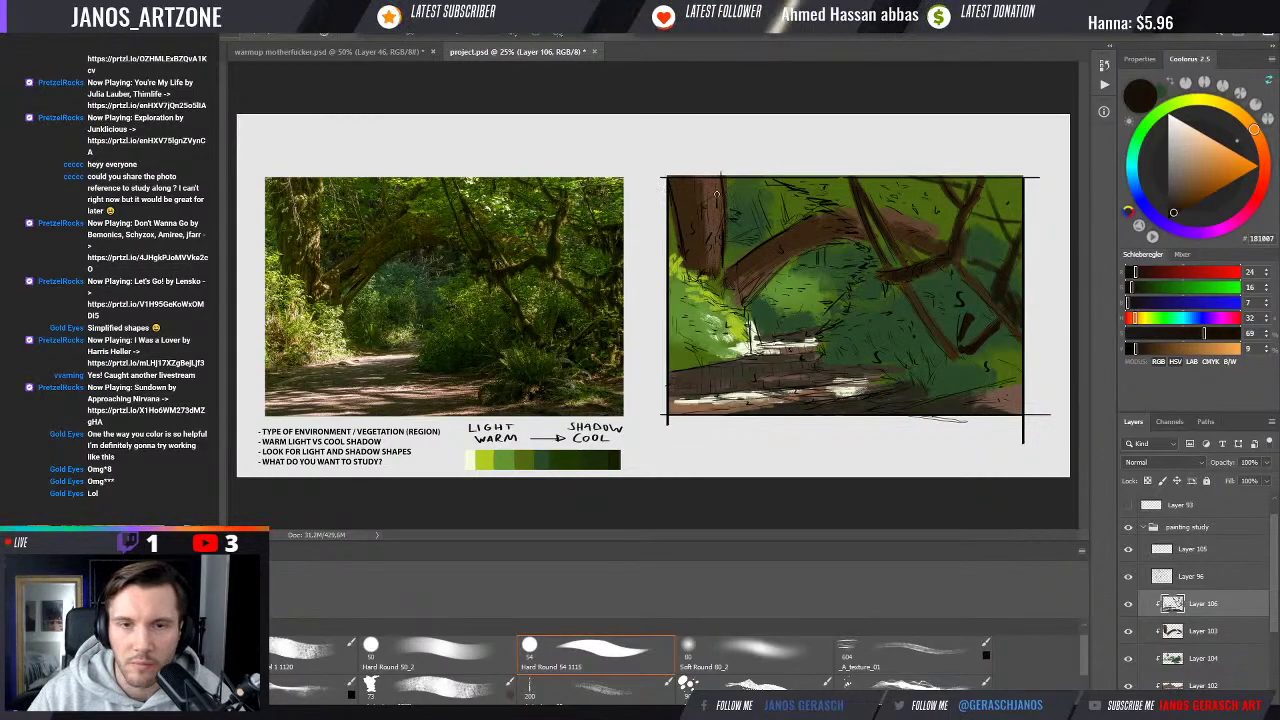
Shrink the brush, dab light yellow-green into the left and upper-left foliage, then resample branch colours
{"action": "key", "text": "bracketleft"}
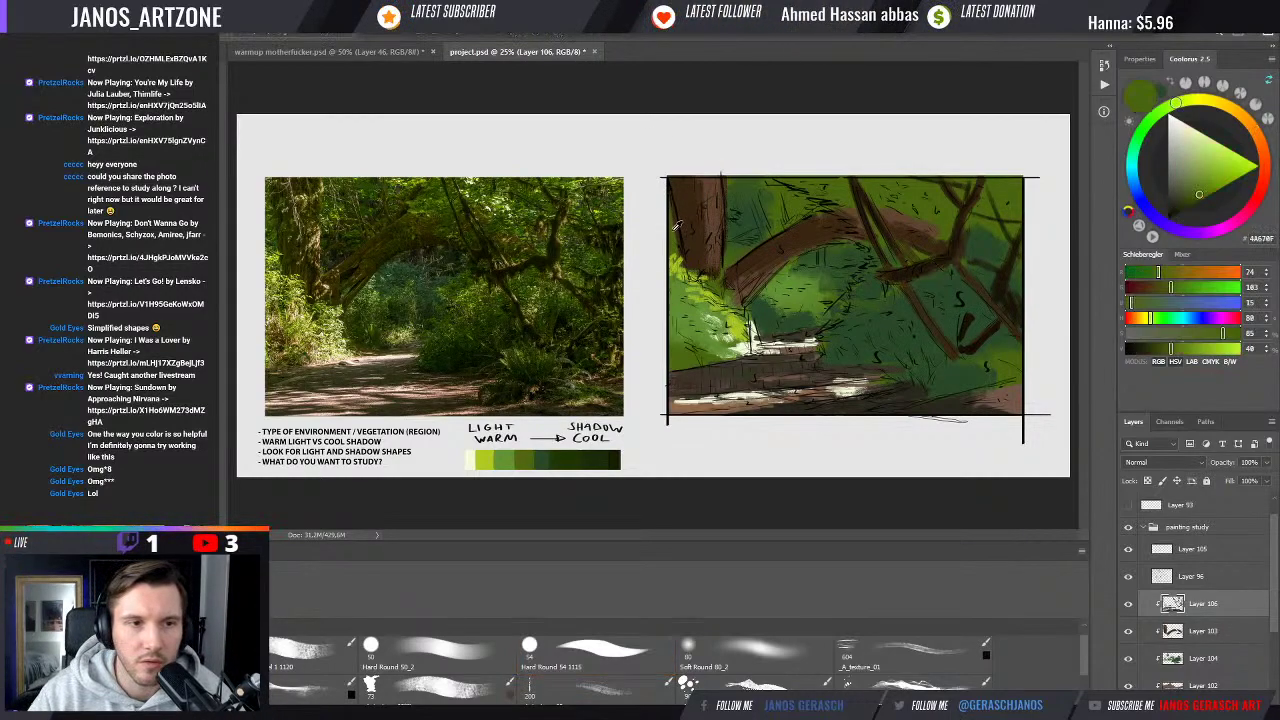
{"action": "left_click", "coordinate": [678, 220], "text": "alt"}
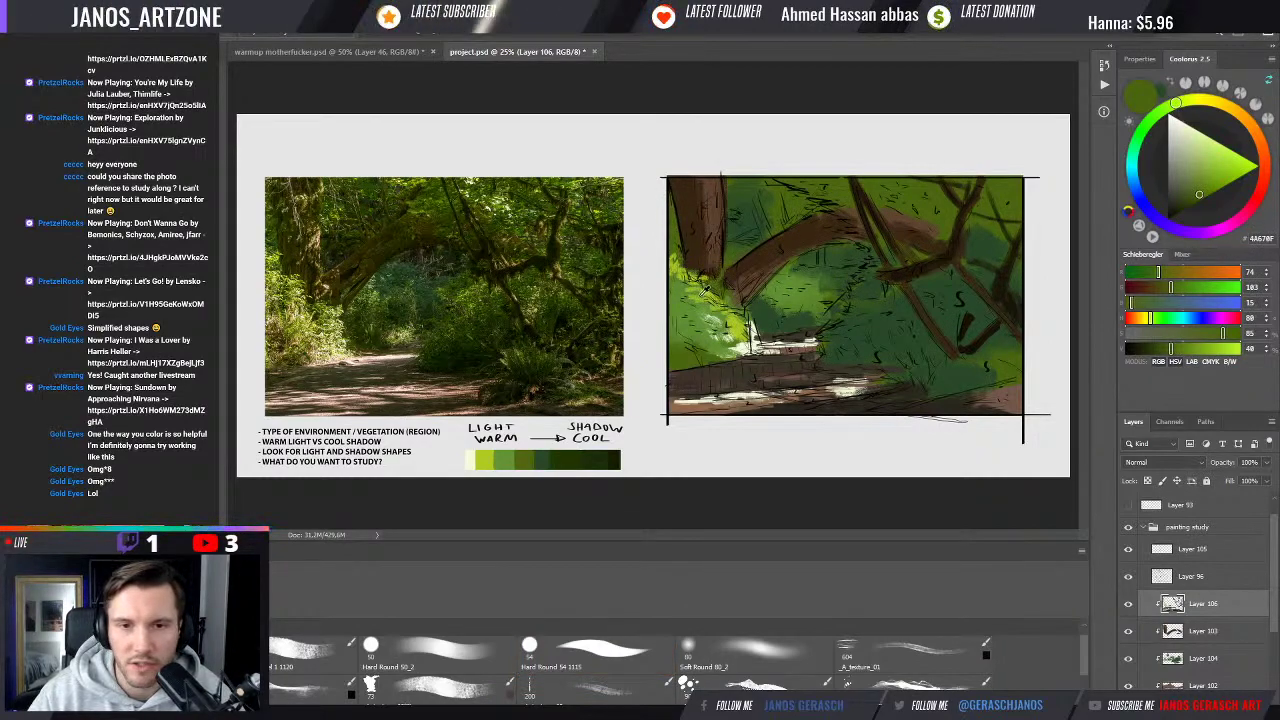
{"action": "left_click", "coordinate": [709, 301], "text": "alt"}
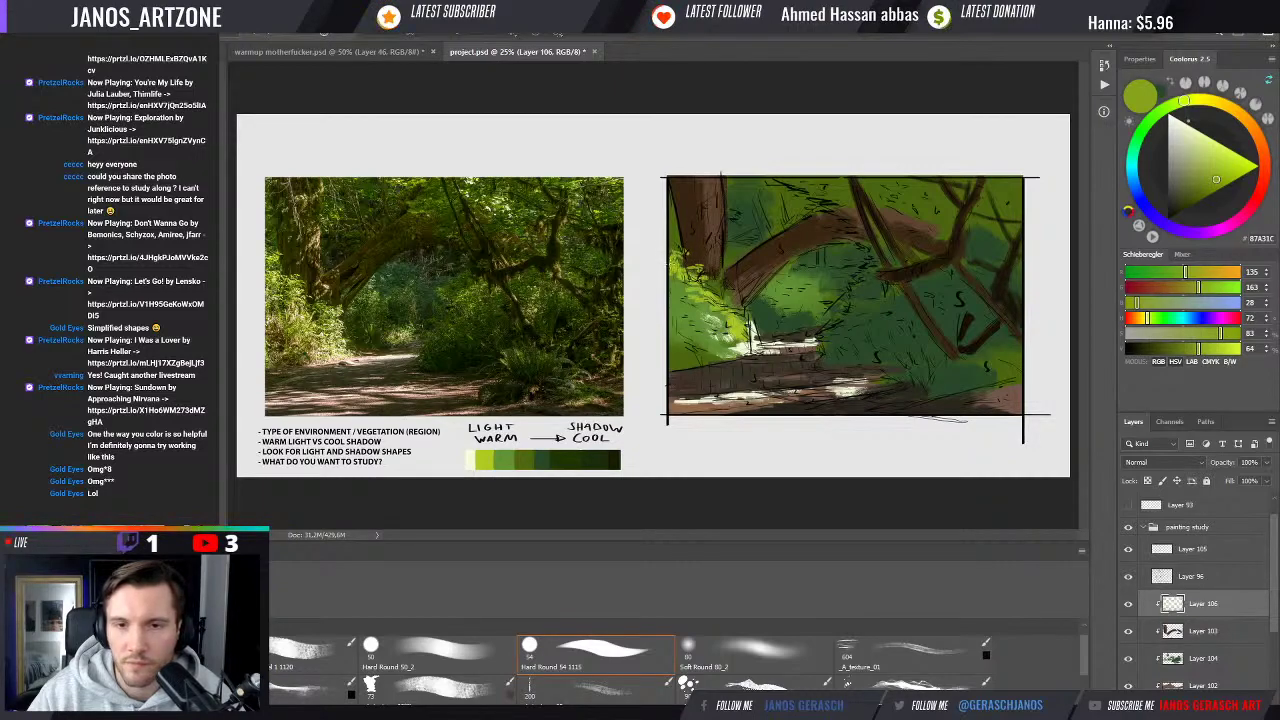
{"action": "left_click", "coordinate": [672, 267]}
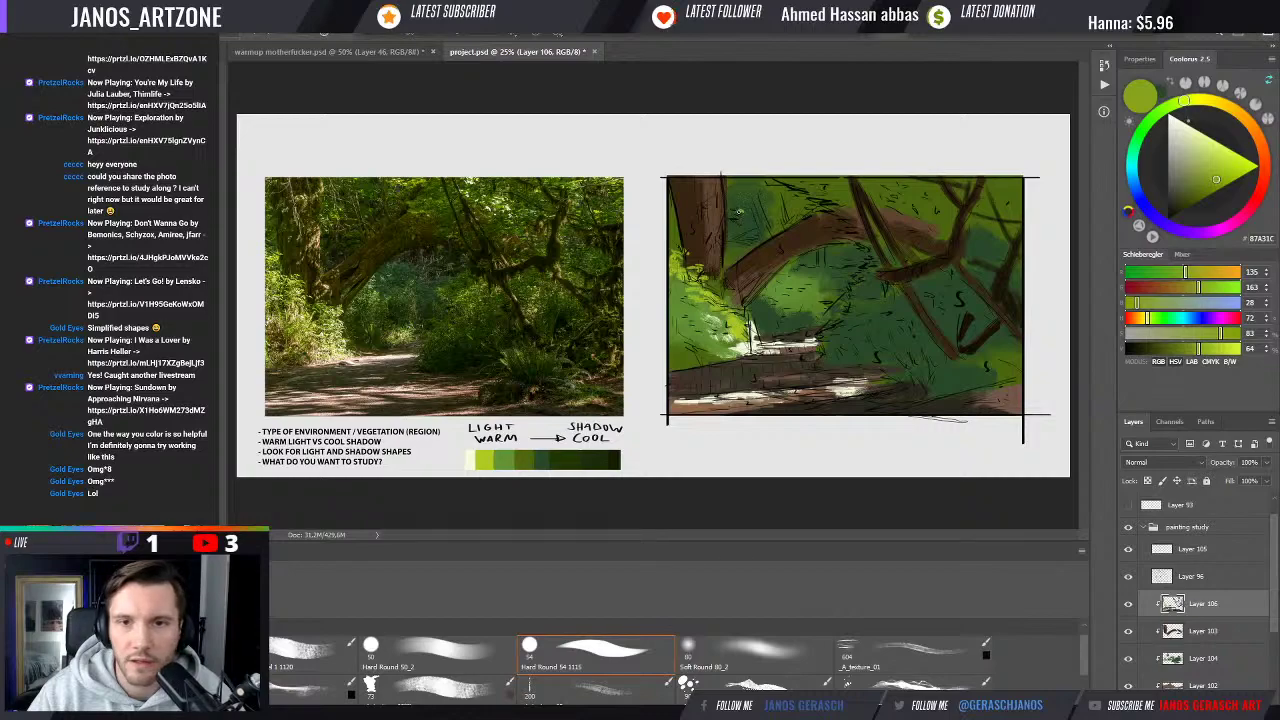
{"action": "left_click", "coordinate": [733, 209]}
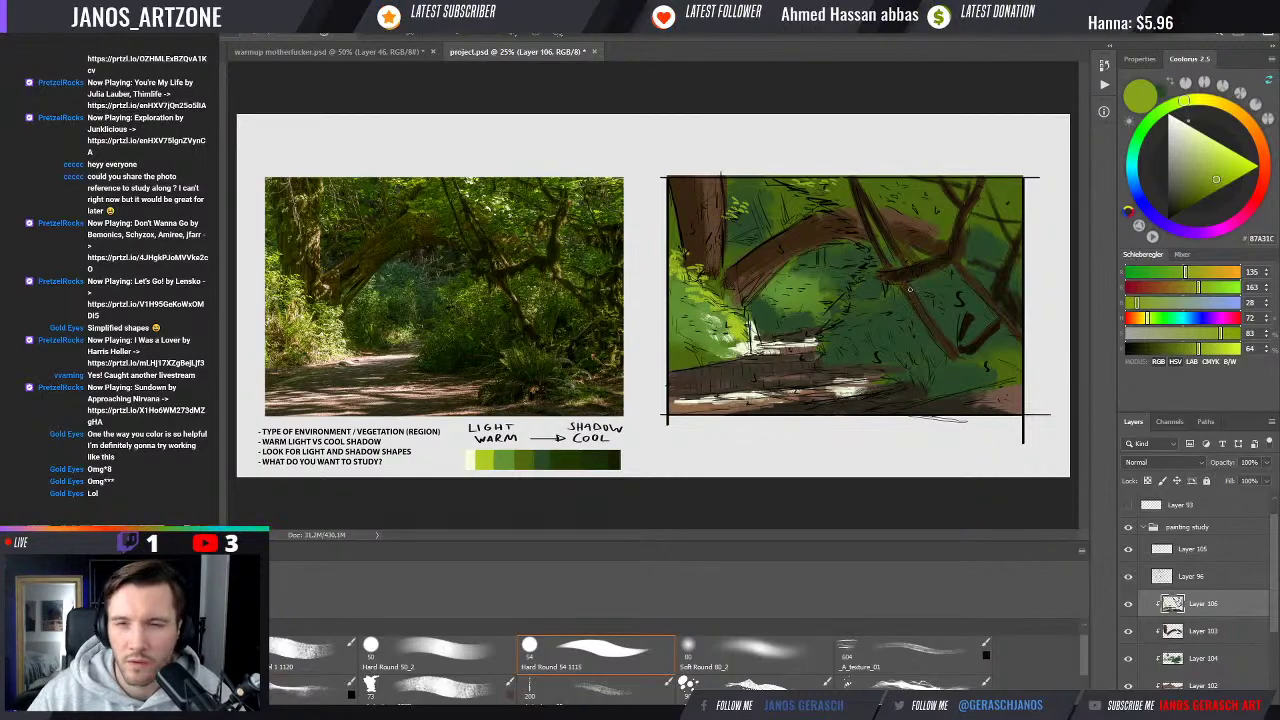
{"action": "left_click", "coordinate": [833, 202], "text": "alt"}
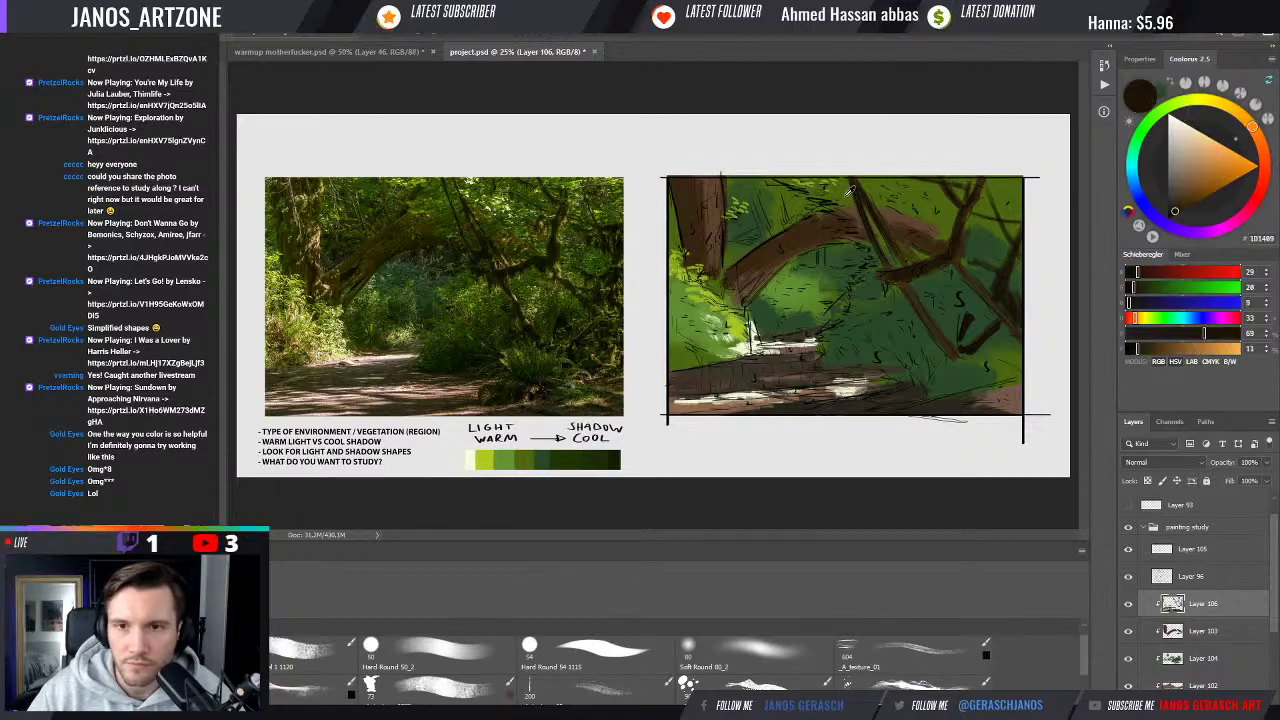
{"action": "left_click", "coordinate": [842, 200], "text": "alt"}
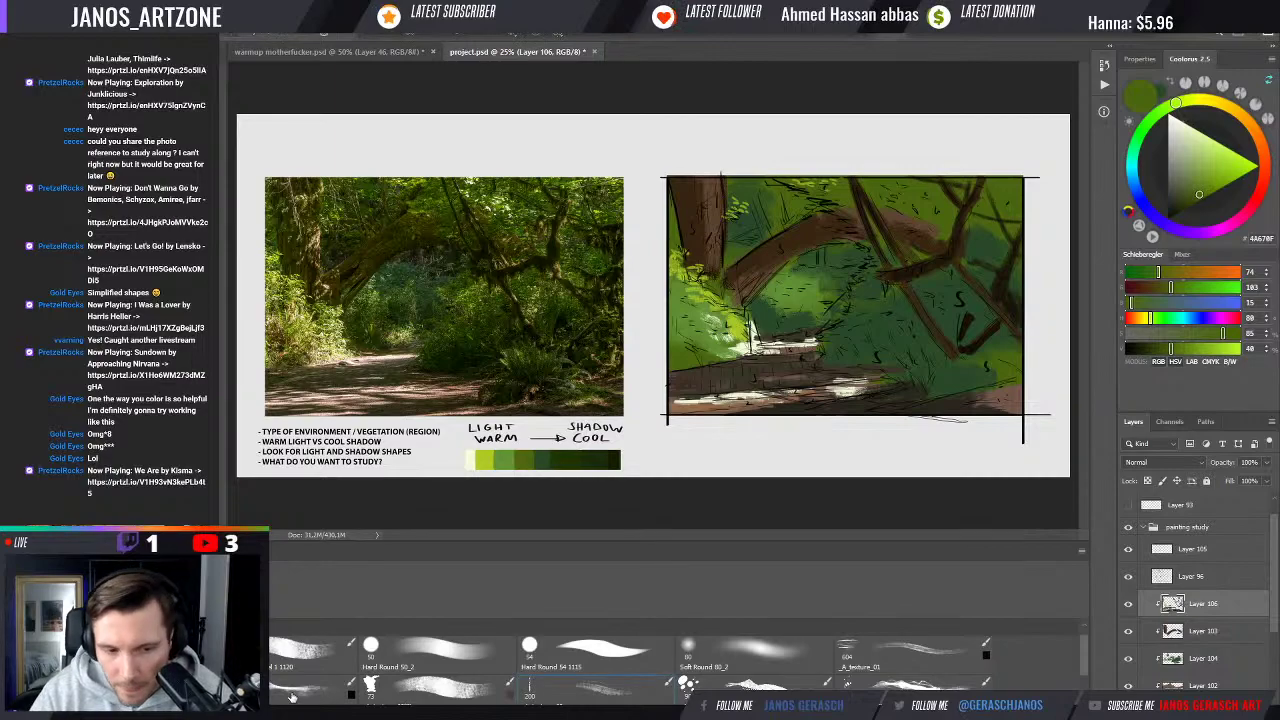
Reset colours, sample several browns from the canvas, and dab a small brown mark
{"action": "key", "text": "d"}
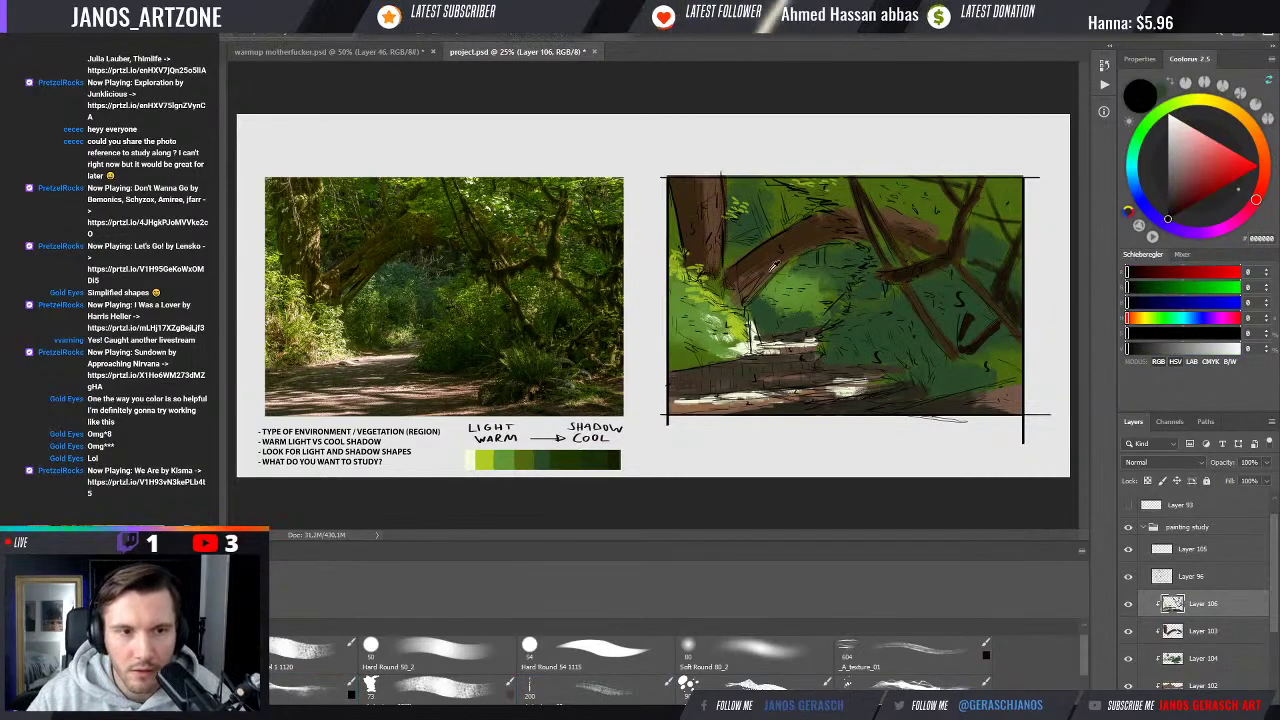
{"action": "left_click", "coordinate": [792, 355], "text": "alt"}
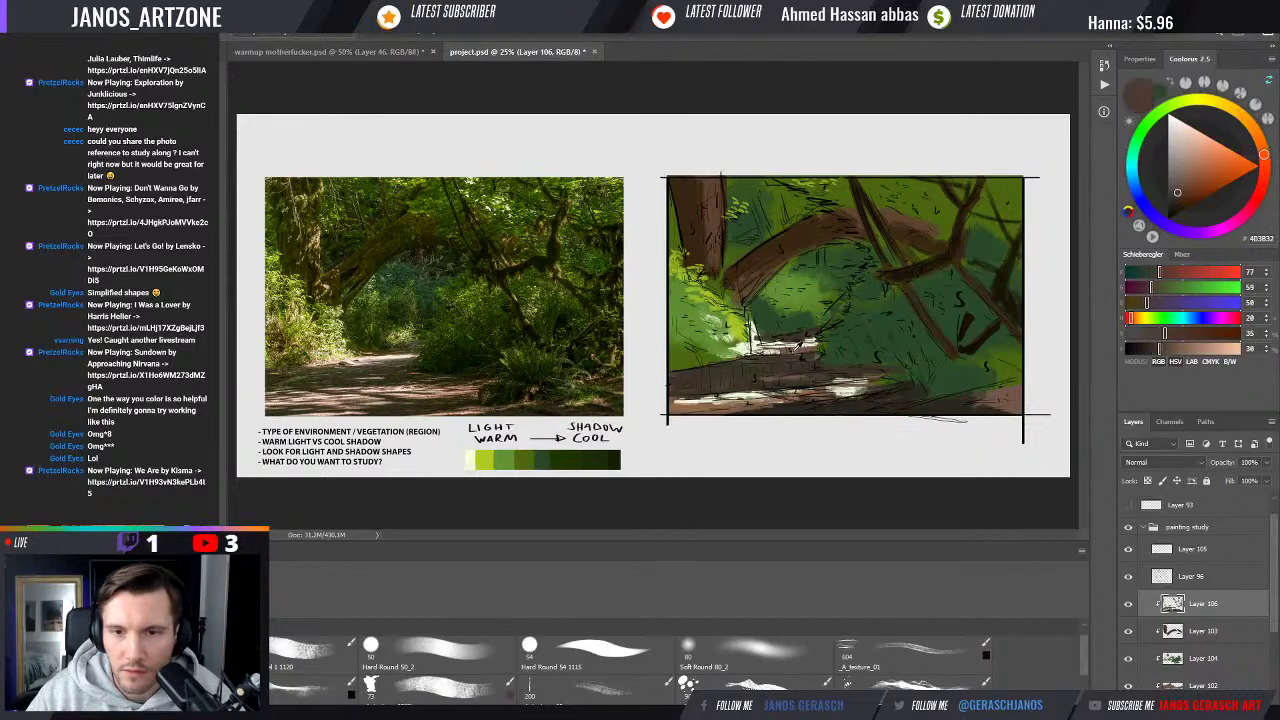
{"action": "left_click", "coordinate": [792, 350], "text": "alt"}
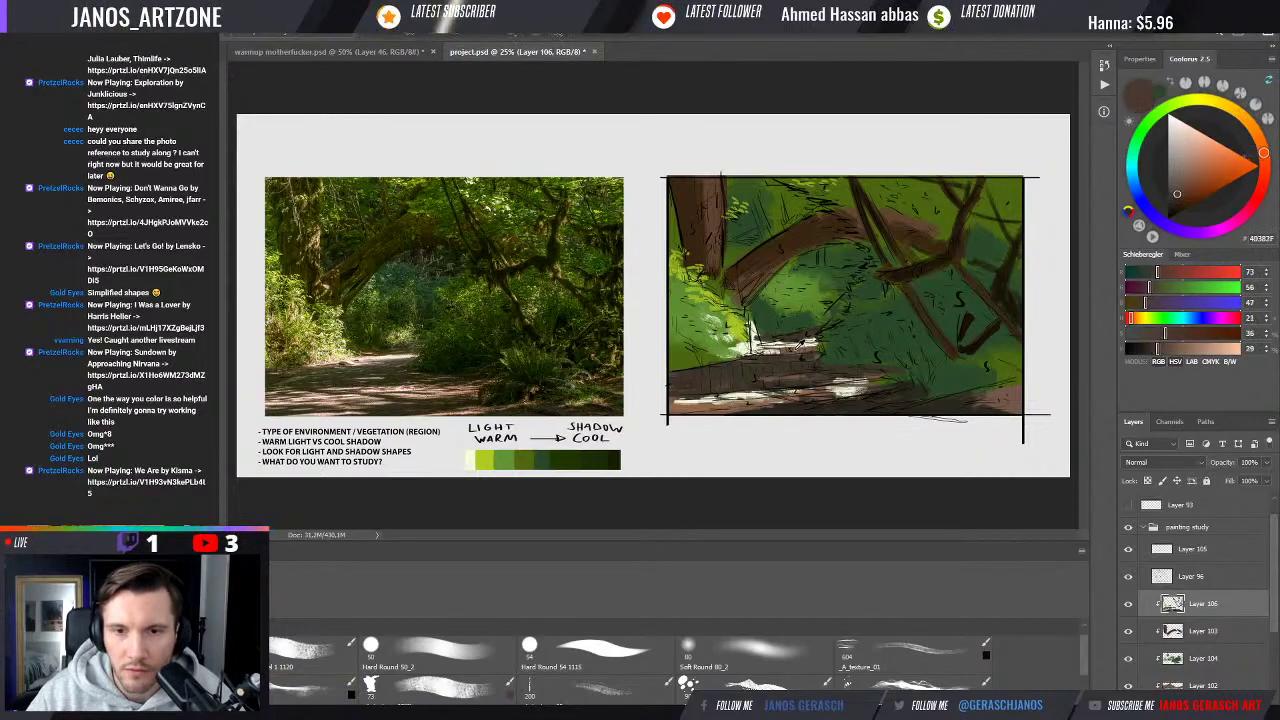
{"action": "left_click", "coordinate": [746, 398], "text": "alt"}
{"action": "left_click", "coordinate": [741, 400], "text": "alt"}
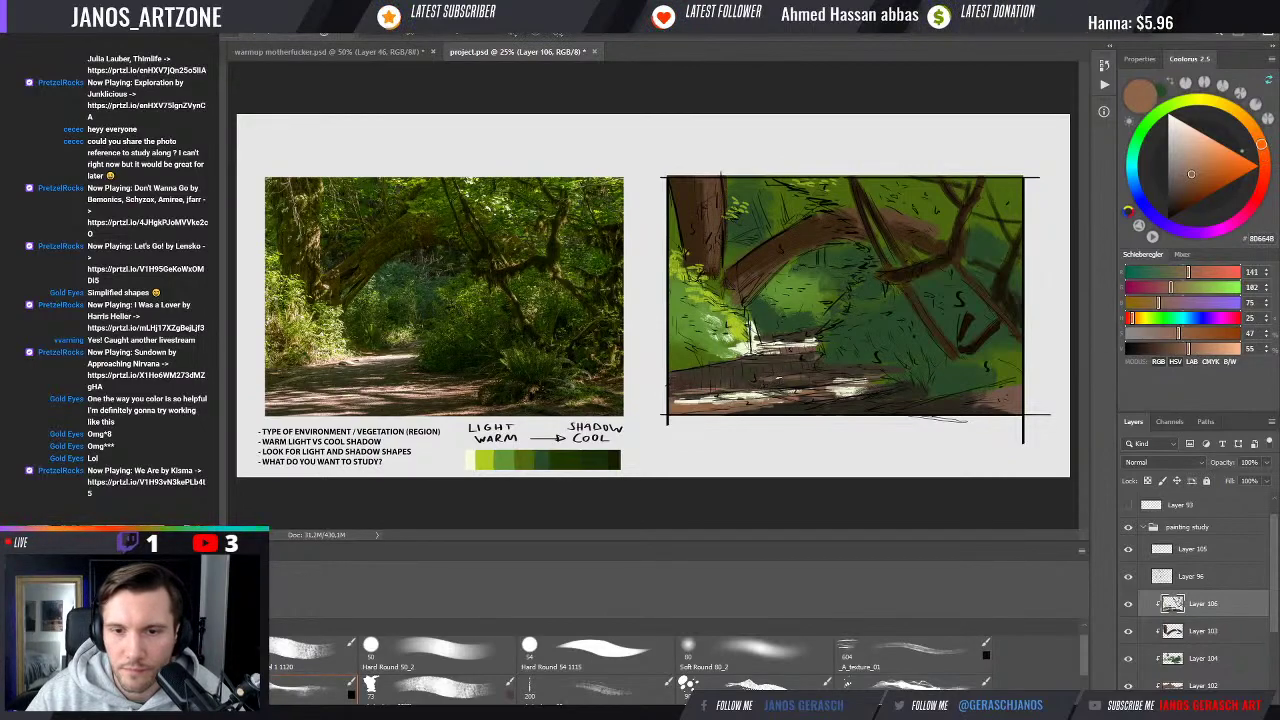
{"action": "left_click", "coordinate": [798, 372], "text": "alt"}
{"action": "left_click", "coordinate": [798, 372], "text": "alt"}
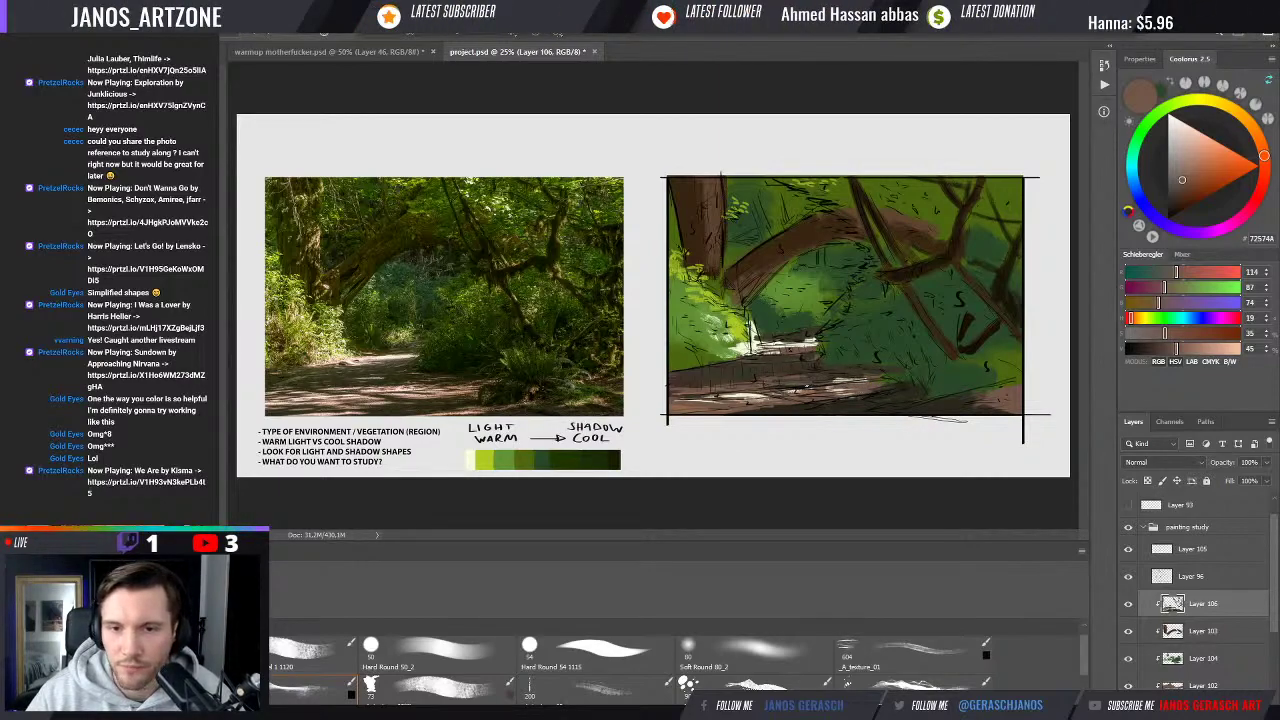
{"action": "left_click", "coordinate": [789, 365], "text": "alt"}
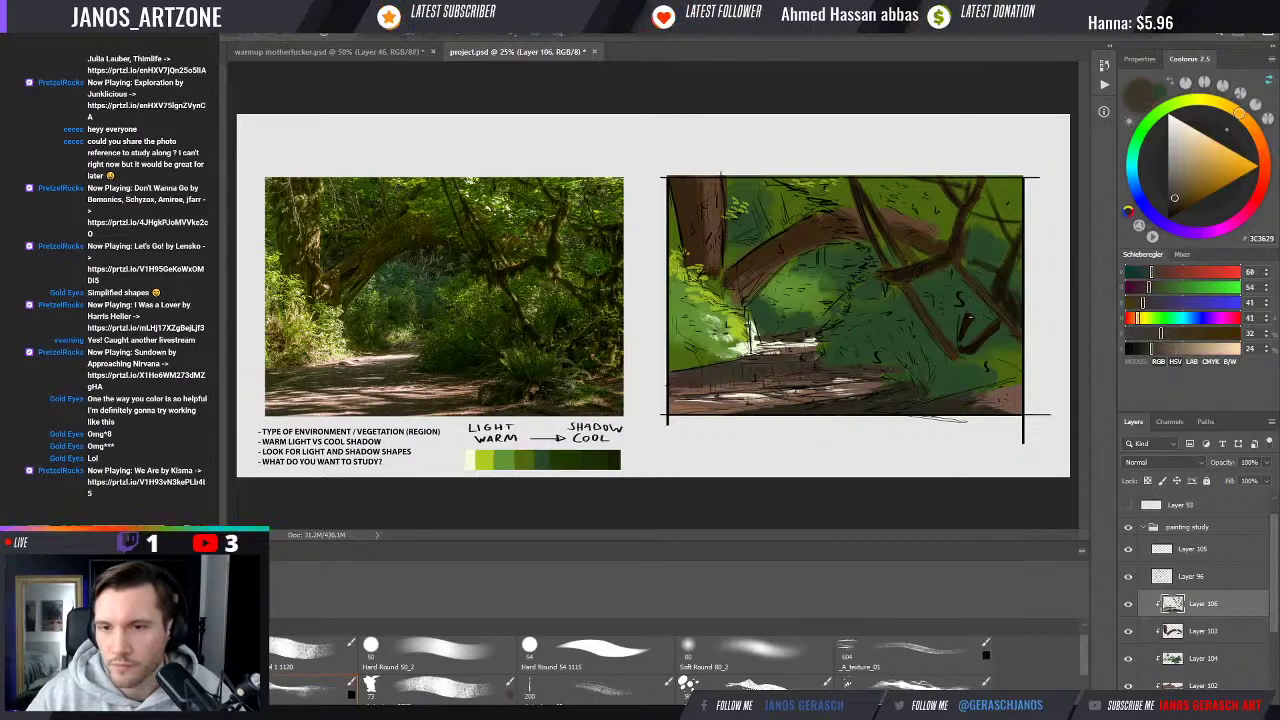
Sample and deepen a foliage green, paint a small right-foliage stroke, then resample browns
{"action": "left_click", "coordinate": [928, 352], "text": "alt"}
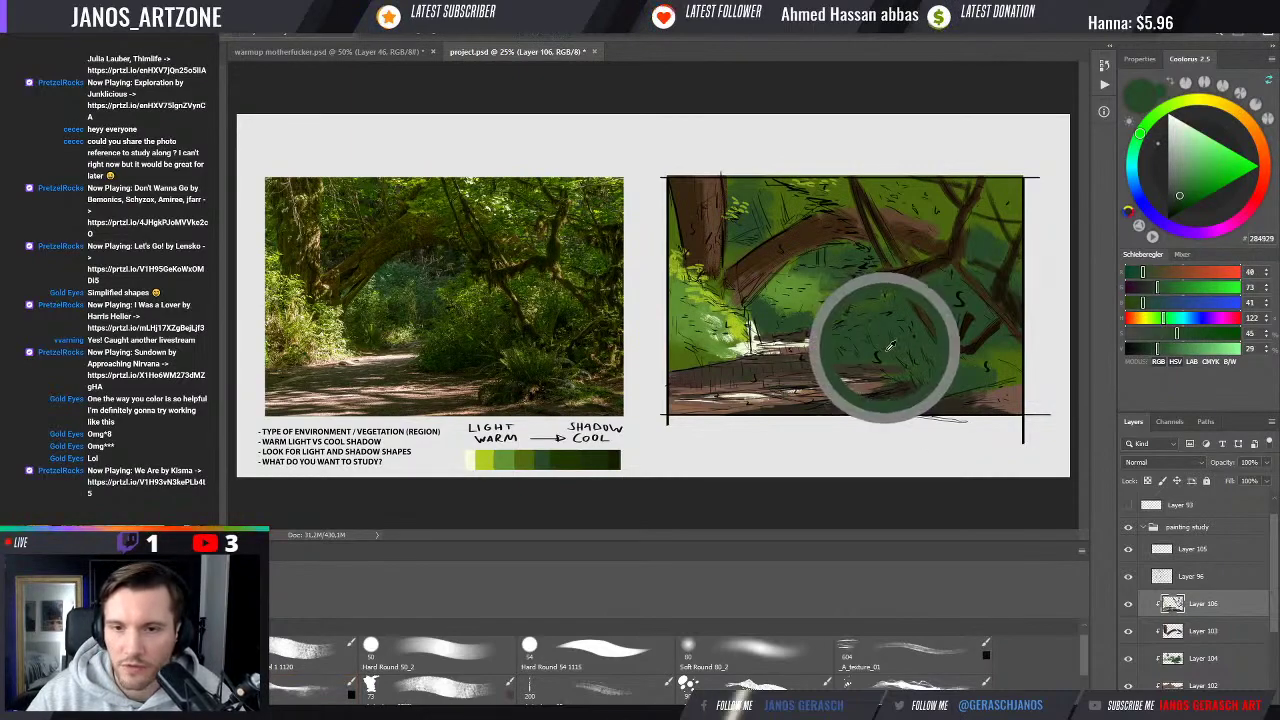
{"action": "left_click_drag", "start_coordinate": [1158, 347], "coordinate": [1142, 348]}
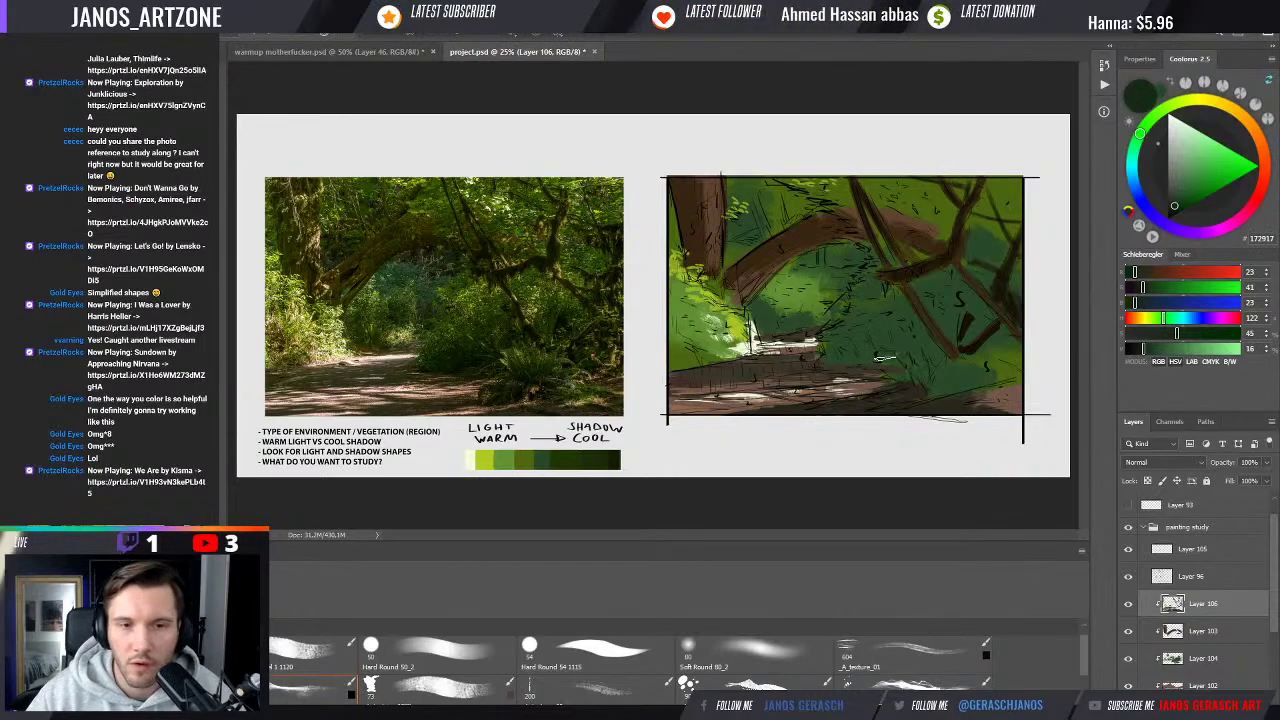
{"action": "left_click_drag", "start_coordinate": [885, 358], "coordinate": [870, 356]}
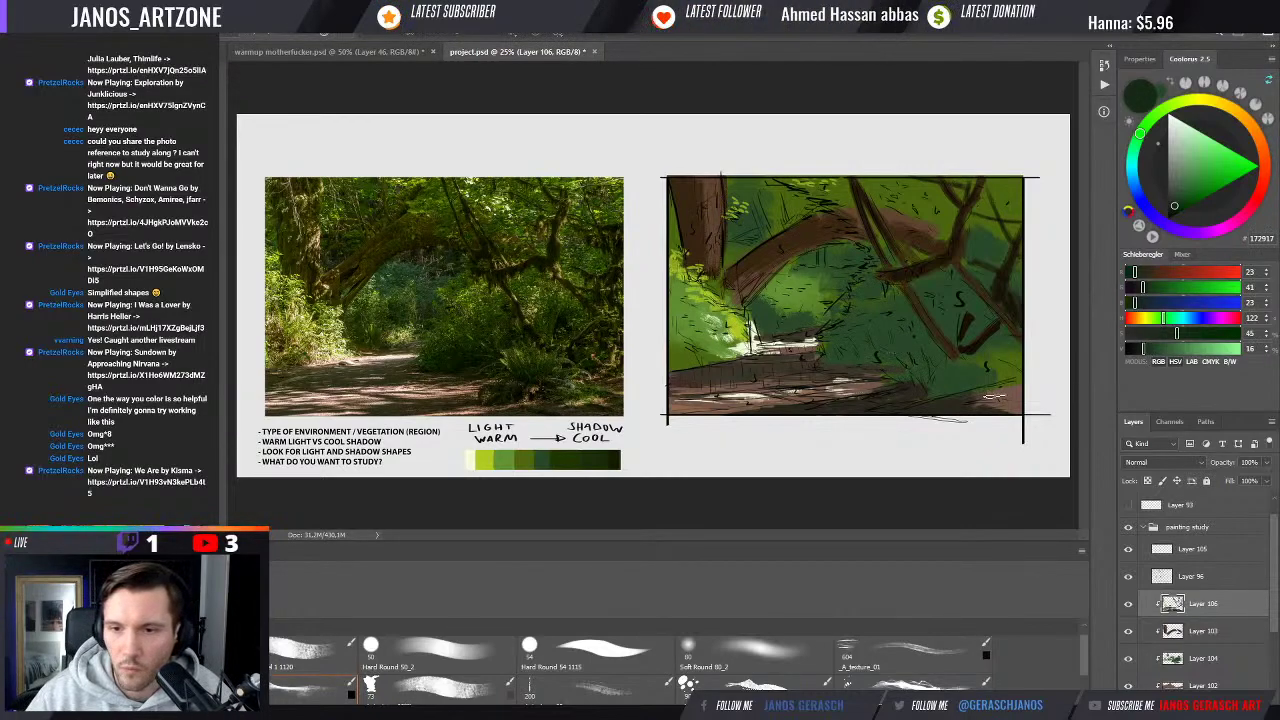
{"action": "left_click", "coordinate": [1000, 392], "text": "alt"}
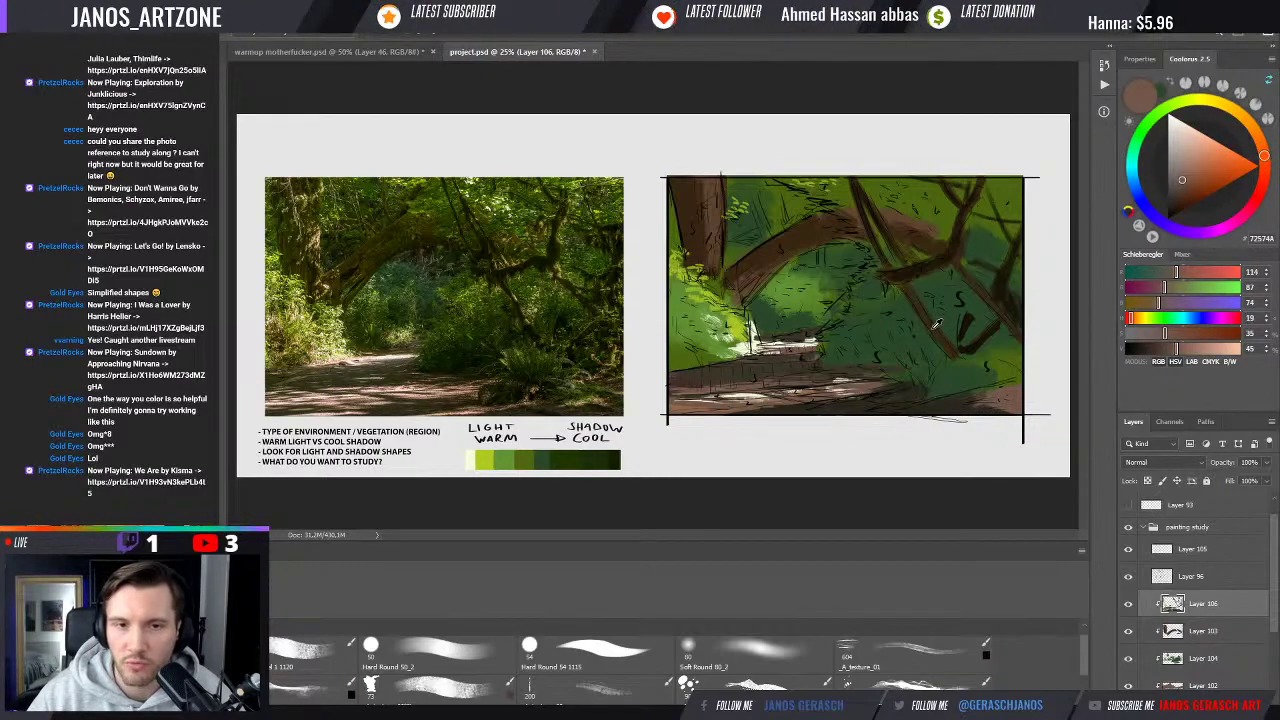
{"action": "left_click", "coordinate": [957, 308], "text": "alt"}
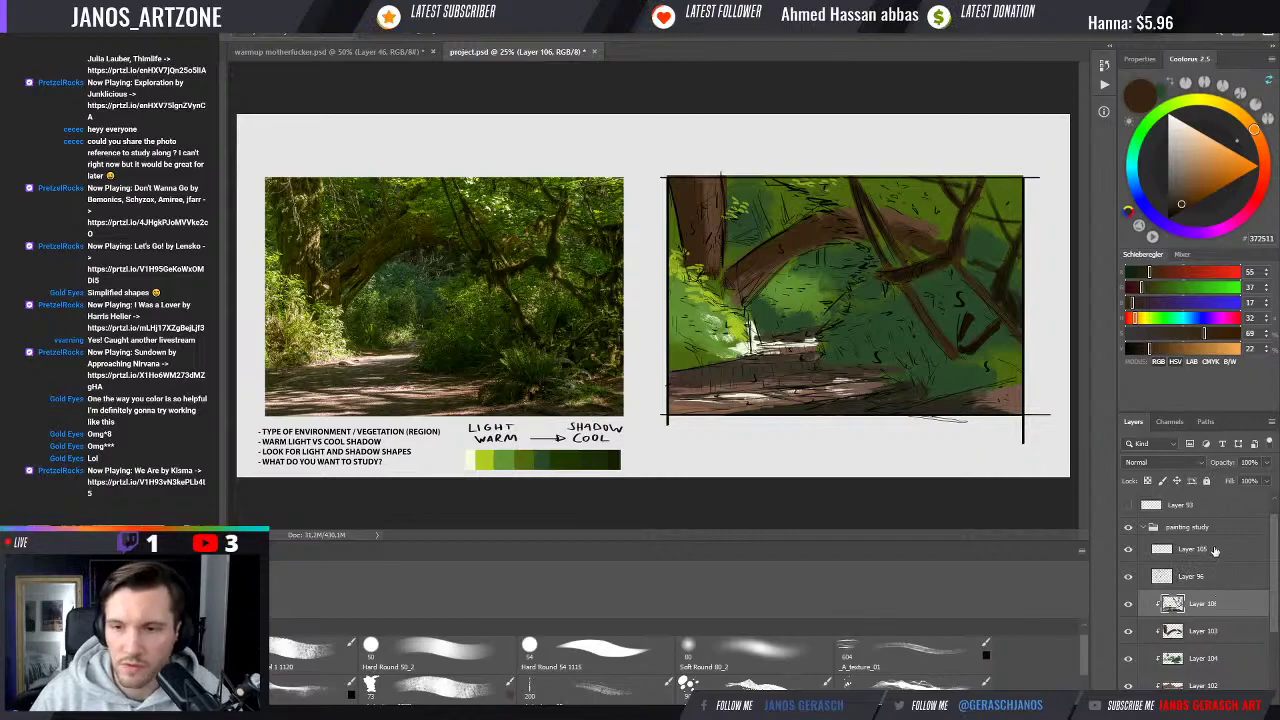
Add Linear Dodge (Add) Layer 107 above Layer 106 with a clipped Normal layer, and select Layer 107
{"action": "key", "text": "ctrl+alt+shift+n"}
{"action": "key", "text": "shift+alt+w"}
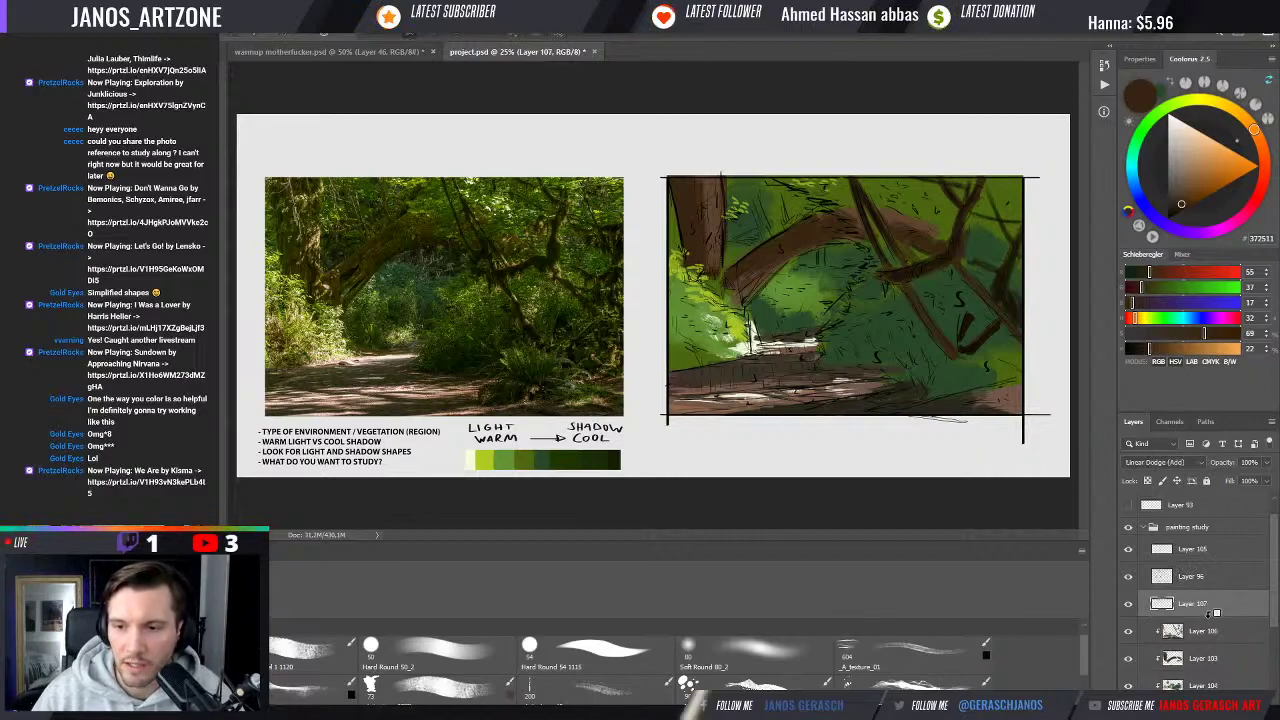
{"action": "key", "text": "ctrl+alt+shift+n"}
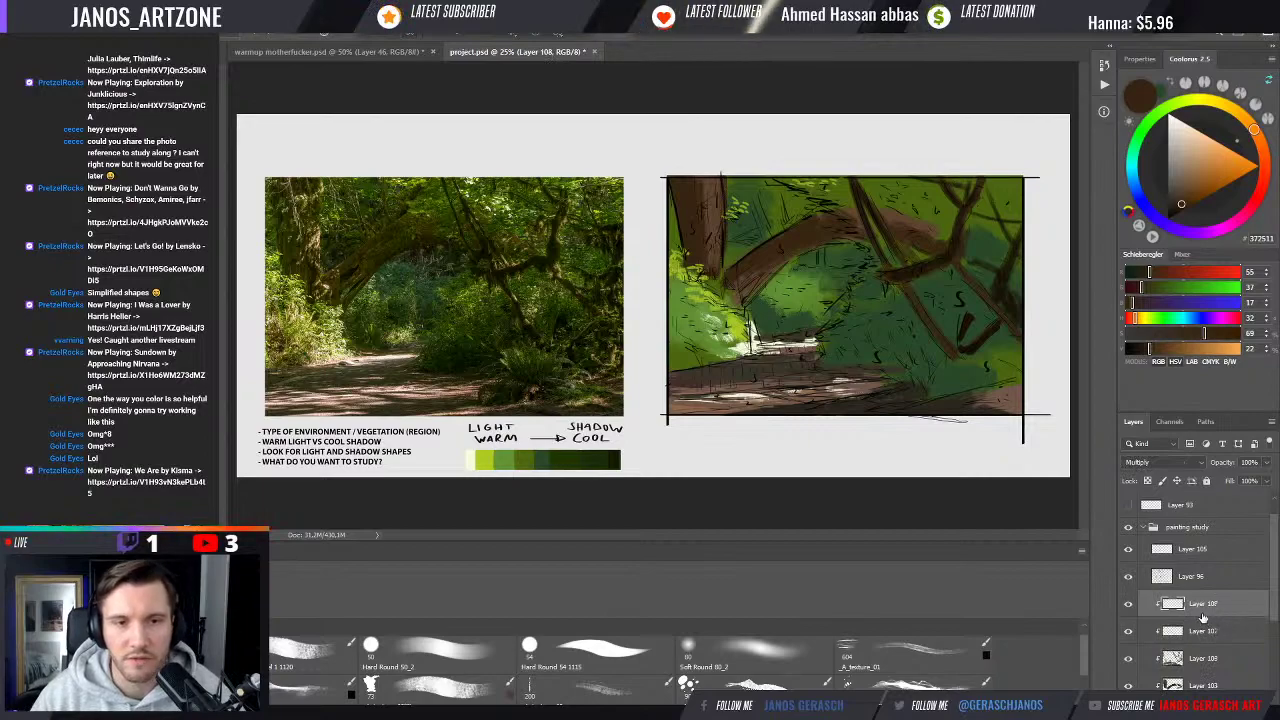
{"action": "key", "text": "ctrl+alt+g"}
{"action": "left_click", "coordinate": [1187, 636]}
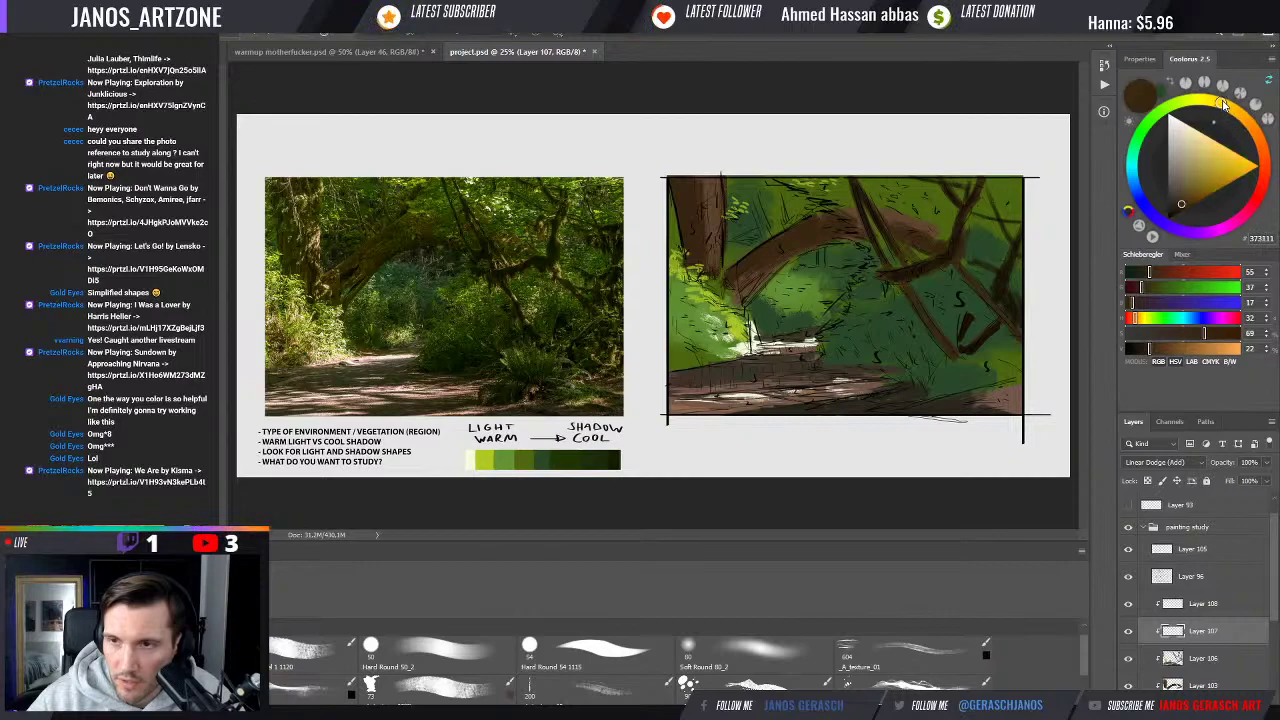
Adjust the brush colour's hue, raise saturation to 92, and darken it slightly
{"action": "left_click_drag", "start_coordinate": [1247, 127], "coordinate": [1231, 112]}
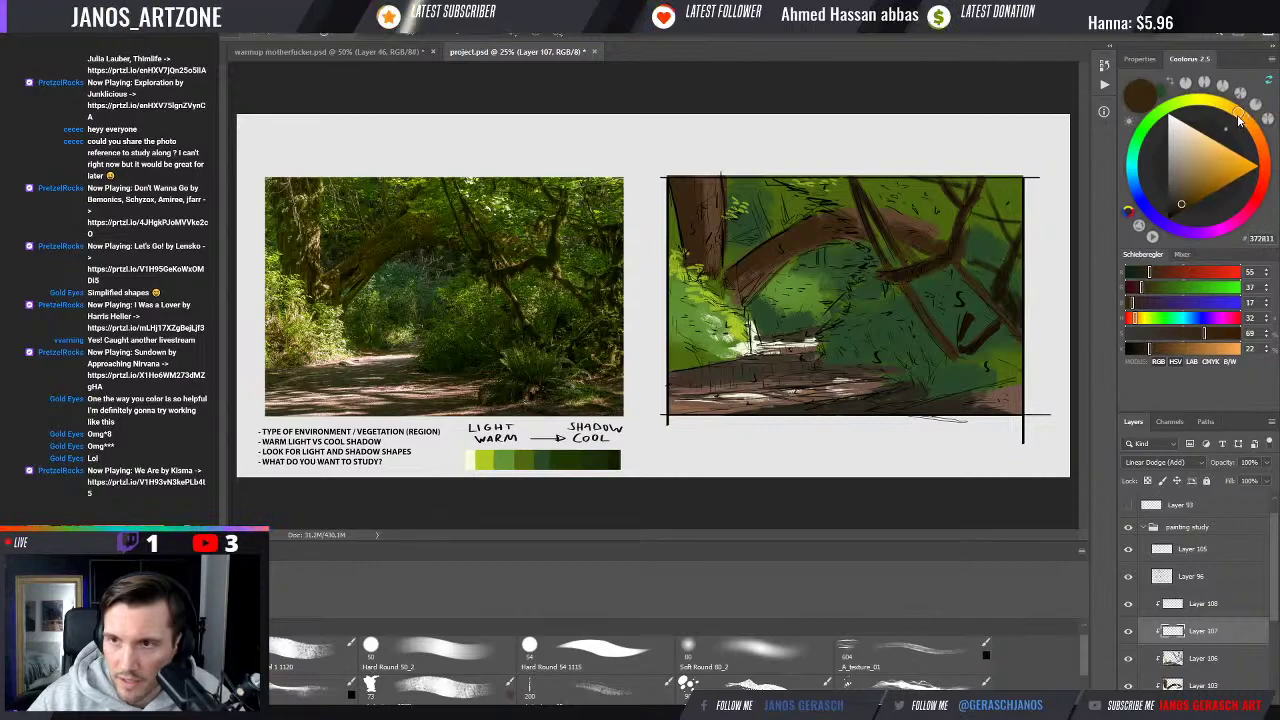
{"action": "left_click_drag", "start_coordinate": [1231, 112], "coordinate": [1238, 118]}
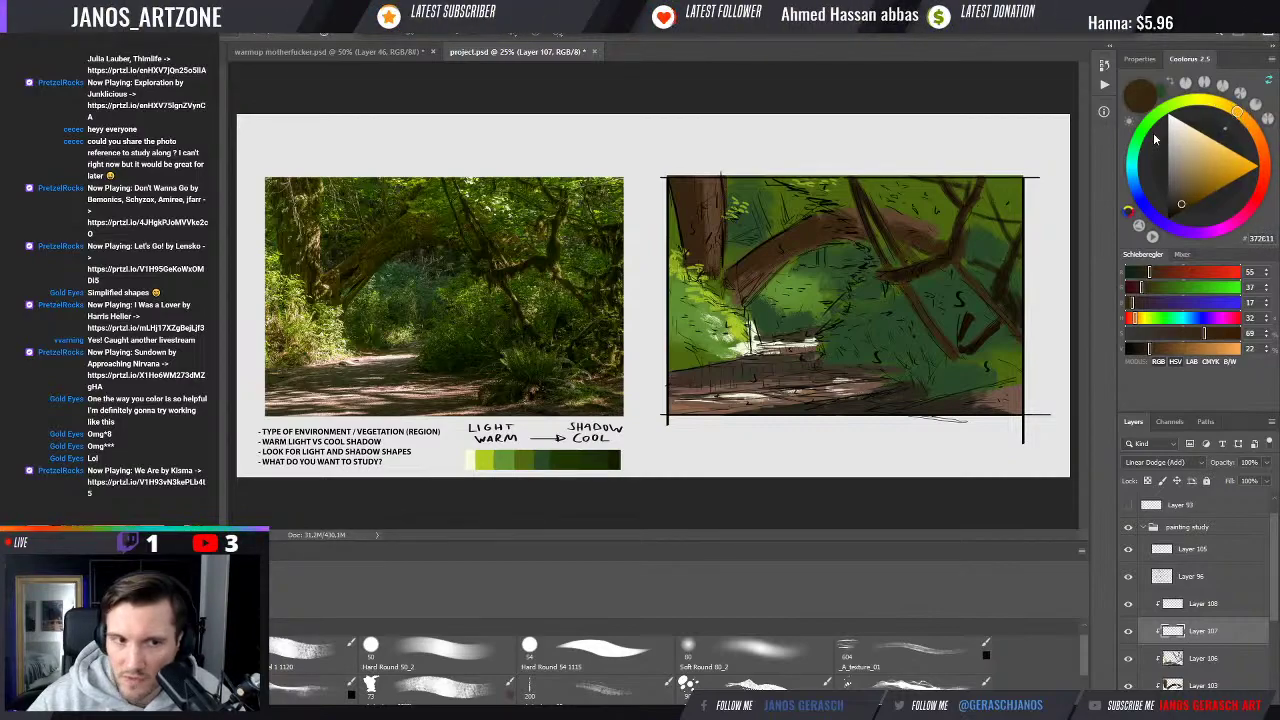
{"action": "left_click_drag", "start_coordinate": [1238, 118], "coordinate": [1236, 112]}
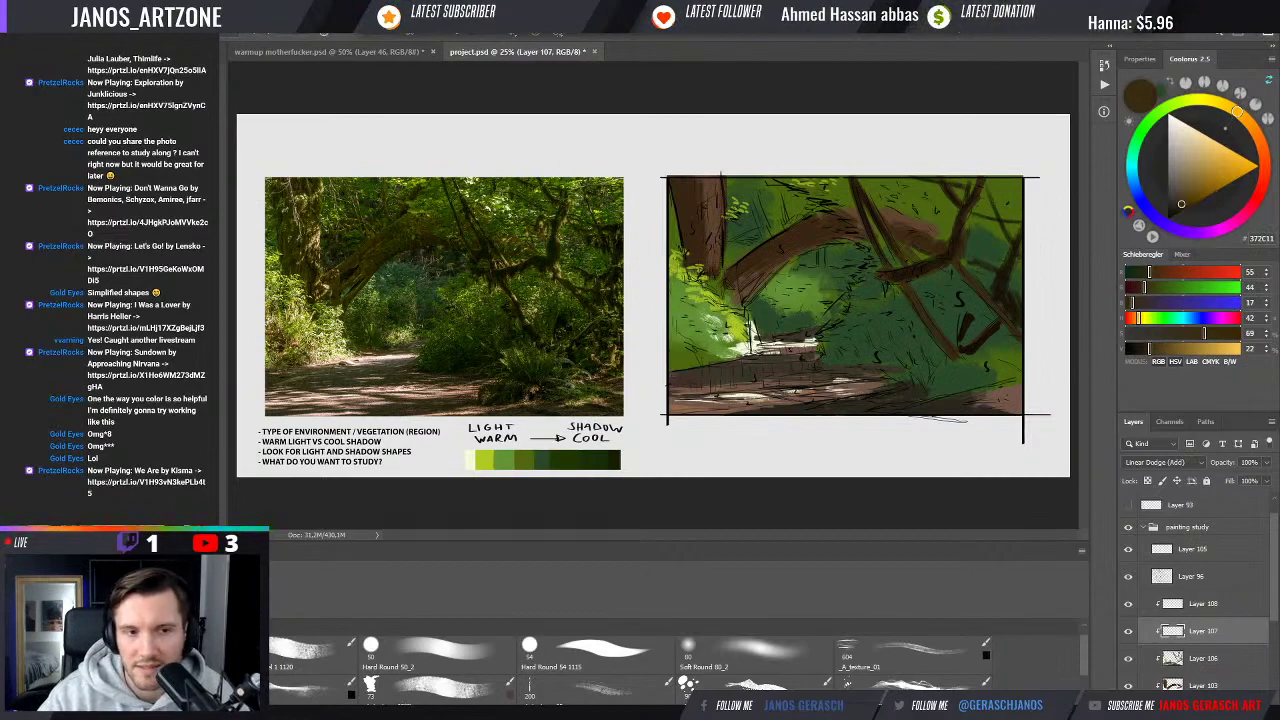
{"action": "left_click", "coordinate": [1247, 125]}
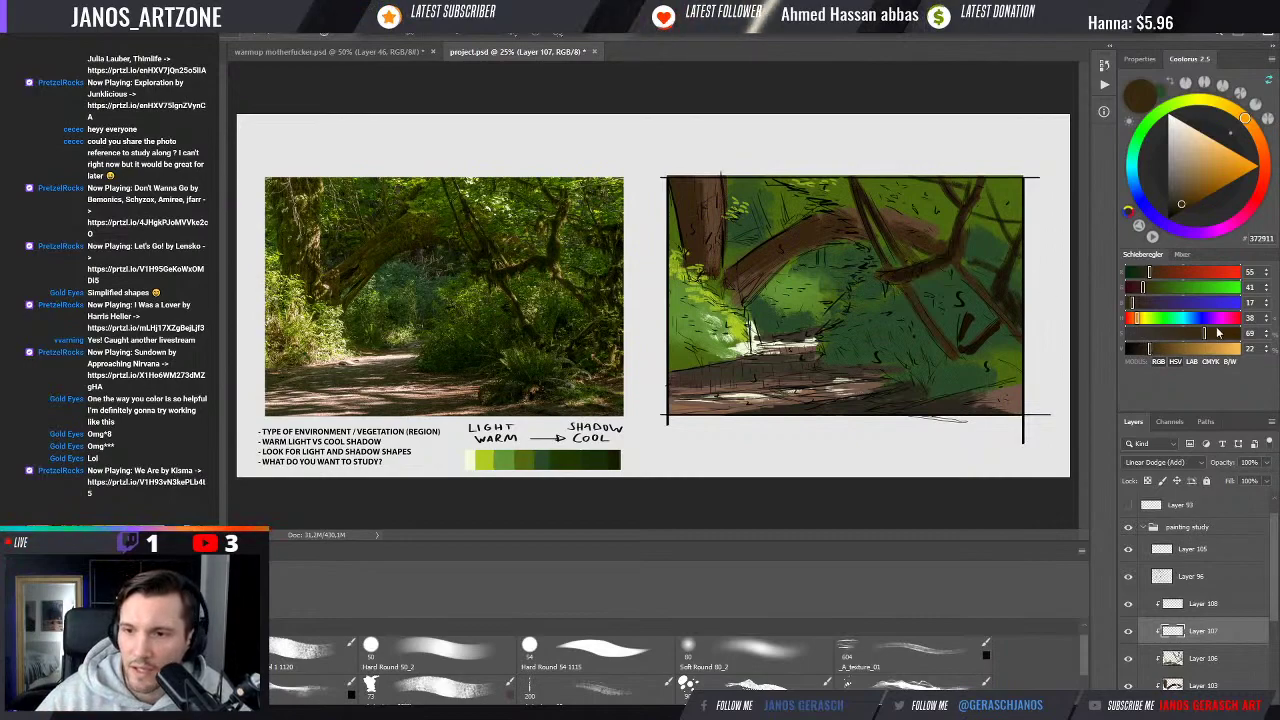
{"action": "left_click", "coordinate": [1232, 334]}
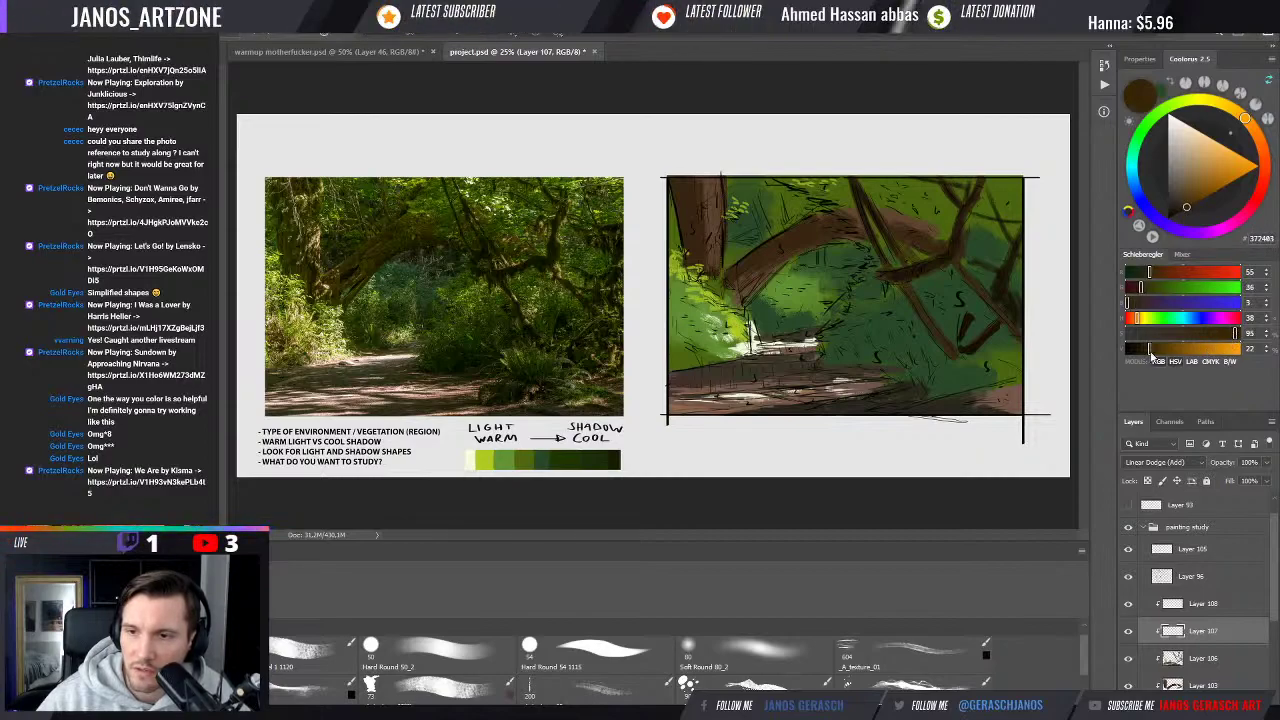
{"action": "left_click_drag", "start_coordinate": [1152, 350], "coordinate": [1146, 350]}
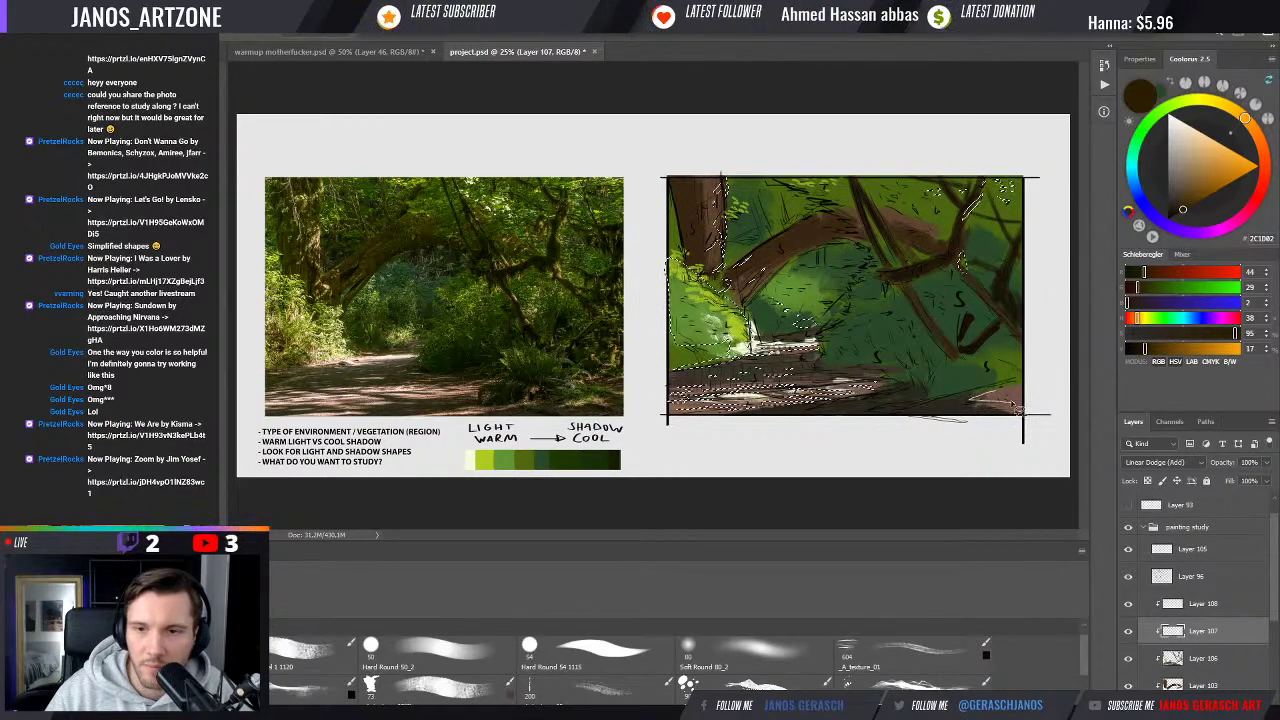
Paint foliage strokes at the lower right, deselect, zoom out, and resize the brush
{"action": "left_click_drag", "start_coordinate": [993, 398], "coordinate": [1010, 380]}
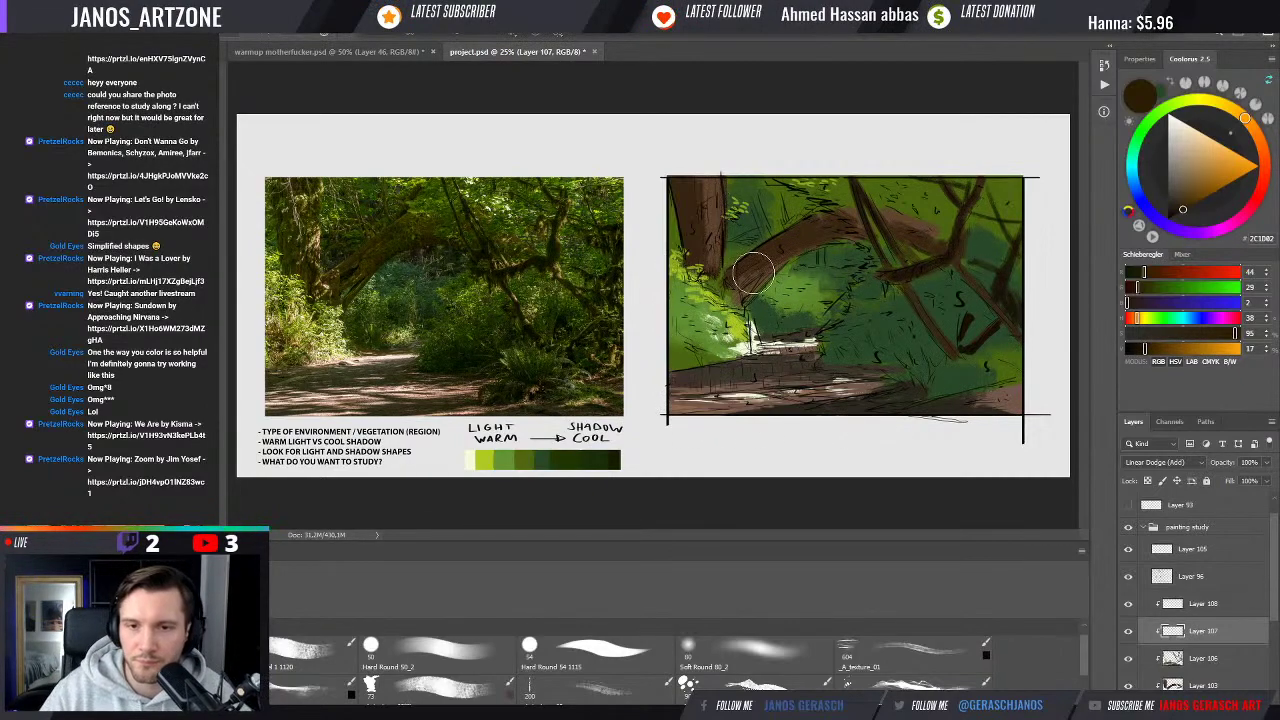
{"action": "key", "text": "ctrl+d"}
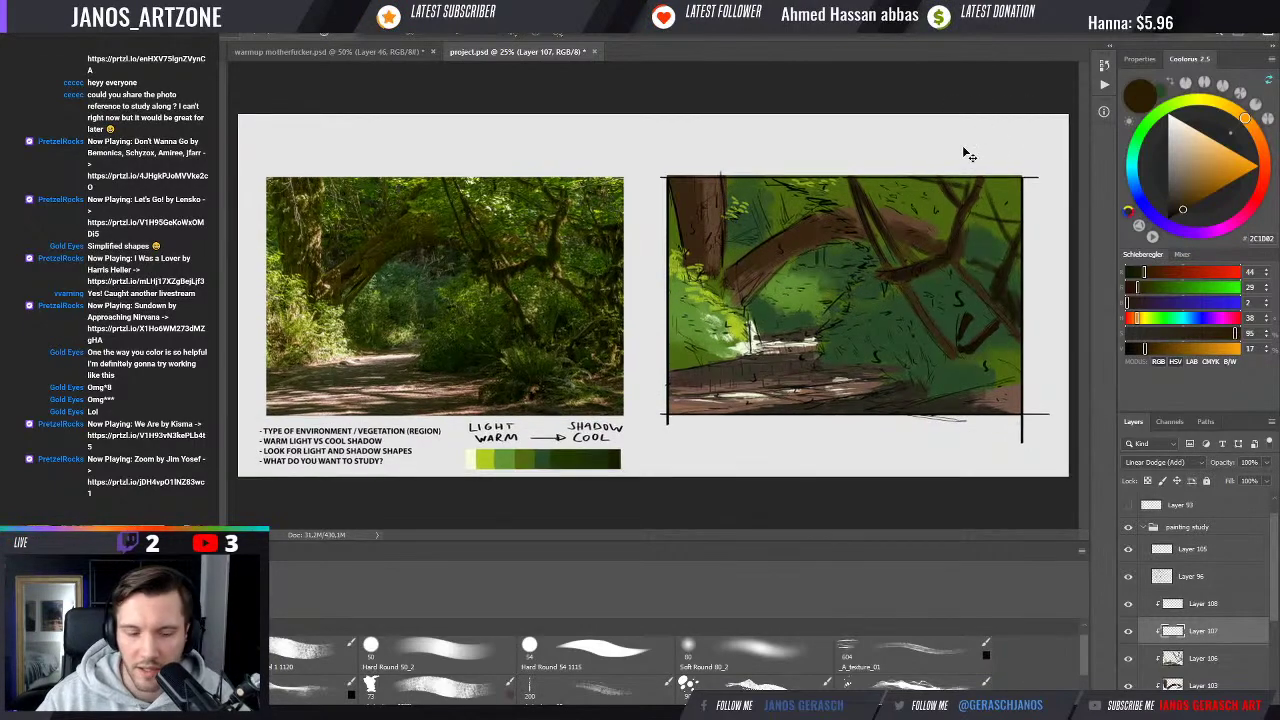
{"action": "key", "text": "ctrl+minus"}
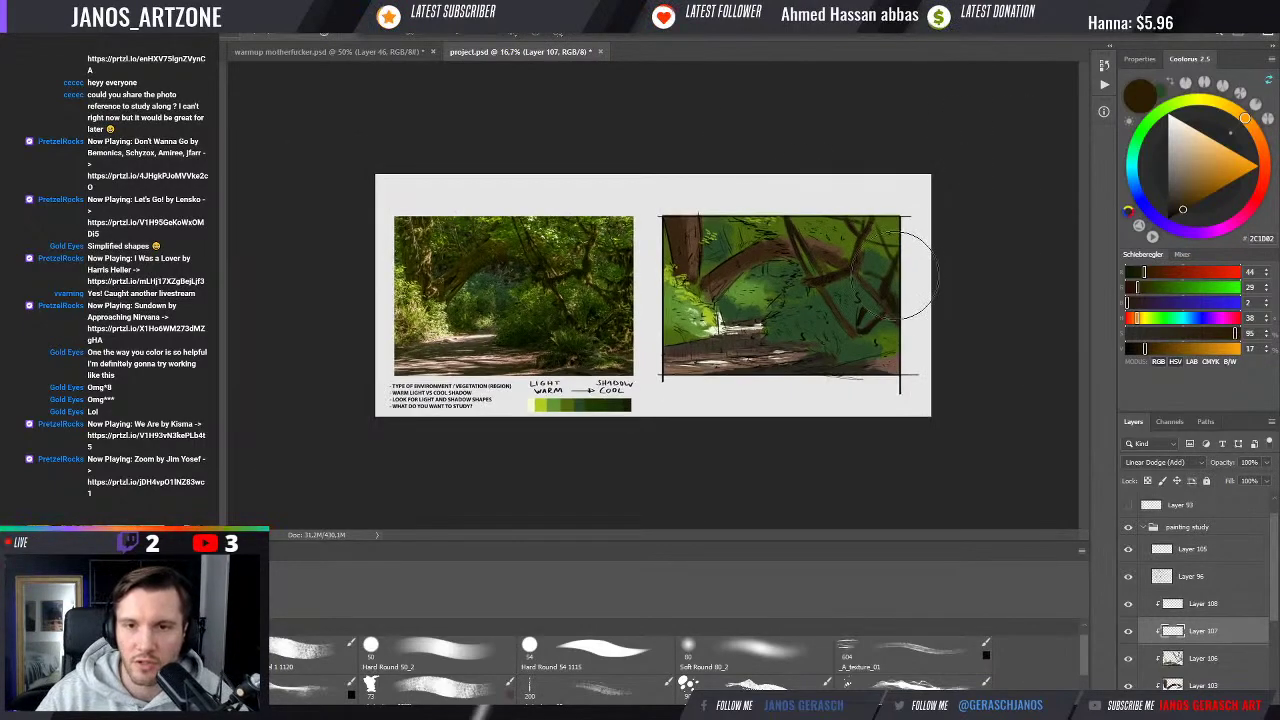
{"action": "key", "text": "bracketright"}
{"action": "key", "text": "bracketright"}
{"action": "key", "text": "bracketright"}
{"action": "key", "text": "bracketright"}
{"action": "key", "text": "bracketright"}
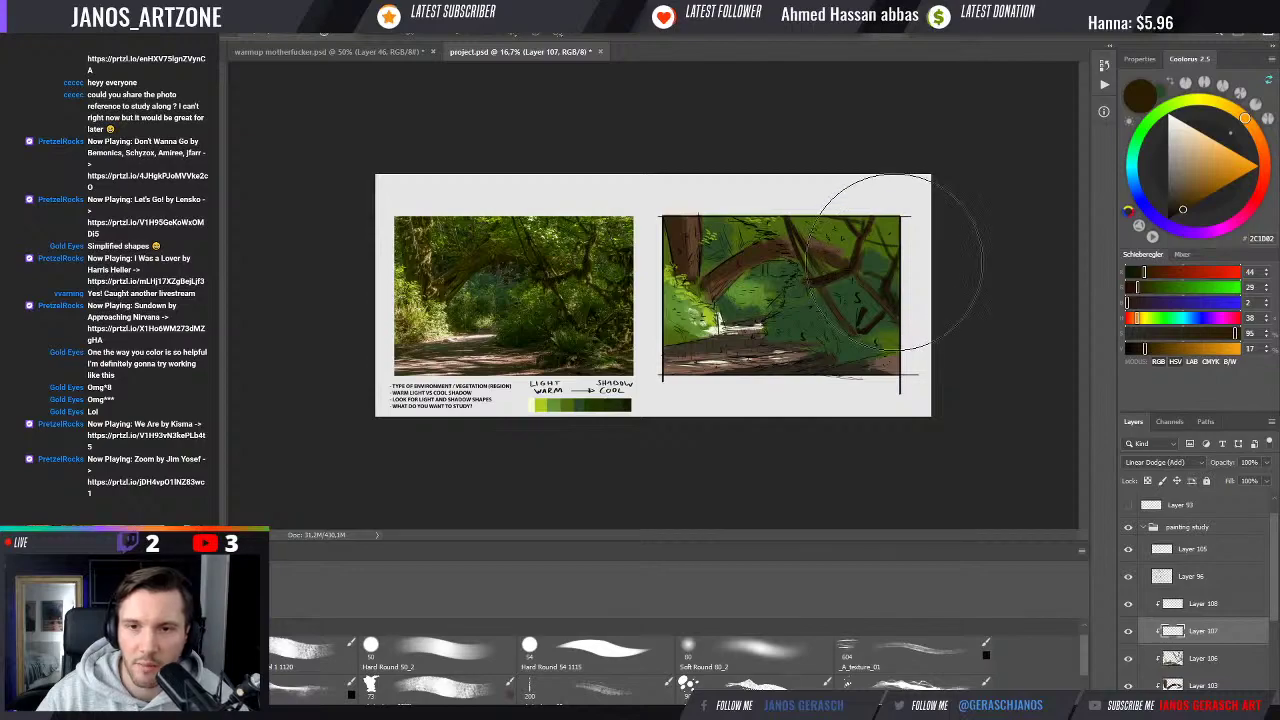
{"action": "key", "text": "bracketright"}
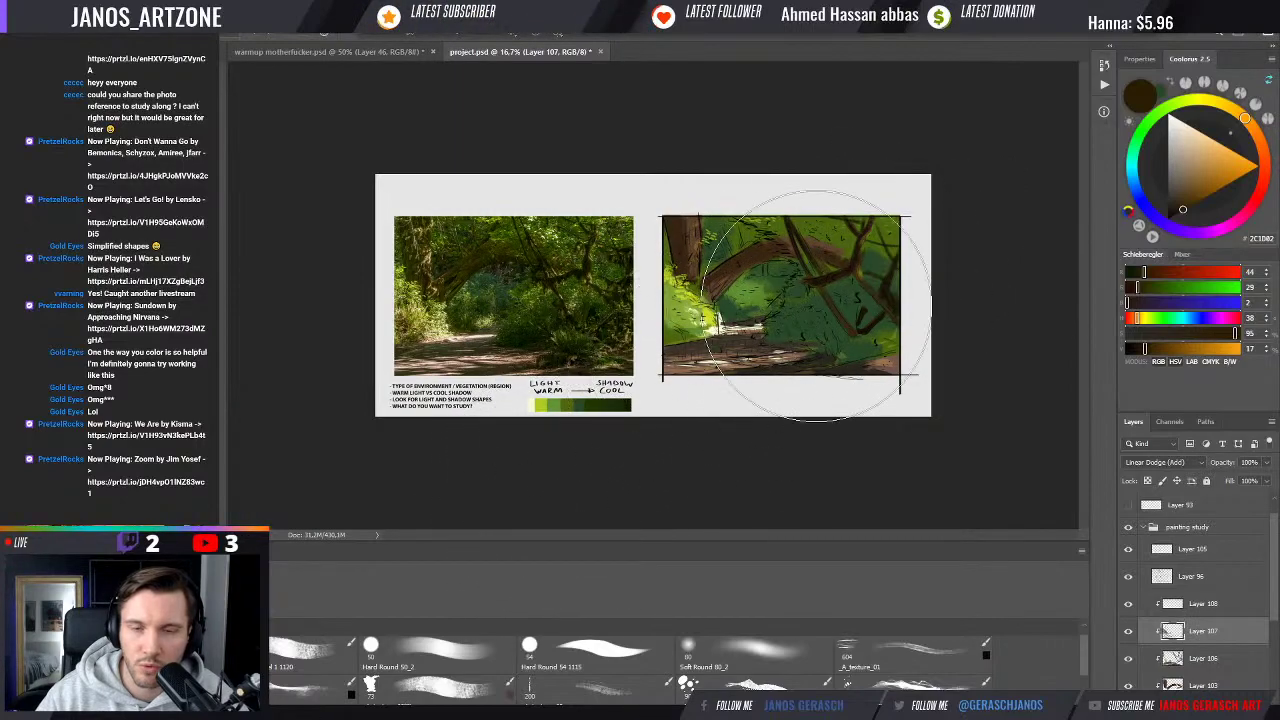
{"action": "key", "text": "bracketleft"}
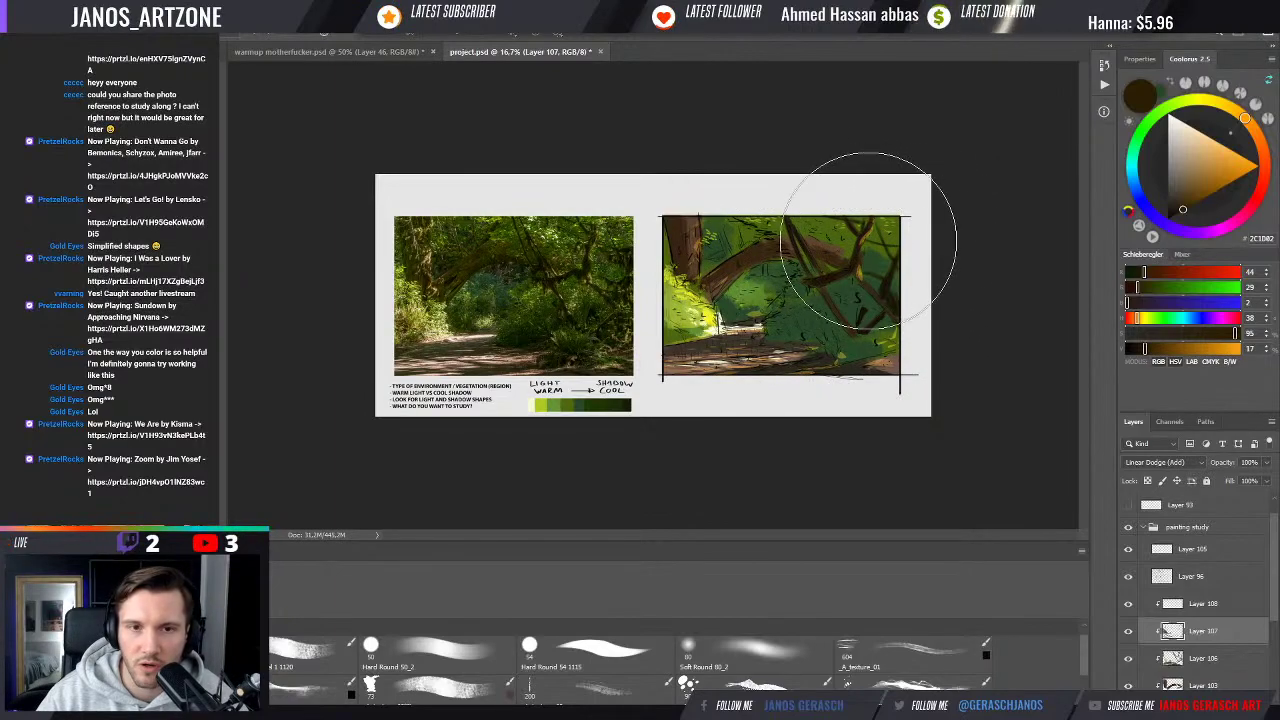
{"action": "key", "text": "bracketleft"}
{"action": "key", "text": "bracketleft"}
{"action": "key", "text": "bracketleft"}
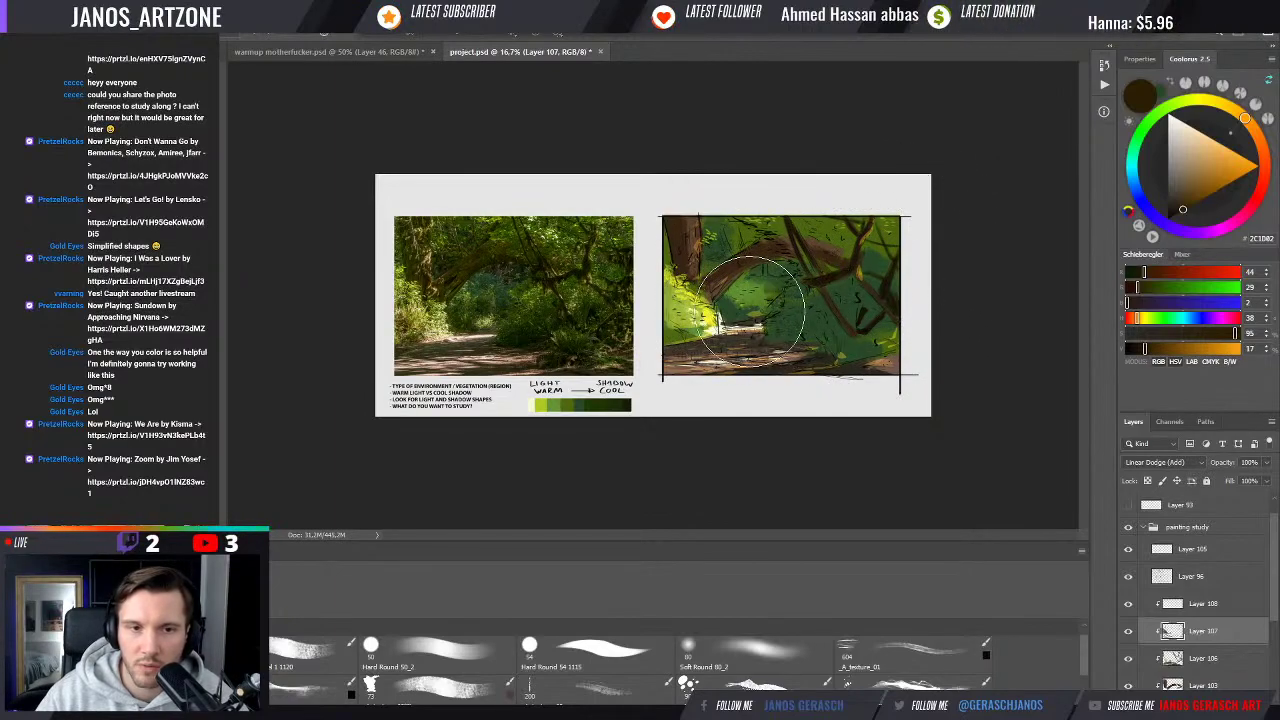
Check the painting's values in grayscale with Proof Colors, then return to full colour
{"action": "key", "text": "ctrl+y"}
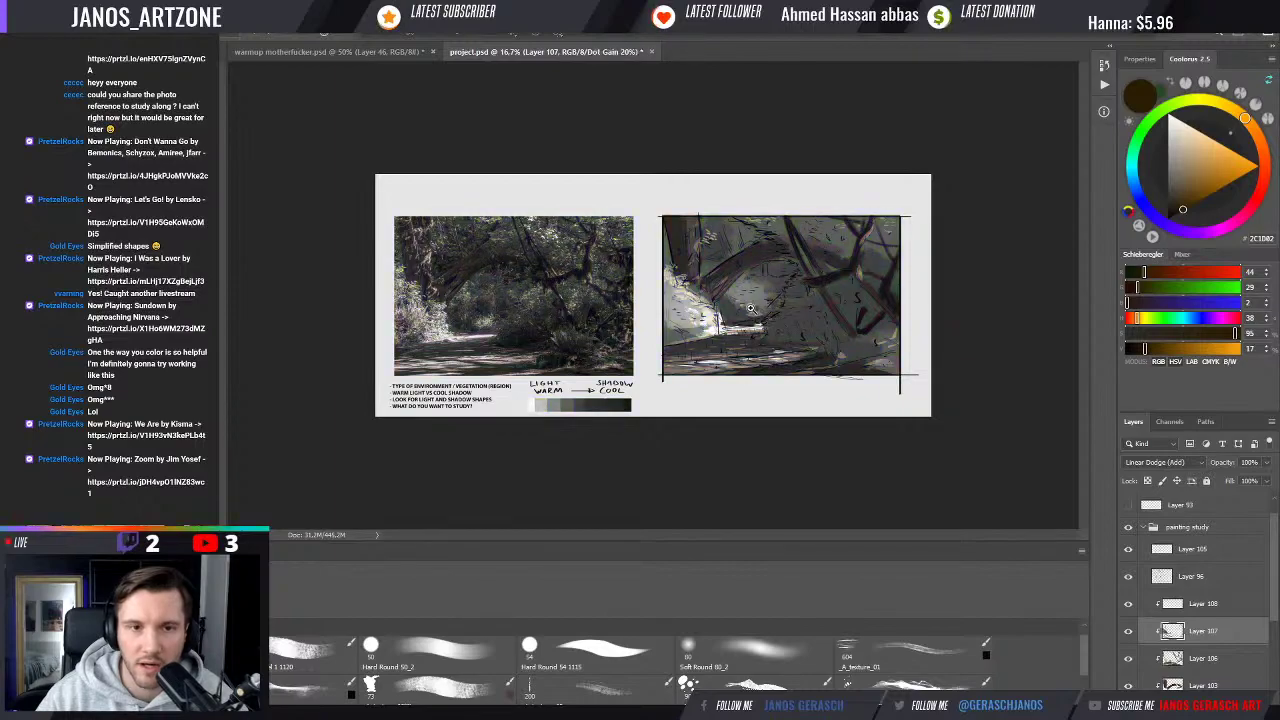
{"action": "key", "text": "ctrl+plus"}
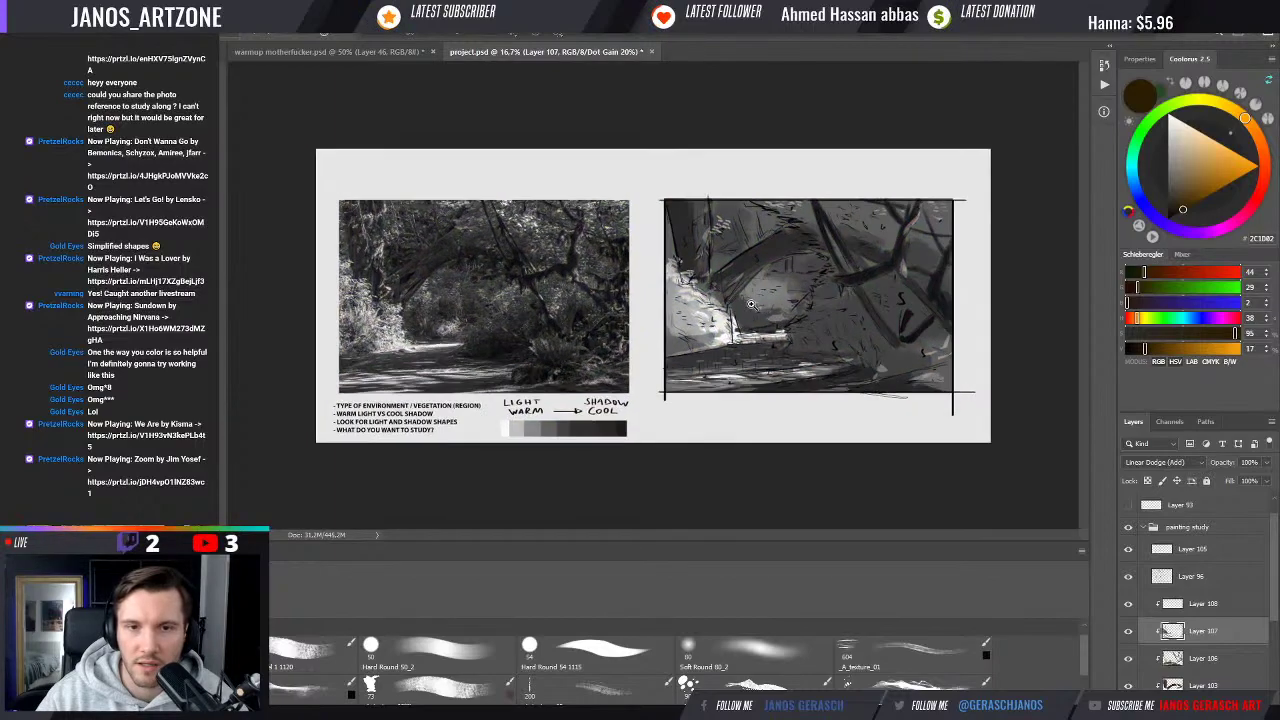
{"action": "key", "text": "bracketright"}
{"action": "key", "text": "bracketright"}
{"action": "key", "text": "bracketright"}
{"action": "key", "text": "bracketright"}
{"action": "key", "text": "bracketright"}
{"action": "key", "text": "bracketright"}
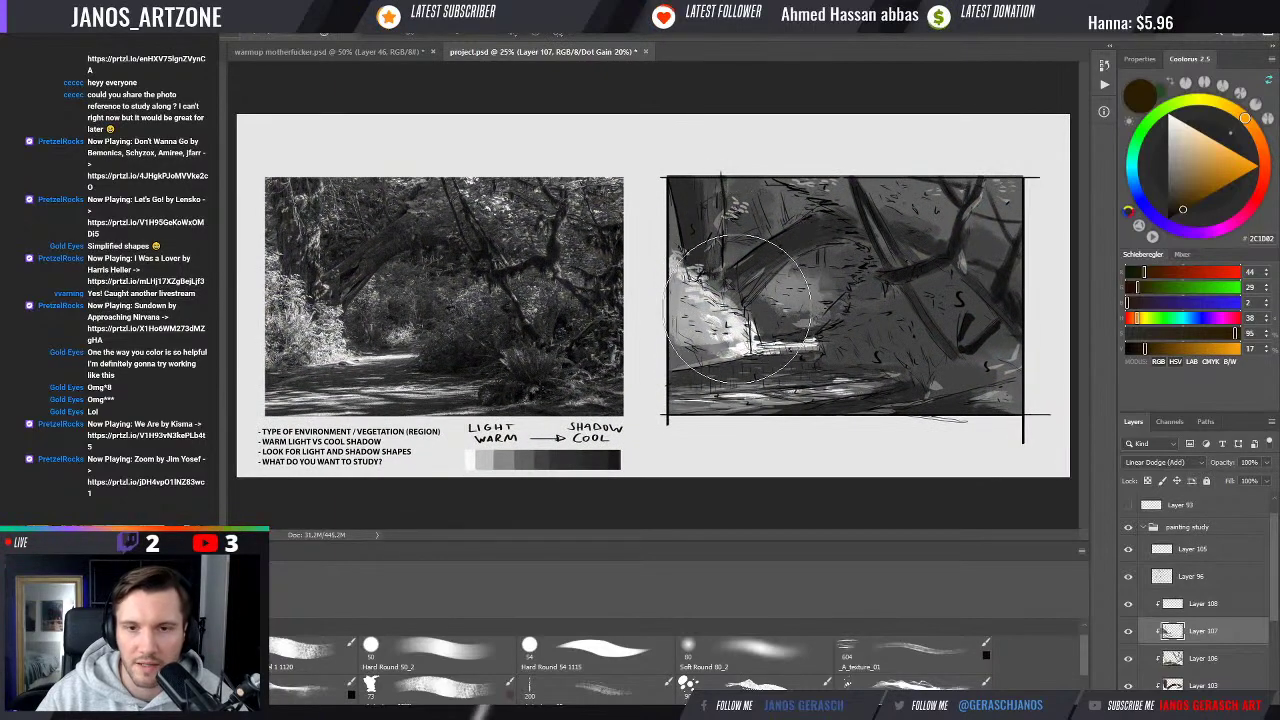
{"action": "key", "text": "ctrl+y"}
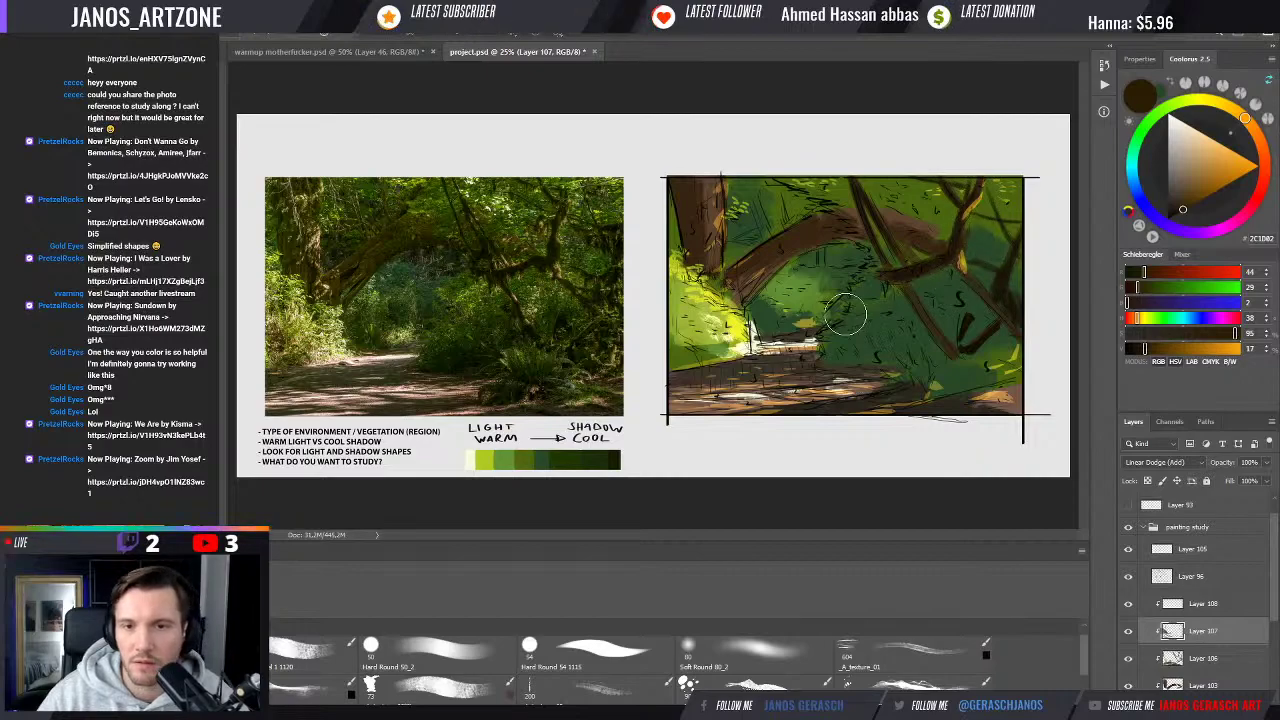
Compare the canvas with Layer 107 hidden and shown, then check greyscale and return to colour
{"action": "left_click", "coordinate": [1128, 634]}
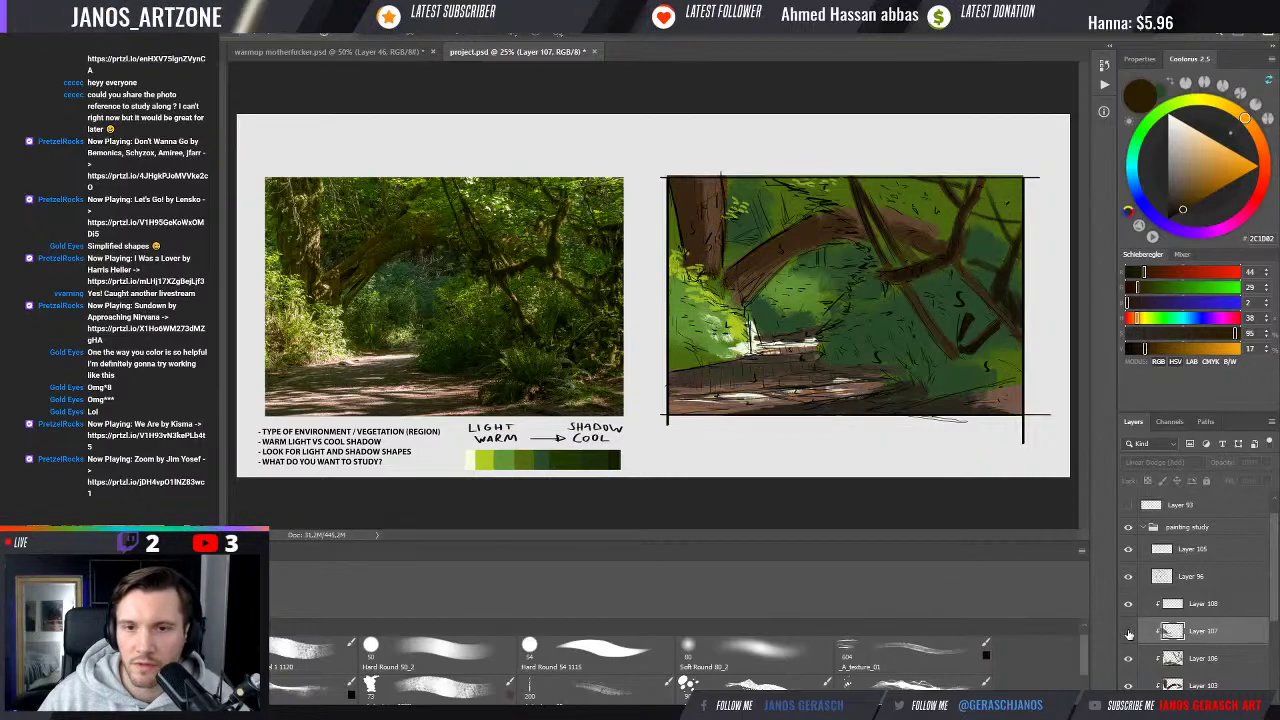
{"action": "left_click", "coordinate": [1128, 634]}
{"action": "key", "text": "ctrl+y"}
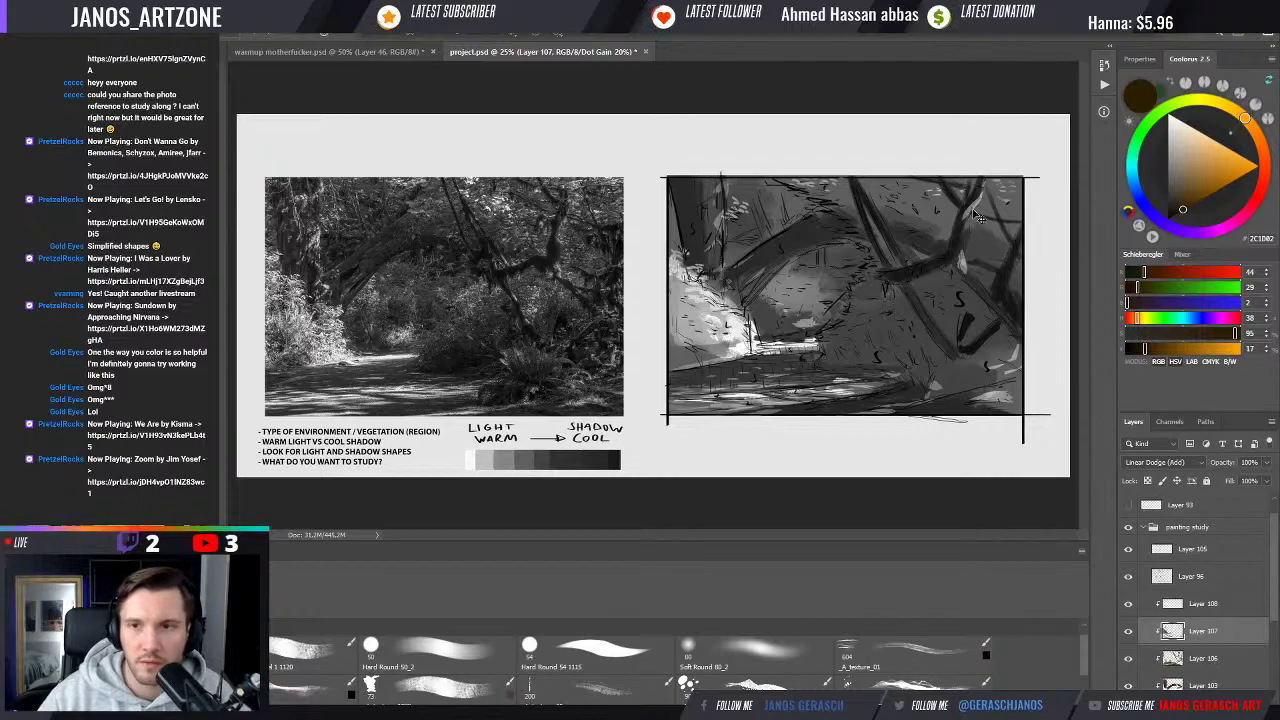
{"action": "key", "text": "ctrl+y"}
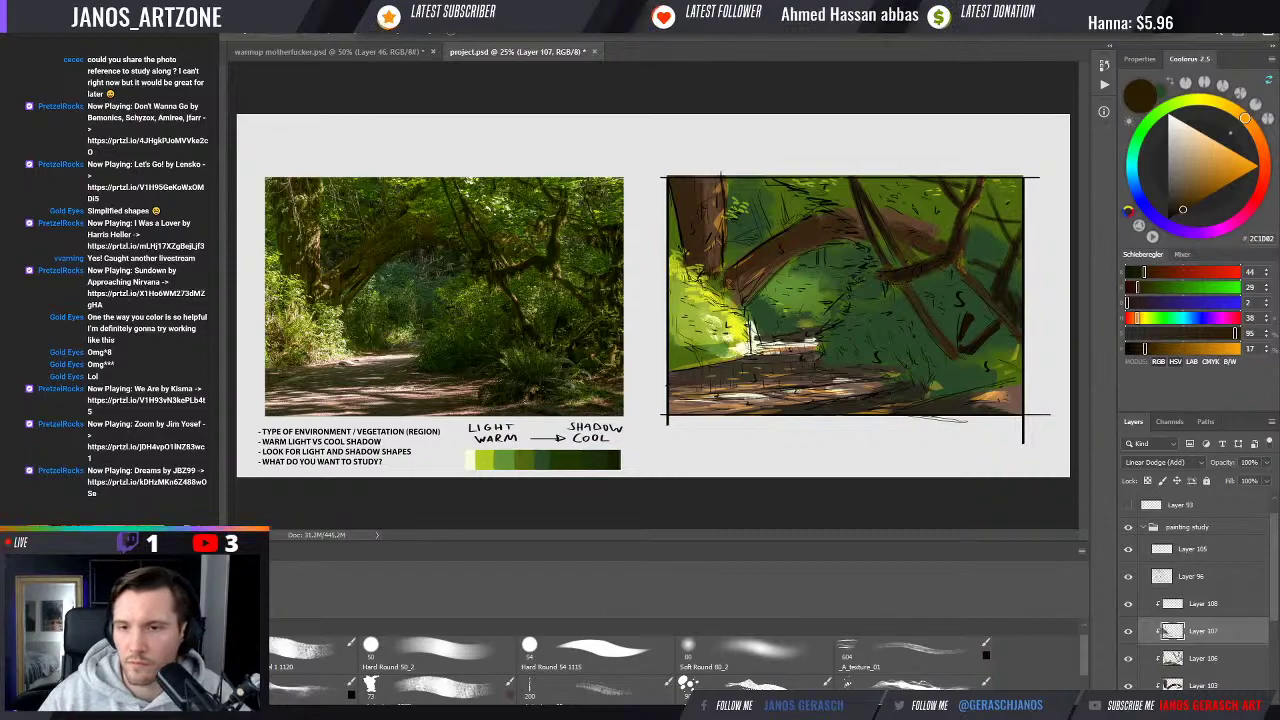
Flick the light-patch layer off and on several times to compare, then make Layer 108 active
{"action": "left_click", "coordinate": [1129, 631]}
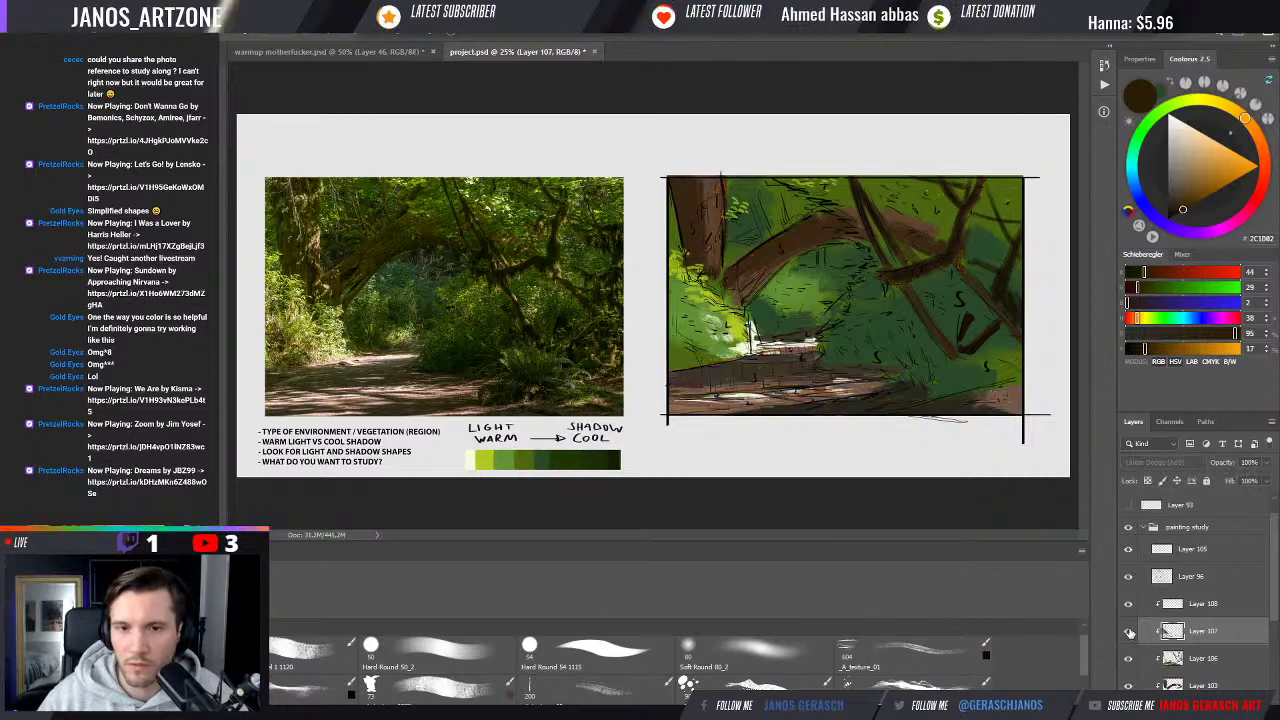
{"action": "left_click", "coordinate": [1128, 632]}
{"action": "left_click", "coordinate": [1129, 631]}
{"action": "left_click", "coordinate": [1129, 631]}
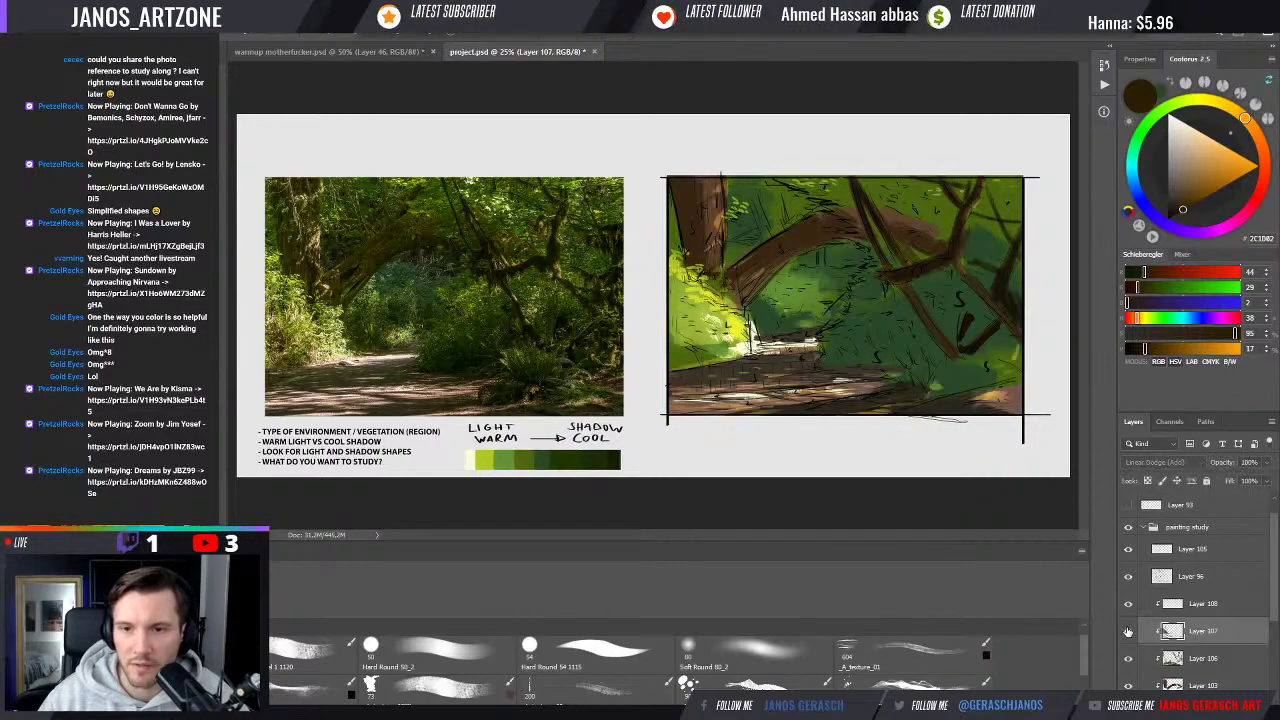
{"action": "left_click", "coordinate": [1129, 631]}
{"action": "left_click", "coordinate": [1129, 631]}
{"action": "left_click", "coordinate": [1205, 604]}
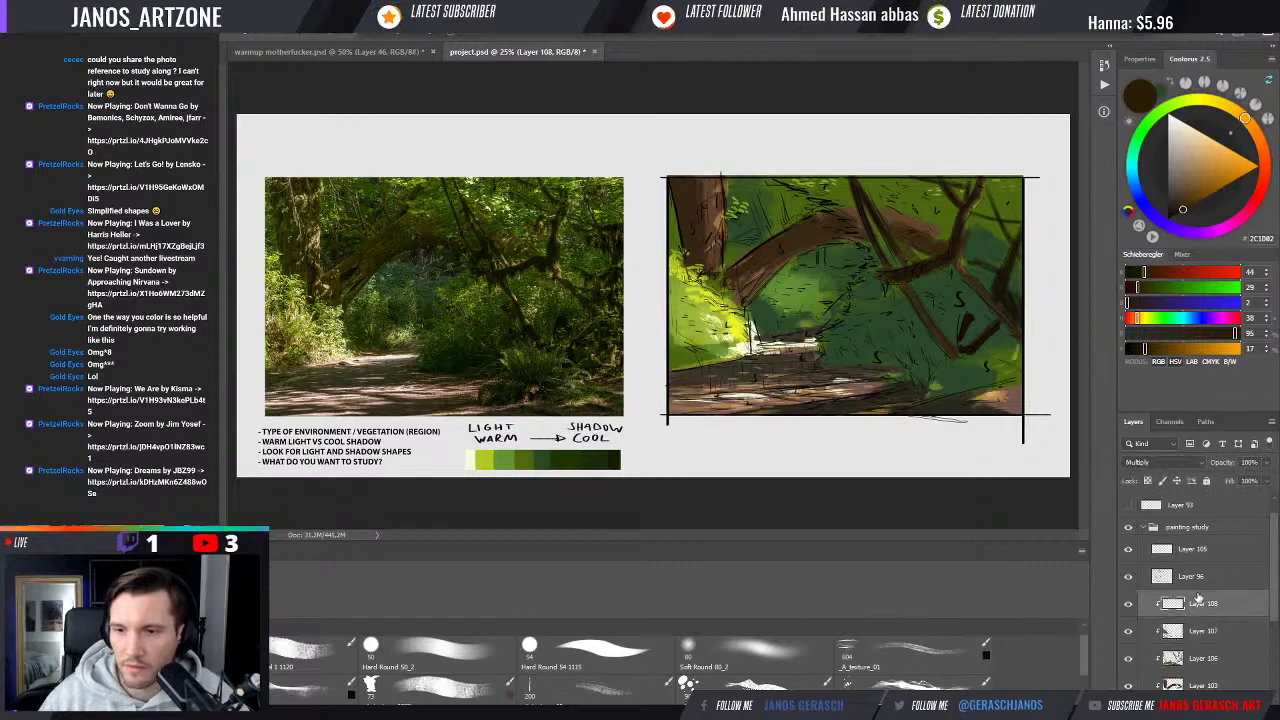
With a neutral grey and Hard Round 50_2, paint darker, warmer textured strokes across the lit ground
{"action": "mouse_move", "coordinate": [1210, 150]}
{"action": "left_mouse_down"}
{"action": "mouse_move", "coordinate": [1171, 172]}
{"action": "mouse_move", "coordinate": [1147, 168]}
{"action": "mouse_move", "coordinate": [1167, 160]}
{"action": "left_mouse_up"}
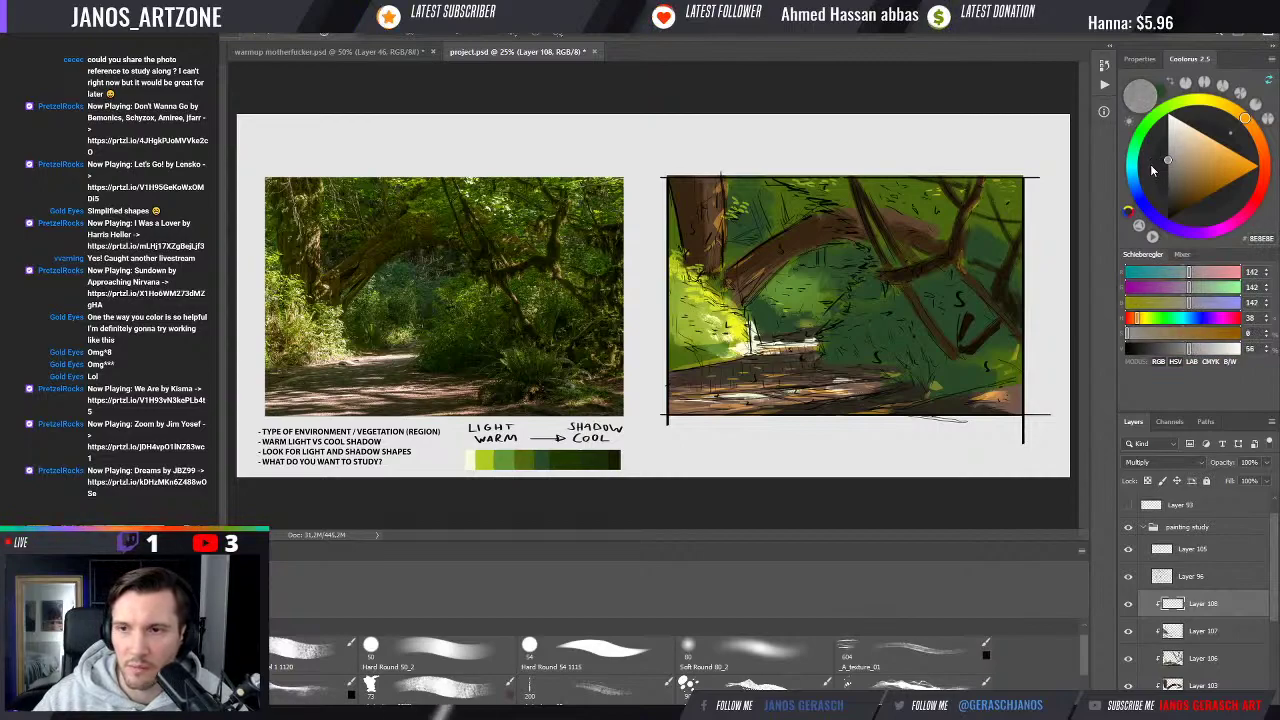
{"action": "left_click", "coordinate": [482, 668]}
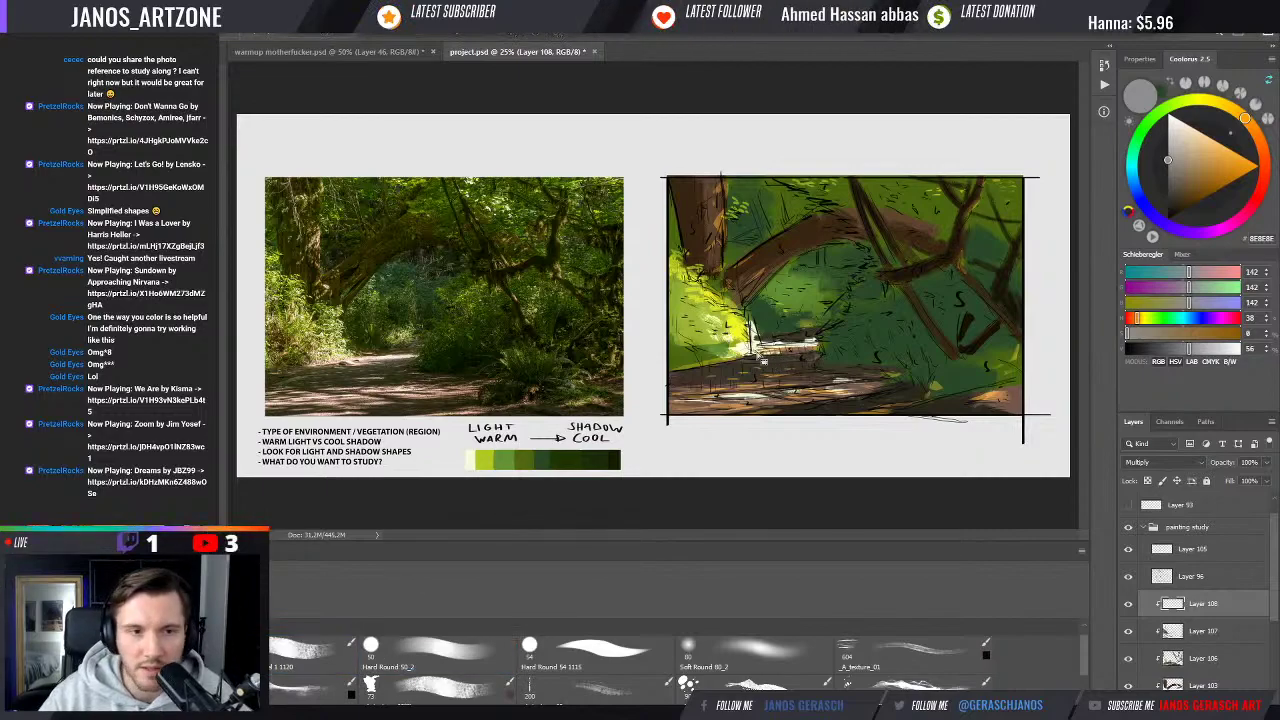
{"action": "key", "text": "ctrl+alt+2"}
{"action": "key", "text": "ctrl+h"}
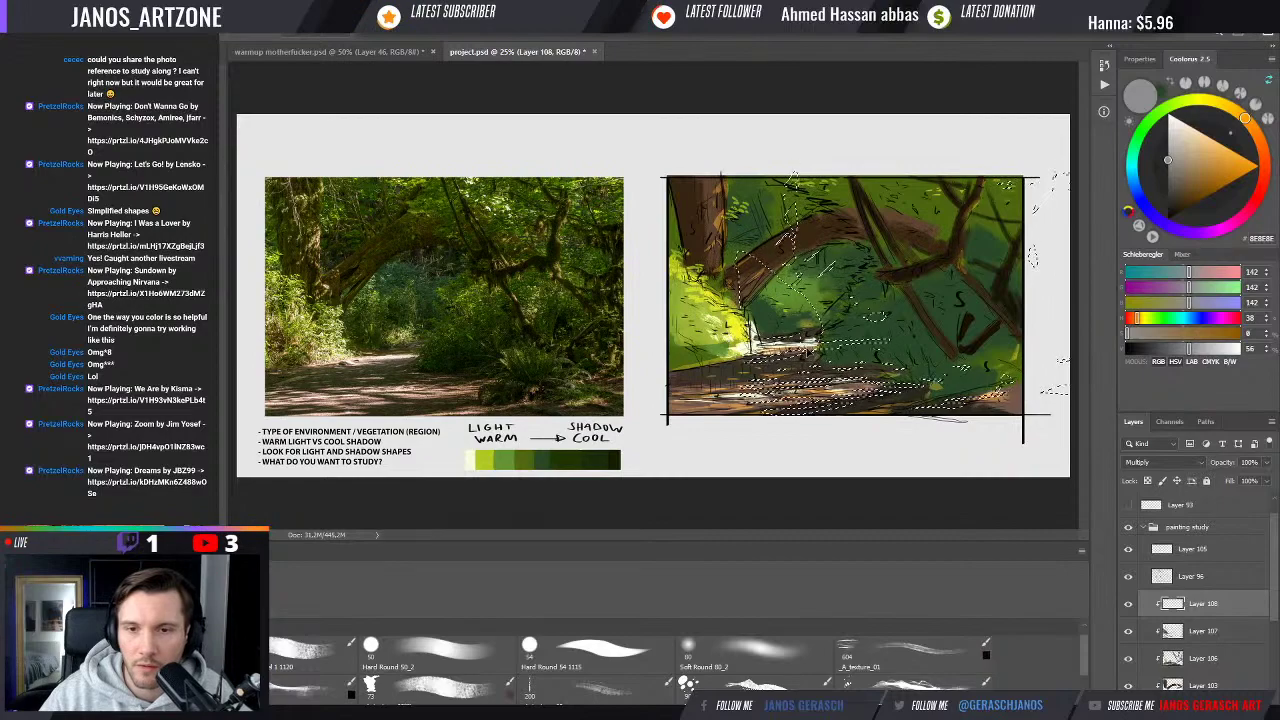
{"action": "left_click_drag", "start_coordinate": [770, 360], "coordinate": [800, 372]}
{"action": "left_click_drag", "start_coordinate": [860, 400], "coordinate": [675, 402]}
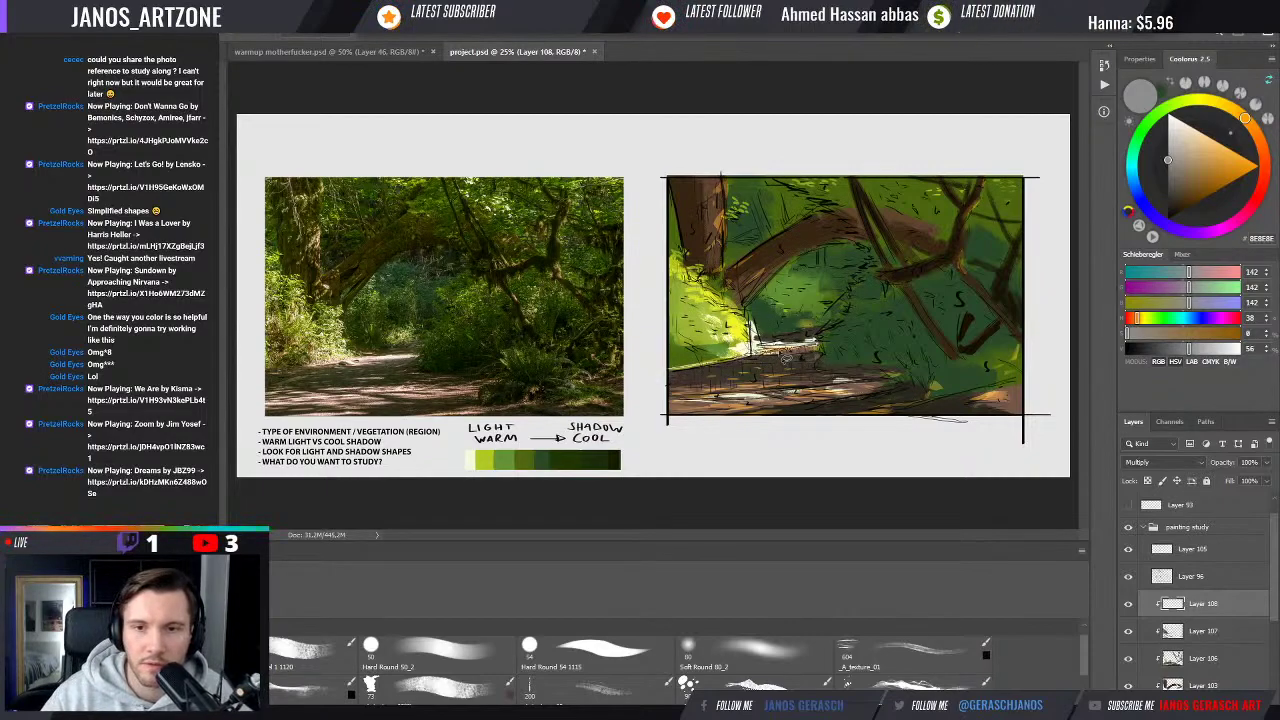
{"action": "left_click_drag", "start_coordinate": [787, 357], "coordinate": [685, 376]}
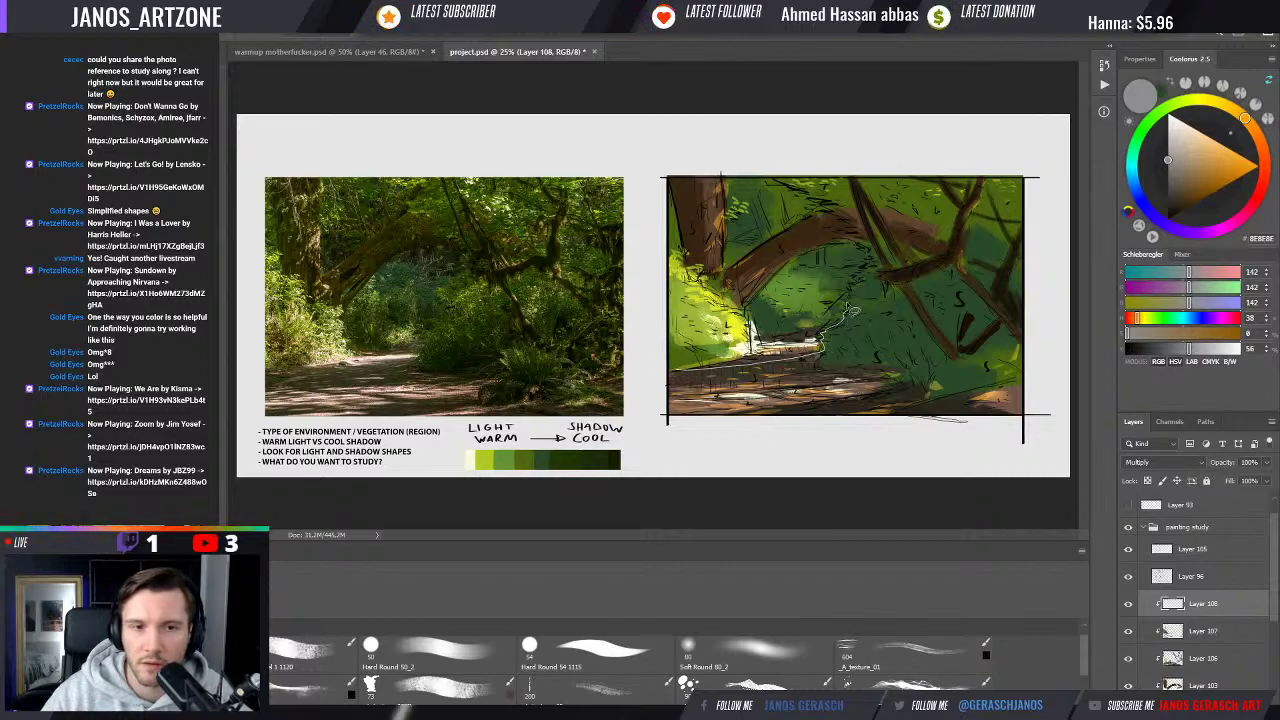
Lasso the shadowed and right-side foliage, then add the branch and left trunk to the selection
{"action": "left_click_drag", "start_coordinate": [848, 312], "coordinate": [900, 298]}
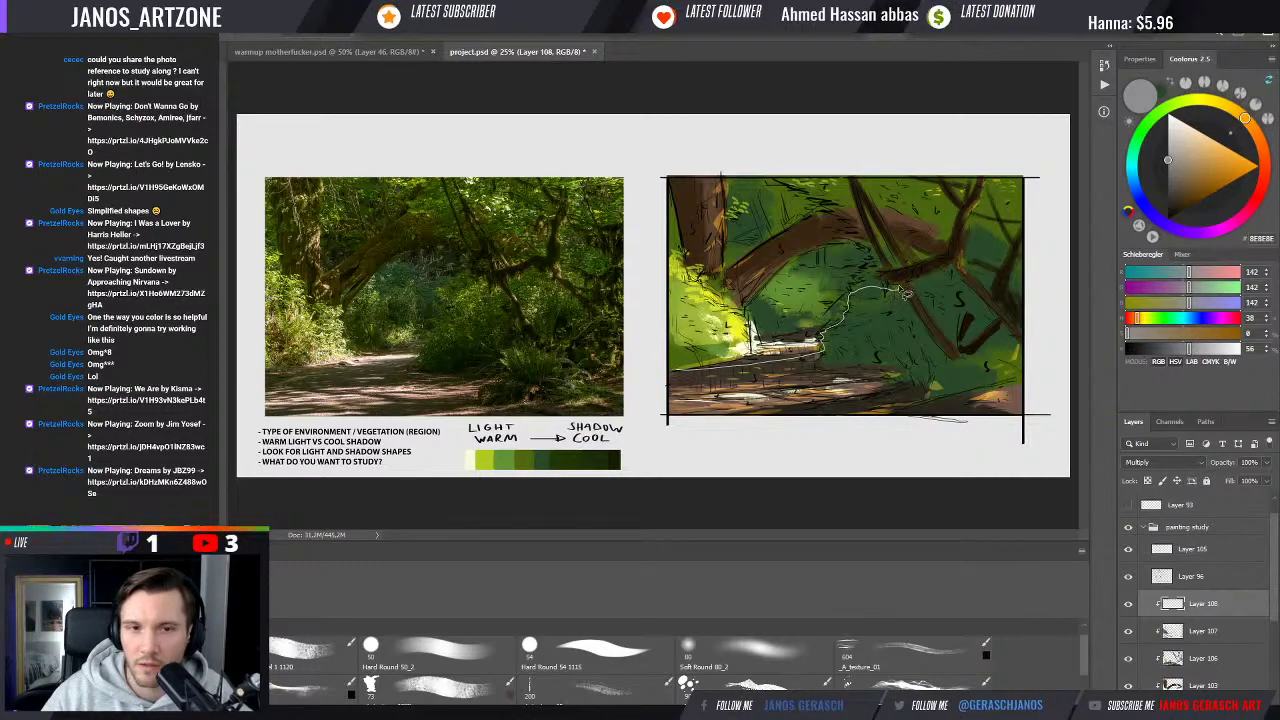
{"action": "mouse_move", "coordinate": [922, 355]}
{"action": "left_mouse_down"}
{"action": "mouse_move", "coordinate": [905, 352]}
{"action": "mouse_move", "coordinate": [898, 382]}
{"action": "left_mouse_up"}
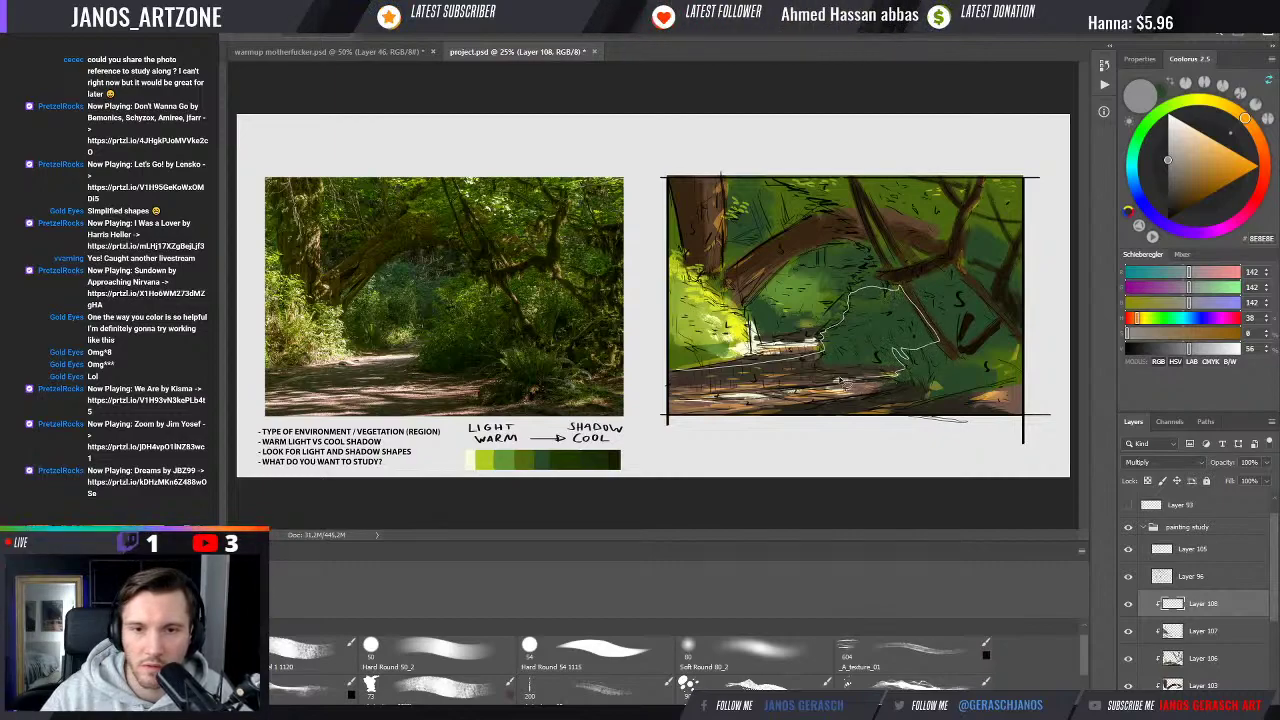
{"action": "left_click_drag", "start_coordinate": [672, 379], "coordinate": [663, 381]}
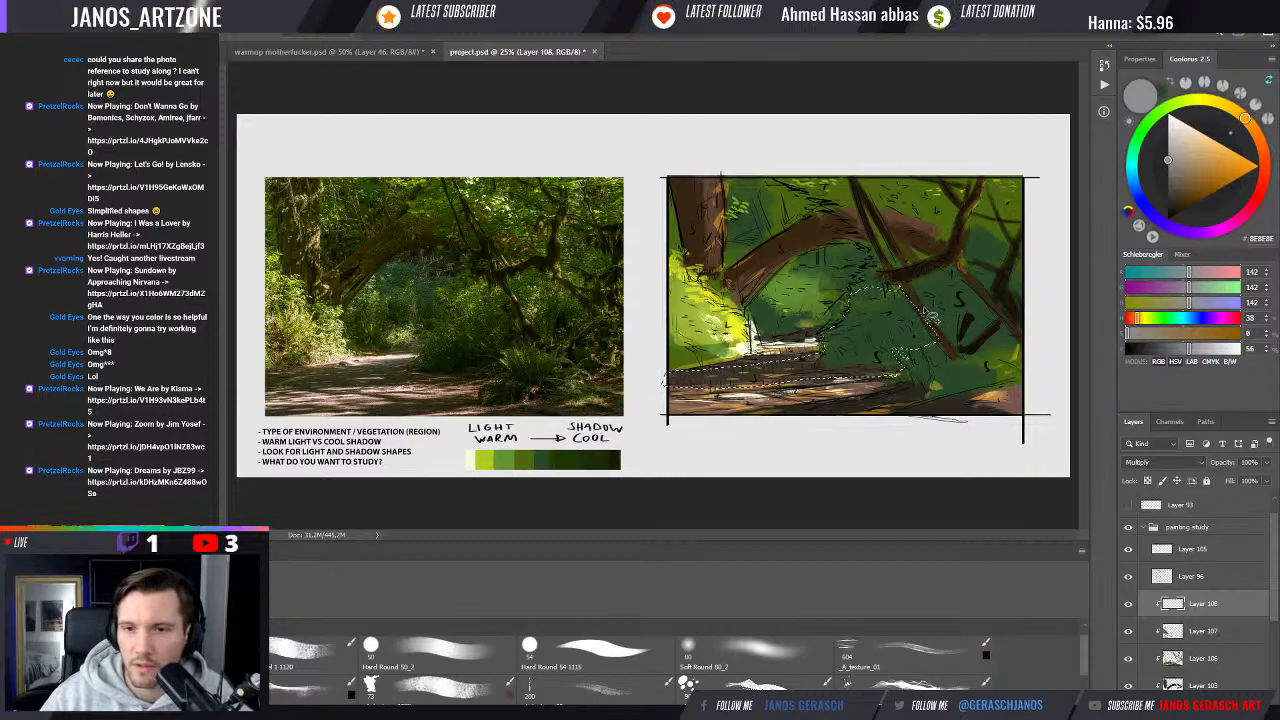
{"action": "left_click_drag", "start_coordinate": [928, 299], "coordinate": [1003, 328]}
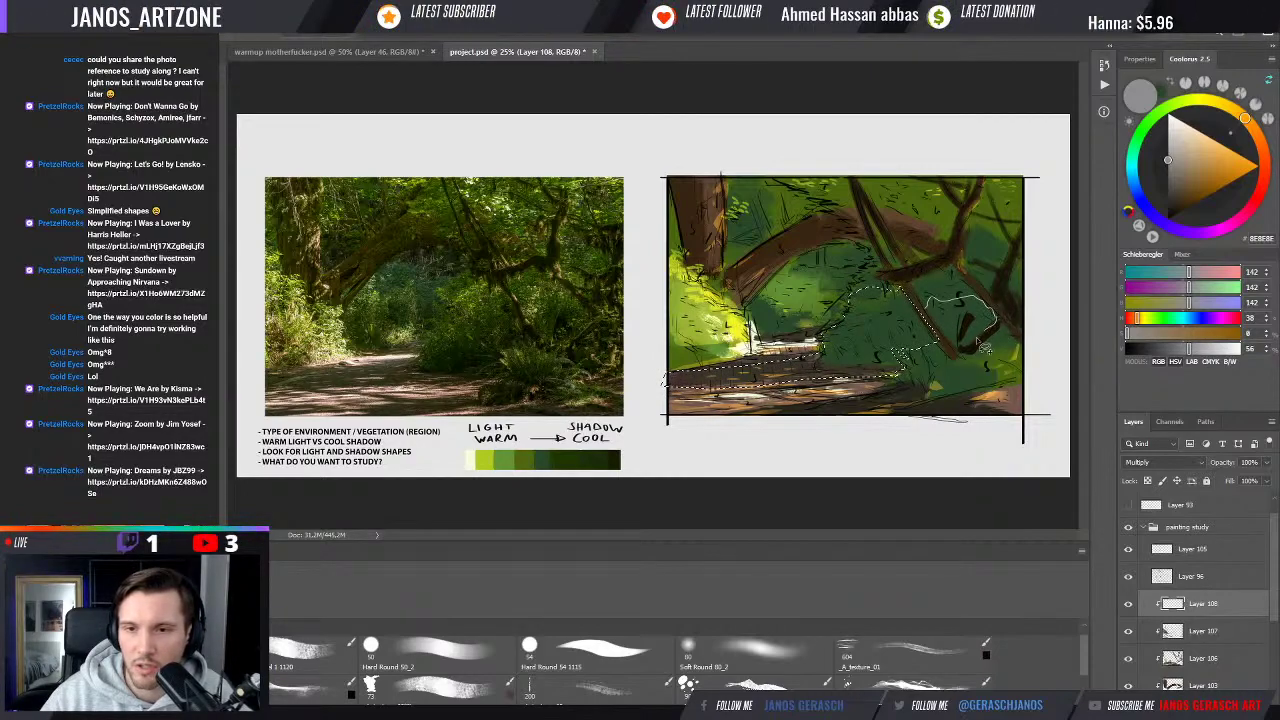
{"action": "left_click_drag", "start_coordinate": [929, 315], "coordinate": [928, 300]}
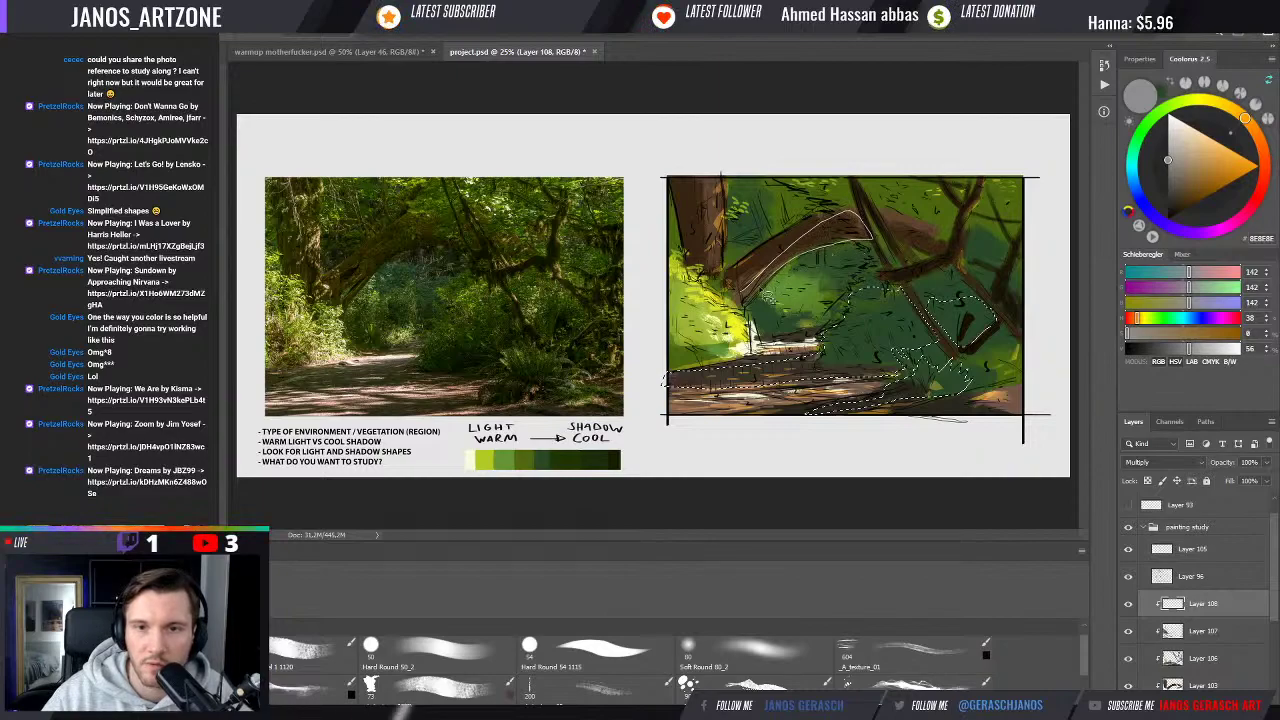
{"action": "left_click_drag", "start_coordinate": [818, 258], "coordinate": [703, 187]}
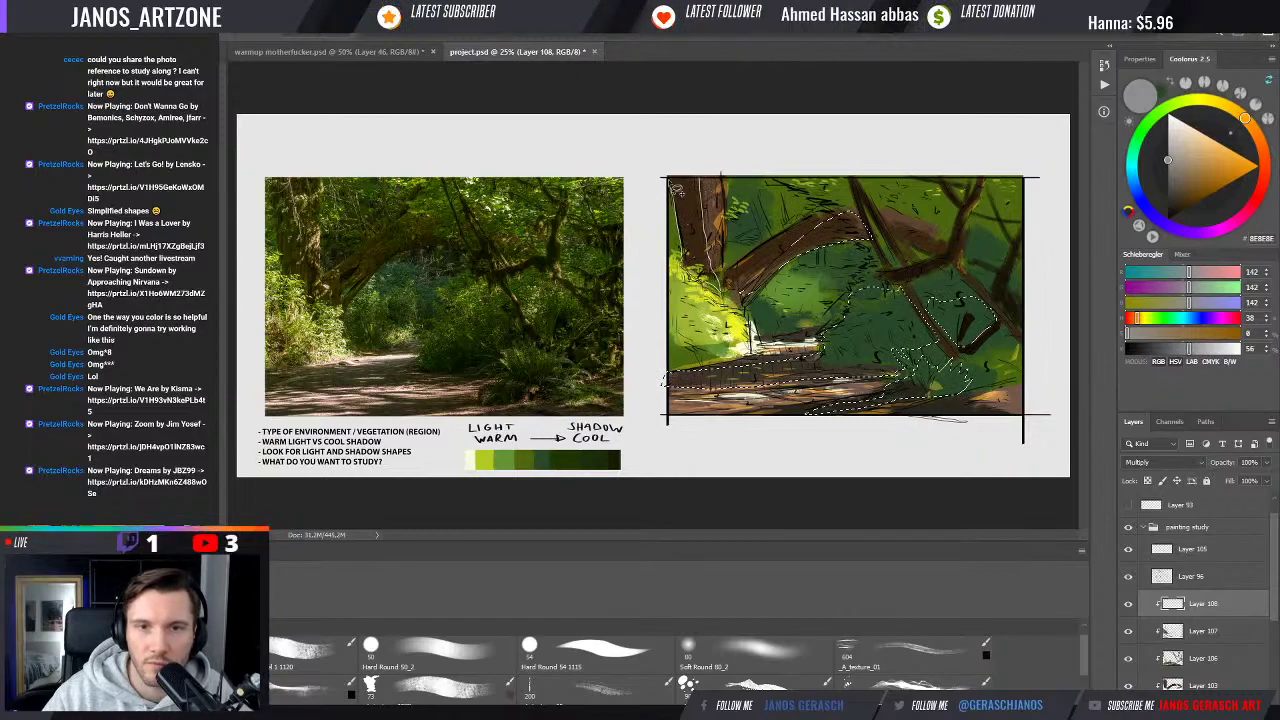
{"action": "left_click_drag", "start_coordinate": [680, 210], "coordinate": [840, 200]}
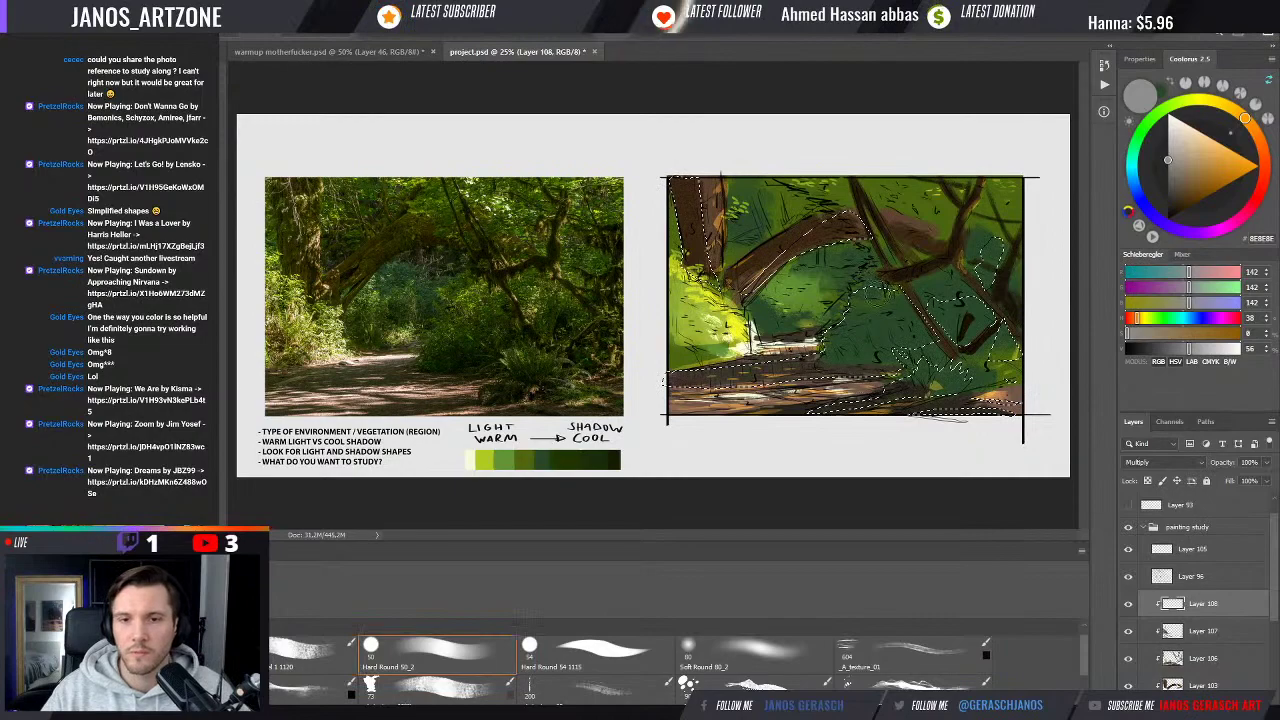
Deselect, darken the right-centre foliage while previewing in greyscale, then return to full colour
{"action": "key", "text": "ctrl+d"}
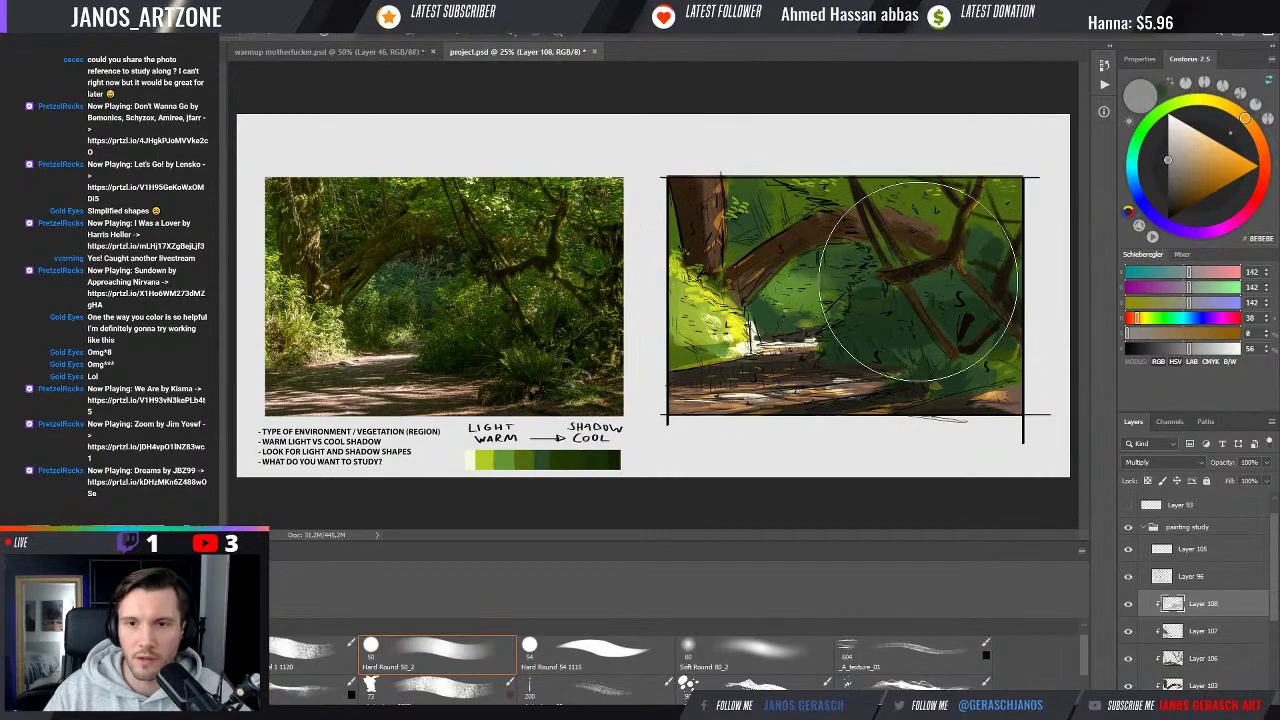
{"action": "key", "text": "ctrl+y"}
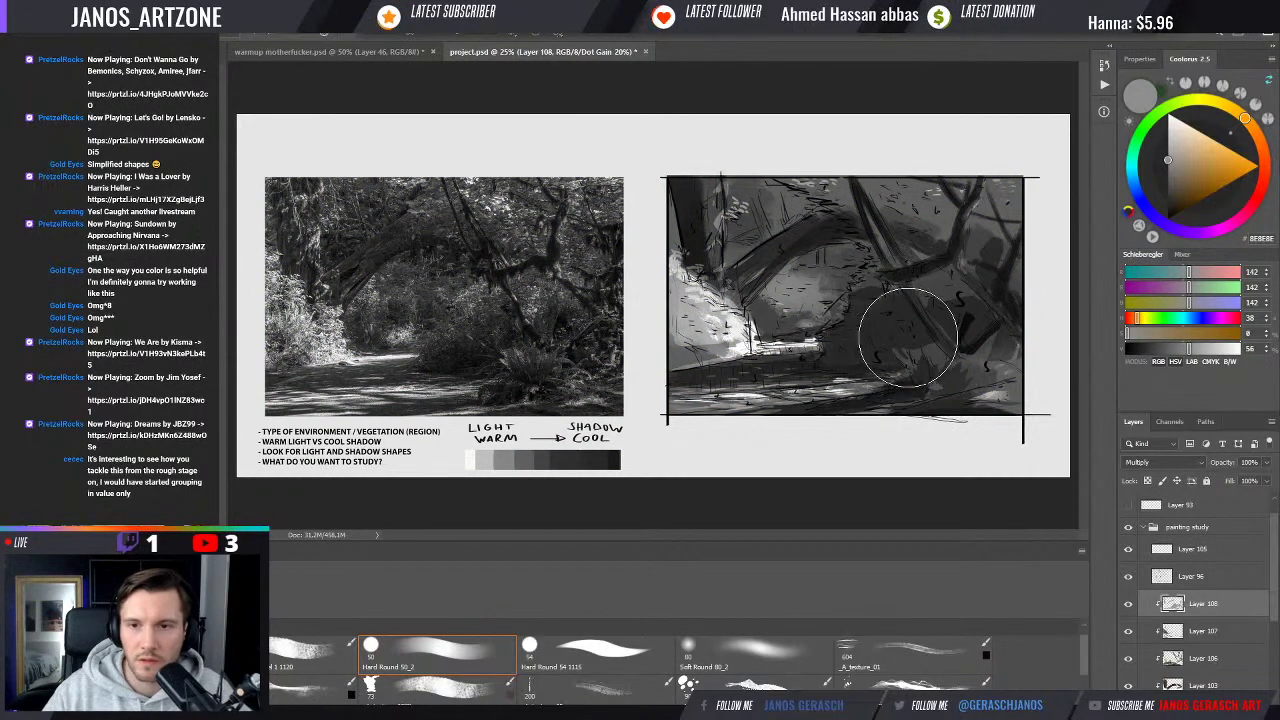
{"action": "mouse_move", "coordinate": [907, 338]}
{"action": "left_mouse_down"}
{"action": "mouse_move", "coordinate": [903, 314]}
{"action": "mouse_move", "coordinate": [871, 343]}
{"action": "mouse_move", "coordinate": [938, 329]}
{"action": "left_mouse_up"}
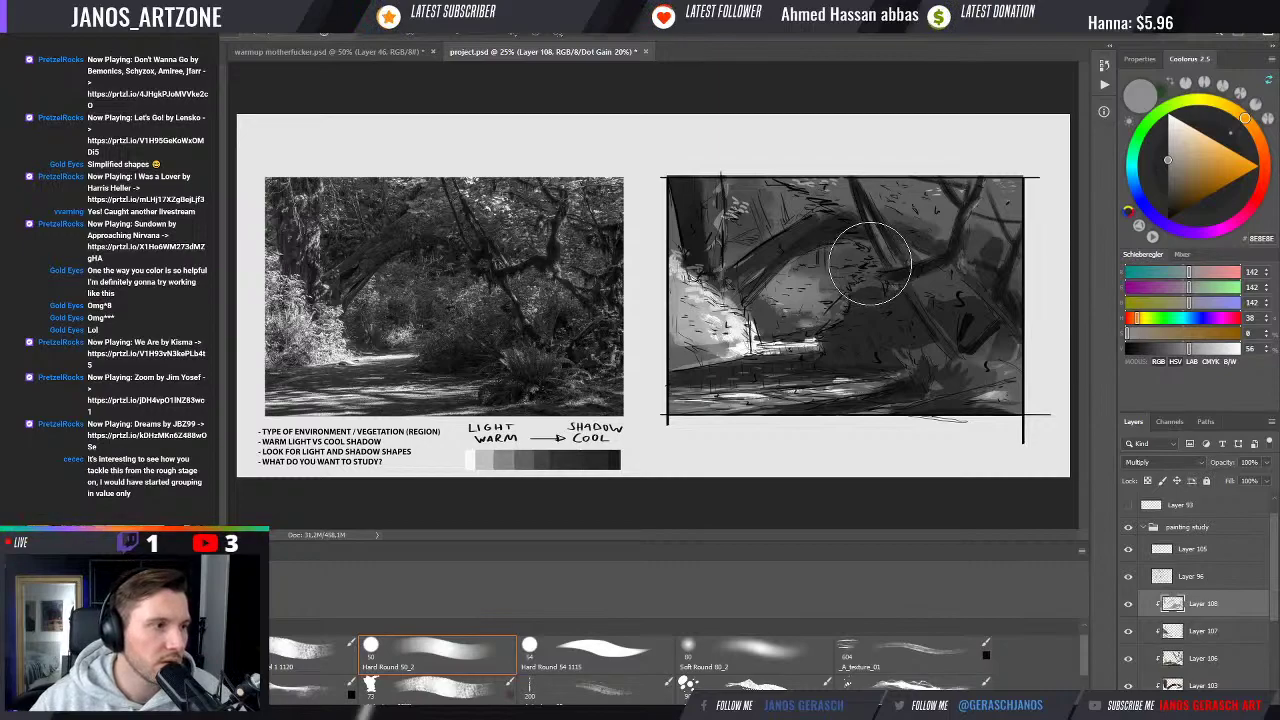
{"action": "key", "text": "ctrl+y"}
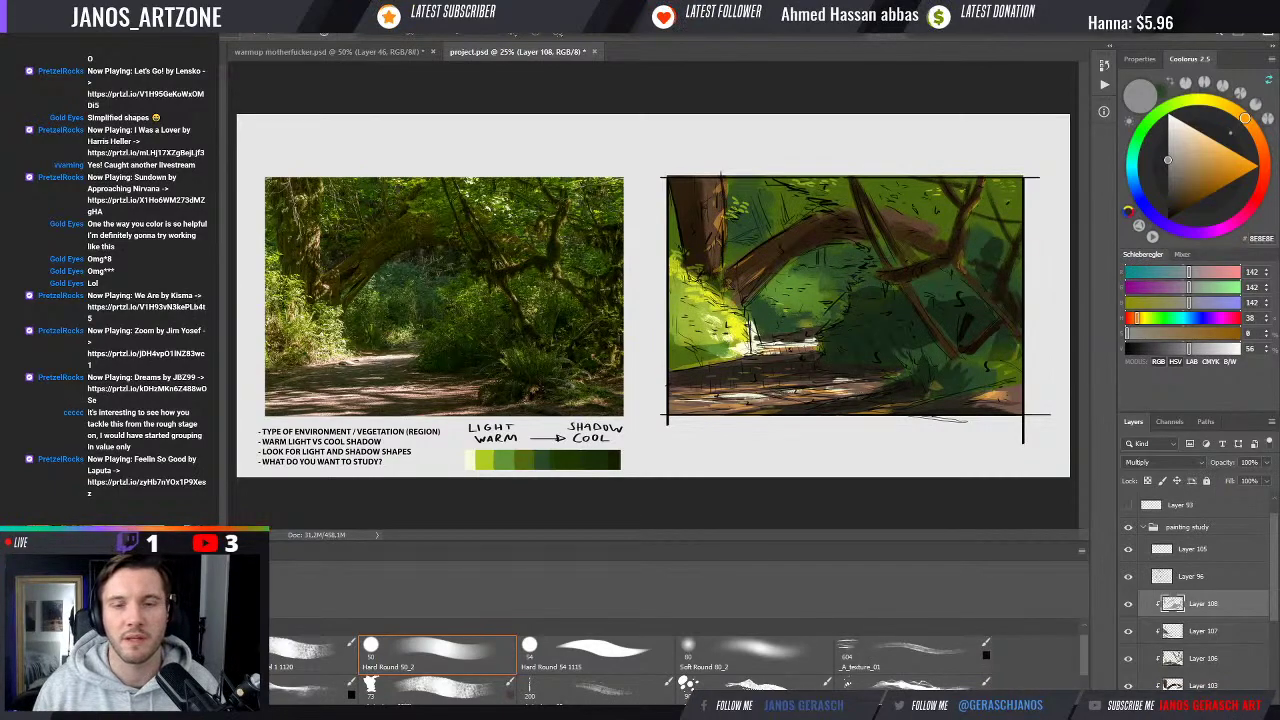
Compare the shading and light-patch layers on and off, moving the light-patch layer above the shading layer
{"action": "left_click", "coordinate": [1129, 605]}
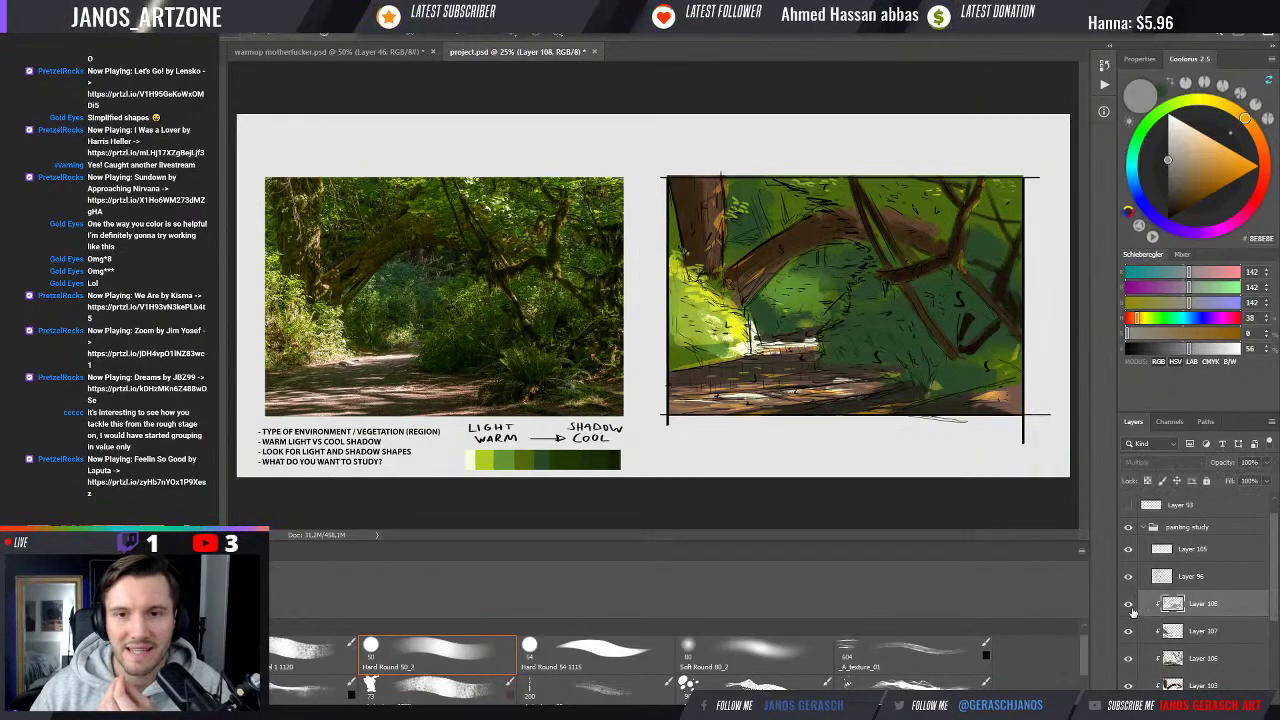
{"action": "left_click", "coordinate": [1129, 605]}
{"action": "left_click", "coordinate": [1129, 605]}
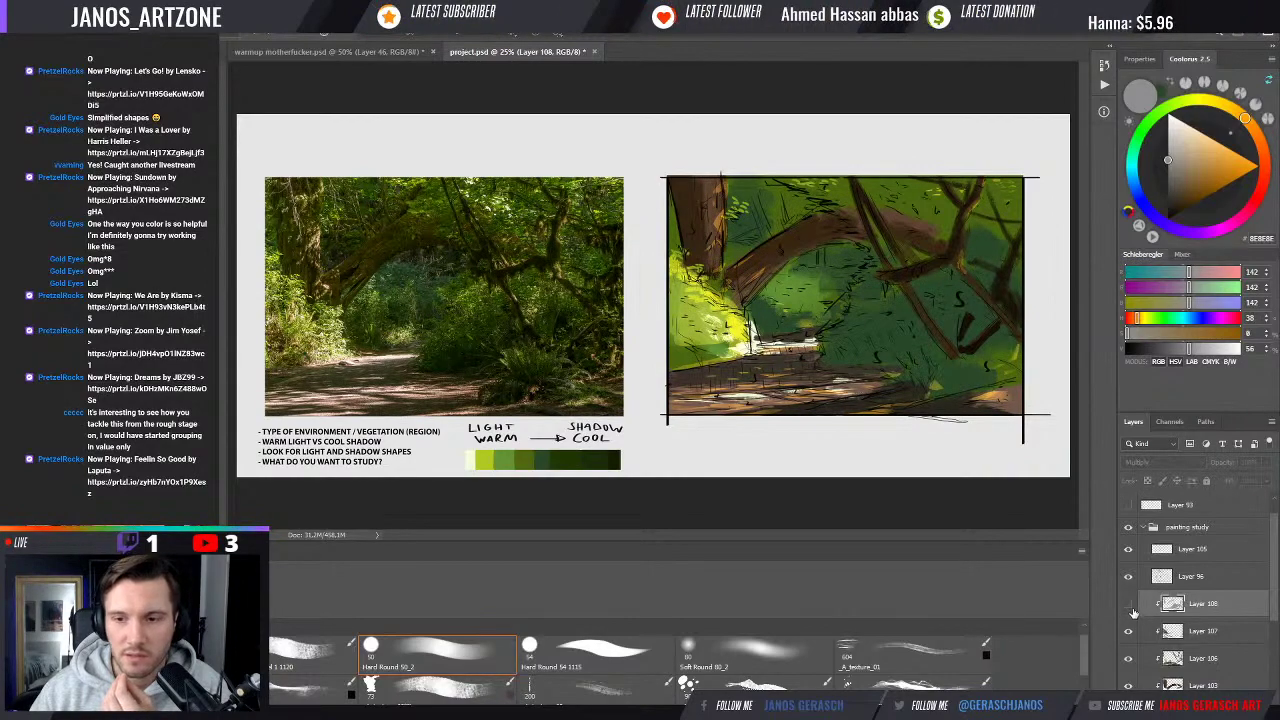
{"action": "left_click", "coordinate": [1129, 605]}
{"action": "left_click", "coordinate": [1129, 634]}
{"action": "left_click", "coordinate": [1129, 634]}
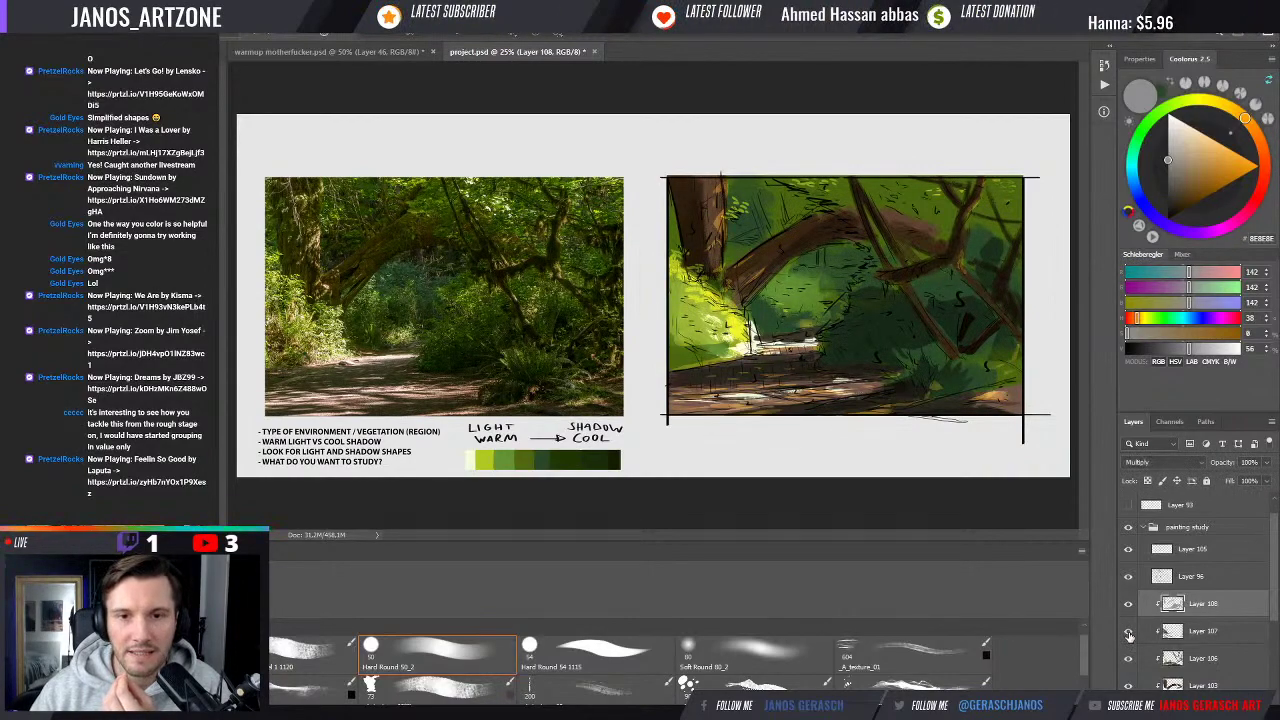
{"action": "left_click", "coordinate": [1129, 634]}
{"action": "left_click", "coordinate": [1129, 634]}
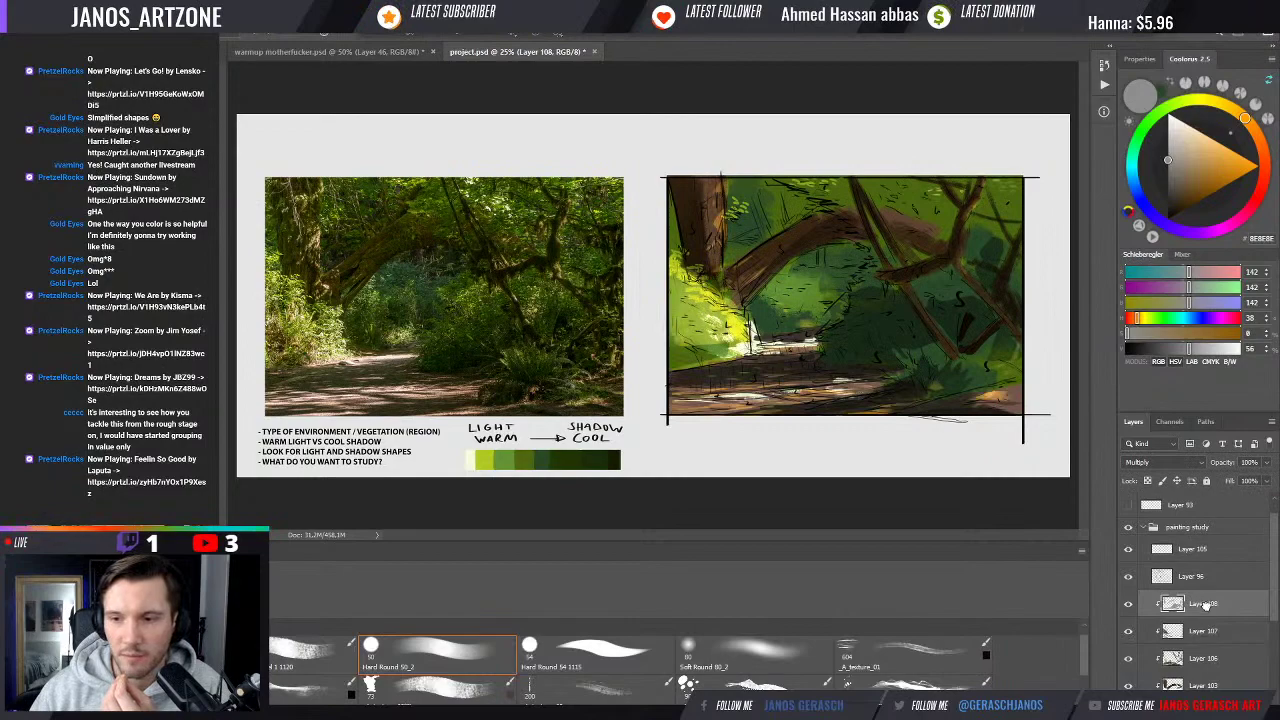
{"action": "left_click_drag", "start_coordinate": [1205, 632], "coordinate": [1205, 610]}
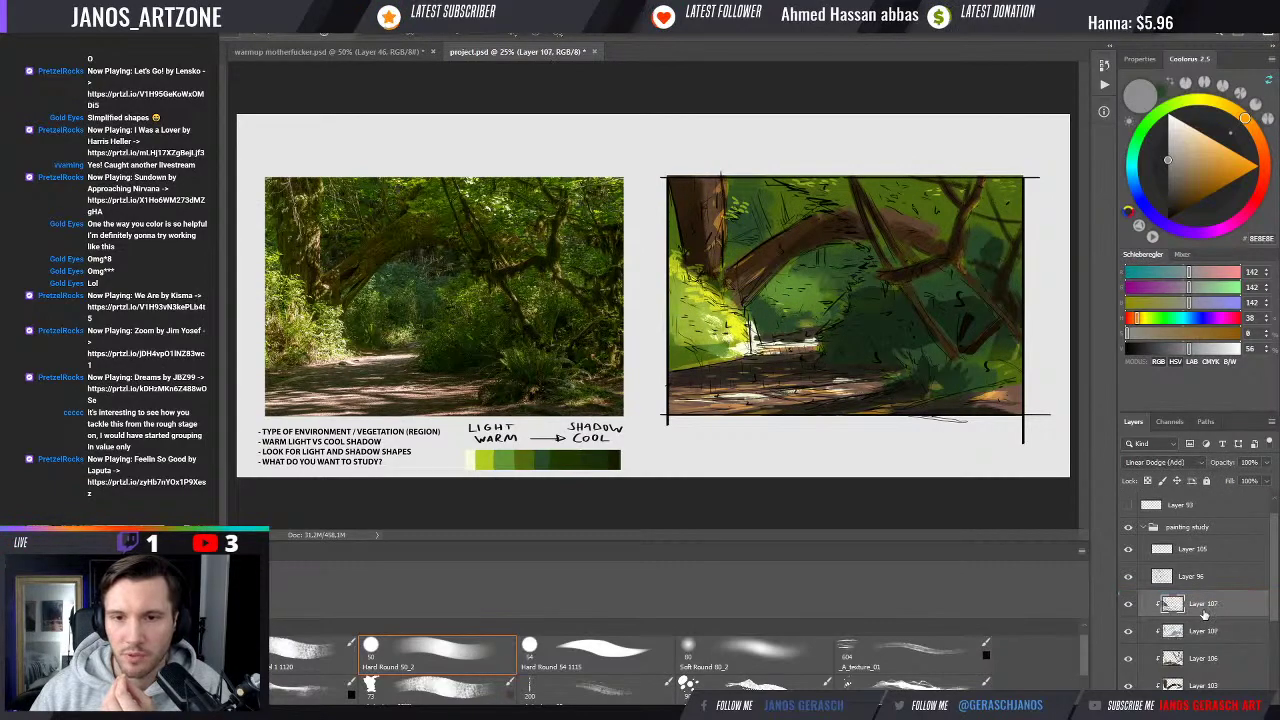
{"action": "left_click", "coordinate": [1129, 604]}
{"action": "left_click", "coordinate": [1129, 604]}
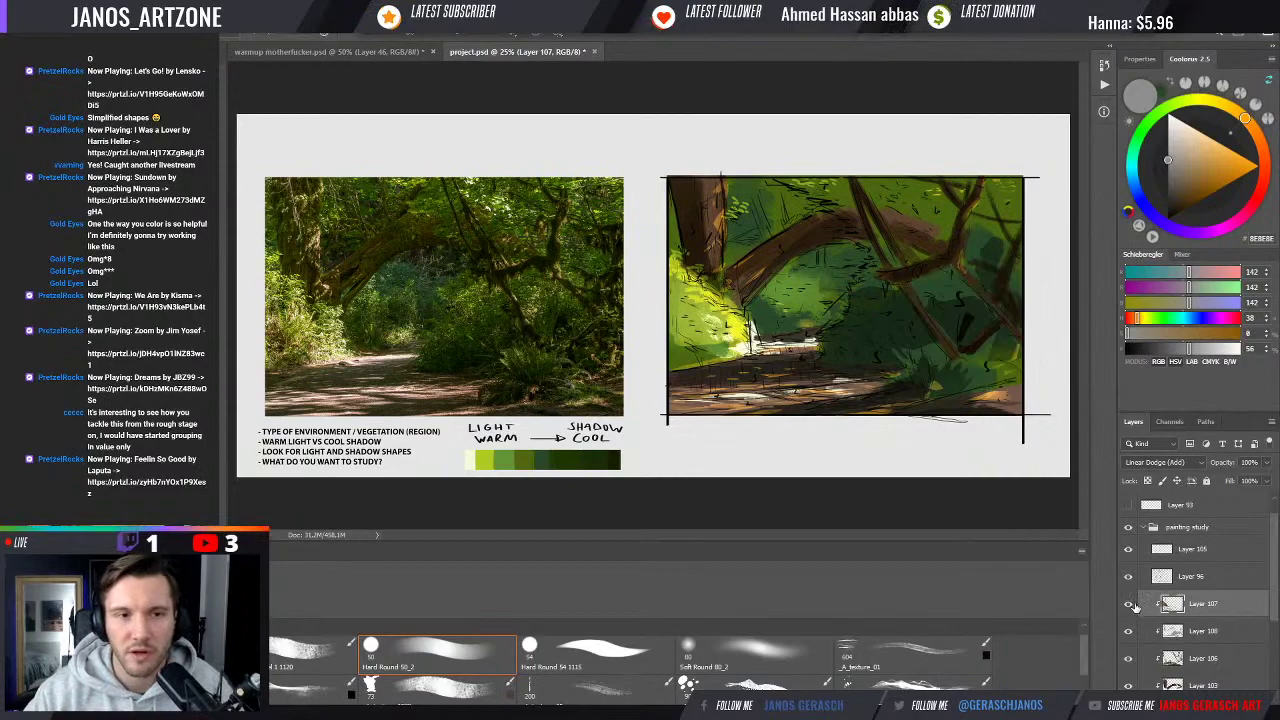
Adjust the zoom, check values in grayscale and back, then add a new empty layer above Layer 107
{"action": "key", "text": "ctrl+minus"}
{"action": "key", "text": "ctrl+minus"}
{"action": "key", "text": "ctrl+minus"}
{"action": "key", "text": "ctrl+minus"}
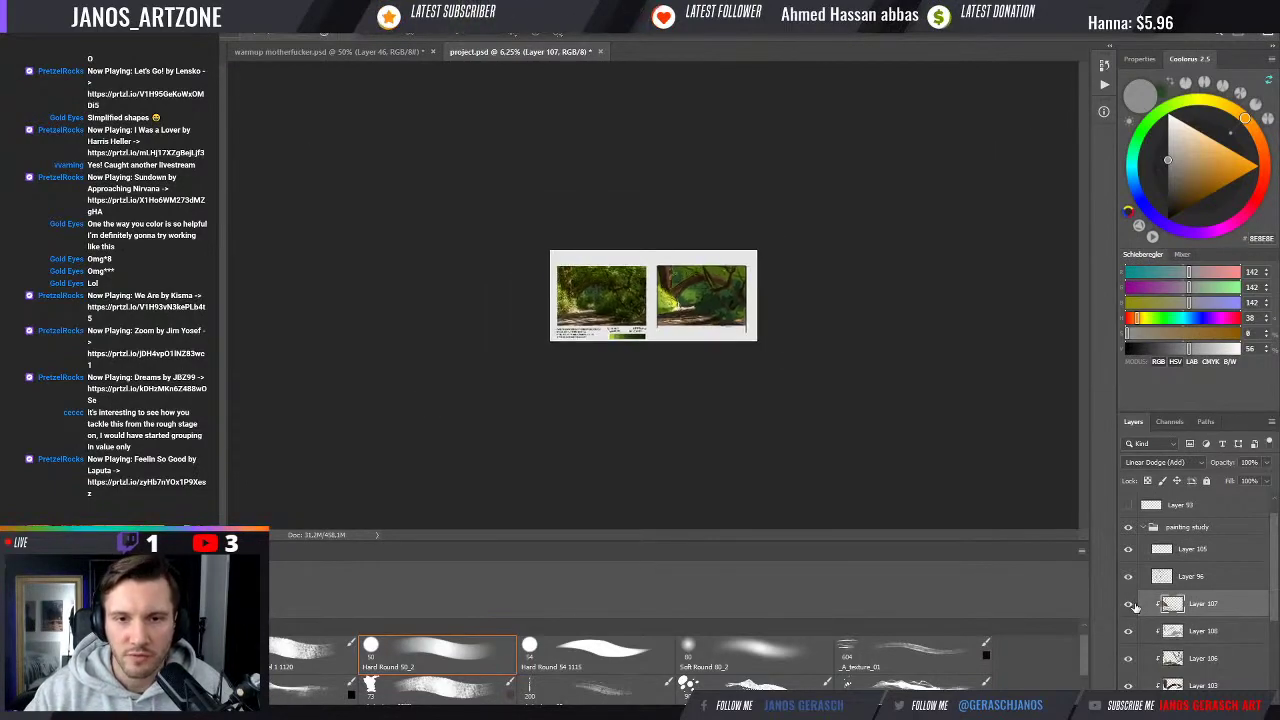
{"action": "key", "text": "ctrl+plus"}
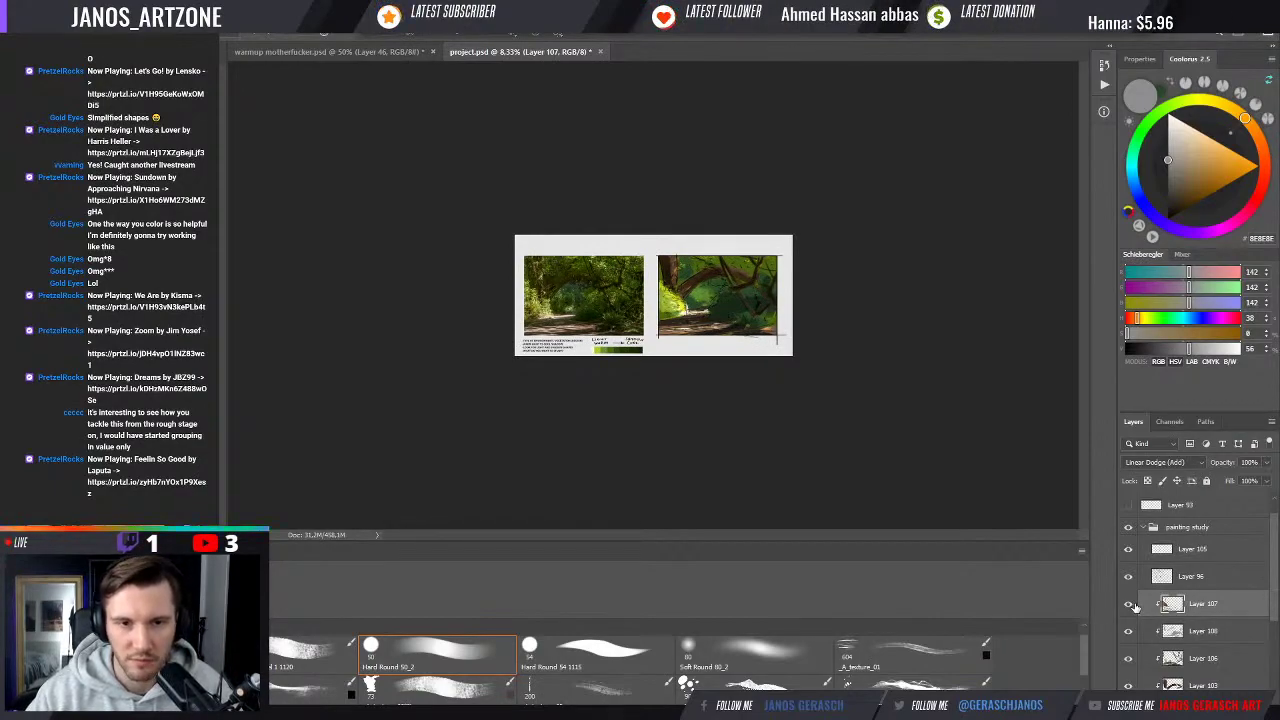
{"action": "key", "text": "ctrl+y"}
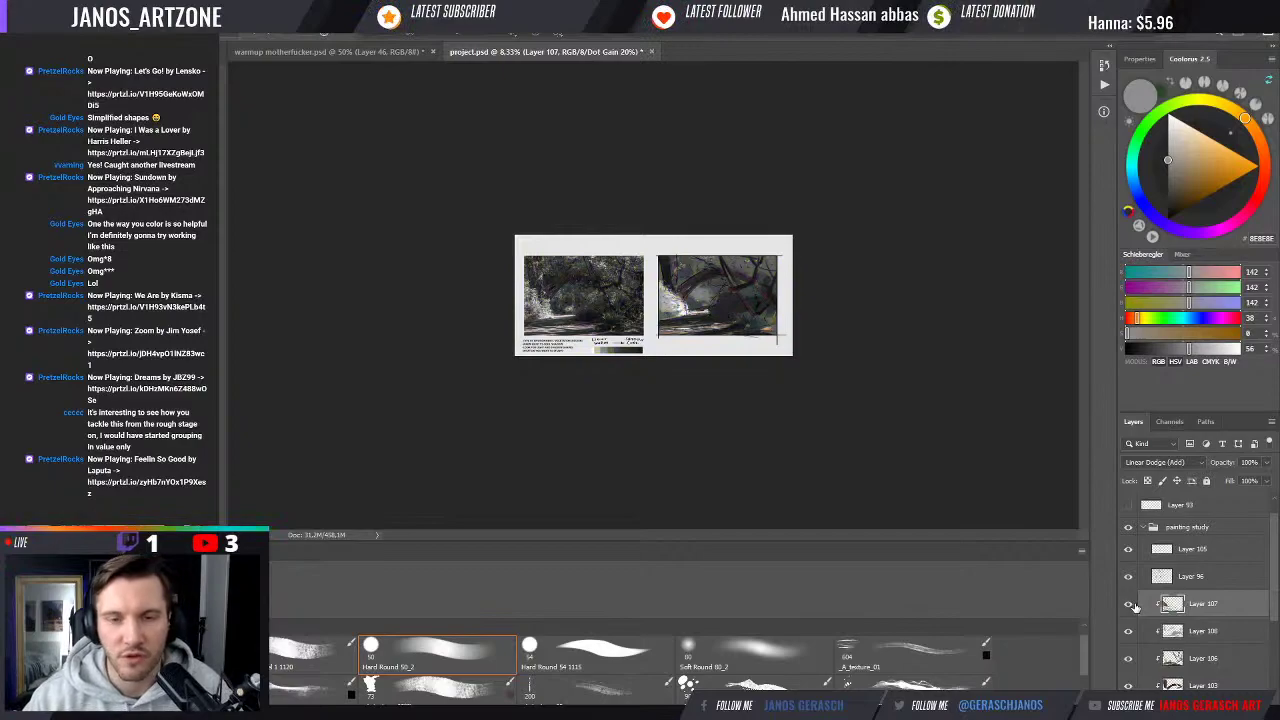
{"action": "key", "text": "ctrl+y"}
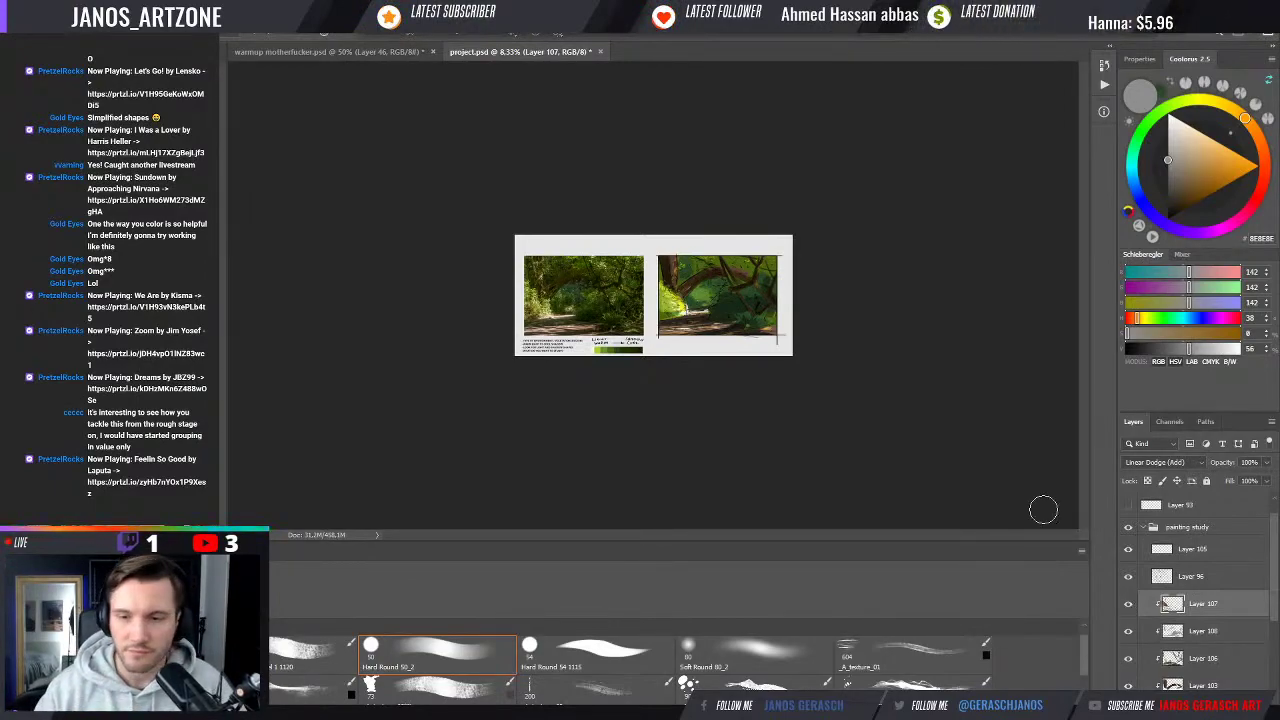
{"action": "key", "text": "ctrl+e"}
{"action": "key", "text": "ctrl+shift+alt+n"}
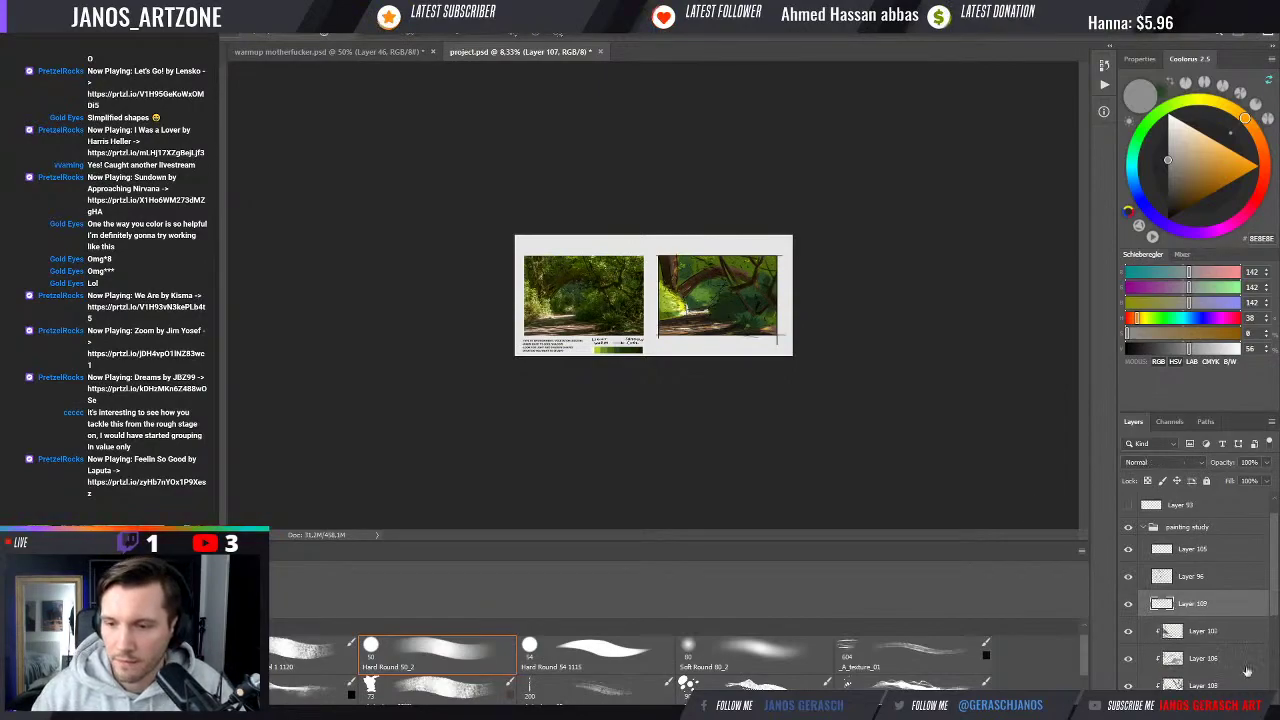
Clip Layer 109 to Layer 107, set the colour to black, and compare the light-green highlight strokes
{"action": "left_click", "coordinate": [1216, 618], "text": "alt"}
{"action": "left_click", "coordinate": [965, 455]}
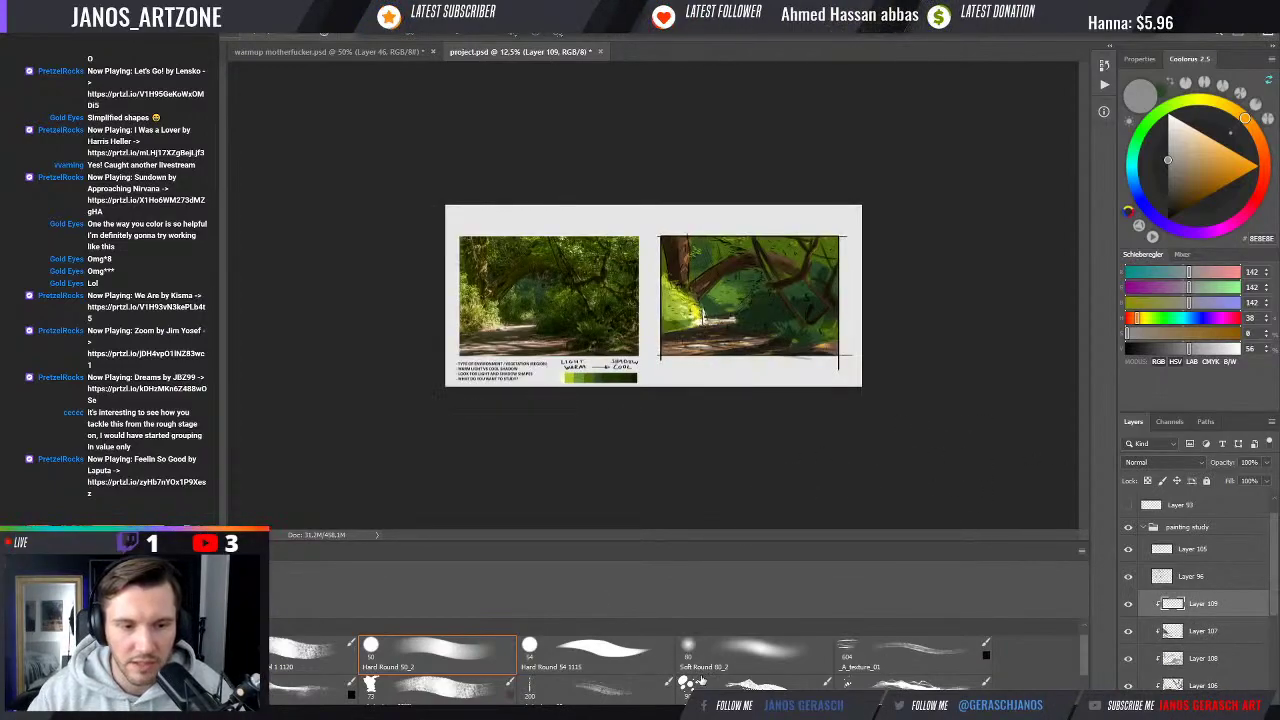
{"action": "key", "text": "d"}
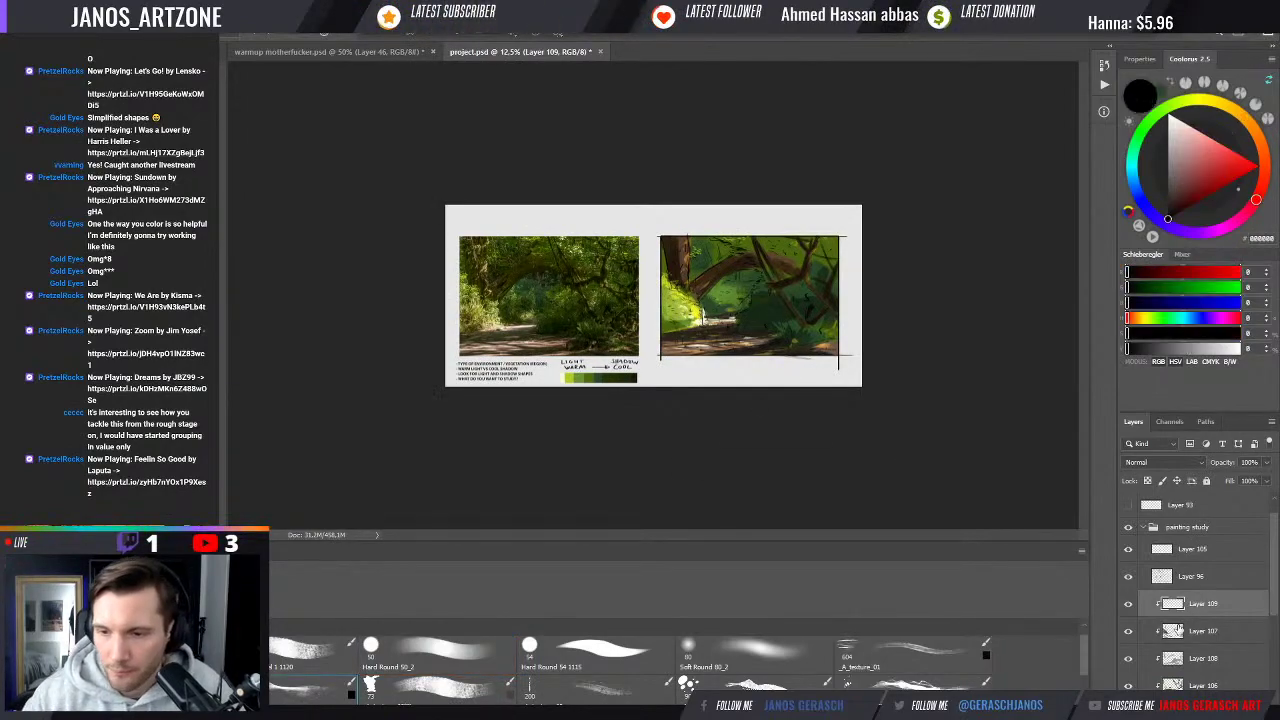
{"action": "left_click", "coordinate": [818, 487]}
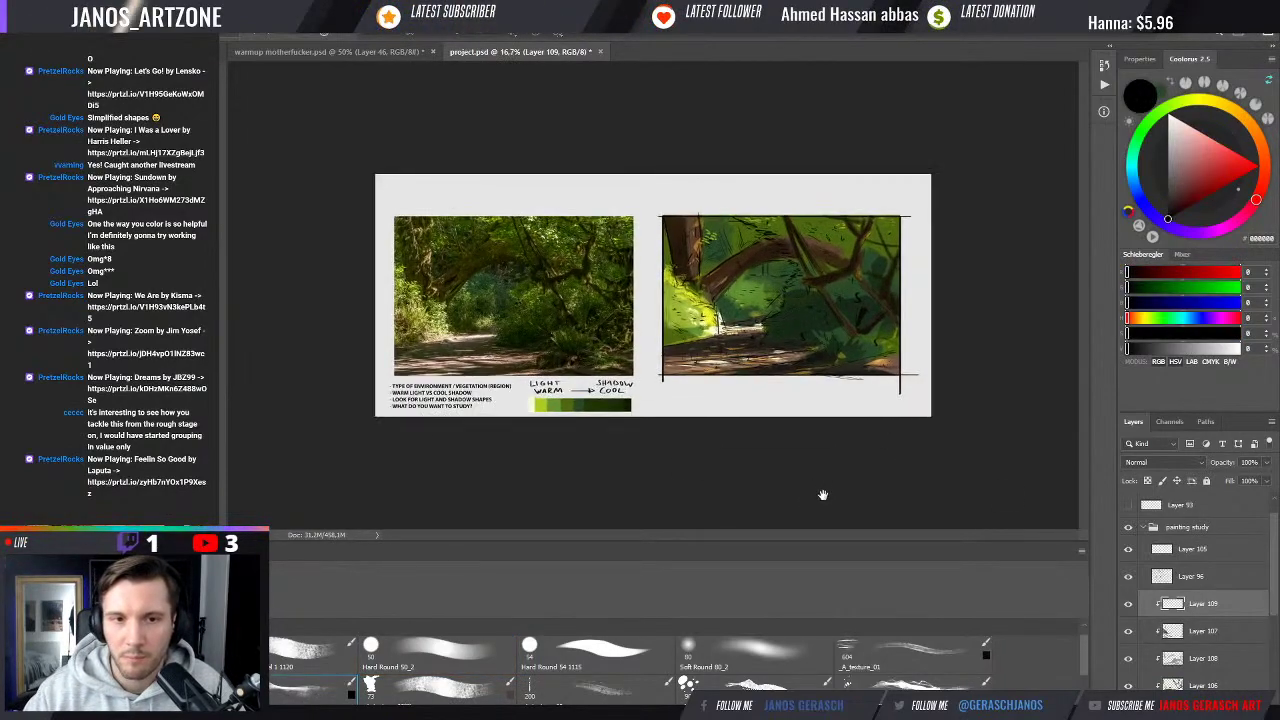
{"action": "left_click", "coordinate": [1128, 631]}
{"action": "left_click", "coordinate": [1128, 631]}
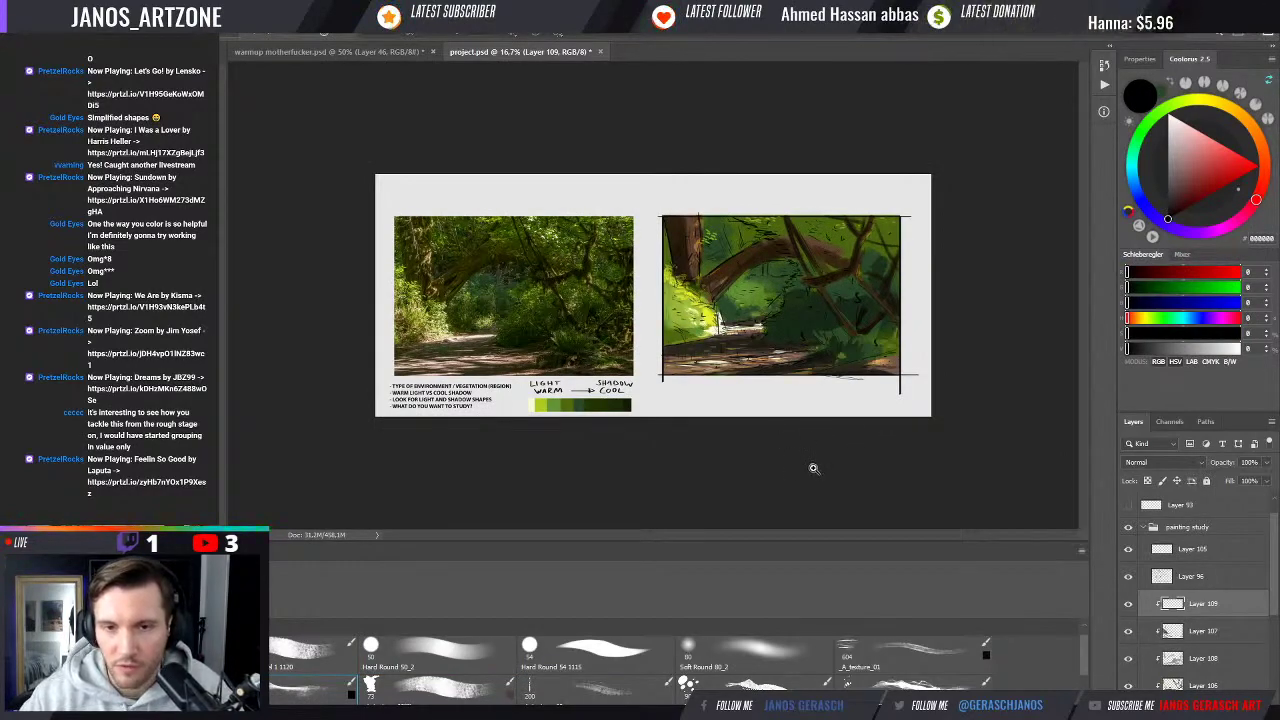
Toggle Layer 96's sketch lines on and off repeatedly to compare the right painting
{"action": "left_click", "coordinate": [1128, 577]}
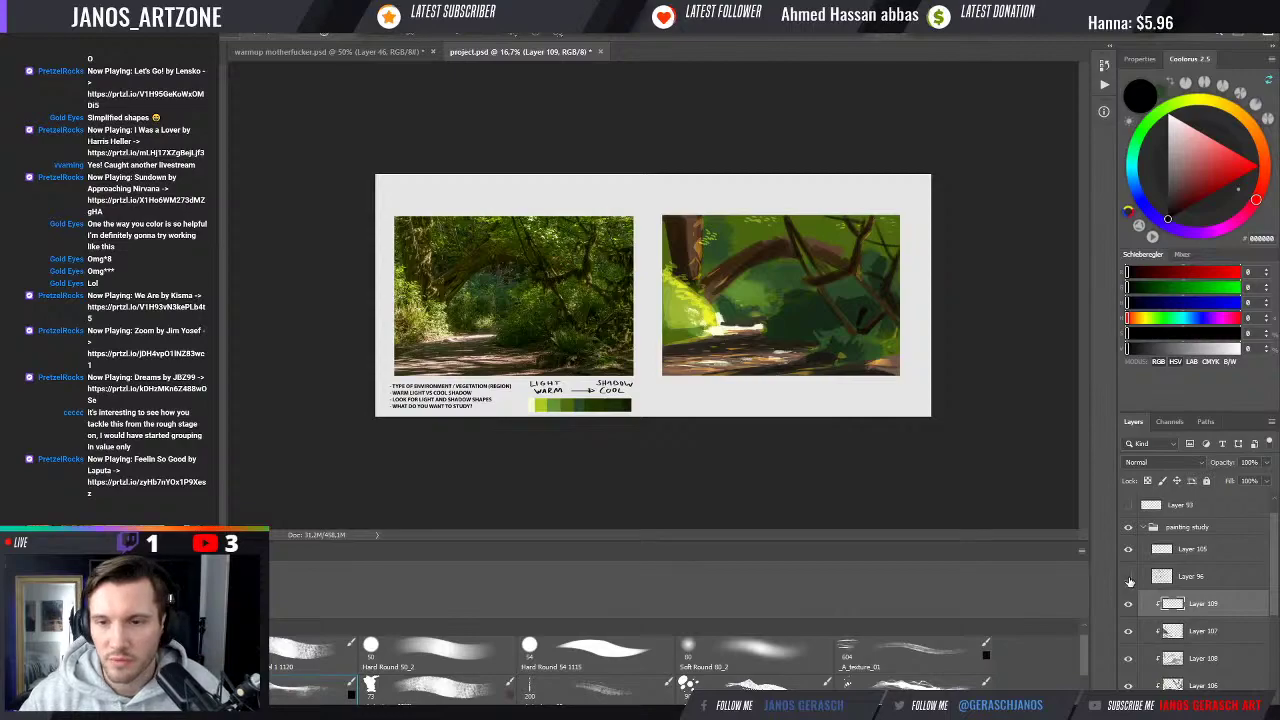
{"action": "left_click", "coordinate": [1128, 578]}
{"action": "left_click", "coordinate": [1130, 580]}
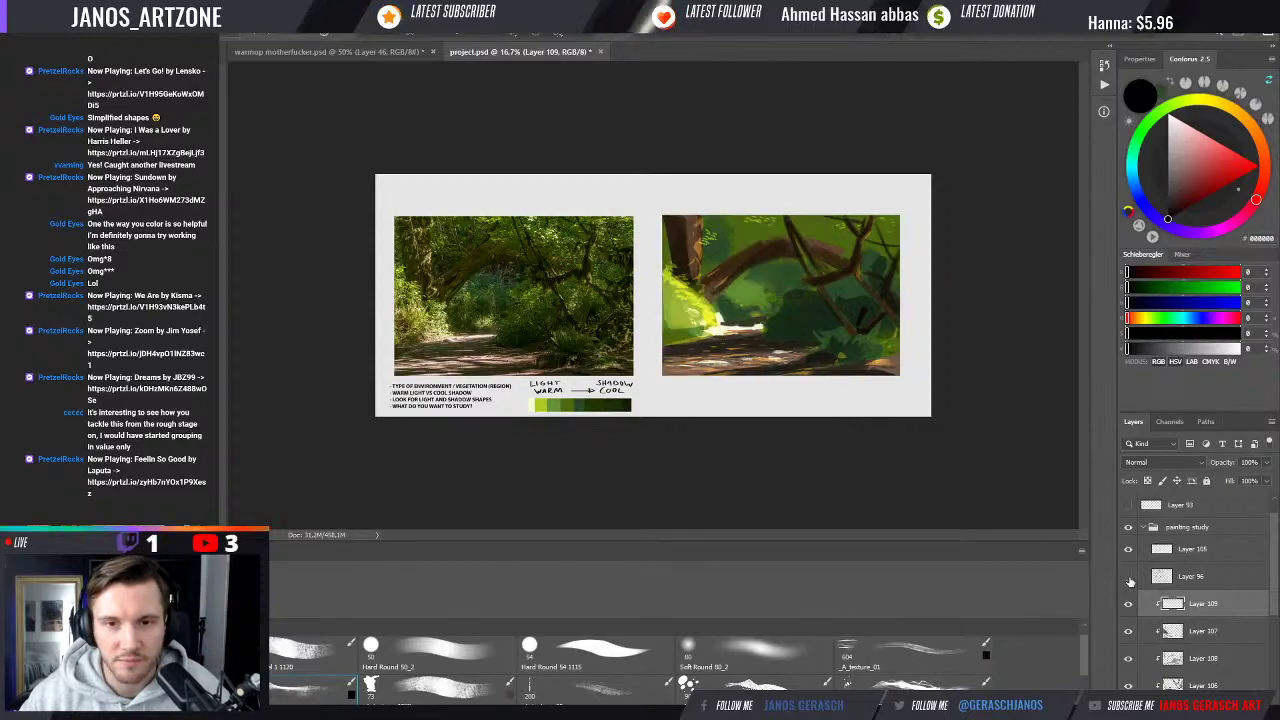
{"action": "left_click", "coordinate": [1129, 578]}
{"action": "left_click", "coordinate": [1129, 578]}
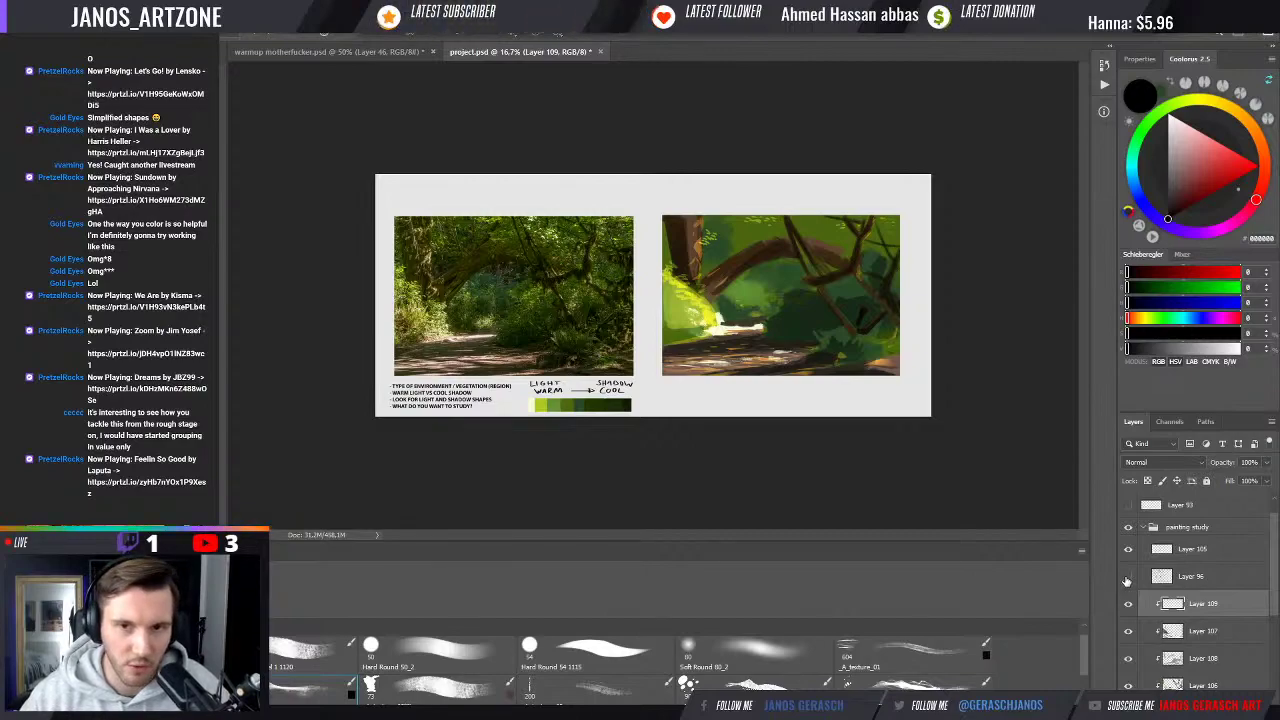
{"action": "left_click", "coordinate": [1128, 578]}
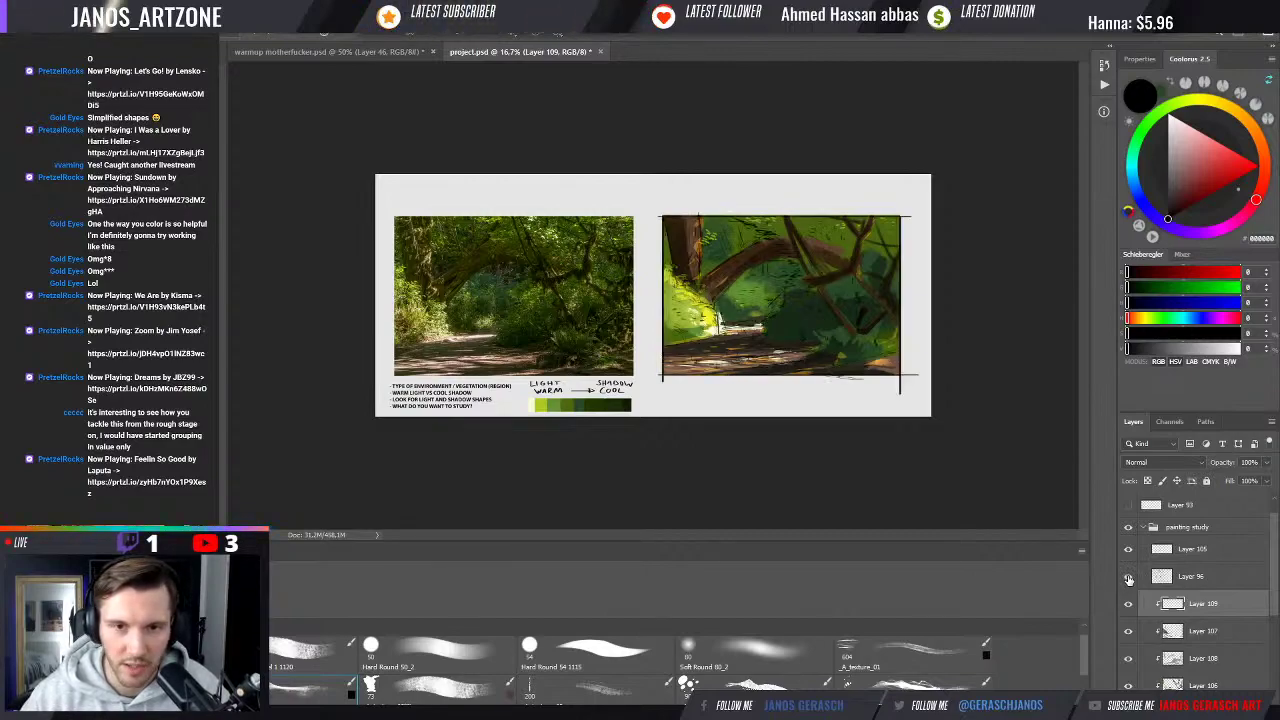
{"action": "left_click", "coordinate": [1128, 578]}
{"action": "left_click", "coordinate": [1128, 578]}
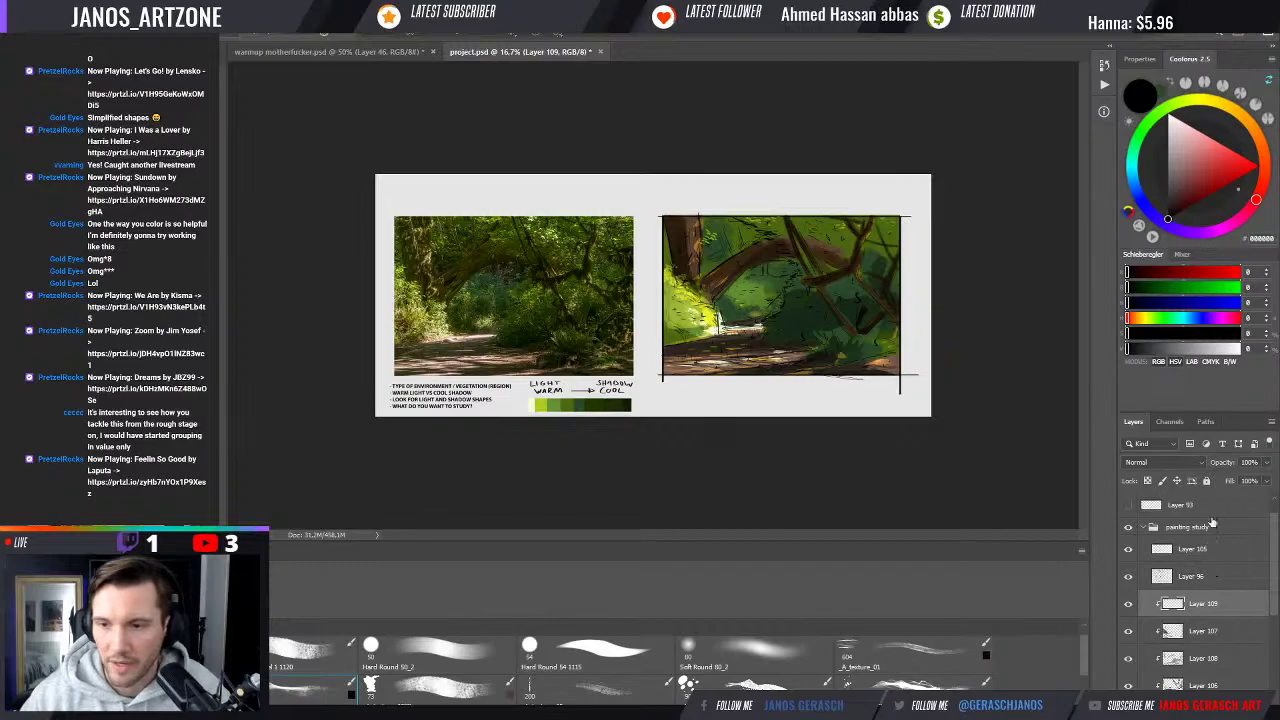
Fade Layer 96 to about 67% opacity, then hide it and the empty Layer 109
{"action": "left_click", "coordinate": [1199, 578]}
{"action": "left_click_drag", "start_coordinate": [1224, 464], "coordinate": [1205, 474]}
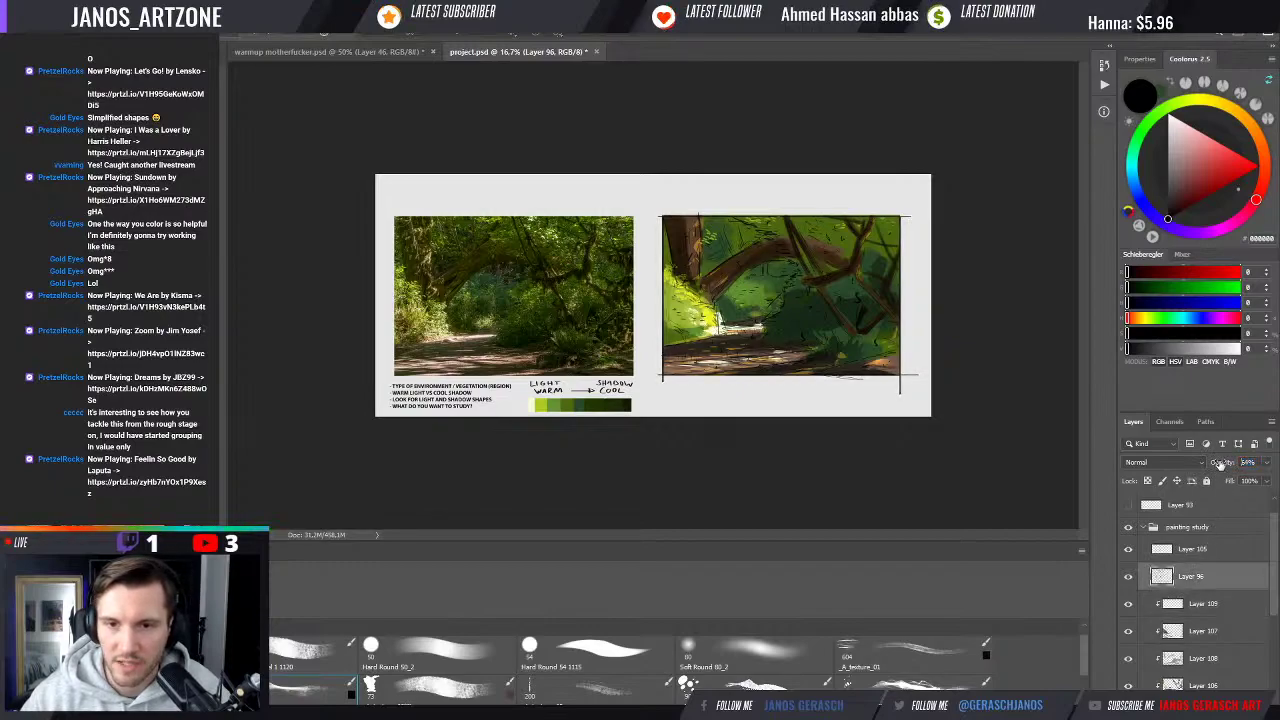
{"action": "left_click", "coordinate": [1186, 603]}
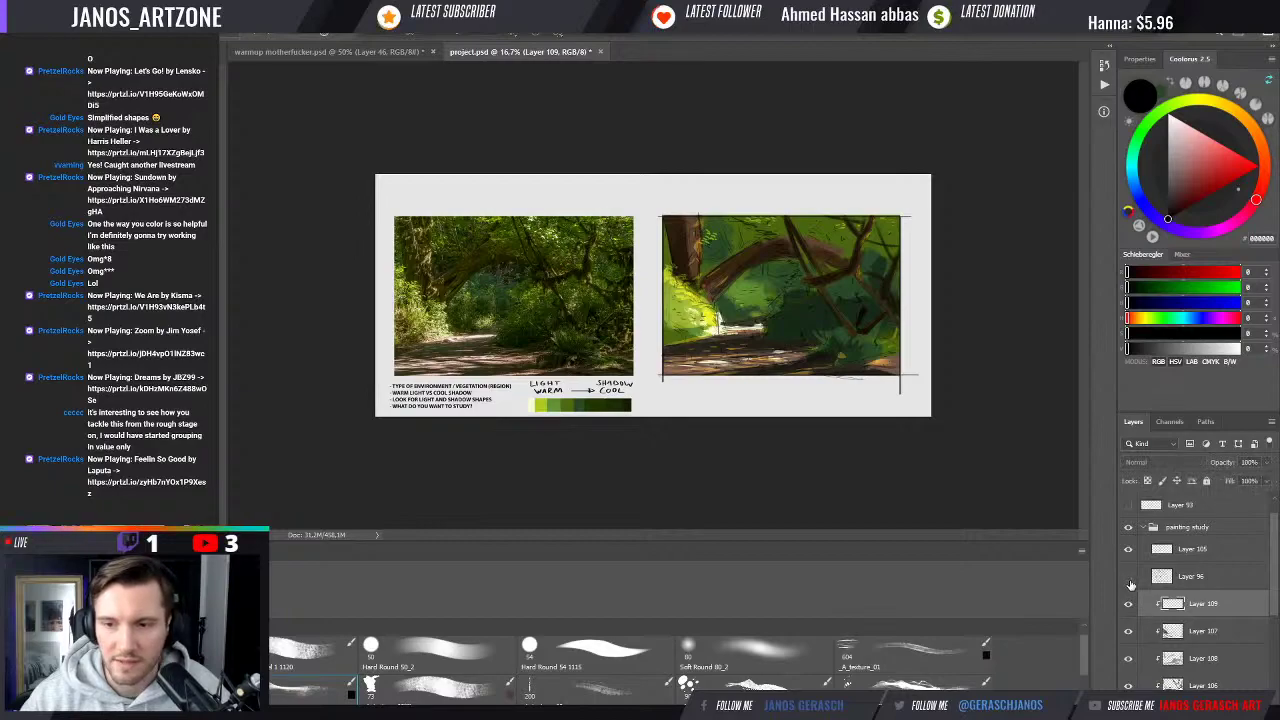
{"action": "left_click", "coordinate": [1129, 578]}
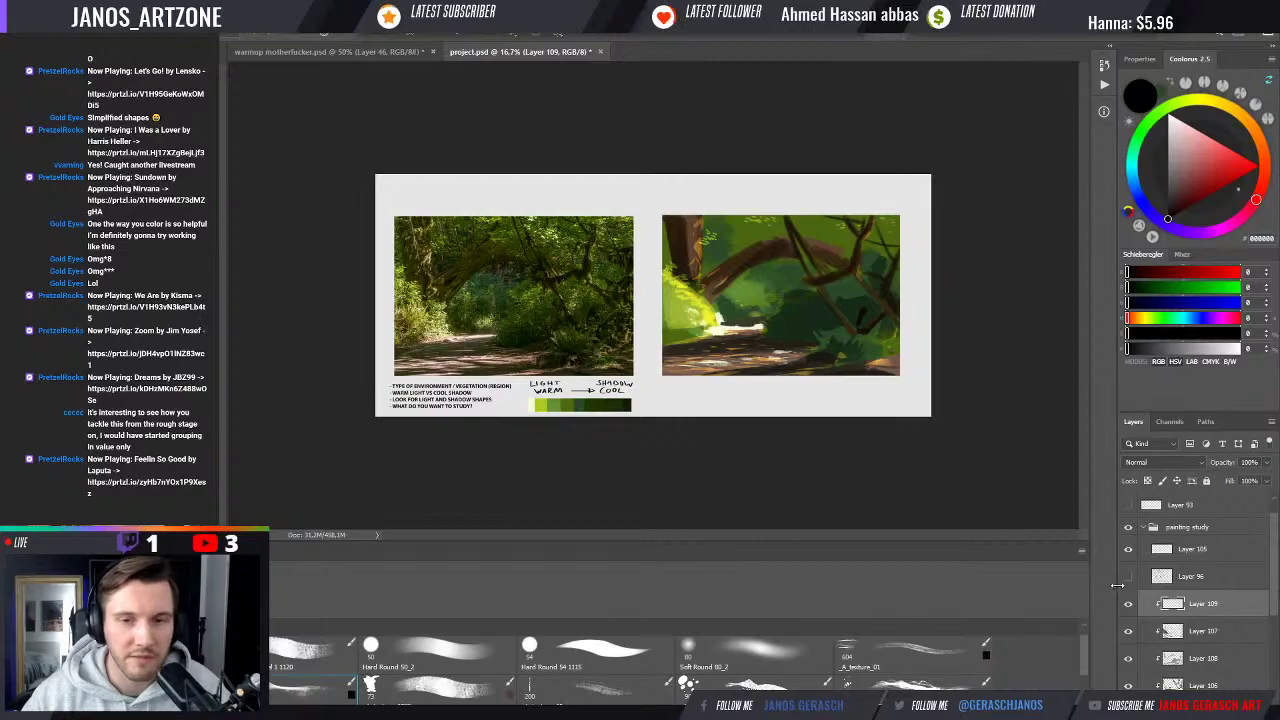
{"action": "left_click", "coordinate": [1128, 605]}
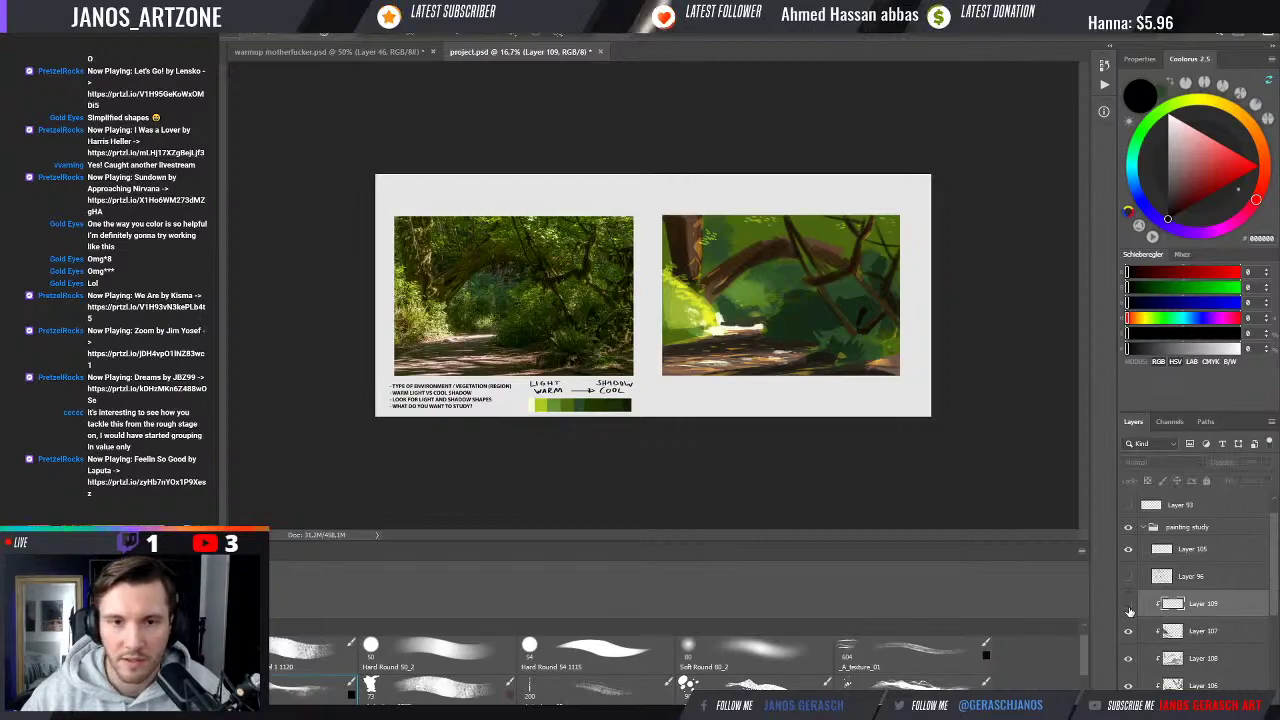
Duplicate Group 5 with Ctrl+J, merge Group 5 copy into one layer, and compare it on and off
{"action": "scroll", "coordinate": [1267, 567], "scroll_direction": "down", "scroll_amount": 3}
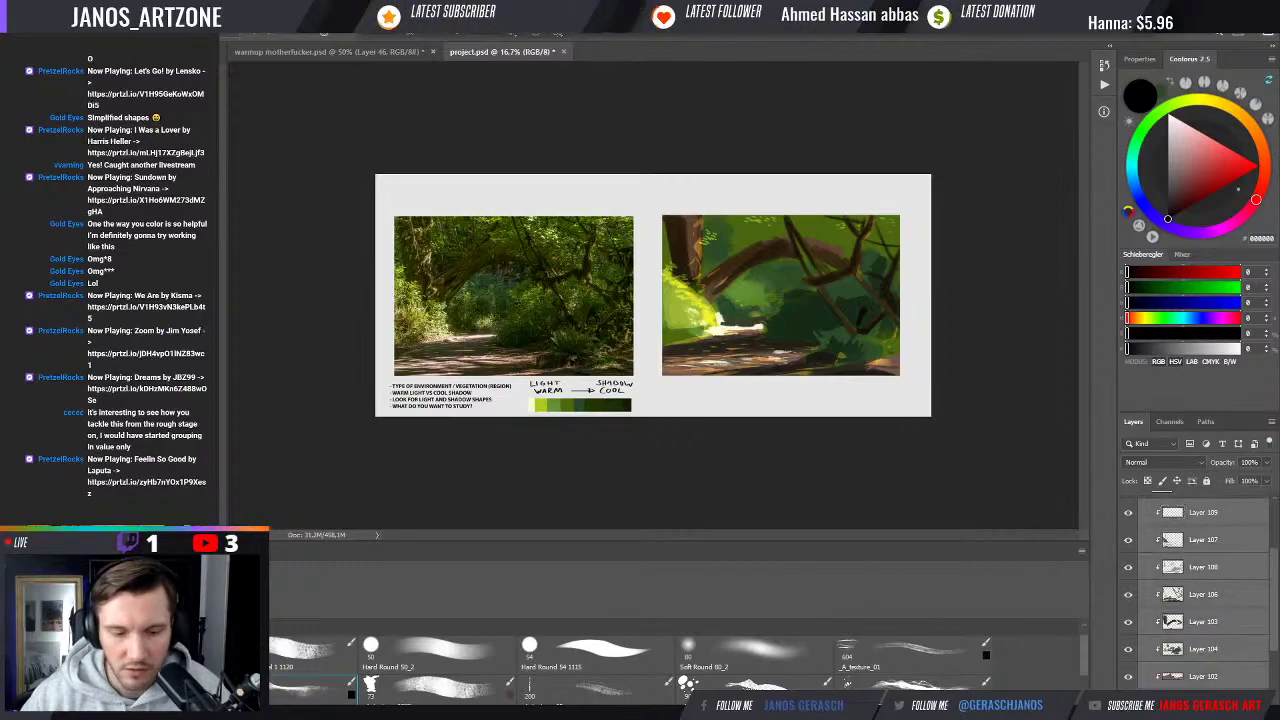
{"action": "scroll", "coordinate": [1180, 620], "scroll_direction": "down", "scroll_amount": 5}
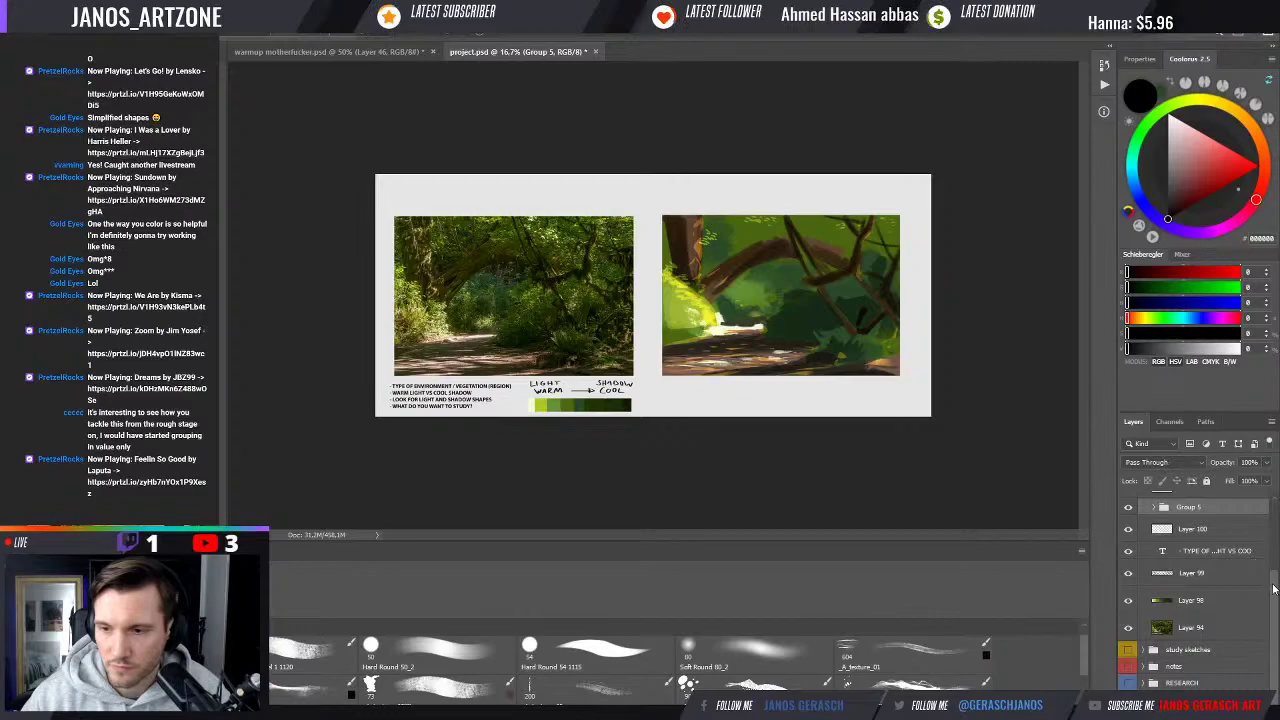
{"action": "scroll", "coordinate": [1266, 570], "scroll_direction": "up", "scroll_amount": 1}
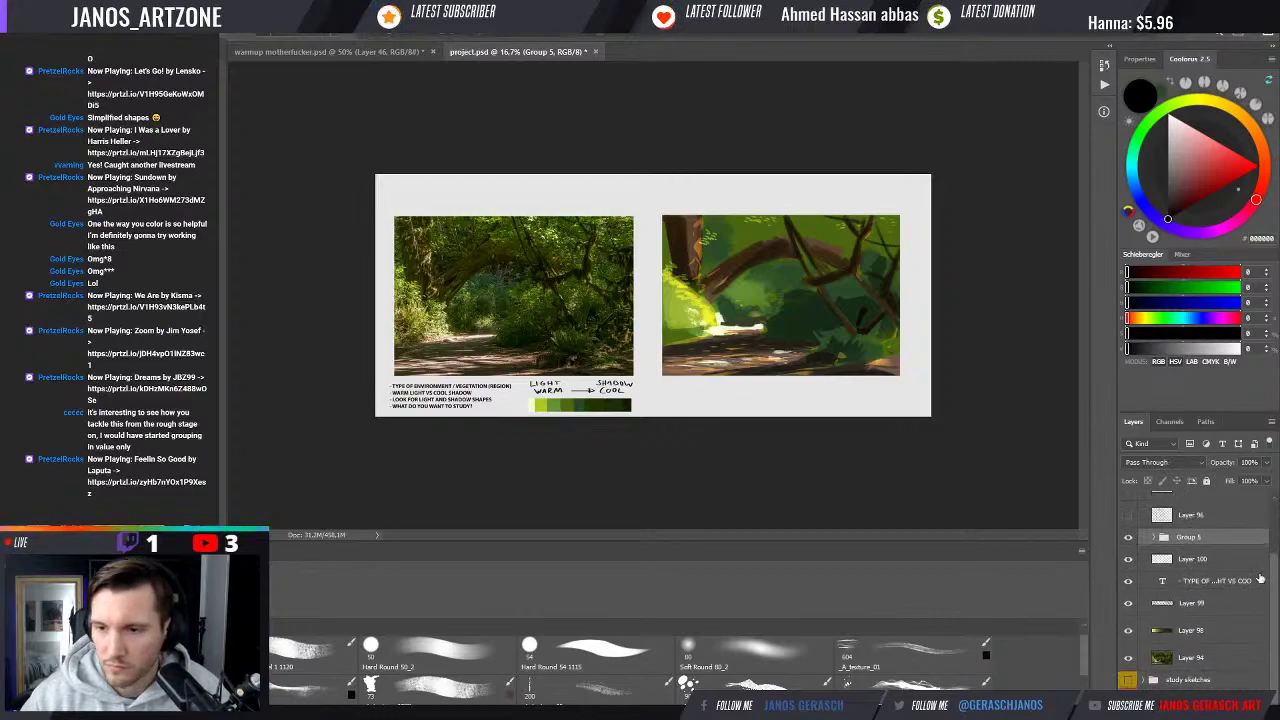
{"action": "key", "text": "ctrl+j"}
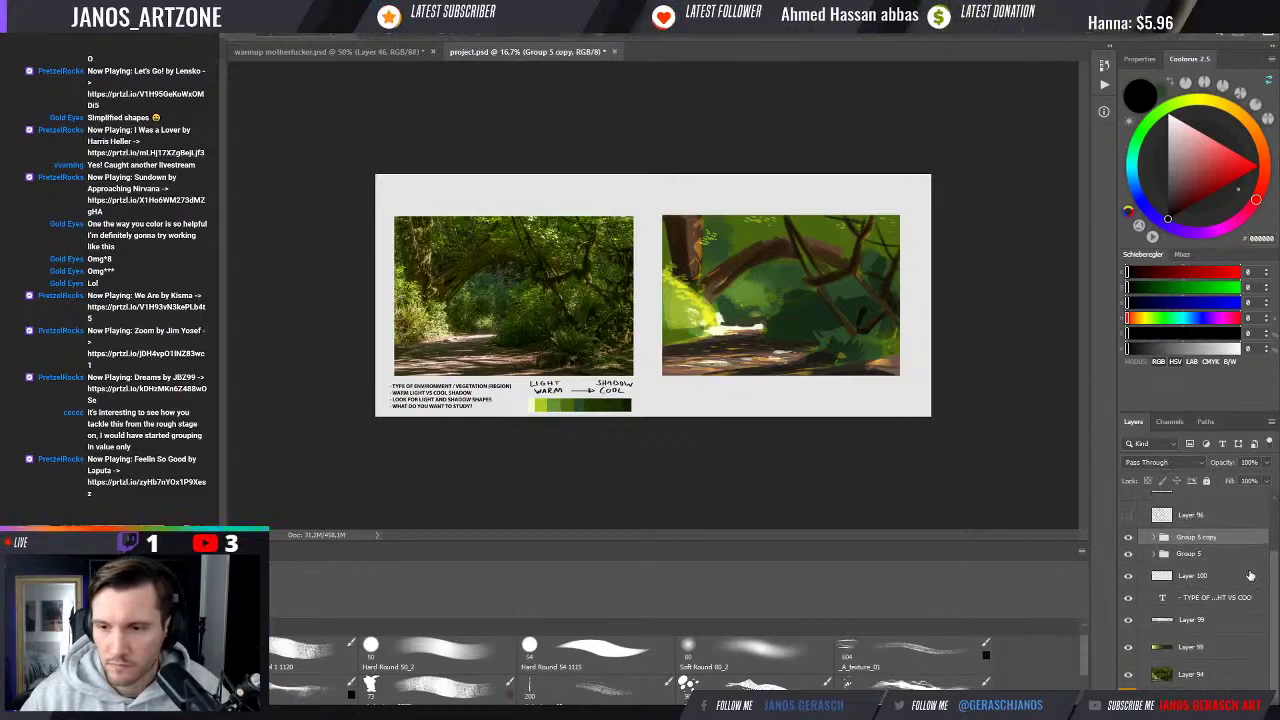
{"action": "left_click", "coordinate": [1137, 556]}
{"action": "left_click", "coordinate": [1183, 544]}
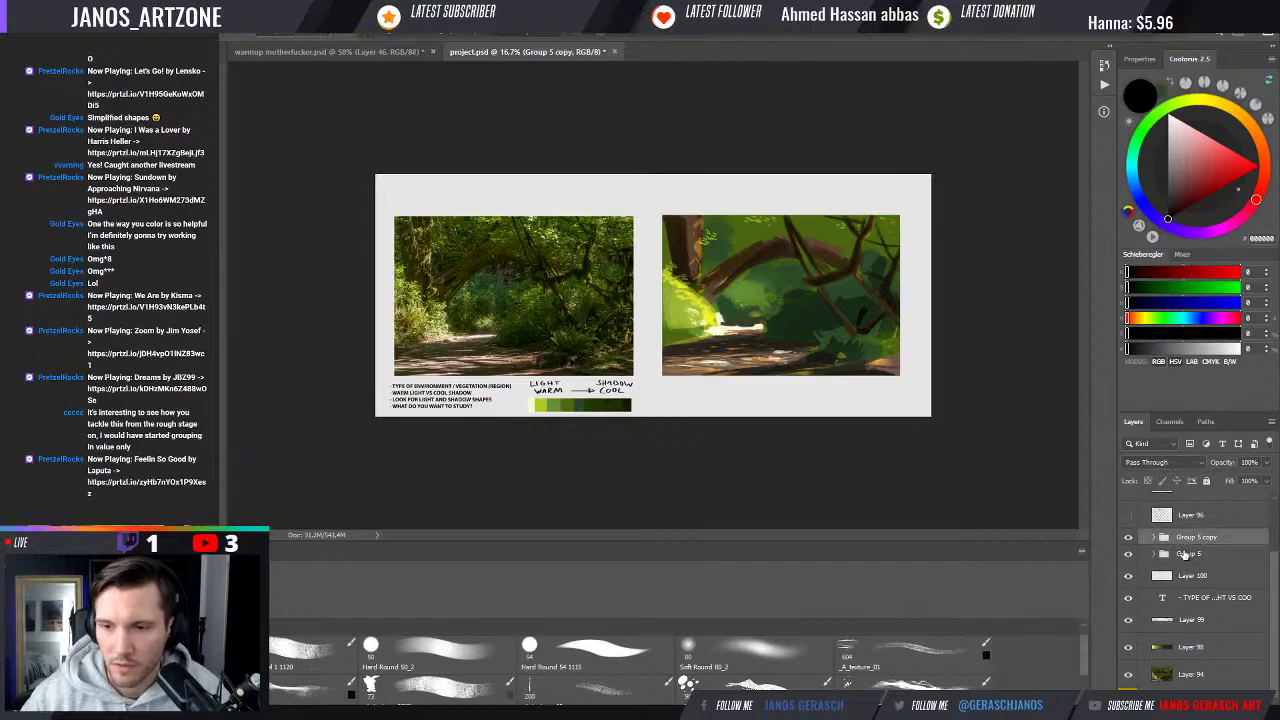
{"action": "key", "text": "ctrl+e"}
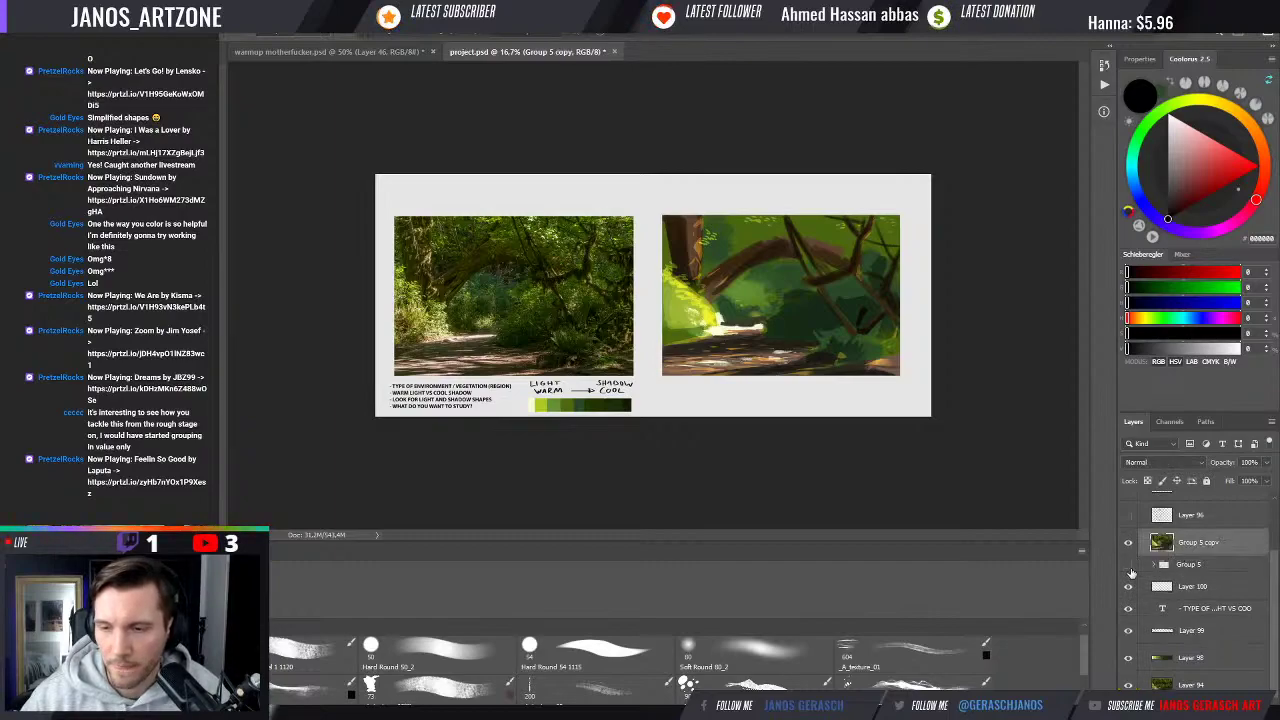
{"action": "left_click", "coordinate": [1128, 542]}
{"action": "left_click", "coordinate": [1128, 542]}
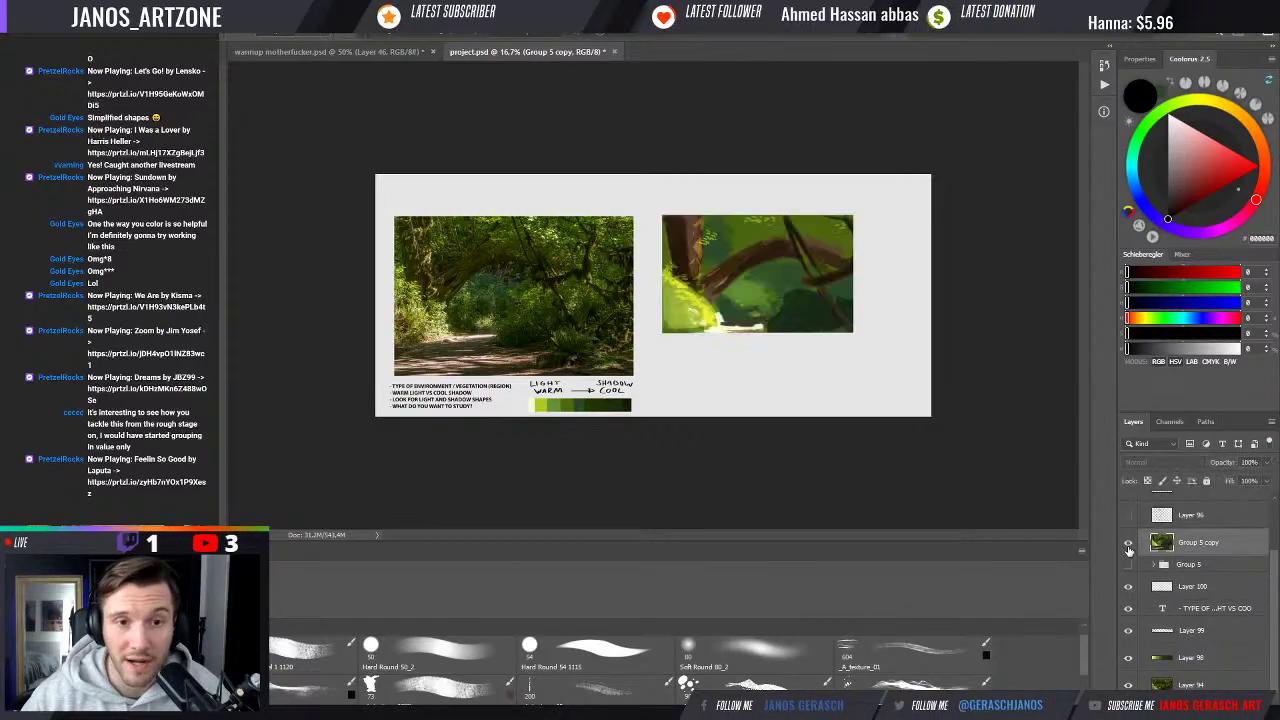
{"action": "left_click", "coordinate": [958, 460]}
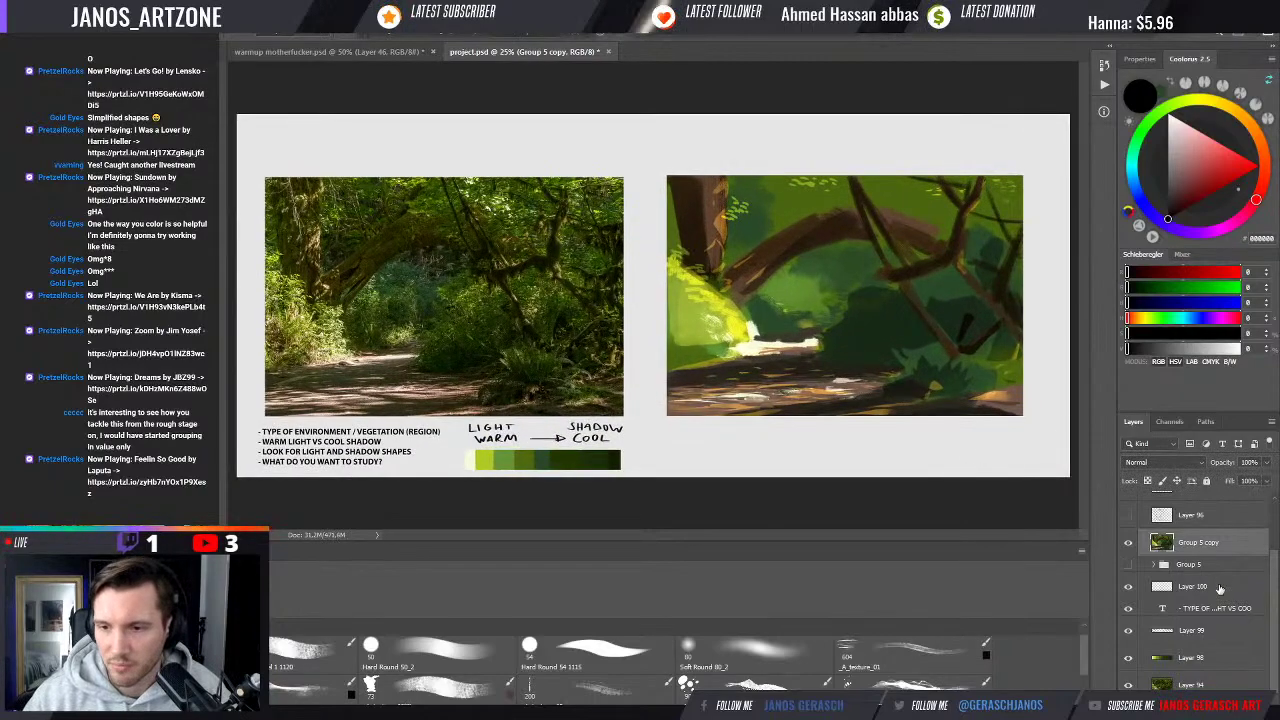
Add a new layer clipped to the merged painting, sample greens, and brighten a spot on the path
{"action": "key", "text": "ctrl+shift+alt+n"}
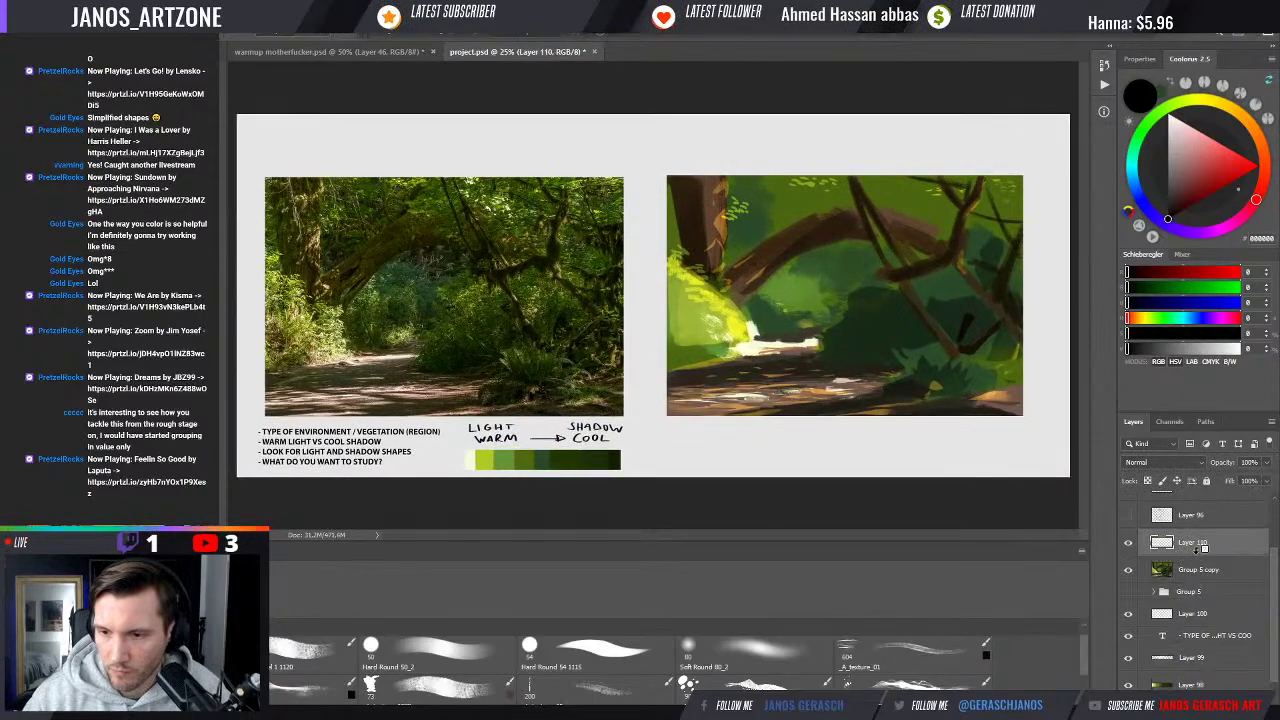
{"action": "key", "text": "ctrl+alt+g"}
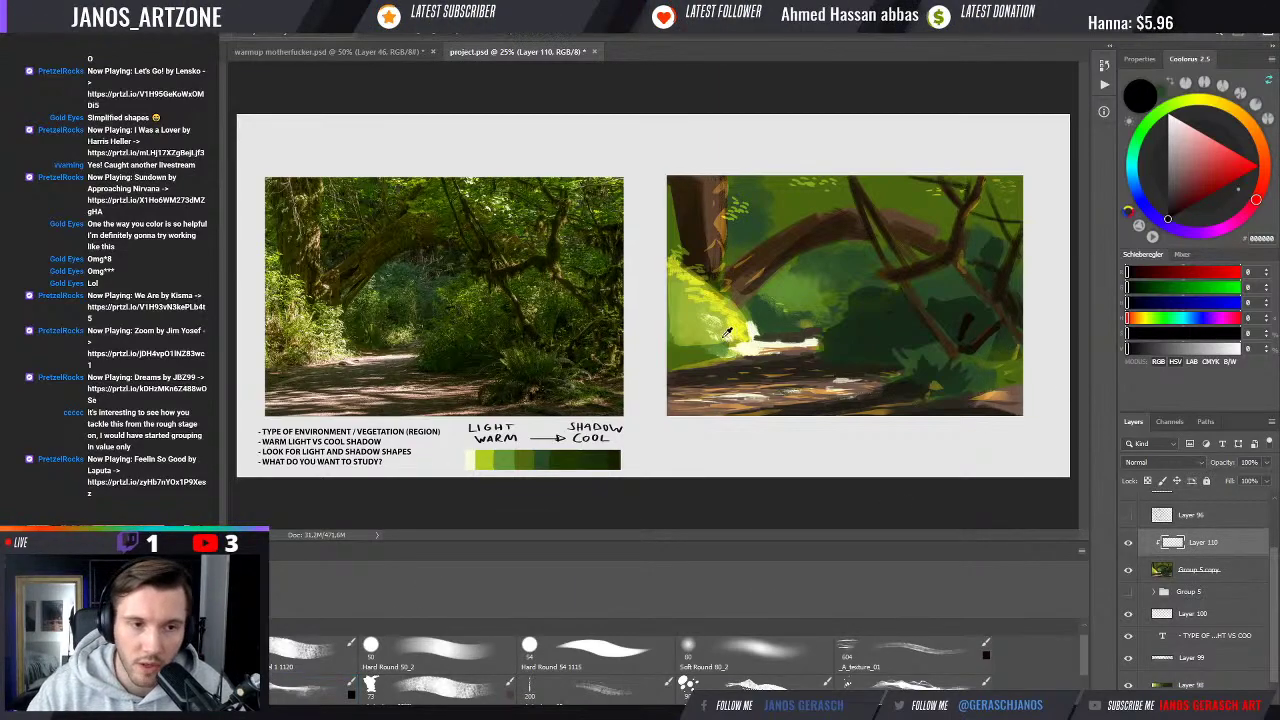
{"action": "left_click", "coordinate": [680, 358], "text": "alt"}
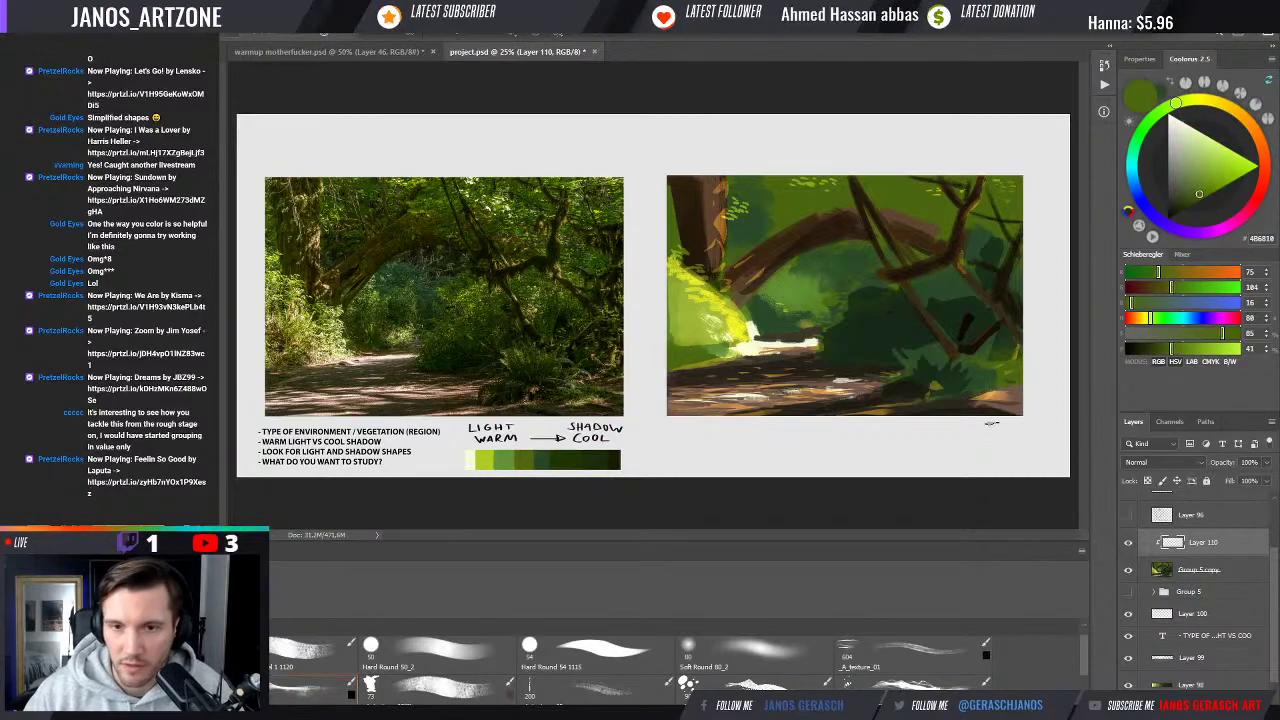
{"action": "left_click", "coordinate": [676, 327], "text": "alt"}
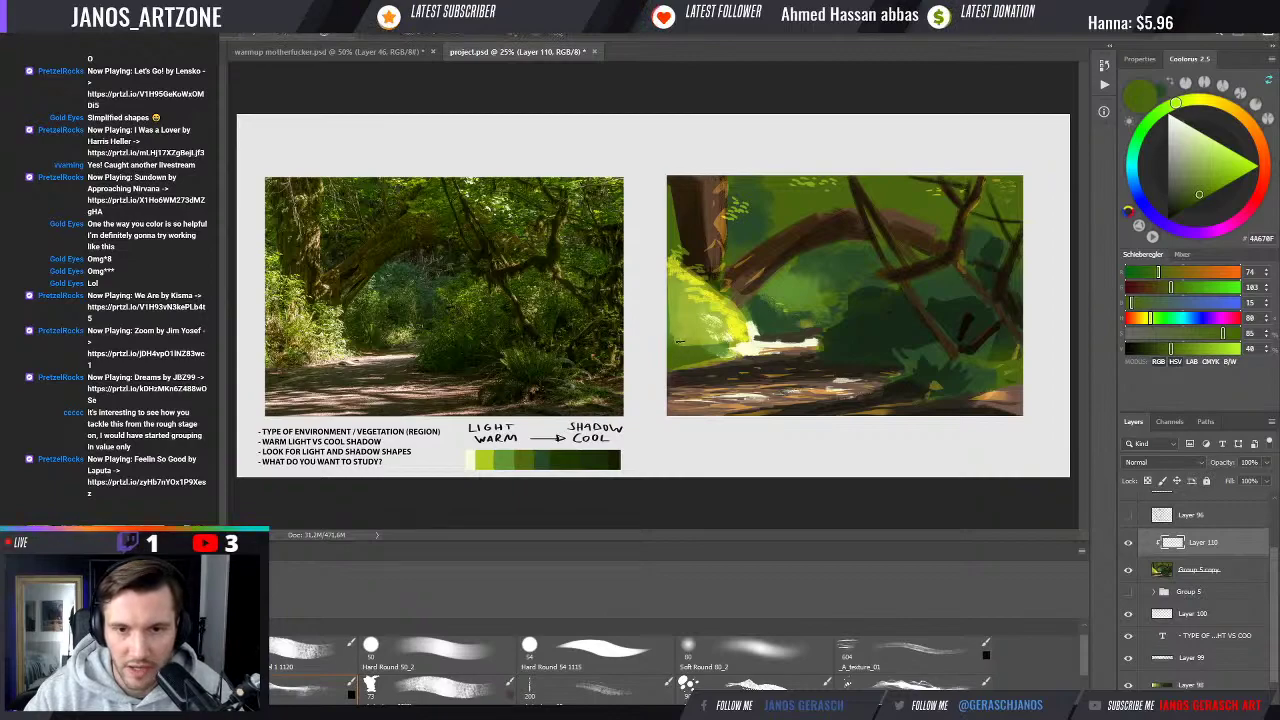
{"action": "left_click", "coordinate": [686, 336], "text": "alt"}
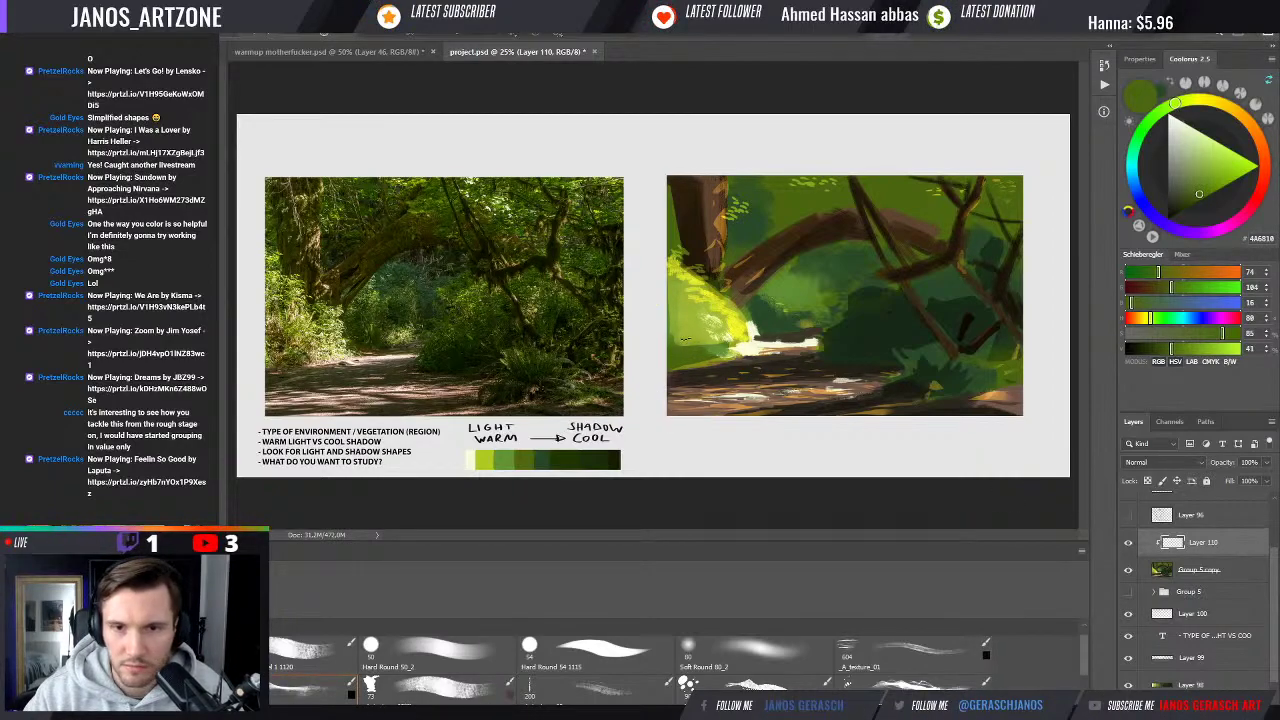
{"action": "left_click", "coordinate": [686, 352], "text": "alt"}
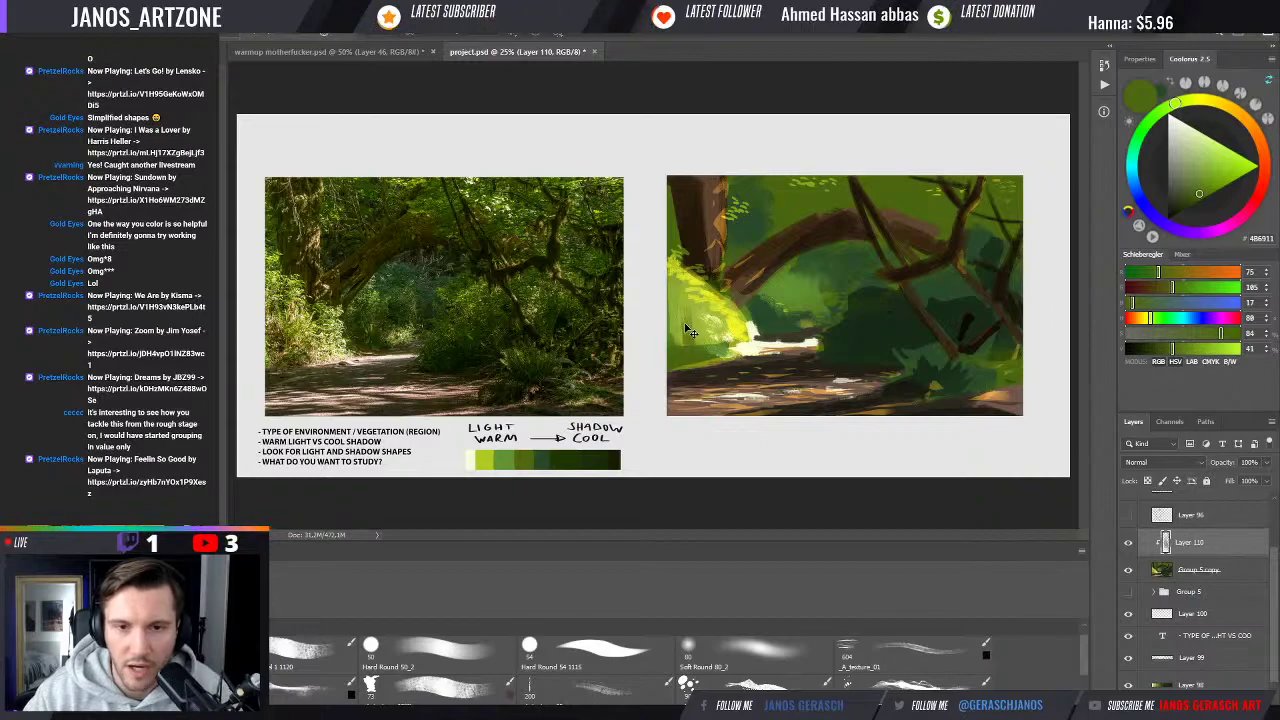
{"action": "left_click_drag", "start_coordinate": [686, 336], "coordinate": [692, 348]}
Dab lighter green into the foliage by the path and dark shadow paint onto the path
{"action": "left_click", "coordinate": [696, 333], "text": "alt"}
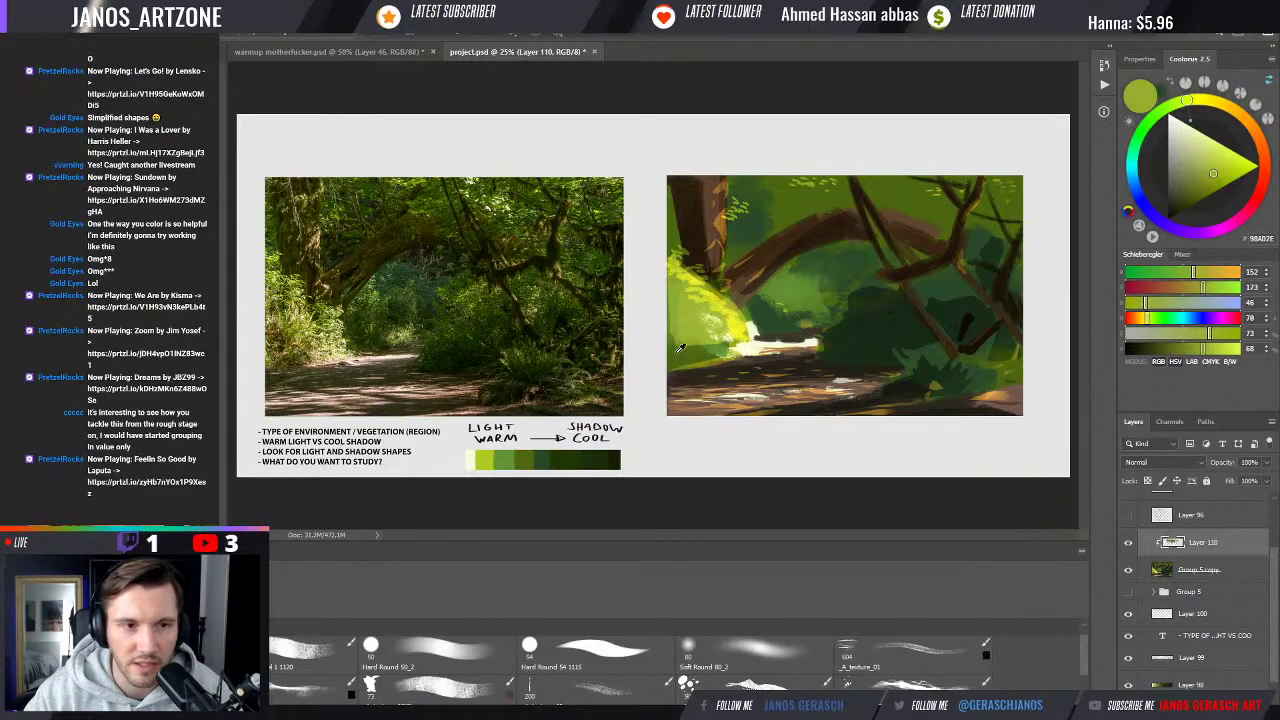
{"action": "left_click", "coordinate": [673, 350], "text": "alt"}
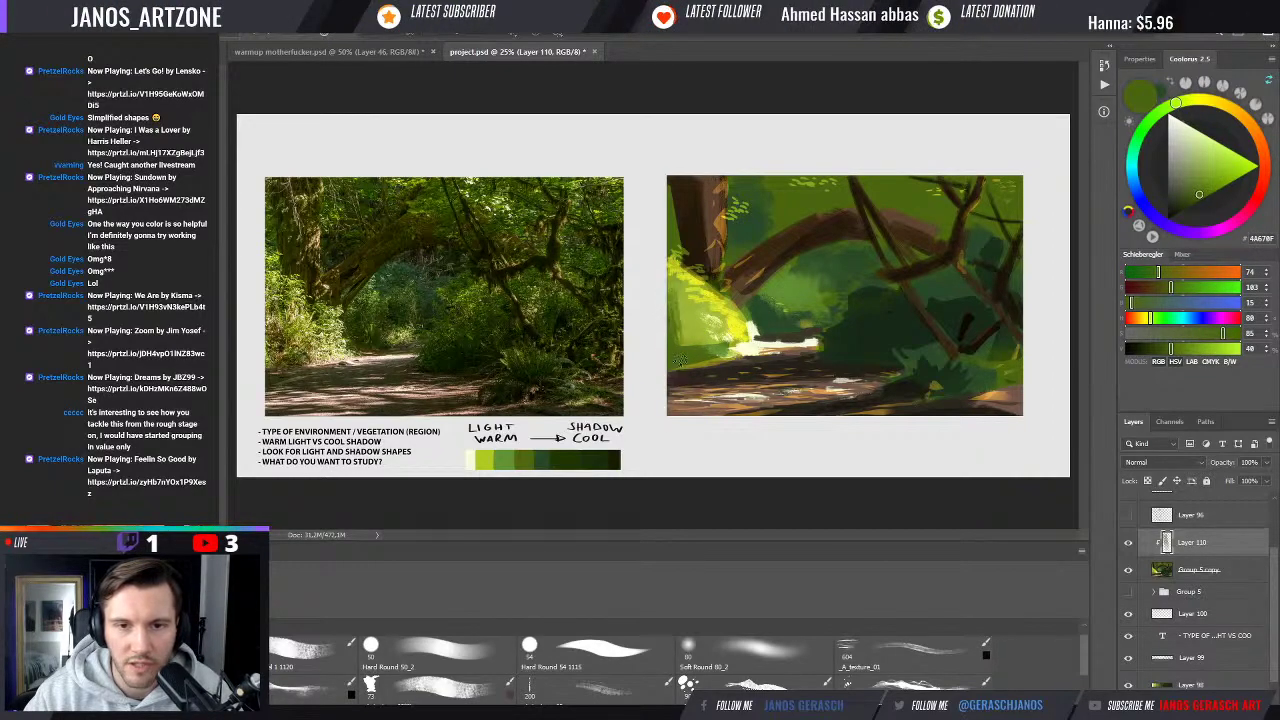
{"action": "left_click", "coordinate": [690, 333], "text": "alt"}
{"action": "mouse_move", "coordinate": [686, 357]}
{"action": "left_mouse_down"}
{"action": "mouse_move", "coordinate": [685, 318]}
{"action": "mouse_move", "coordinate": [681, 352]}
{"action": "left_mouse_up"}
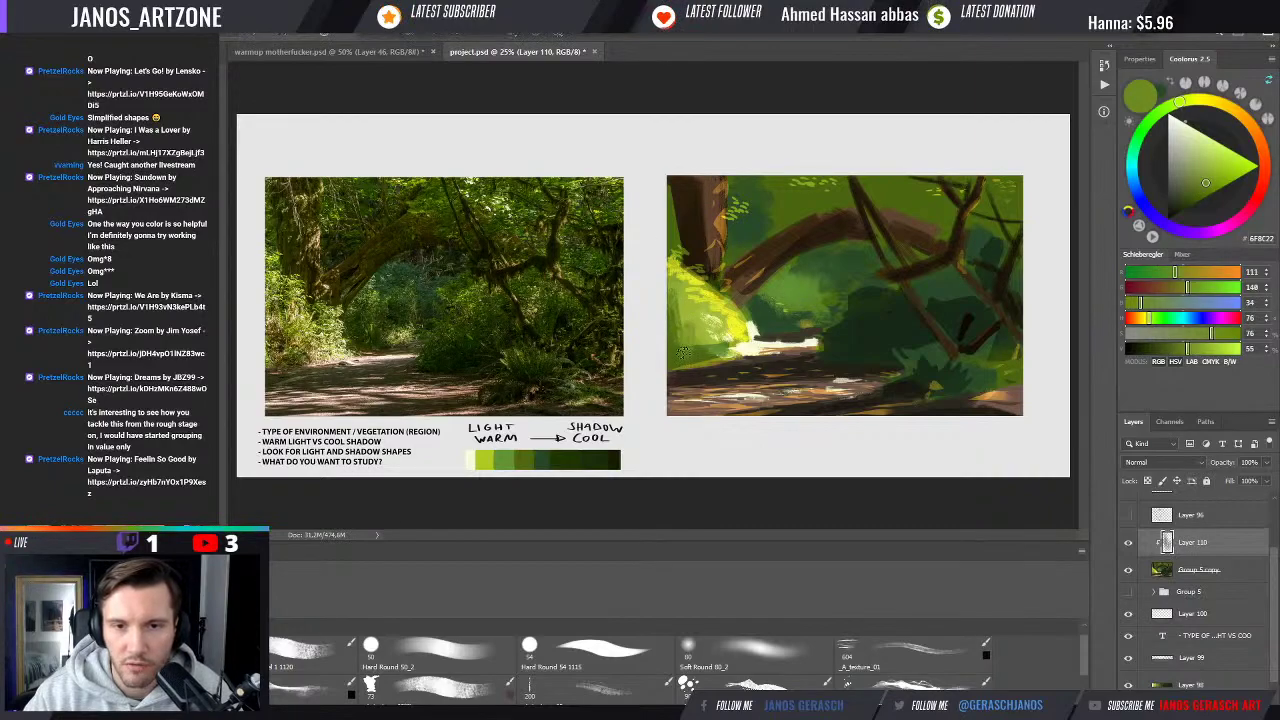
{"action": "left_click", "coordinate": [755, 342], "text": "alt"}
{"action": "left_click", "coordinate": [792, 344], "text": "alt"}
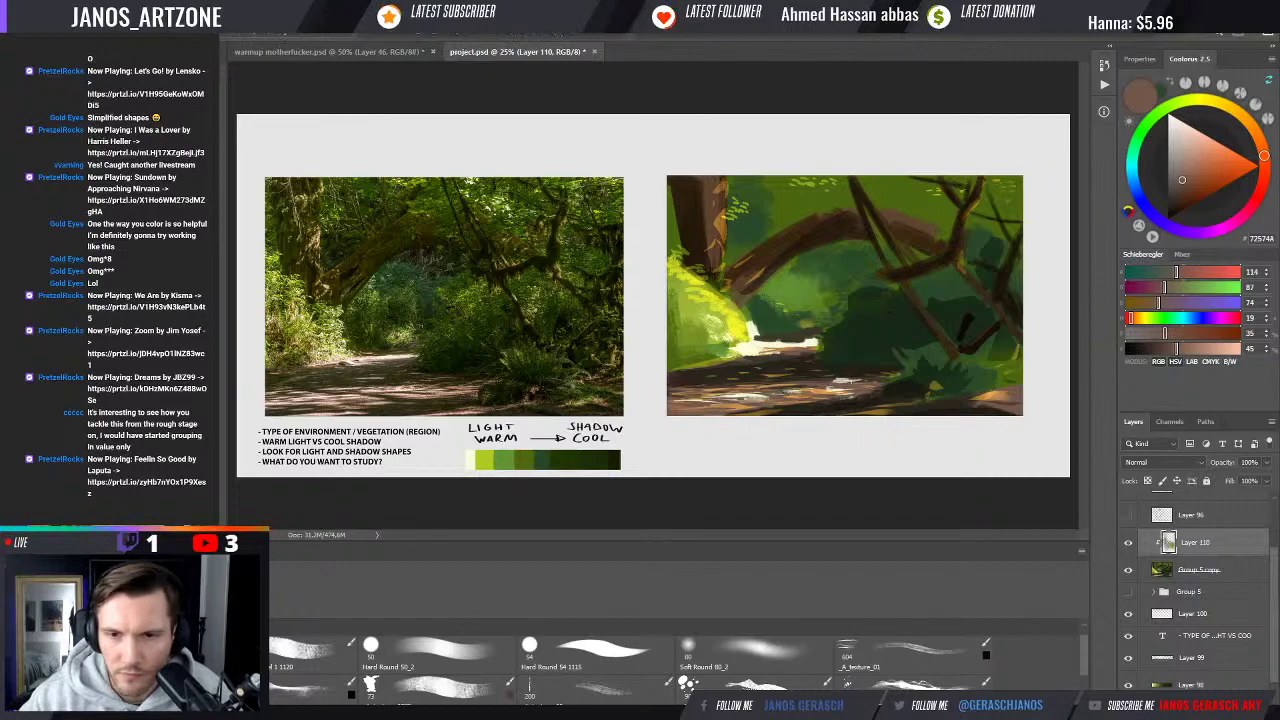
{"action": "left_click", "coordinate": [826, 376], "text": "alt"}
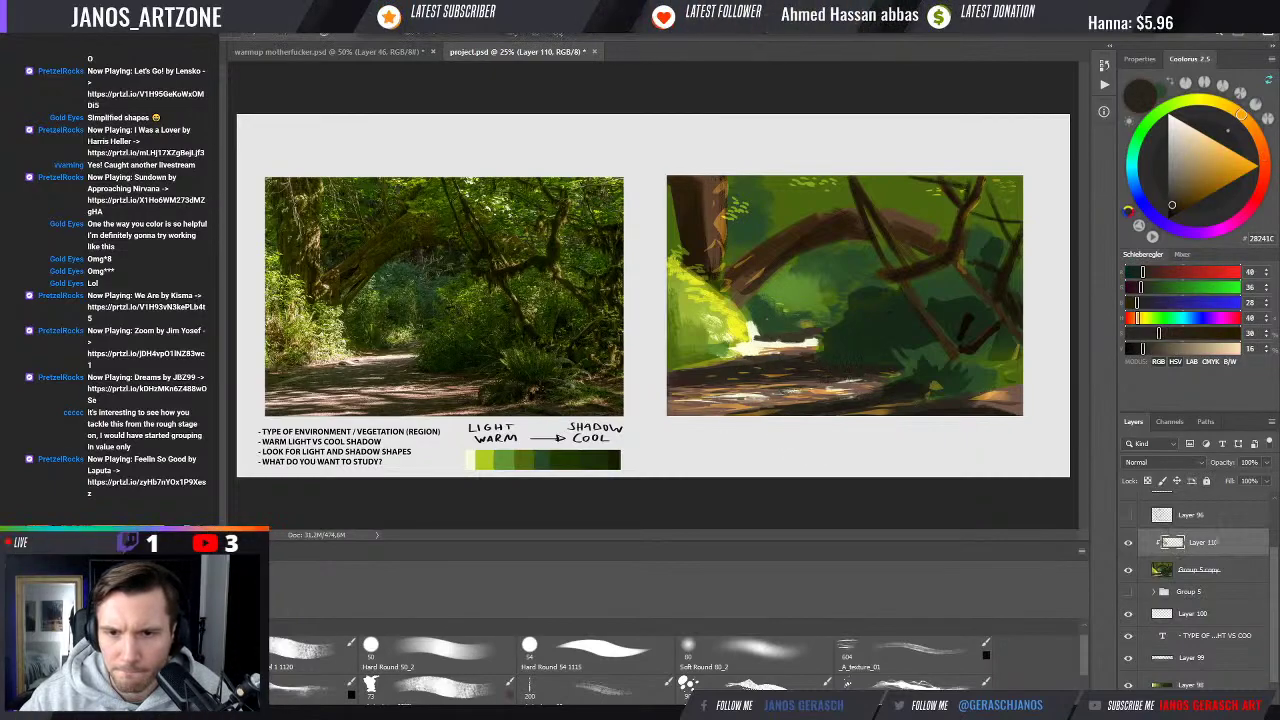
{"action": "left_click", "coordinate": [824, 380], "text": "alt"}
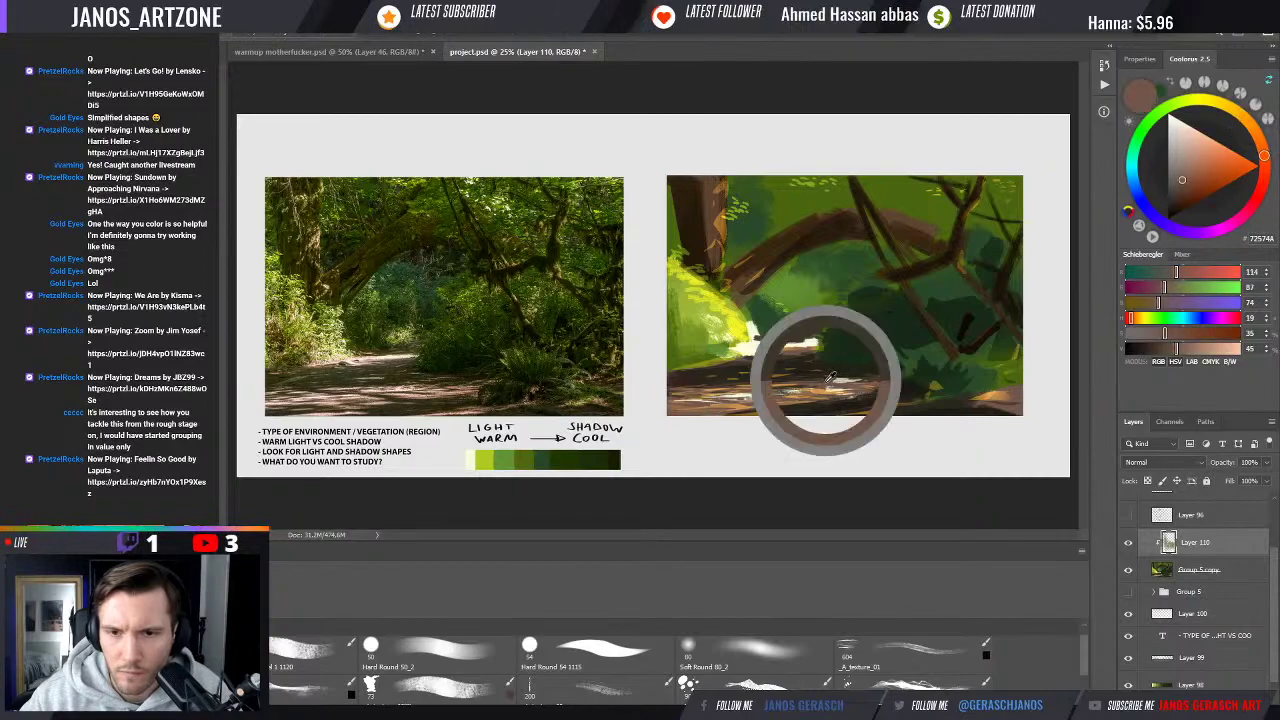
{"action": "left_click_drag", "start_coordinate": [822, 380], "coordinate": [862, 381]}
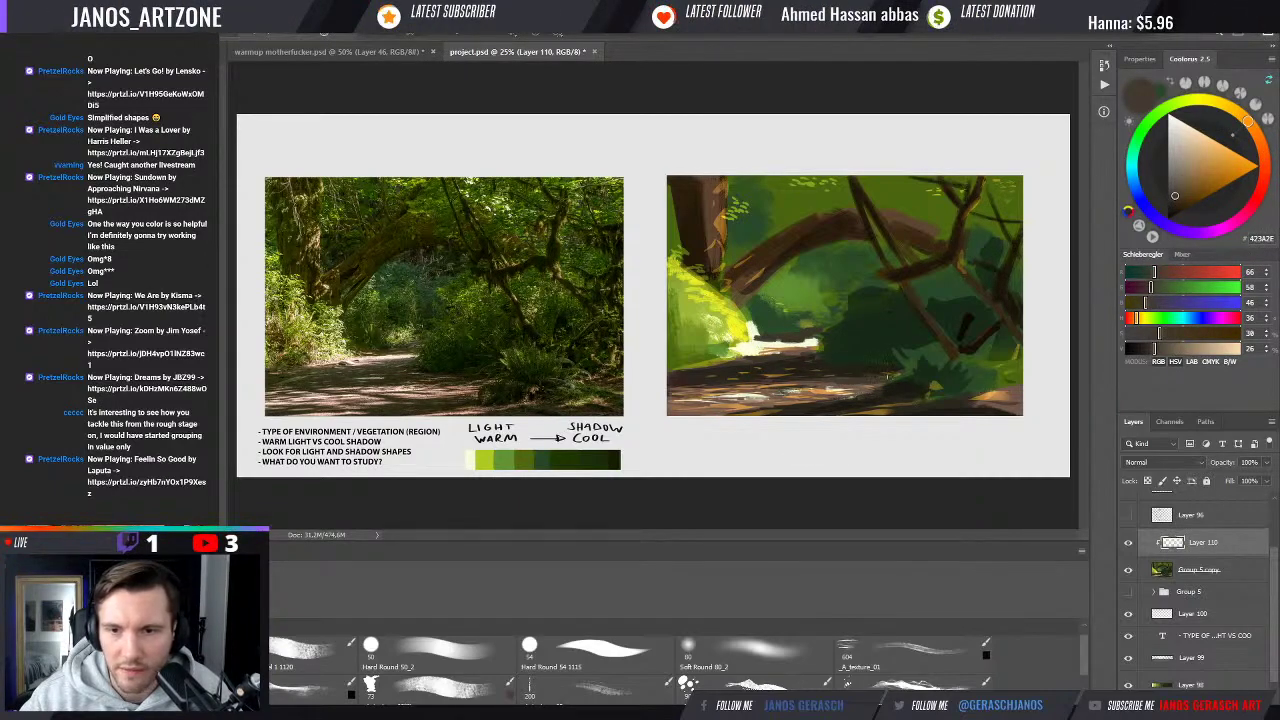
Paint dark green down the trunk's left edge, then add a new layer above Layer 110
{"action": "left_click", "coordinate": [890, 374], "text": "alt"}
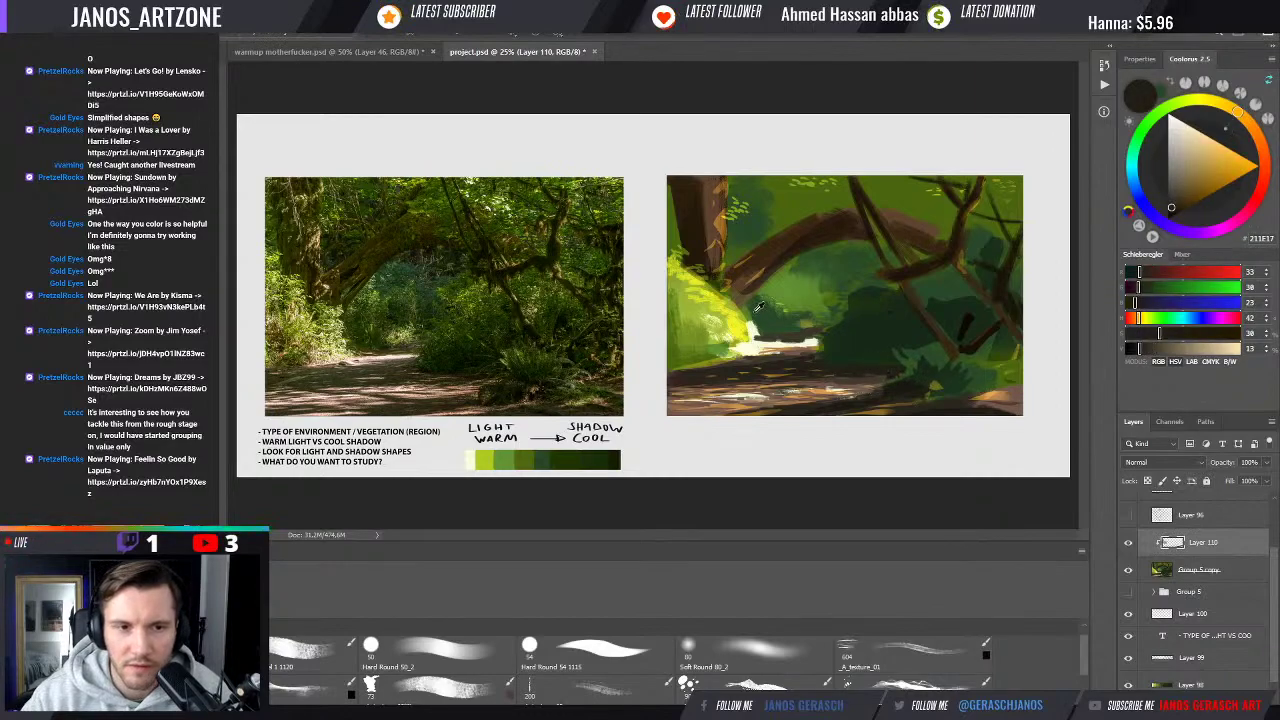
{"action": "left_click", "coordinate": [795, 337], "text": "alt"}
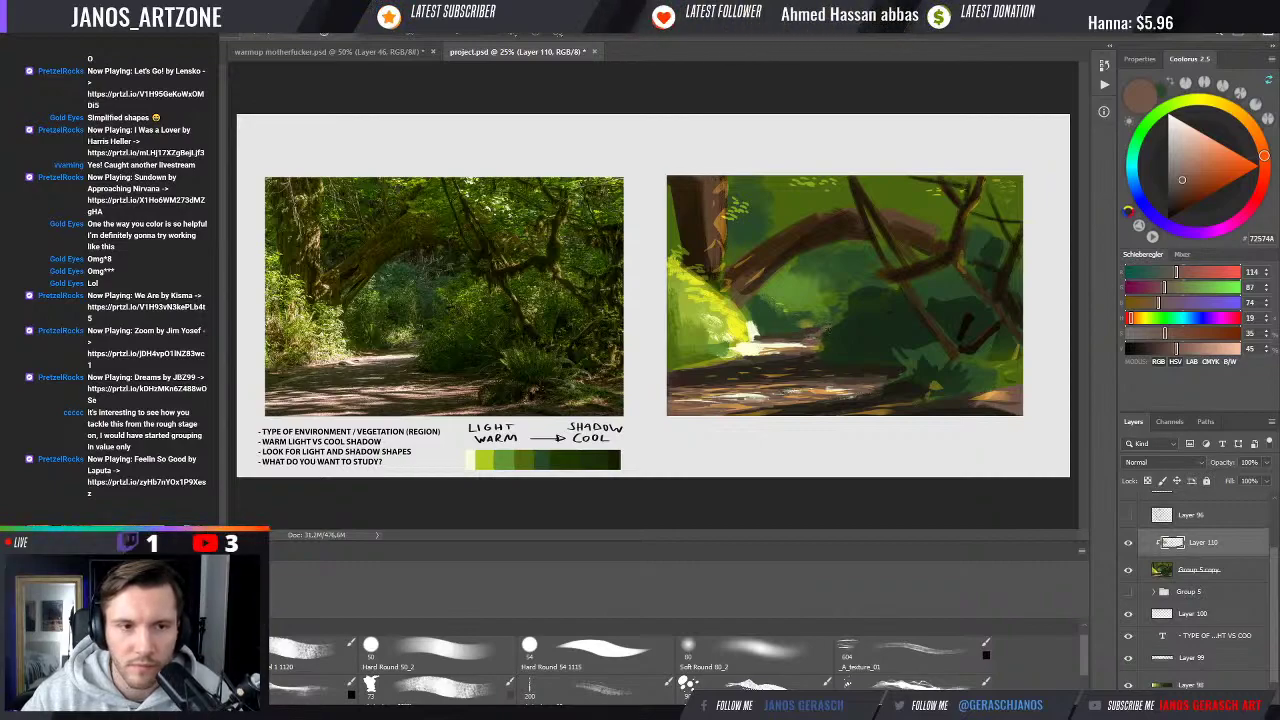
{"action": "left_click", "coordinate": [711, 318], "text": "alt"}
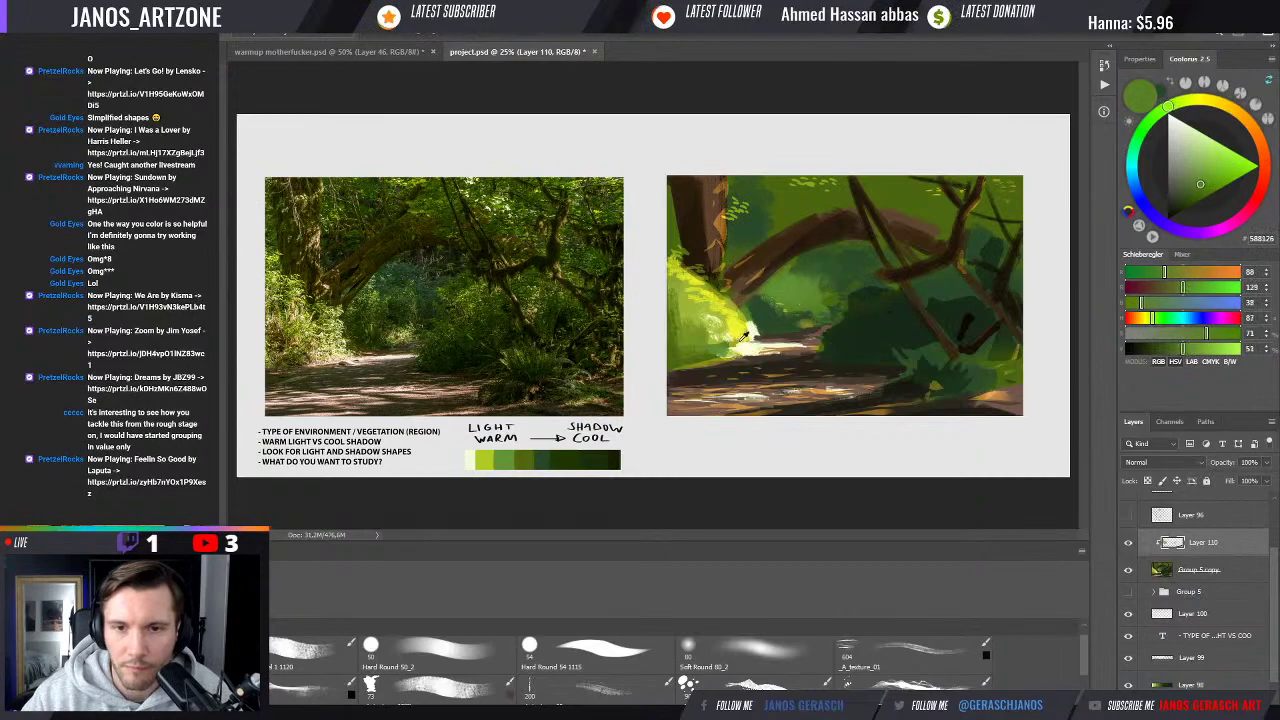
{"action": "left_click", "coordinate": [711, 318], "text": "alt"}
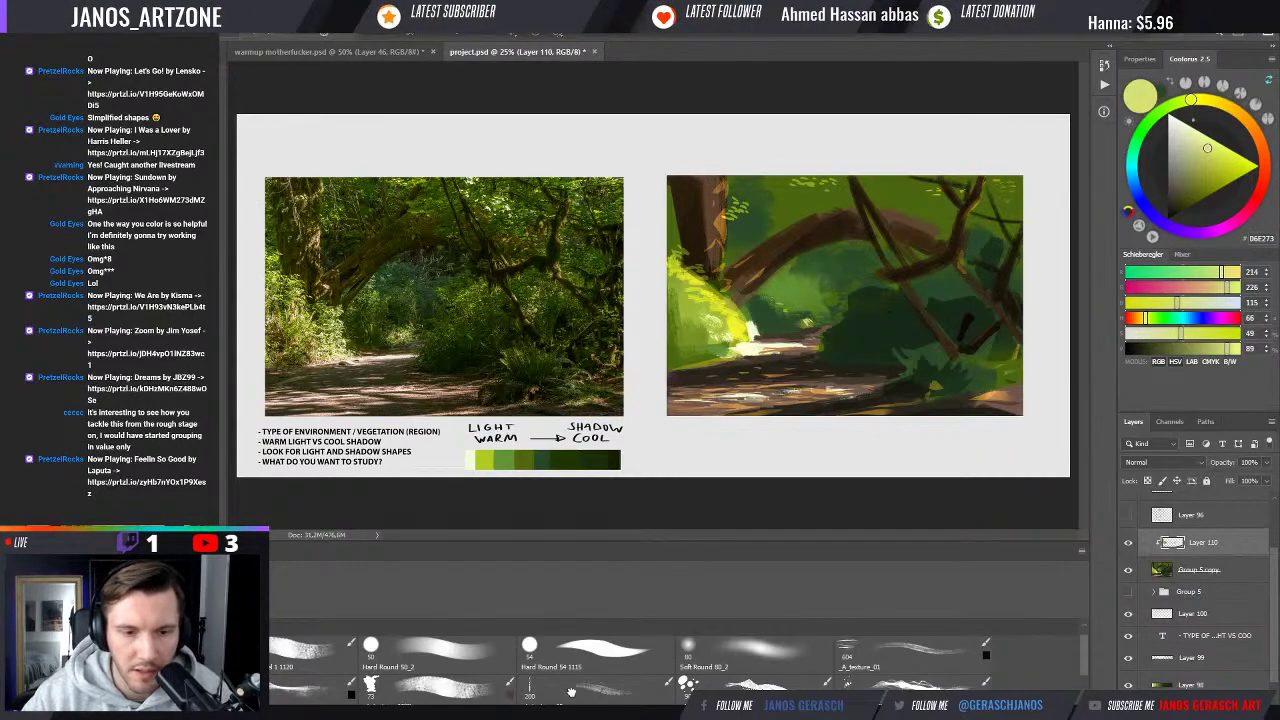
{"action": "left_click", "coordinate": [705, 207], "text": "alt"}
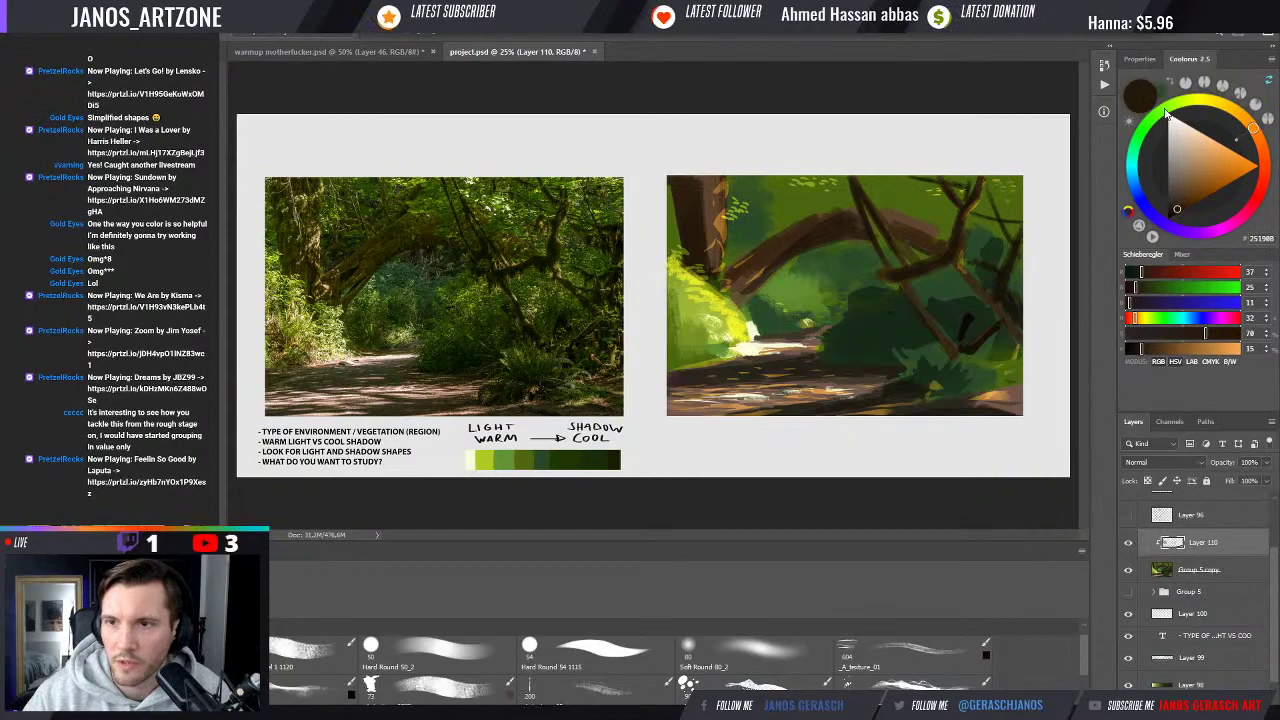
{"action": "left_click", "coordinate": [1165, 114]}
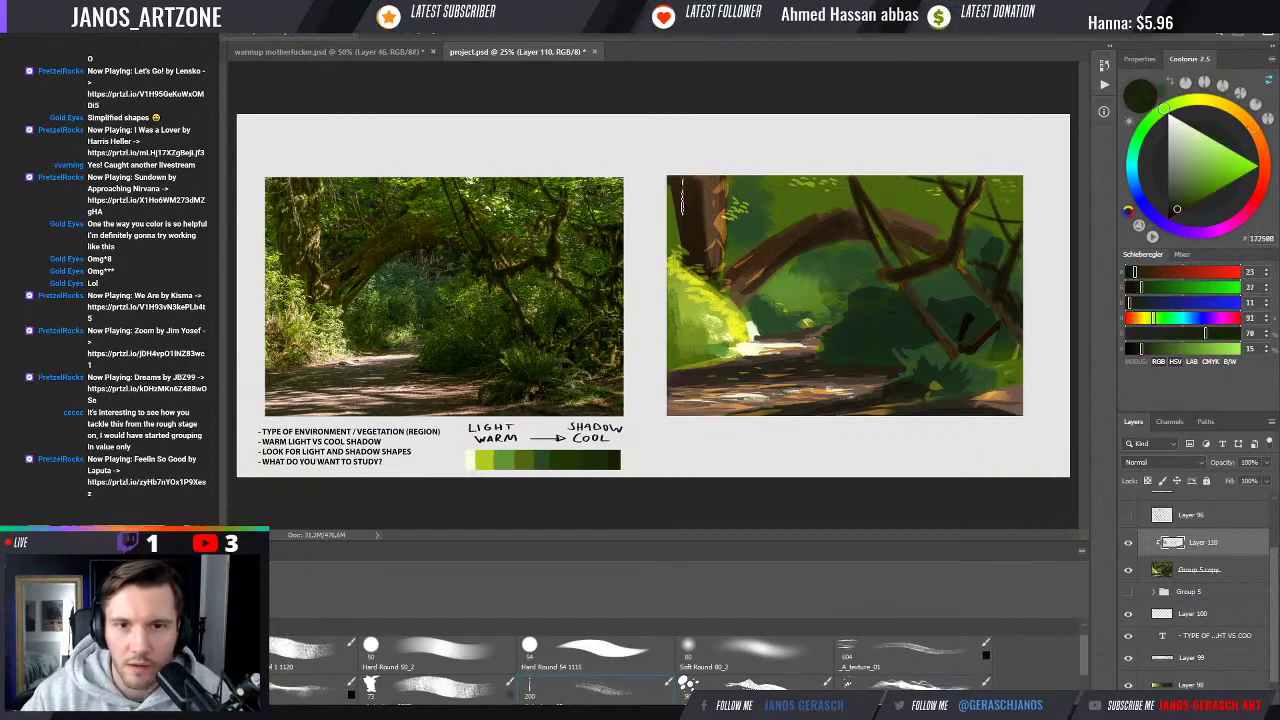
{"action": "left_click_drag", "start_coordinate": [686, 216], "coordinate": [687, 156]}
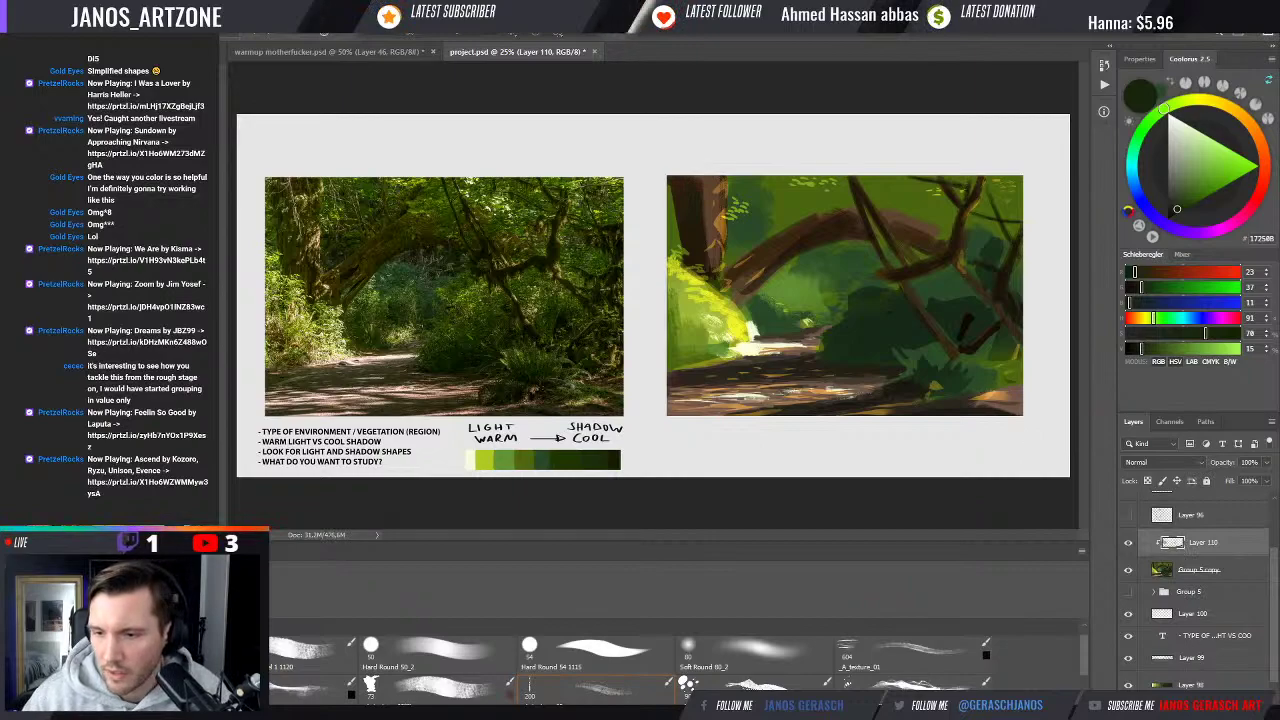
{"action": "key", "text": "ctrl+shift+alt+n"}
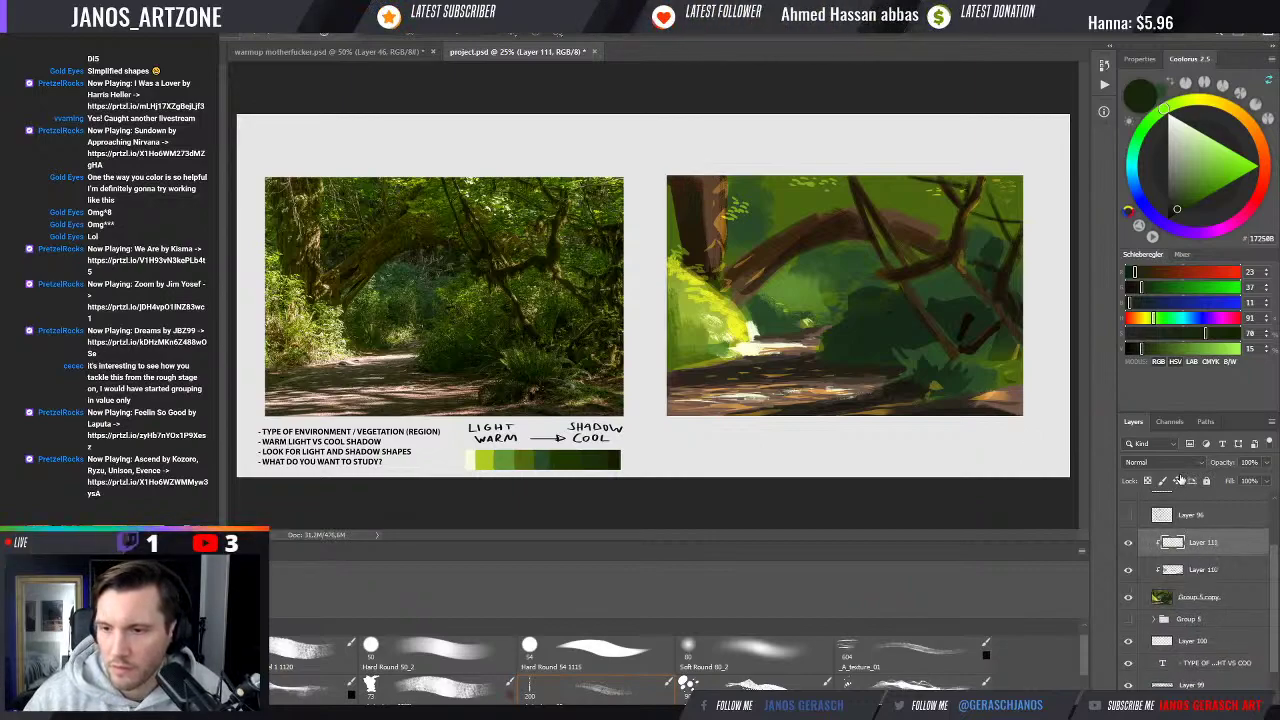
Set Layer 111 to Soft Light and, with a larger Hard Round 50_2, darken the upper trunk and extend the branch rightward
{"action": "key", "text": "shift+alt+f"}
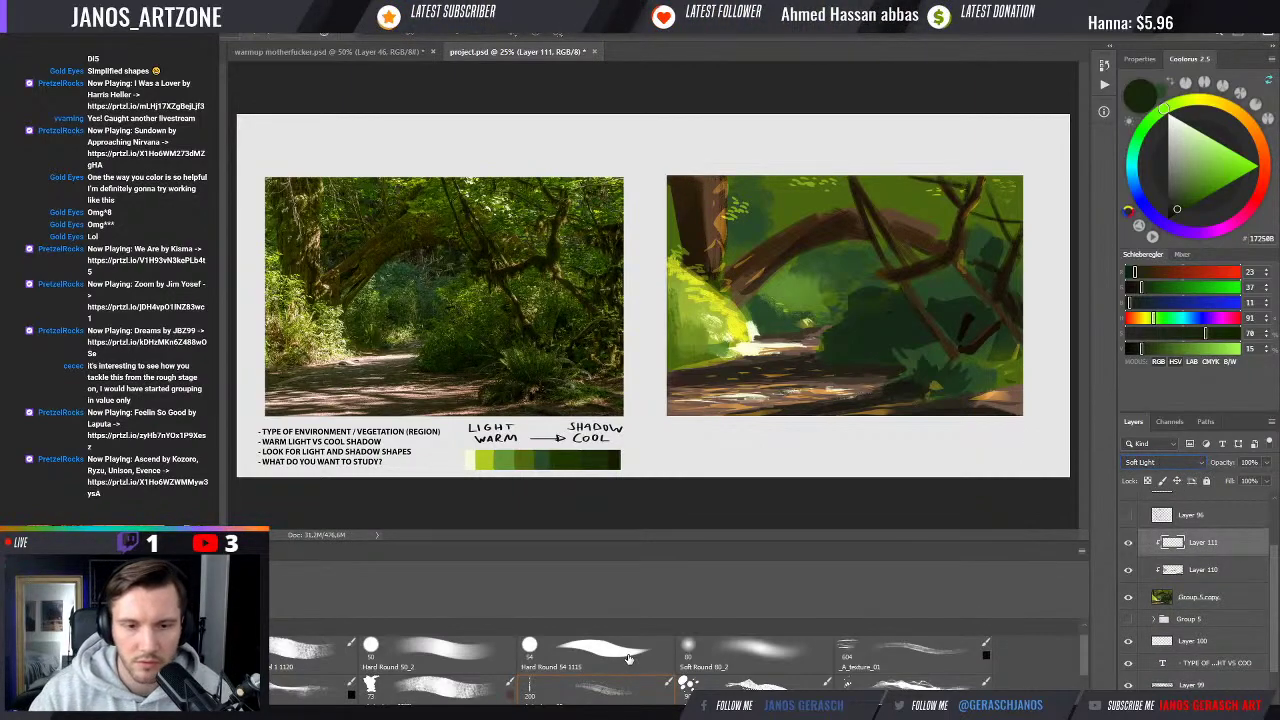
{"action": "left_click", "coordinate": [474, 666]}
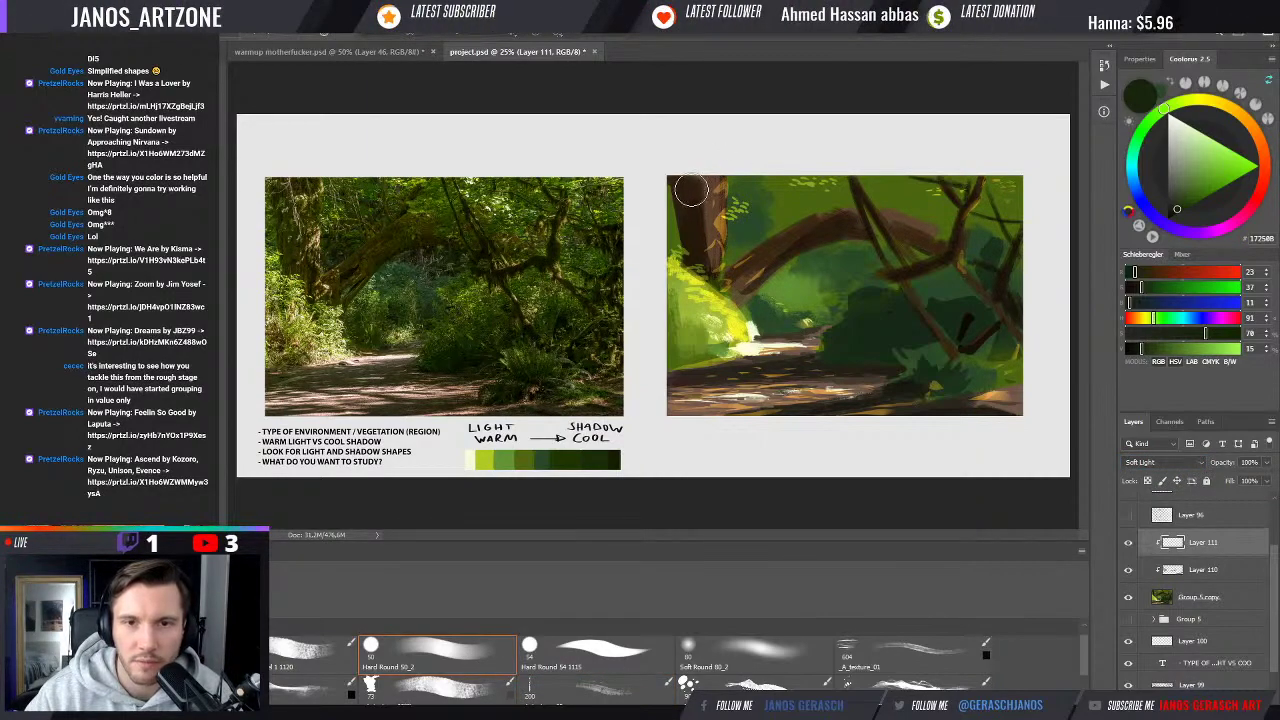
{"action": "key", "text": "bracketright"}
{"action": "key", "text": "bracketright"}
{"action": "mouse_move", "coordinate": [700, 183]}
{"action": "left_mouse_down"}
{"action": "mouse_move", "coordinate": [703, 244]}
{"action": "mouse_move", "coordinate": [703, 205]}
{"action": "left_mouse_up"}
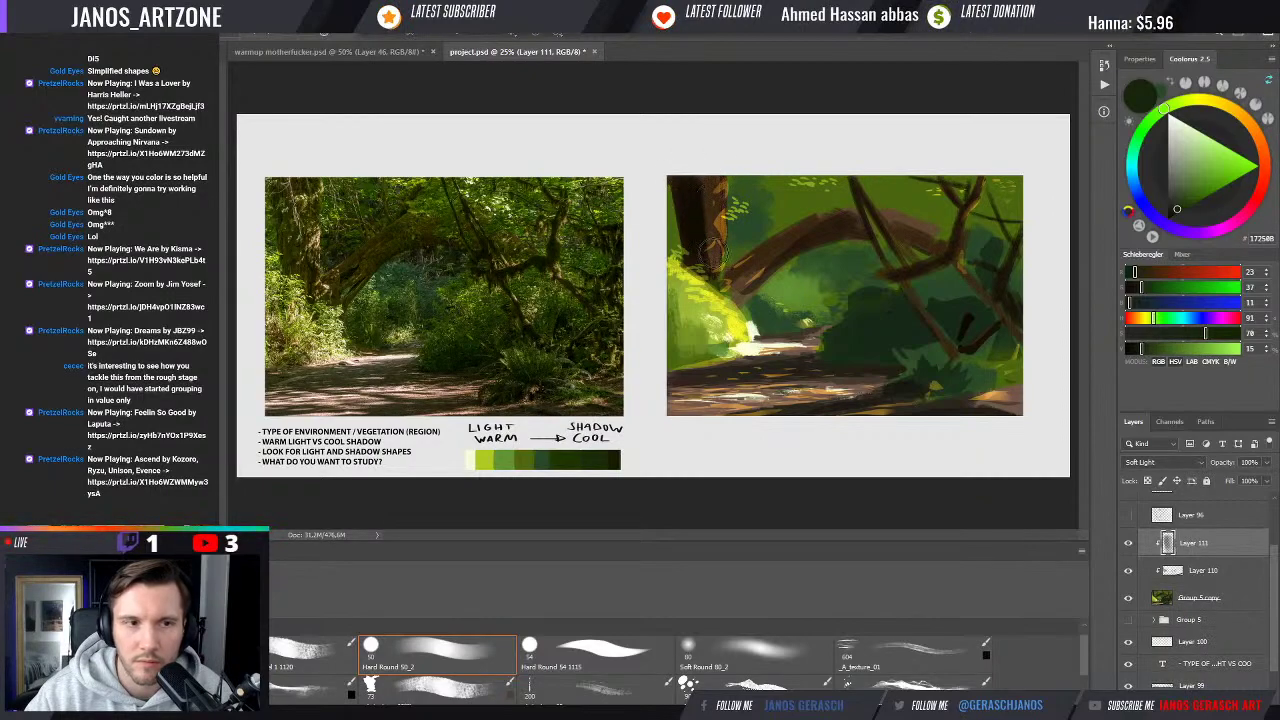
{"action": "key", "text": "ctrl+y"}
{"action": "key", "text": "ctrl+y"}
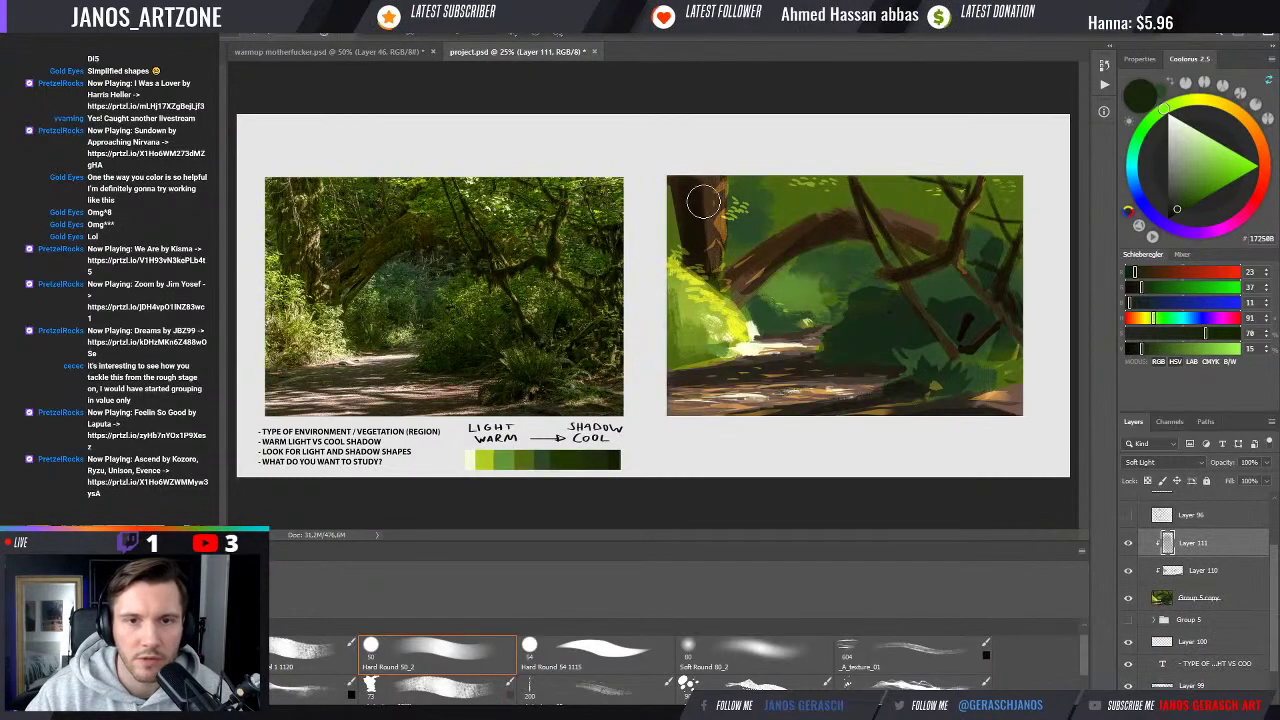
{"action": "mouse_move", "coordinate": [704, 186]}
{"action": "left_mouse_down"}
{"action": "mouse_move", "coordinate": [705, 241]}
{"action": "mouse_move", "coordinate": [810, 230]}
{"action": "left_mouse_up"}
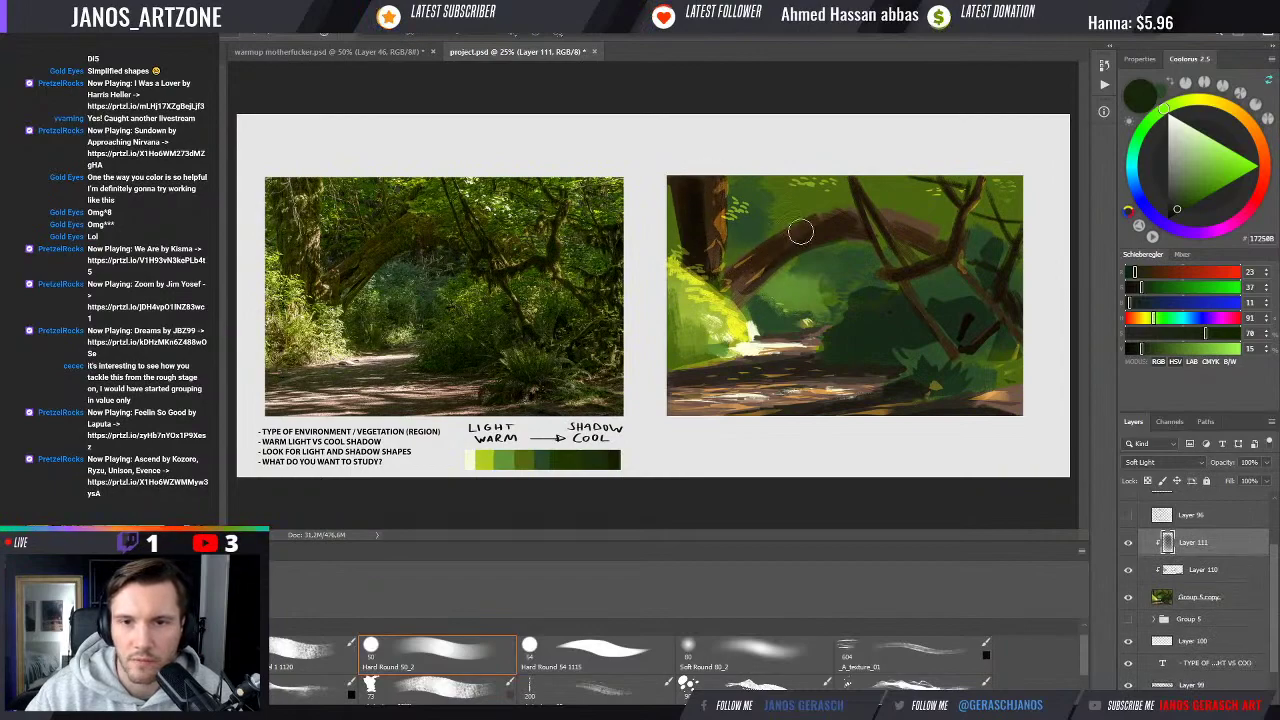
{"action": "mouse_move", "coordinate": [891, 228]}
{"action": "left_mouse_down"}
{"action": "mouse_move", "coordinate": [880, 217]}
{"action": "mouse_move", "coordinate": [965, 262]}
{"action": "left_mouse_up"}
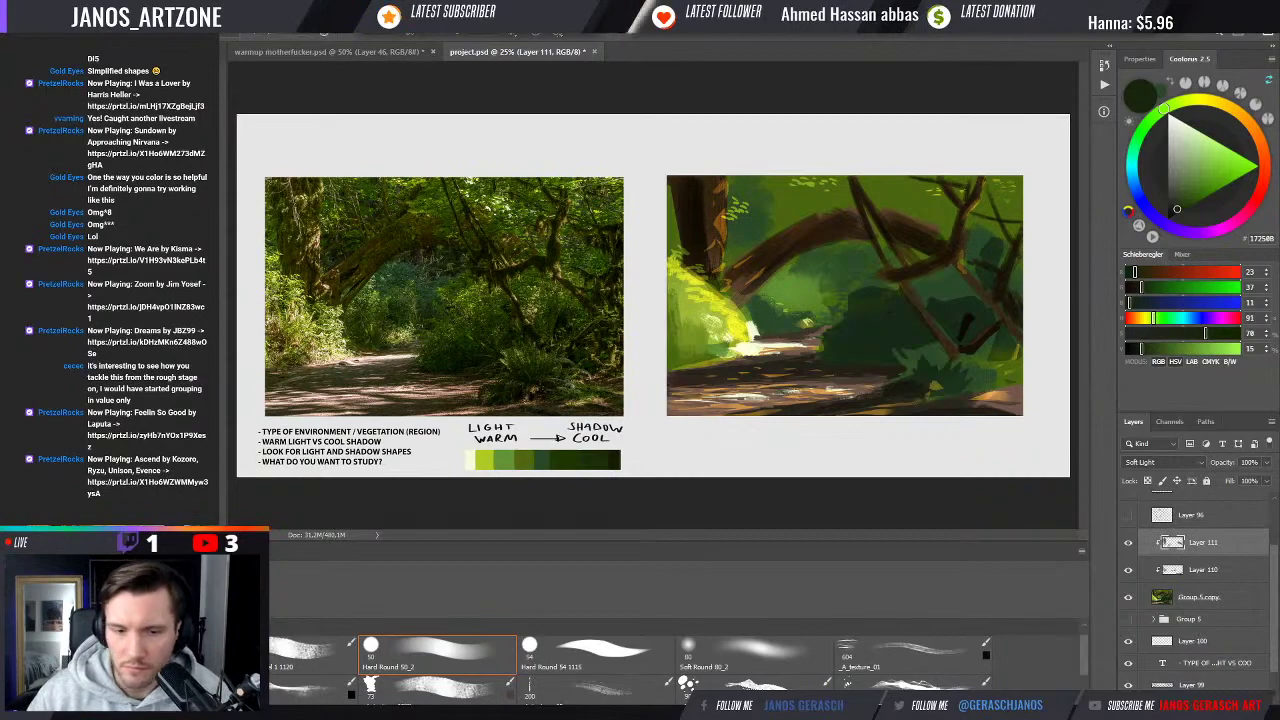
Switch to the Hard Round 54 1115 brush, sample the trunk brown, and darken it
{"action": "key", "text": "period"}
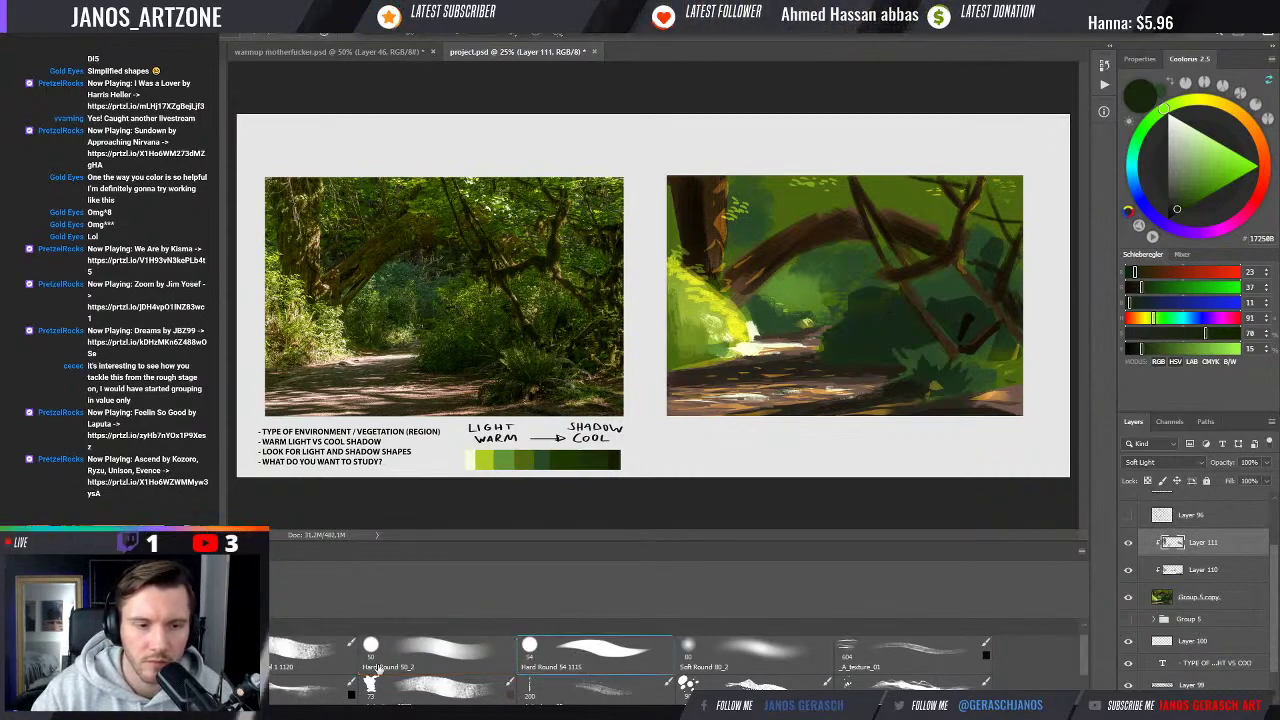
{"action": "left_click", "coordinate": [318, 643]}
{"action": "left_click", "coordinate": [706, 187], "text": "alt"}
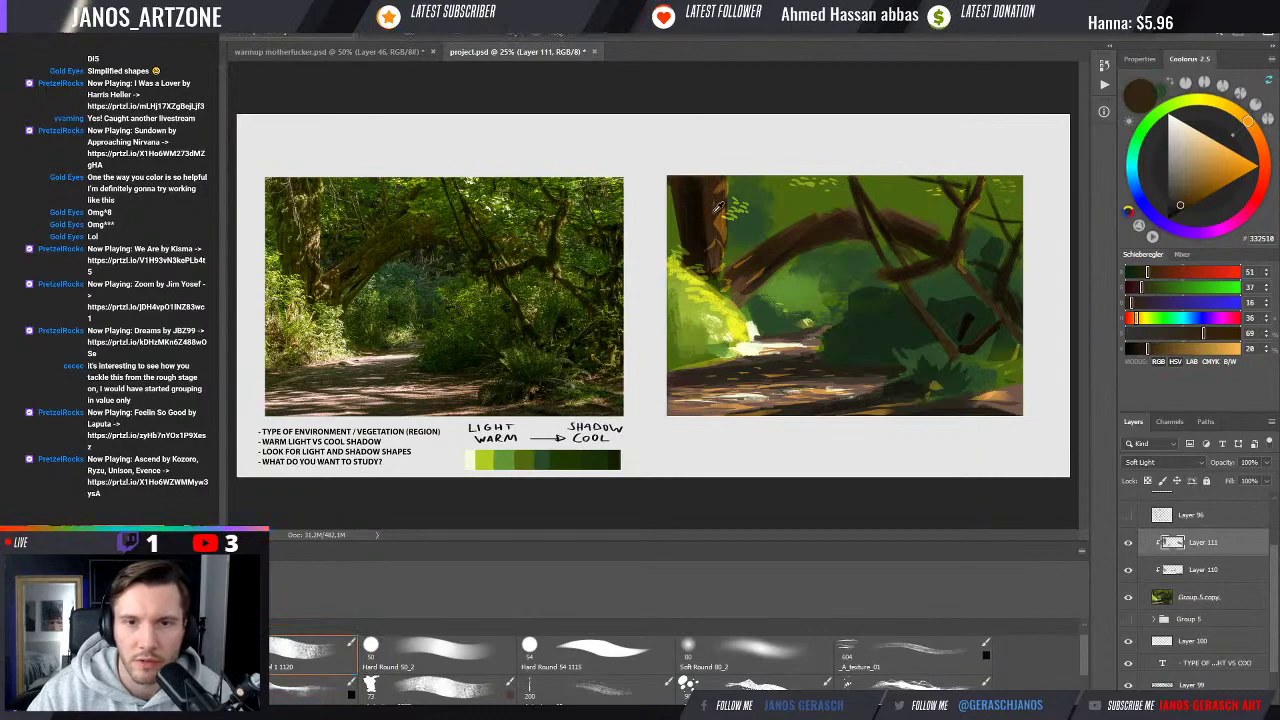
{"action": "left_click", "coordinate": [965, 403], "text": "alt"}
Add Layer 112 clipped to the layer below and paint light brown highlights along the branch
{"action": "key", "text": "ctrl+shift+alt+n"}
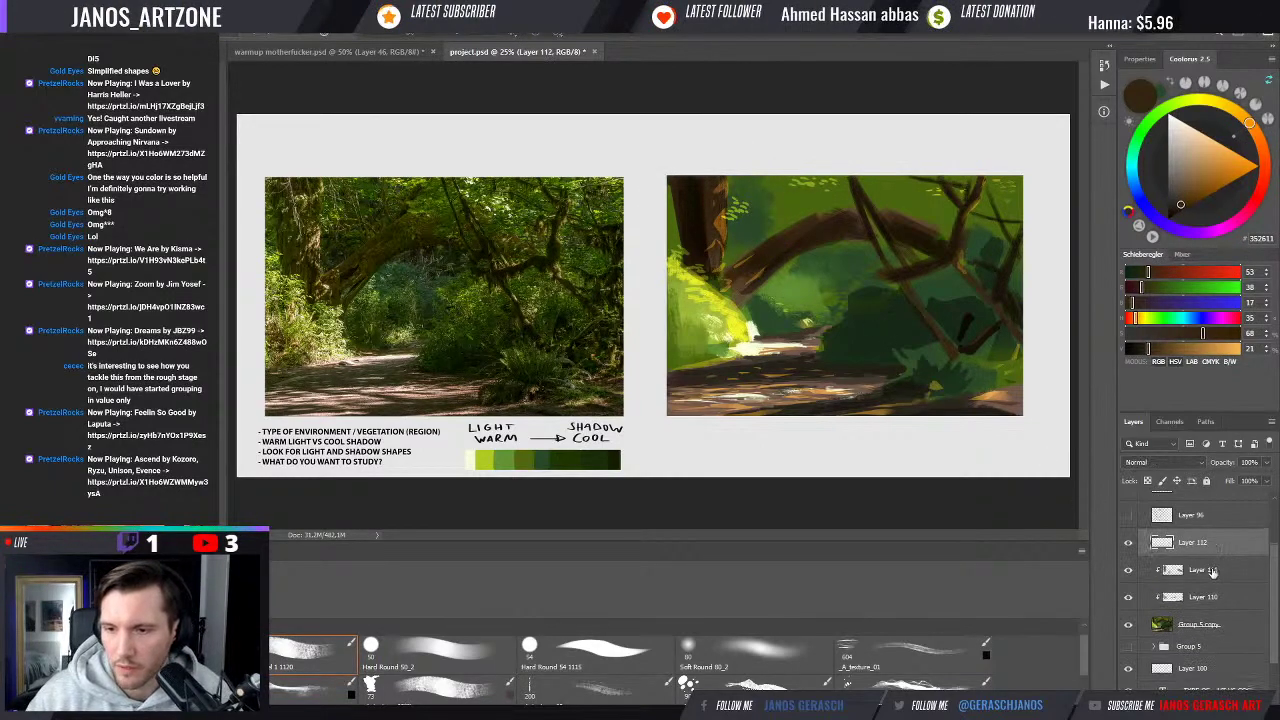
{"action": "left_click", "coordinate": [1222, 557], "text": "alt"}
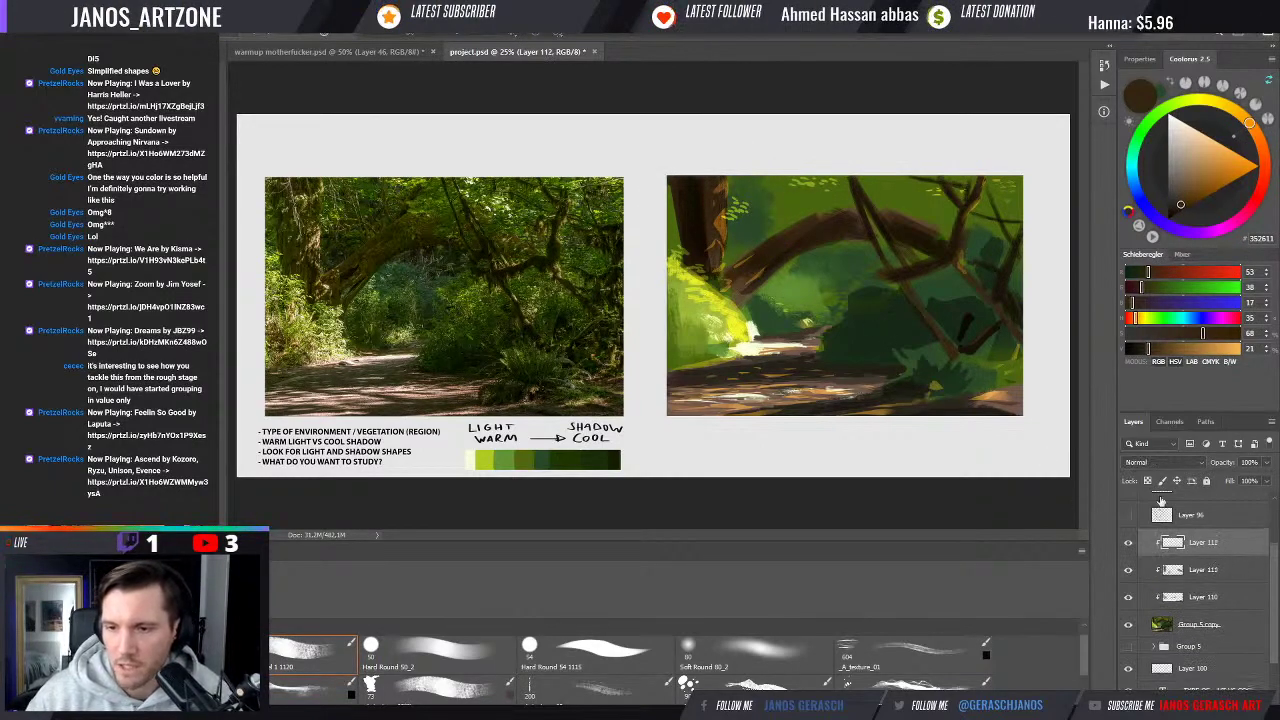
{"action": "left_click", "coordinate": [740, 286], "text": "alt"}
{"action": "left_click_drag", "start_coordinate": [729, 286], "coordinate": [773, 254]}
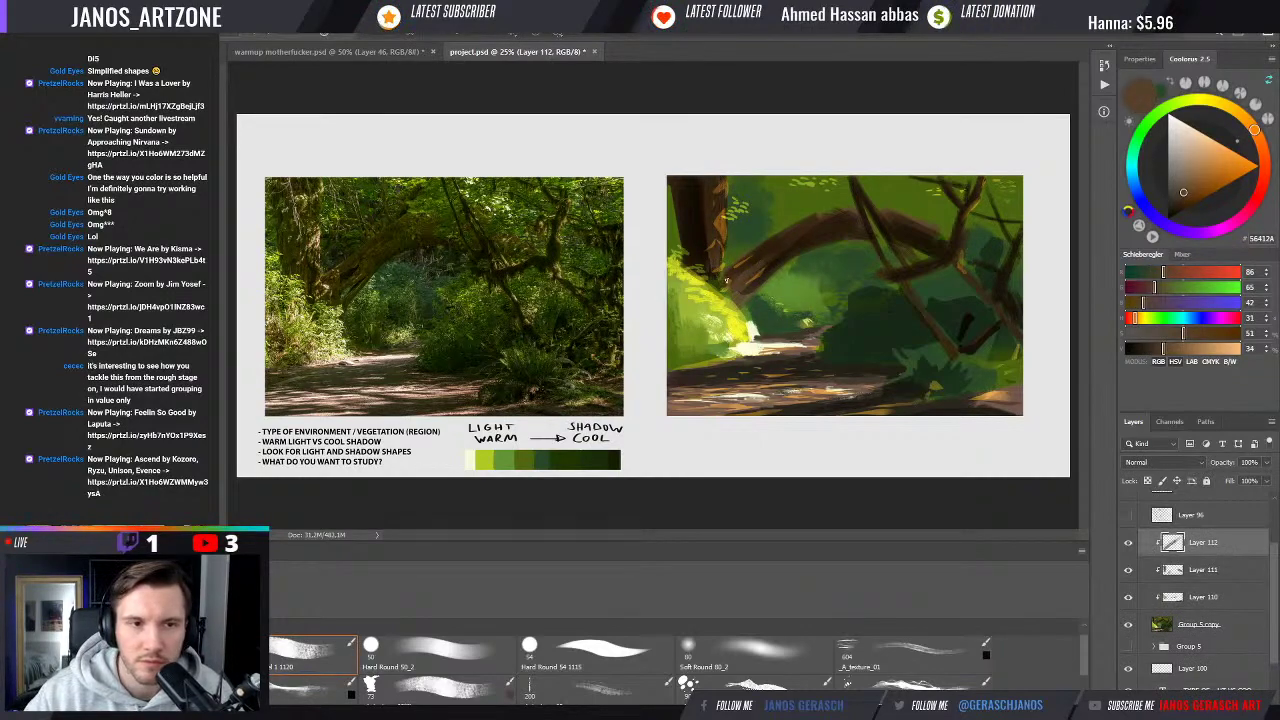
{"action": "mouse_move", "coordinate": [741, 269]}
{"action": "left_mouse_down"}
{"action": "mouse_move", "coordinate": [776, 241]}
{"action": "mouse_move", "coordinate": [752, 263]}
{"action": "left_mouse_up"}
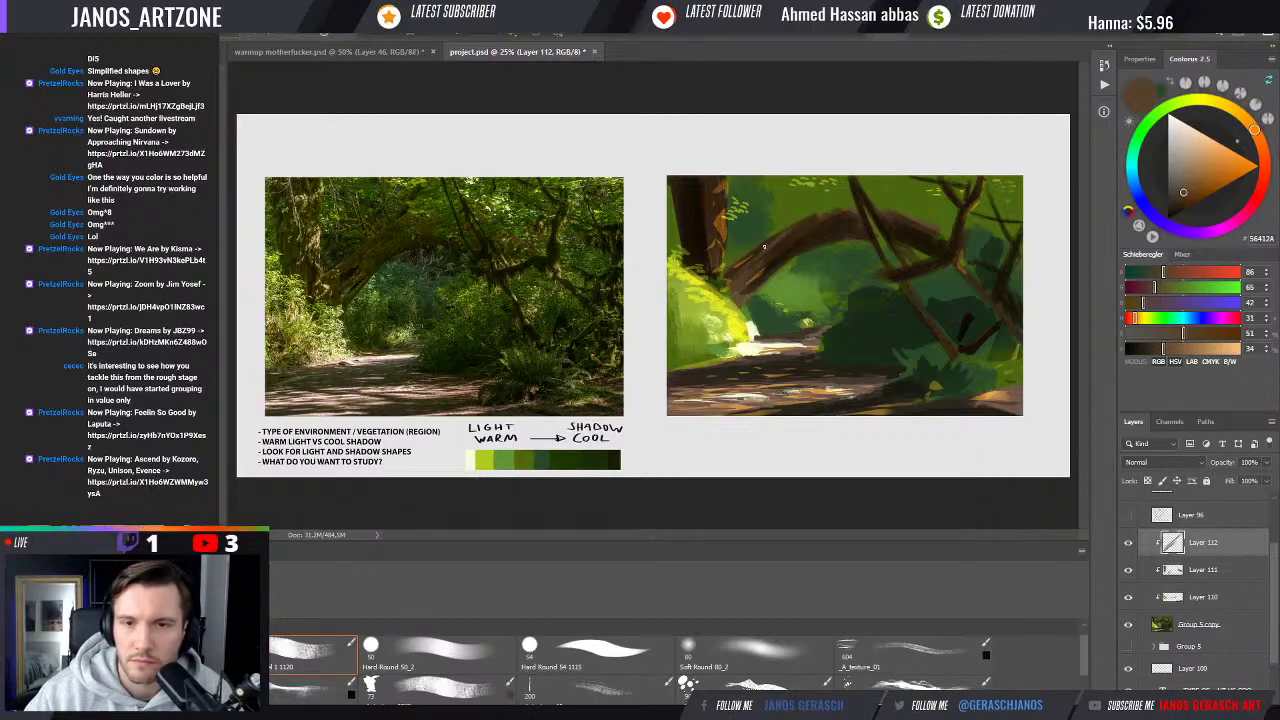
Shift the paint colour to a dark green and eyedrop a dark olive from the painting
{"action": "left_click", "coordinate": [1178, 200]}
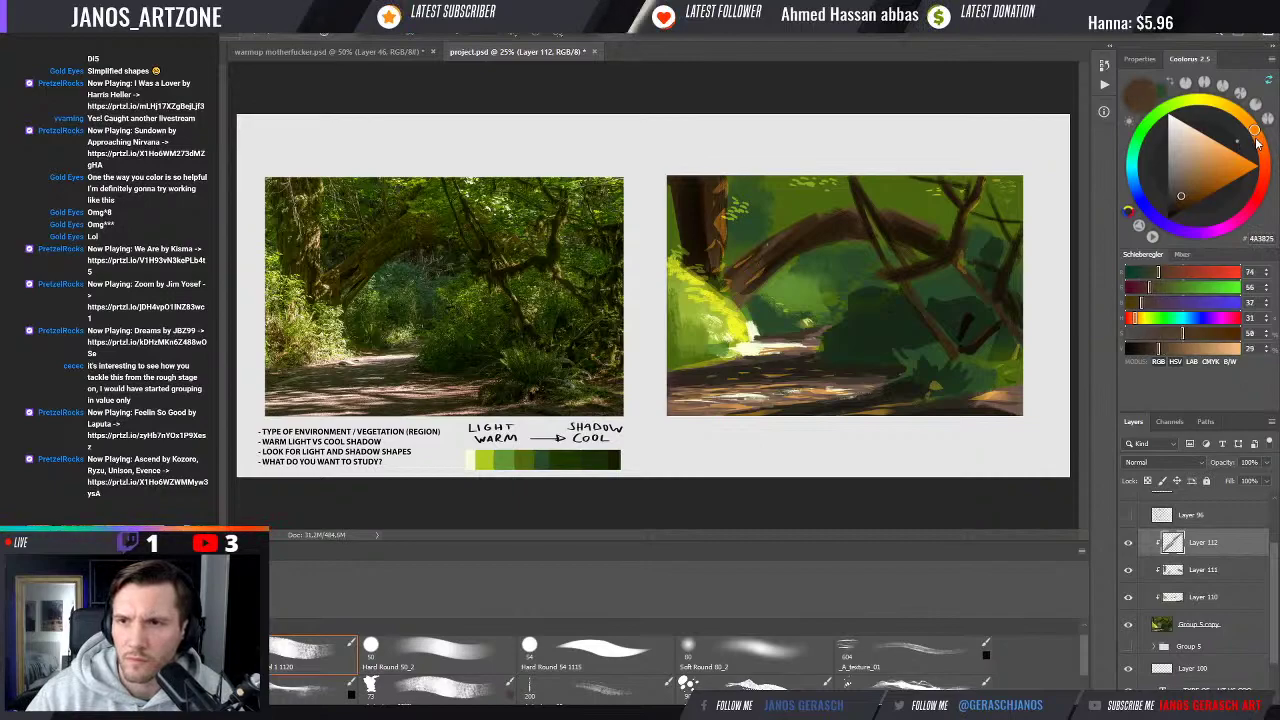
{"action": "left_click", "coordinate": [1160, 117]}
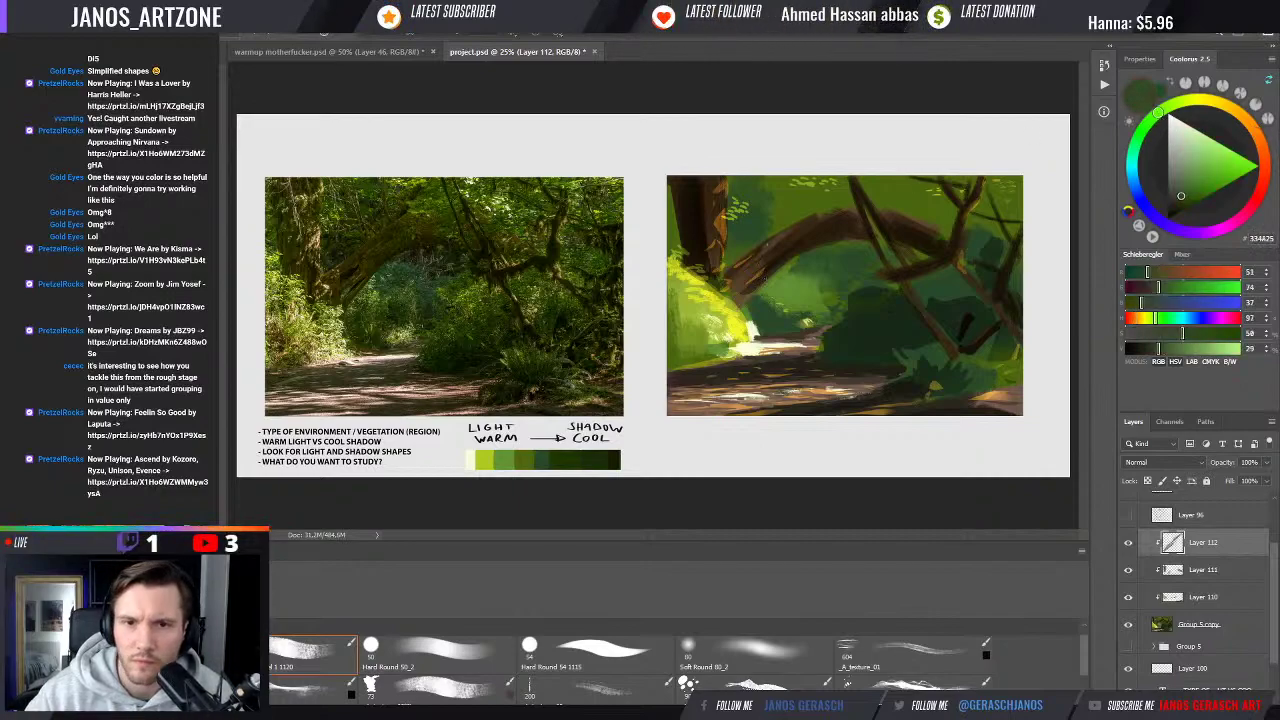
{"action": "left_click", "coordinate": [770, 248], "text": "alt"}
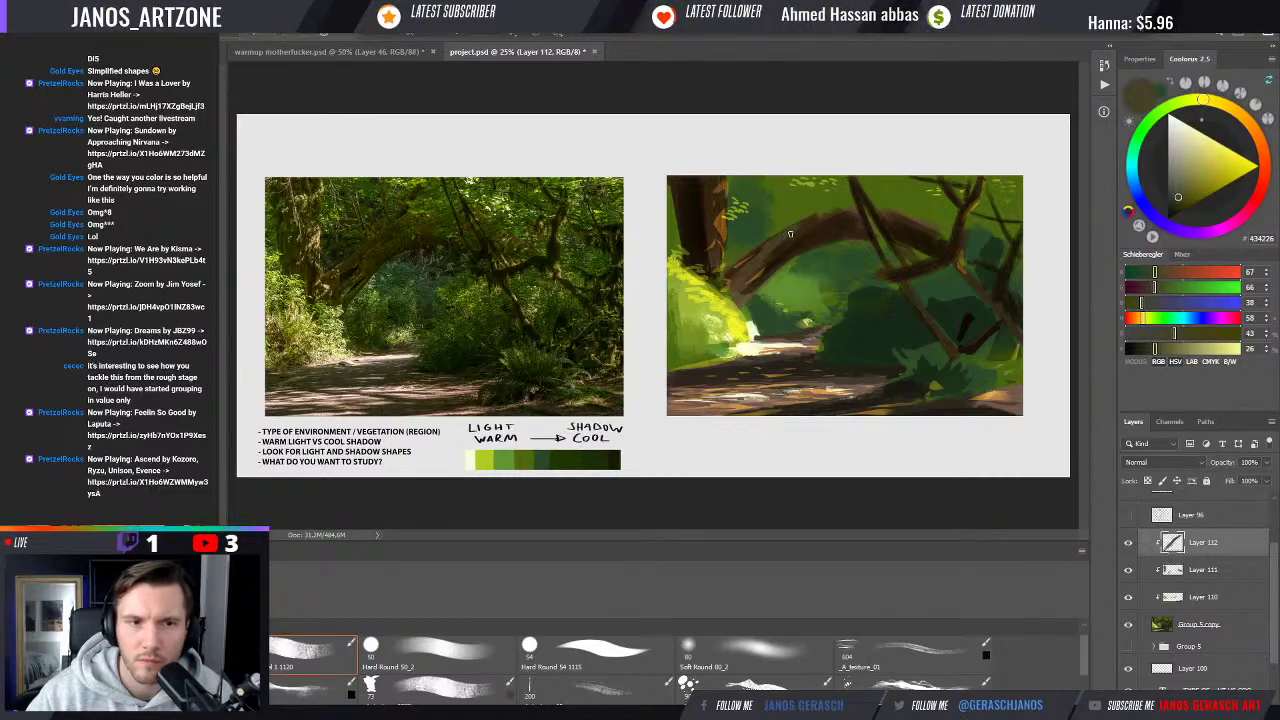
Flick the grayscale proof on and off, then drag the colour brightness down to hex 282717
{"action": "key", "text": "ctrl+y"}
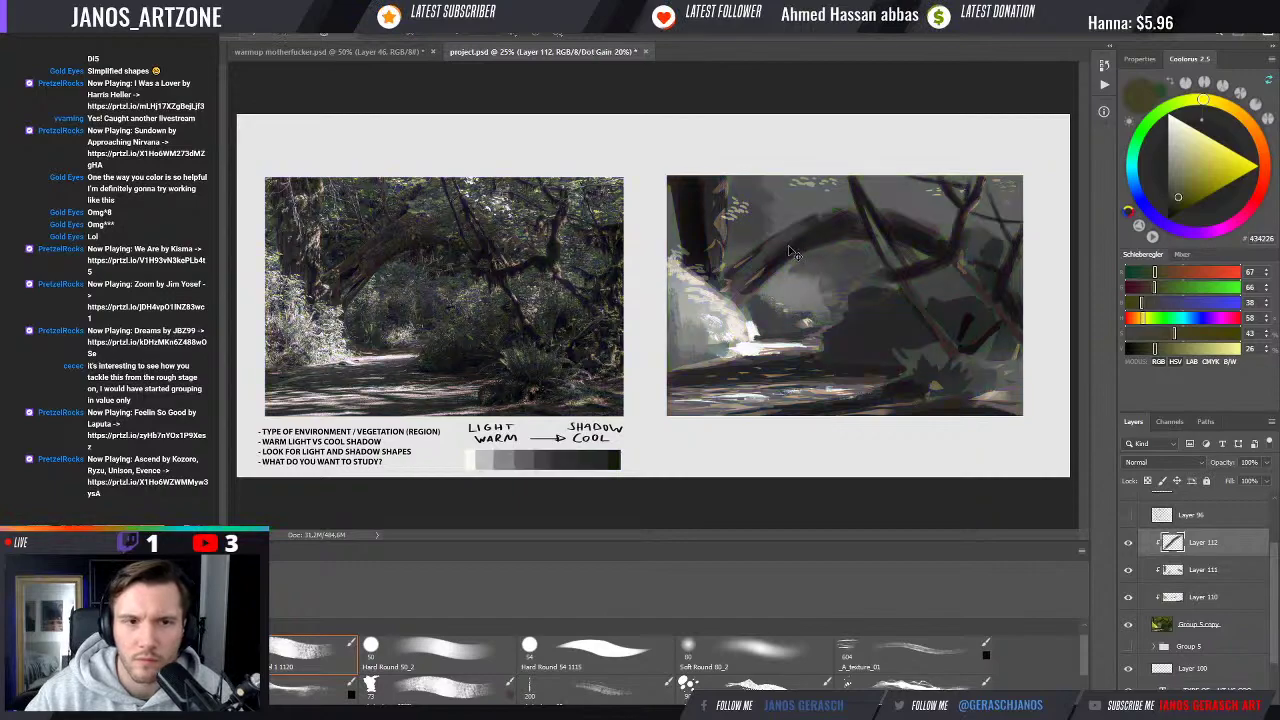
{"action": "key", "text": "ctrl+y"}
{"action": "left_click", "coordinate": [1147, 355]}
{"action": "left_click_drag", "start_coordinate": [1147, 355], "coordinate": [1142, 355]}
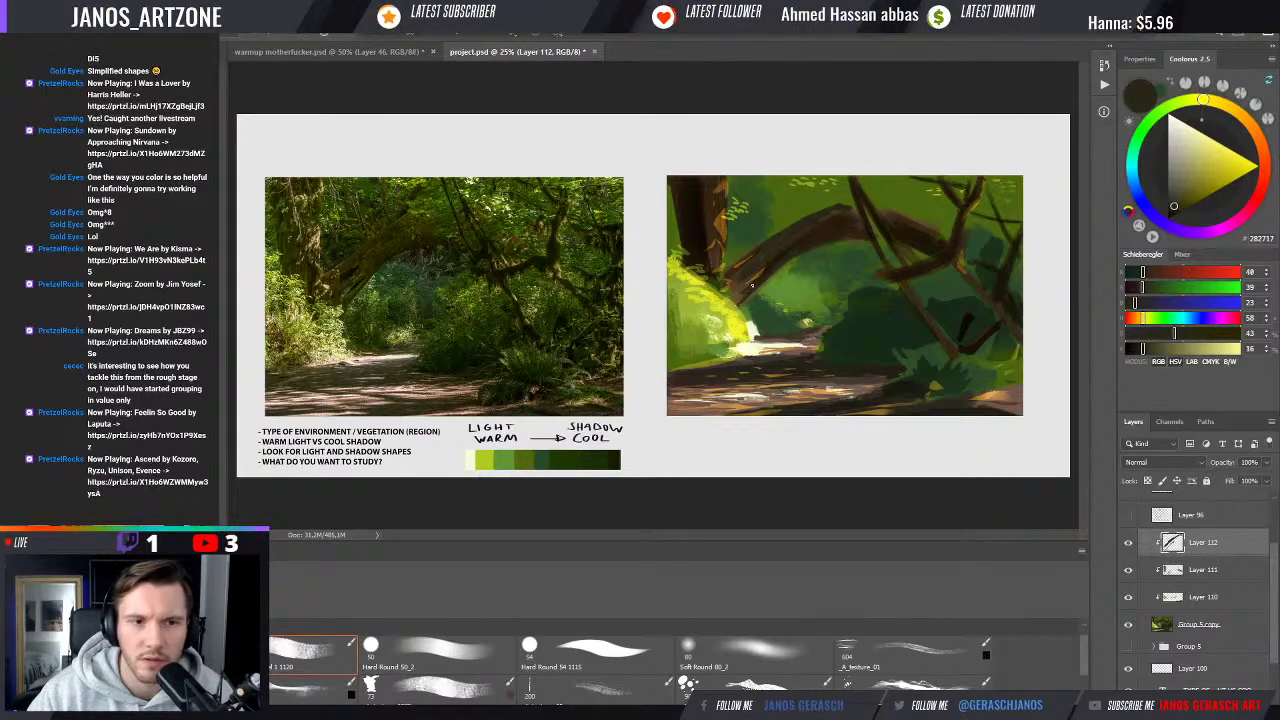
Sample the branch brown, darken it, and paint a dark trunk stroke at the painting's left
{"action": "left_click", "coordinate": [813, 239], "text": "alt"}
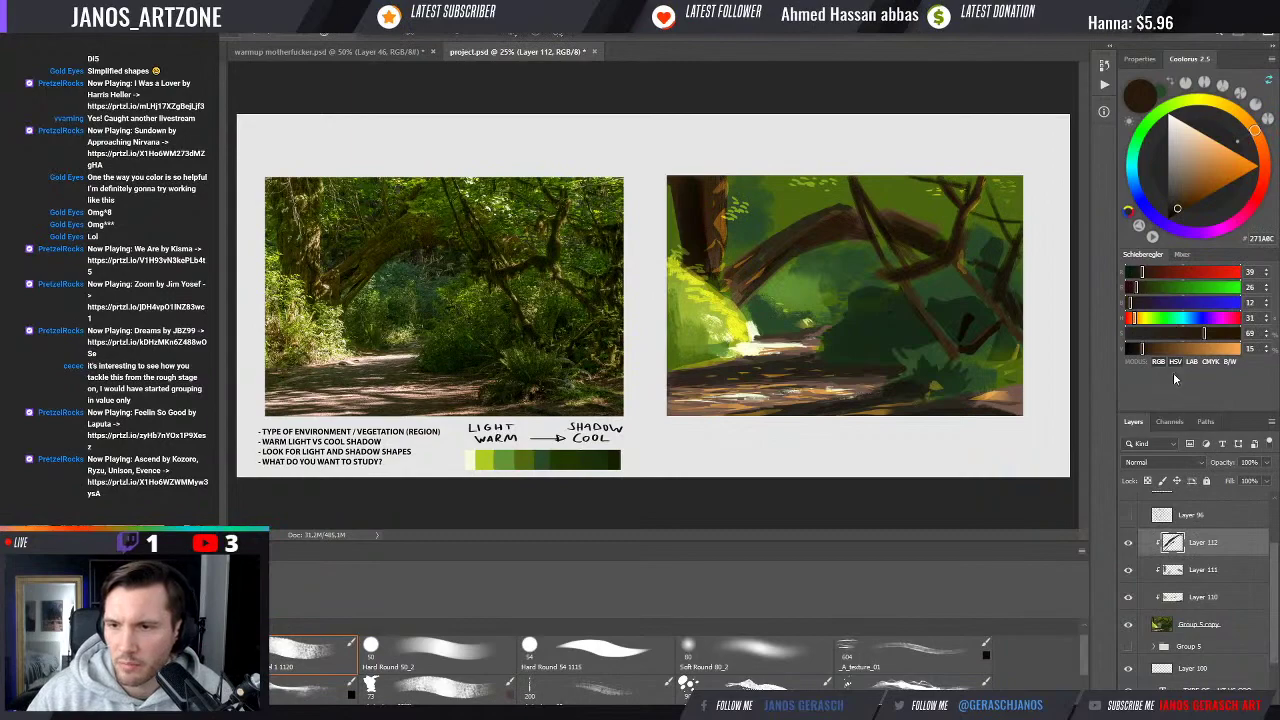
{"action": "left_click_drag", "start_coordinate": [1135, 349], "coordinate": [1129, 349]}
{"action": "left_click_drag", "start_coordinate": [715, 185], "coordinate": [747, 267]}
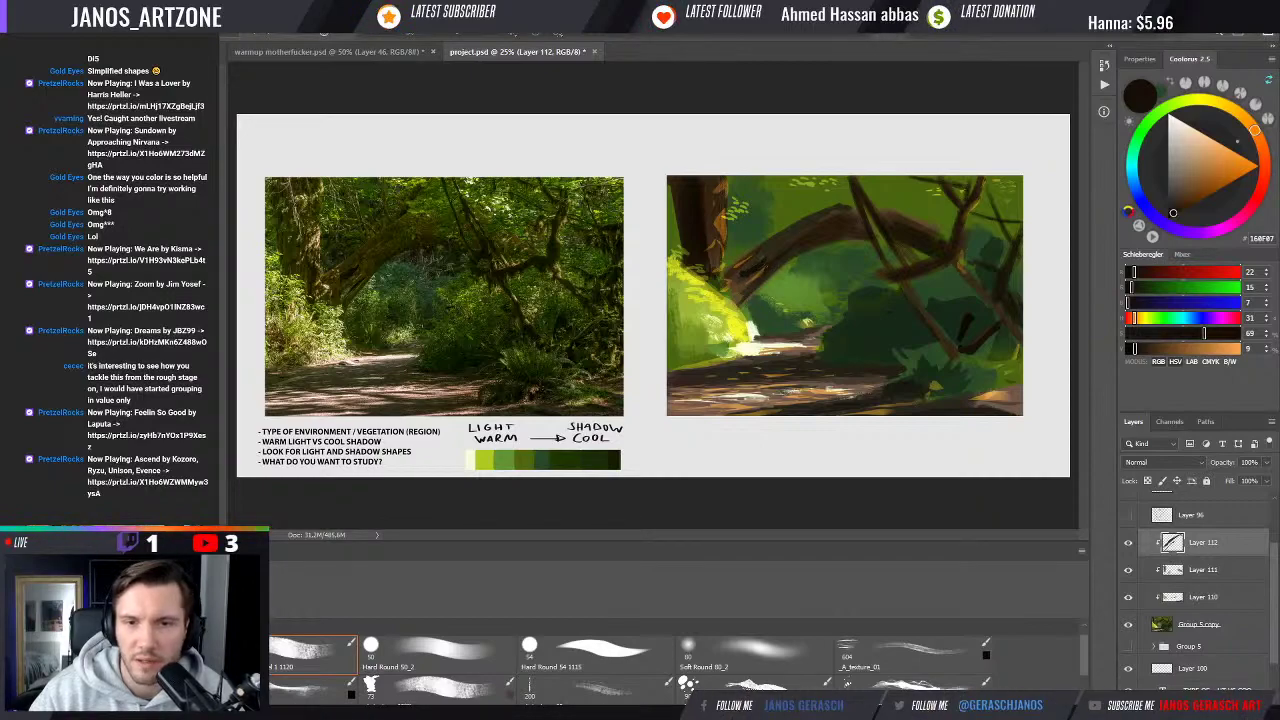
Sample greens and browns from the branches and foliage, ending on yellow-green BAA31C
{"action": "left_click", "coordinate": [778, 286], "text": "alt"}
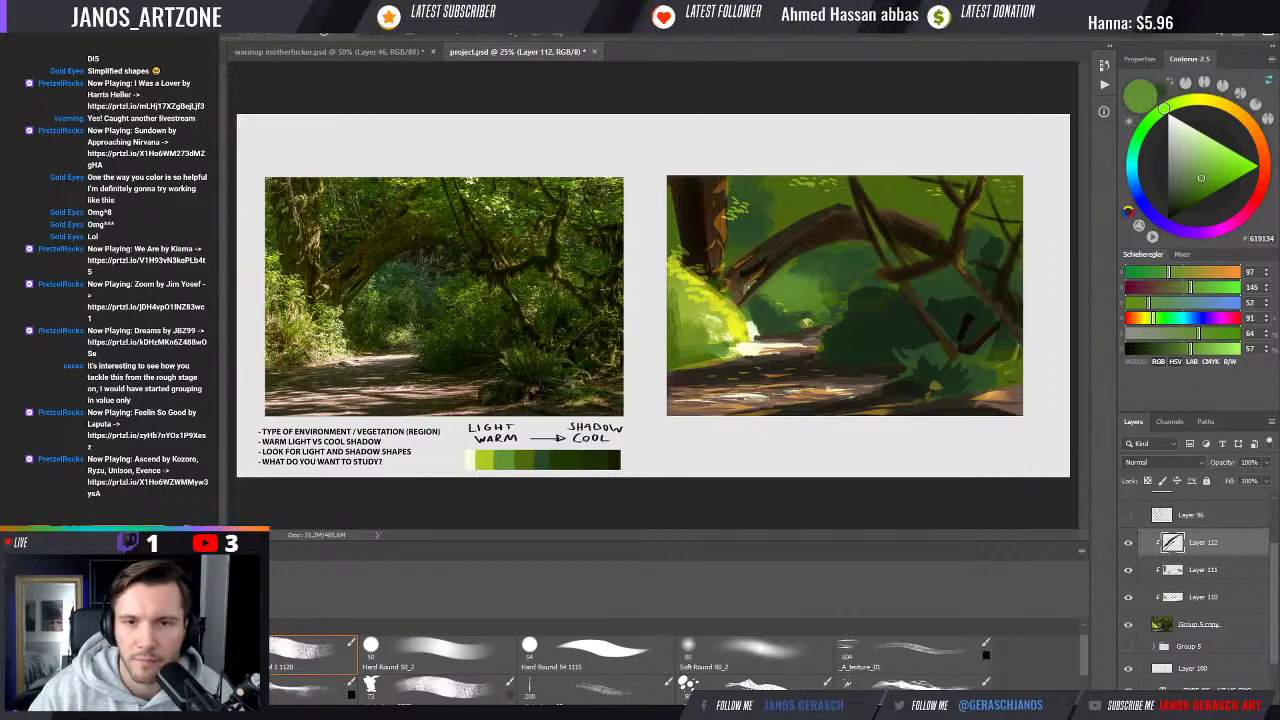
{"action": "left_click", "coordinate": [771, 270], "text": "alt"}
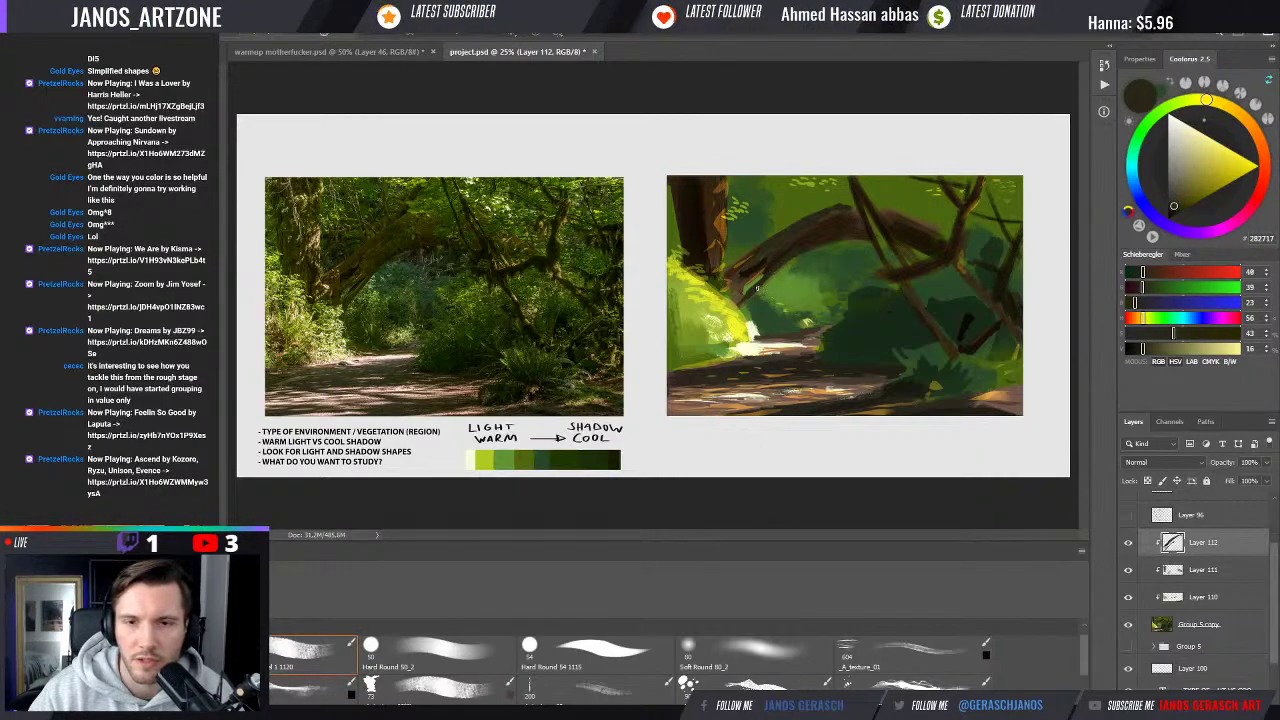
{"action": "left_click", "coordinate": [777, 235], "text": "alt"}
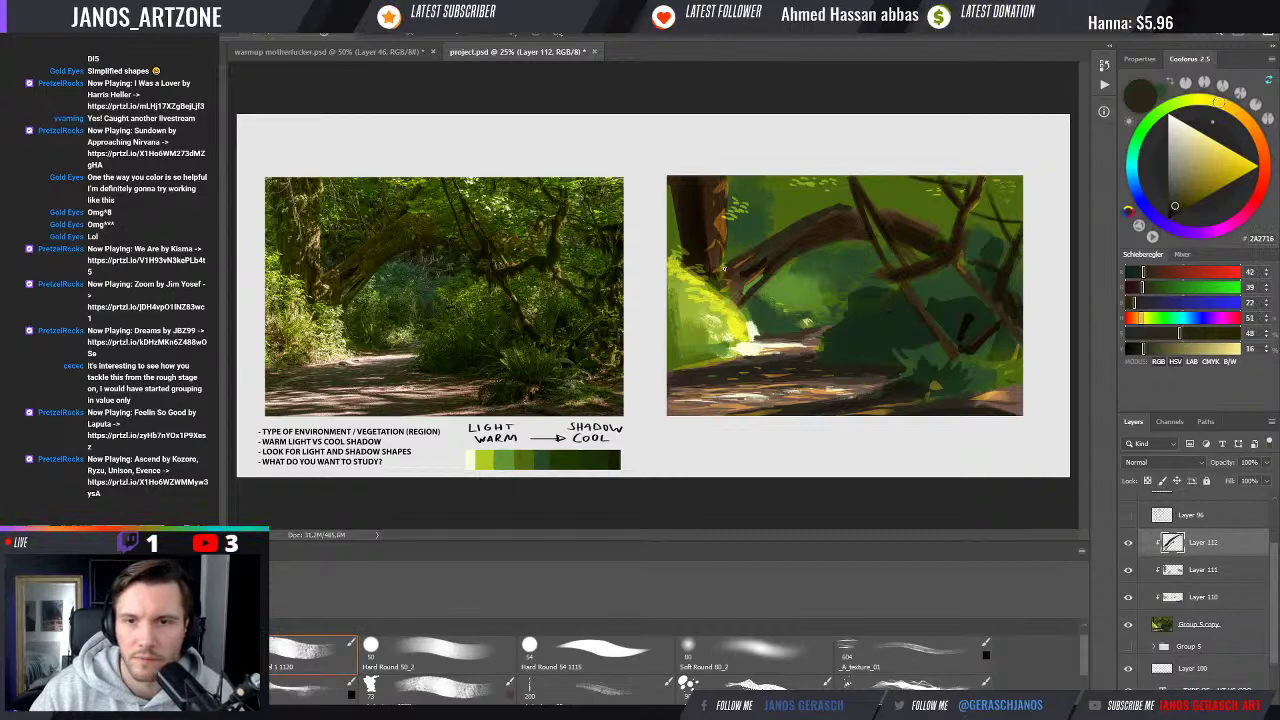
{"action": "left_click", "coordinate": [845, 210], "text": "alt"}
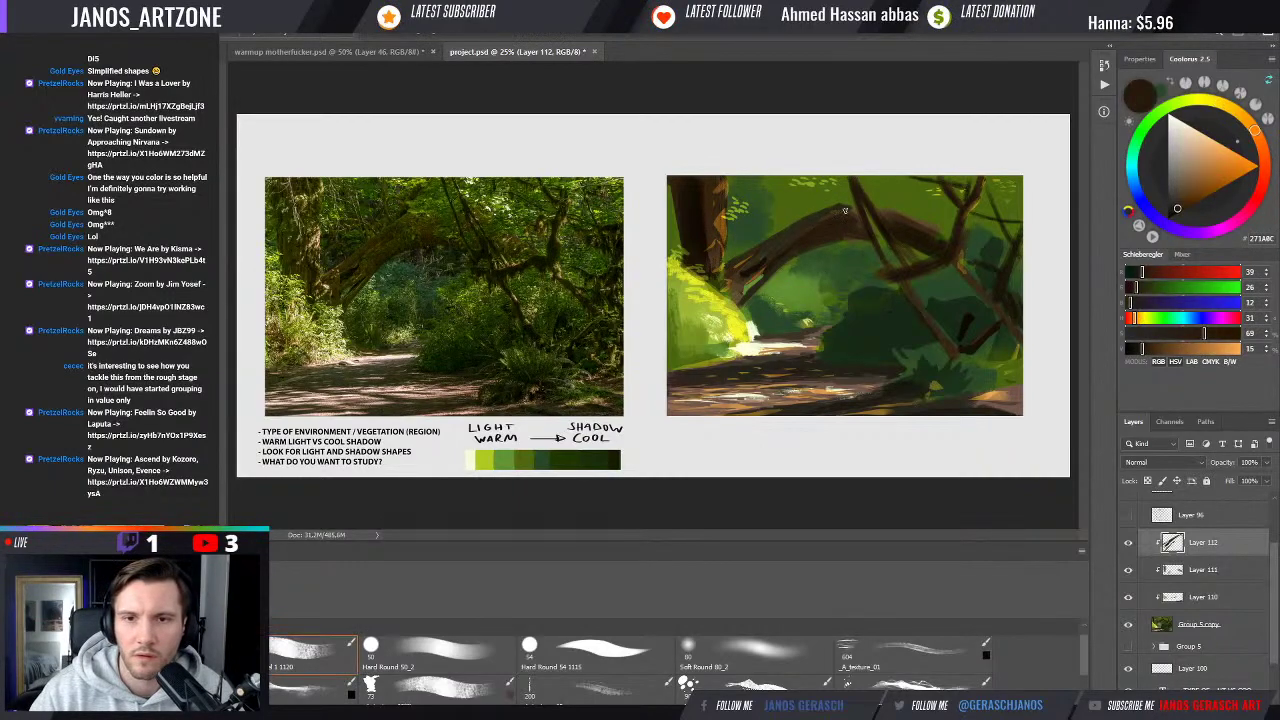
{"action": "left_click", "coordinate": [832, 180], "text": "alt"}
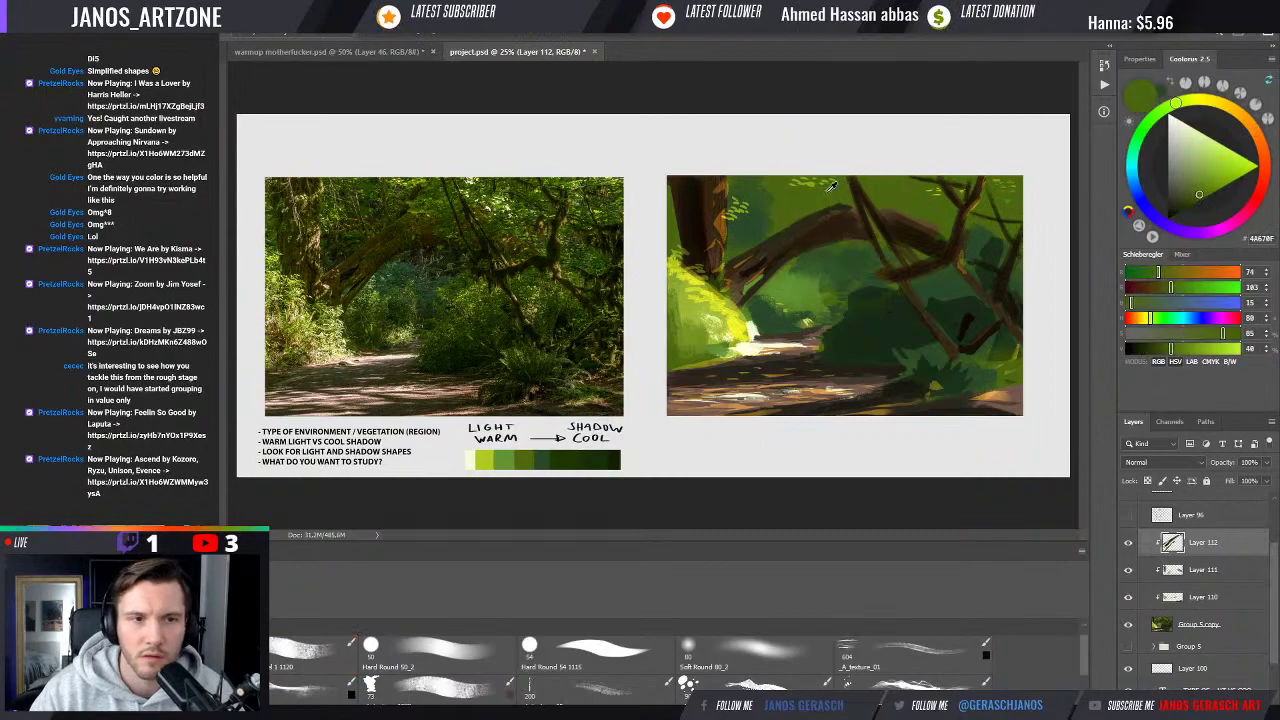
{"action": "left_click", "coordinate": [810, 182], "text": "alt"}
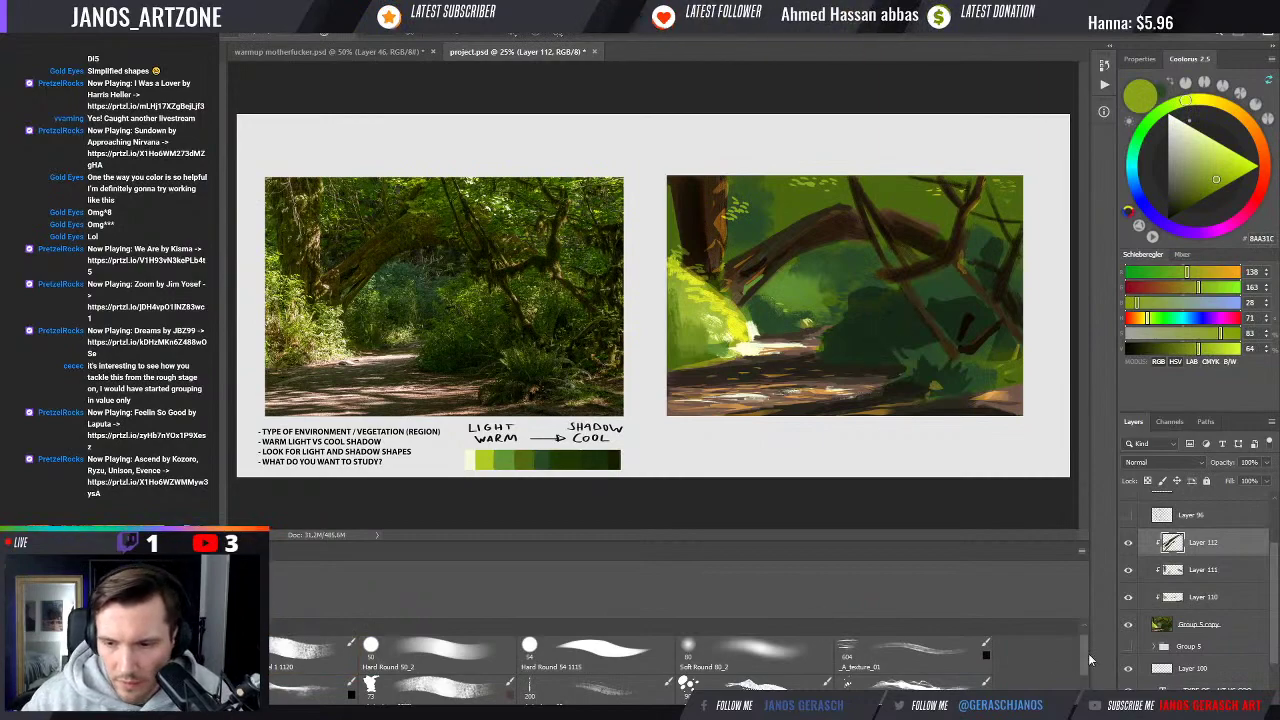
Switch to the A_texture_15d brush, zoom out, and flip the canvas horizontally
{"action": "left_click_drag", "start_coordinate": [1088, 659], "coordinate": [1090, 685]}
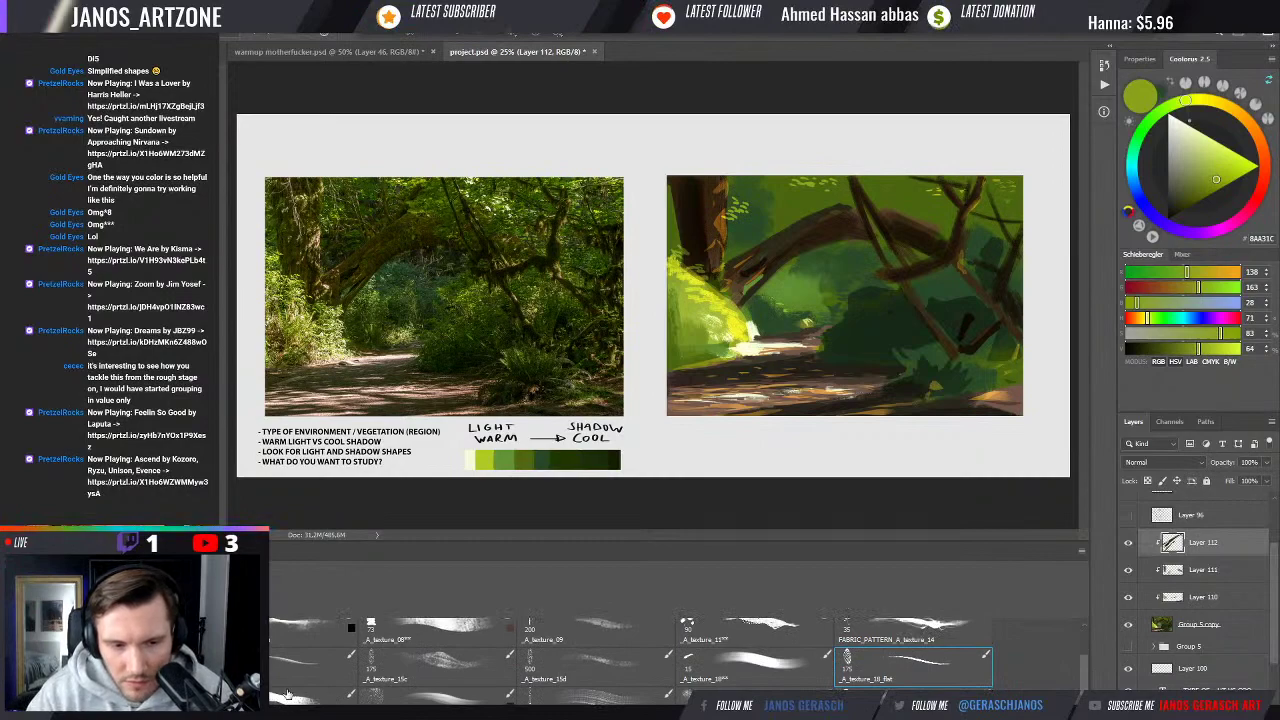
{"action": "left_click", "coordinate": [910, 670]}
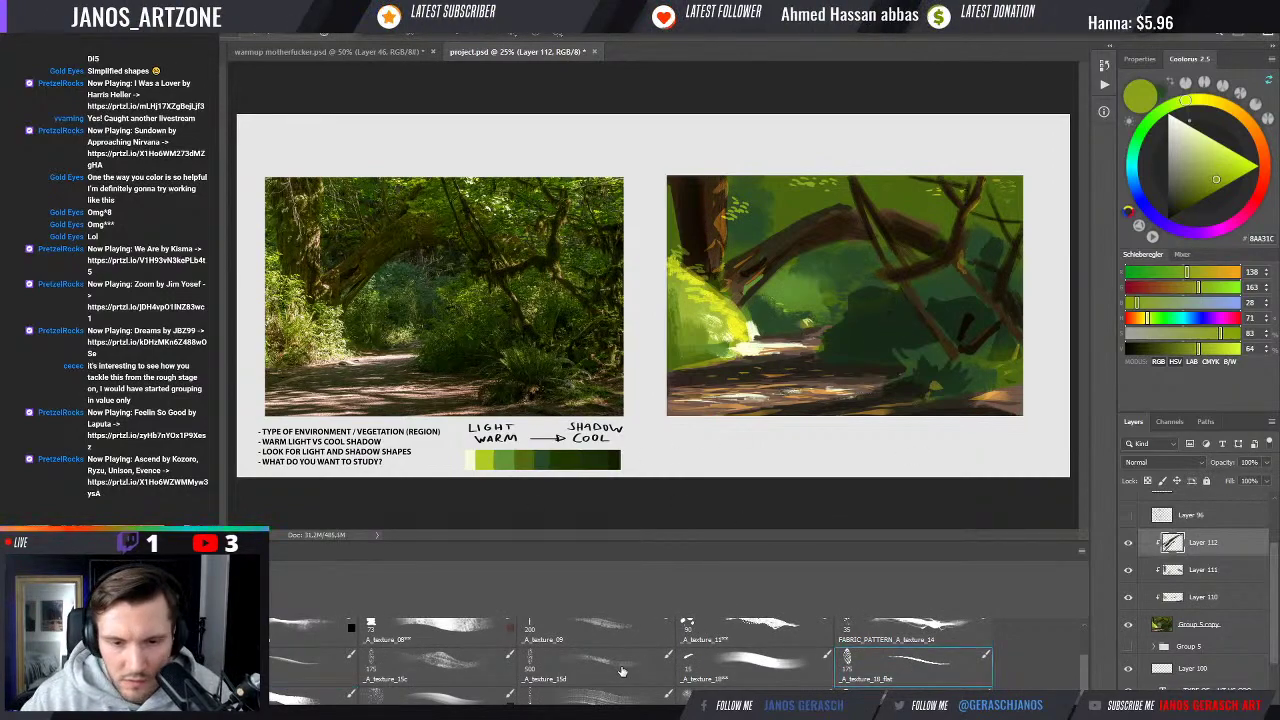
{"action": "key", "text": "comma"}
{"action": "key", "text": "comma"}
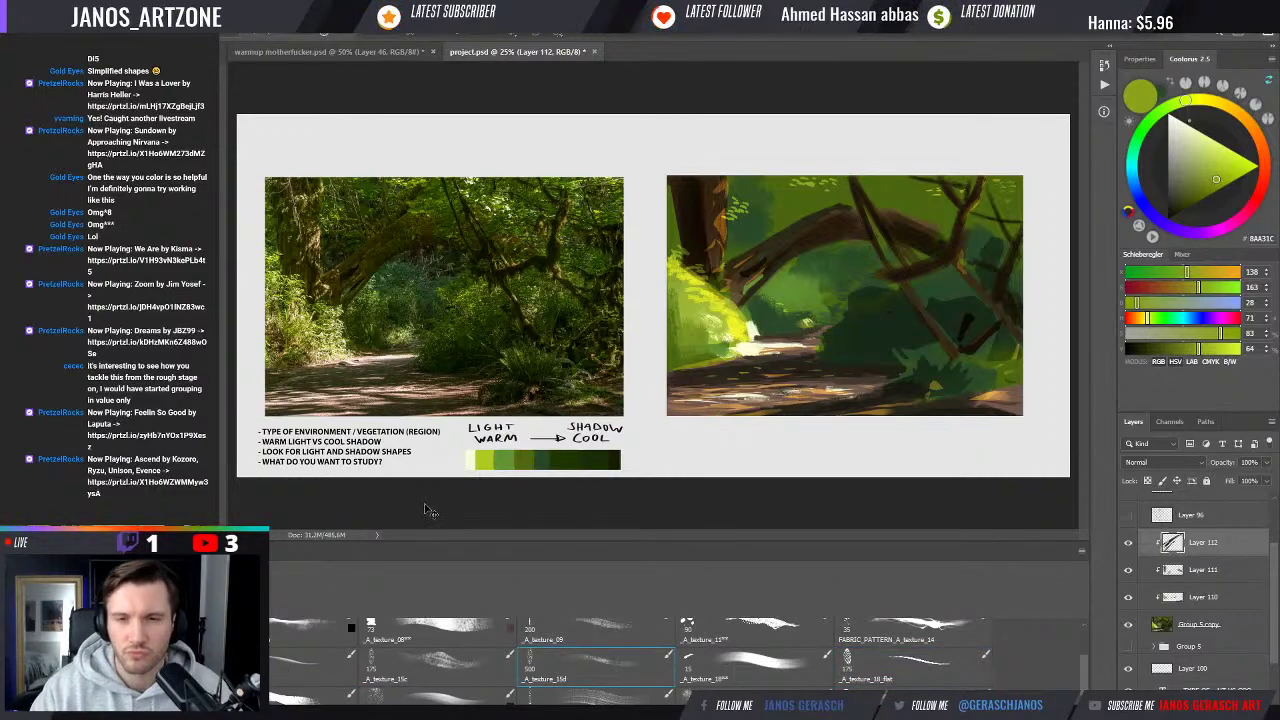
{"action": "key", "text": "ctrl+minus"}
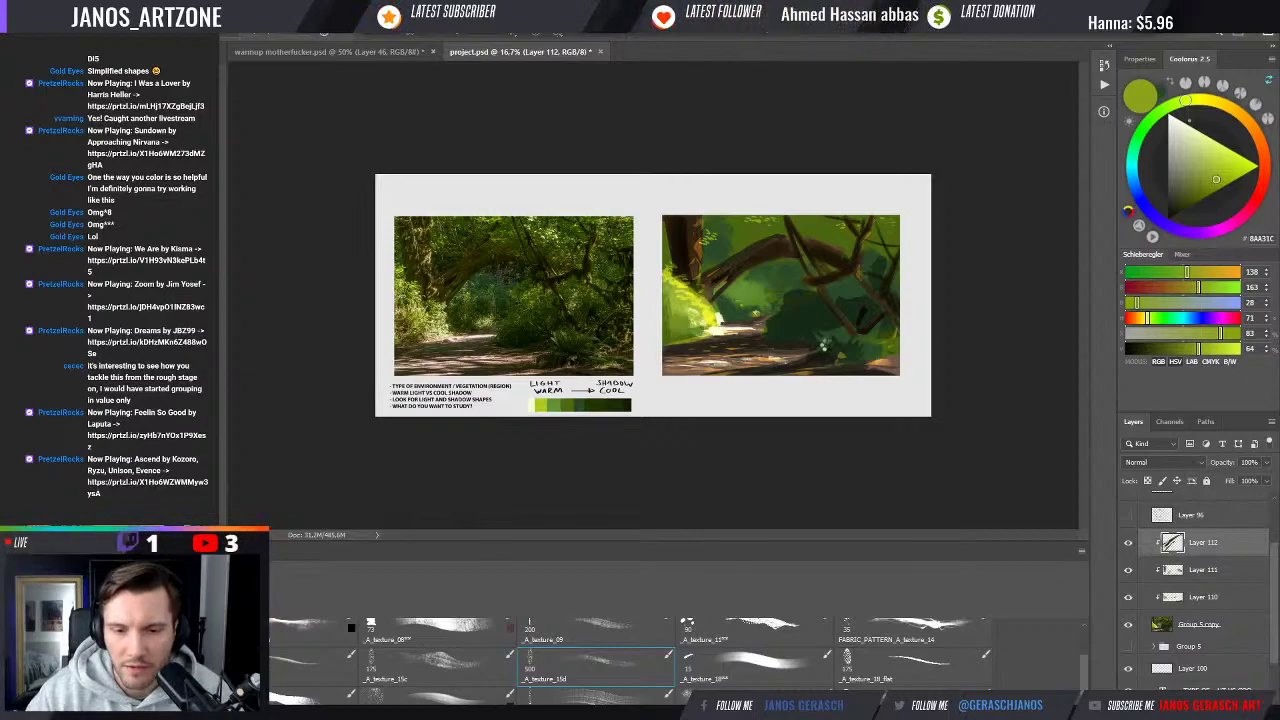
{"action": "key", "text": "ctrl+shift+h"}
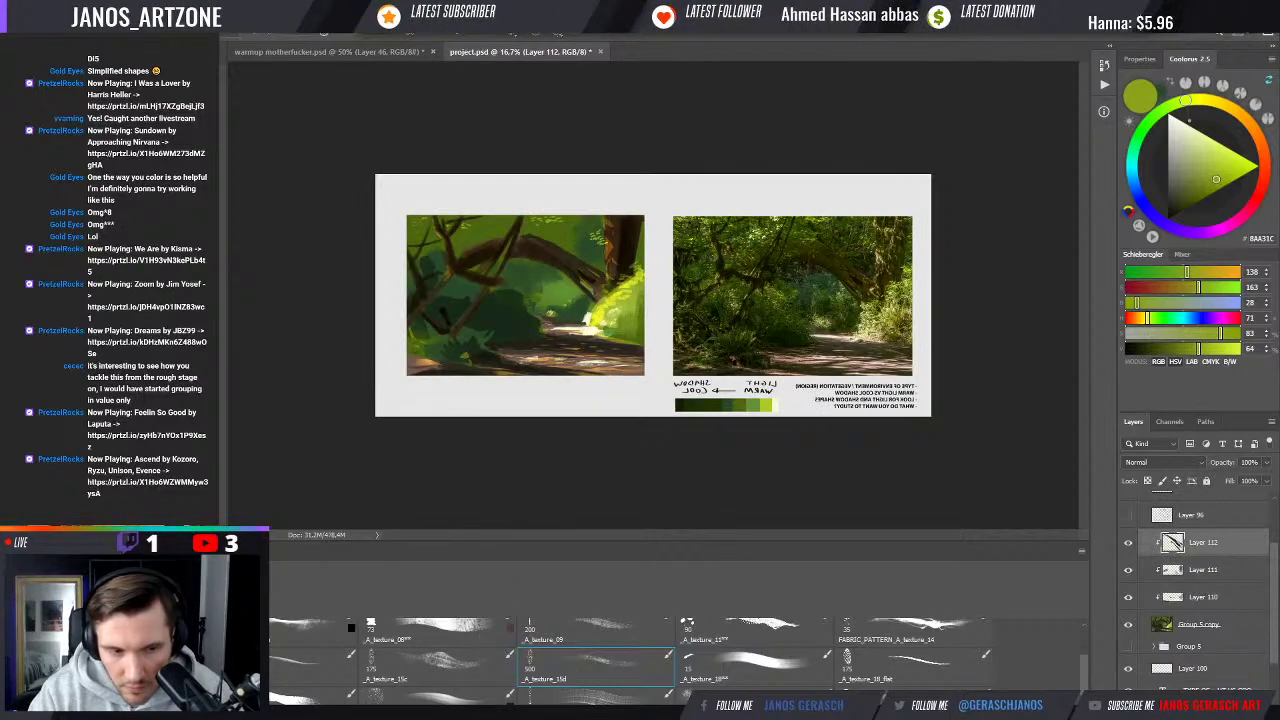
Sample browns and greens, then add a small dark textured mark on the path
{"action": "key", "text": "x"}
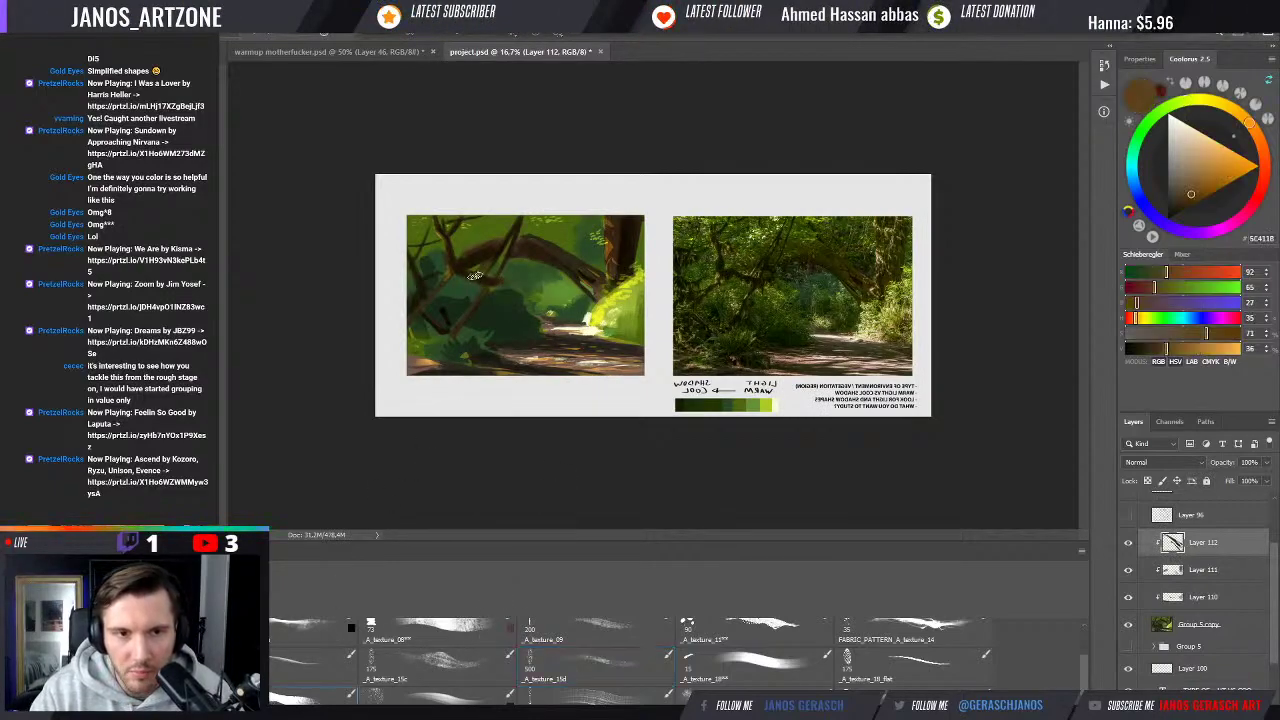
{"action": "left_click", "coordinate": [424, 349], "text": "alt"}
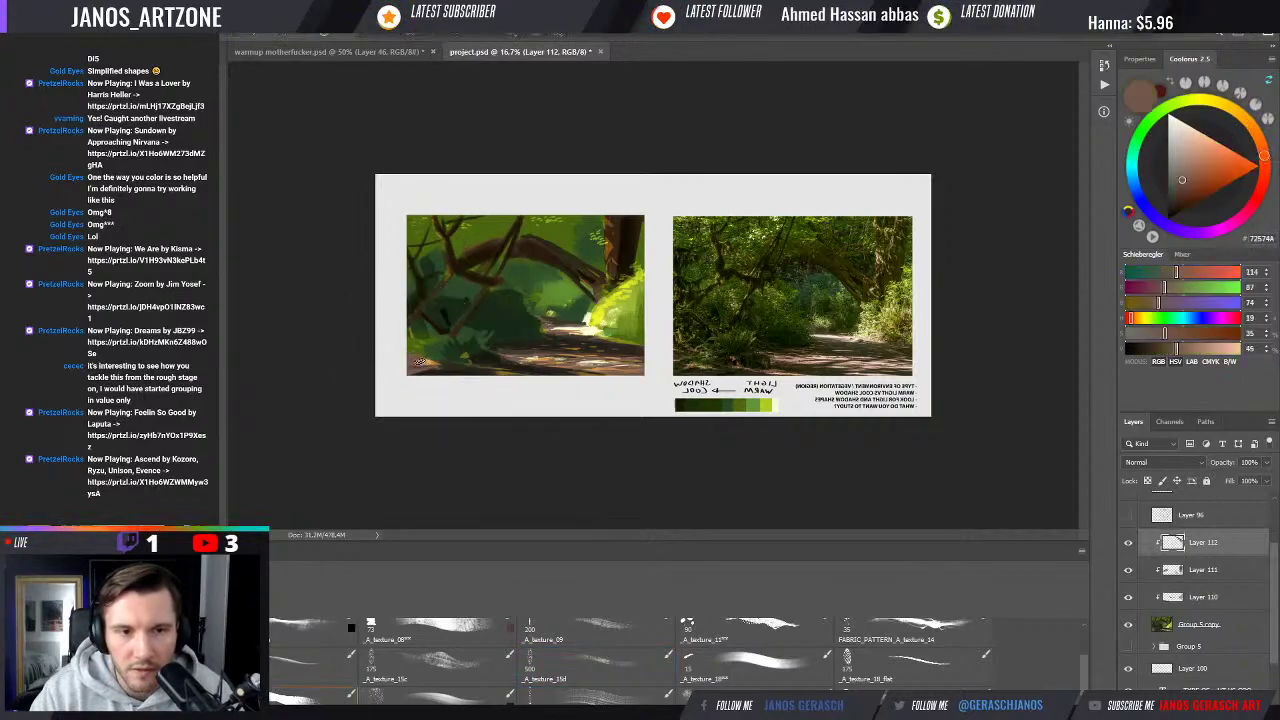
{"action": "left_click", "coordinate": [422, 347], "text": "alt"}
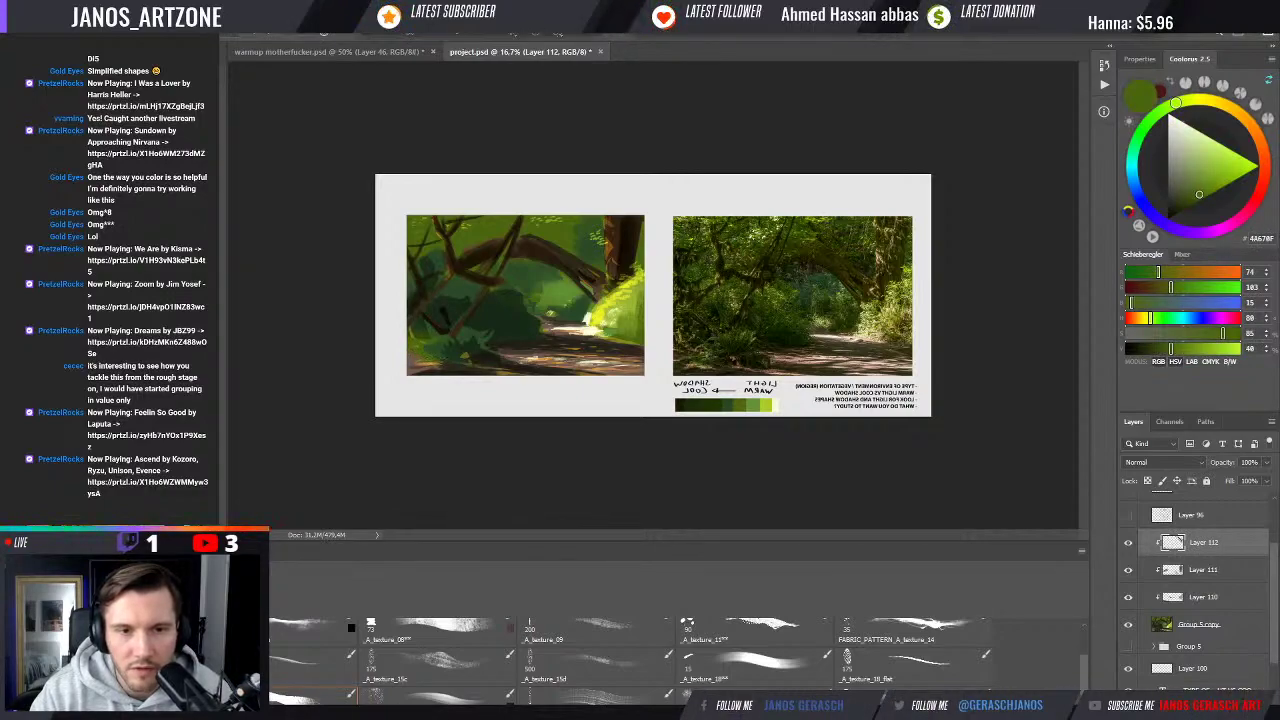
{"action": "left_click", "coordinate": [422, 347], "text": "alt"}
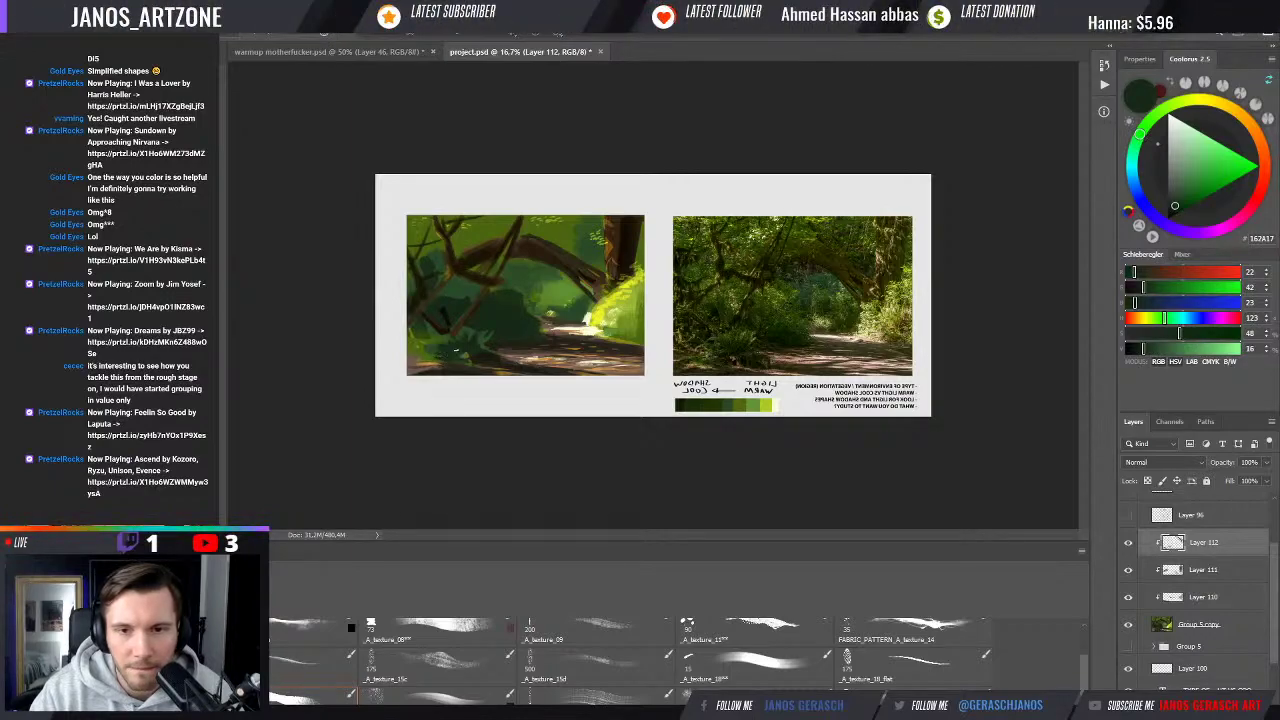
{"action": "left_click", "coordinate": [475, 357], "text": "alt"}
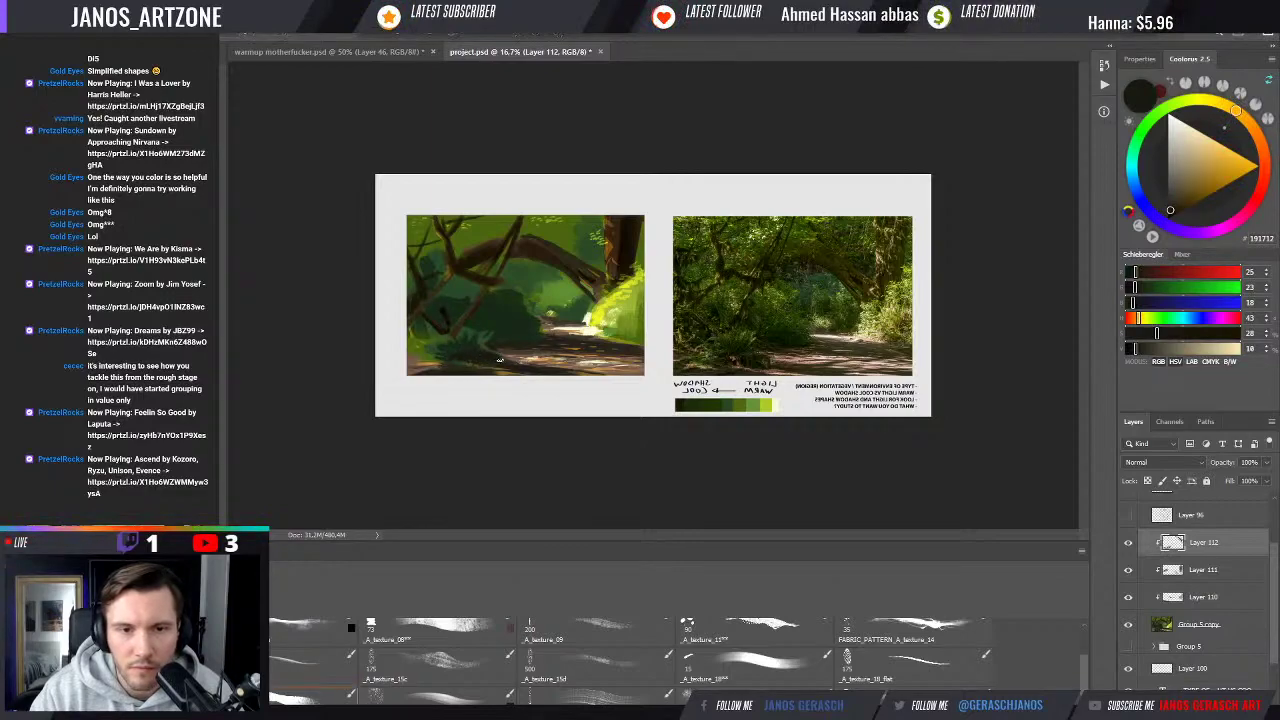
{"action": "left_click", "coordinate": [538, 350], "text": "alt"}
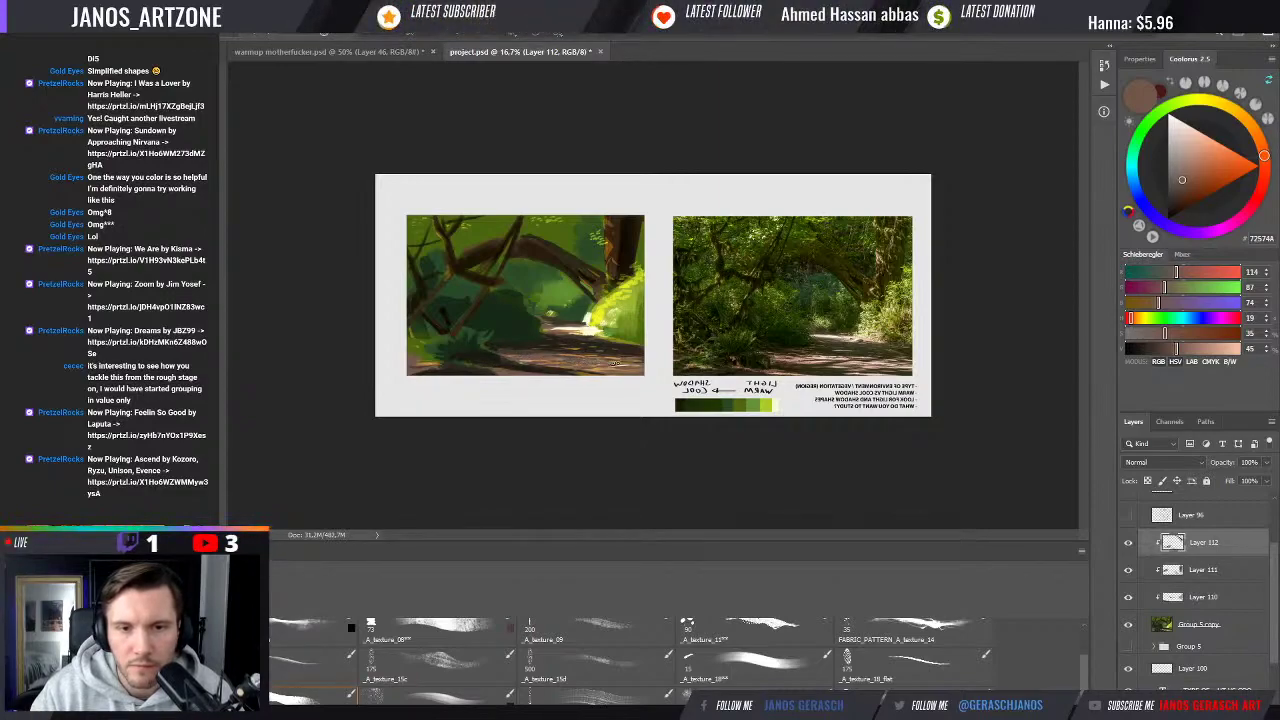
{"action": "left_click_drag", "start_coordinate": [588, 364], "coordinate": [576, 363]}
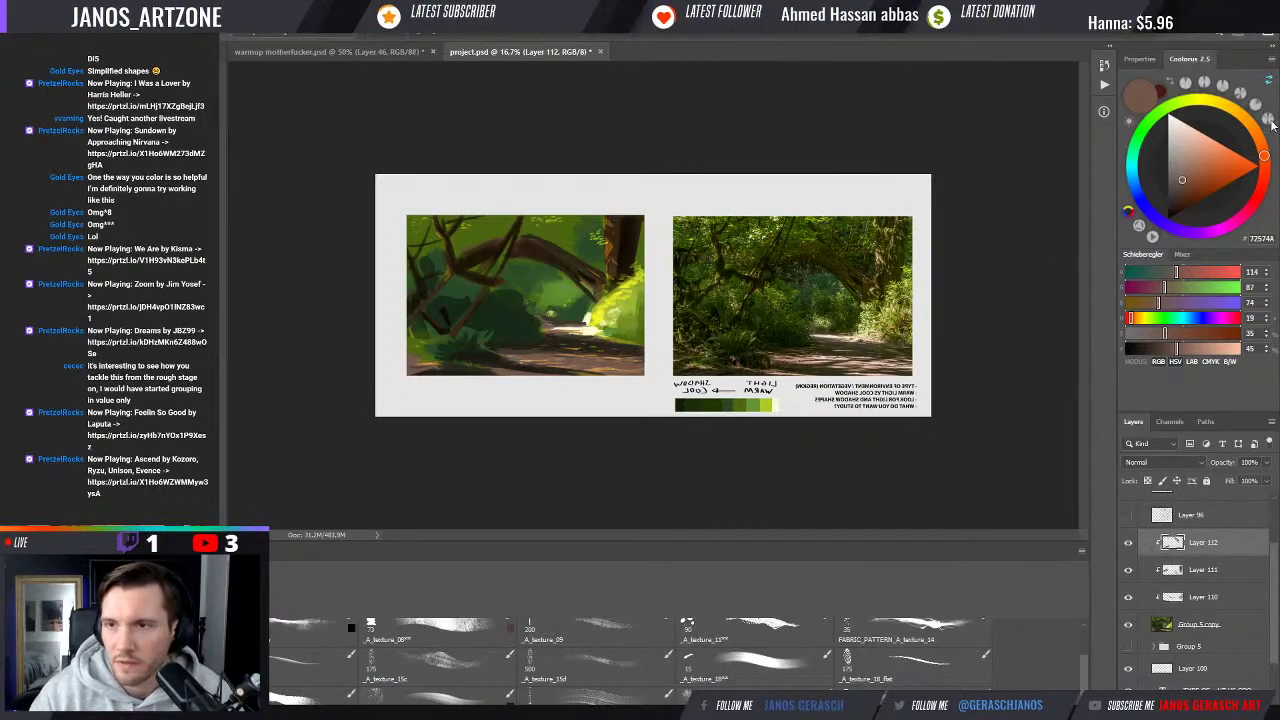
Lighten the brown to peach CE9F75, then sample deep forest green 172818 from the foliage
{"action": "left_click", "coordinate": [1192, 335]}
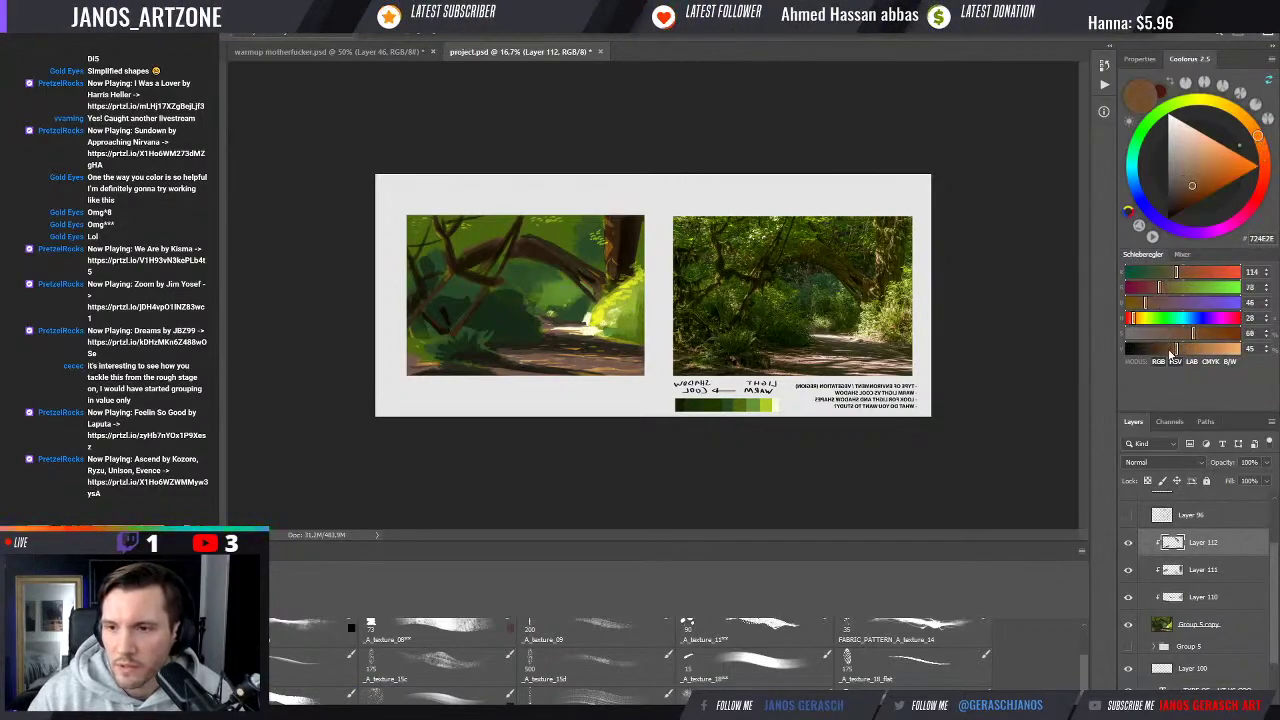
{"action": "left_click", "coordinate": [1189, 351]}
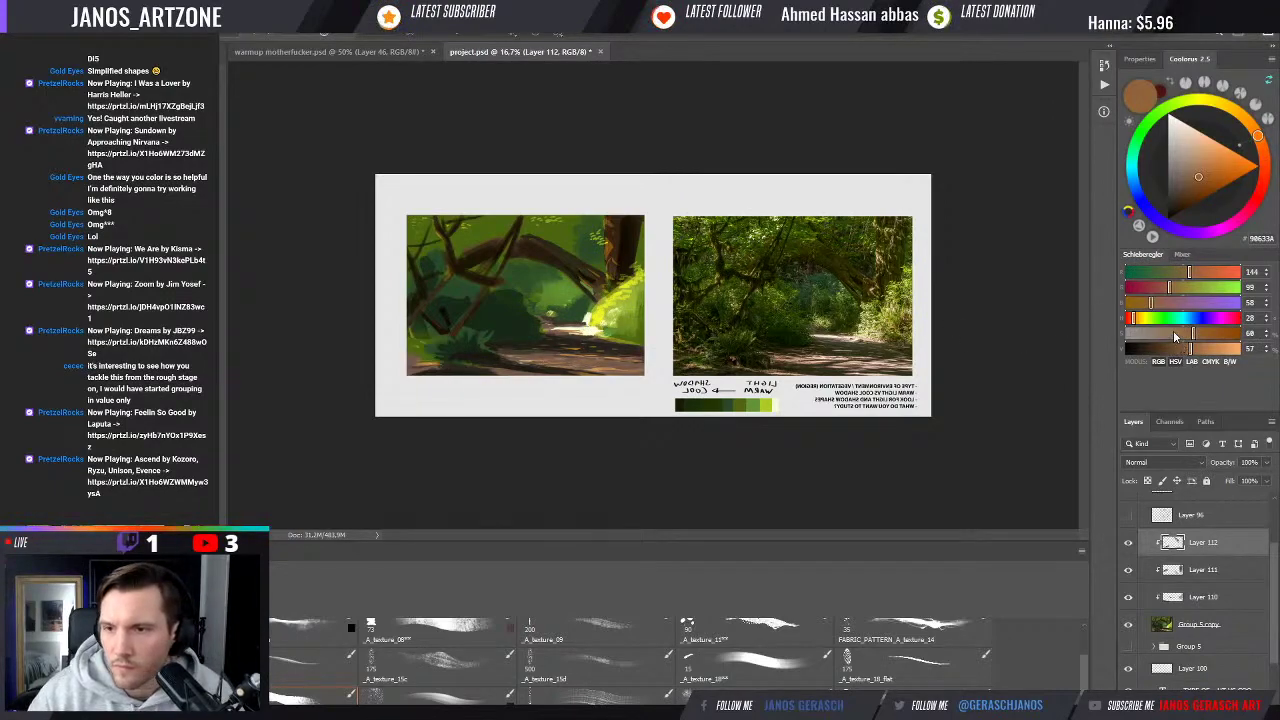
{"action": "left_click_drag", "start_coordinate": [1190, 348], "coordinate": [1218, 348]}
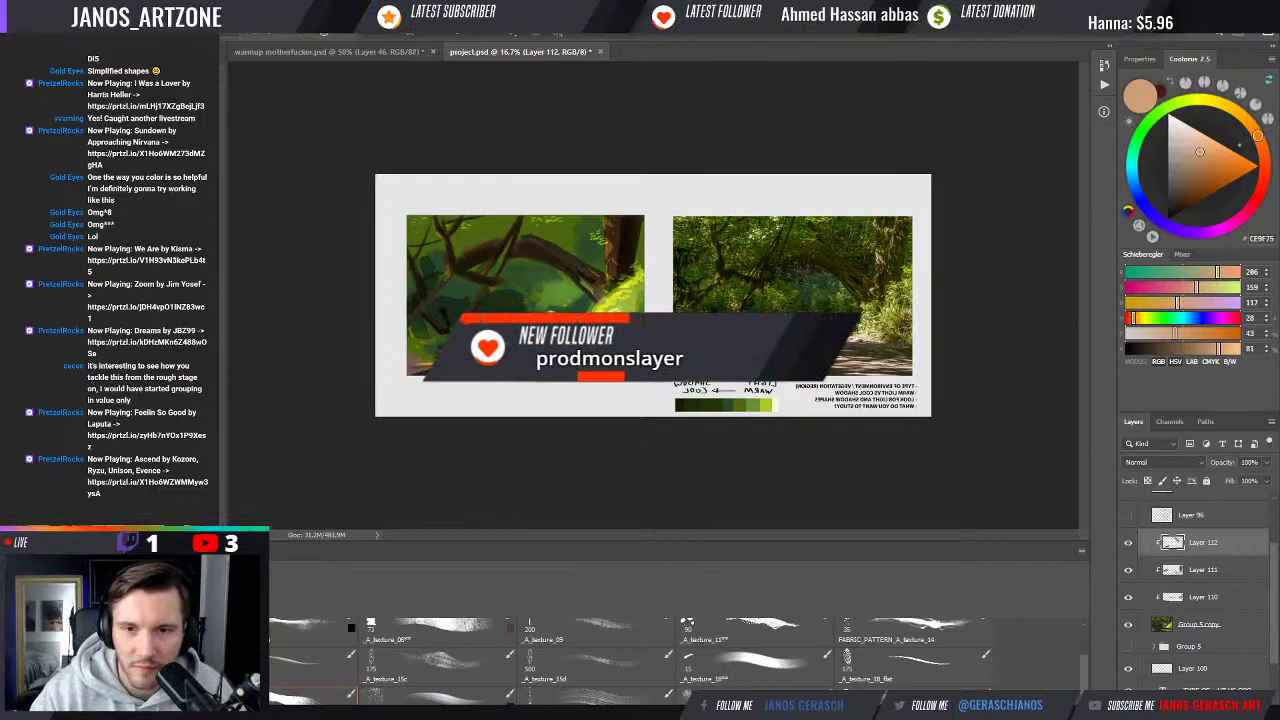
{"action": "left_click", "coordinate": [561, 296], "text": "alt"}
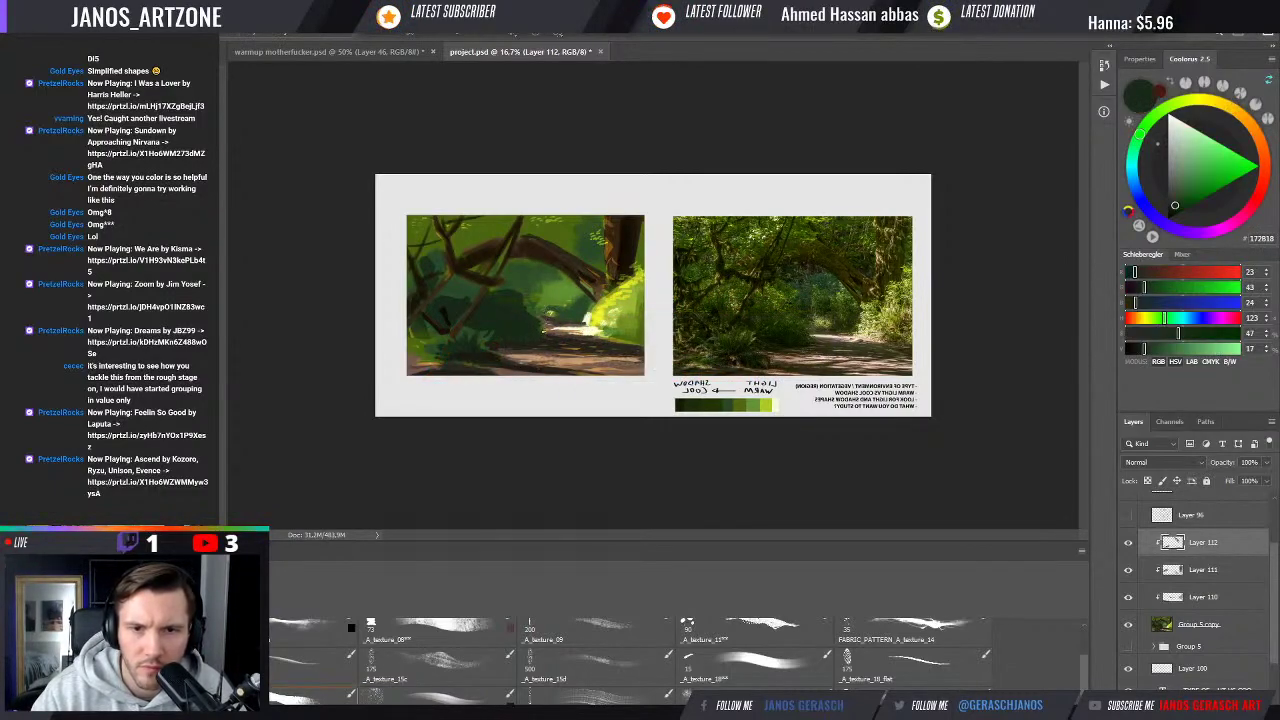
Sample browns, dark greens and sunlit yellows from the foliage right of the path, ending on A4BC3D
{"action": "left_click", "coordinate": [556, 321], "text": "alt"}
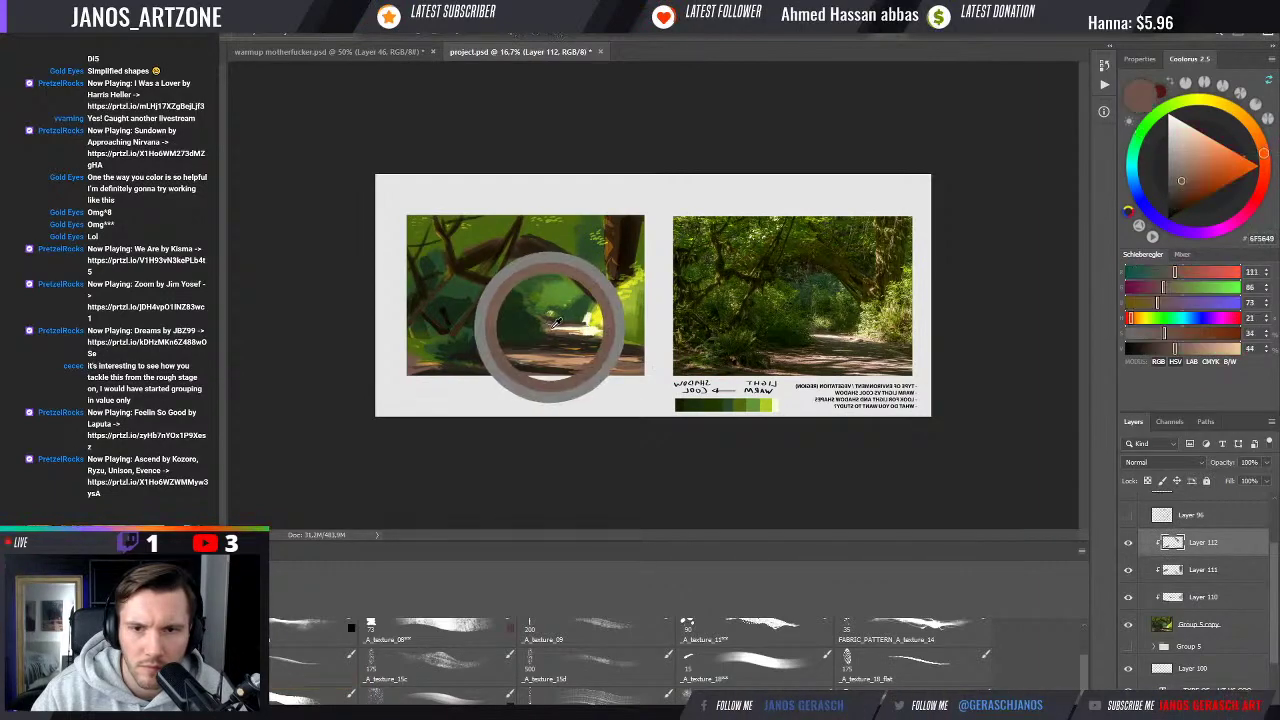
{"action": "left_click", "coordinate": [491, 318], "text": "alt"}
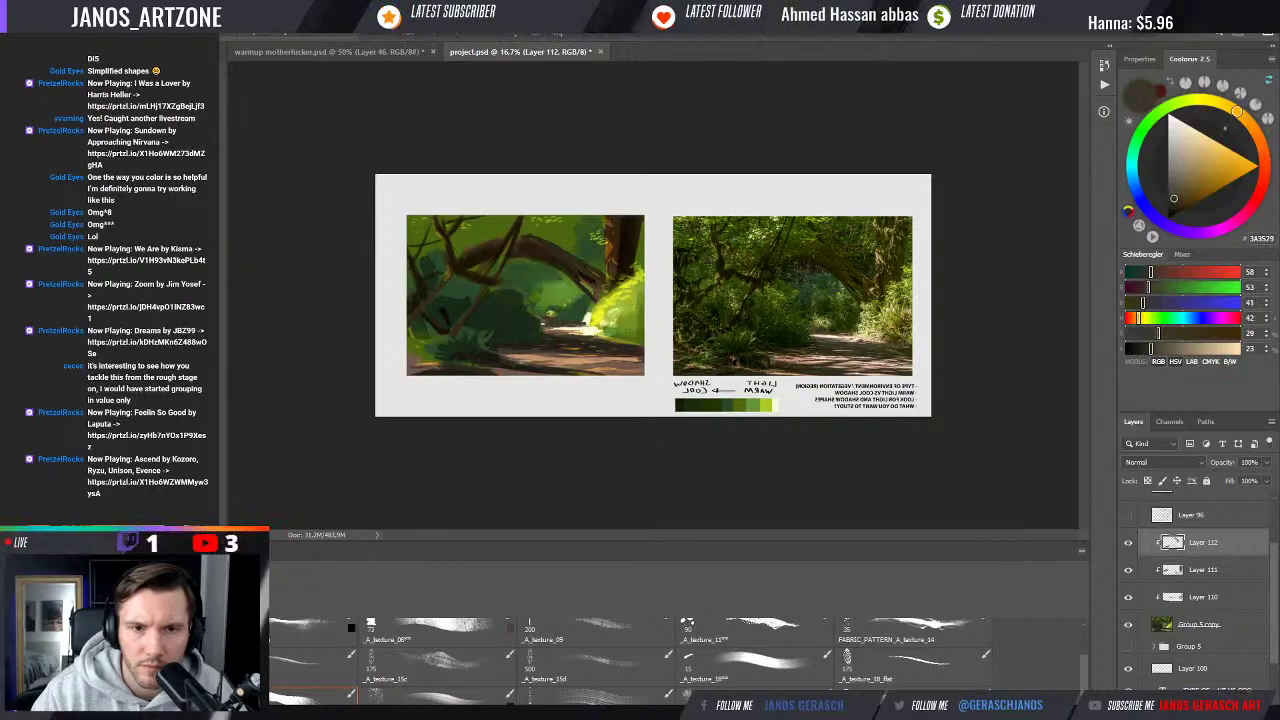
{"action": "left_click", "coordinate": [550, 314], "text": "alt"}
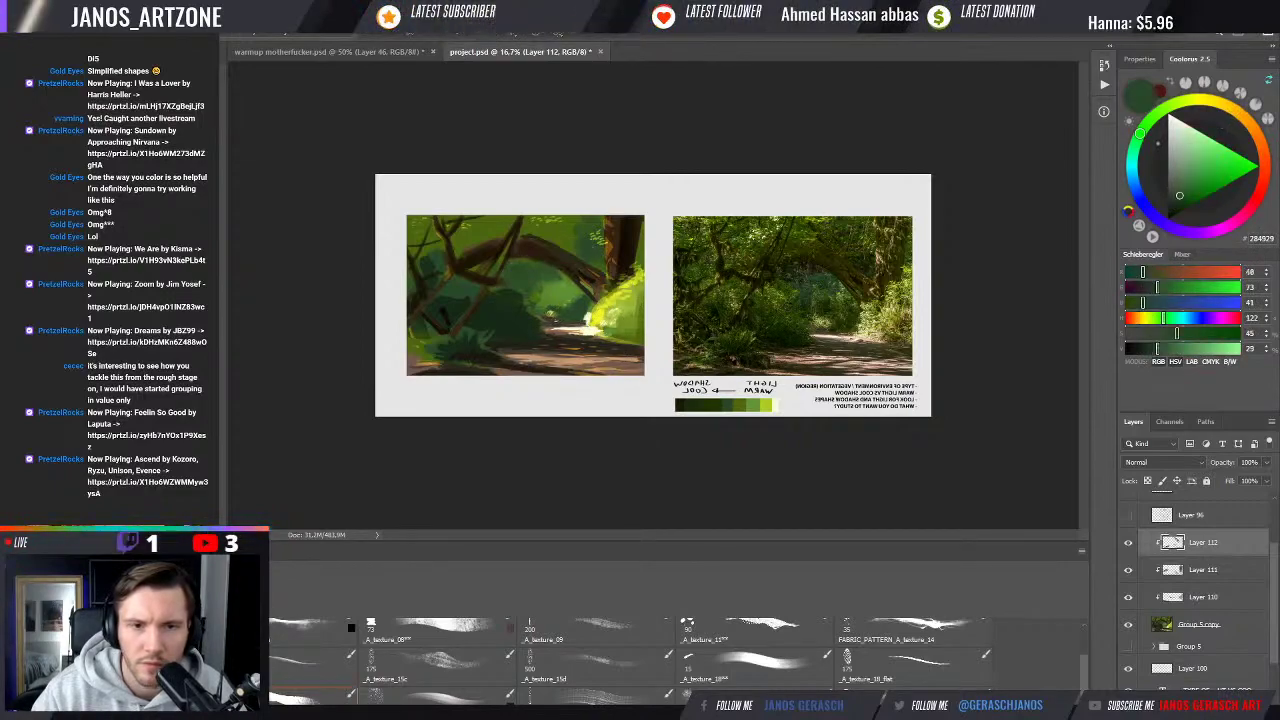
{"action": "left_click", "coordinate": [553, 311], "text": "alt"}
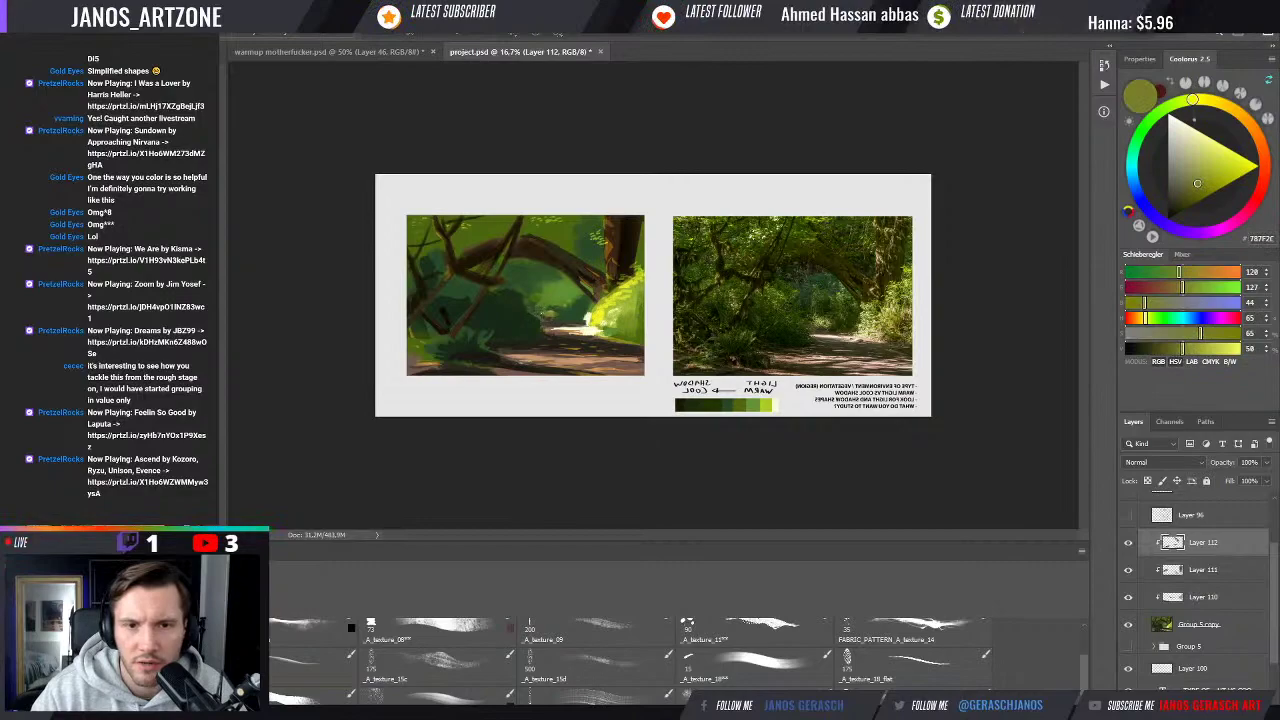
{"action": "left_click", "coordinate": [605, 298], "text": "alt"}
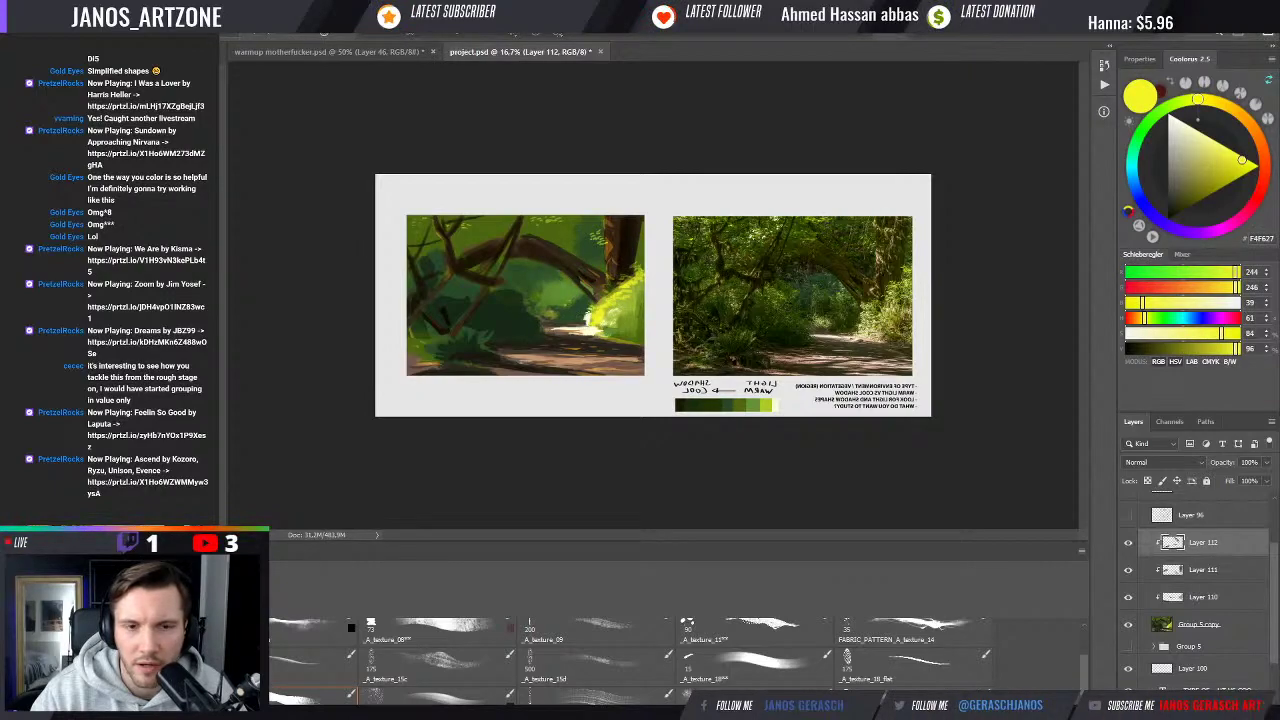
{"action": "left_click", "coordinate": [585, 315], "text": "alt"}
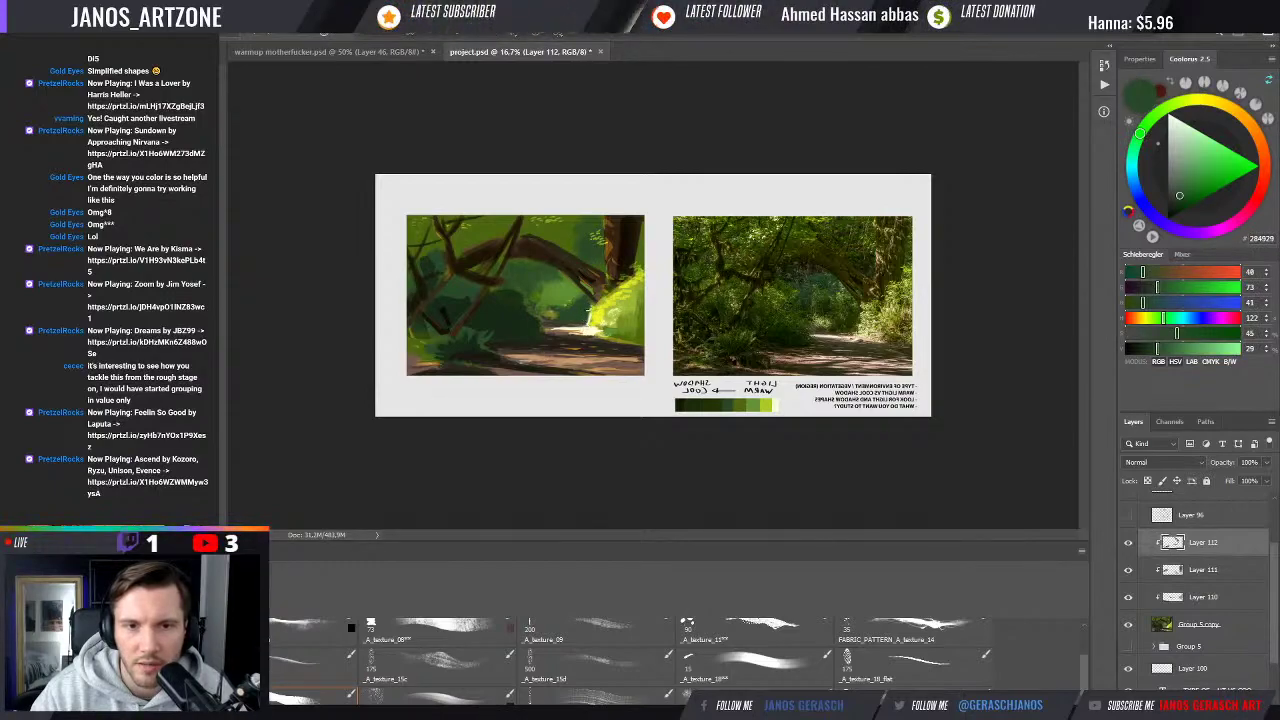
{"action": "left_click", "coordinate": [624, 315], "text": "alt"}
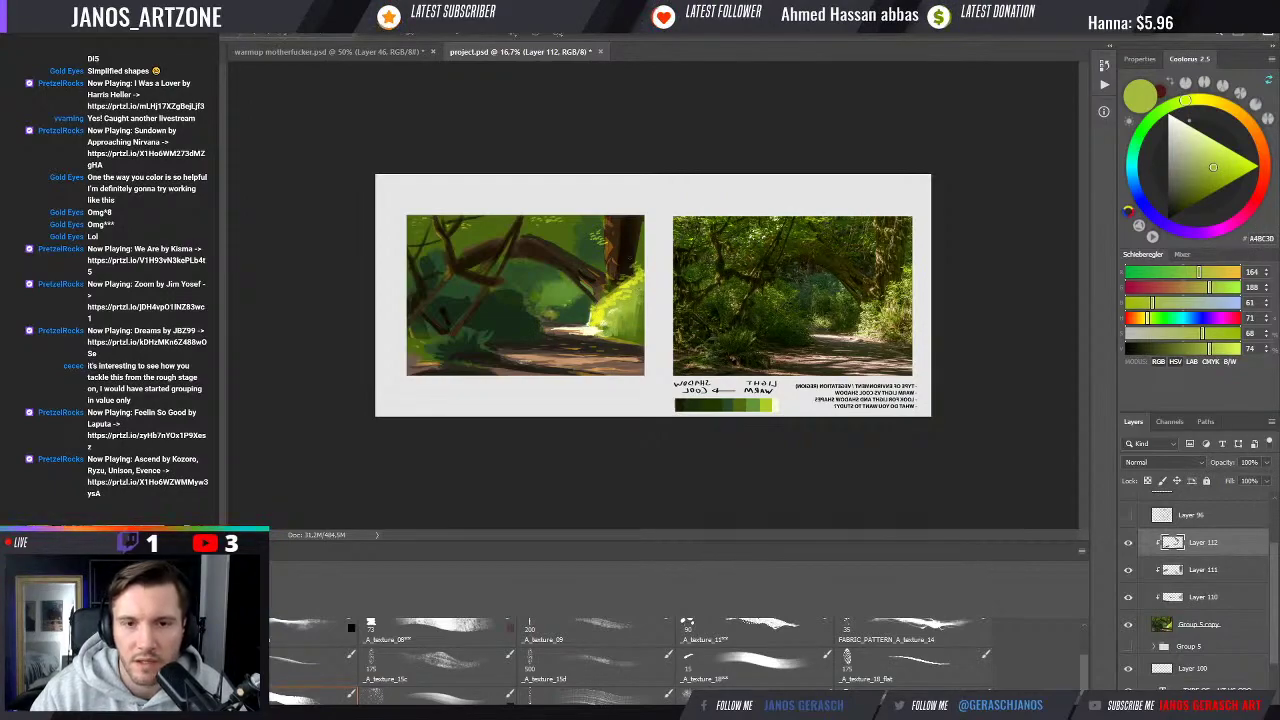
Sample dark browns and olives from the trunk and overhanging branches, ending on 2E2B1A
{"action": "left_click", "coordinate": [620, 224], "text": "alt"}
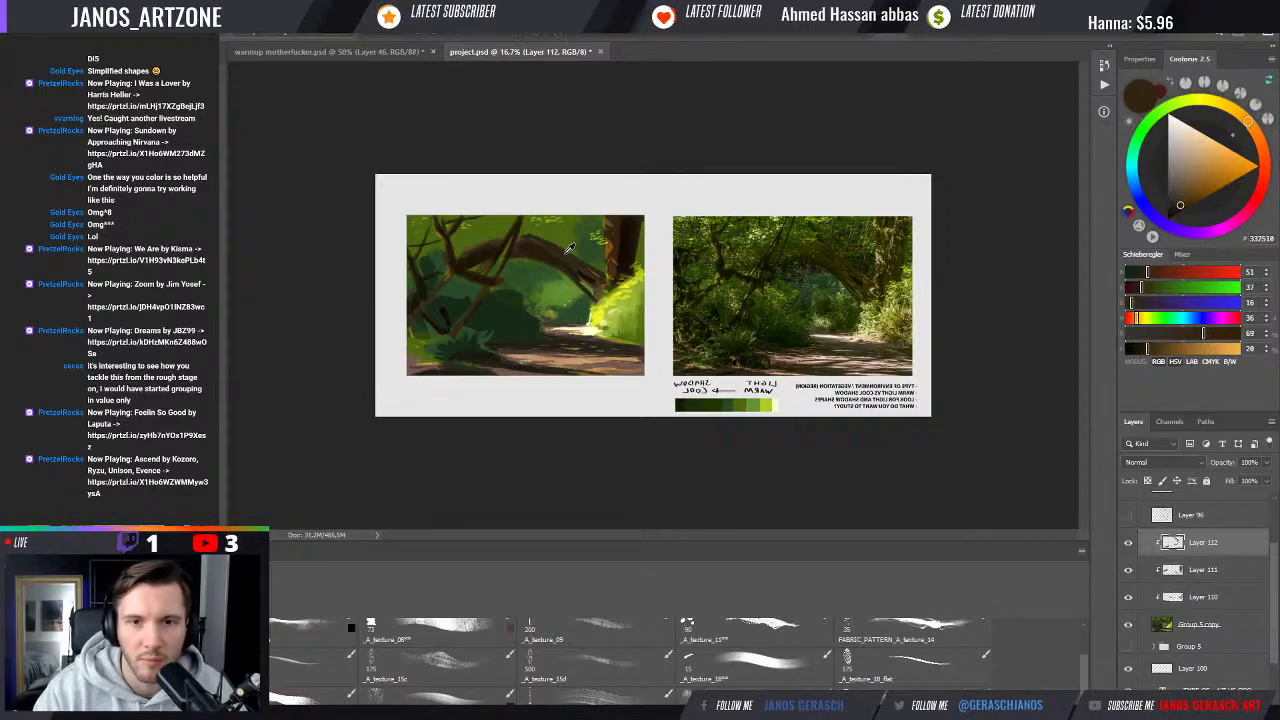
{"action": "left_click", "coordinate": [553, 240], "text": "alt"}
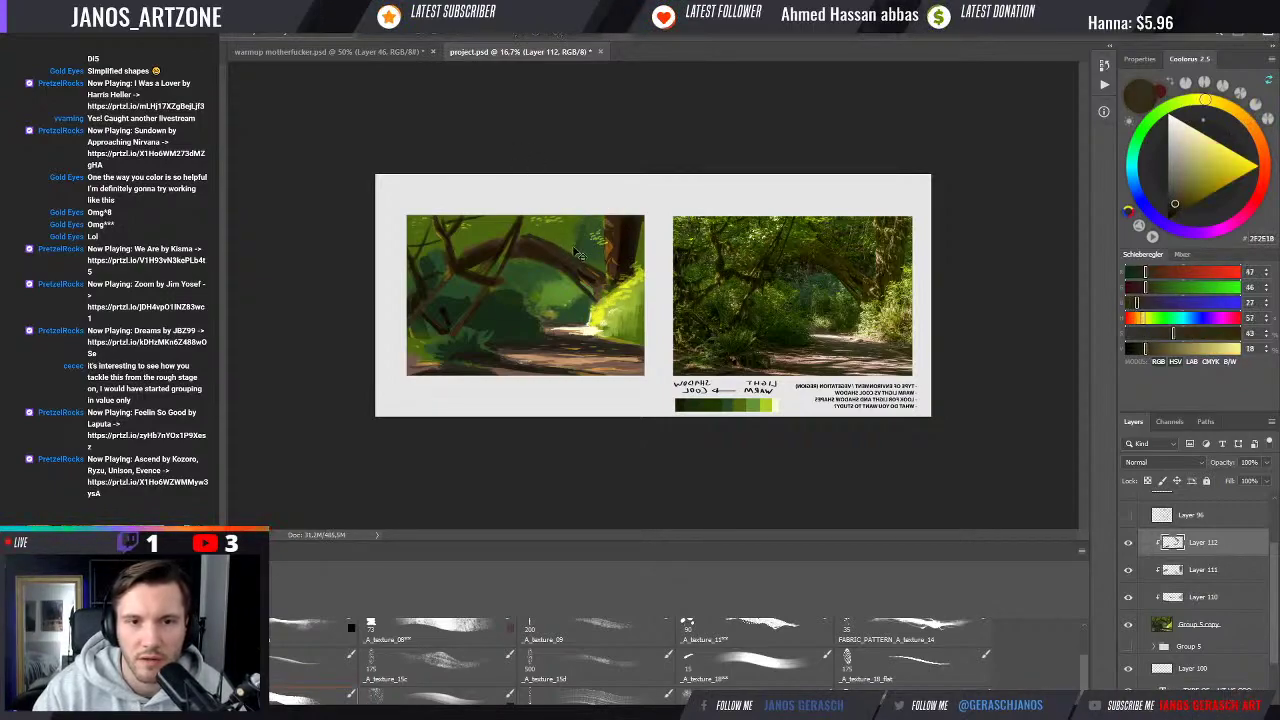
{"action": "left_click", "coordinate": [514, 222], "text": "alt"}
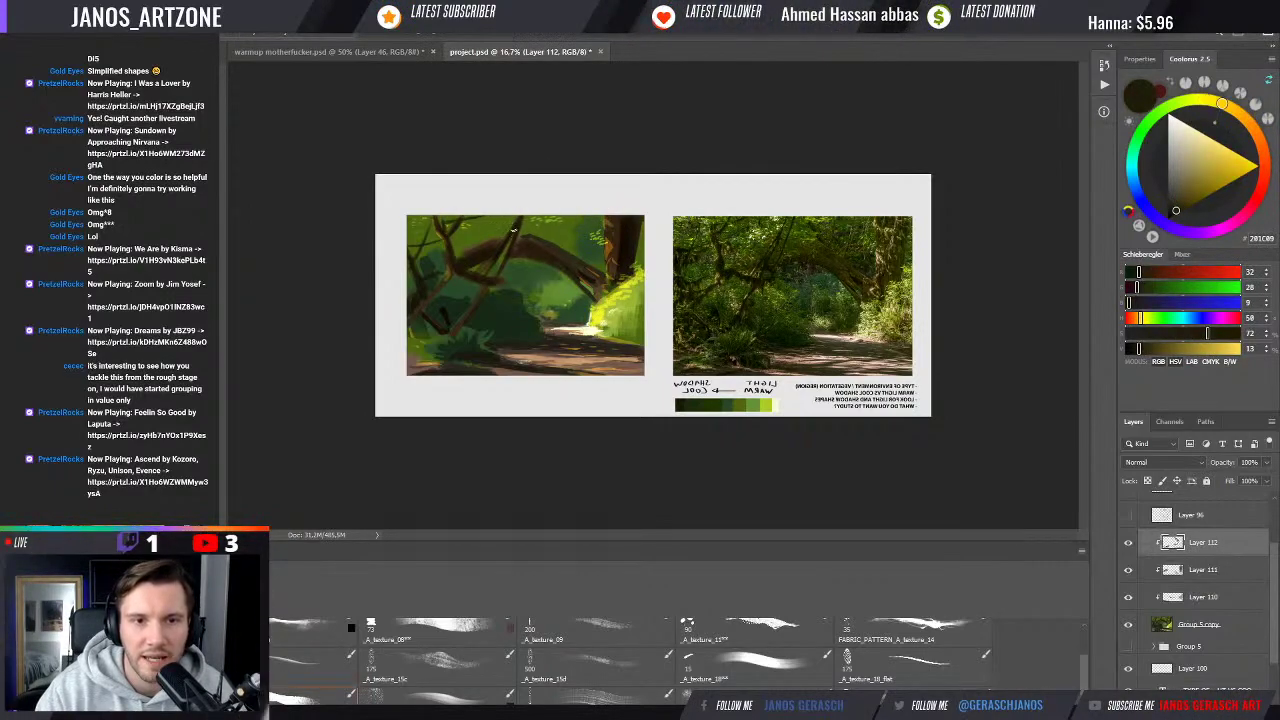
{"action": "left_click", "coordinate": [520, 225], "text": "alt"}
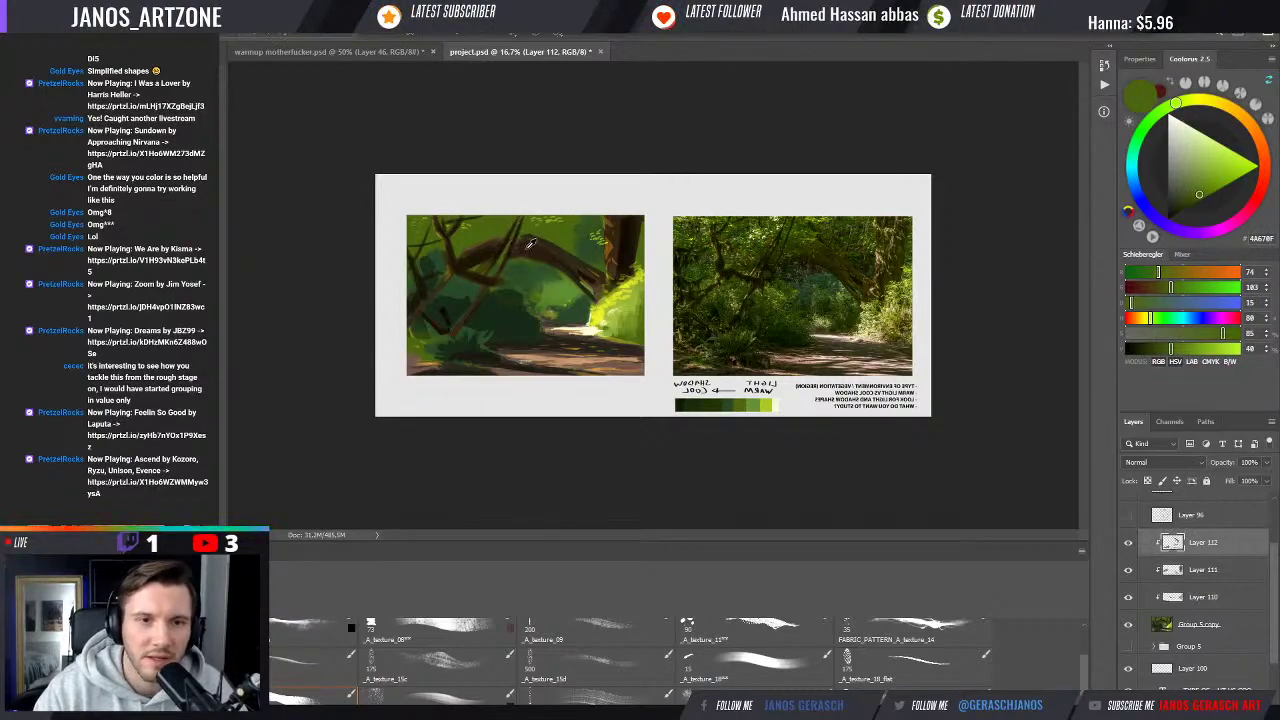
{"action": "left_click", "coordinate": [498, 236], "text": "alt"}
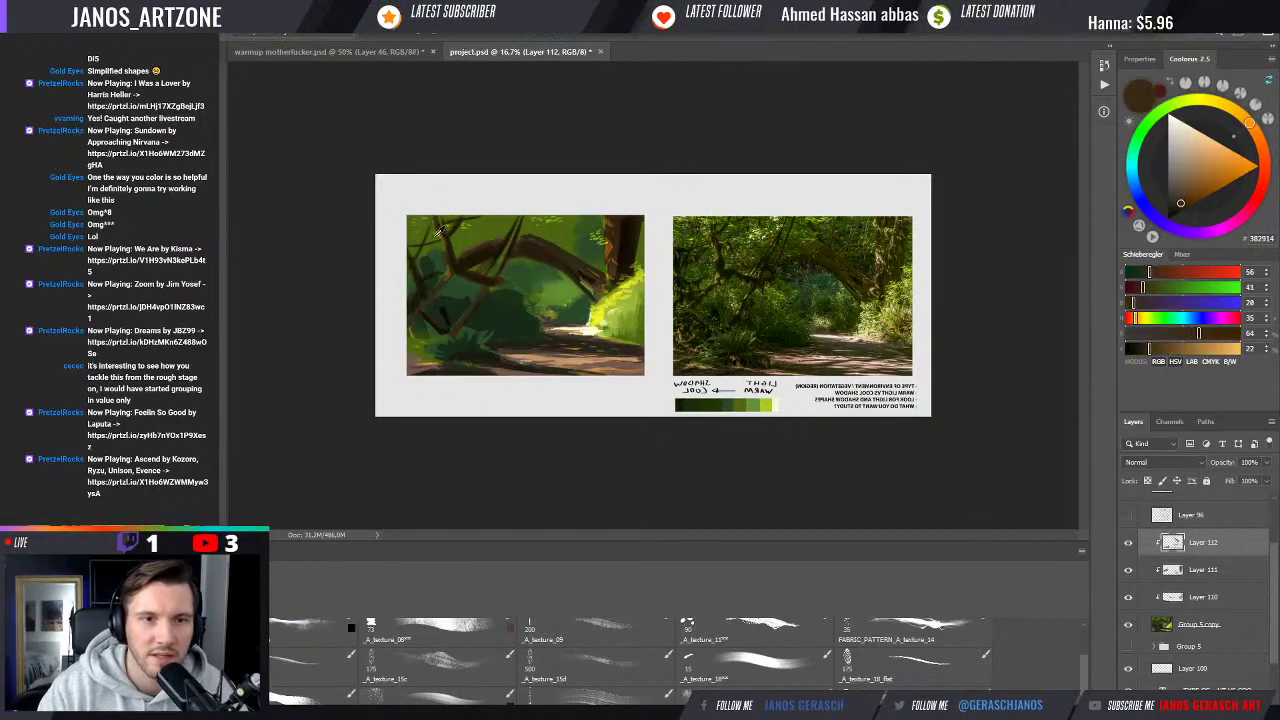
{"action": "left_click", "coordinate": [459, 241], "text": "alt"}
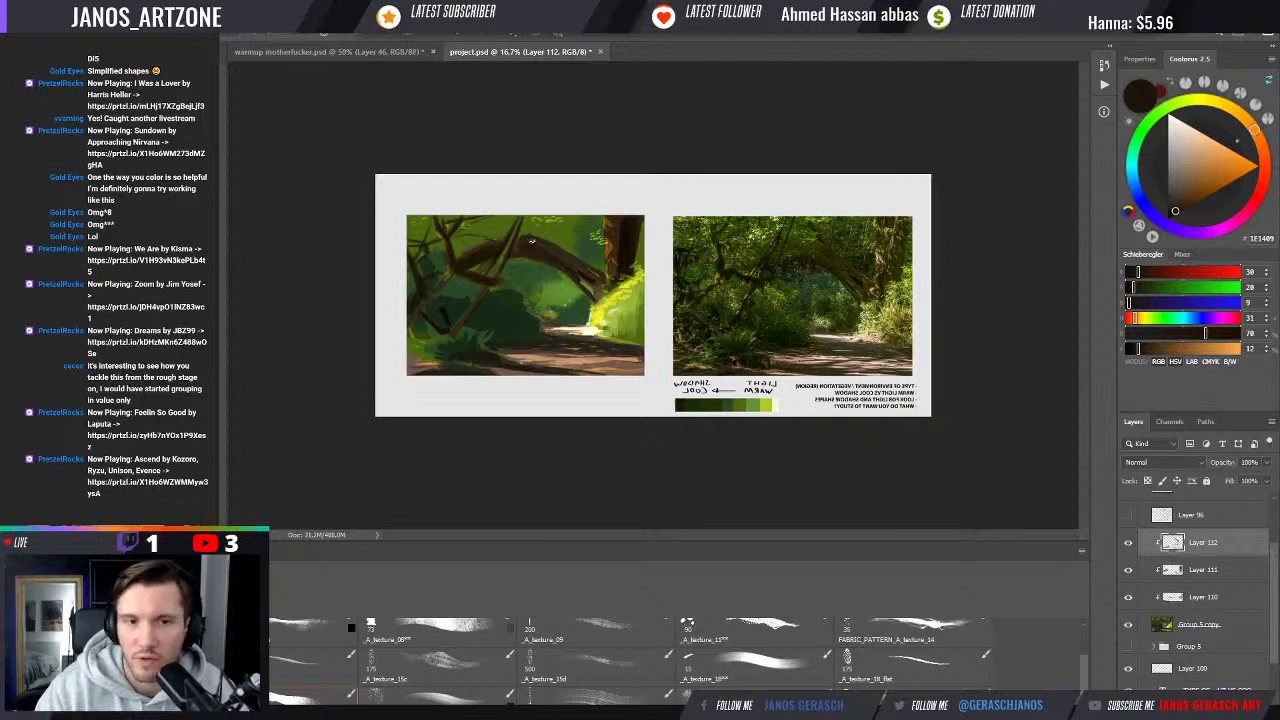
{"action": "left_click", "coordinate": [536, 239], "text": "alt"}
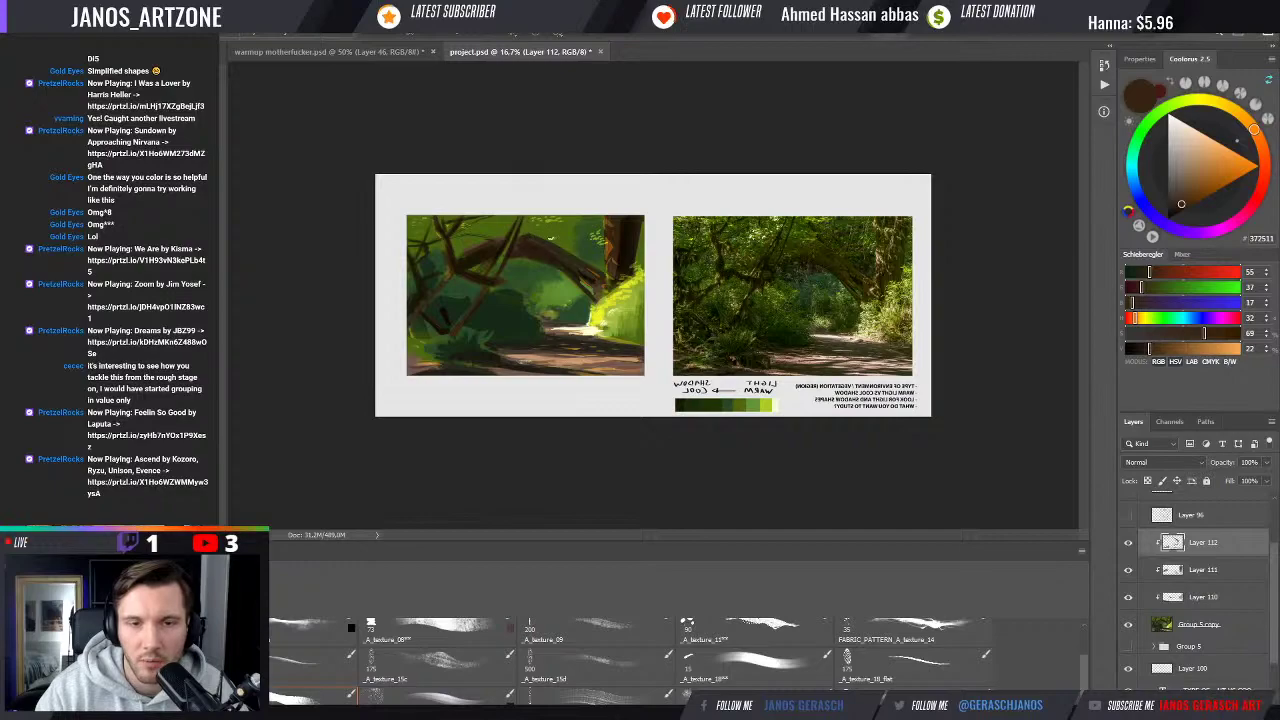
{"action": "left_click", "coordinate": [624, 216], "text": "alt"}
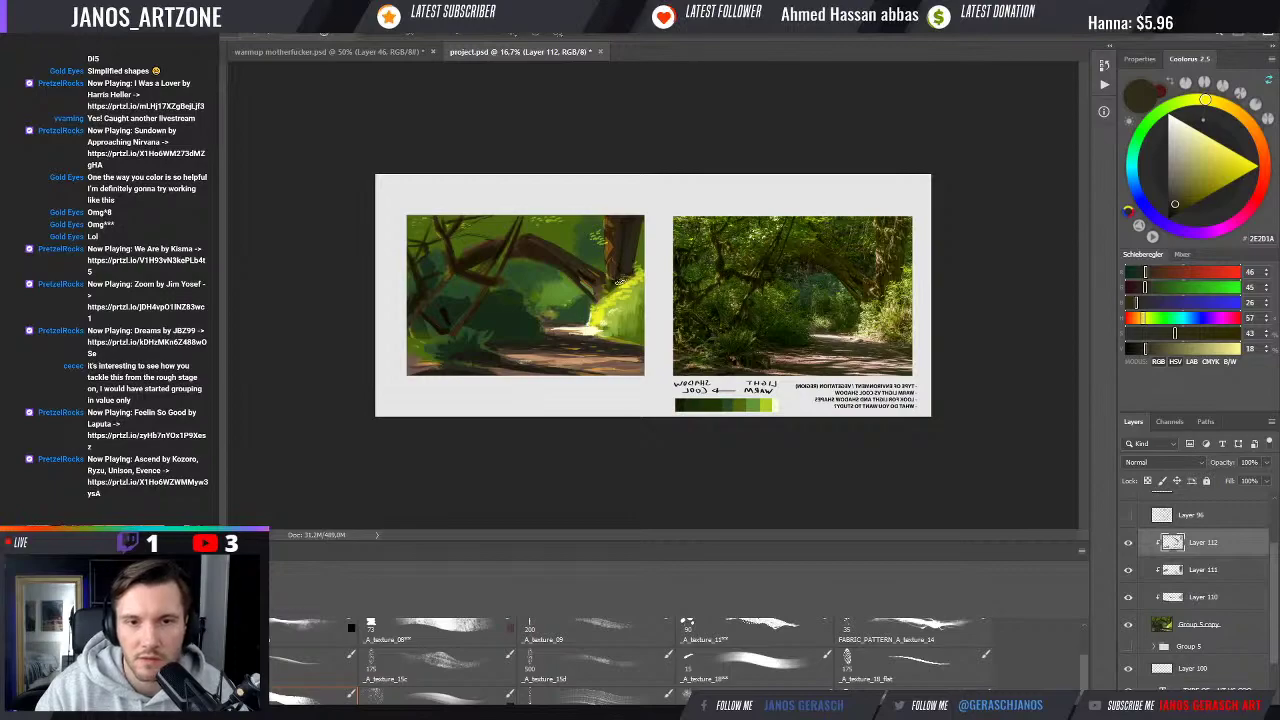
Darken a sampled green for the lower-left bush shadows and pick more bush greens
{"action": "left_click", "coordinate": [520, 314], "text": "alt"}
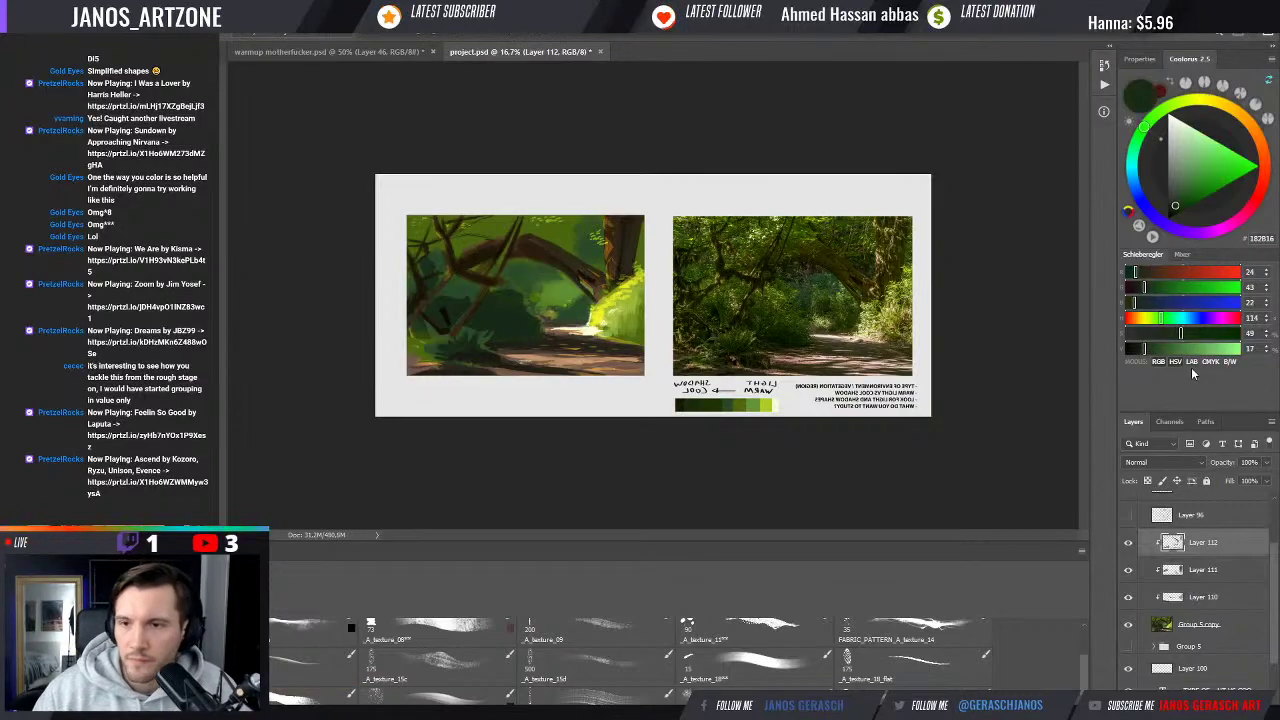
{"action": "left_click_drag", "start_coordinate": [1139, 350], "coordinate": [1136, 349]}
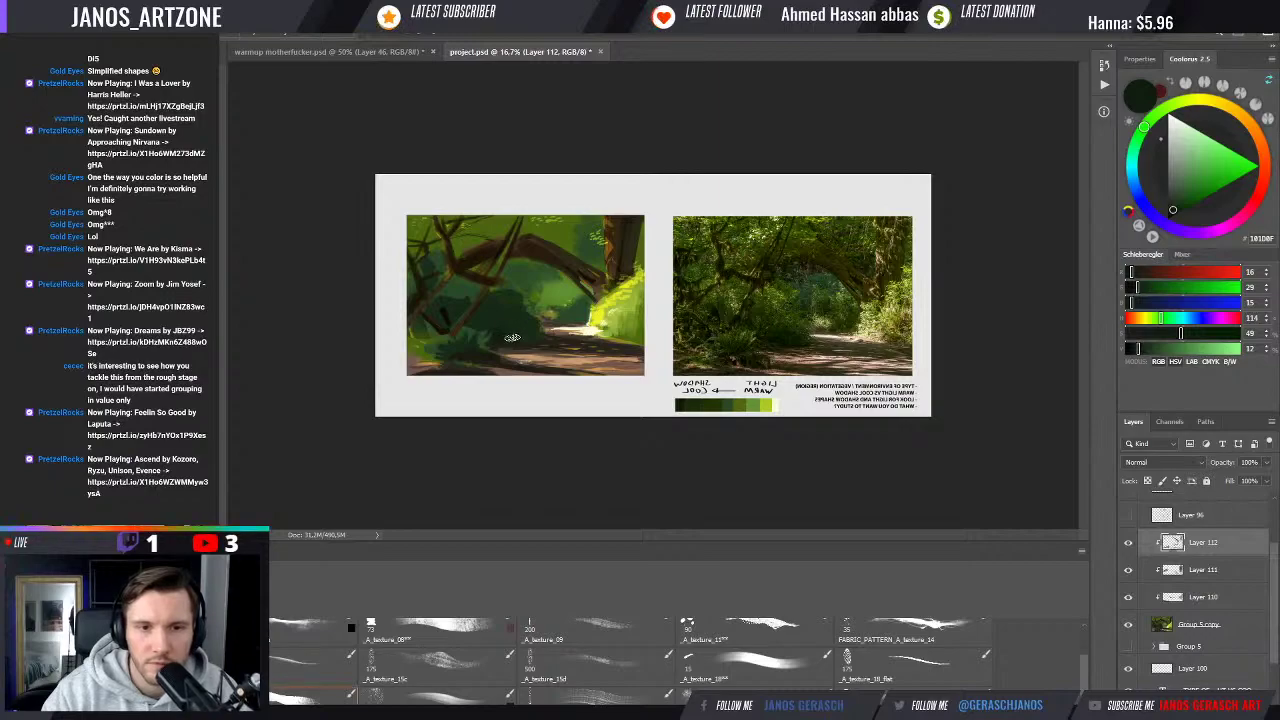
{"action": "left_click_drag", "start_coordinate": [1139, 348], "coordinate": [1132, 349]}
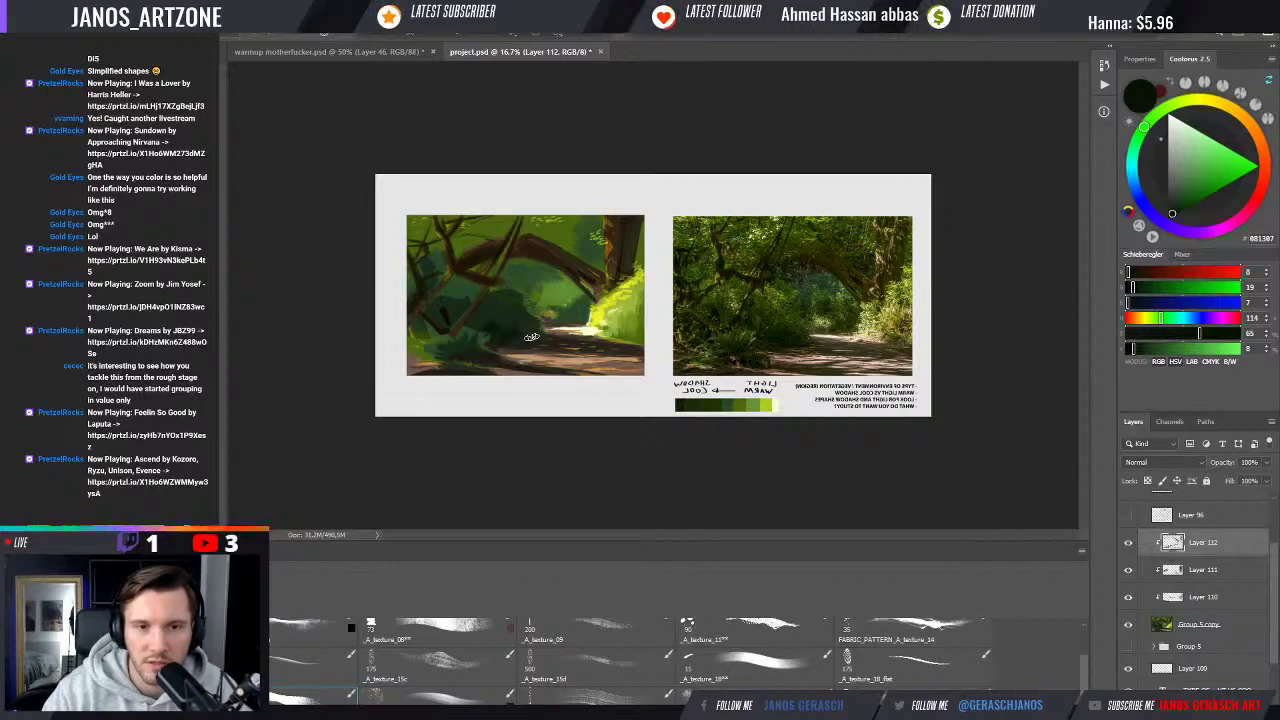
{"action": "left_click", "coordinate": [434, 337], "text": "alt"}
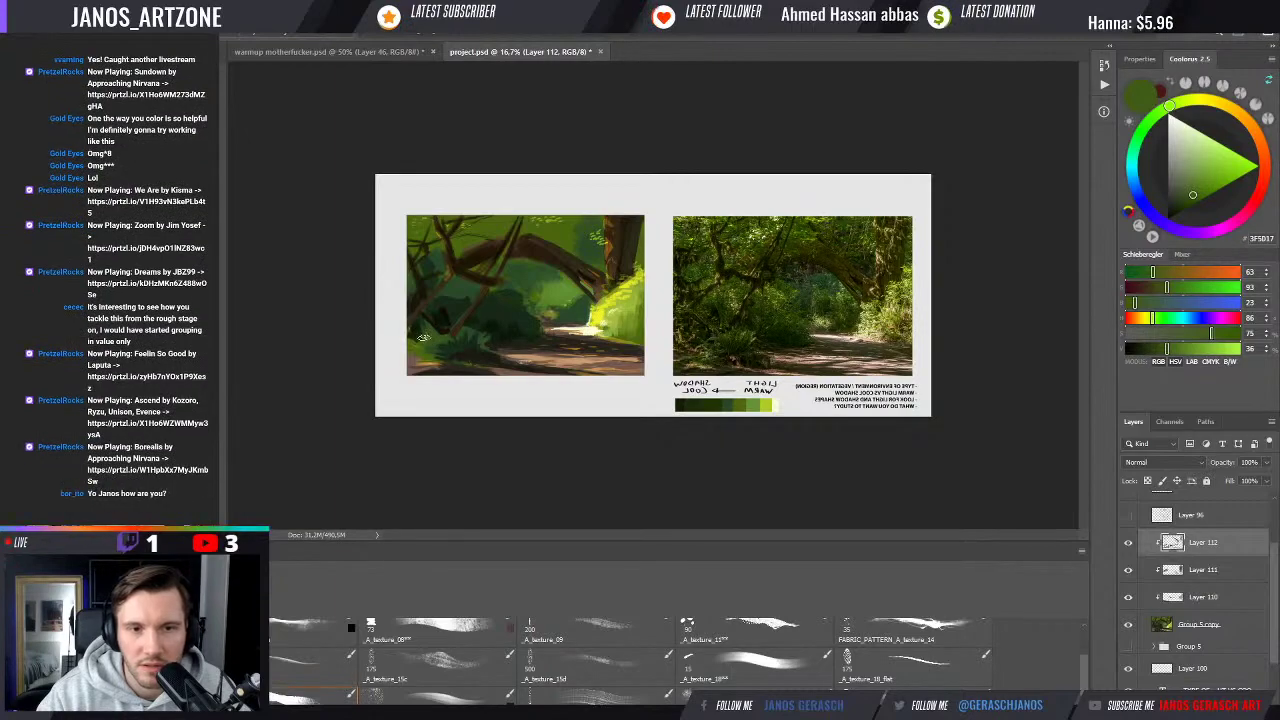
{"action": "left_click", "coordinate": [464, 350], "text": "alt"}
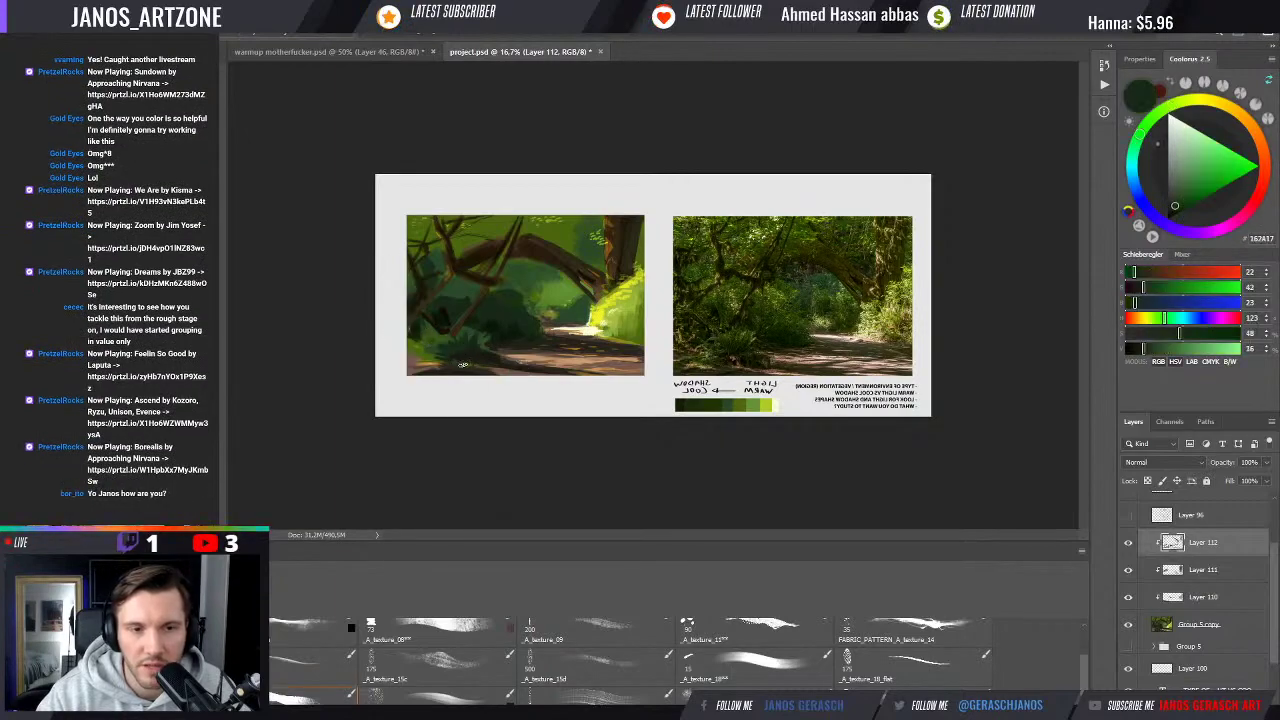
Darken and saturate a brown, then sample the shaded path colour along the bottom edge
{"action": "key", "text": "x"}
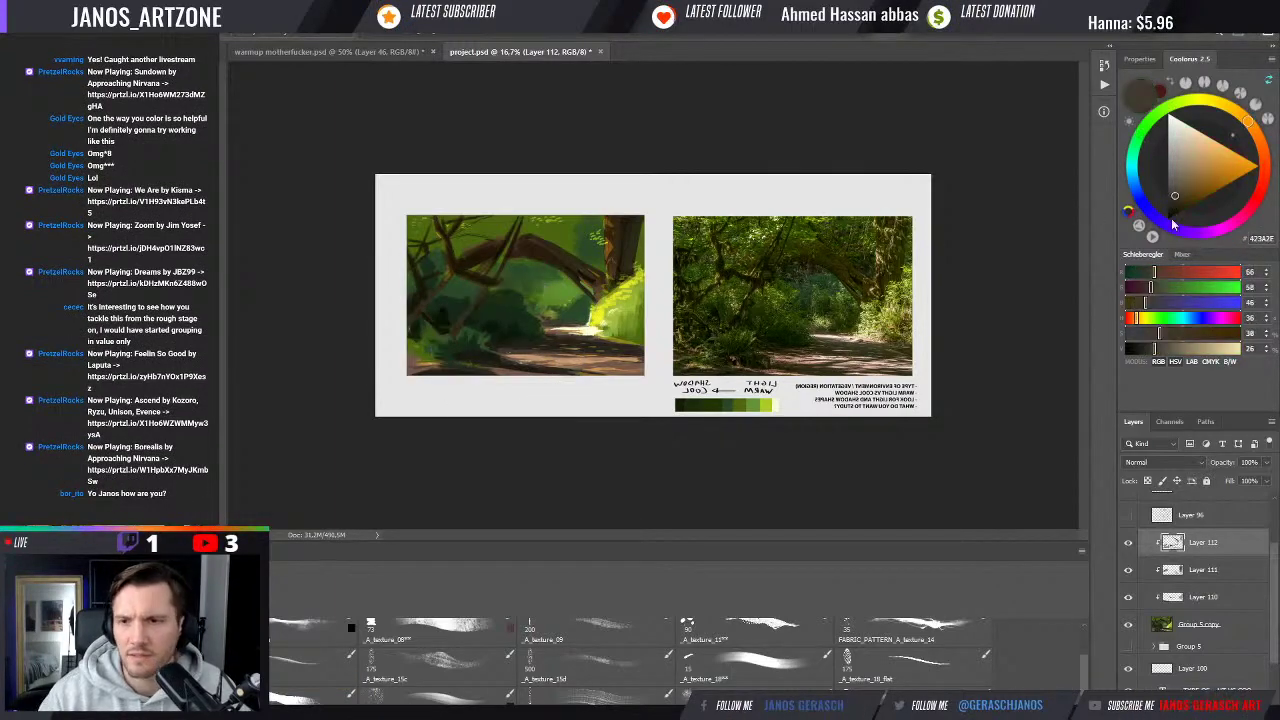
{"action": "left_click", "coordinate": [1180, 333]}
{"action": "left_click", "coordinate": [1145, 348]}
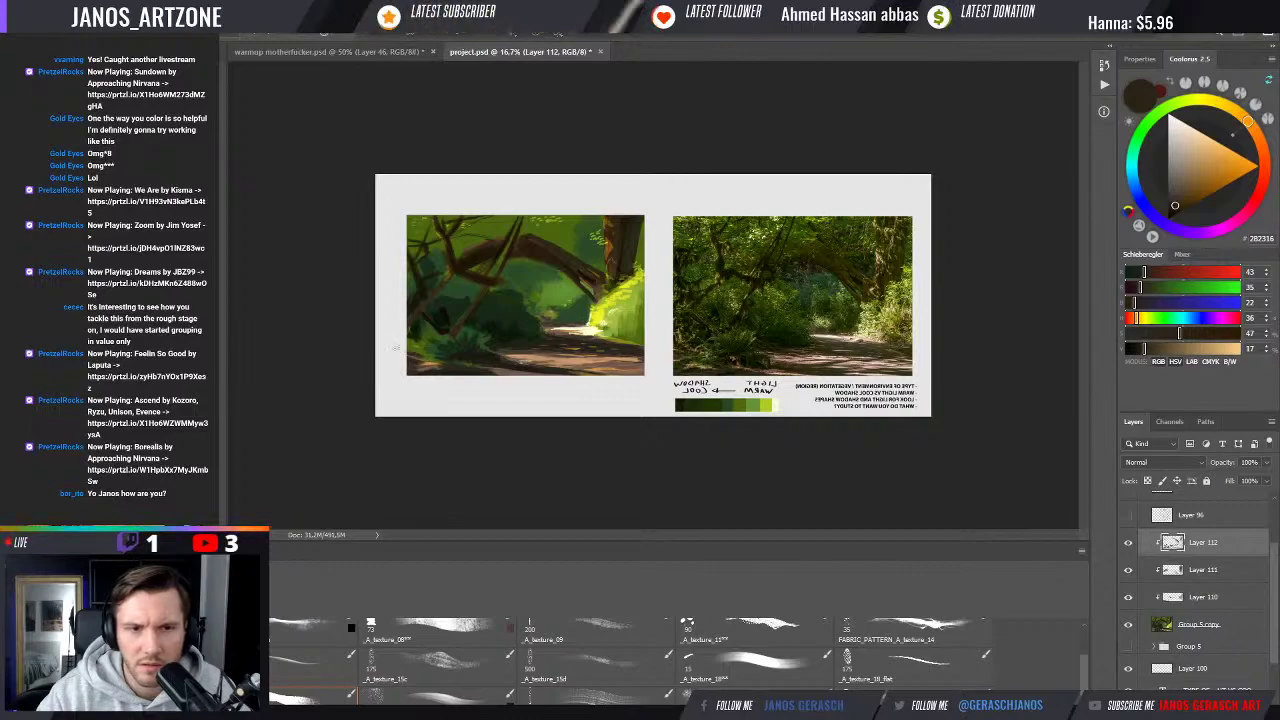
{"action": "left_click", "coordinate": [527, 368], "text": "alt"}
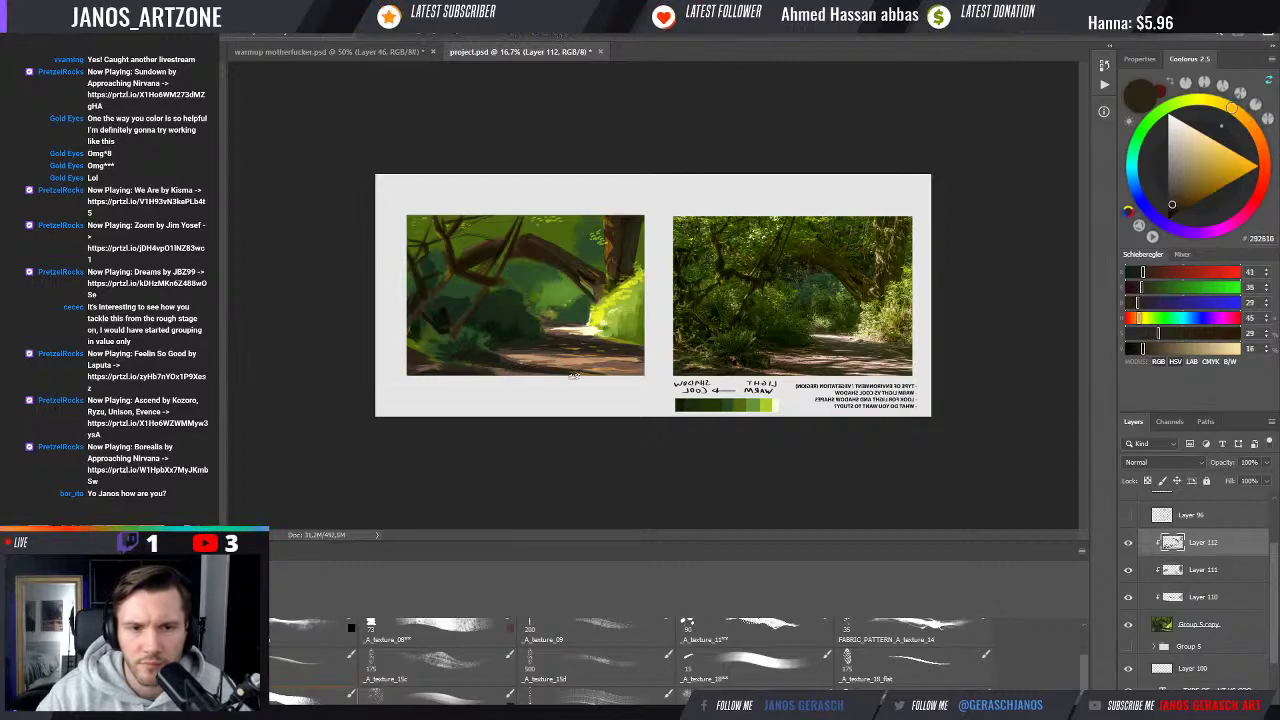
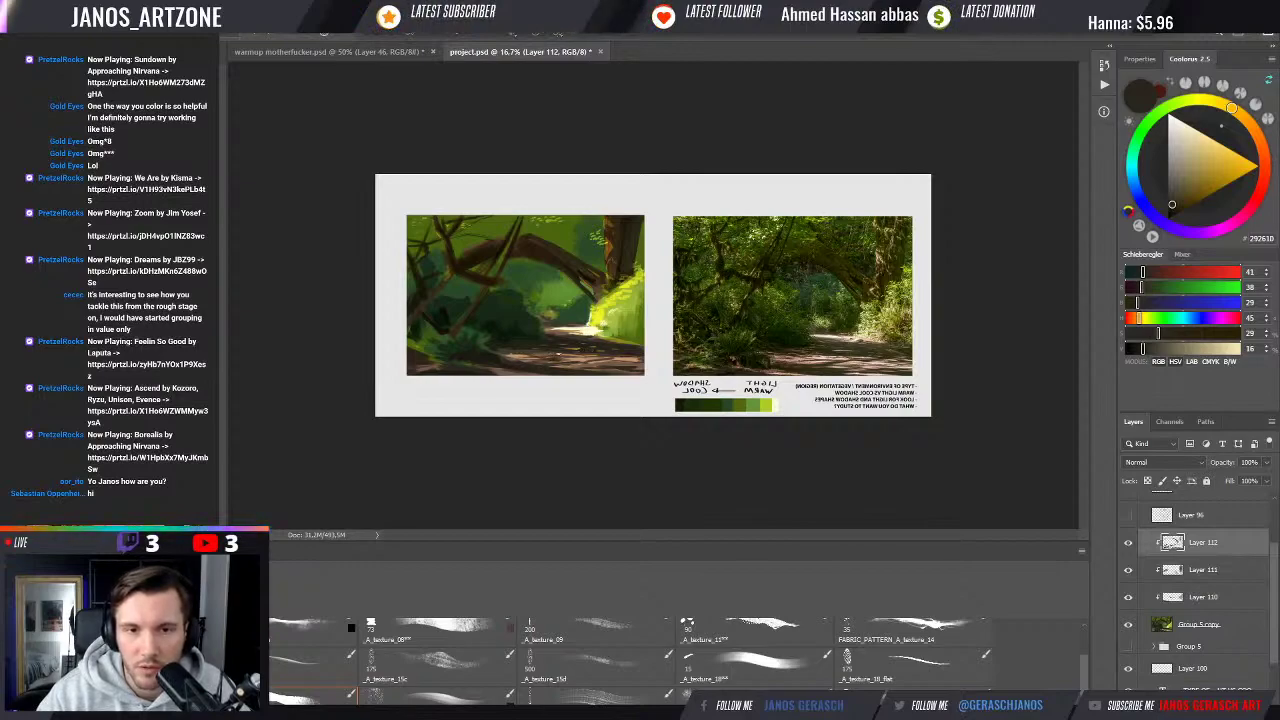
Sample dark browns, mossy and olive greens, and sunlit yellow-green from the study's left foliage
{"action": "left_click", "coordinate": [586, 340], "text": "alt"}
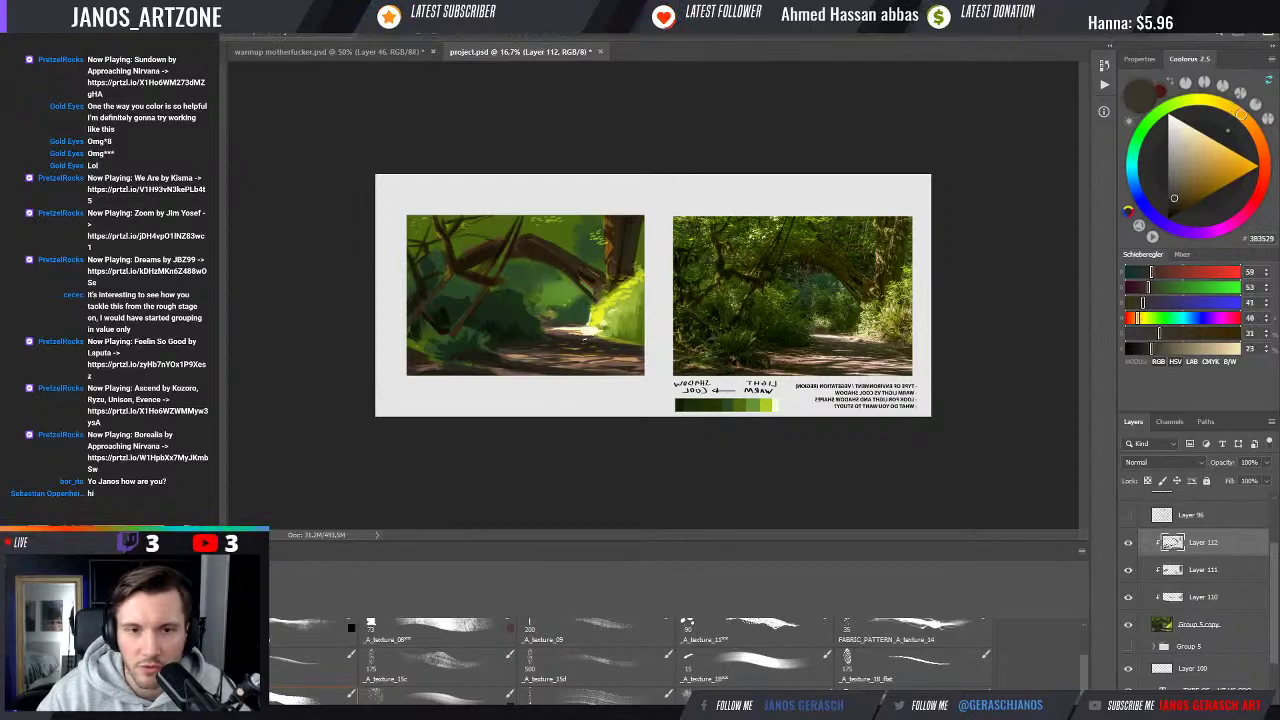
{"action": "left_click", "coordinate": [585, 338], "text": "alt"}
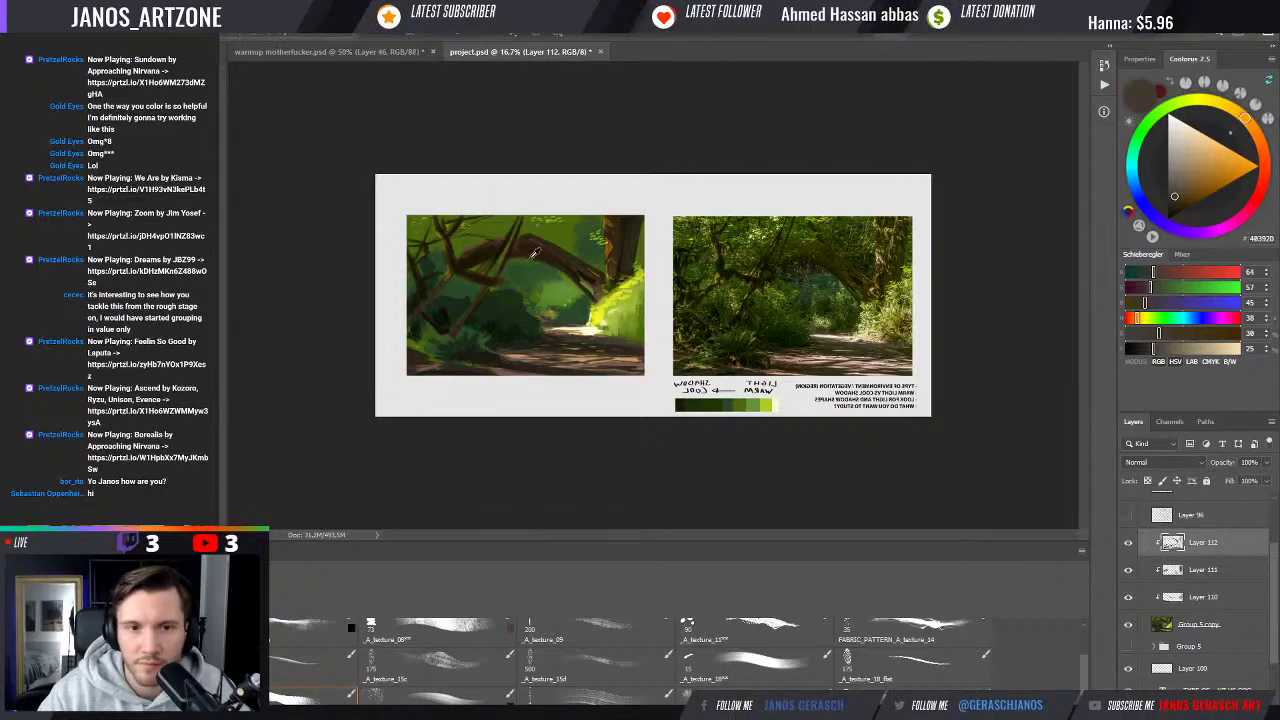
{"action": "left_click", "coordinate": [539, 313], "text": "alt"}
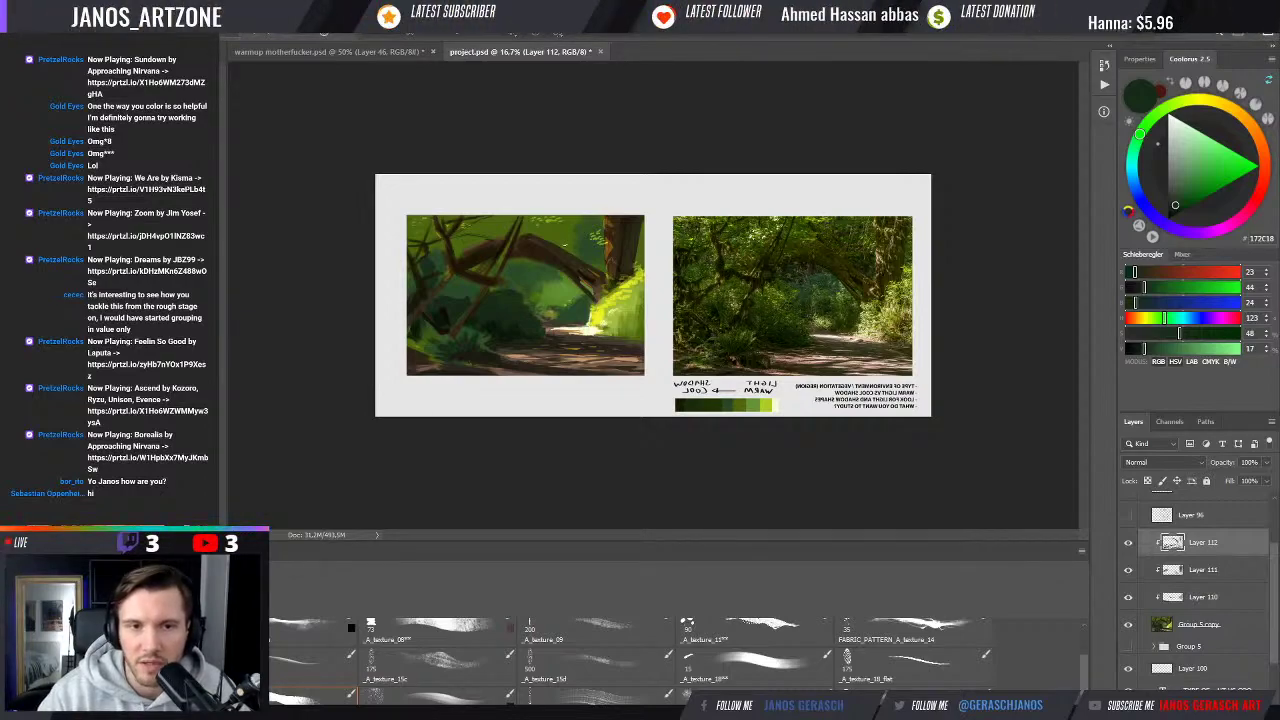
{"action": "left_click", "coordinate": [512, 290], "text": "alt"}
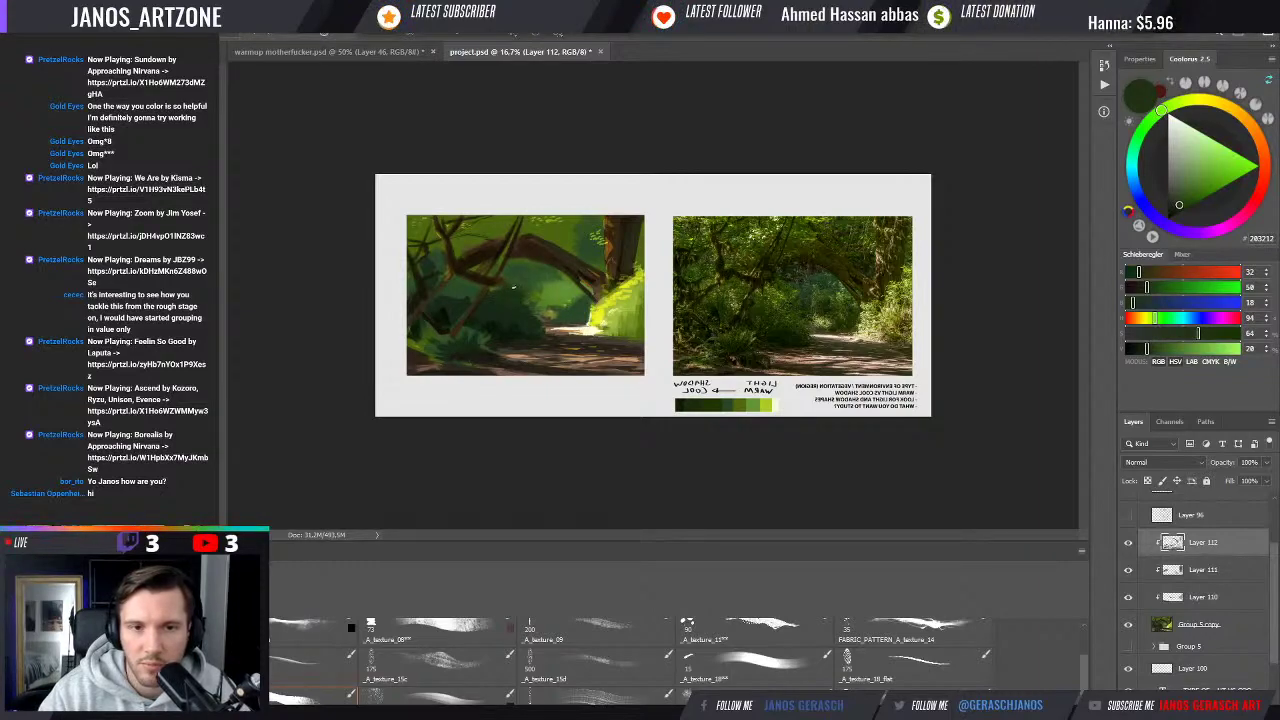
{"action": "left_click_drag", "start_coordinate": [510, 295], "coordinate": [495, 289]}
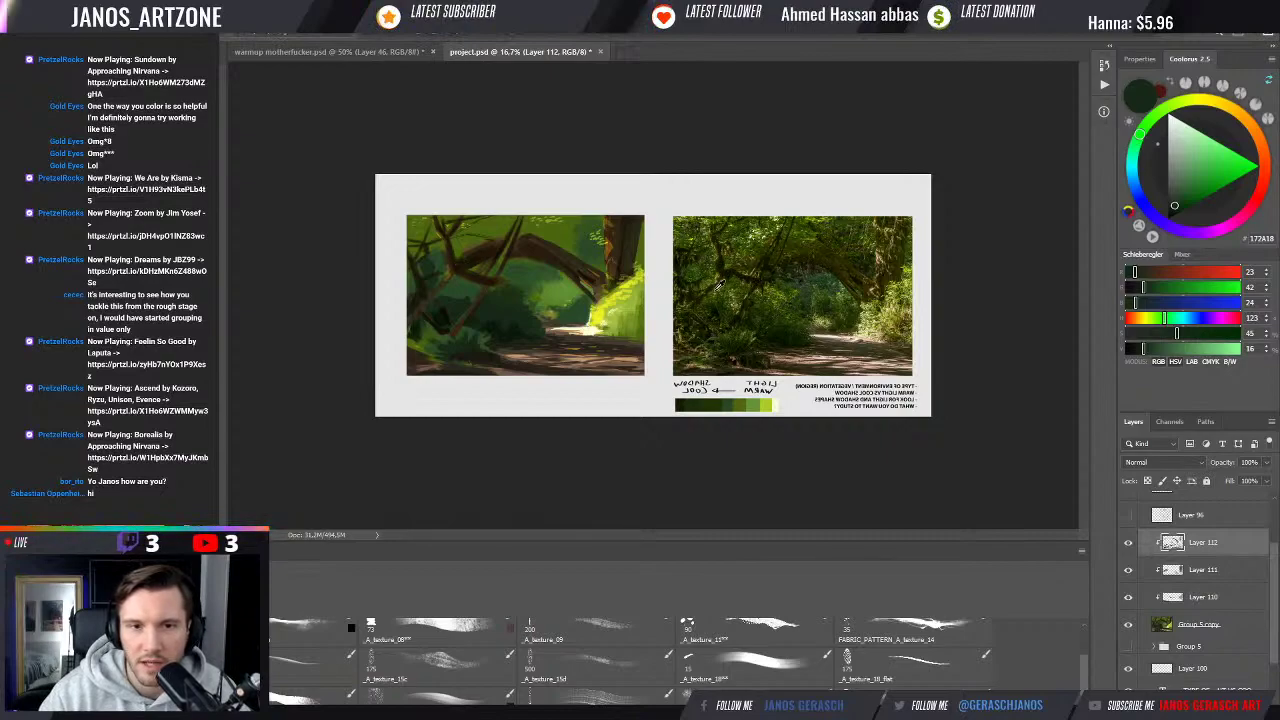
{"action": "left_click", "coordinate": [503, 286], "text": "alt"}
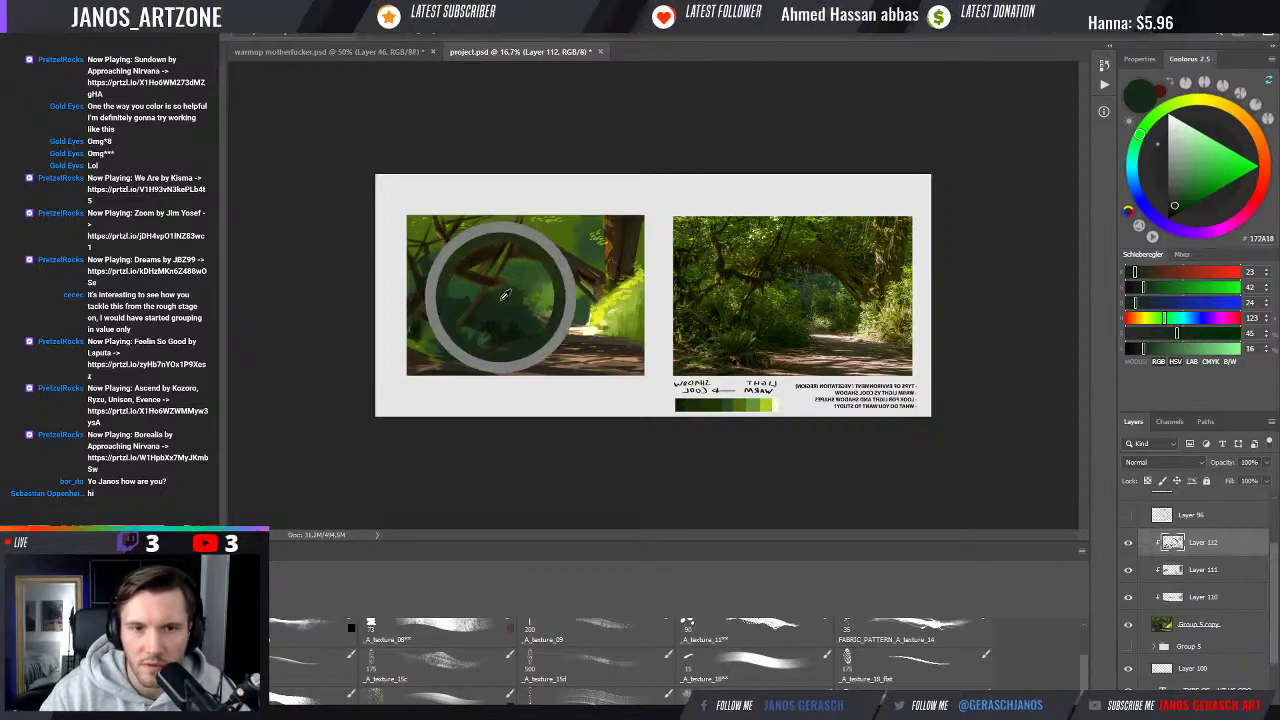
{"action": "left_click", "coordinate": [626, 304], "text": "alt"}
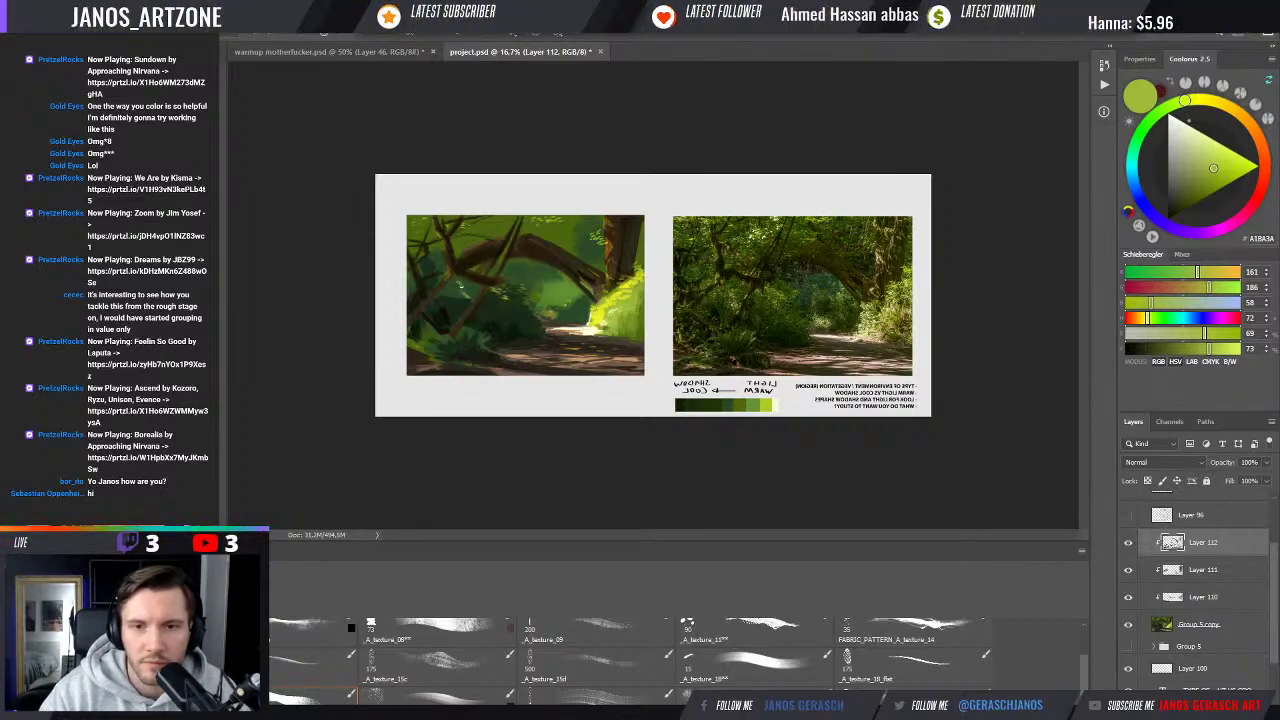
Sample dark greens and branch browns at the left edge, then paint a thin branch across the foliage
{"action": "left_click", "coordinate": [477, 290], "text": "alt"}
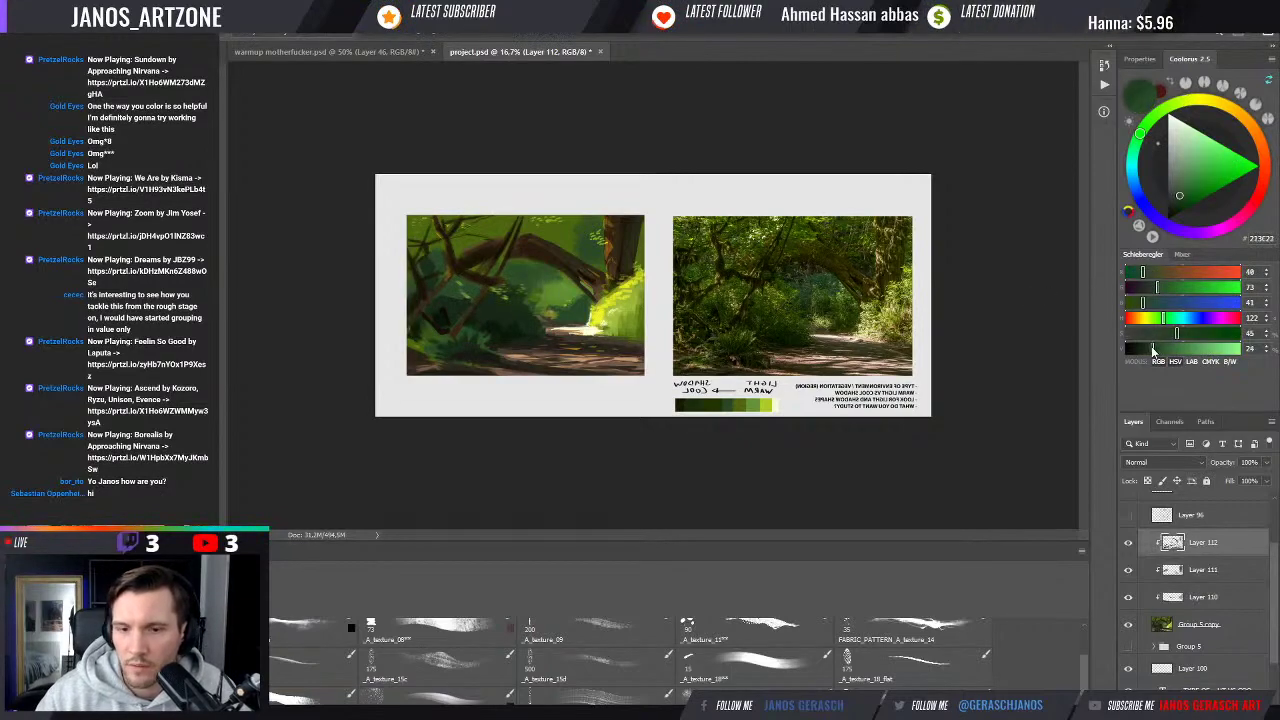
{"action": "left_click", "coordinate": [481, 292], "text": "alt"}
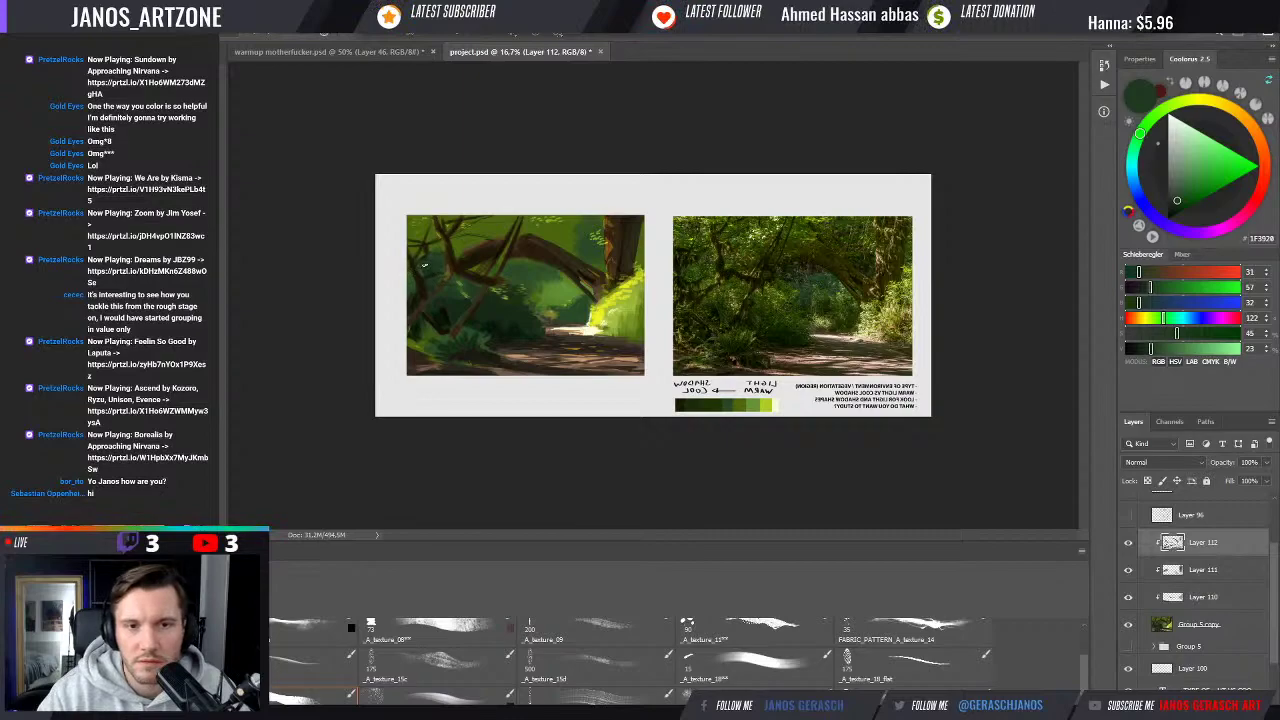
{"action": "left_click", "coordinate": [398, 276], "text": "alt"}
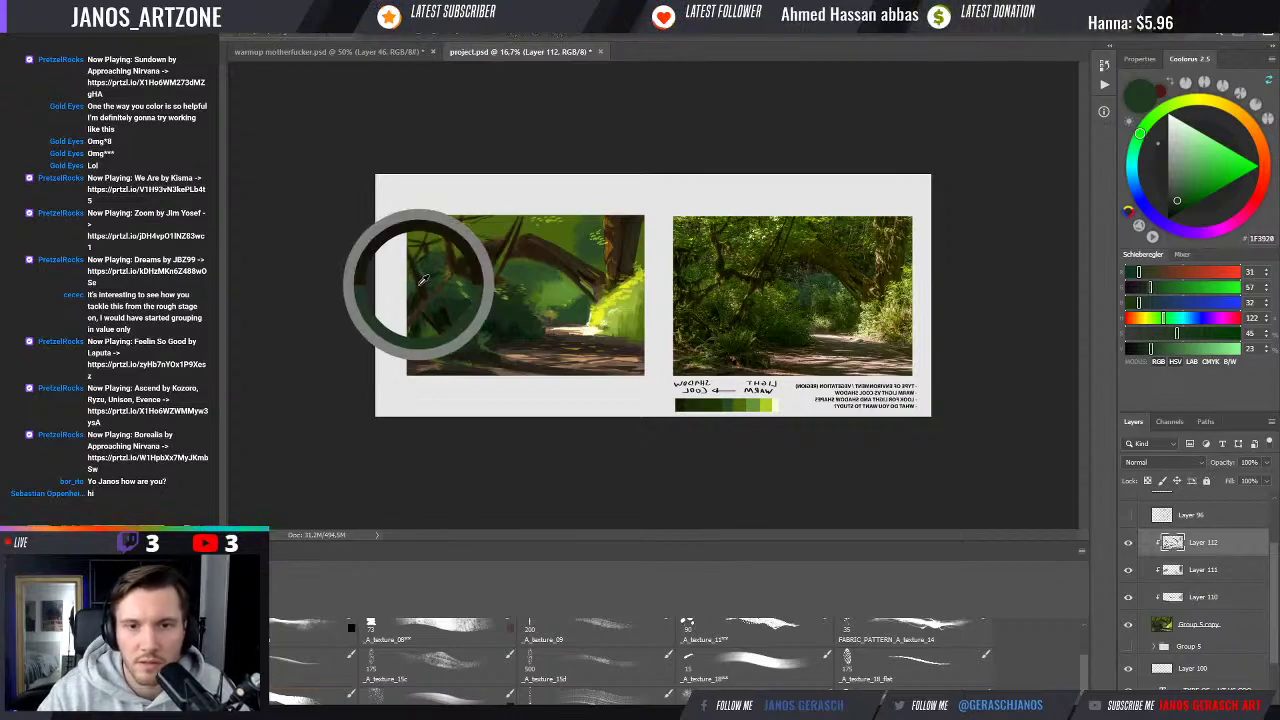
{"action": "left_click", "coordinate": [428, 270], "text": "alt"}
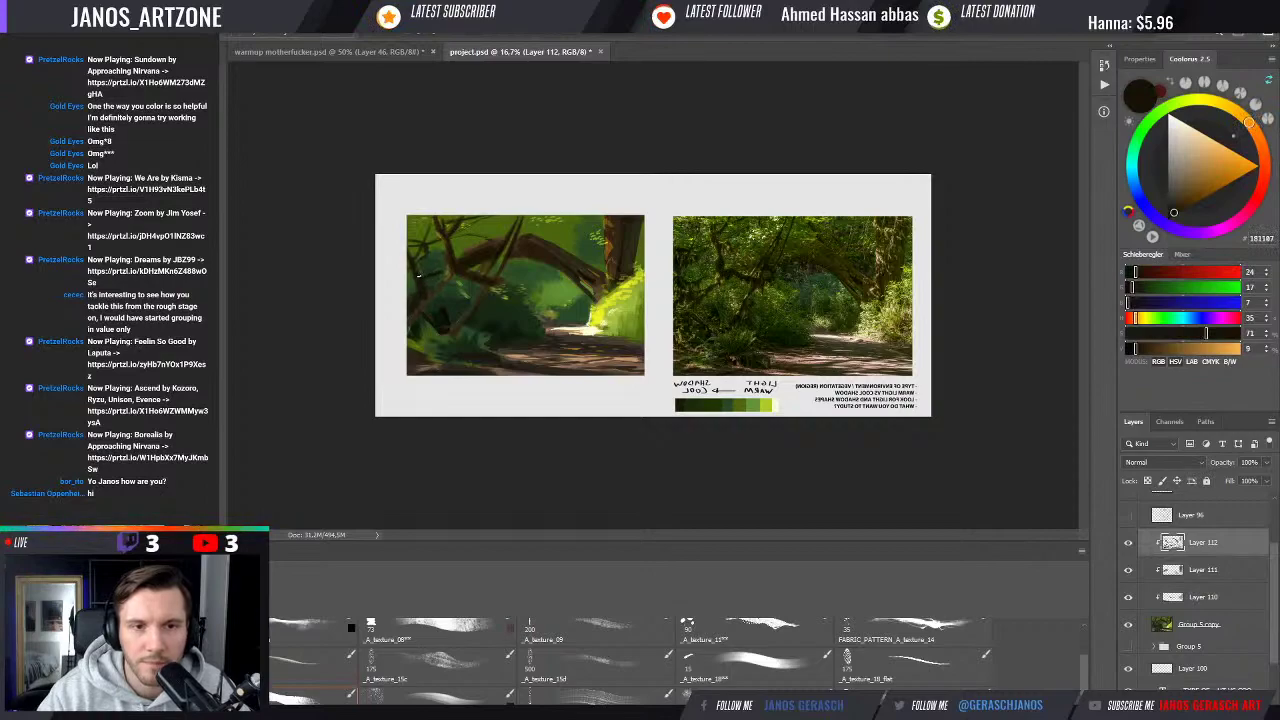
{"action": "left_click", "coordinate": [437, 263], "text": "alt"}
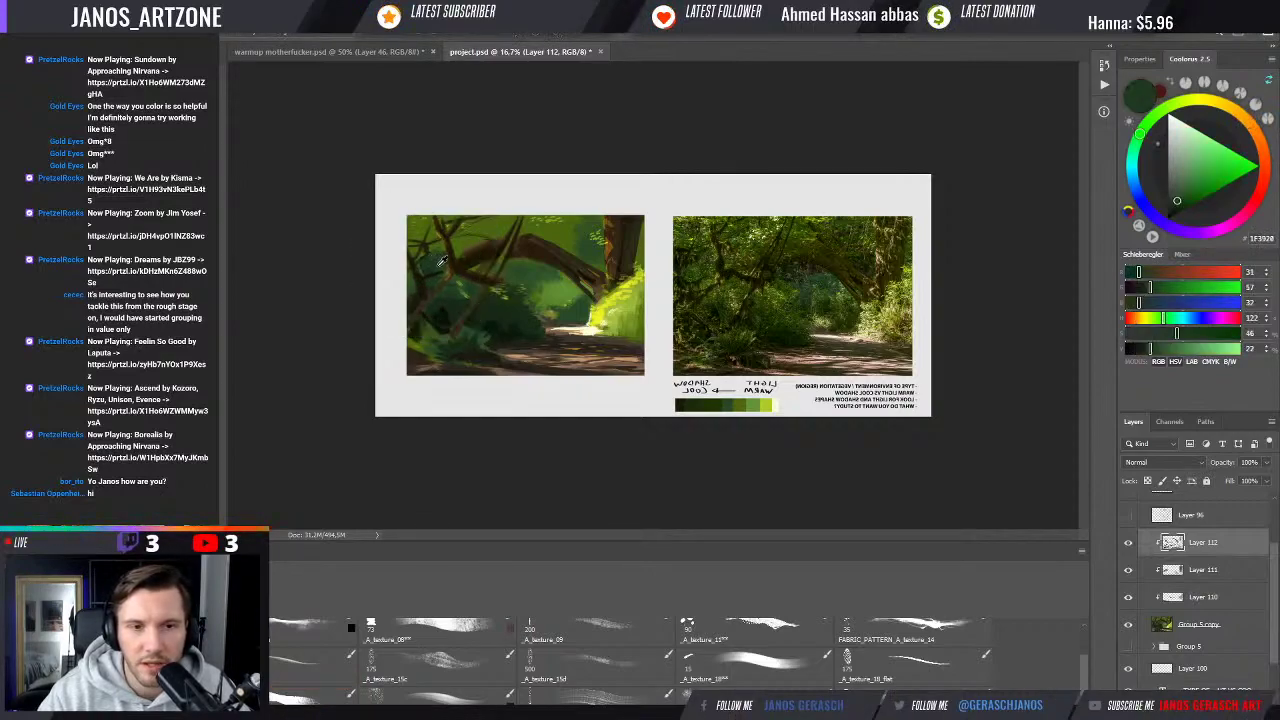
{"action": "left_click", "coordinate": [419, 271], "text": "alt"}
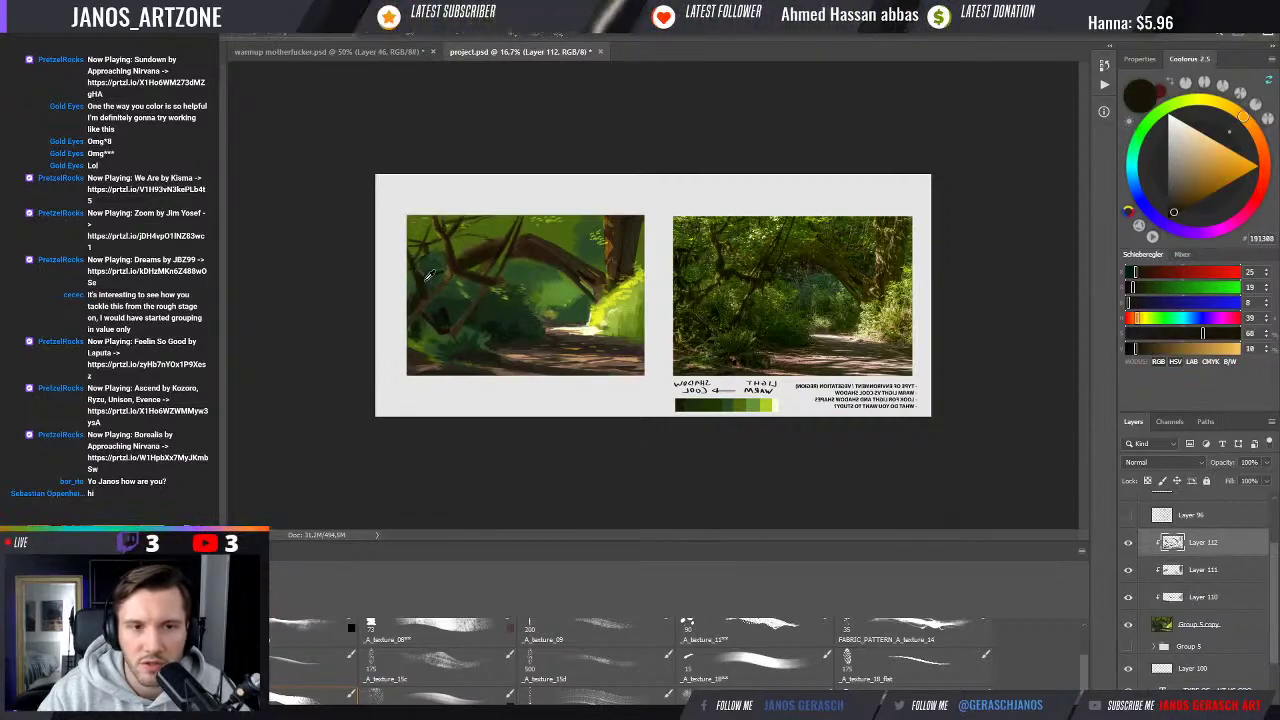
{"action": "left_click", "coordinate": [428, 262], "text": "alt"}
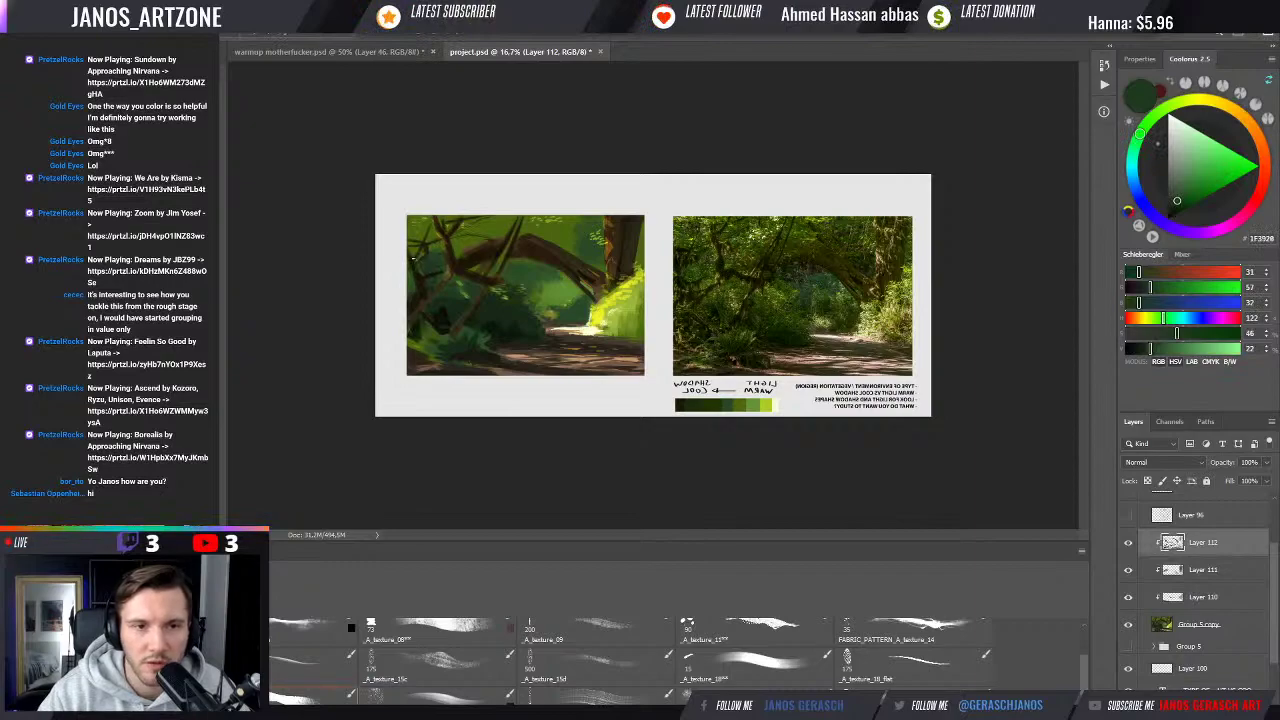
{"action": "left_click", "coordinate": [413, 278], "text": "alt"}
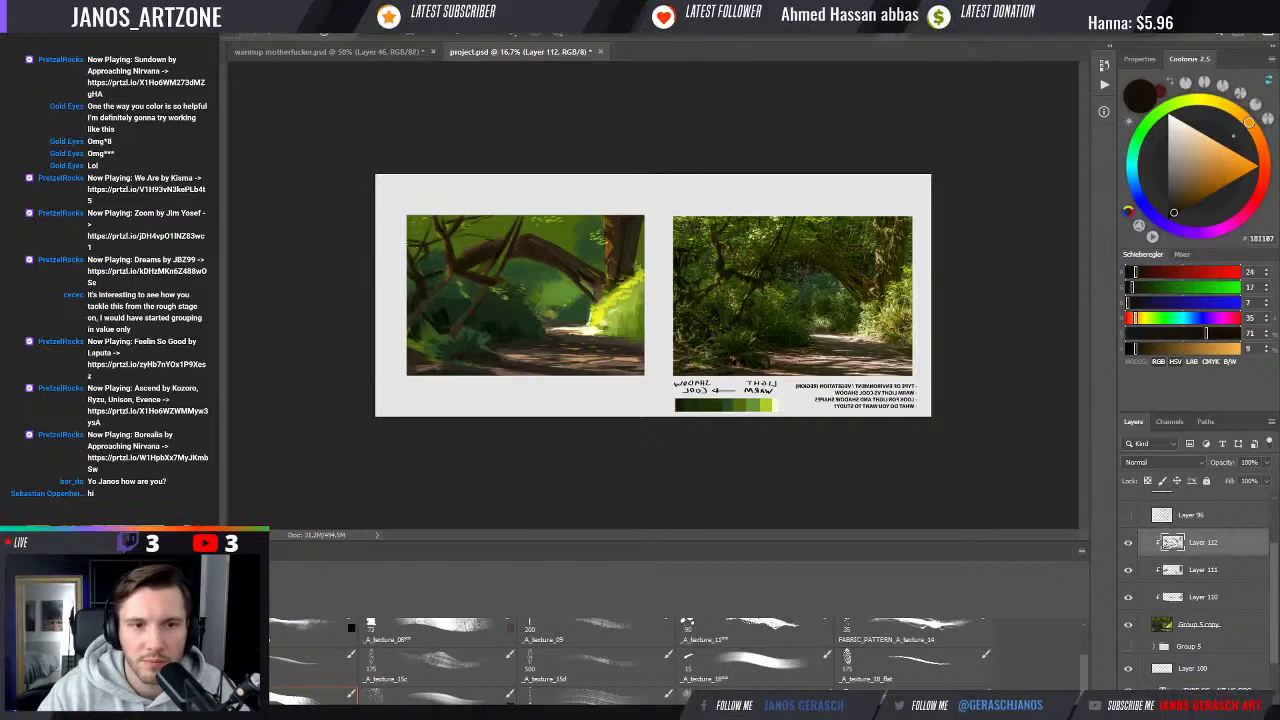
{"action": "left_click_drag", "start_coordinate": [409, 243], "coordinate": [438, 238]}
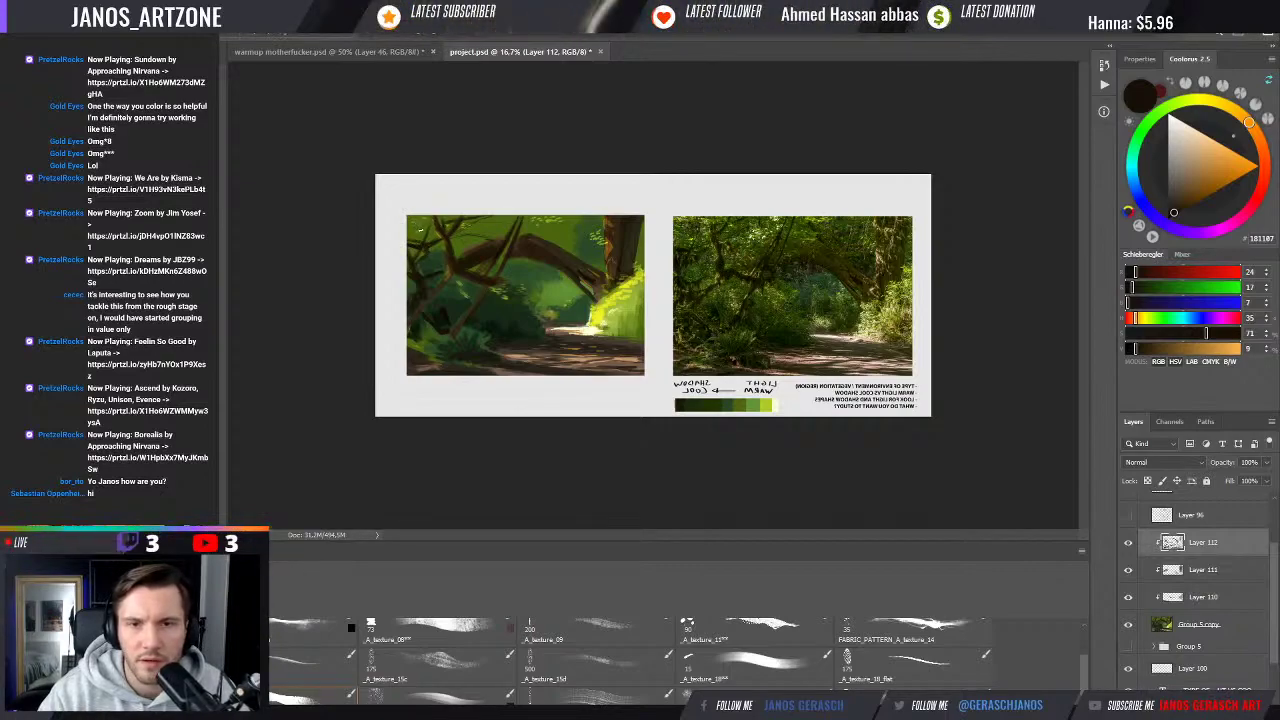
{"action": "left_click", "coordinate": [432, 231], "text": "alt"}
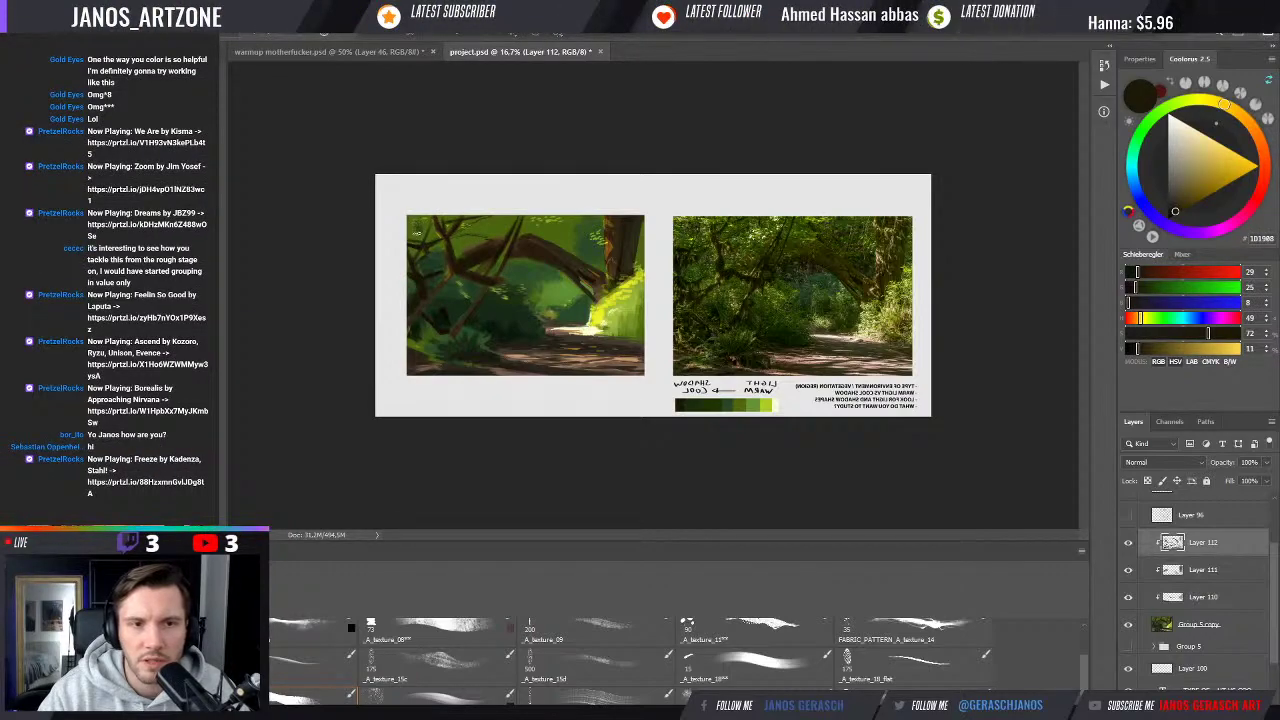
Sample pale yellow and yellow-greens from the sunlit foliage, then darken a green near the arch
{"action": "left_click", "coordinate": [411, 223], "text": "alt"}
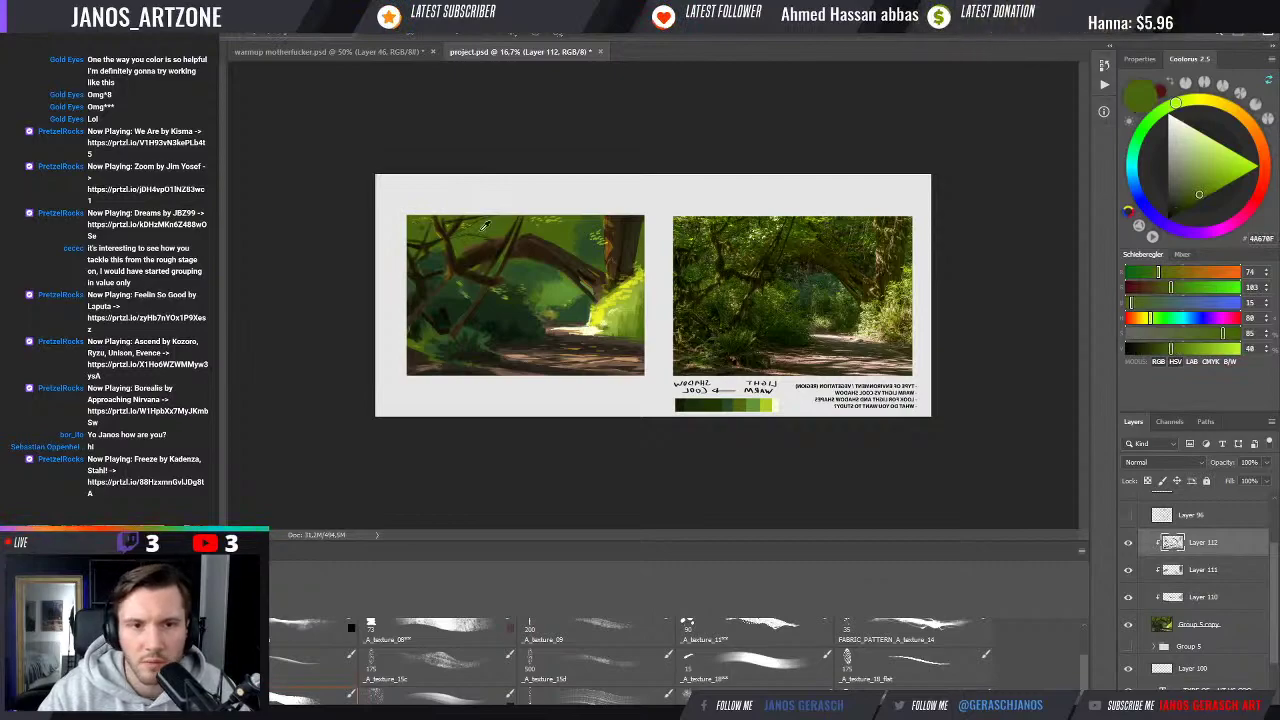
{"action": "left_click", "coordinate": [590, 318], "text": "alt"}
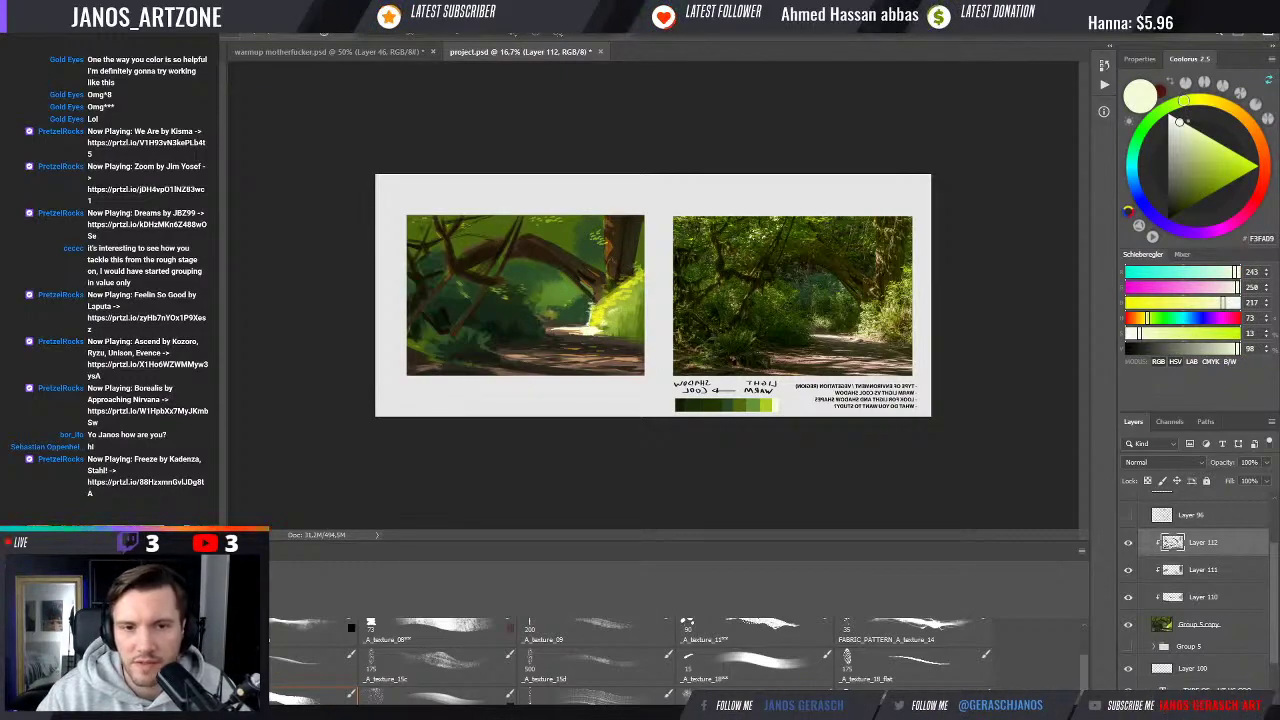
{"action": "left_click", "coordinate": [626, 305], "text": "alt"}
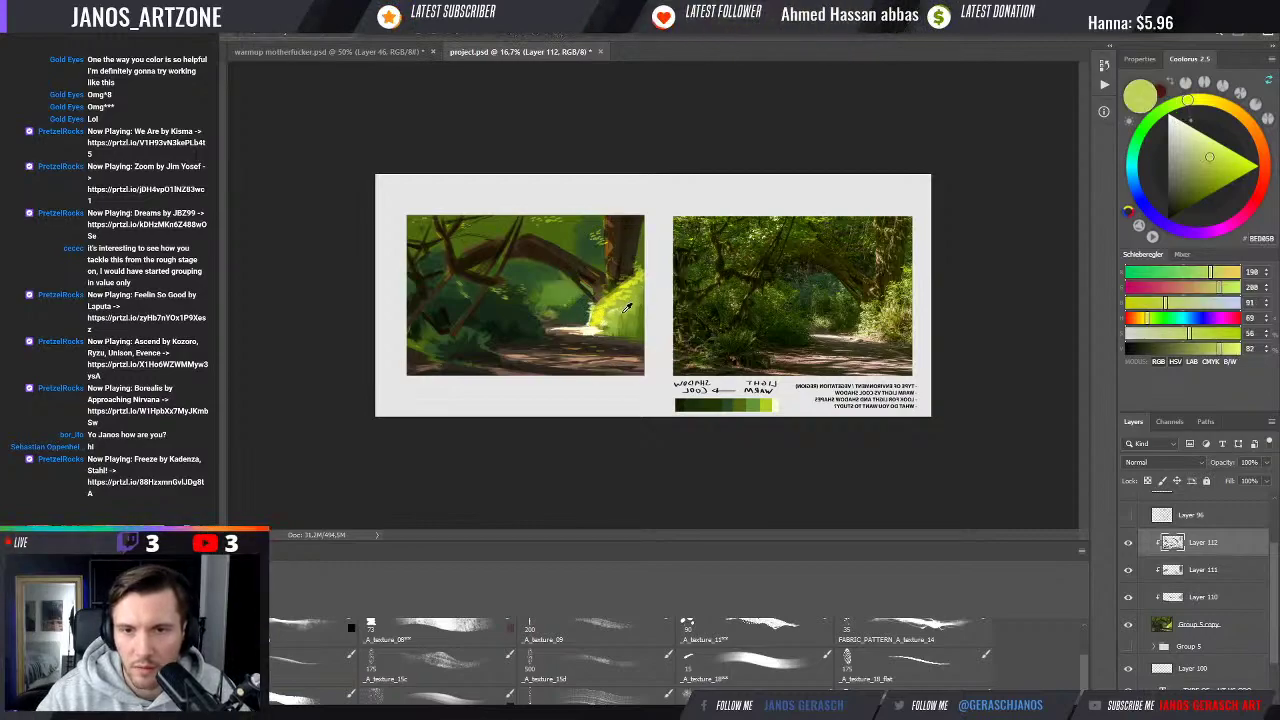
{"action": "left_click", "coordinate": [535, 241], "text": "alt"}
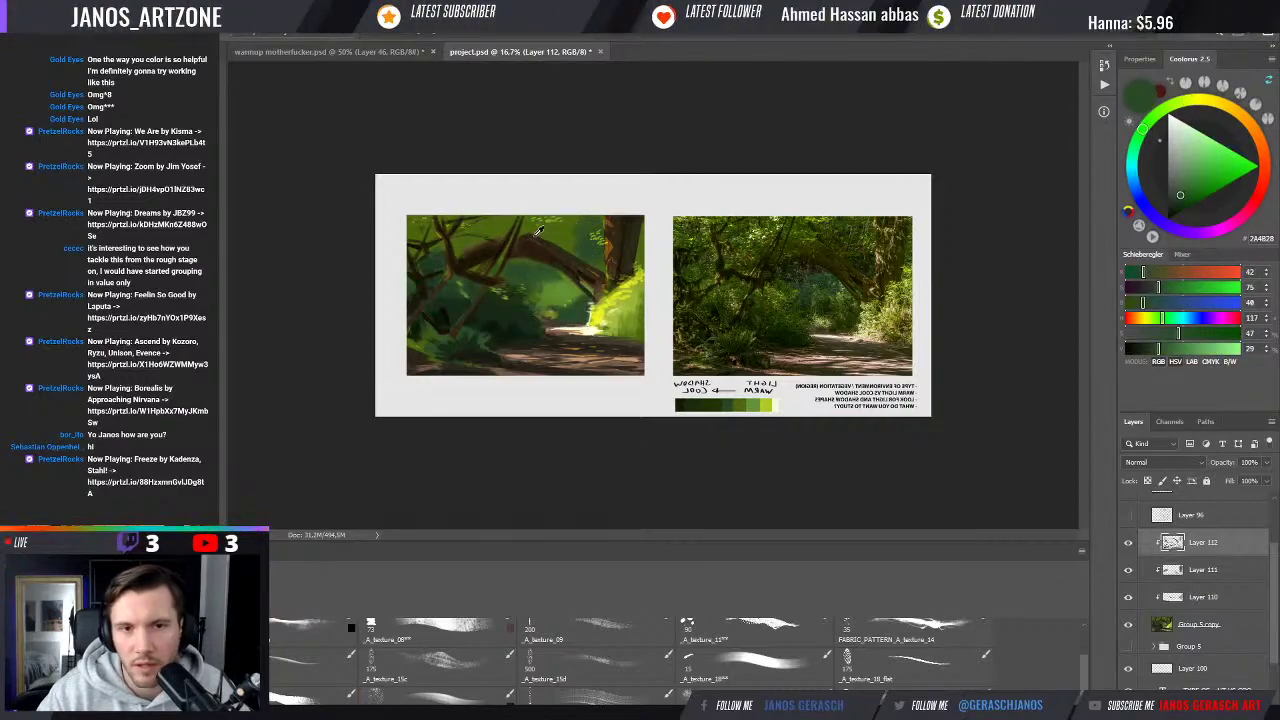
{"action": "left_click", "coordinate": [577, 242], "text": "alt"}
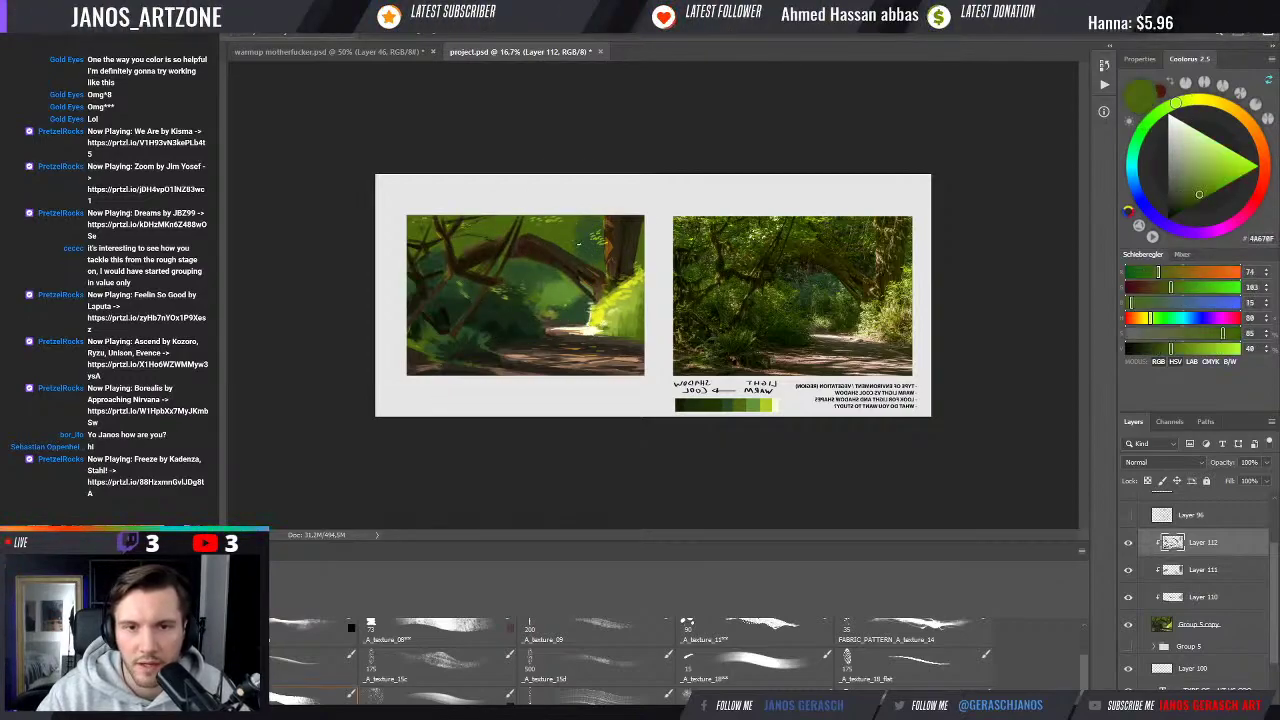
{"action": "left_click", "coordinate": [580, 243], "text": "alt"}
{"action": "left_click", "coordinate": [1145, 348]}
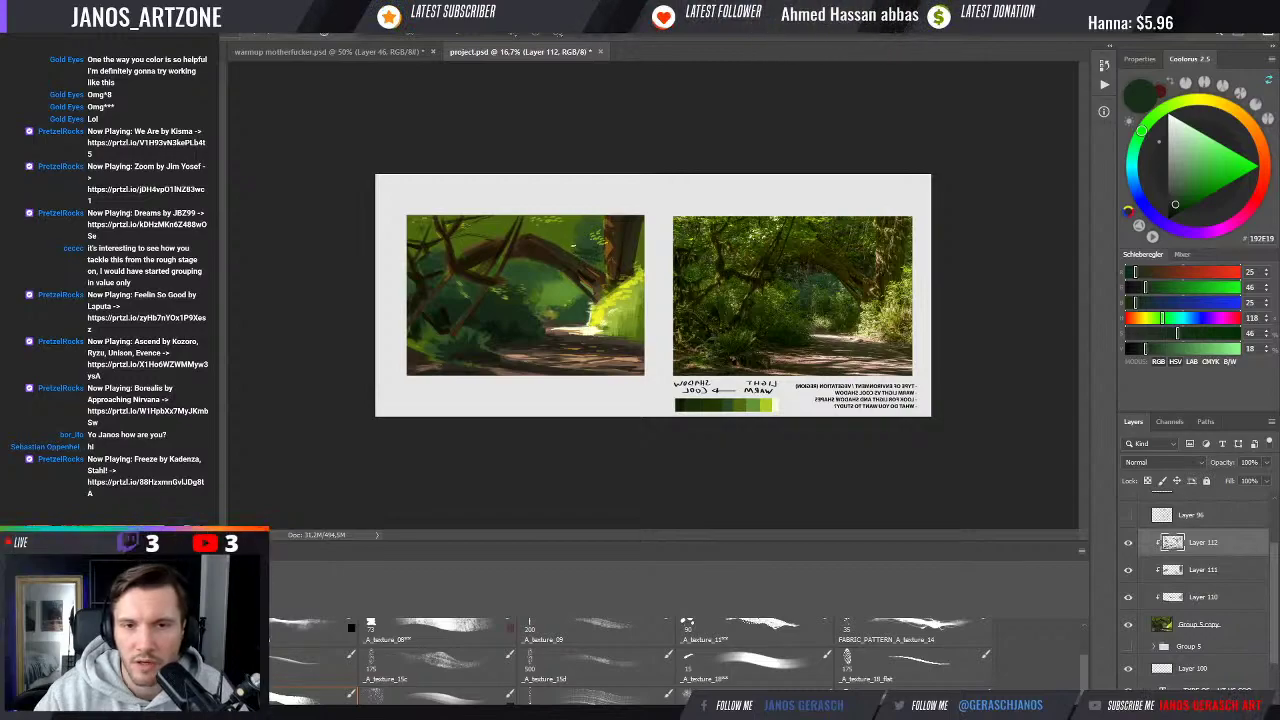
{"action": "left_click", "coordinate": [581, 247], "text": "alt"}
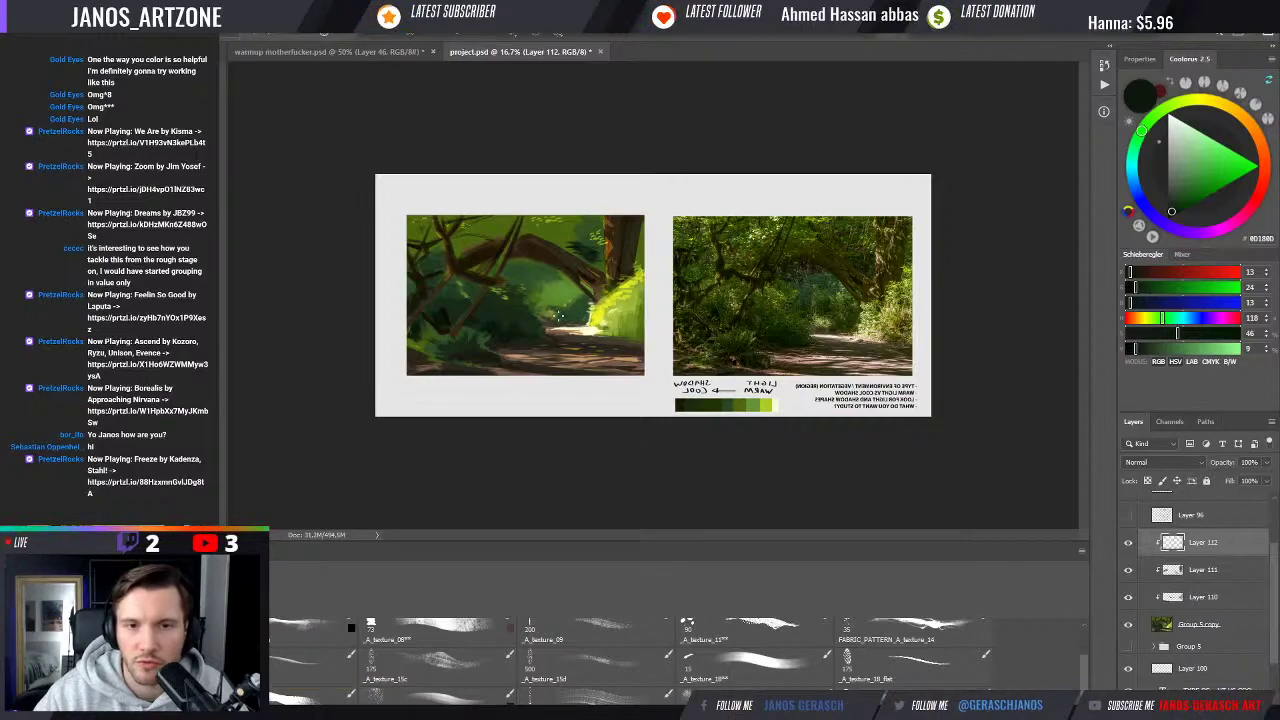
Pick olive, near-black brown and dark greens for the lower-left foliage, then flip the canvas horizontally
{"action": "left_click", "coordinate": [443, 333], "text": "alt"}
{"action": "left_click", "coordinate": [437, 332], "text": "alt"}
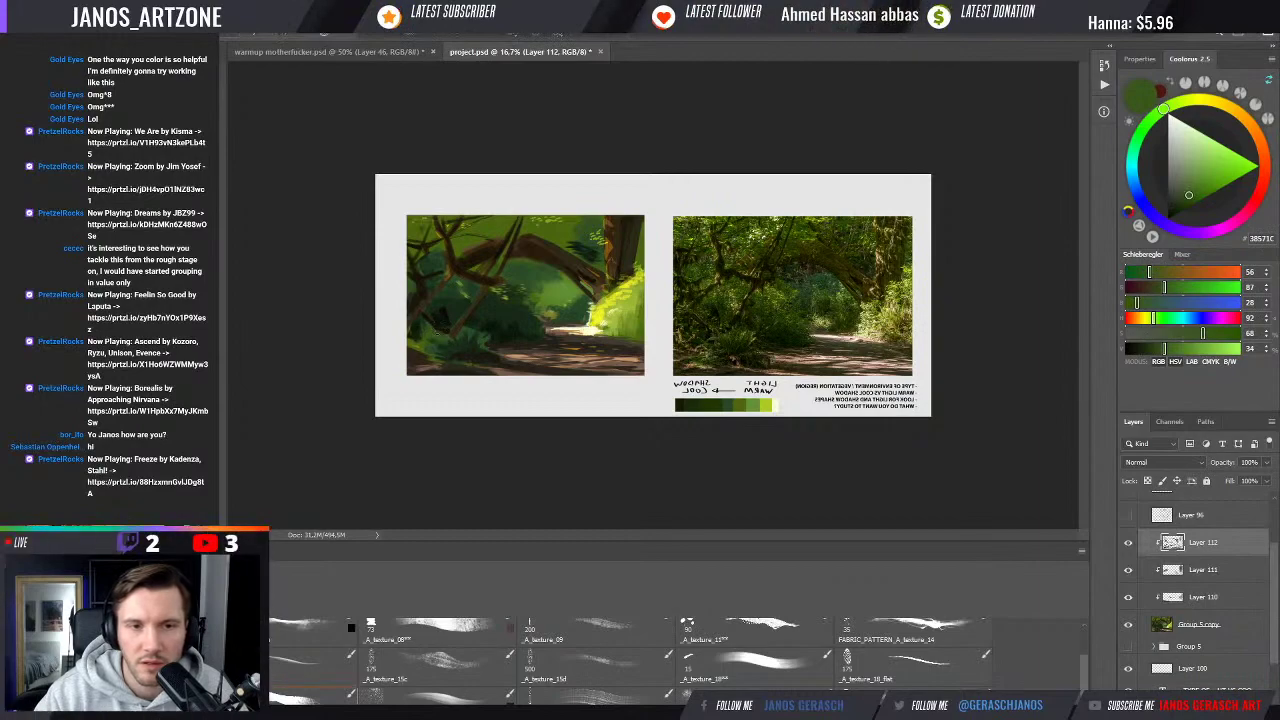
{"action": "left_click", "coordinate": [451, 316], "text": "alt"}
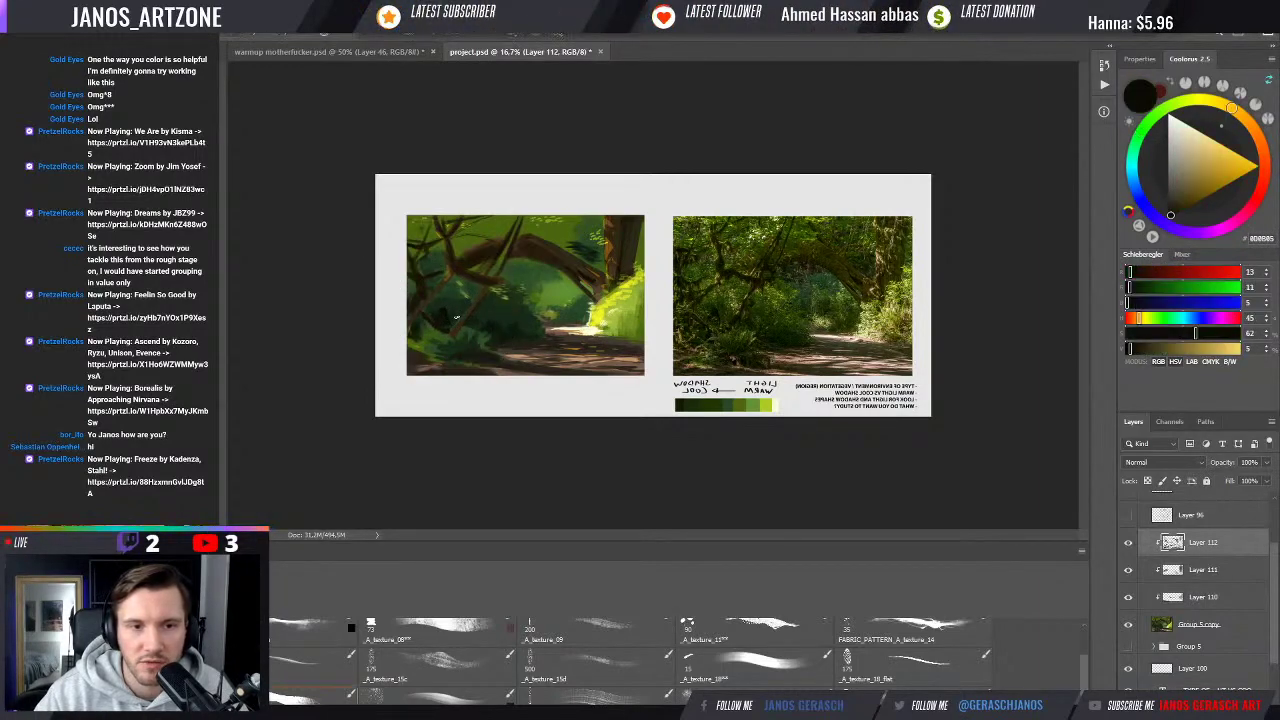
{"action": "left_click", "coordinate": [441, 305], "text": "alt"}
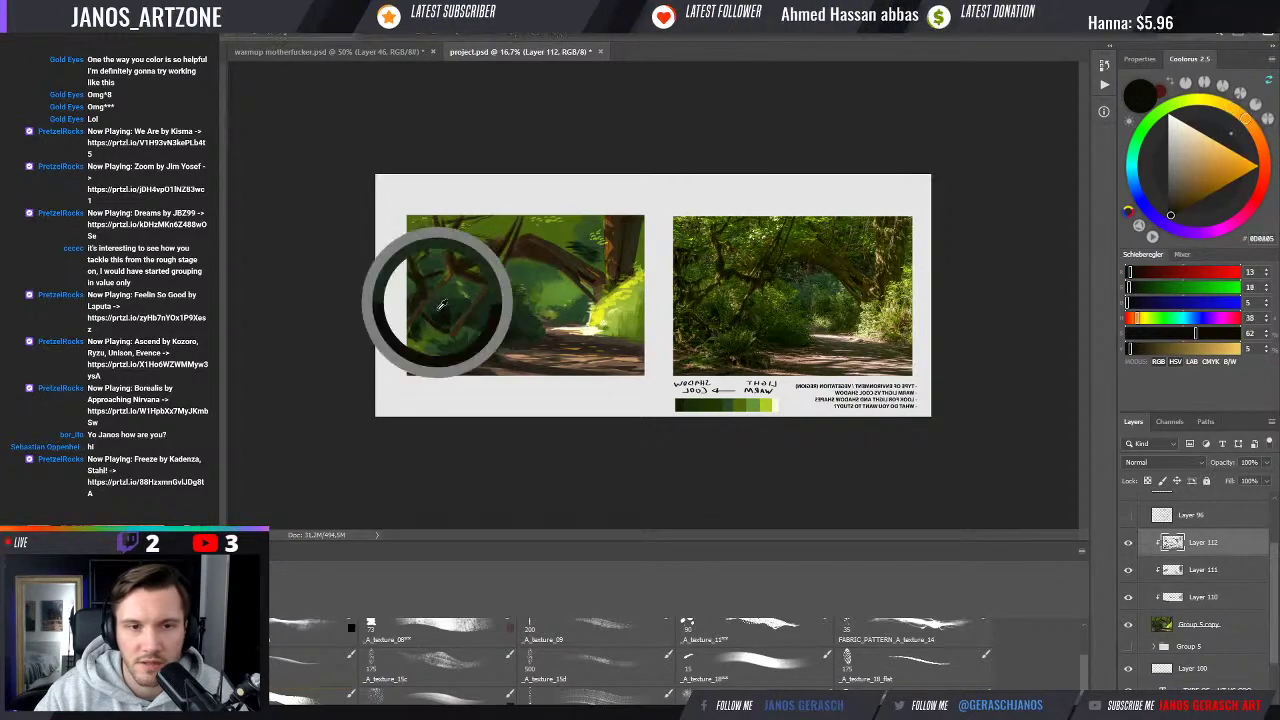
{"action": "left_click_drag", "start_coordinate": [441, 305], "coordinate": [434, 305]}
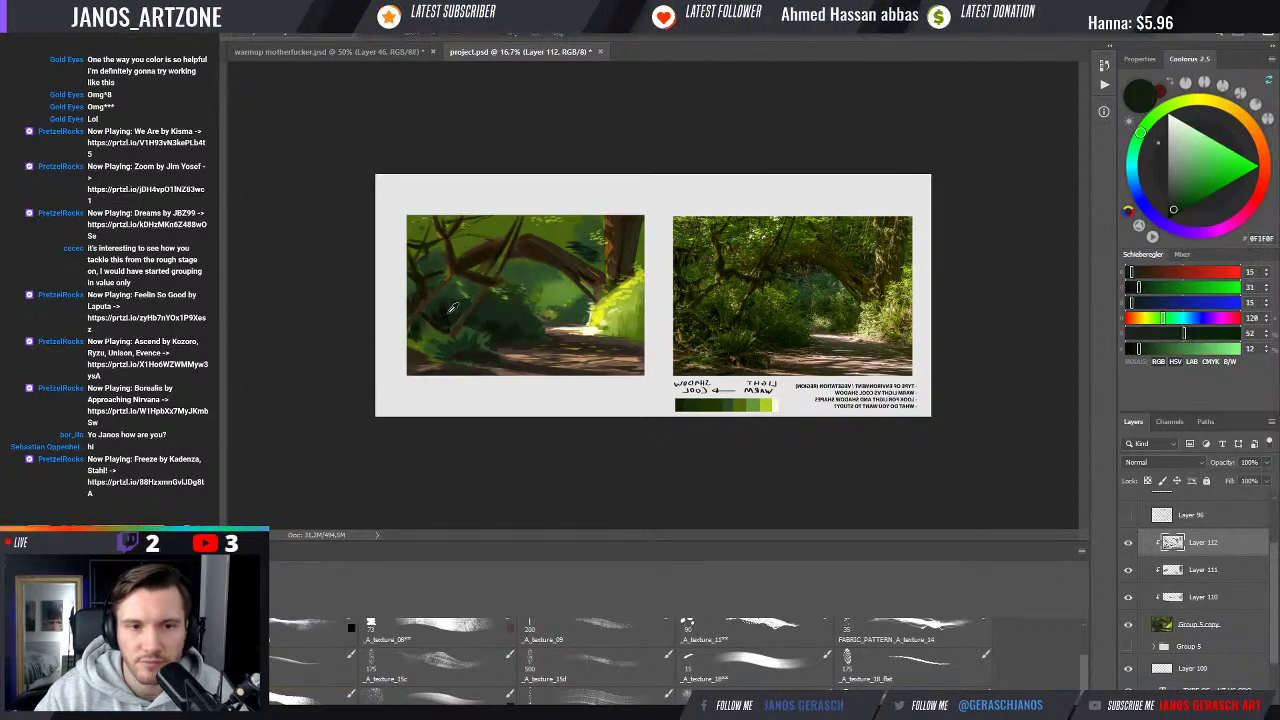
{"action": "left_click", "coordinate": [454, 312], "text": "alt"}
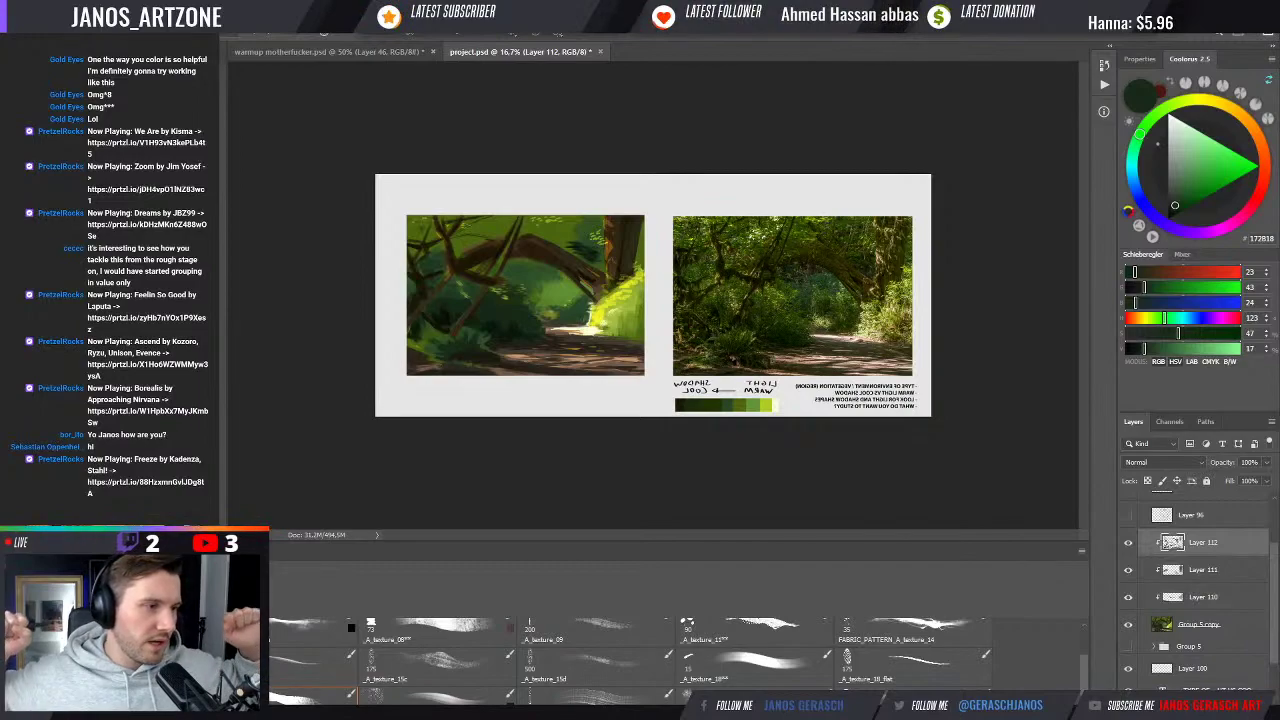
{"action": "key", "text": "h"}
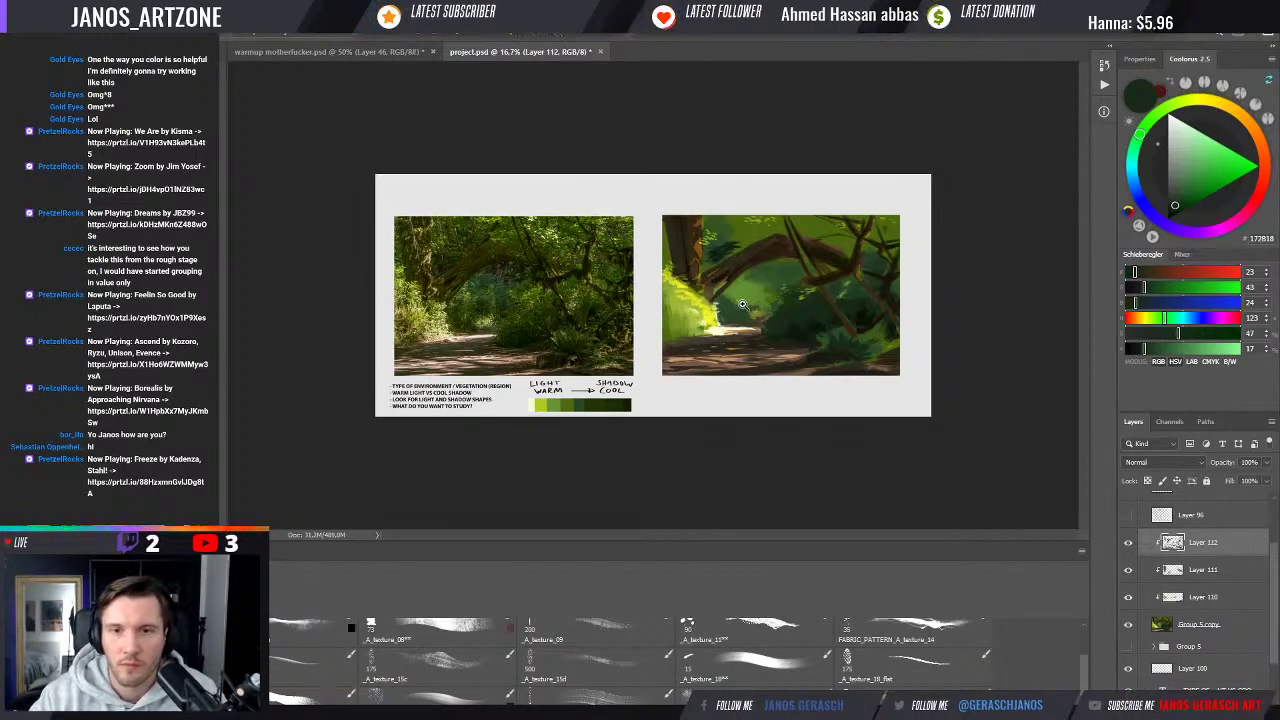
{"action": "key", "text": "ctrl+plus"}
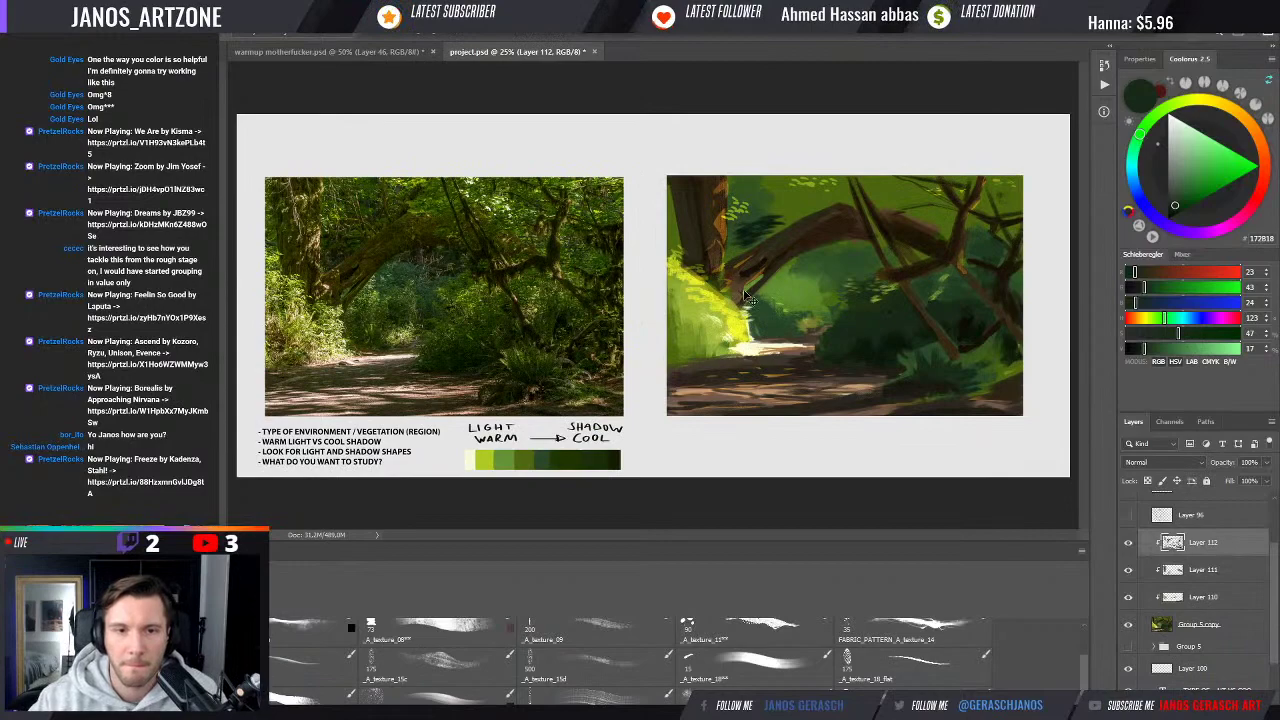
Sample path browns, tans, pale yellow and dark green to paint sunlit patches along the path
{"action": "key", "text": "ctrl+minus"}
{"action": "key", "text": "ctrl+plus"}
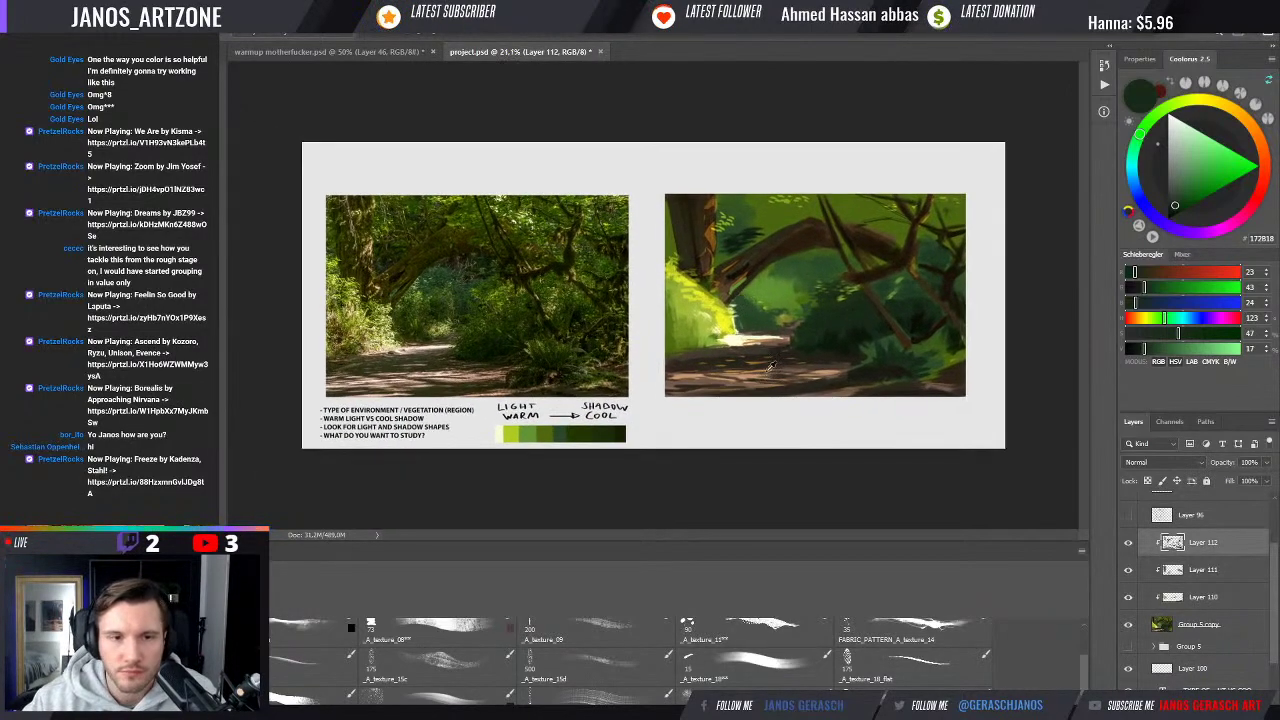
{"action": "left_click", "coordinate": [692, 376], "text": "alt"}
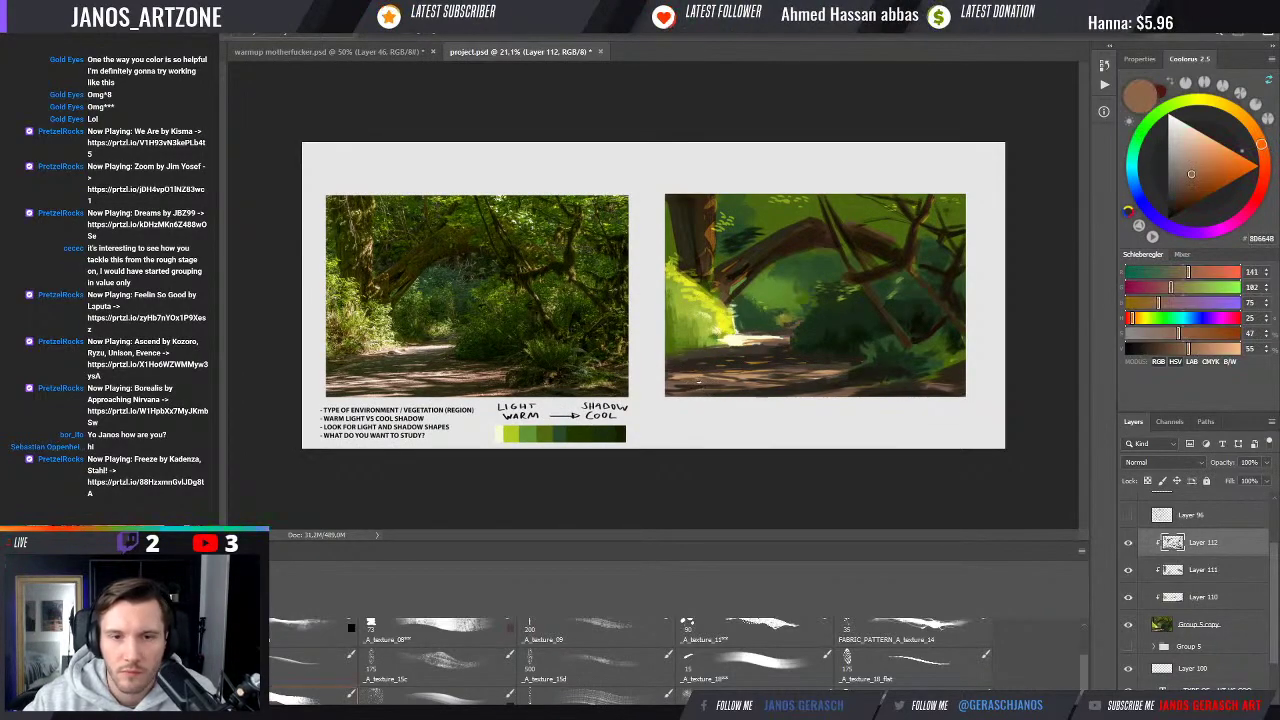
{"action": "left_click", "coordinate": [698, 376], "text": "alt"}
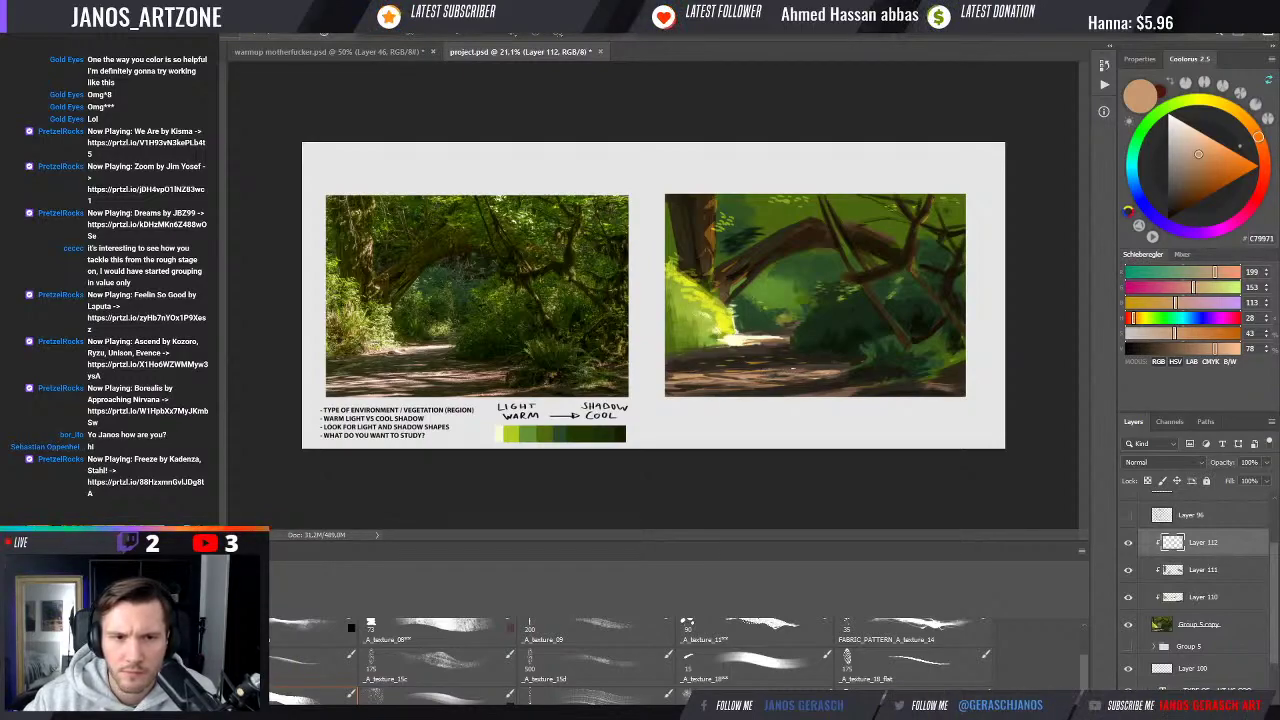
{"action": "left_click", "coordinate": [755, 368], "text": "alt"}
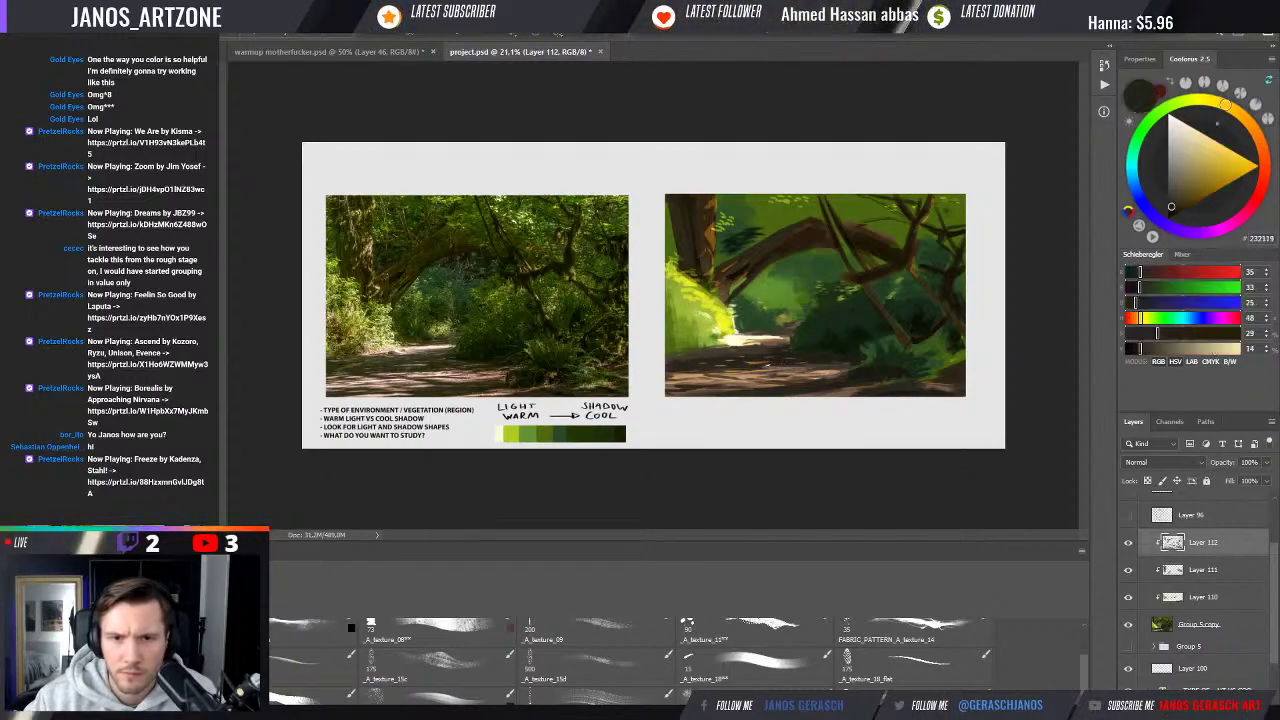
{"action": "left_click", "coordinate": [755, 364], "text": "alt"}
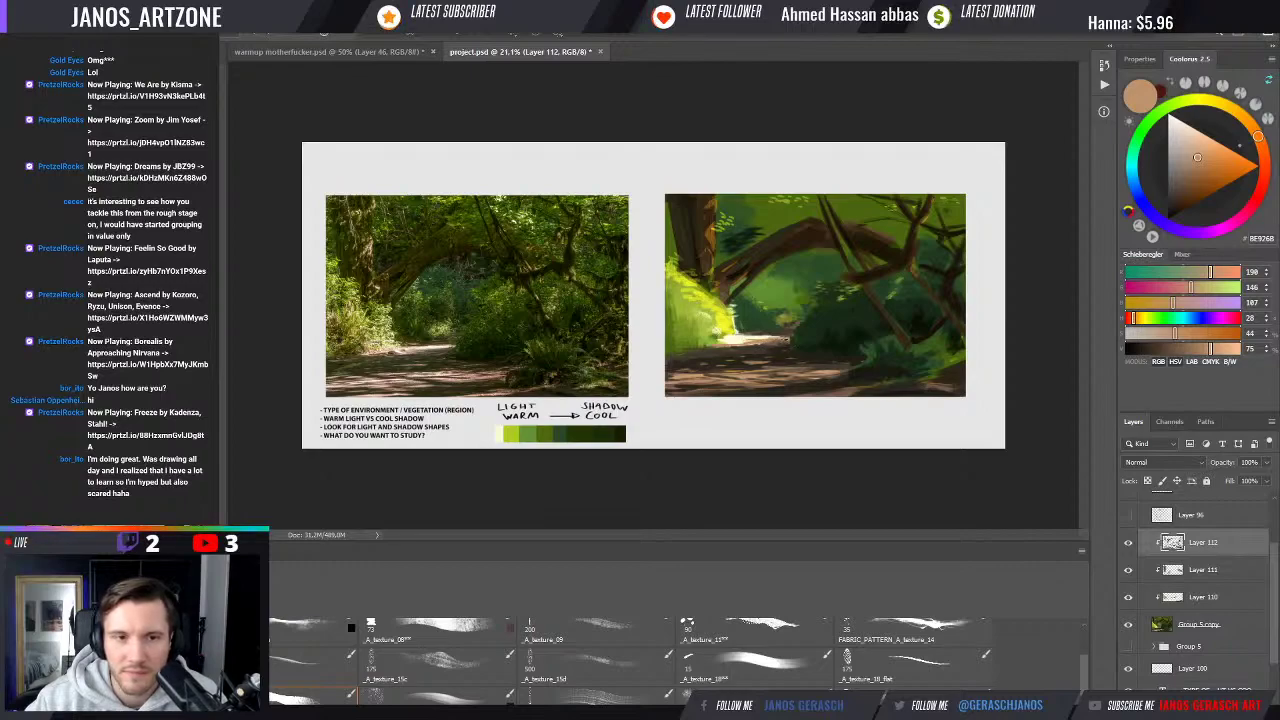
{"action": "left_click", "coordinate": [762, 337], "text": "alt"}
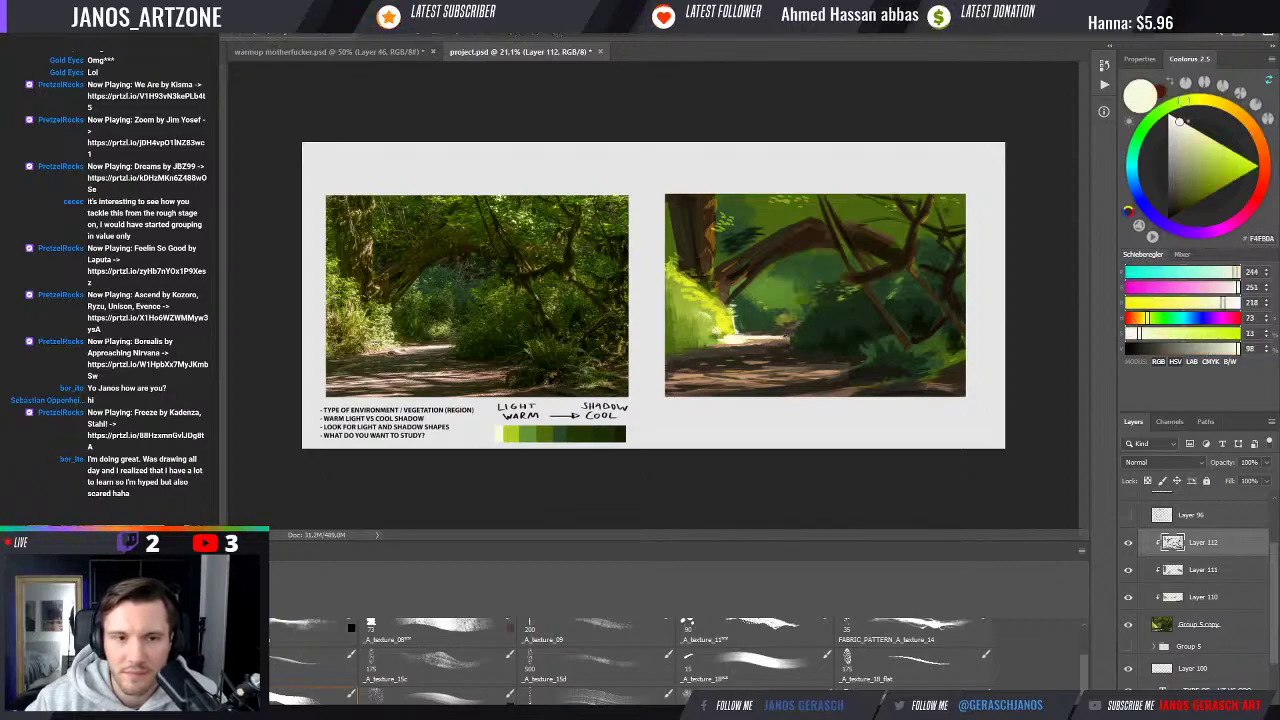
{"action": "left_click", "coordinate": [781, 329], "text": "alt"}
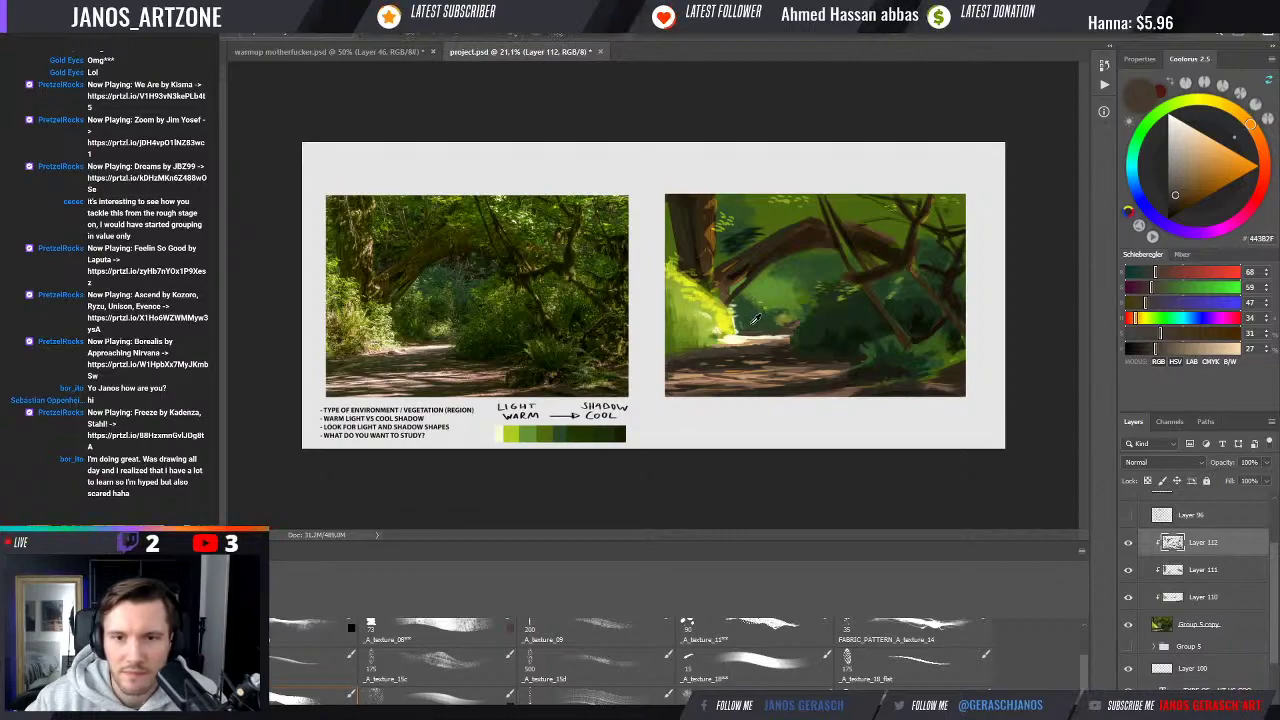
{"action": "left_click", "coordinate": [815, 309], "text": "alt"}
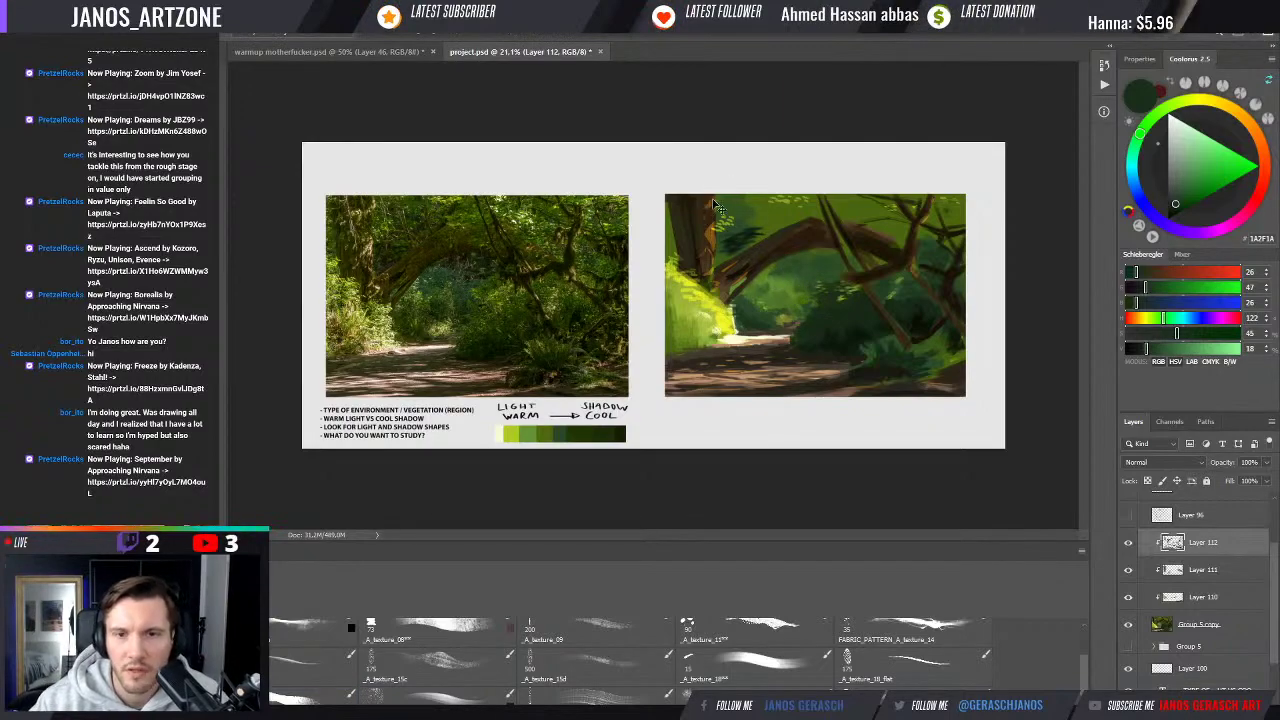
{"action": "key", "text": "ctrl+minus"}
{"action": "key", "text": "ctrl+minus"}
Sample mid and dark olive greens from the foliage, then switch on the grayscale proof view
{"action": "key", "text": "ctrl+plus"}
{"action": "key", "text": "ctrl+plus"}
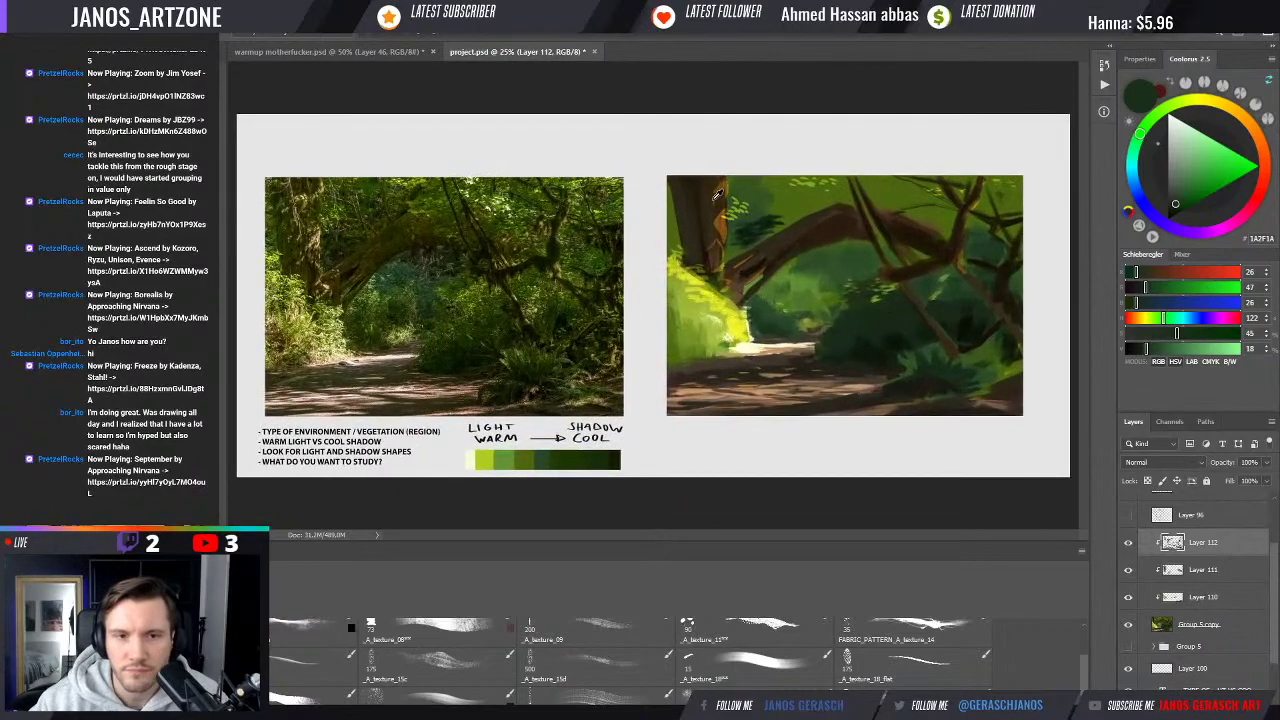
{"action": "key", "text": "ctrl+minus"}
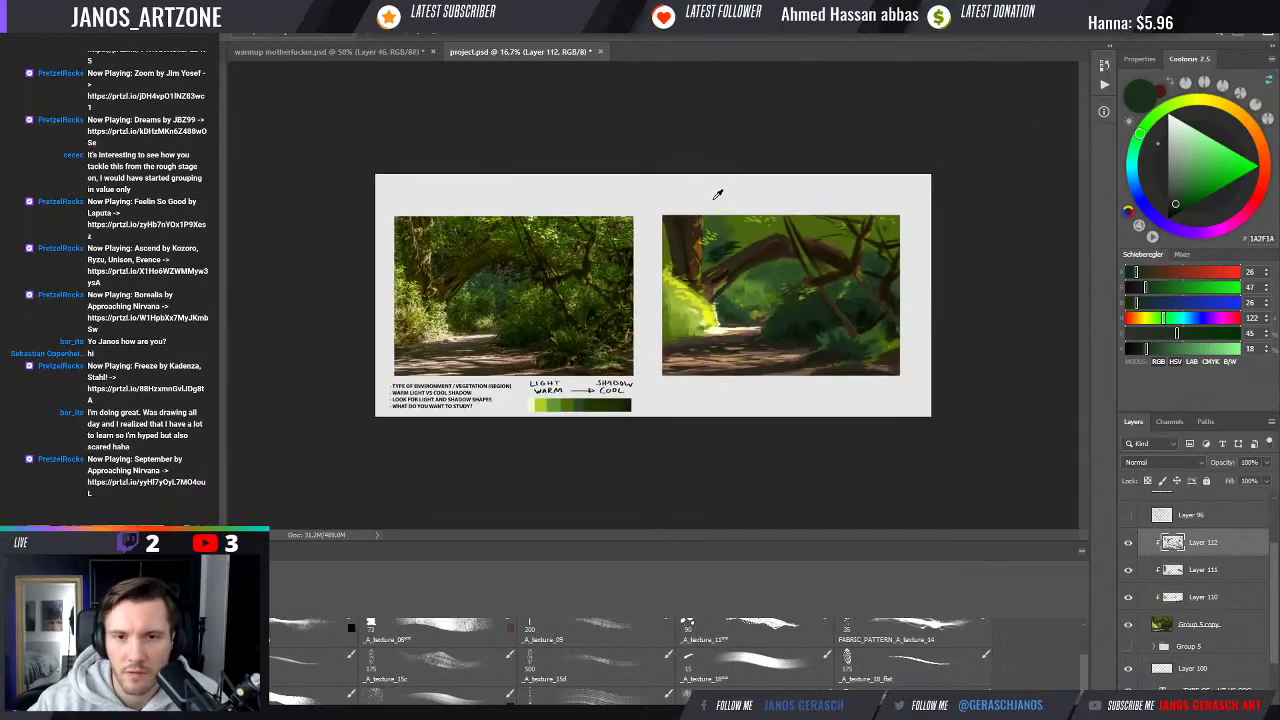
{"action": "left_click", "coordinate": [663, 240], "text": "alt"}
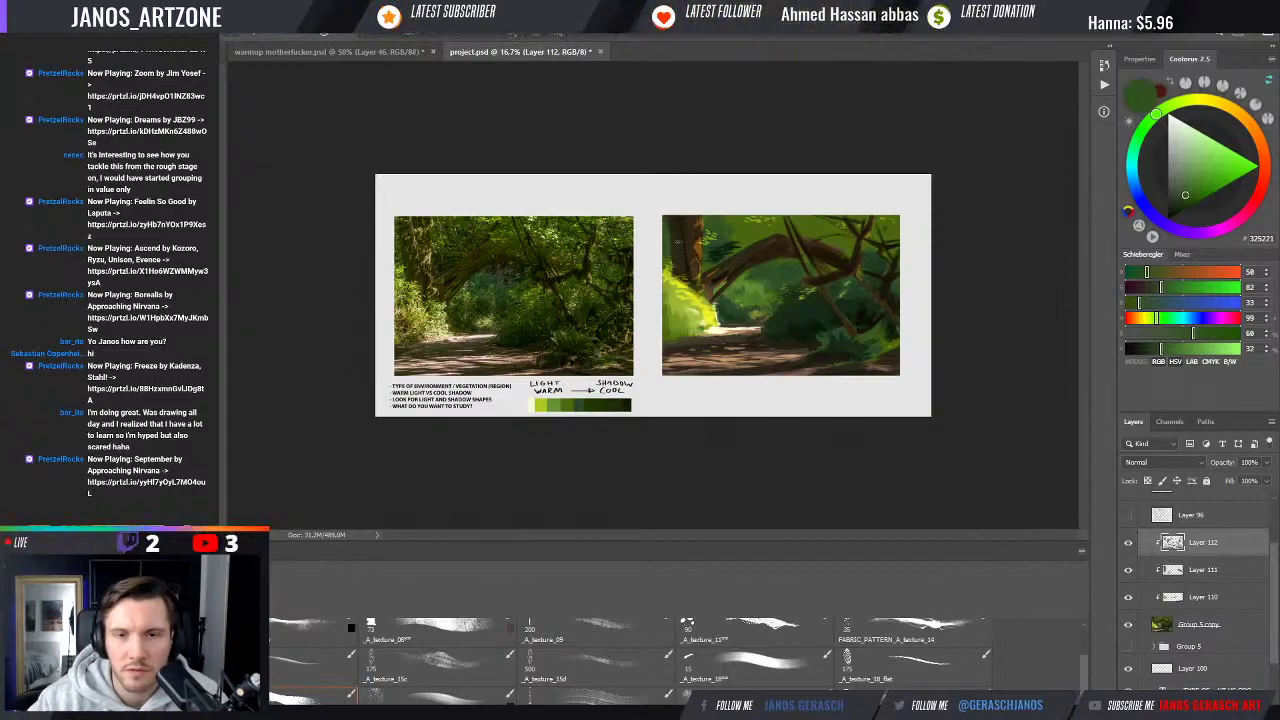
{"action": "left_click", "coordinate": [670, 245], "text": "alt"}
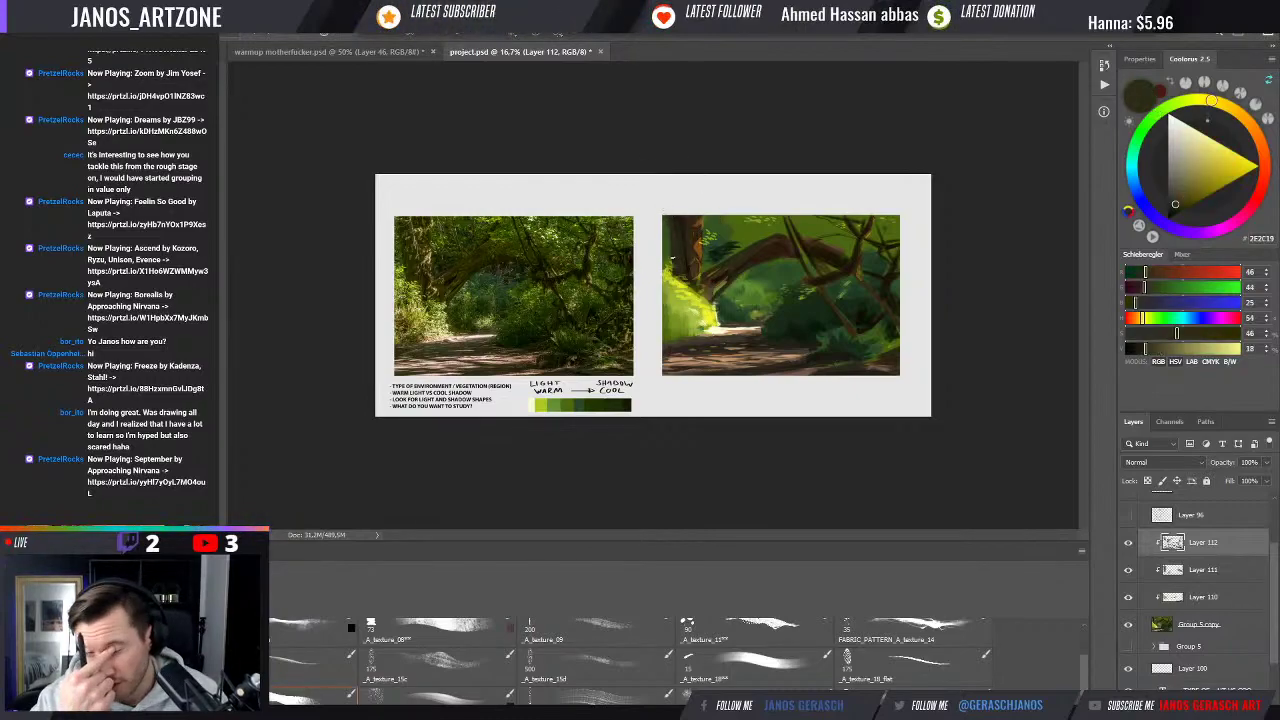
{"action": "key", "text": "ctrl+y"}
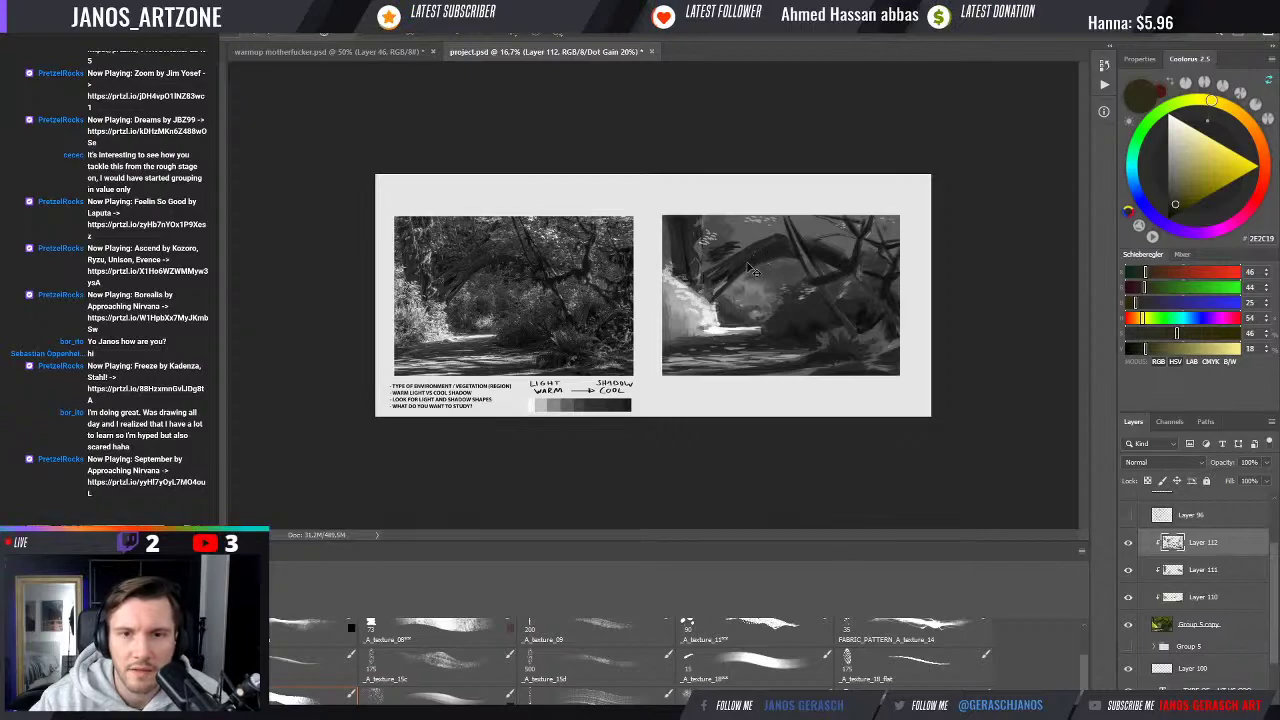
Return to full colour and pick a slightly bluer, warm dark brown from the branches
{"action": "key", "text": "ctrl+y"}
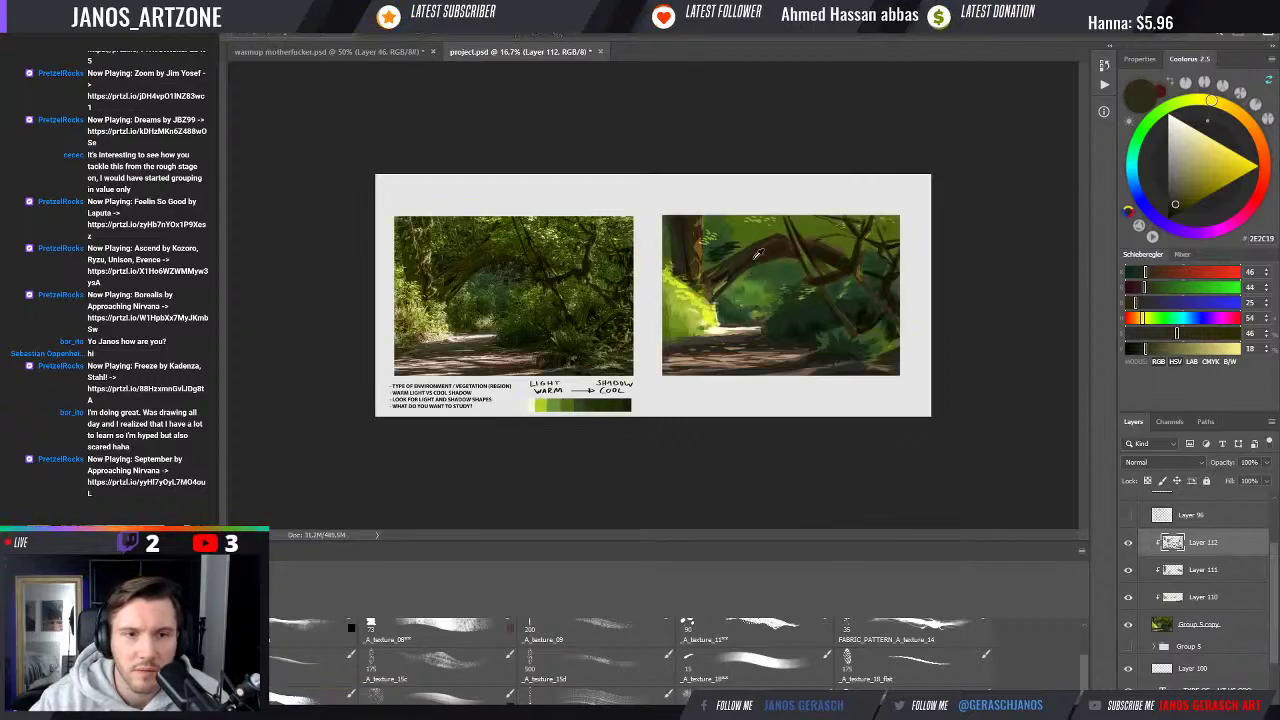
{"action": "left_click", "coordinate": [757, 253], "text": "alt"}
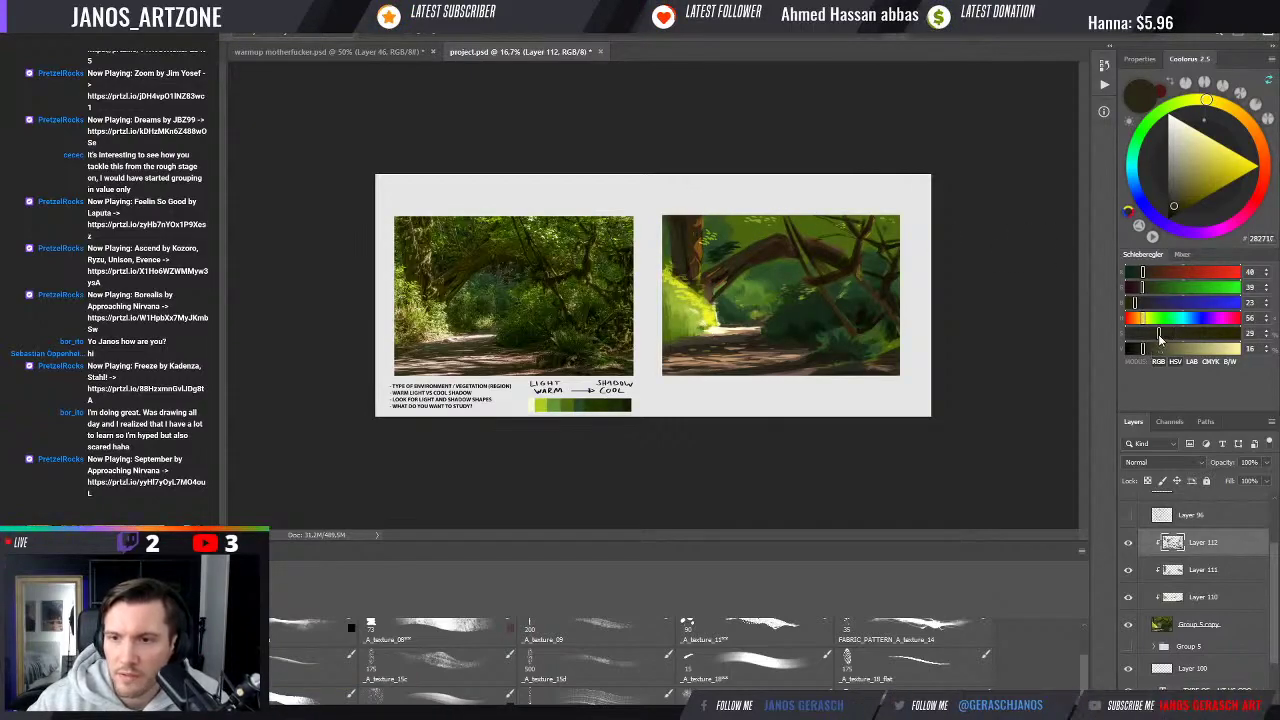
{"action": "left_click", "coordinate": [1160, 340]}
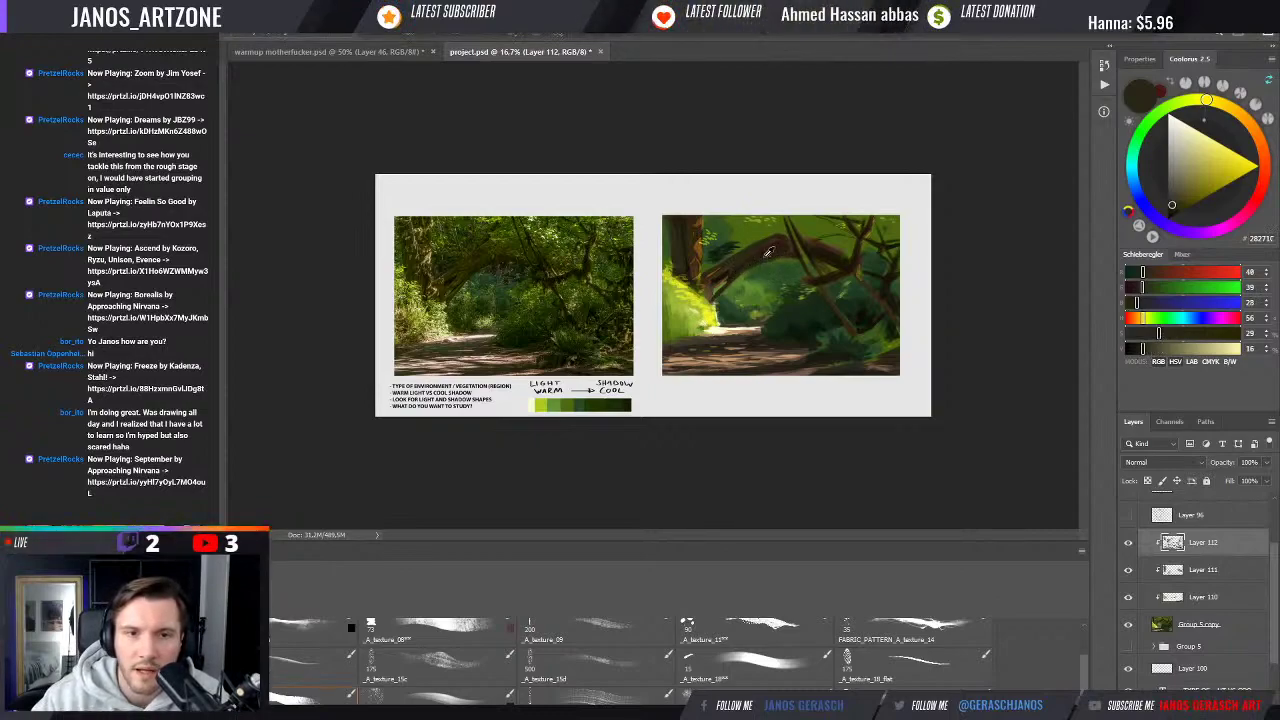
{"action": "left_click", "coordinate": [766, 255], "text": "alt"}
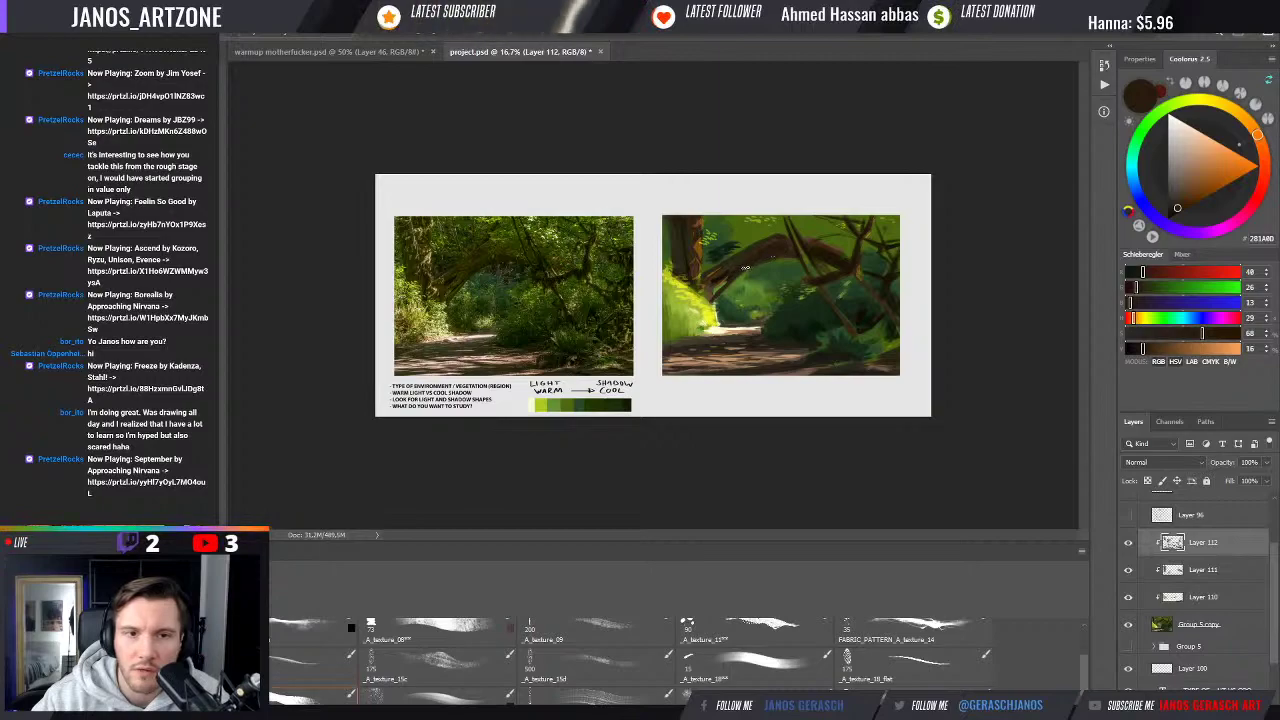
{"action": "left_click", "coordinate": [766, 245], "text": "alt"}
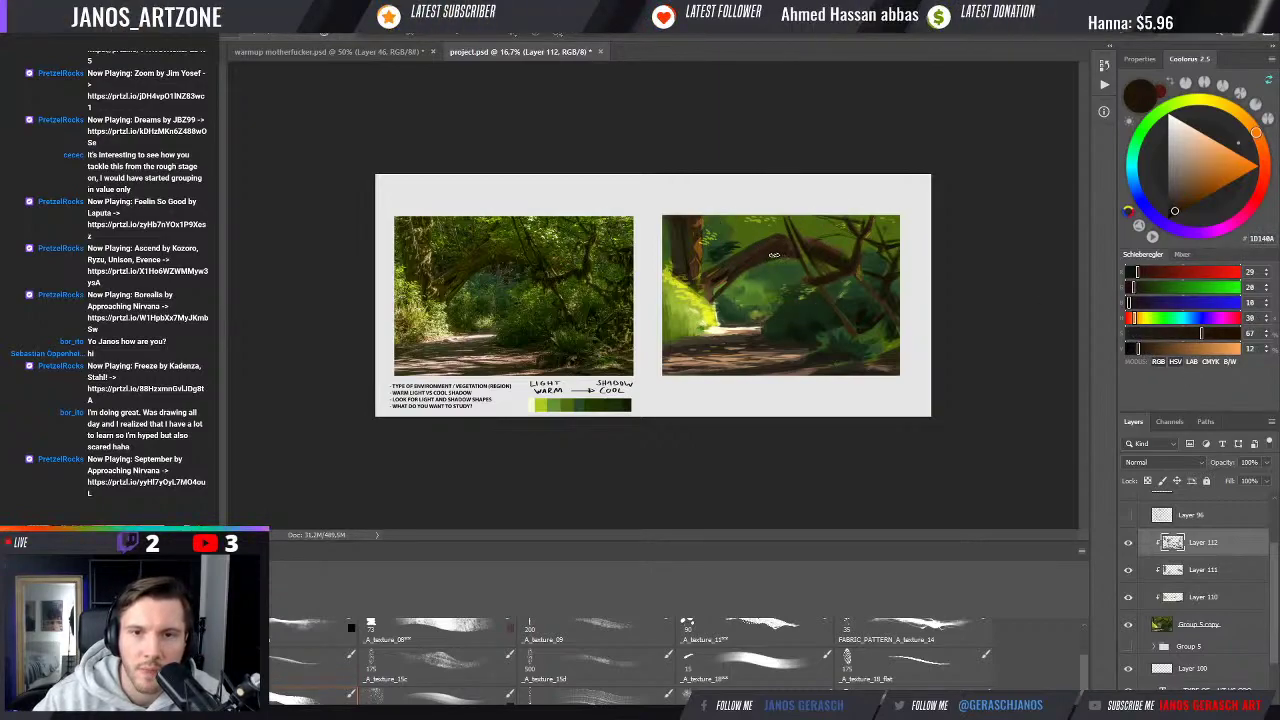
{"action": "left_click", "coordinate": [765, 259], "text": "alt"}
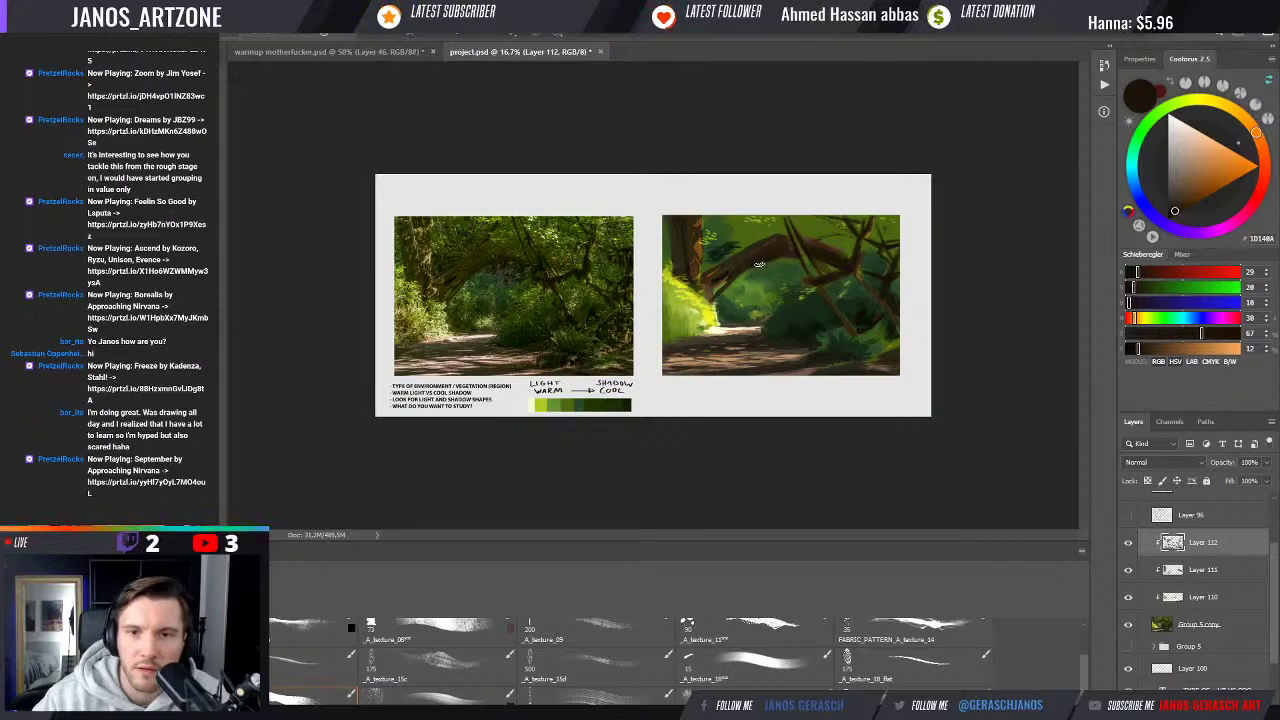
Alternate sampling branch browns, near-black and foliage greens to paint along the arching branches
{"action": "left_click", "coordinate": [844, 244], "text": "alt"}
{"action": "left_click", "coordinate": [806, 237], "text": "alt"}
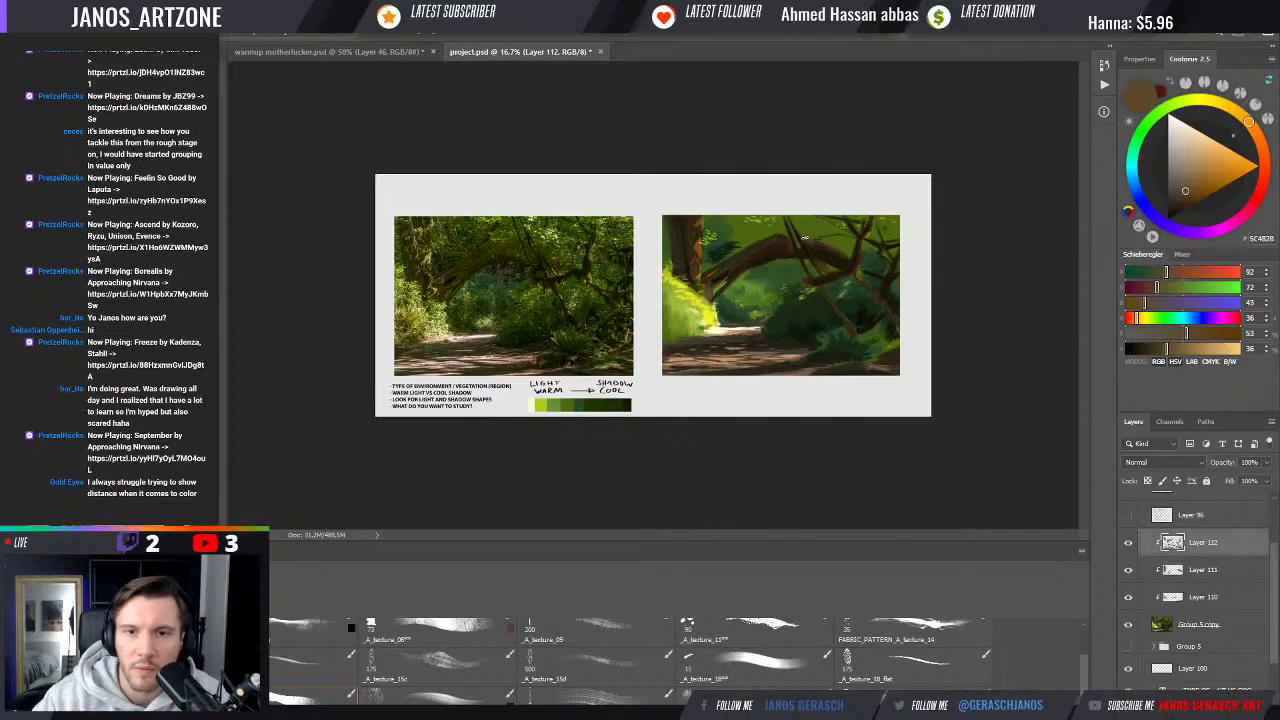
{"action": "left_click", "coordinate": [777, 234], "text": "alt"}
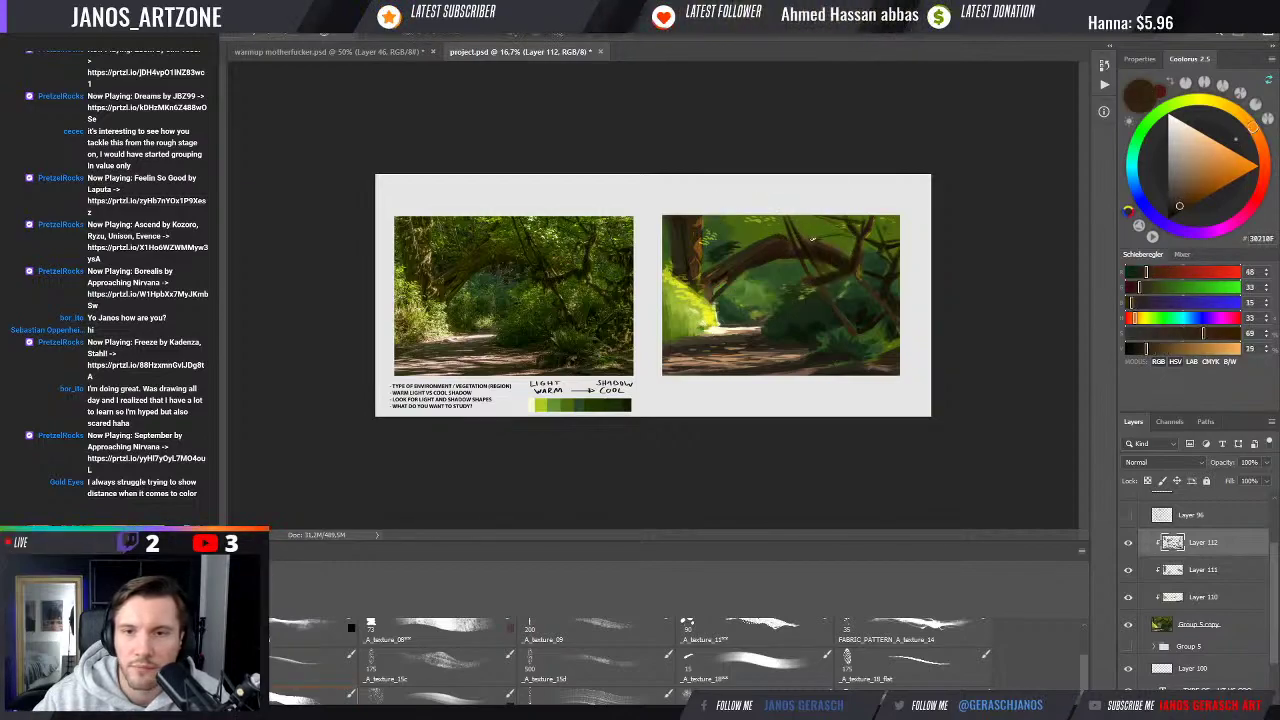
{"action": "left_click", "coordinate": [783, 236], "text": "alt"}
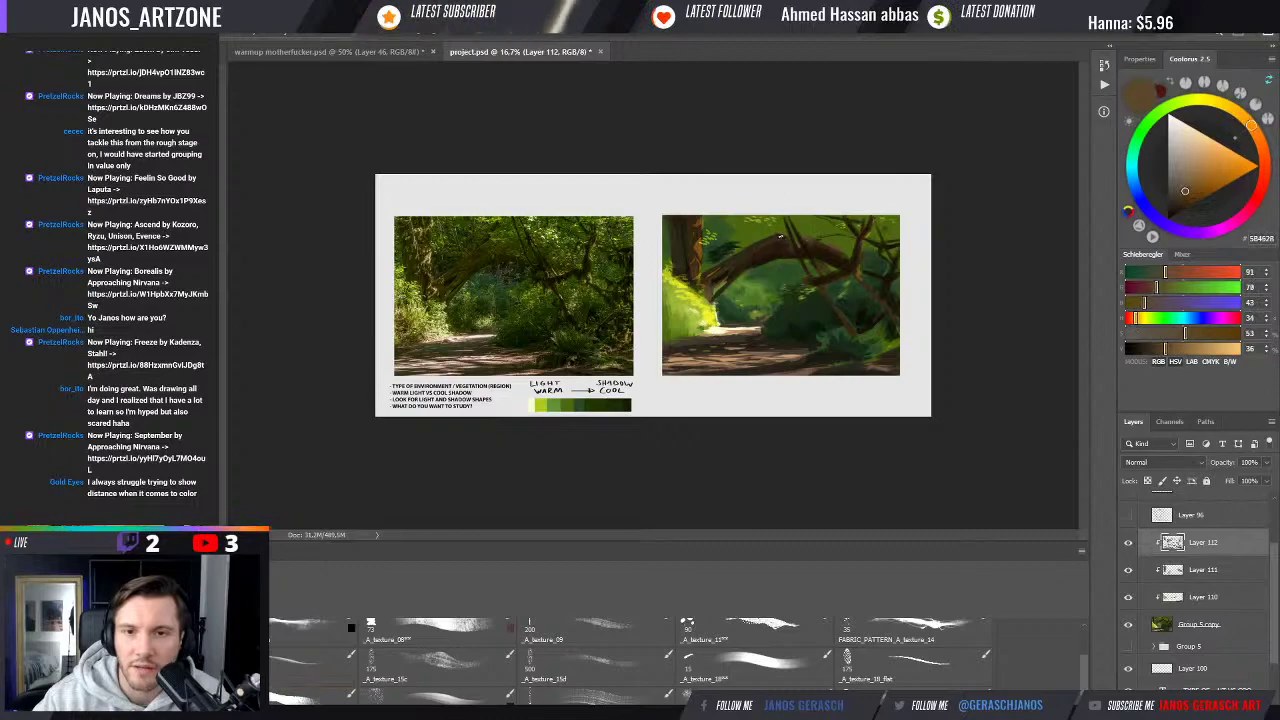
{"action": "left_click", "coordinate": [785, 237], "text": "alt"}
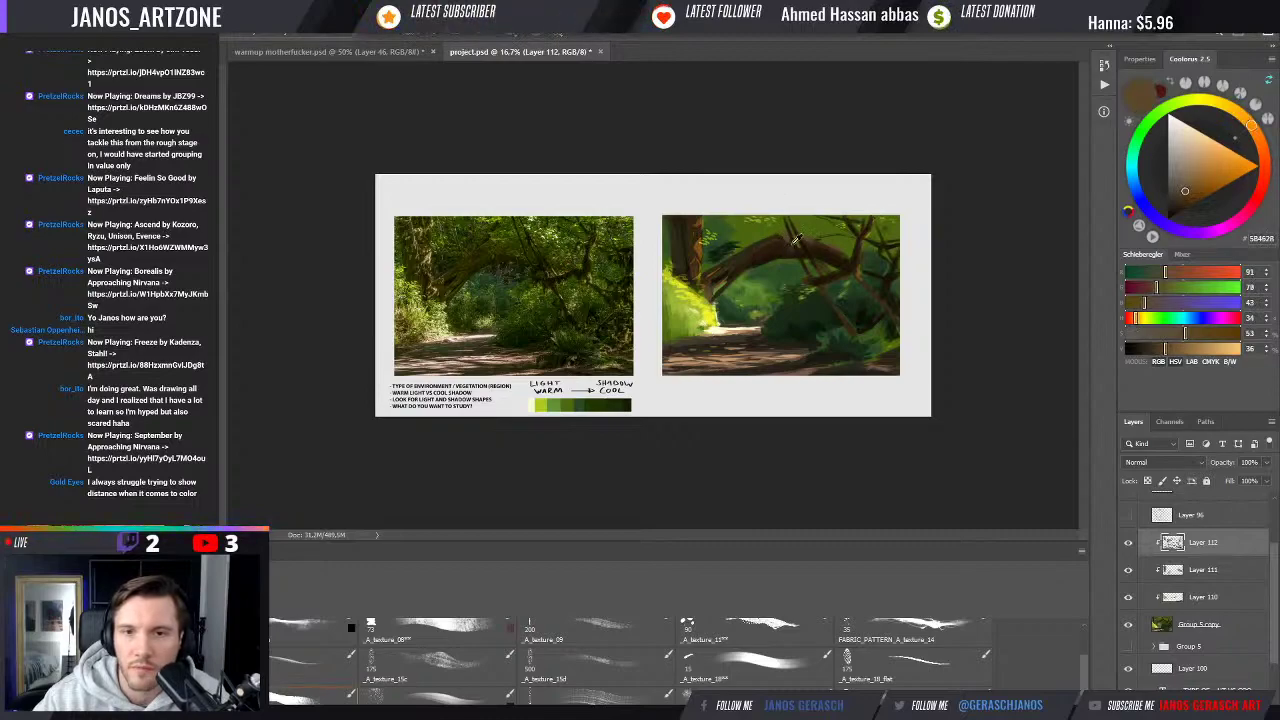
{"action": "left_click", "coordinate": [790, 244], "text": "alt"}
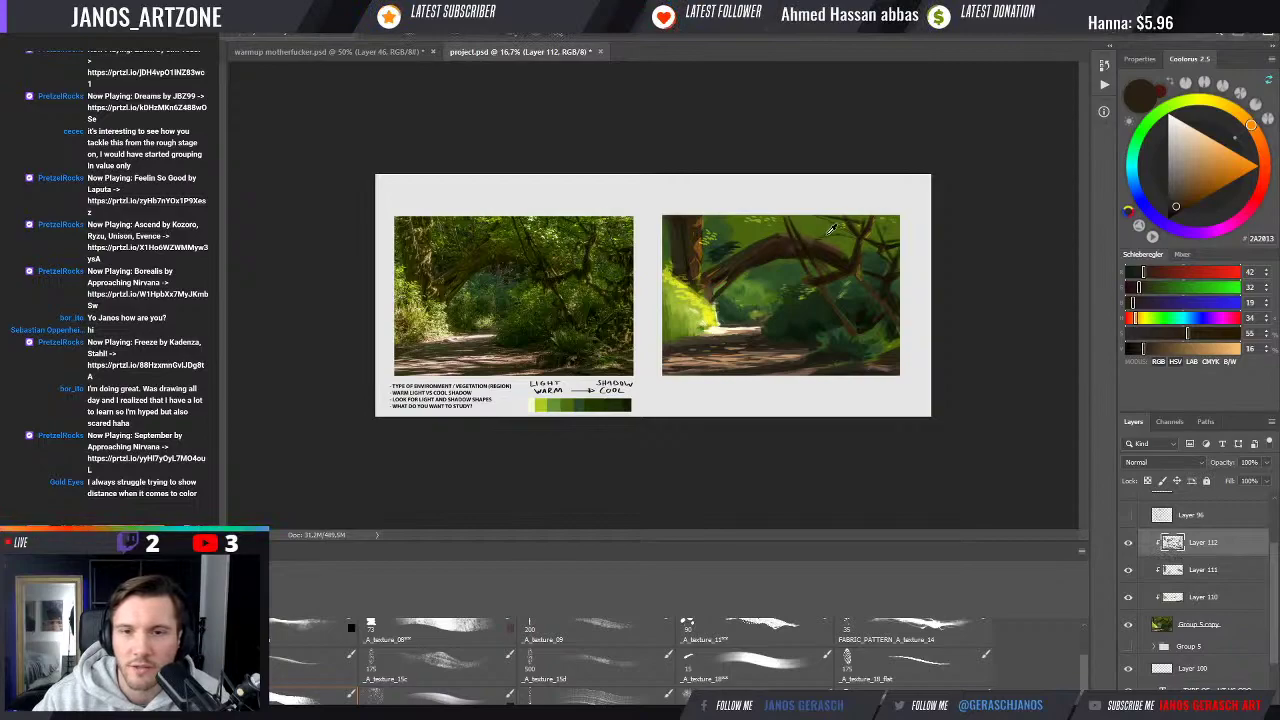
{"action": "left_click", "coordinate": [828, 230], "text": "alt"}
{"action": "left_click", "coordinate": [855, 263], "text": "alt"}
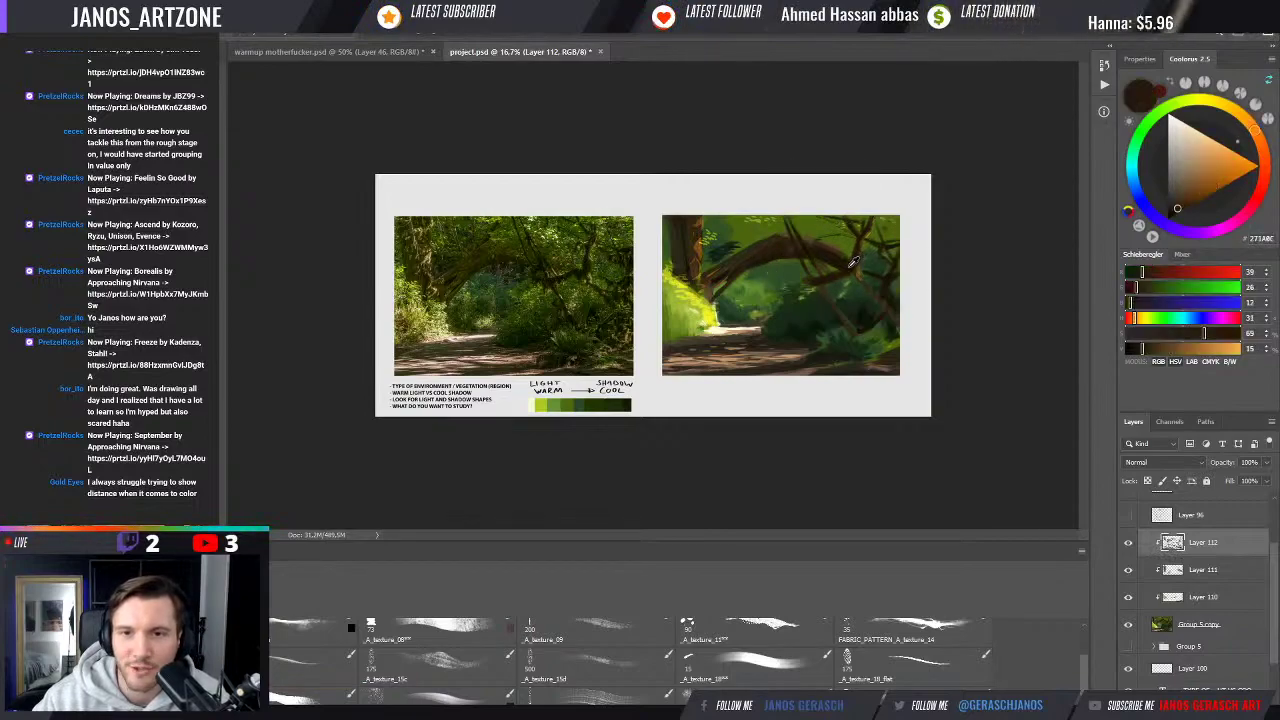
{"action": "left_click", "coordinate": [808, 262], "text": "alt"}
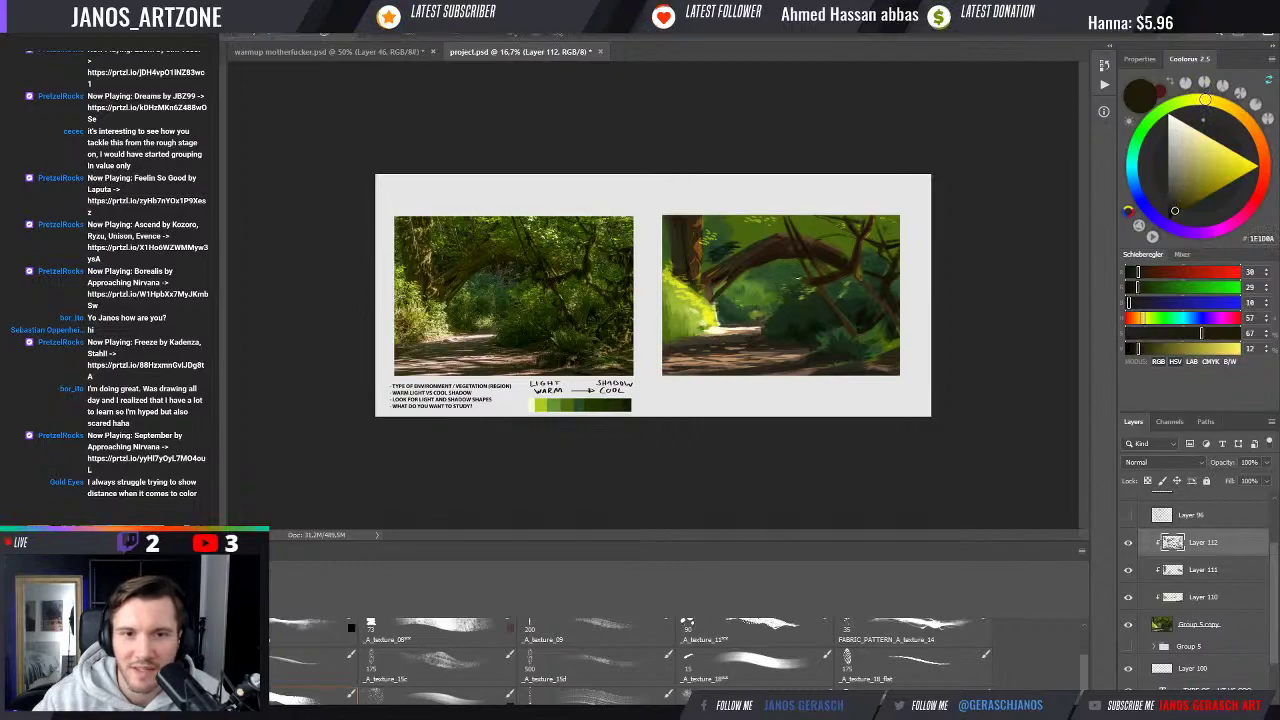
{"action": "left_click", "coordinate": [890, 274], "text": "alt"}
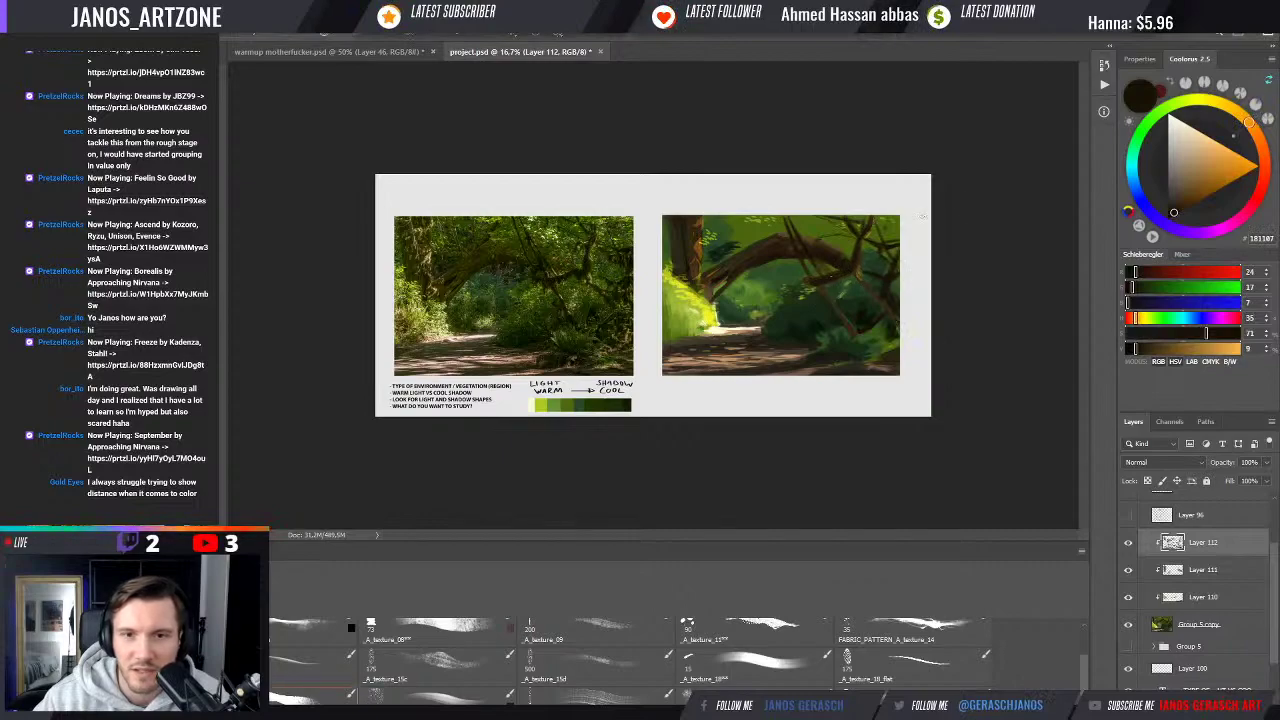
{"action": "left_click", "coordinate": [800, 263], "text": "alt"}
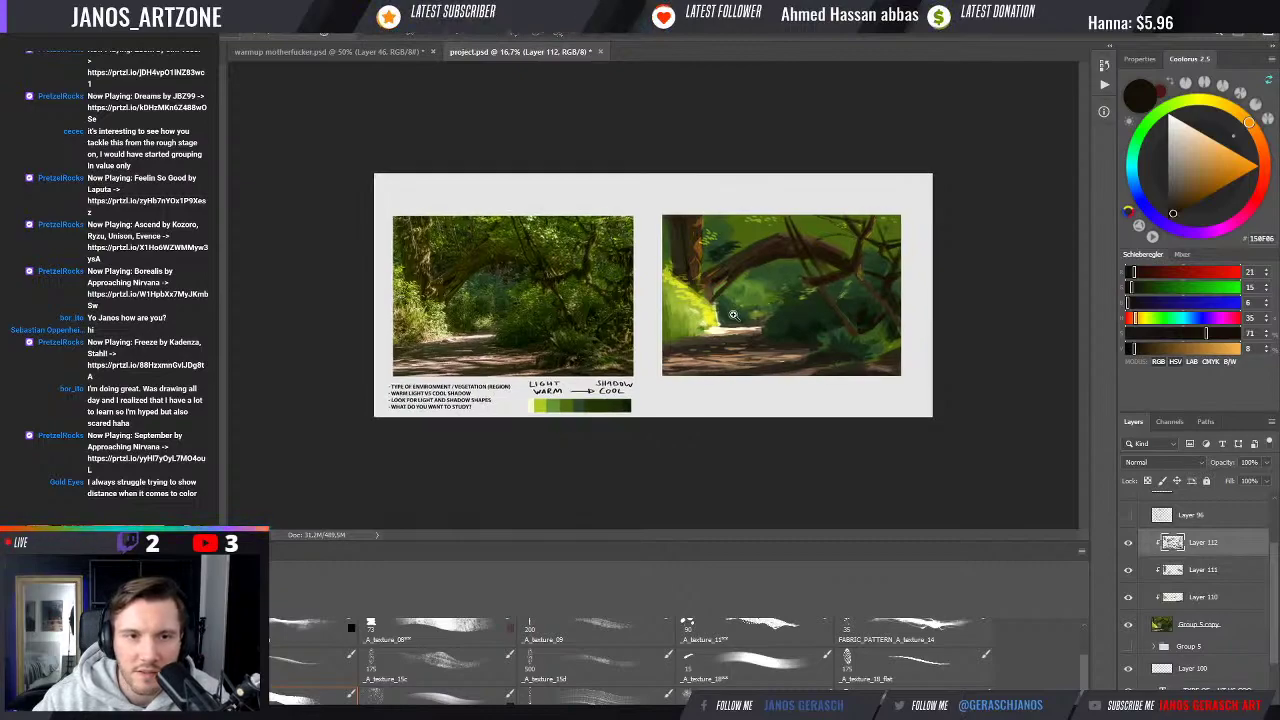
{"action": "key", "text": "ctrl+plus"}
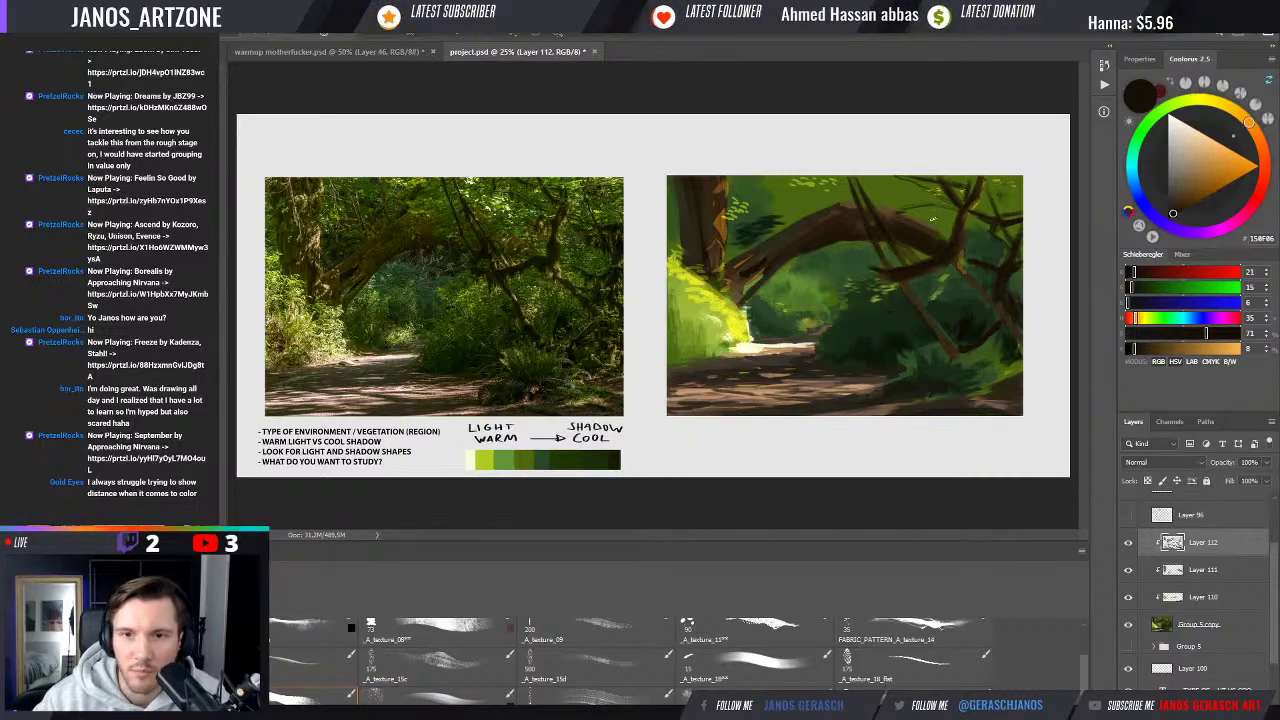
Pick a yellow-green and add a new layer clipped to Layer 112
{"action": "left_click", "coordinate": [926, 232], "text": "alt"}
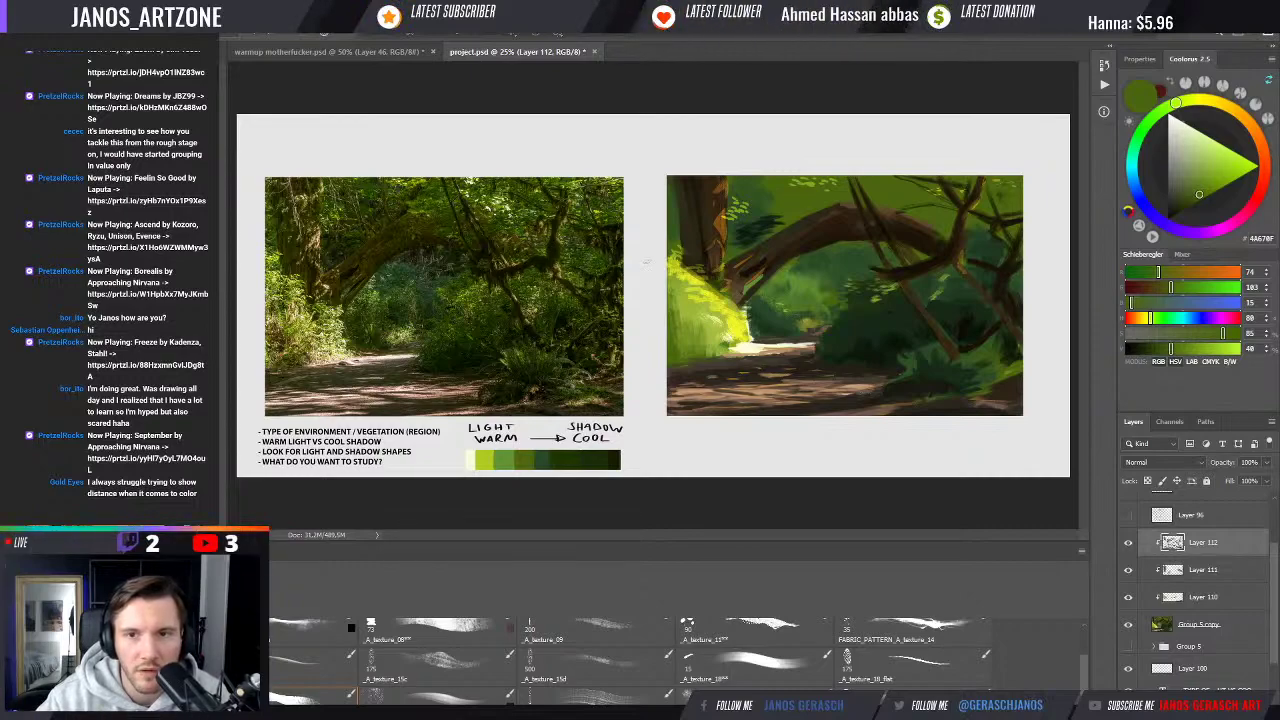
{"action": "key", "text": "ctrl+shift+alt+n"}
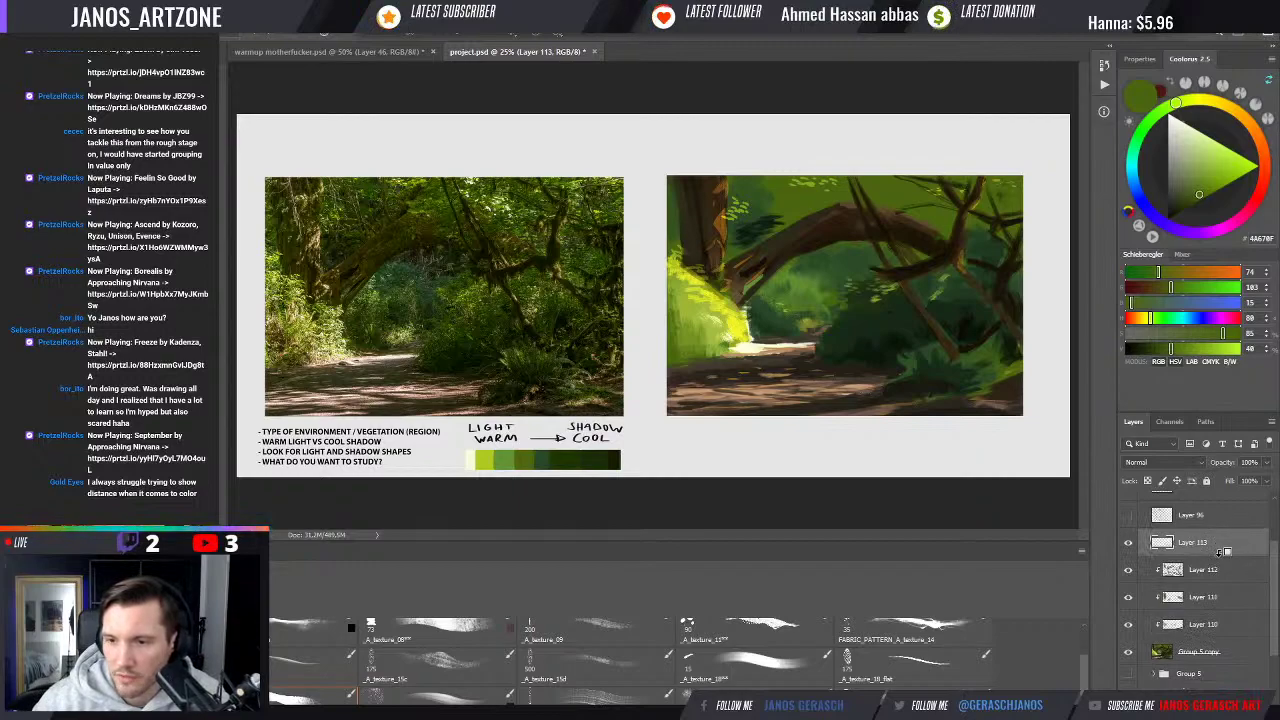
{"action": "left_click", "coordinate": [1225, 551], "text": "alt"}
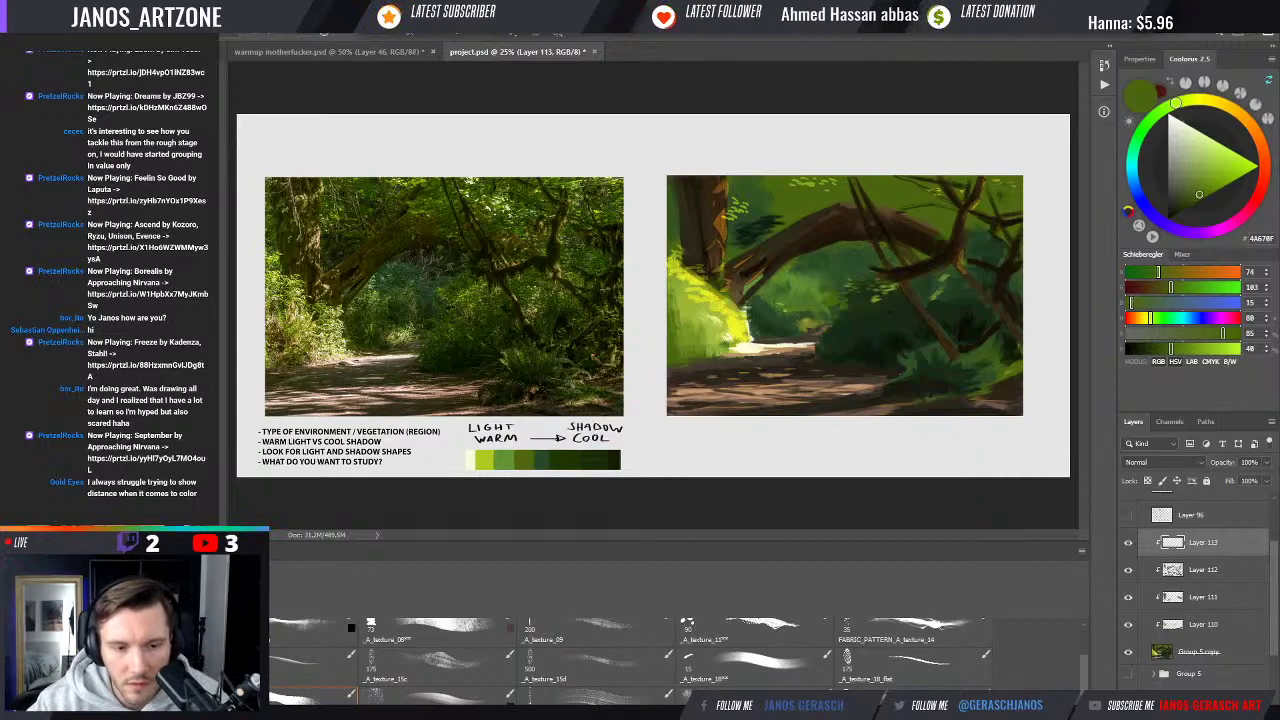
Choose the A_texture_15c textured brush and sample green from the tree branches
{"action": "key", "text": "x"}
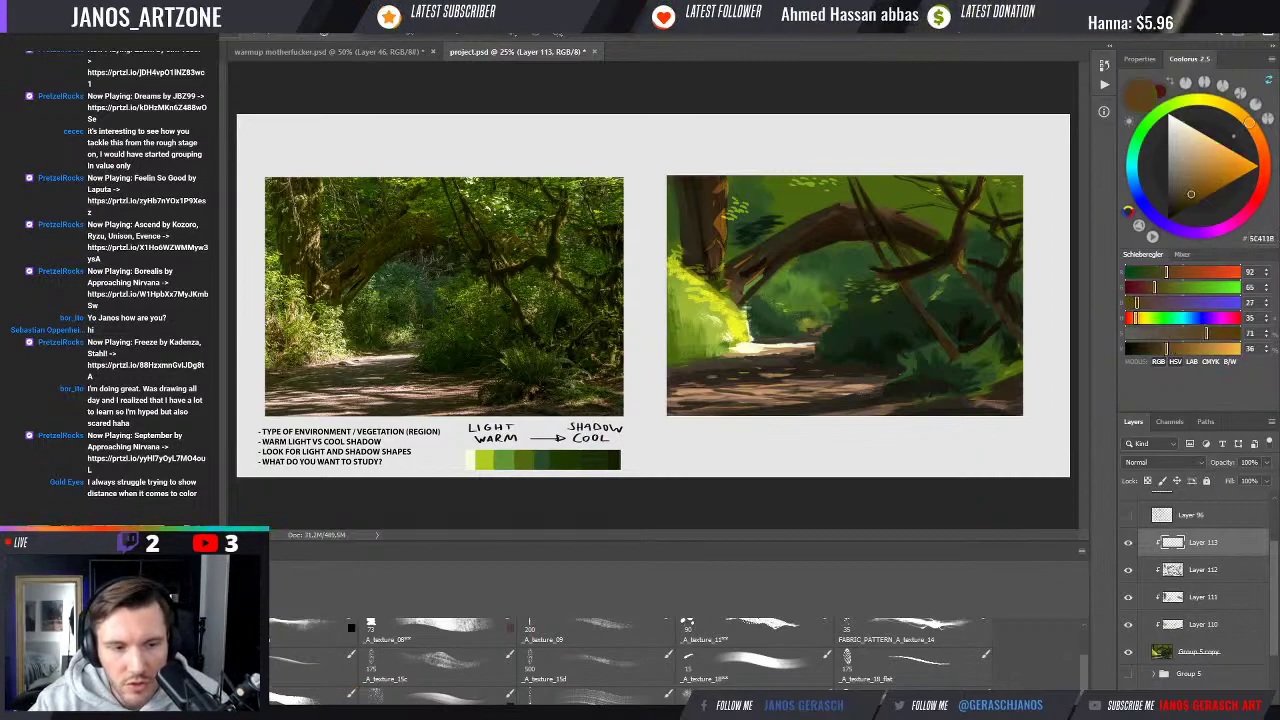
{"action": "scroll", "coordinate": [431, 673], "scroll_direction": "down", "scroll_amount": 1}
{"action": "left_click", "coordinate": [433, 655]}
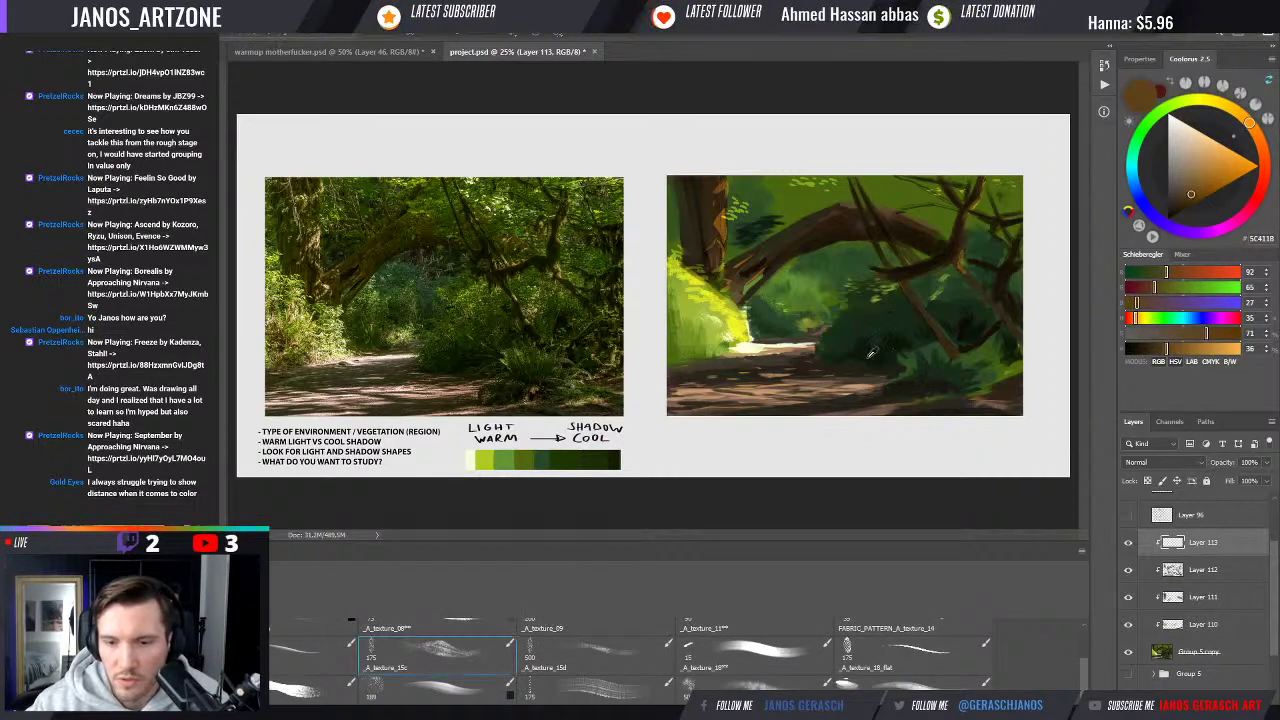
{"action": "left_click", "coordinate": [902, 200], "text": "alt"}
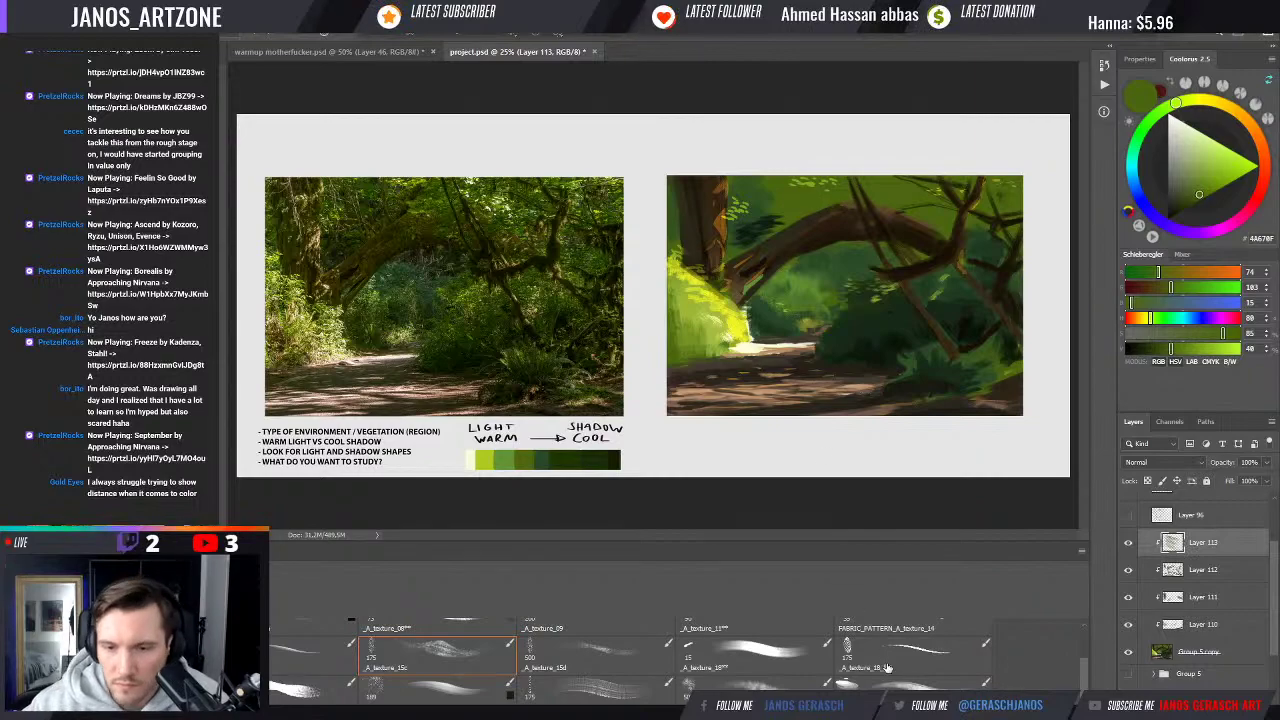
{"action": "scroll", "coordinate": [1081, 641], "scroll_direction": "up", "scroll_amount": 5}
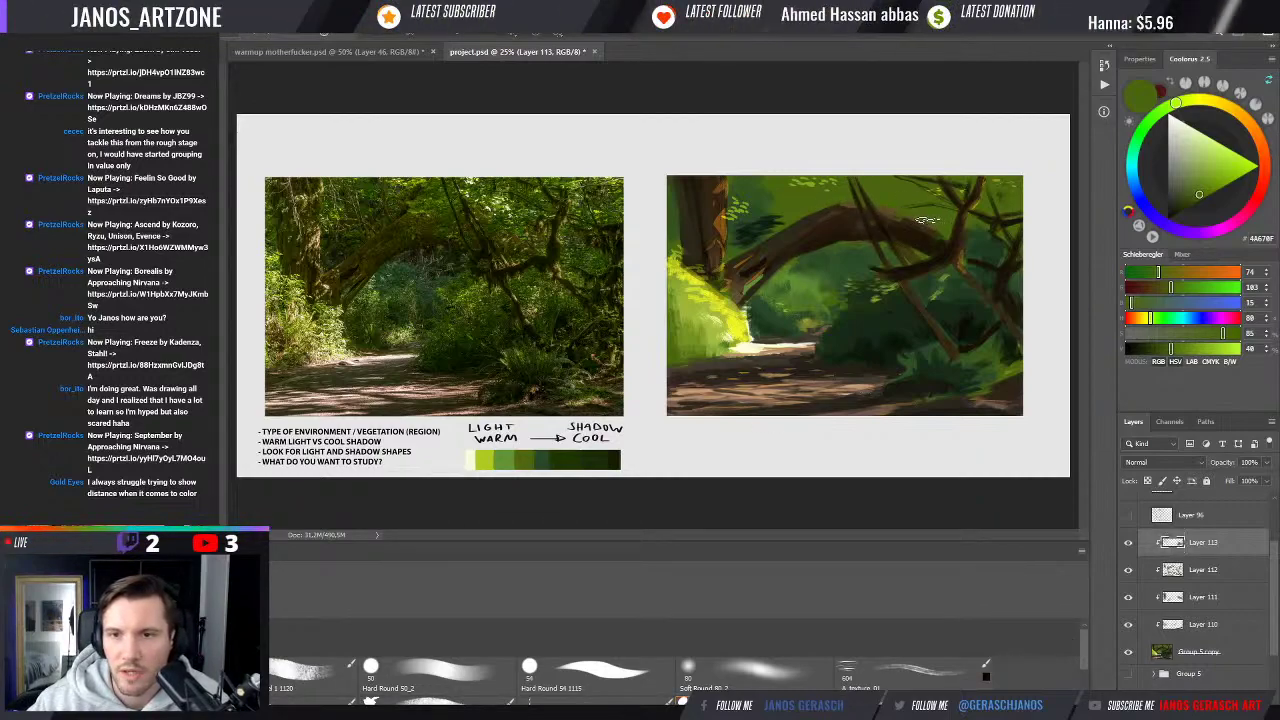
Paint a textured stroke on the branches, then try other texture brushes before choosing a round brush
{"action": "left_click_drag", "start_coordinate": [928, 220], "coordinate": [907, 247]}
{"action": "scroll", "coordinate": [1083, 658], "scroll_direction": "down", "scroll_amount": 3}
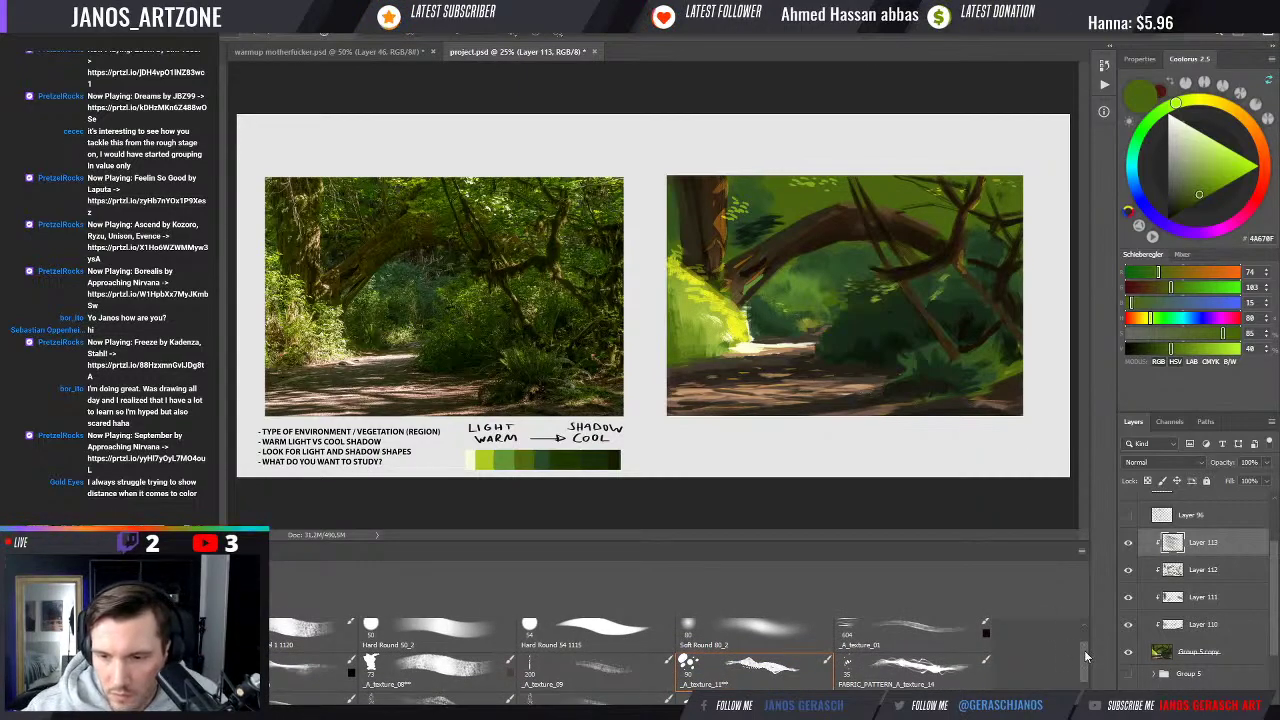
{"action": "scroll", "coordinate": [1086, 655], "scroll_direction": "down", "scroll_amount": 2}
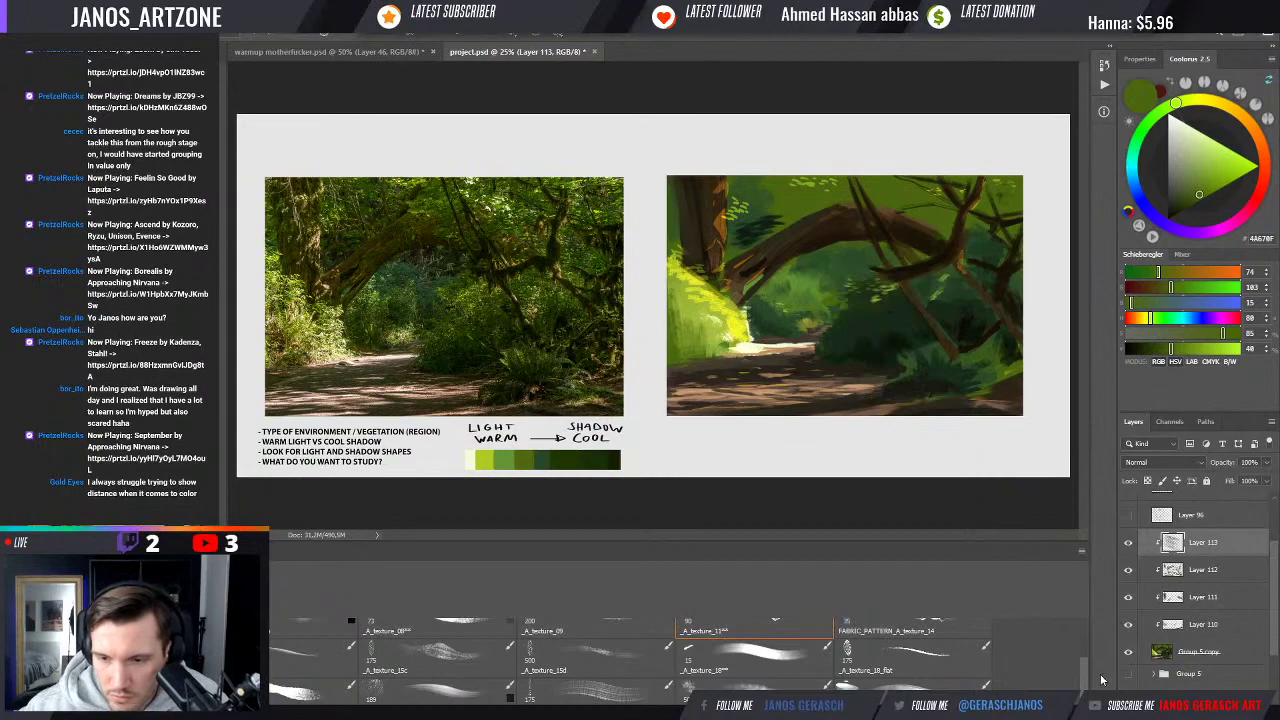
{"action": "scroll", "coordinate": [1088, 678], "scroll_direction": "down", "scroll_amount": 5}
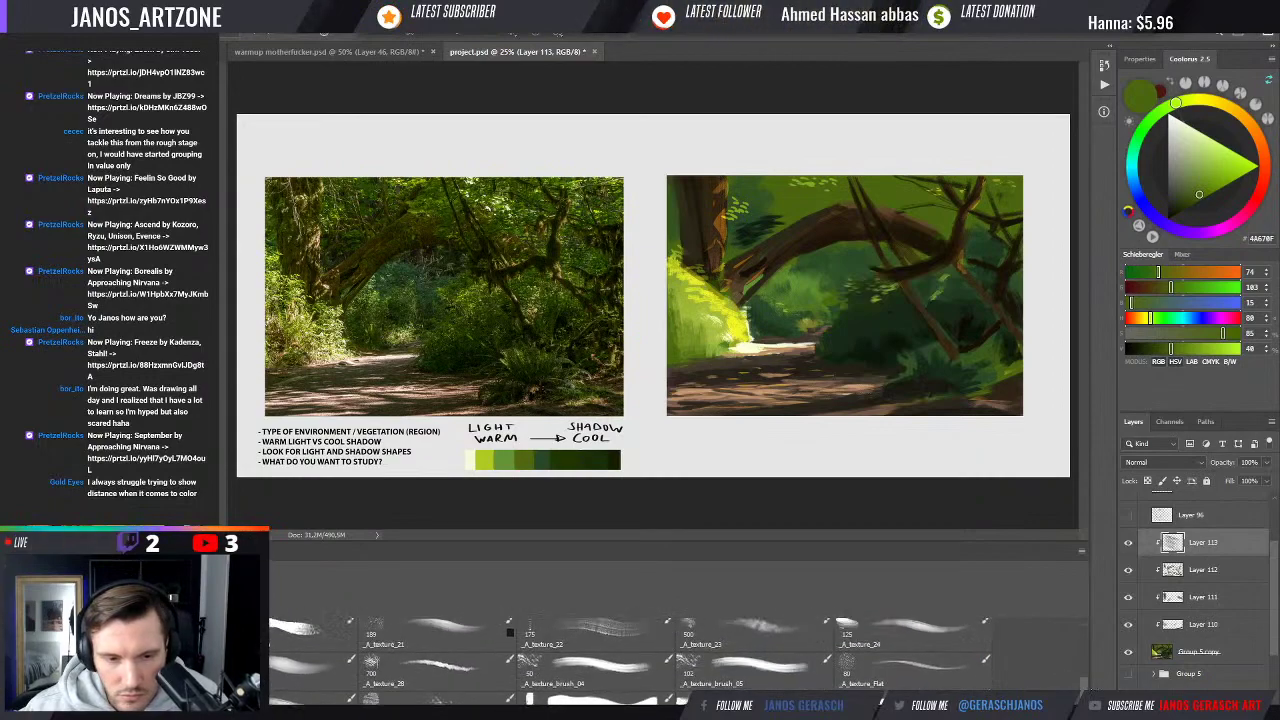
{"action": "scroll", "coordinate": [1090, 682], "scroll_direction": "up", "scroll_amount": 3}
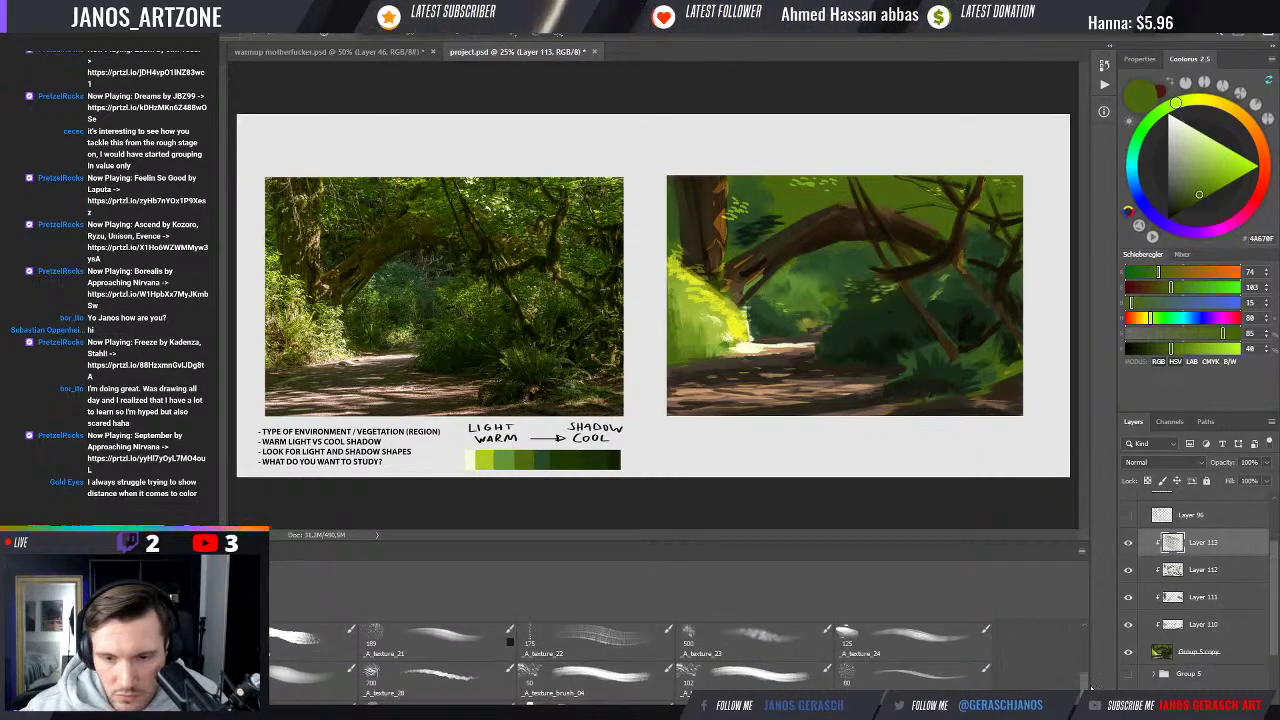
{"action": "scroll", "coordinate": [1090, 682], "scroll_direction": "down", "scroll_amount": 2}
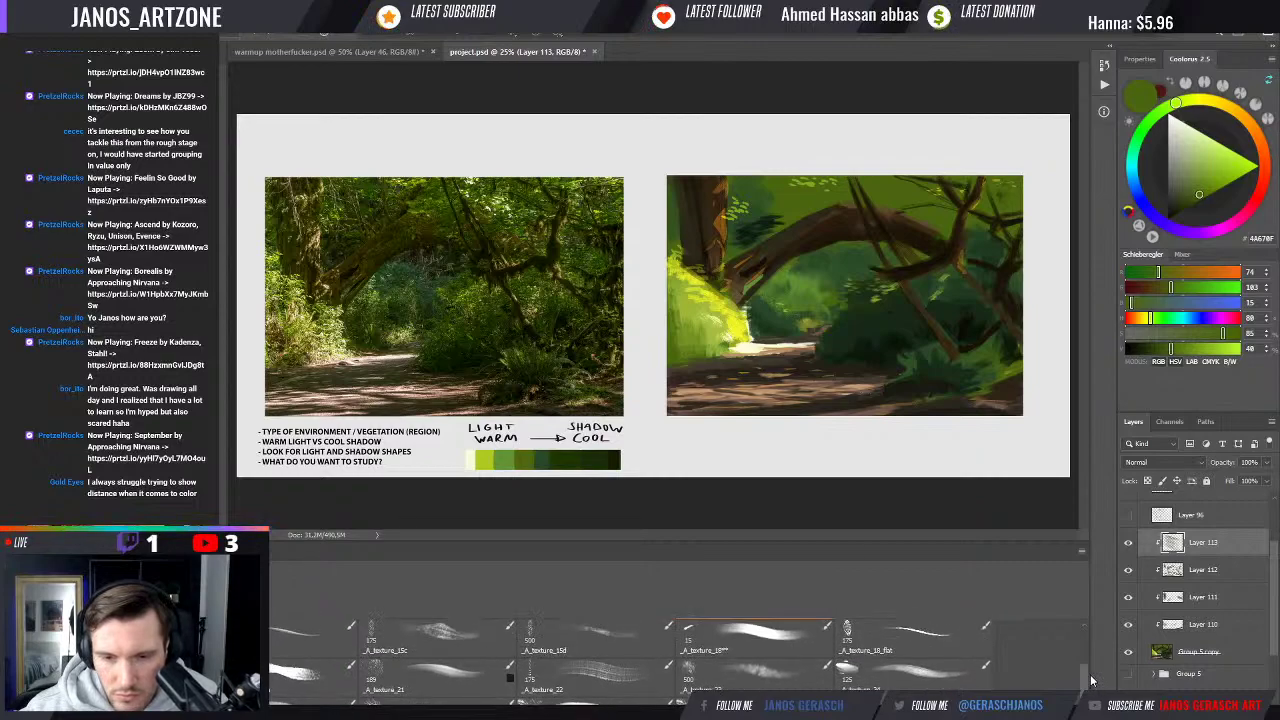
{"action": "left_click", "coordinate": [912, 660]}
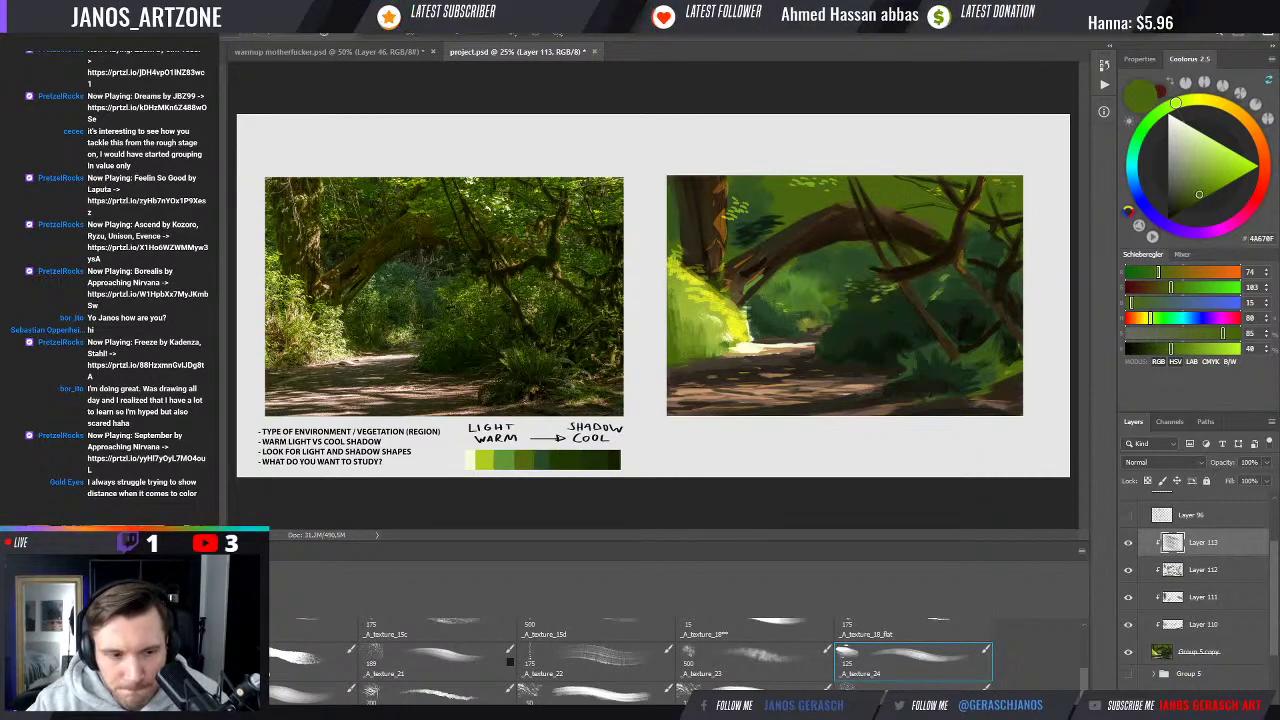
{"action": "left_click", "coordinate": [310, 660]}
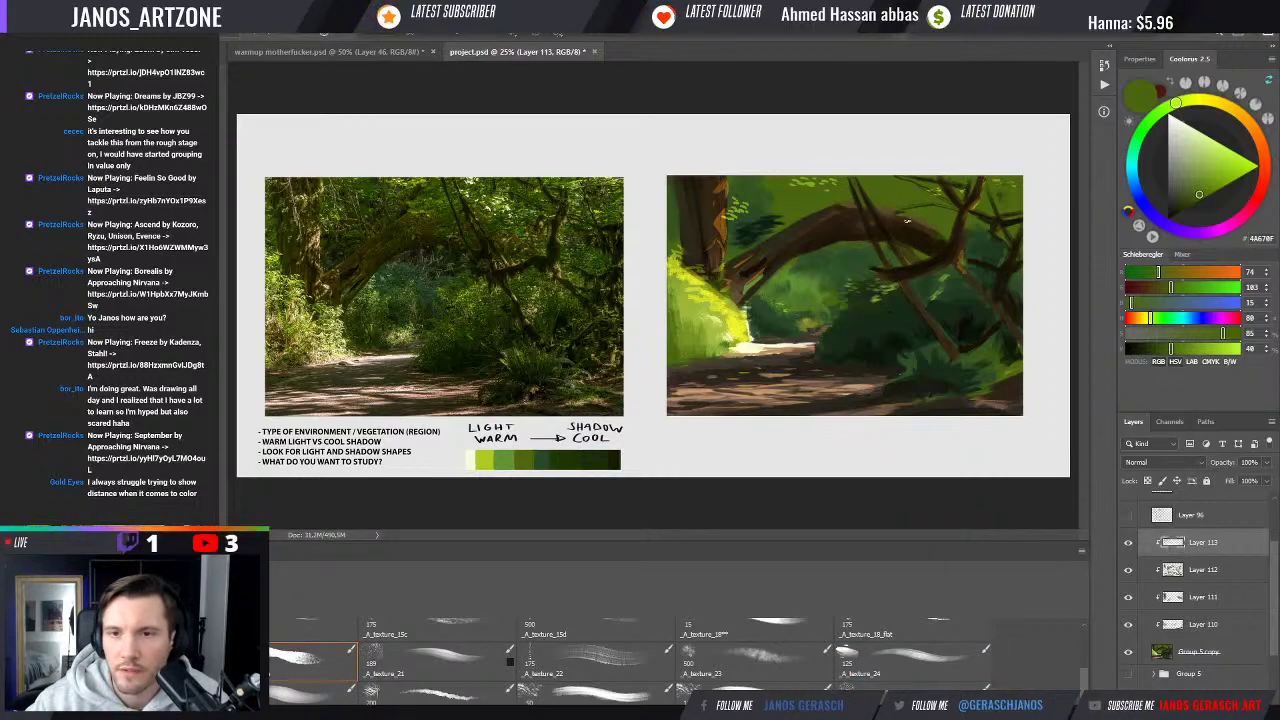
{"action": "left_click", "coordinate": [931, 219], "text": "alt"}
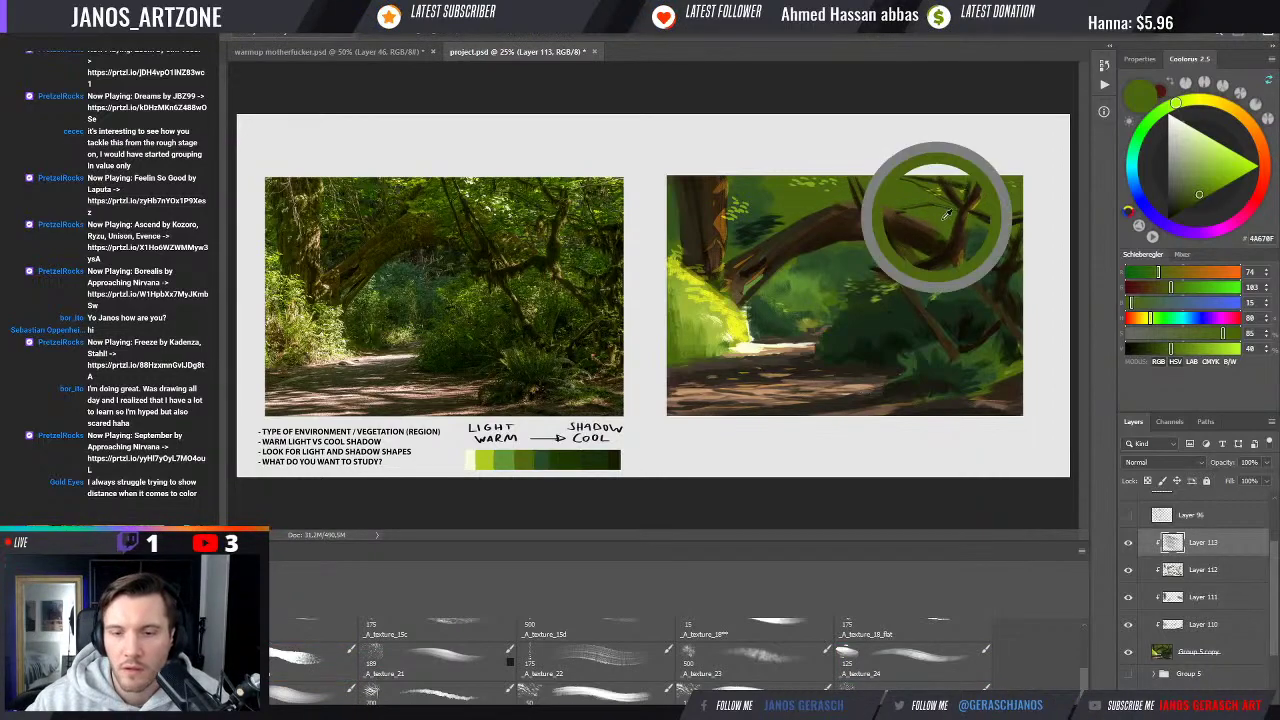
{"action": "left_click_drag", "start_coordinate": [1080, 668], "coordinate": [1080, 630]}
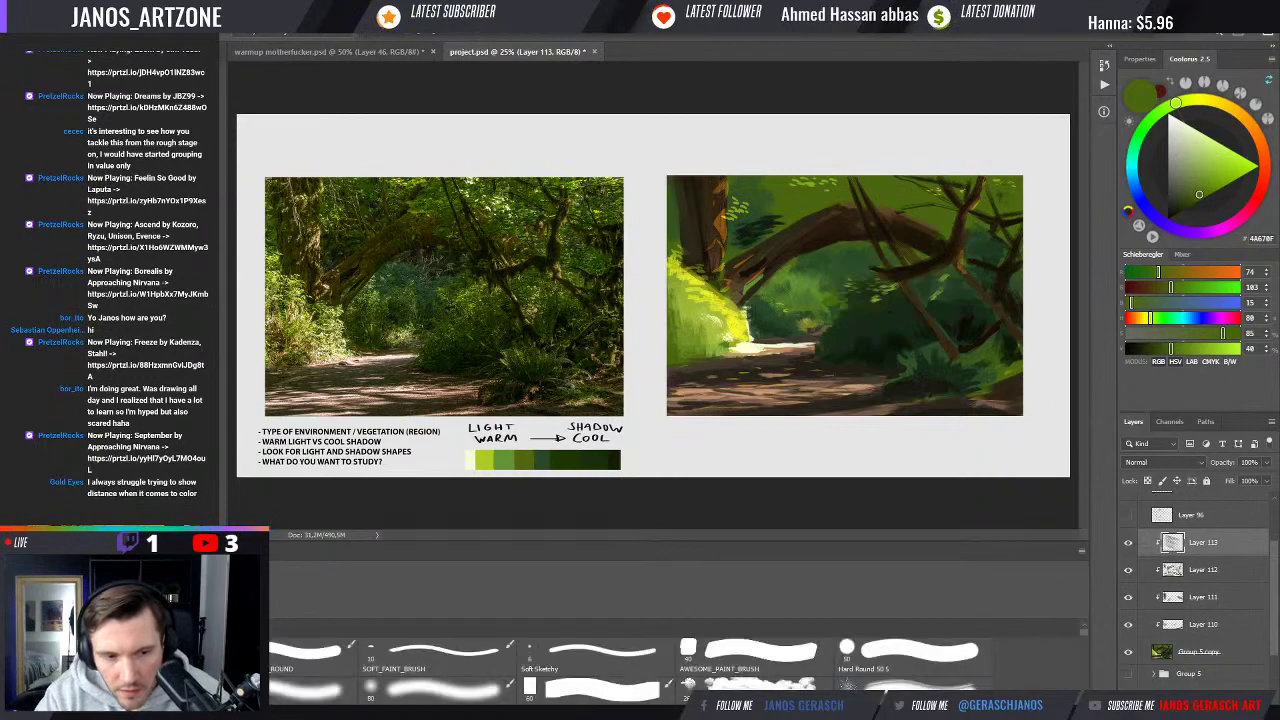
{"action": "left_click", "coordinate": [750, 685]}
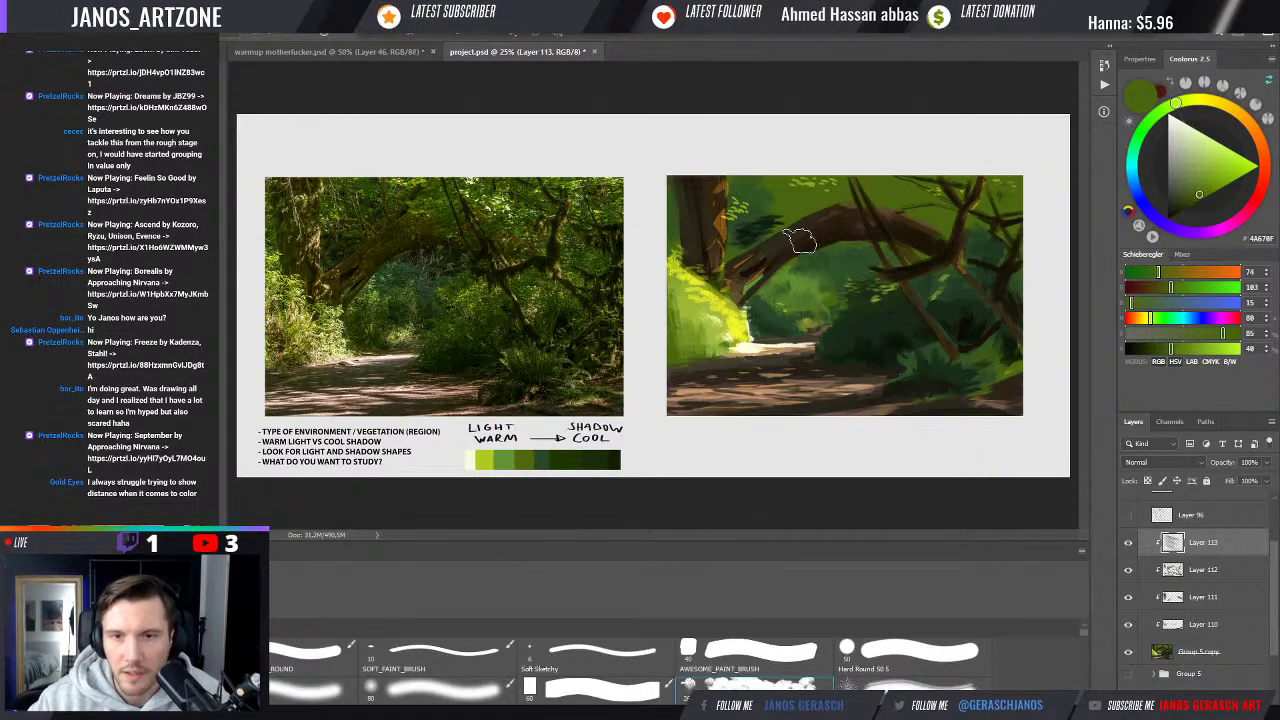
Dab darkened and mid greens onto the upper branches, resampling deep, light and yellow-greens
{"action": "mouse_move", "coordinate": [829, 206]}
{"action": "left_mouse_down"}
{"action": "mouse_move", "coordinate": [851, 214]}
{"action": "mouse_move", "coordinate": [837, 206]}
{"action": "left_mouse_up"}
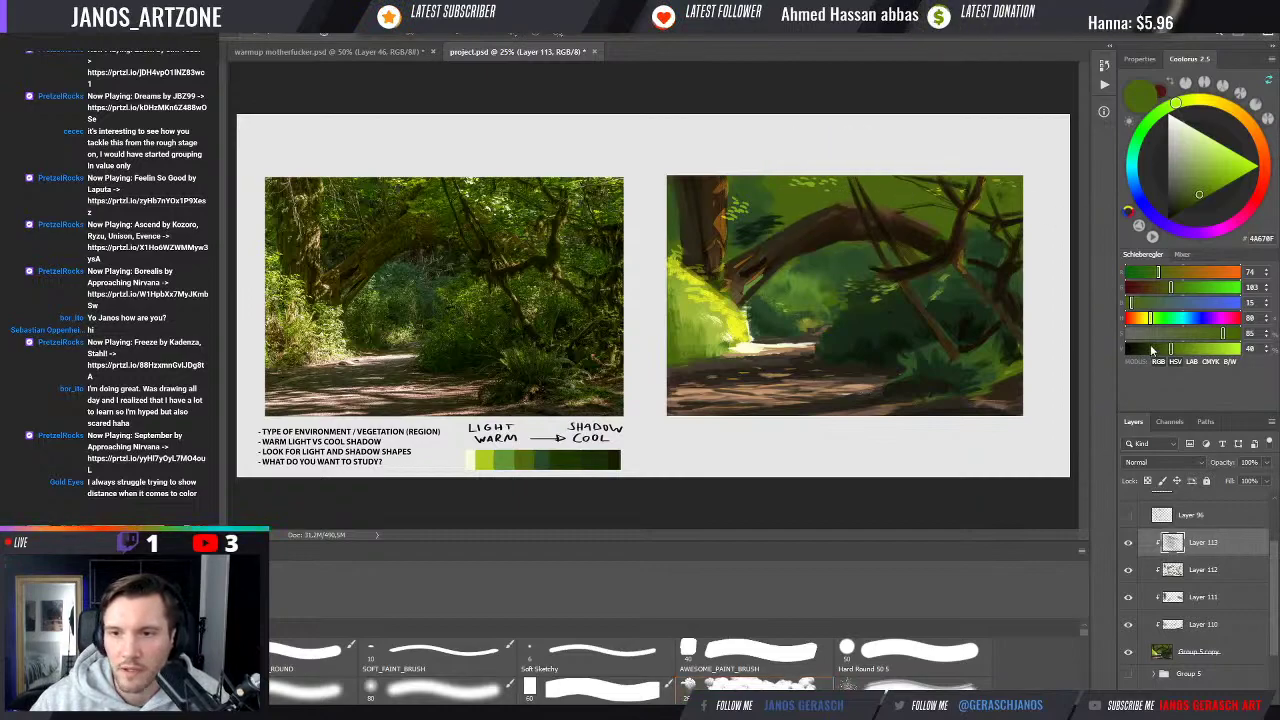
{"action": "mouse_move", "coordinate": [1222, 334]}
{"action": "left_mouse_down"}
{"action": "mouse_move", "coordinate": [1188, 334]}
{"action": "mouse_move", "coordinate": [1205, 334]}
{"action": "left_mouse_up"}
{"action": "left_click", "coordinate": [1131, 304]}
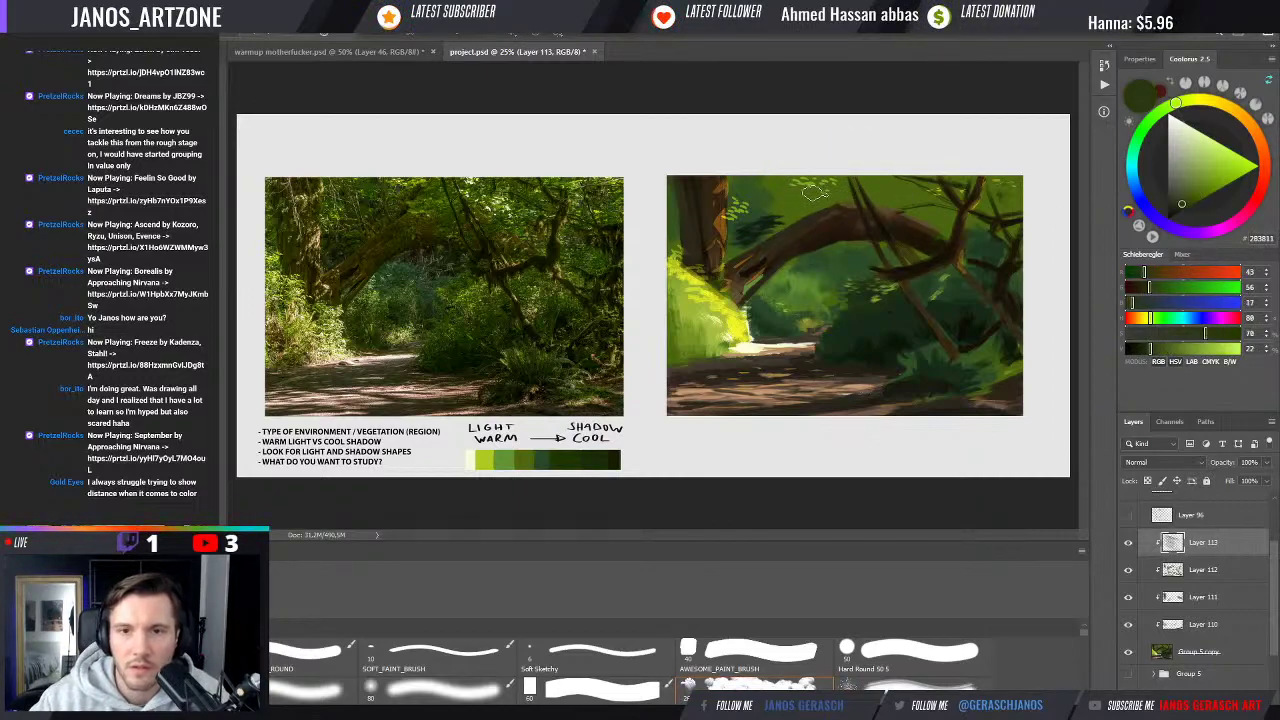
{"action": "left_click_drag", "start_coordinate": [822, 193], "coordinate": [822, 201]}
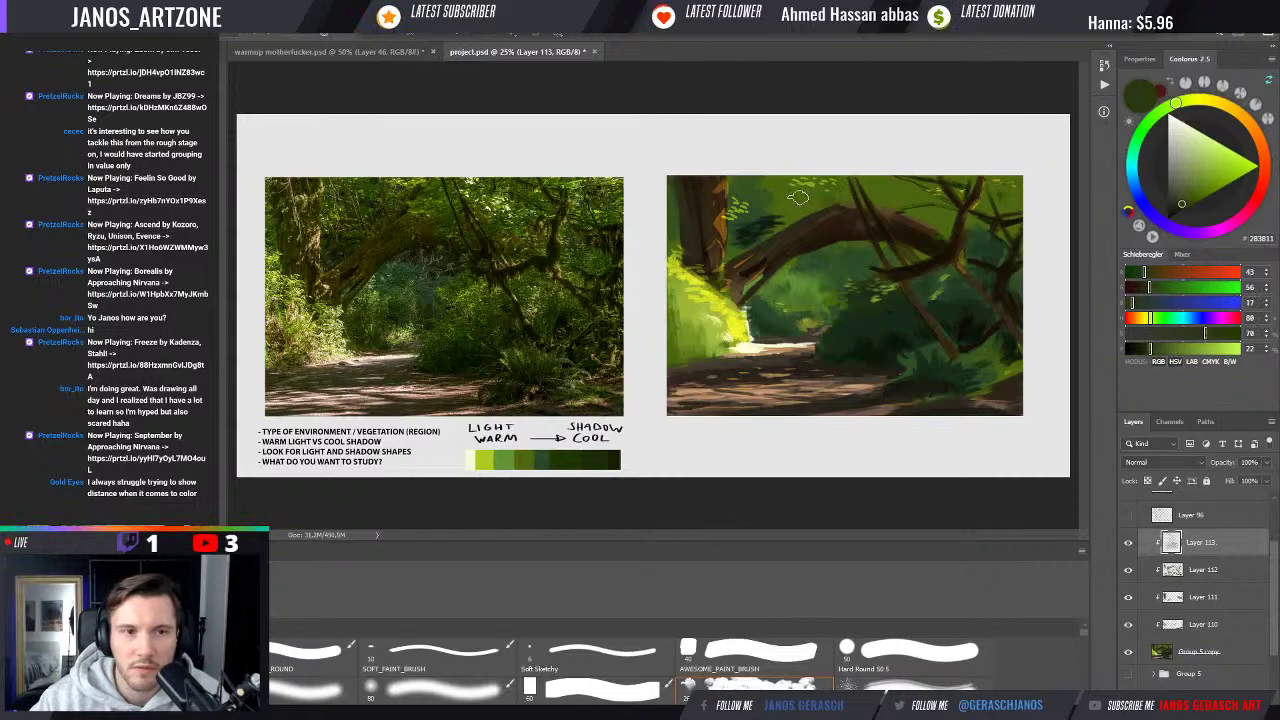
{"action": "left_click", "coordinate": [787, 204], "text": "alt"}
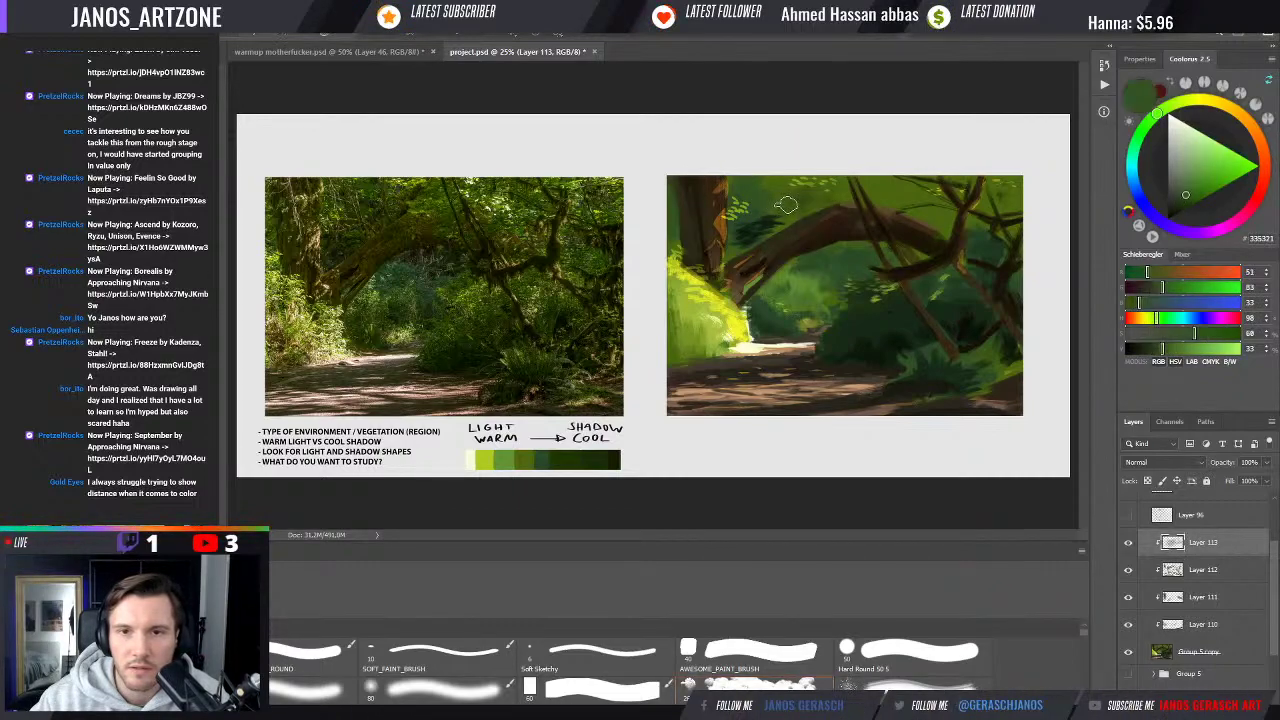
{"action": "left_click_drag", "start_coordinate": [778, 186], "coordinate": [790, 181]}
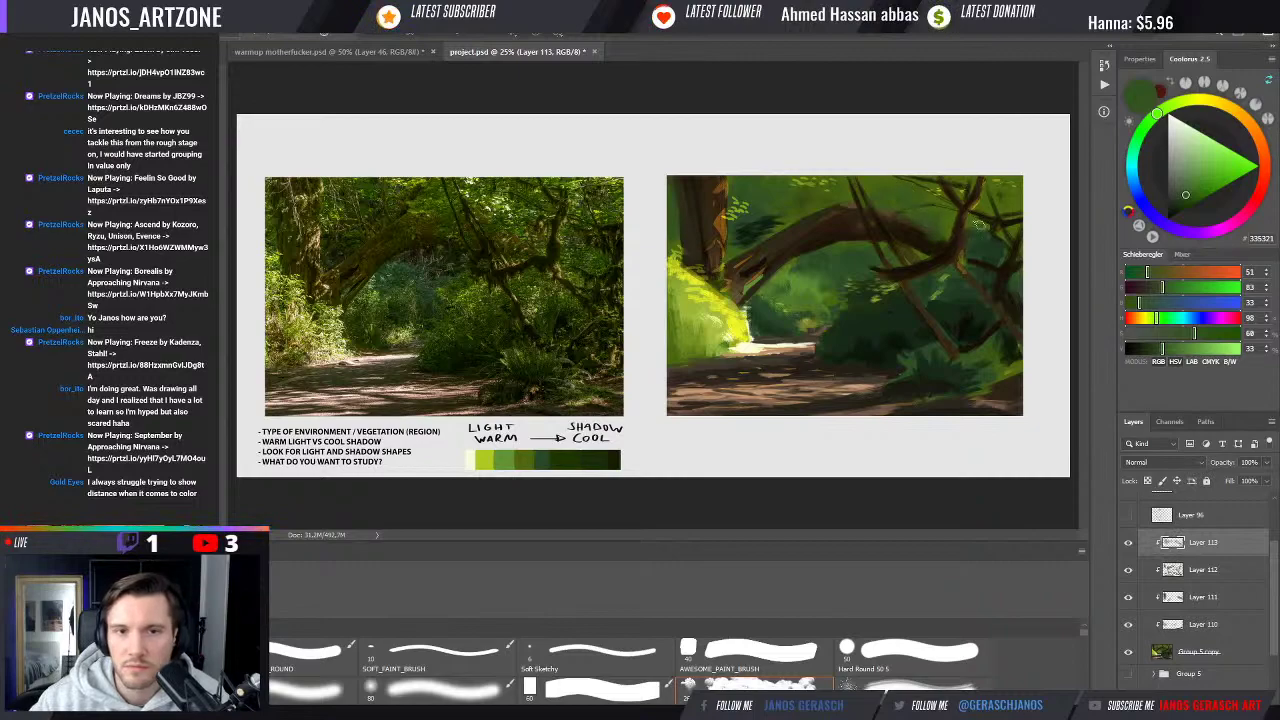
{"action": "left_click", "coordinate": [927, 220], "text": "alt"}
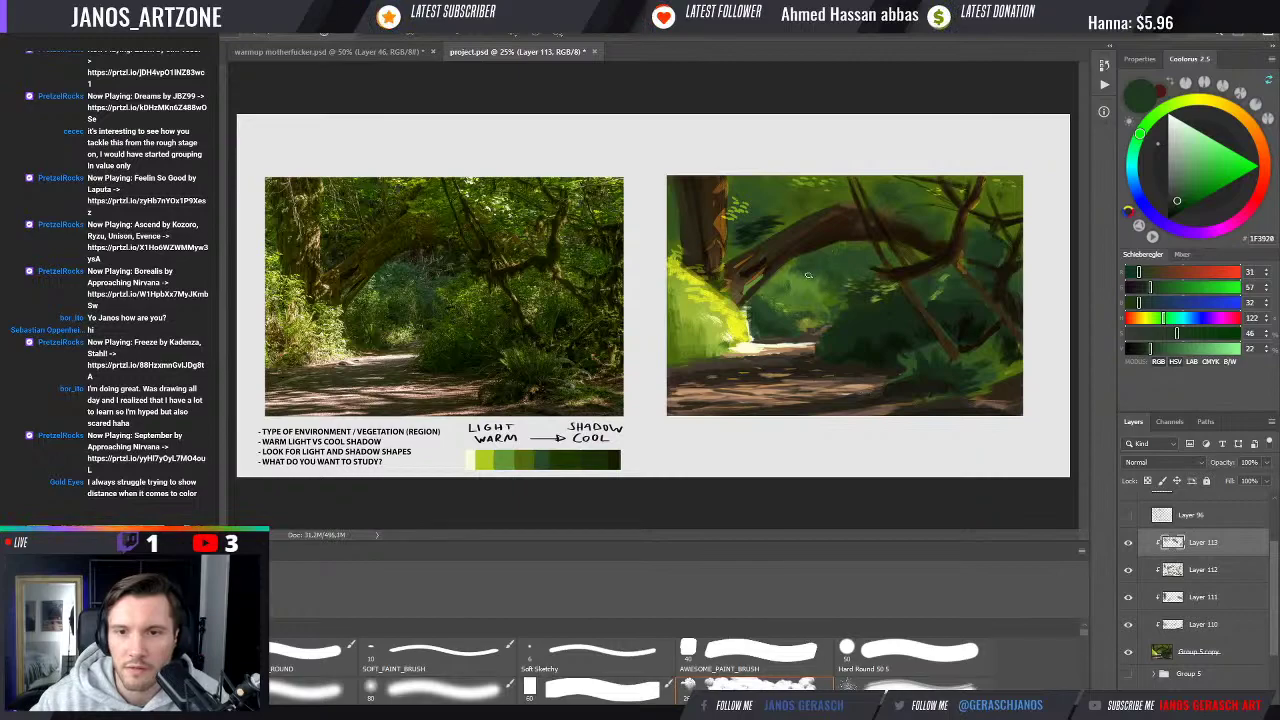
{"action": "left_click", "coordinate": [851, 268], "text": "alt"}
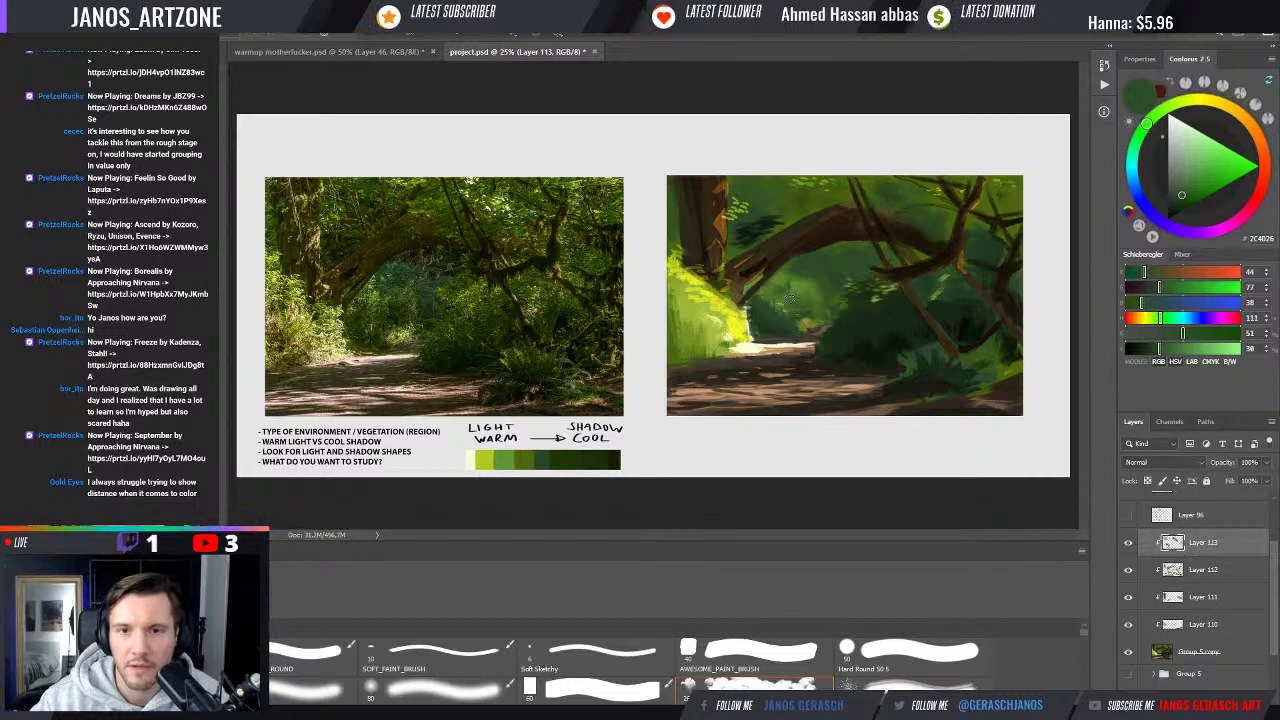
{"action": "left_click", "coordinate": [765, 265], "text": "alt"}
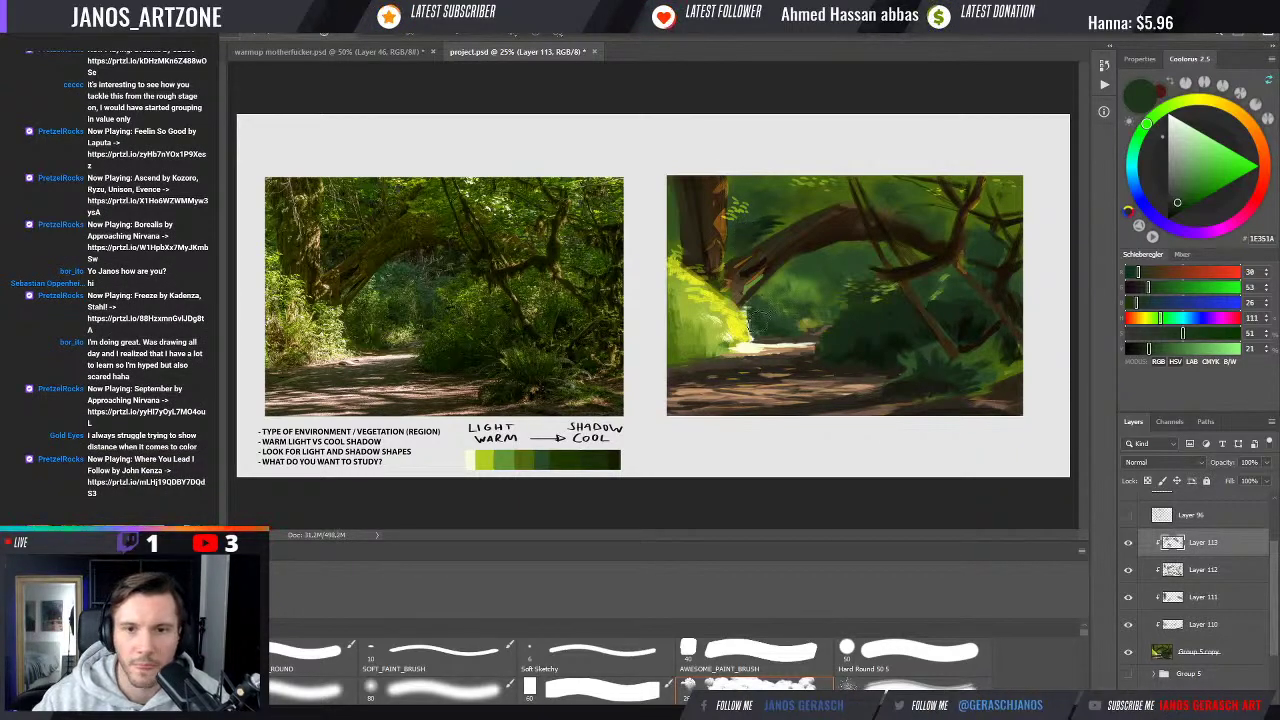
{"action": "left_click", "coordinate": [684, 338], "text": "alt"}
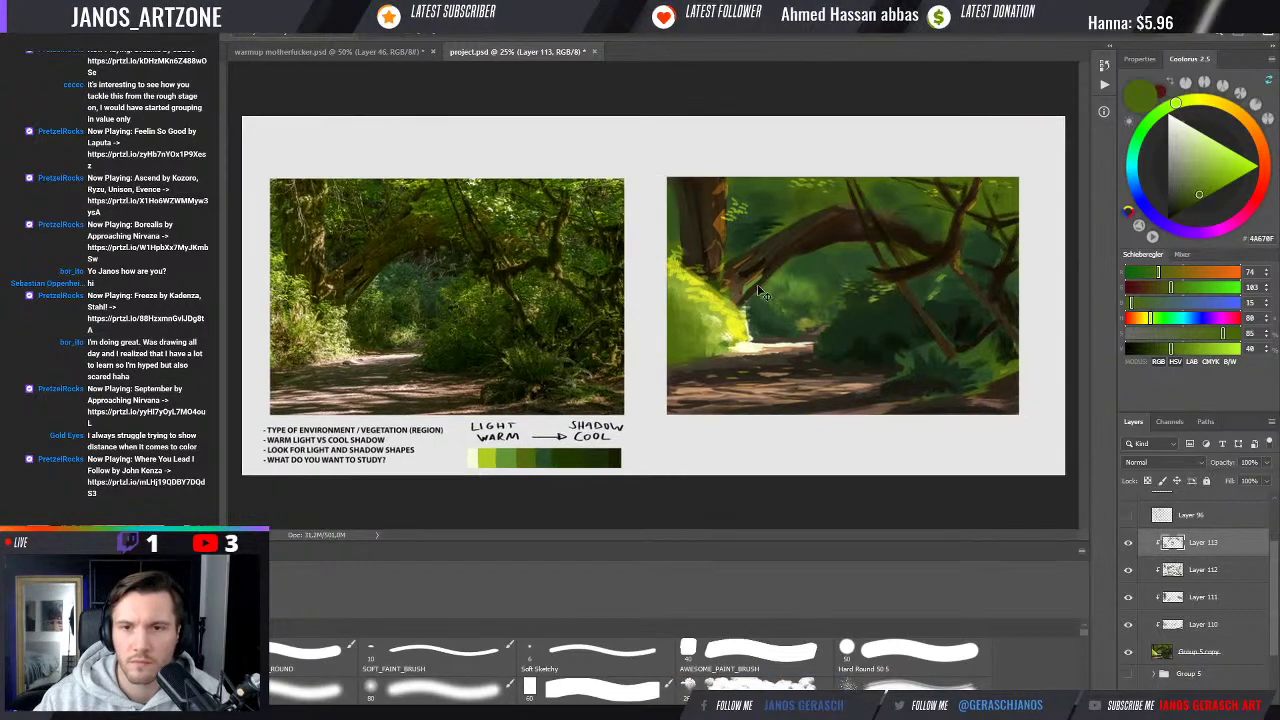
{"action": "key", "text": "ctrl+minus"}
Toggle Layer 113 on and off in colour and grayscale proof, leaving it visible and returning to colour
{"action": "left_click", "coordinate": [1129, 543]}
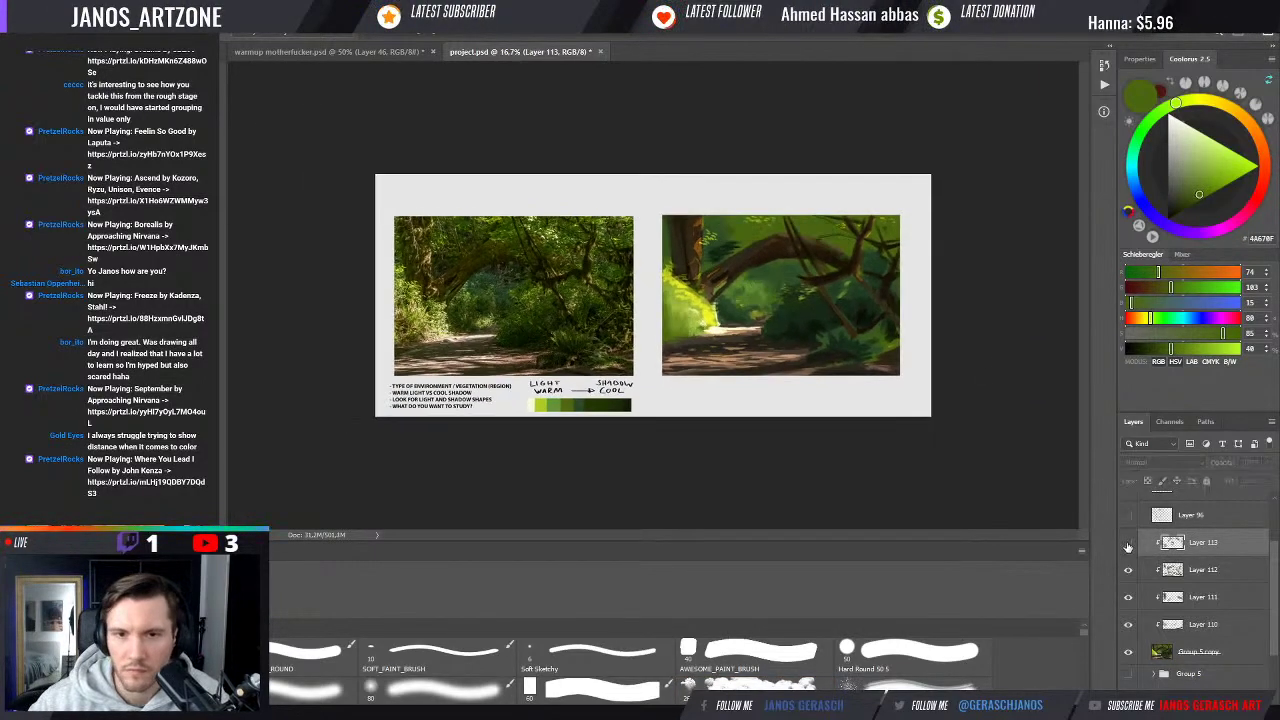
{"action": "left_click", "coordinate": [1129, 543]}
{"action": "left_click", "coordinate": [1129, 543]}
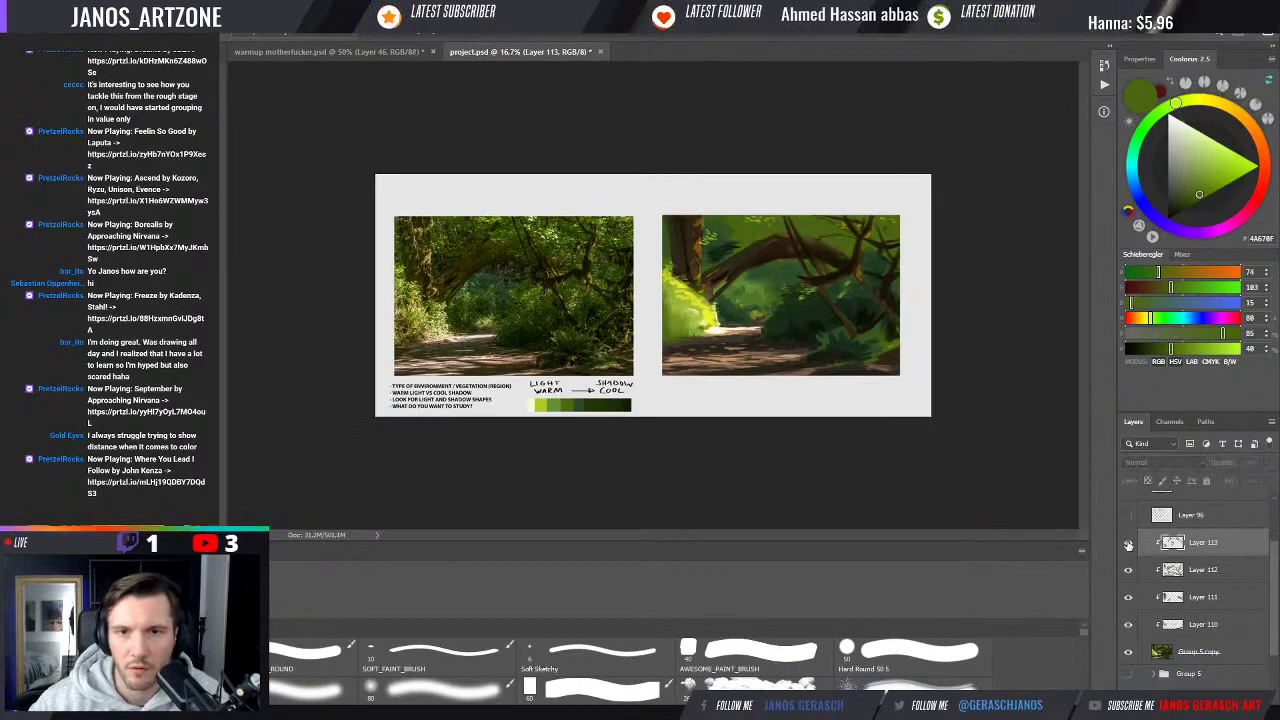
{"action": "left_click", "coordinate": [1129, 543]}
{"action": "key", "text": "ctrl+y"}
{"action": "left_click", "coordinate": [1129, 543]}
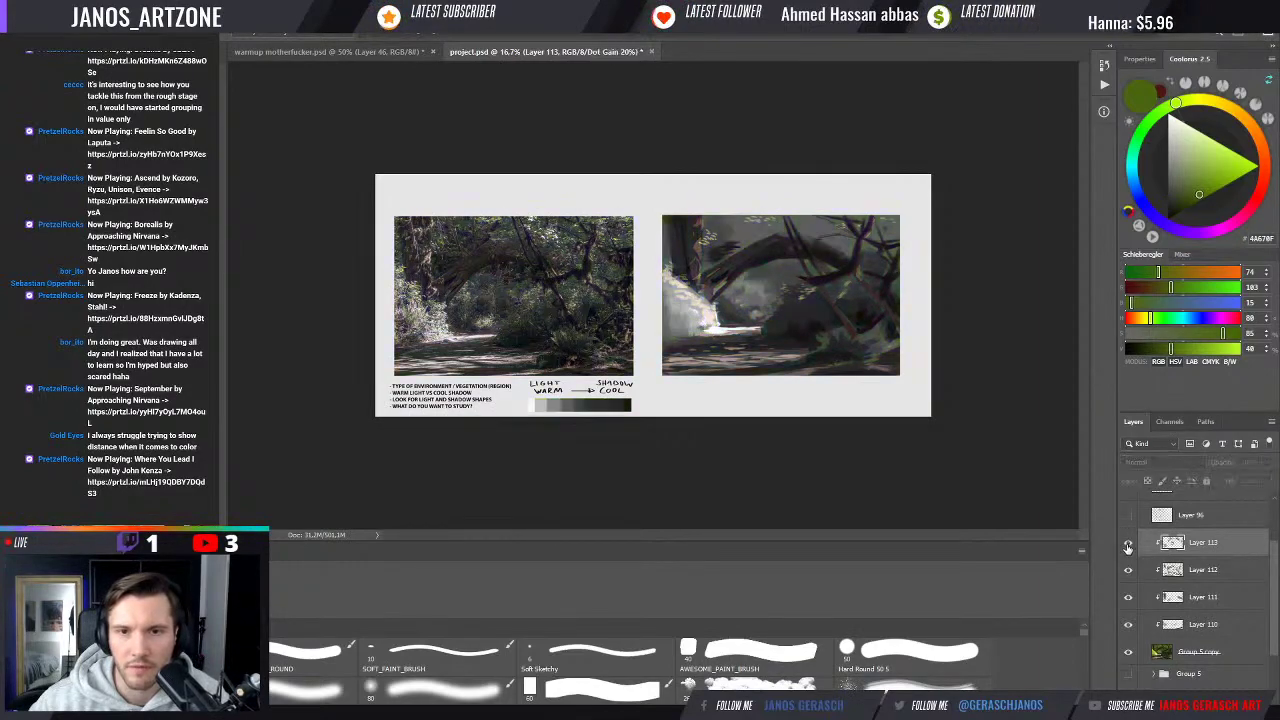
{"action": "left_click", "coordinate": [1129, 543]}
{"action": "left_click", "coordinate": [1129, 543]}
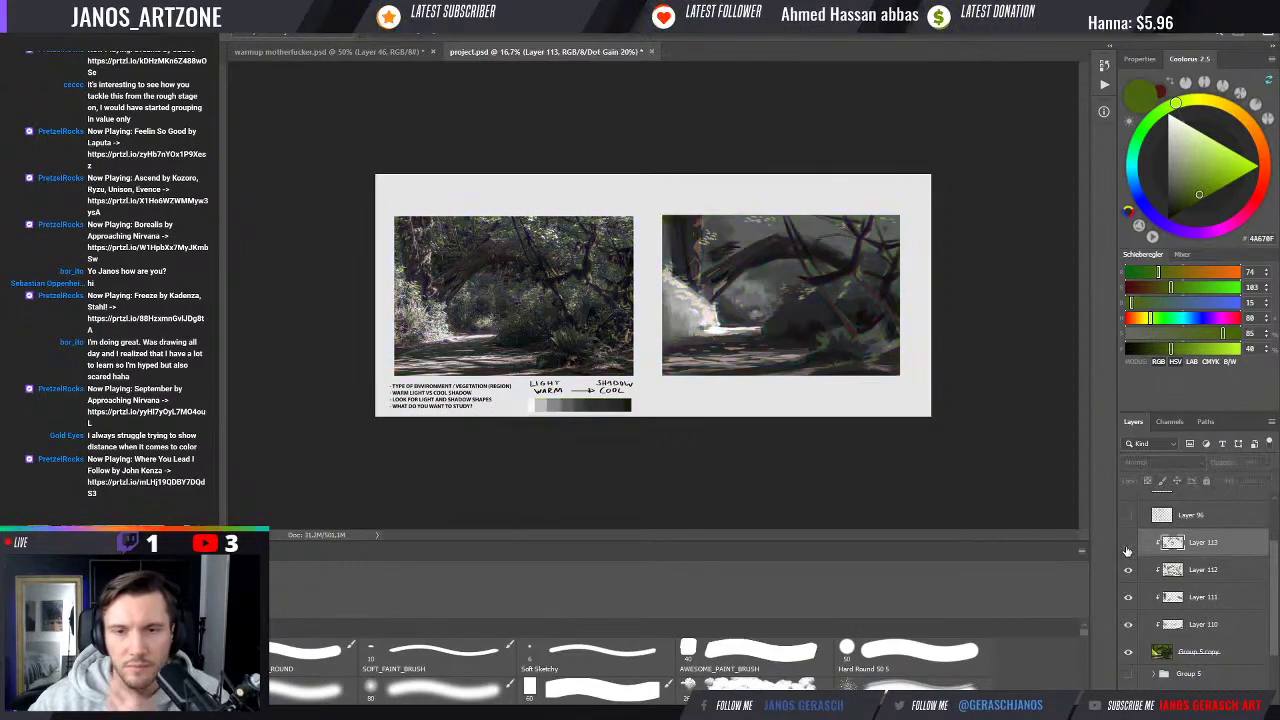
{"action": "left_click", "coordinate": [1128, 543]}
{"action": "left_click", "coordinate": [1128, 543]}
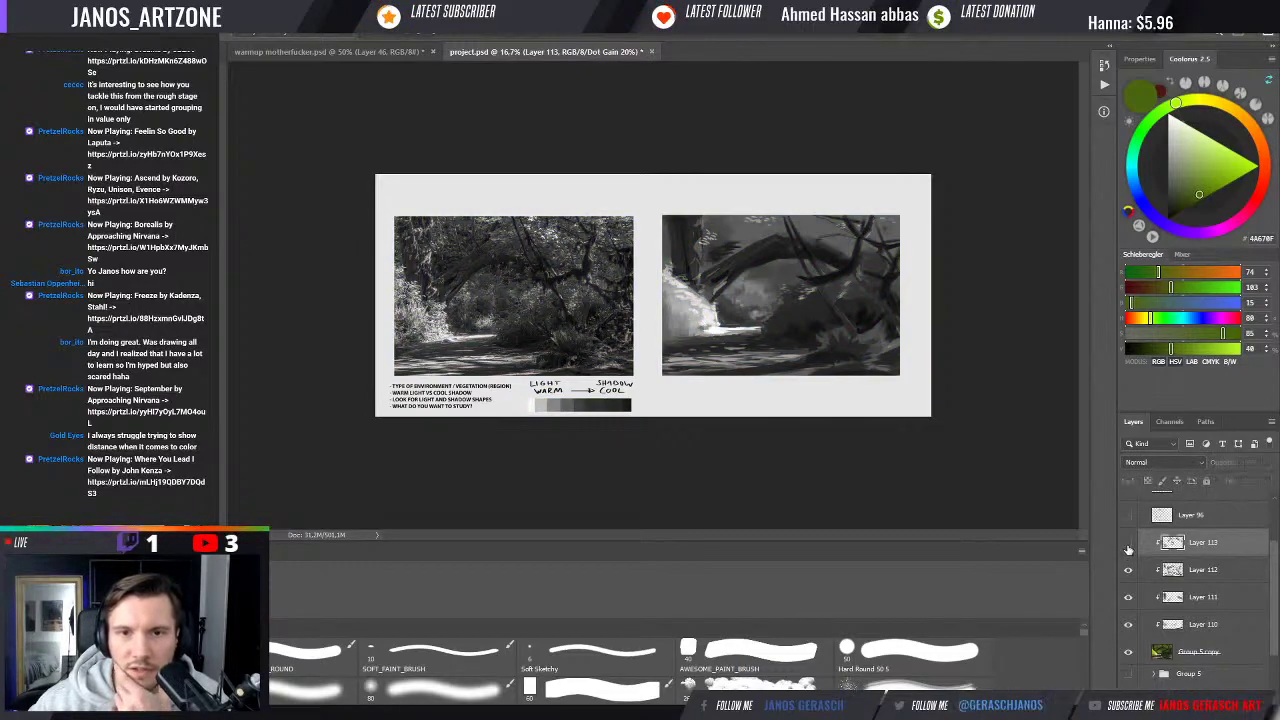
{"action": "left_click", "coordinate": [1128, 543]}
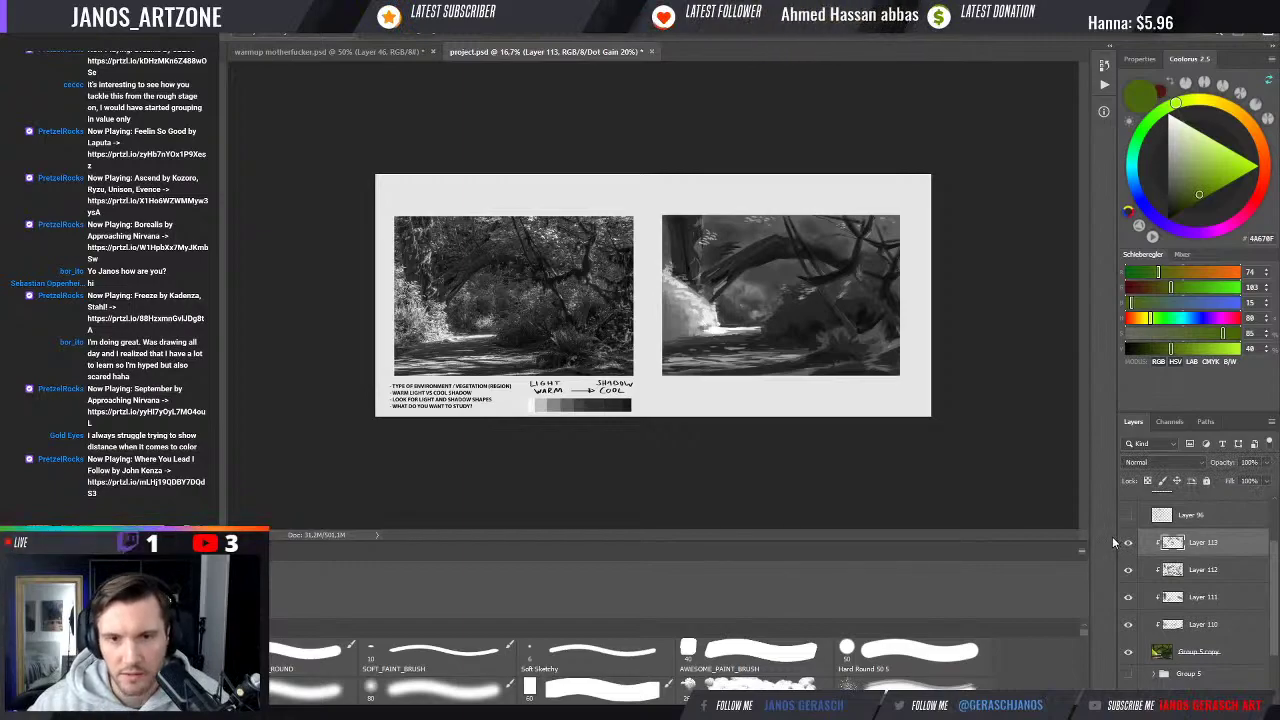
{"action": "key", "text": "ctrl+y"}
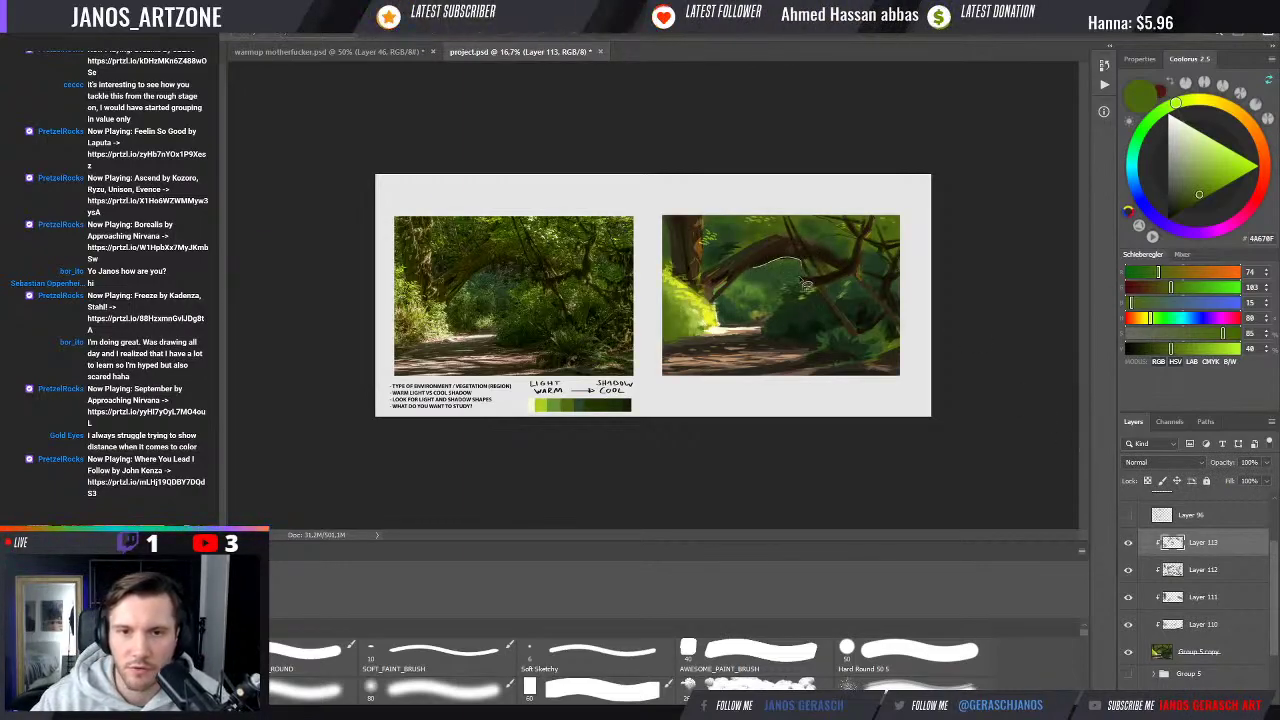
Lasso-fill a shape along the arching branch with the dark colour, then add Layer 114
{"action": "left_click_drag", "start_coordinate": [806, 284], "coordinate": [790, 283]}
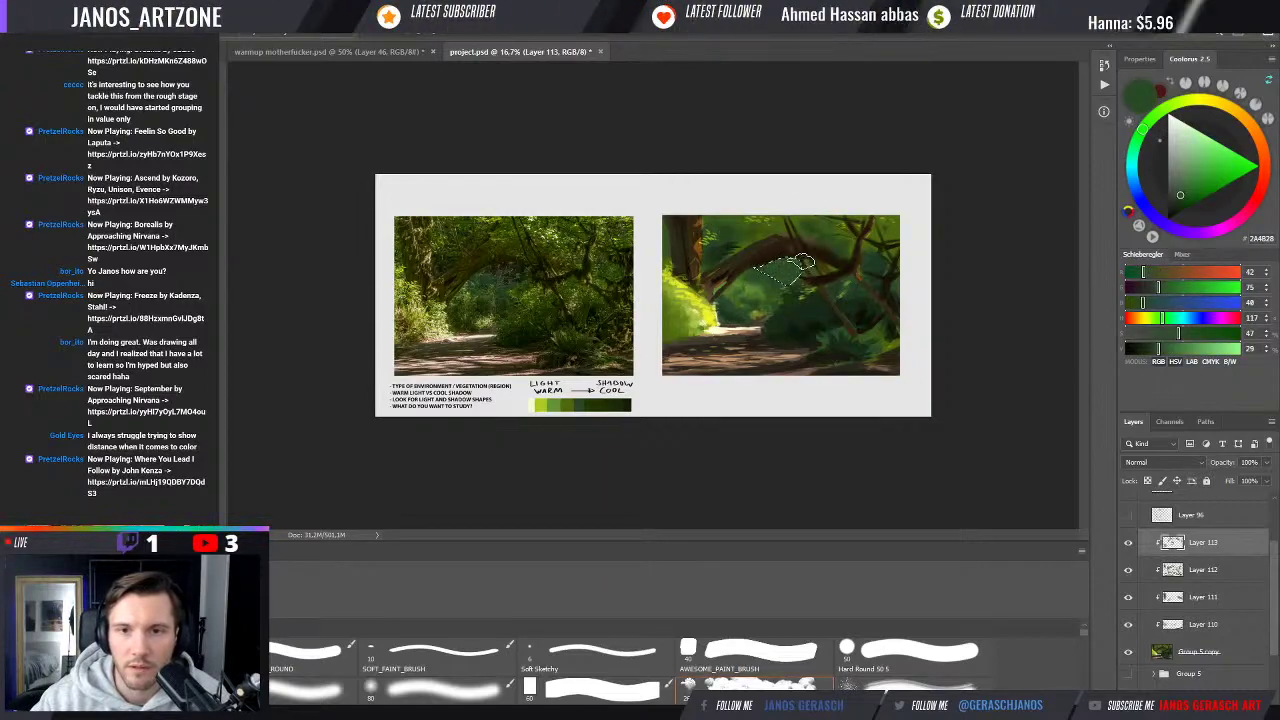
{"action": "key", "text": "alt+BackSpace"}
{"action": "key", "text": "ctrl+d"}
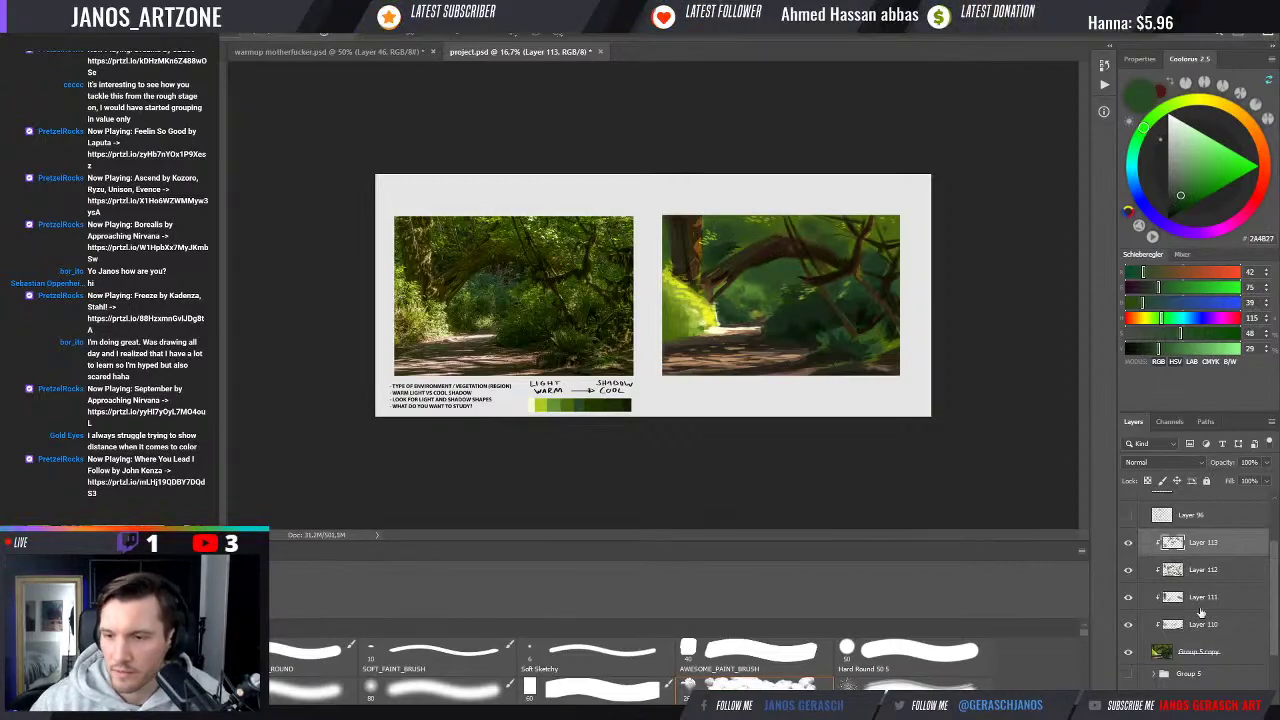
{"action": "key", "text": "ctrl+shift+alt+n"}
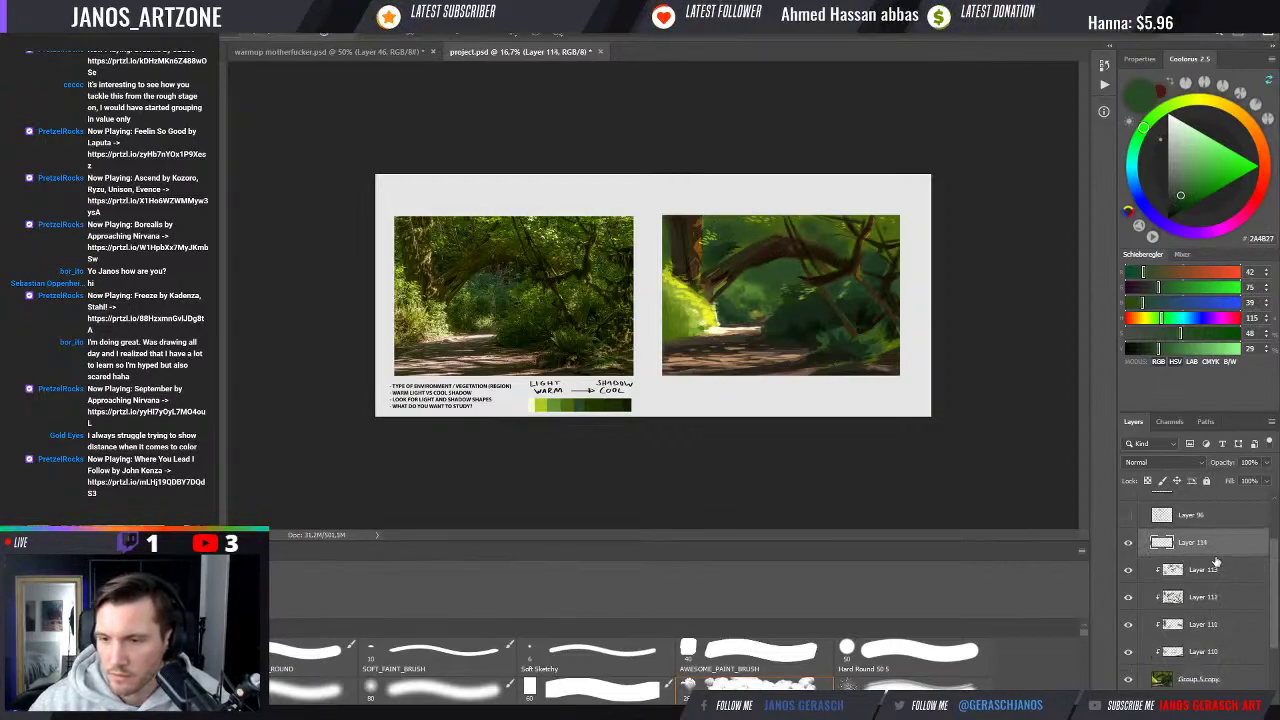
Clip Layer 114 to Layer 113 and dab a sunlit yellow-green foliage highlight with AWESOME_PAINT_BRUSH
{"action": "left_click", "coordinate": [1224, 550], "text": "alt"}
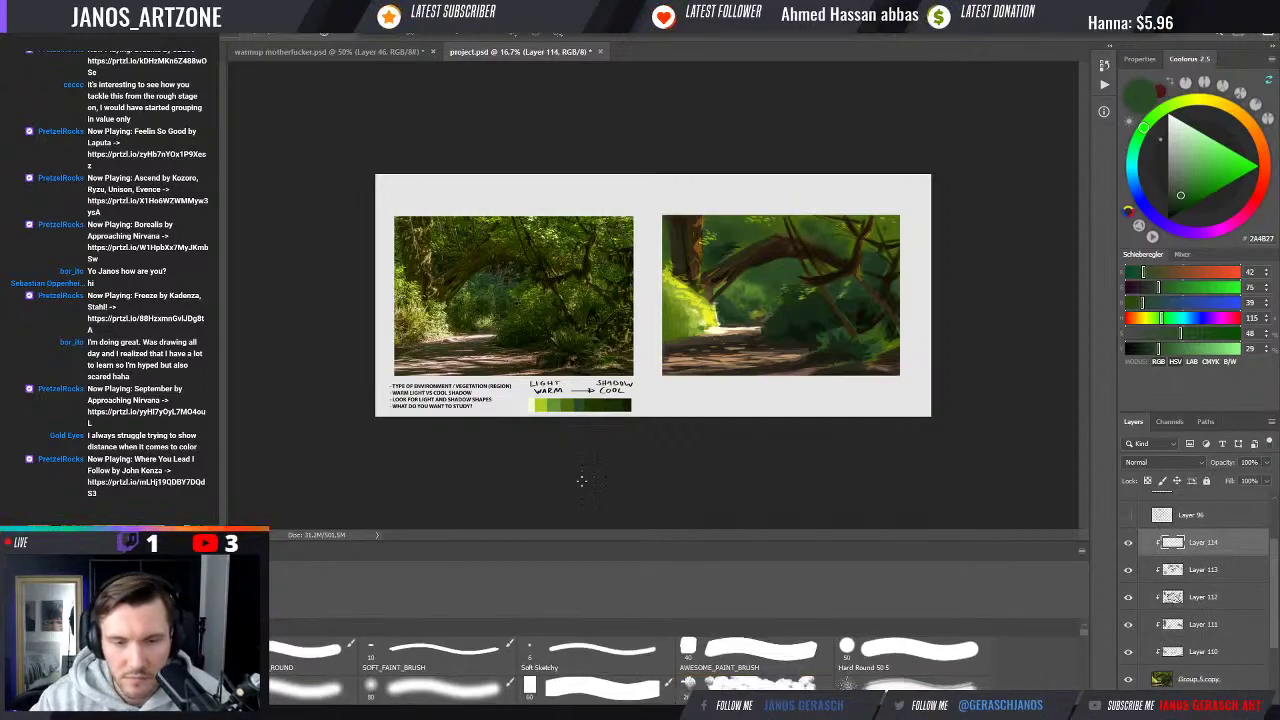
{"action": "left_click", "coordinate": [757, 656]}
{"action": "left_click", "coordinate": [642, 241]}
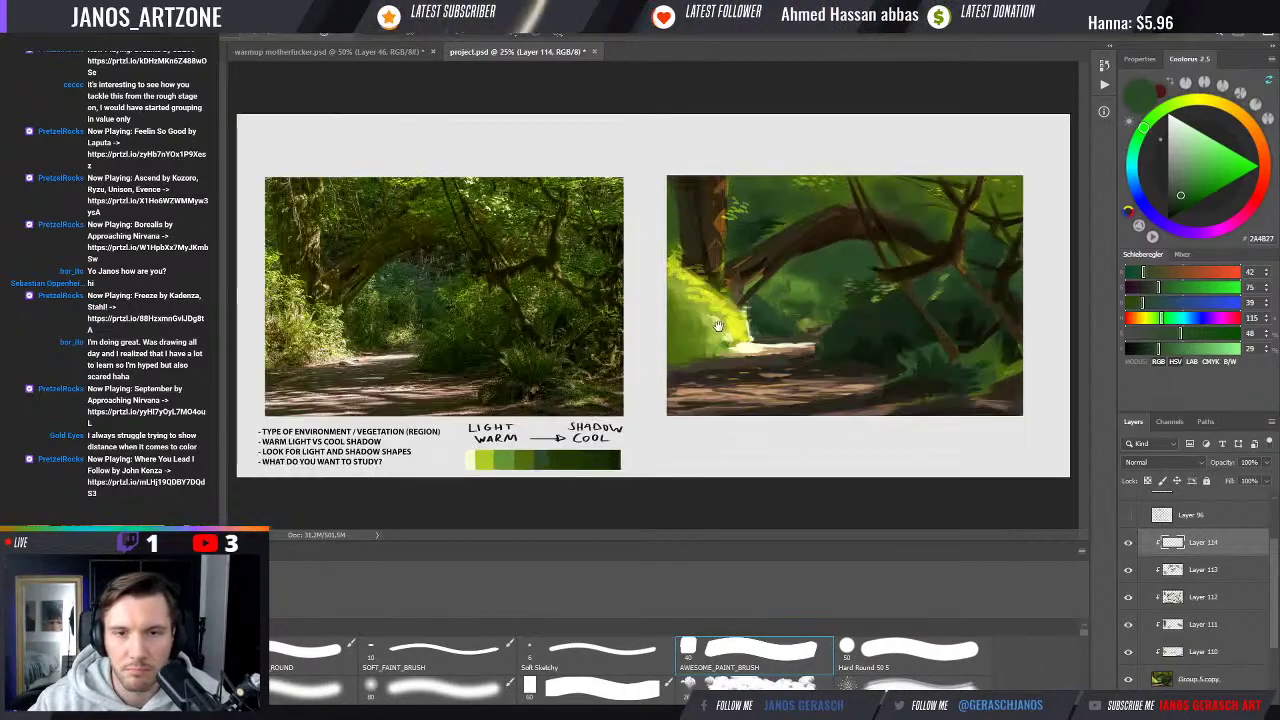
{"action": "left_click", "coordinate": [695, 288], "text": "alt"}
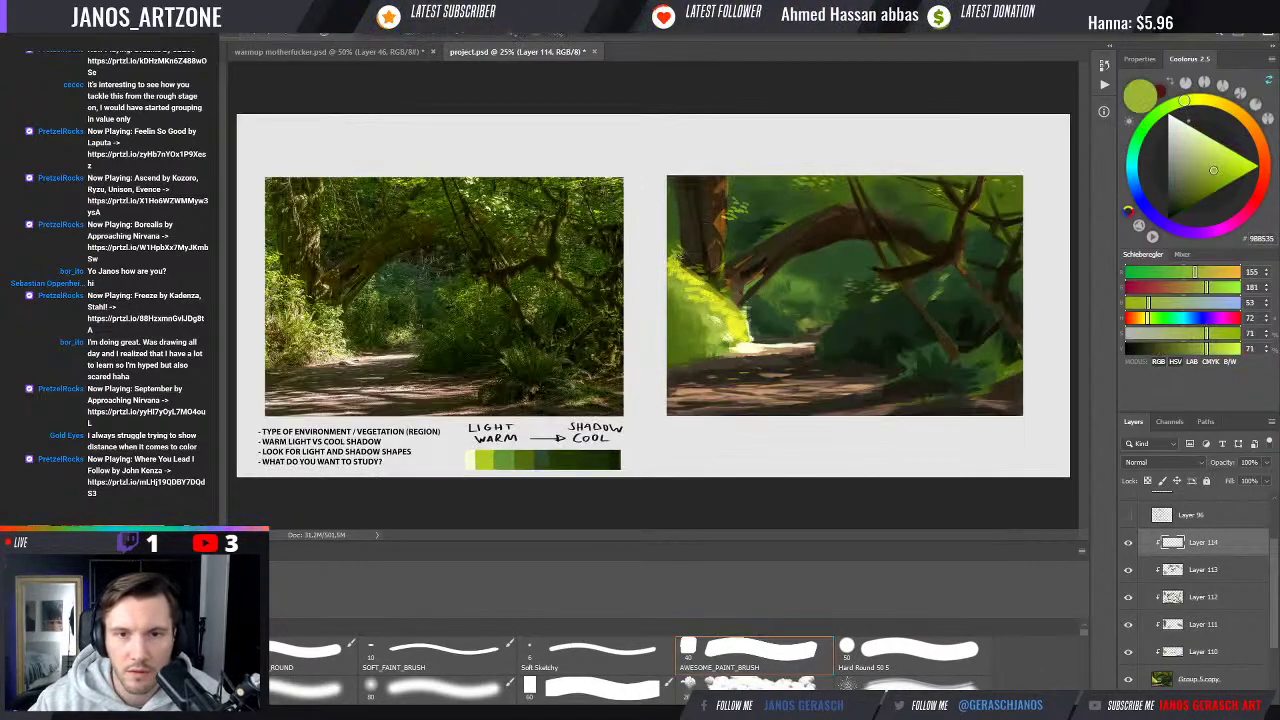
{"action": "left_click_drag", "start_coordinate": [676, 256], "coordinate": [692, 264]}
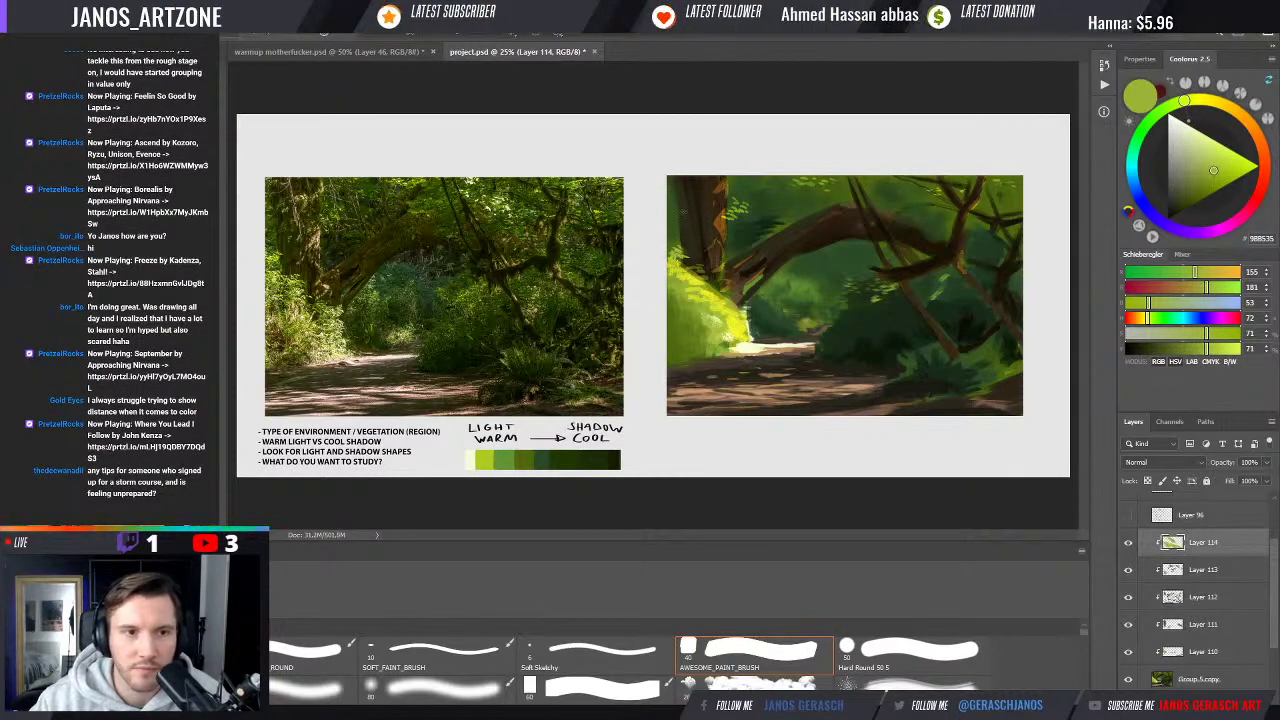
Paint dark twig strokes near the top using sampled dark greens, olive and branch browns
{"action": "left_click", "coordinate": [676, 226], "text": "alt"}
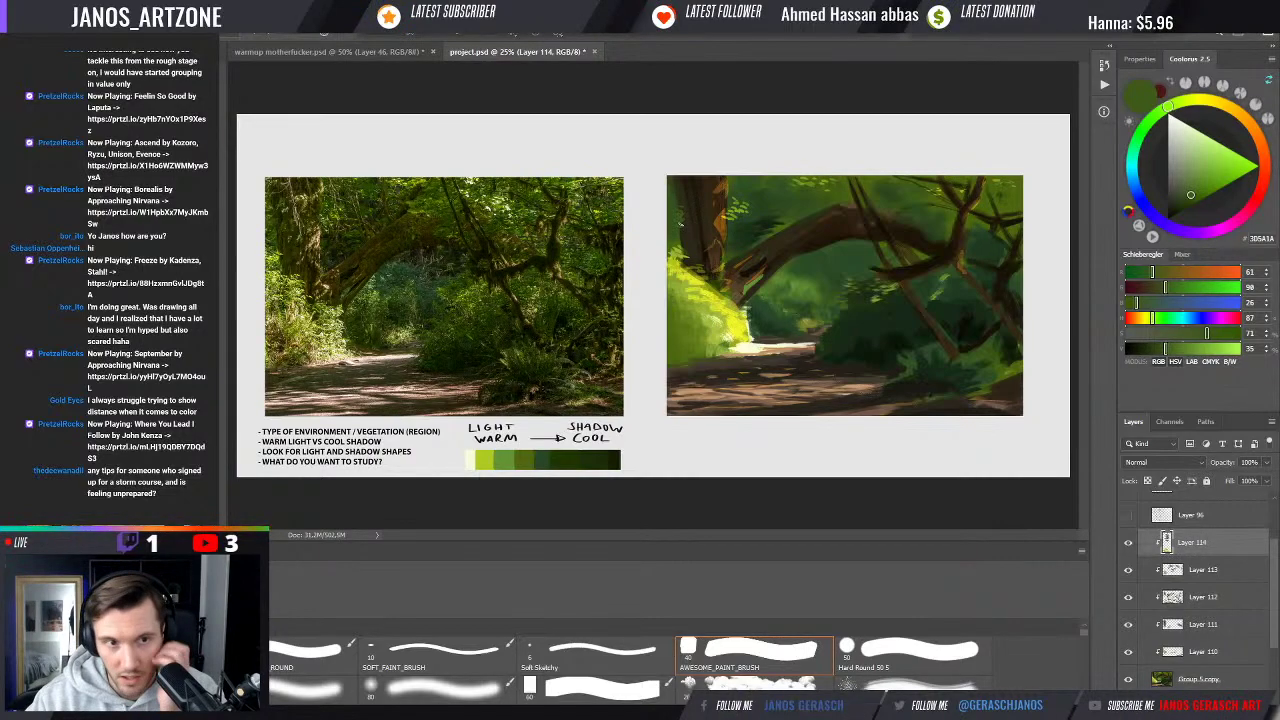
{"action": "left_click", "coordinate": [720, 210], "text": "alt"}
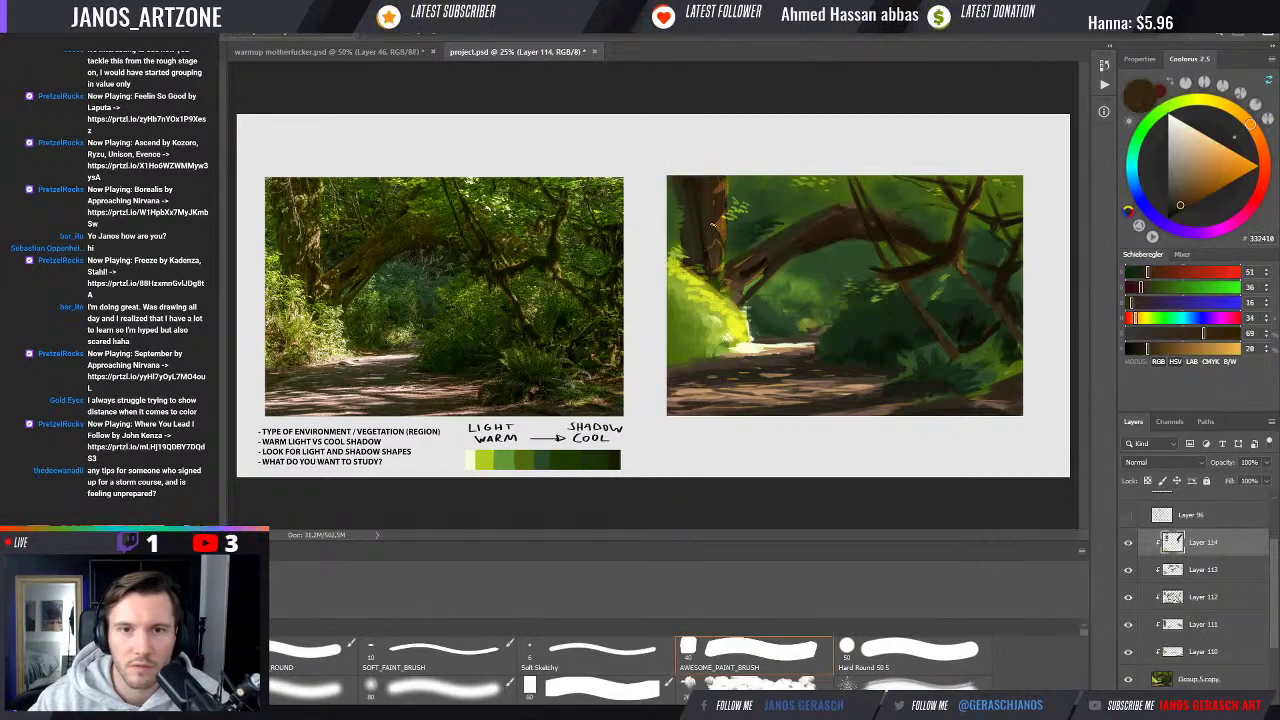
{"action": "left_click", "coordinate": [732, 212], "text": "alt"}
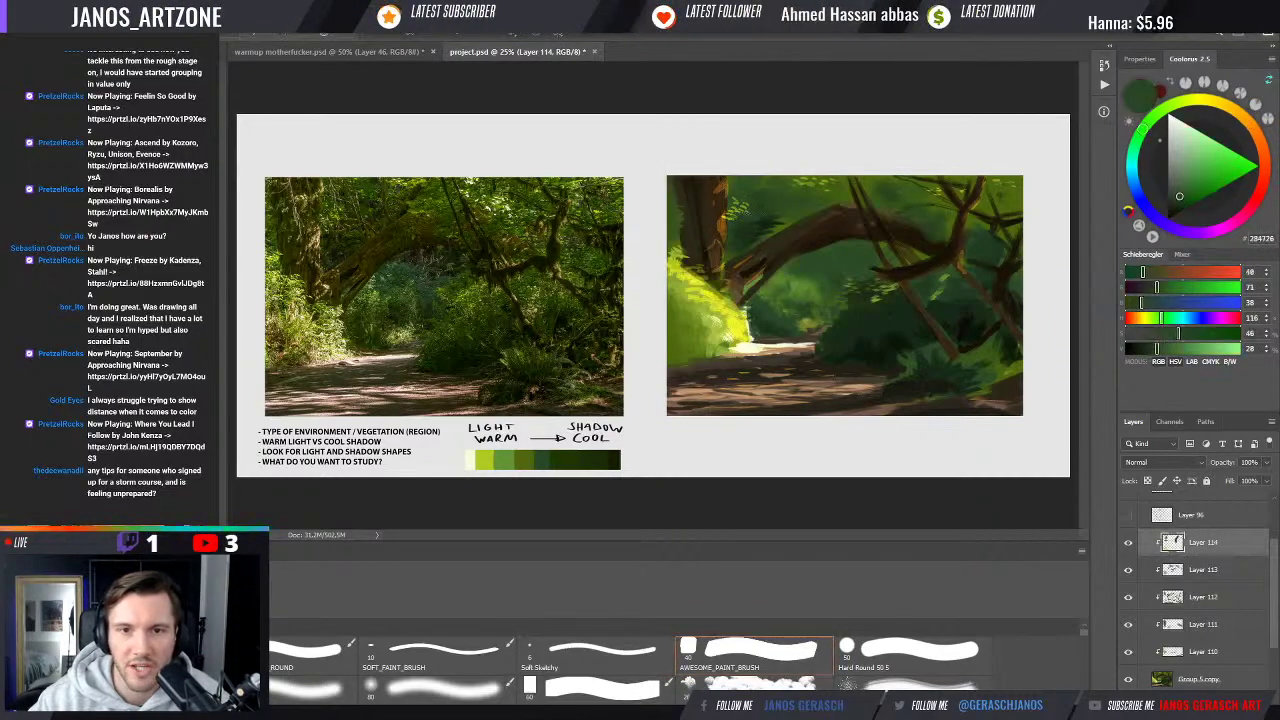
{"action": "left_click", "coordinate": [745, 203], "text": "alt"}
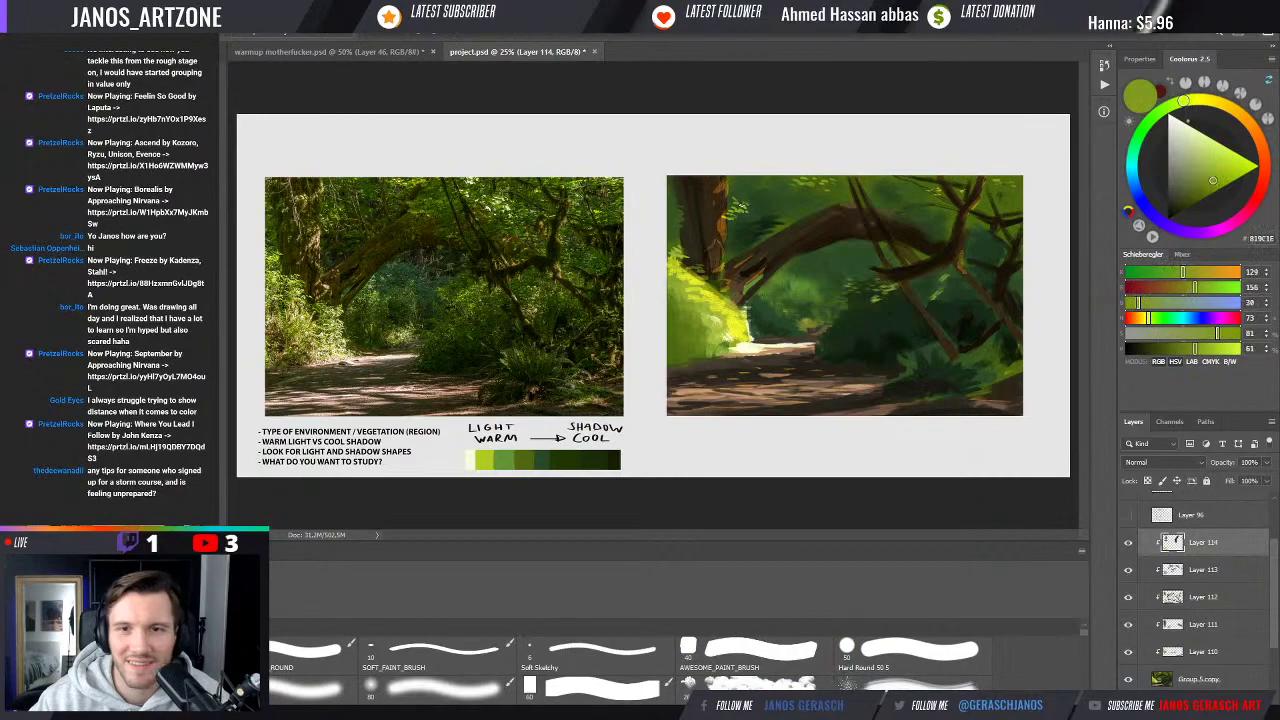
{"action": "left_click", "coordinate": [808, 218], "text": "alt"}
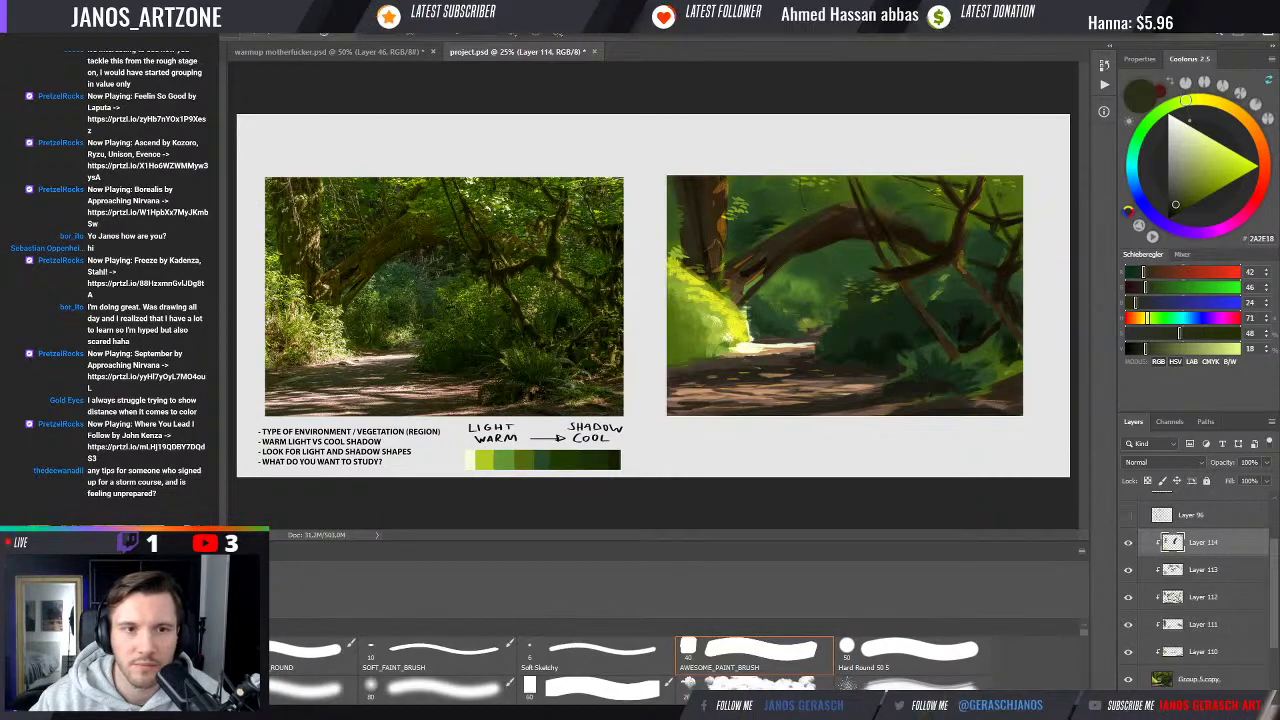
{"action": "left_click_drag", "start_coordinate": [797, 174], "coordinate": [800, 186]}
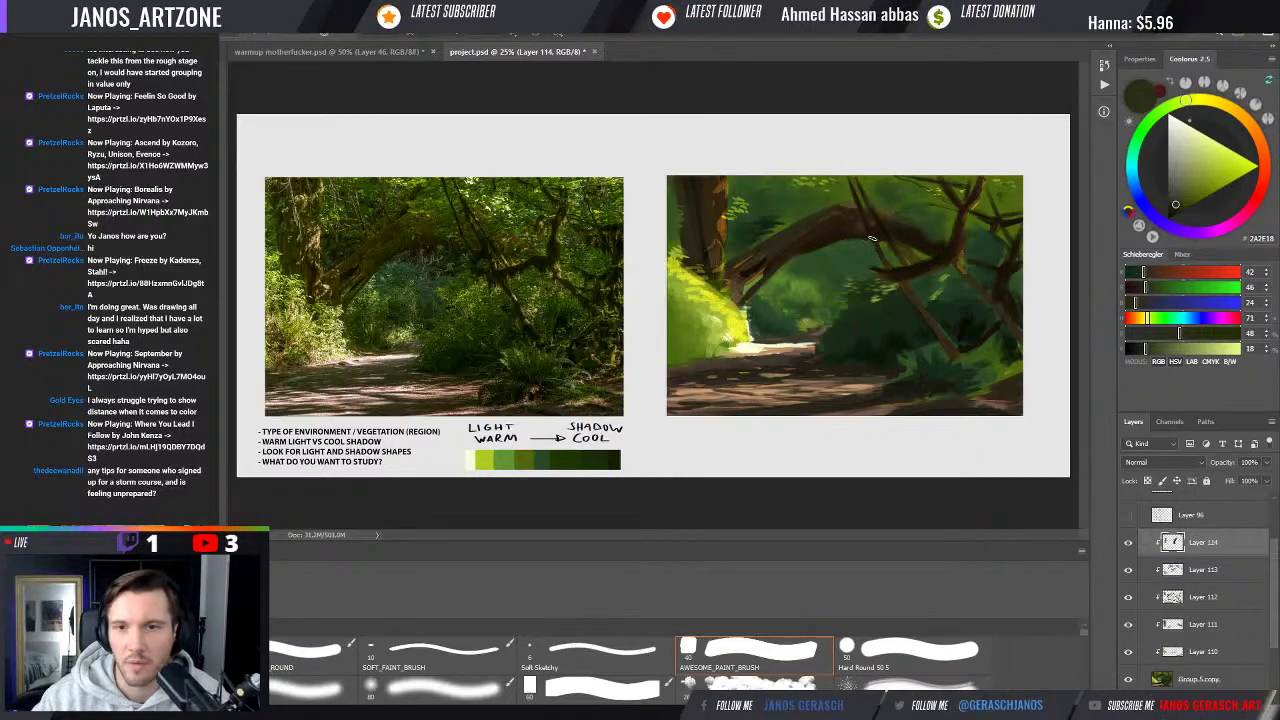
{"action": "left_click", "coordinate": [884, 246], "text": "alt"}
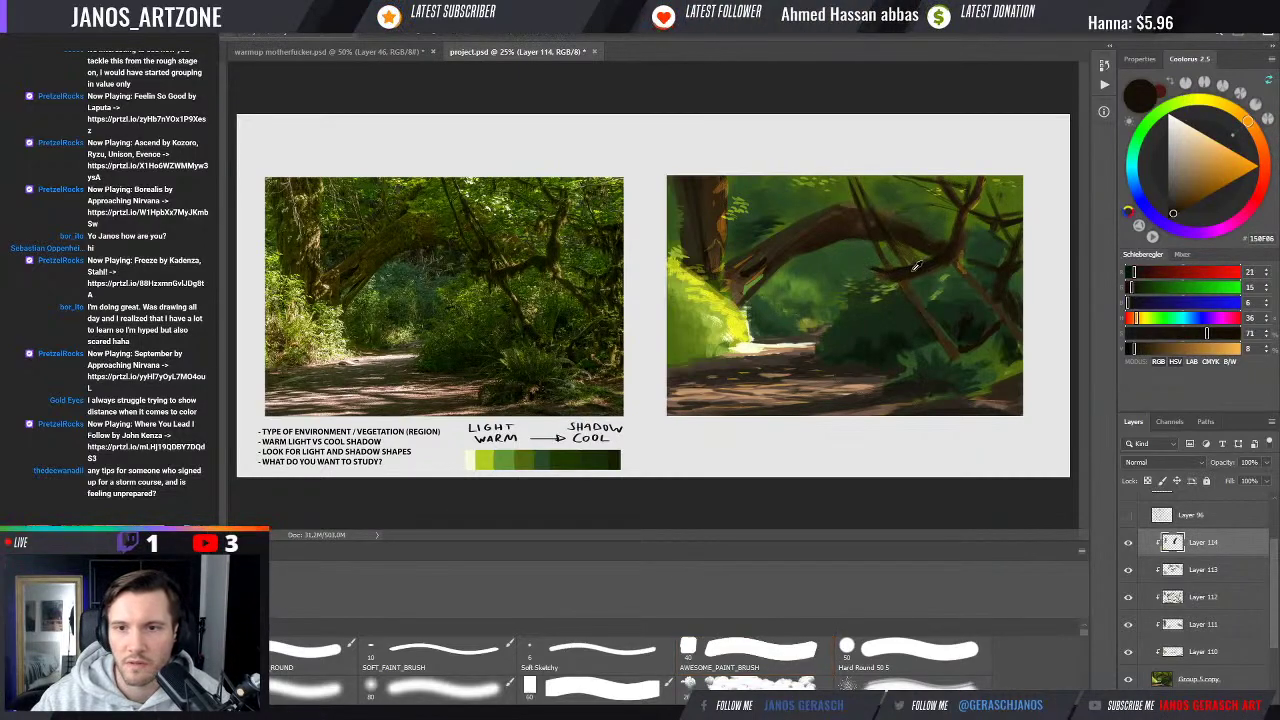
{"action": "left_click", "coordinate": [913, 266], "text": "alt"}
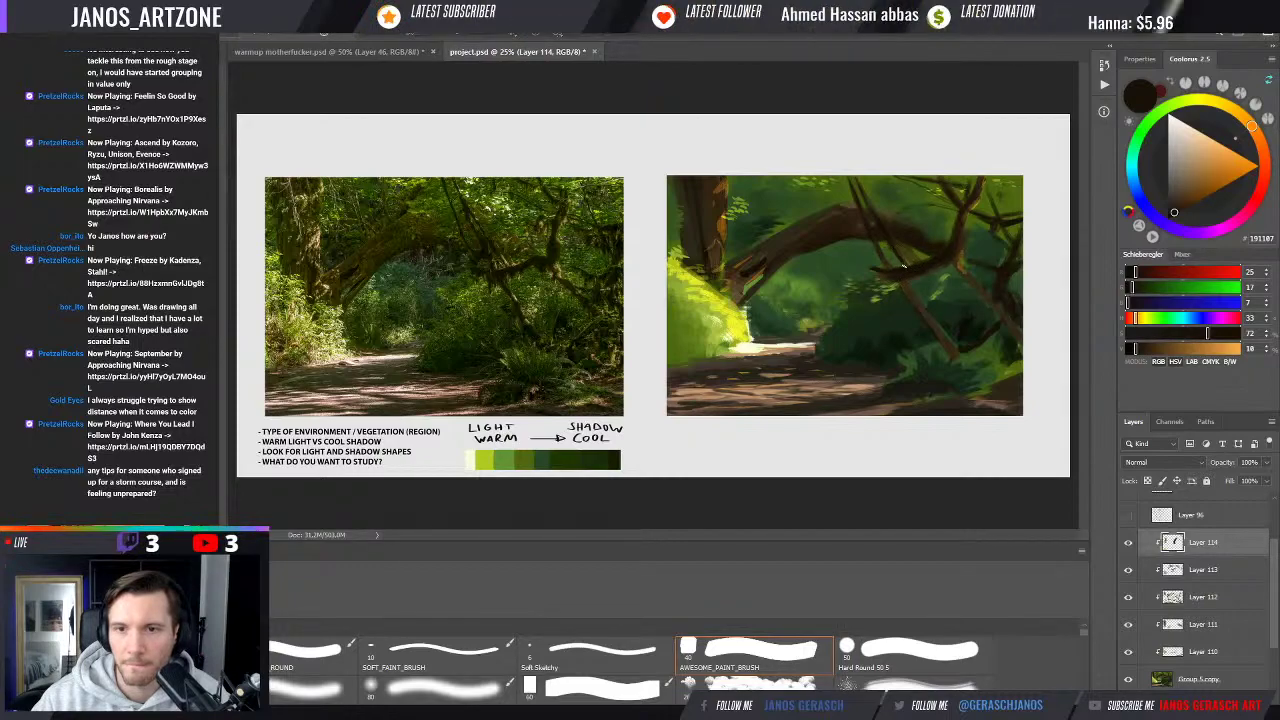
{"action": "left_click", "coordinate": [975, 210], "text": "alt"}
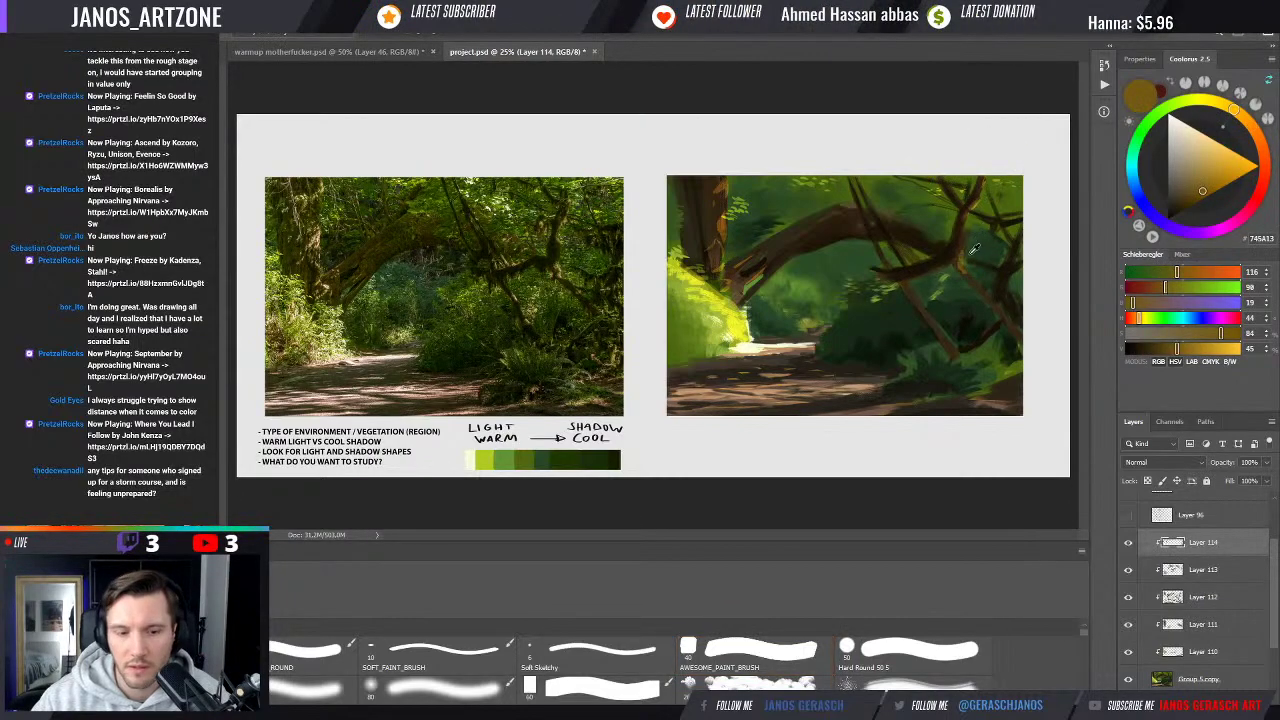
Add a Linear Dodge (Add) Layer 115 clipped to Layer 114 and strengthen the right branch in dark orange
{"action": "key", "text": "ctrl+shift+alt+n"}
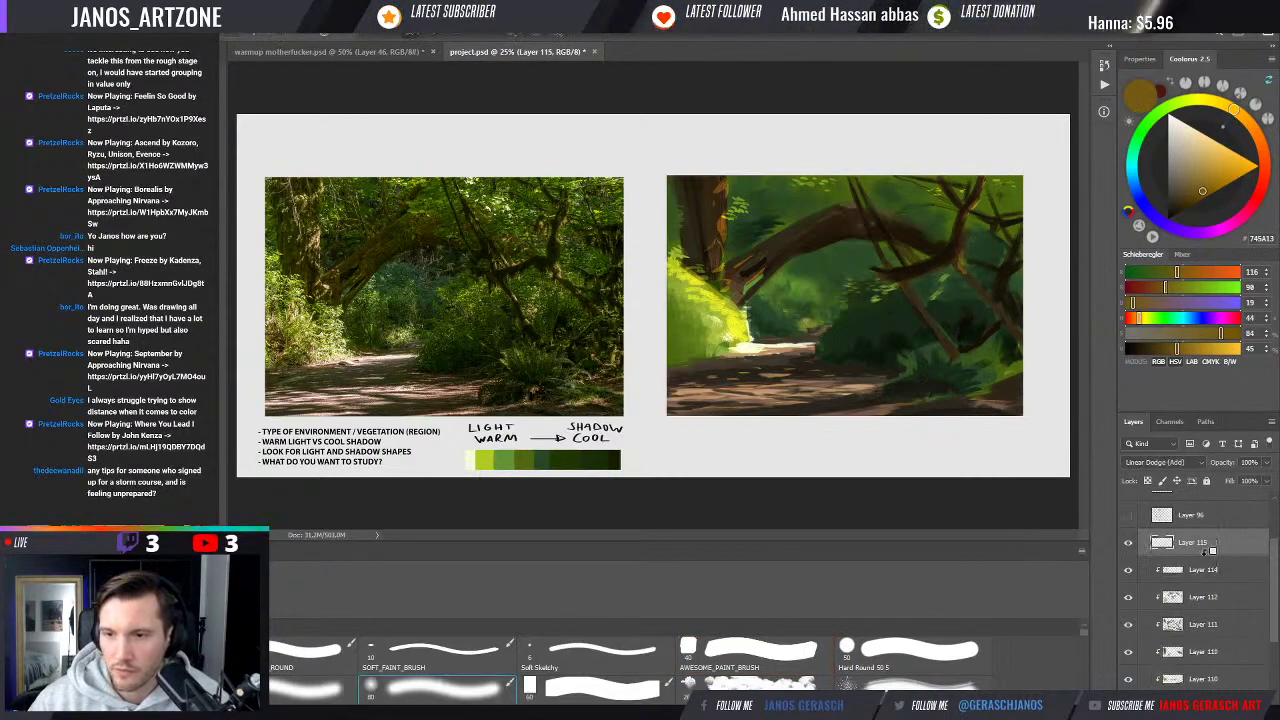
{"action": "left_click", "coordinate": [1207, 552], "text": "alt"}
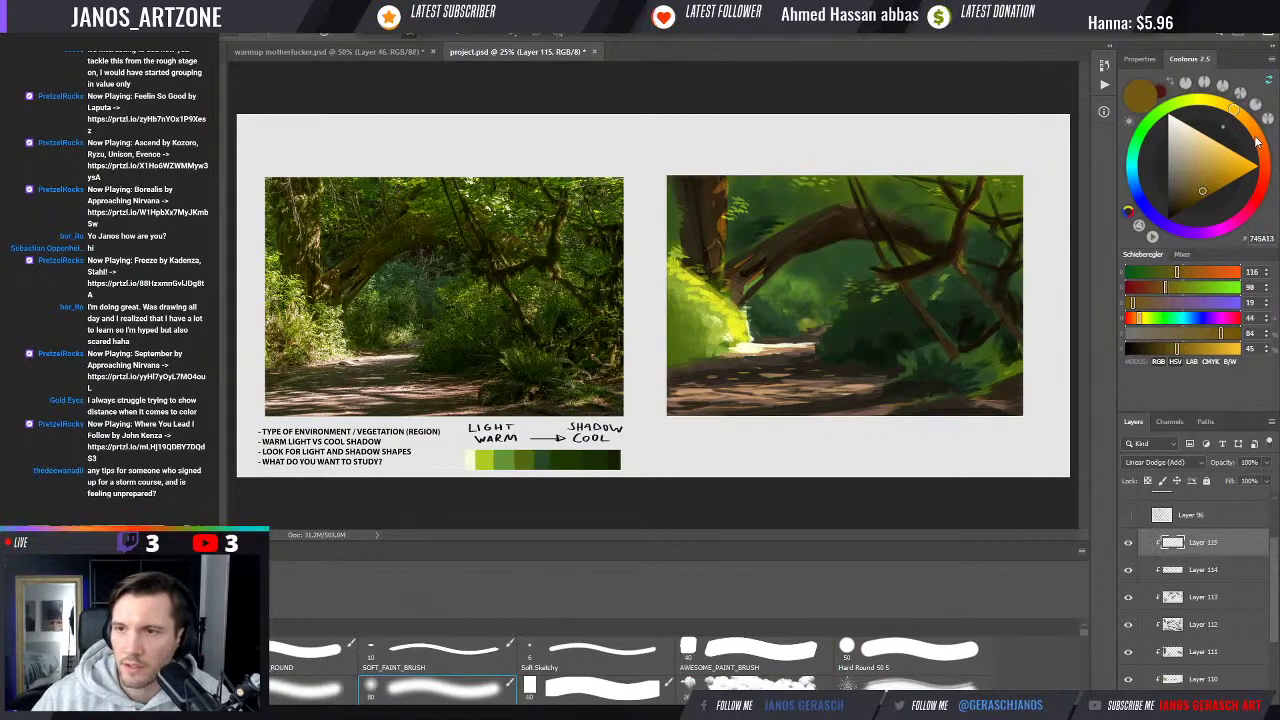
{"action": "left_click", "coordinate": [1257, 138]}
{"action": "left_click", "coordinate": [1157, 349]}
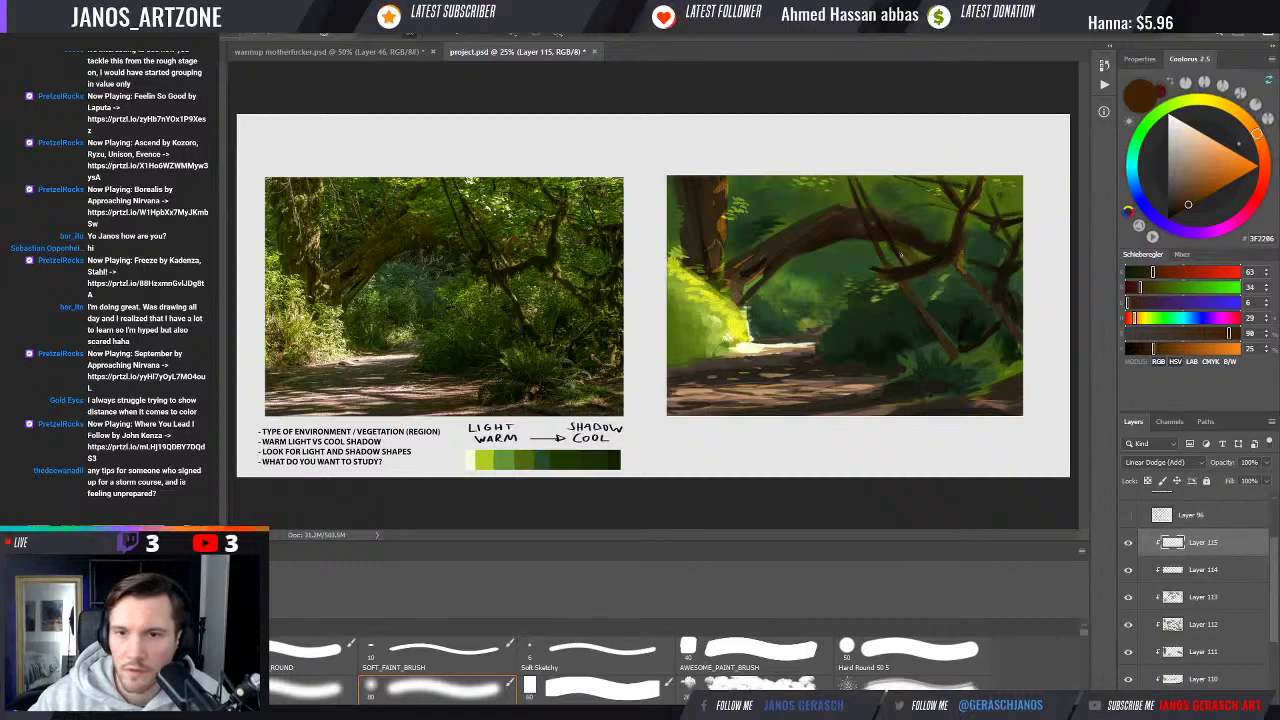
{"action": "left_click_drag", "start_coordinate": [900, 256], "coordinate": [902, 258]}
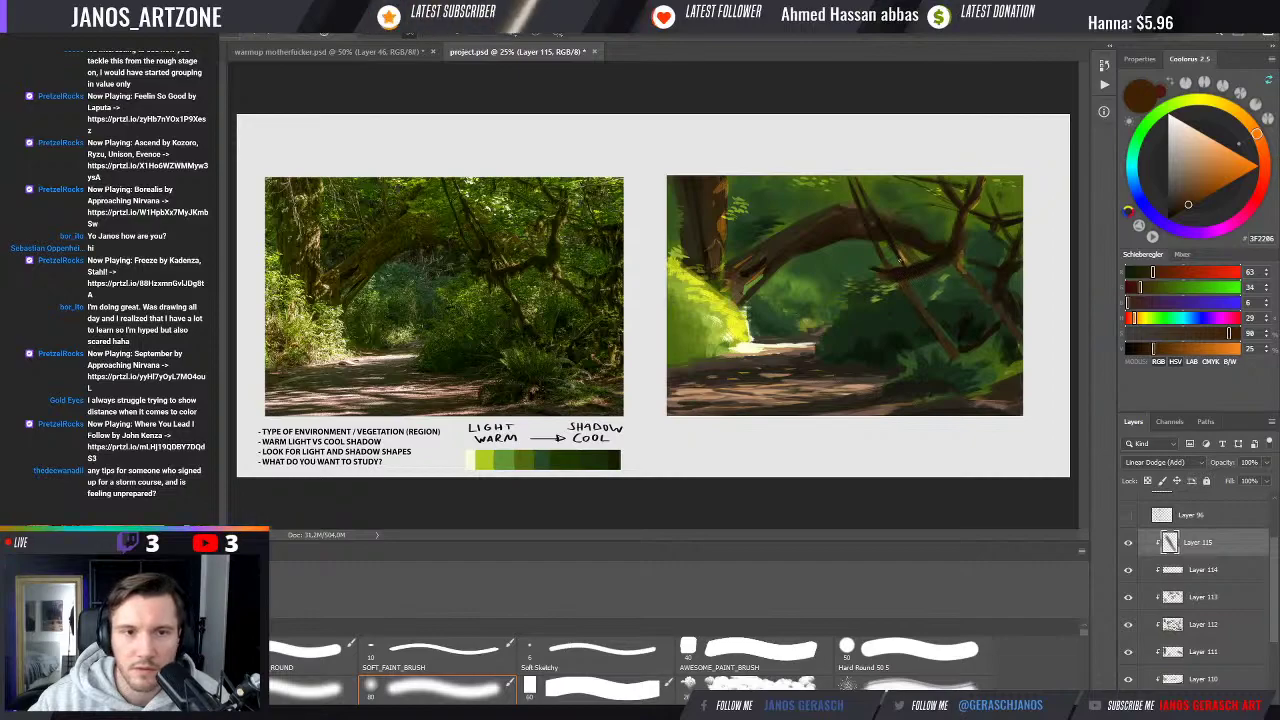
Shift the colour further toward orange, desaturate it, and preview the study in grayscale
{"action": "left_click", "coordinate": [1248, 122]}
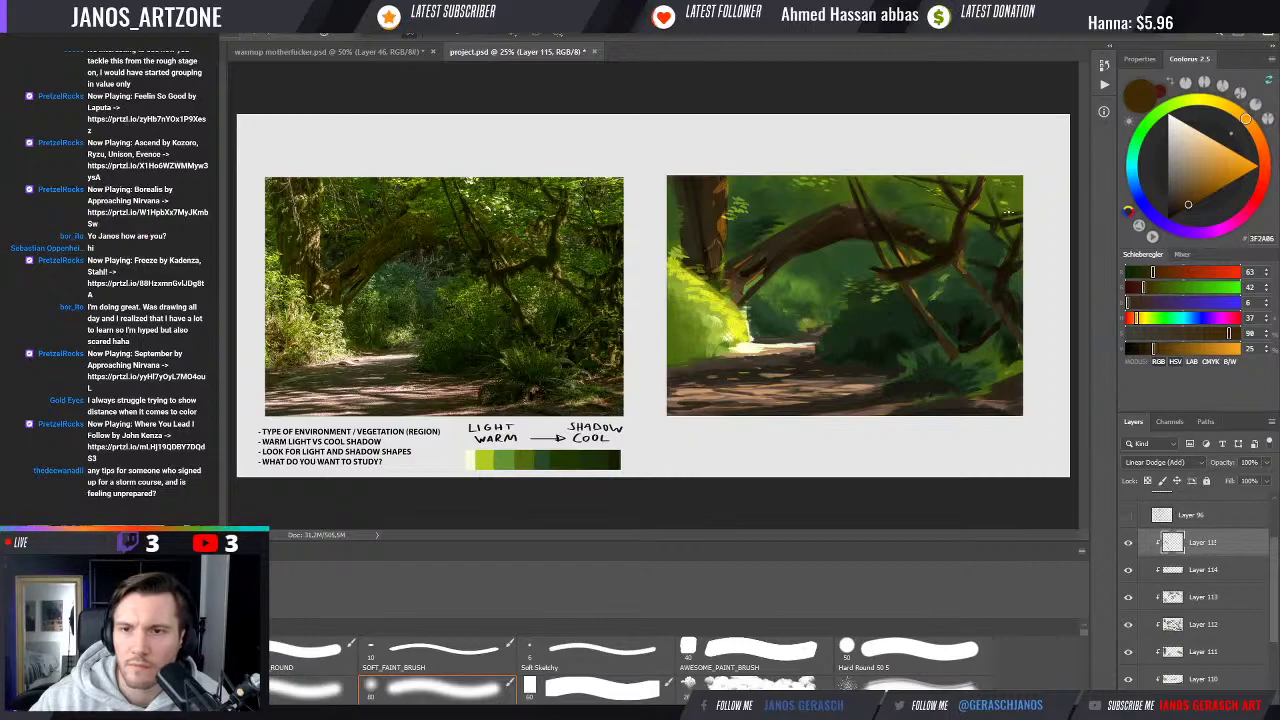
{"action": "left_click", "coordinate": [752, 648]}
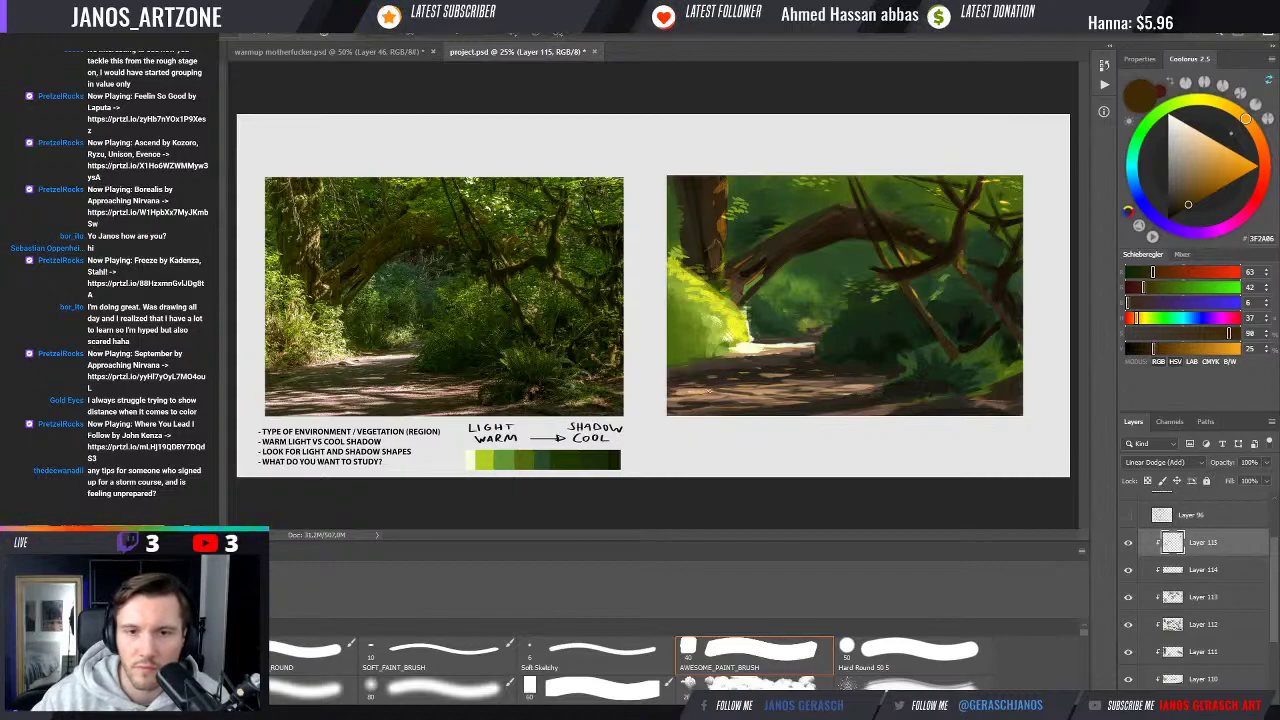
{"action": "left_click", "coordinate": [1205, 334]}
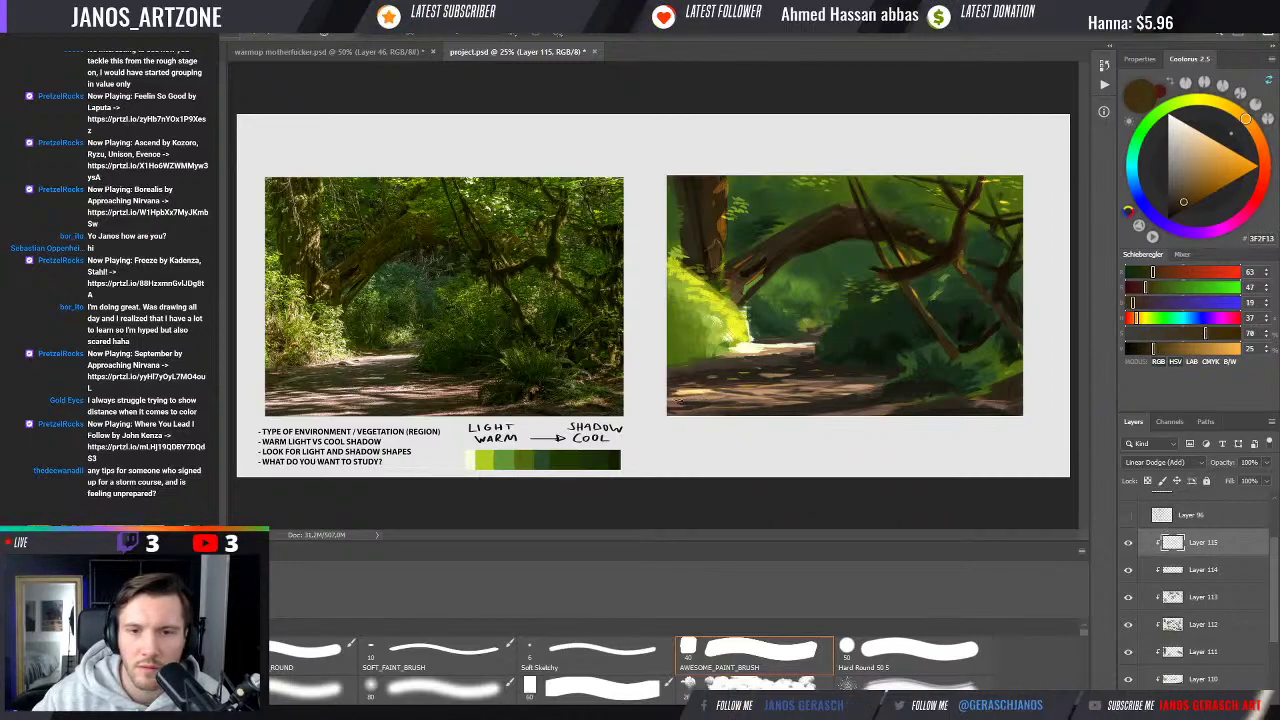
{"action": "left_click_drag", "start_coordinate": [1185, 341], "coordinate": [1172, 336]}
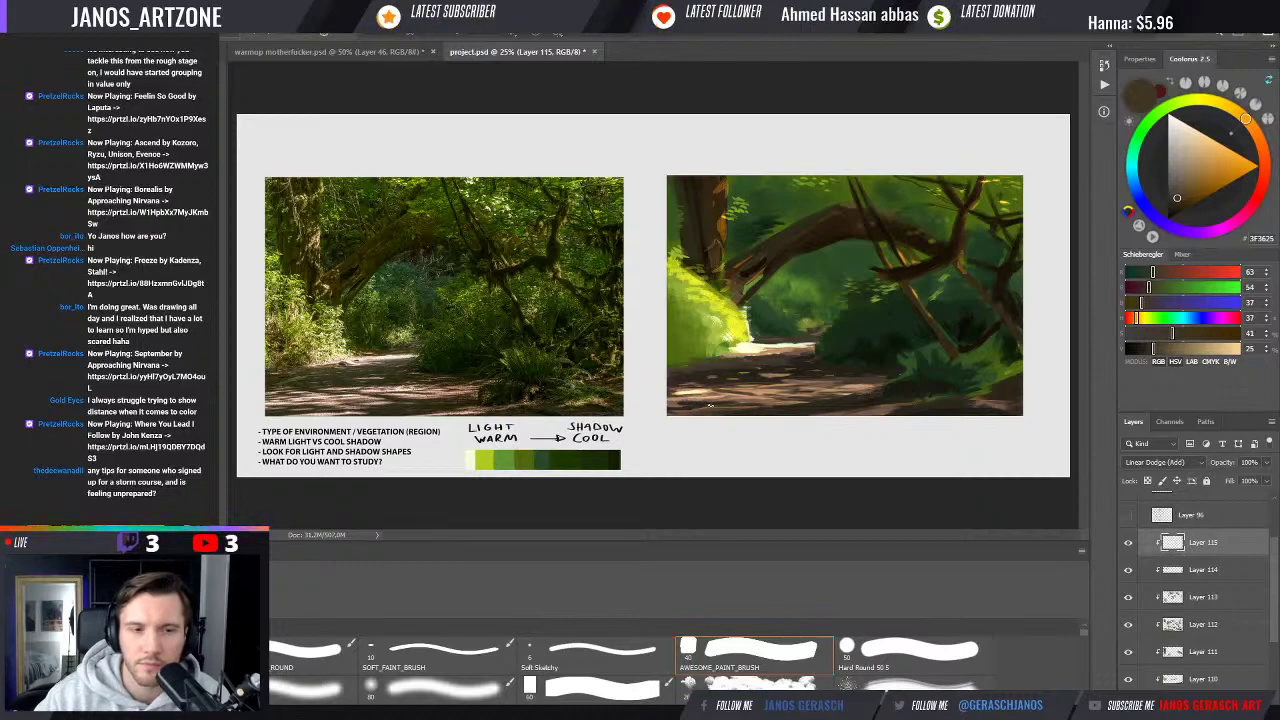
{"action": "key", "text": "ctrl+y"}
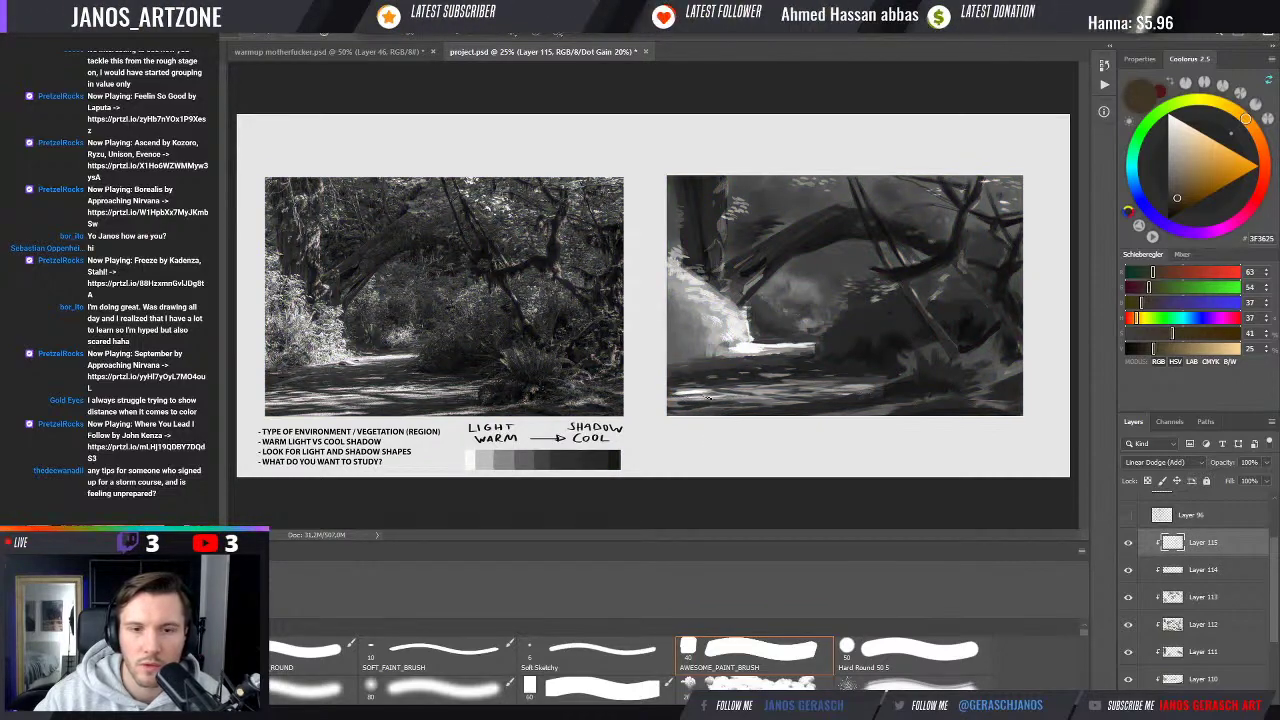
Paint a faint light path stroke and a dark trunk, then return to full colour
{"action": "left_click_drag", "start_coordinate": [690, 396], "coordinate": [743, 397]}
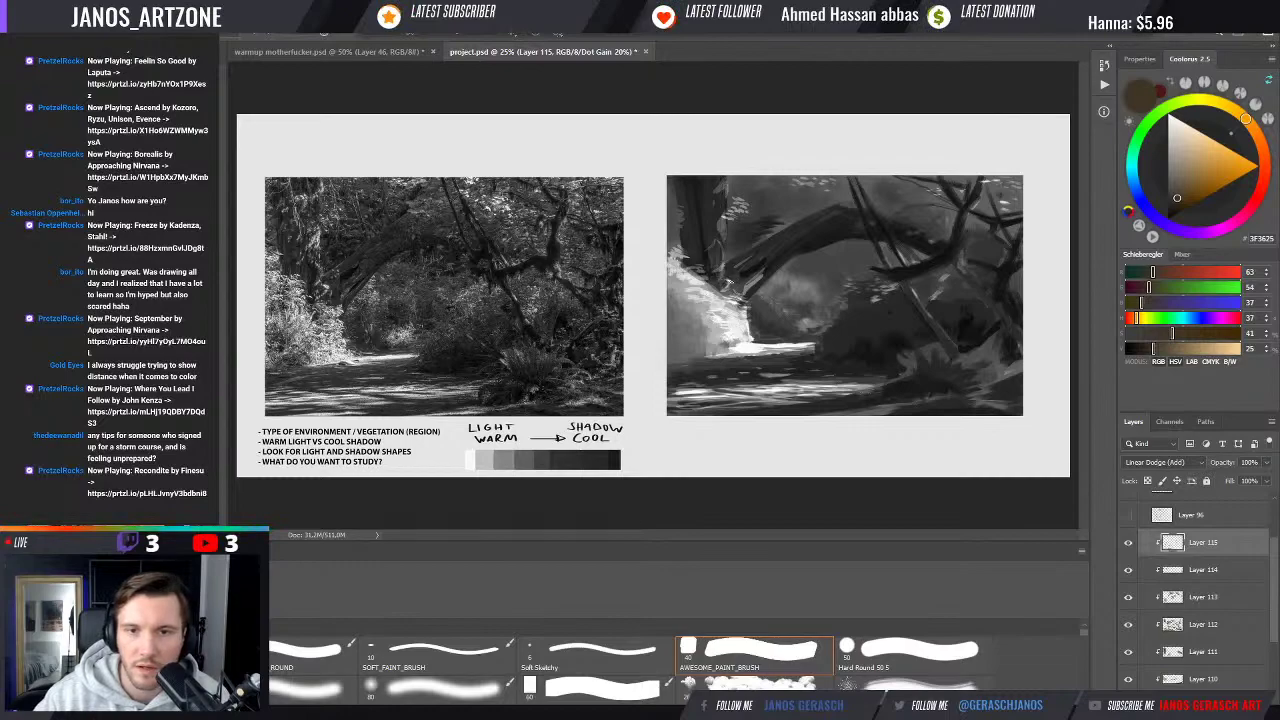
{"action": "left_click_drag", "start_coordinate": [712, 185], "coordinate": [733, 287]}
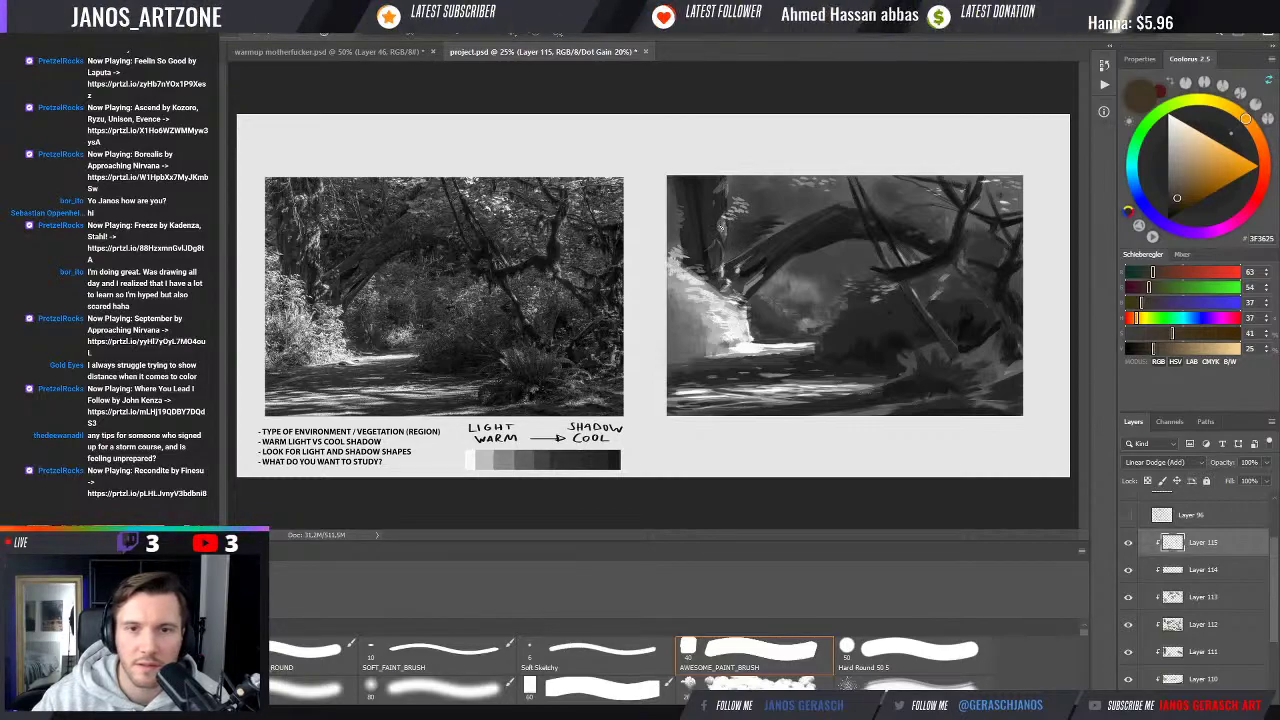
{"action": "scroll", "coordinate": [670, 660], "scroll_direction": "down", "scroll_amount": 1}
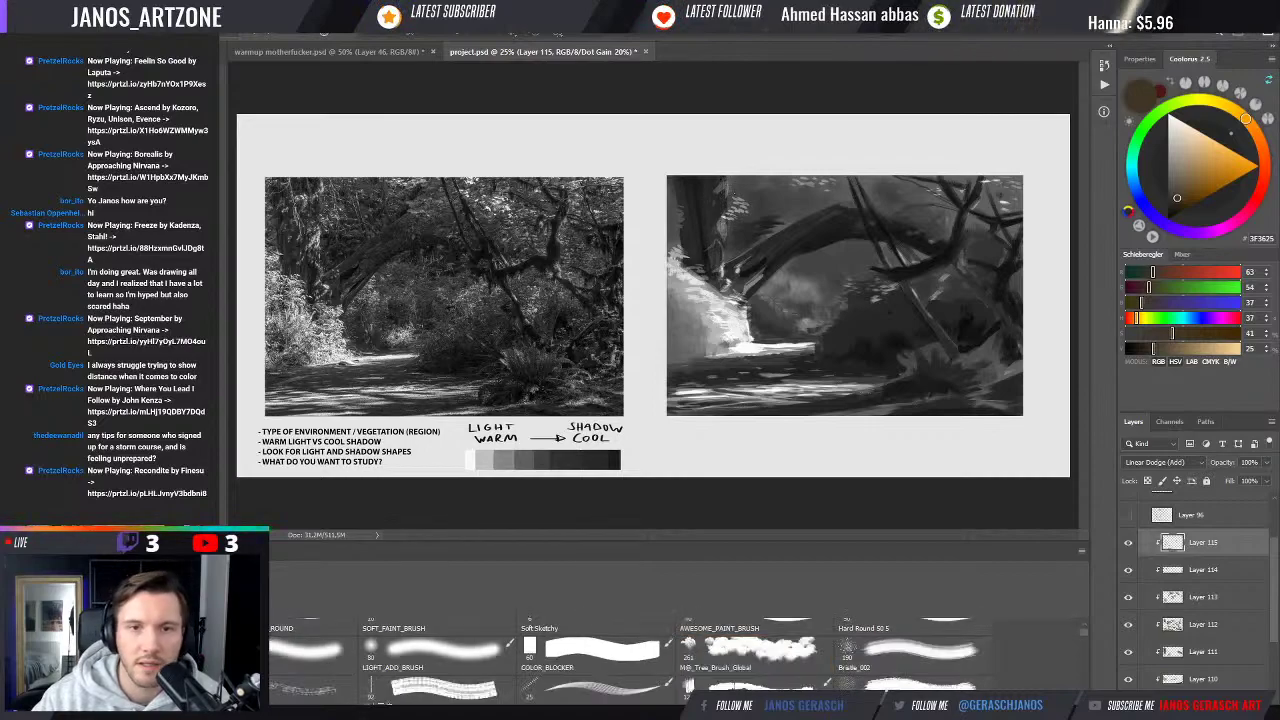
{"action": "key", "text": "period"}
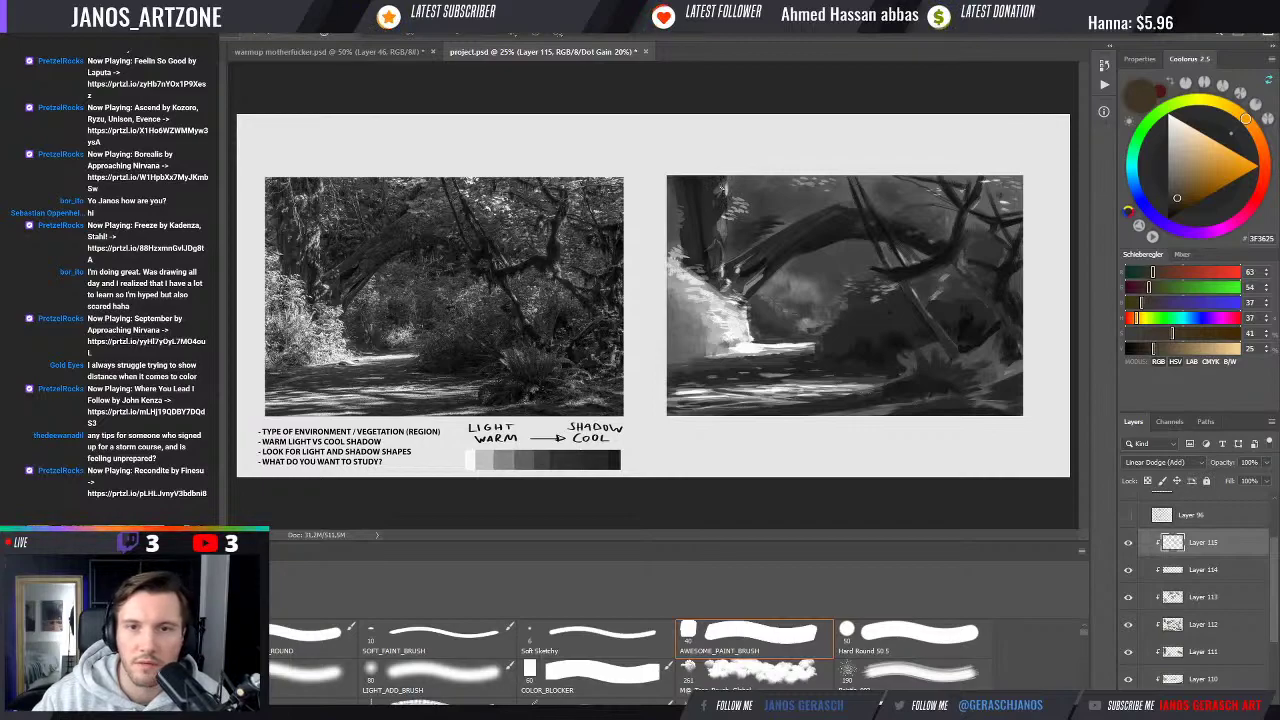
{"action": "scroll", "coordinate": [645, 655], "scroll_direction": "down", "scroll_amount": 1}
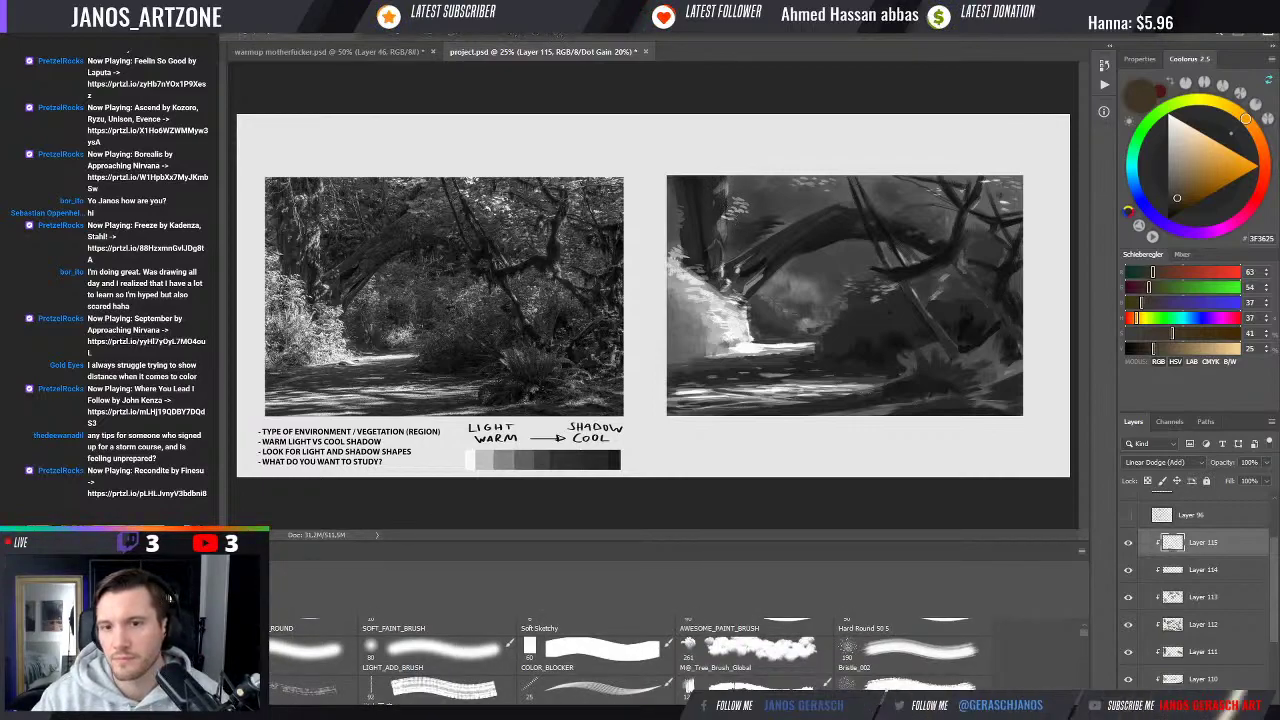
{"action": "key", "text": "ctrl+y"}
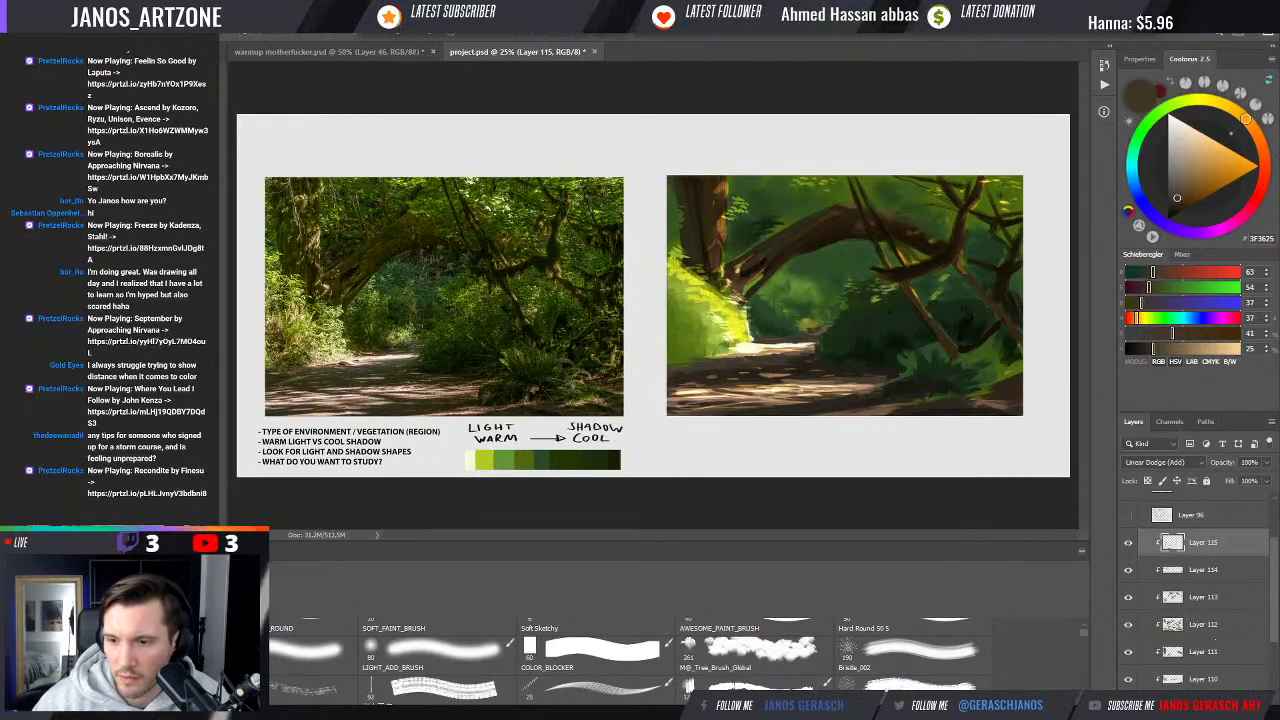
Check Layer 115's effect by toggling its visibility, then add Layers 116 and 117 above it
{"action": "left_click", "coordinate": [1130, 544]}
{"action": "left_click", "coordinate": [1130, 544]}
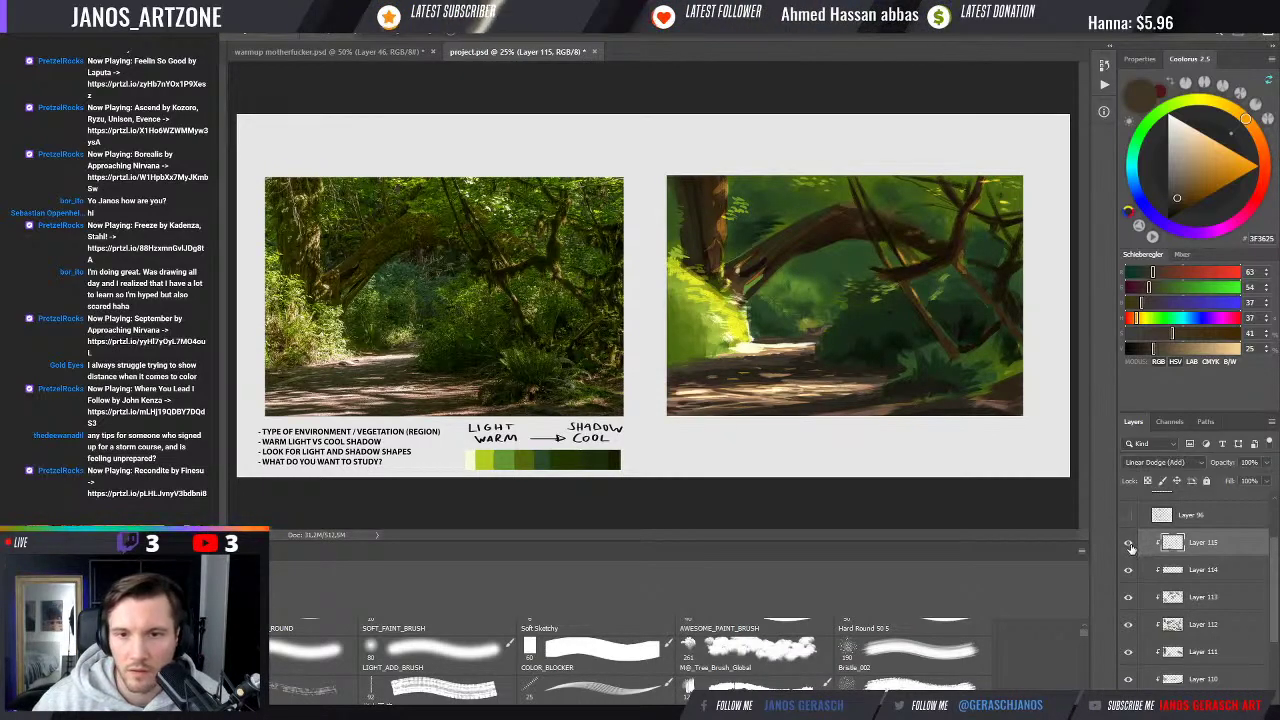
{"action": "key", "text": "ctrl+shift+alt+n"}
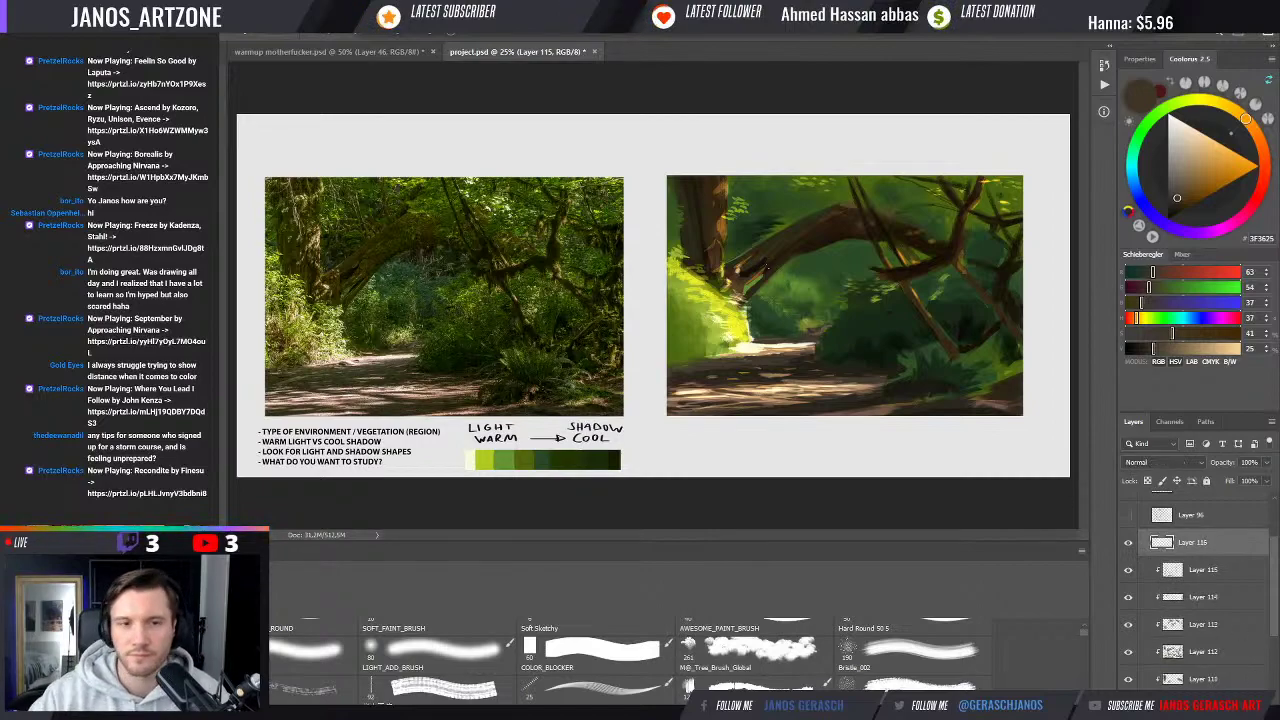
{"action": "key", "text": "period"}
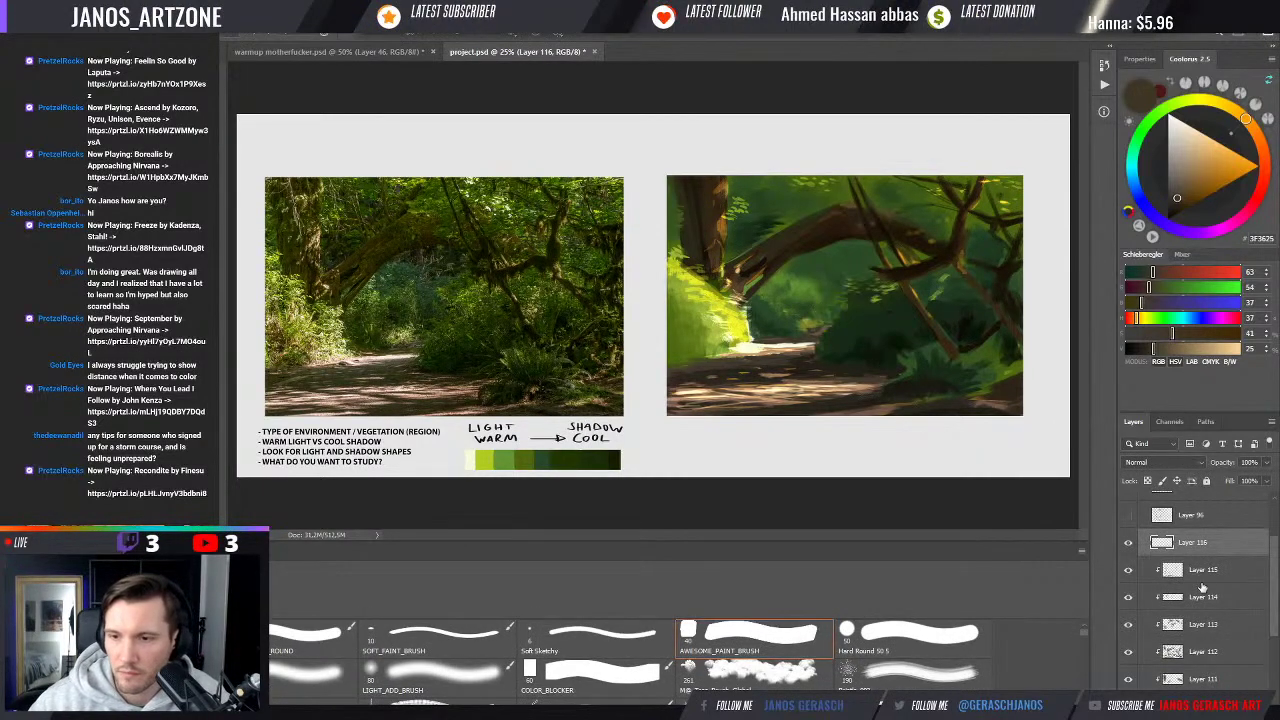
{"action": "key", "text": "alt+bracketleft"}
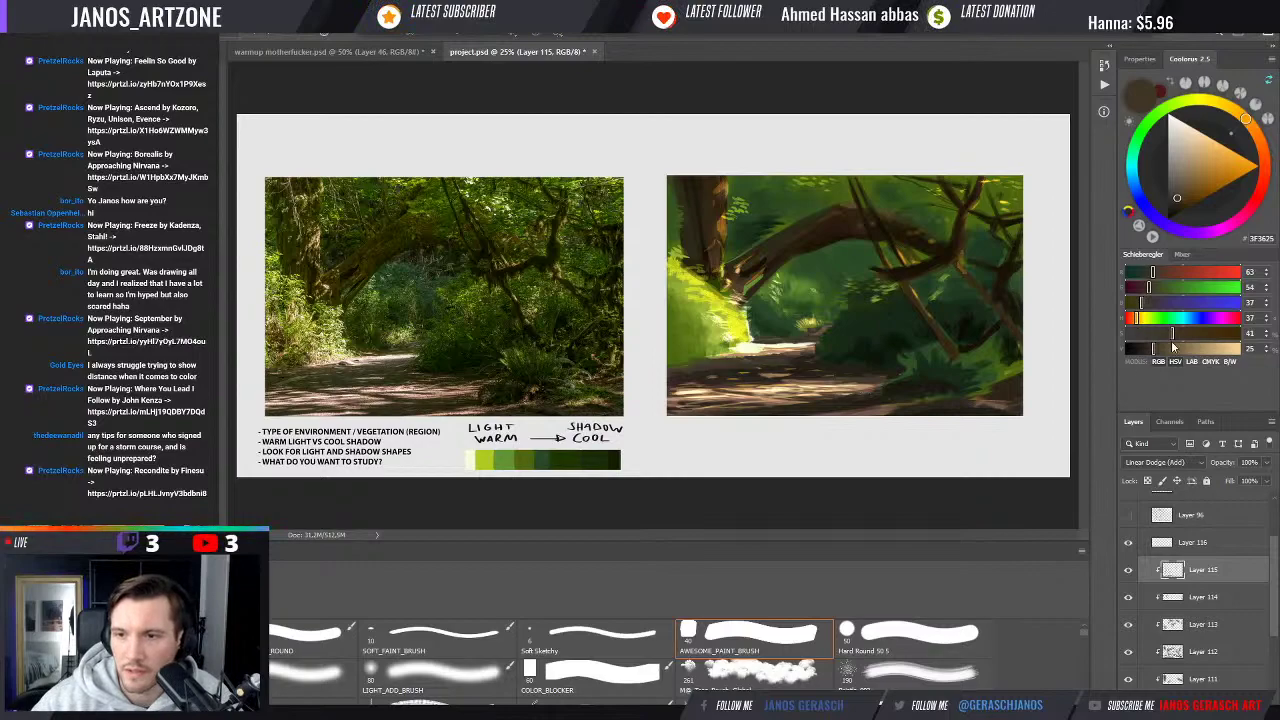
{"action": "left_click", "coordinate": [820, 290], "text": "alt"}
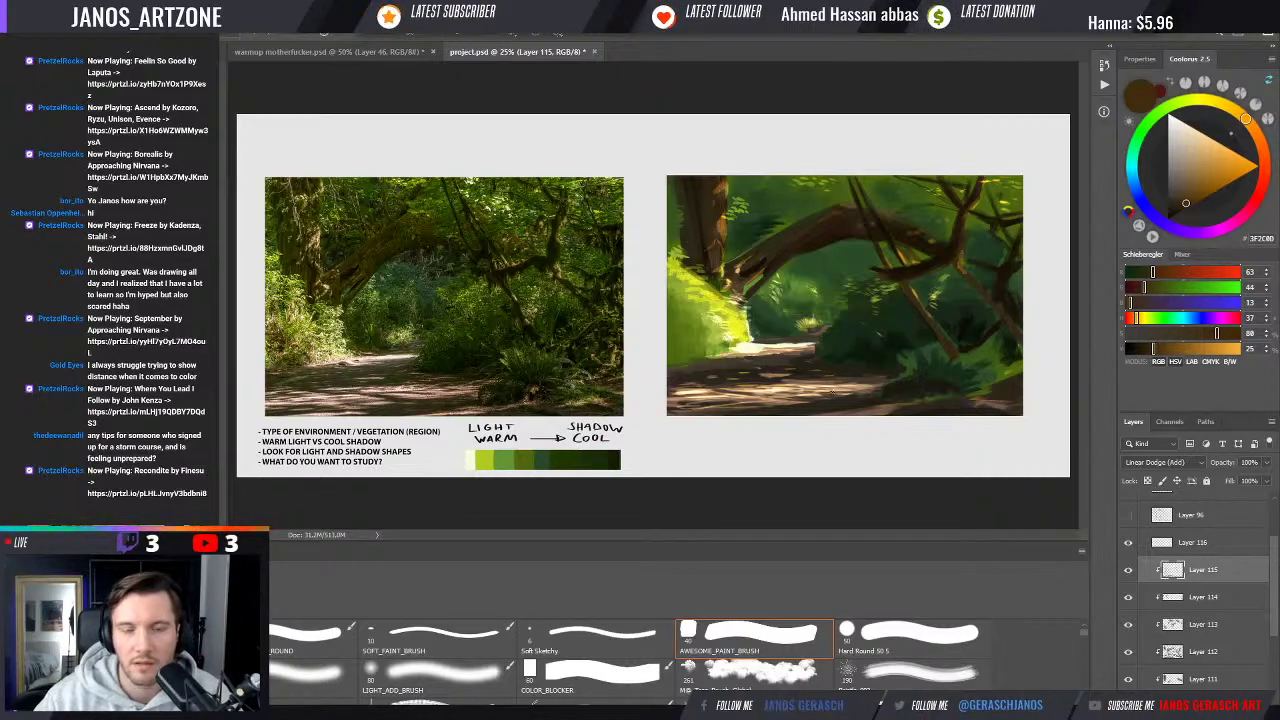
{"action": "key", "text": "ctrl+shift+alt+n"}
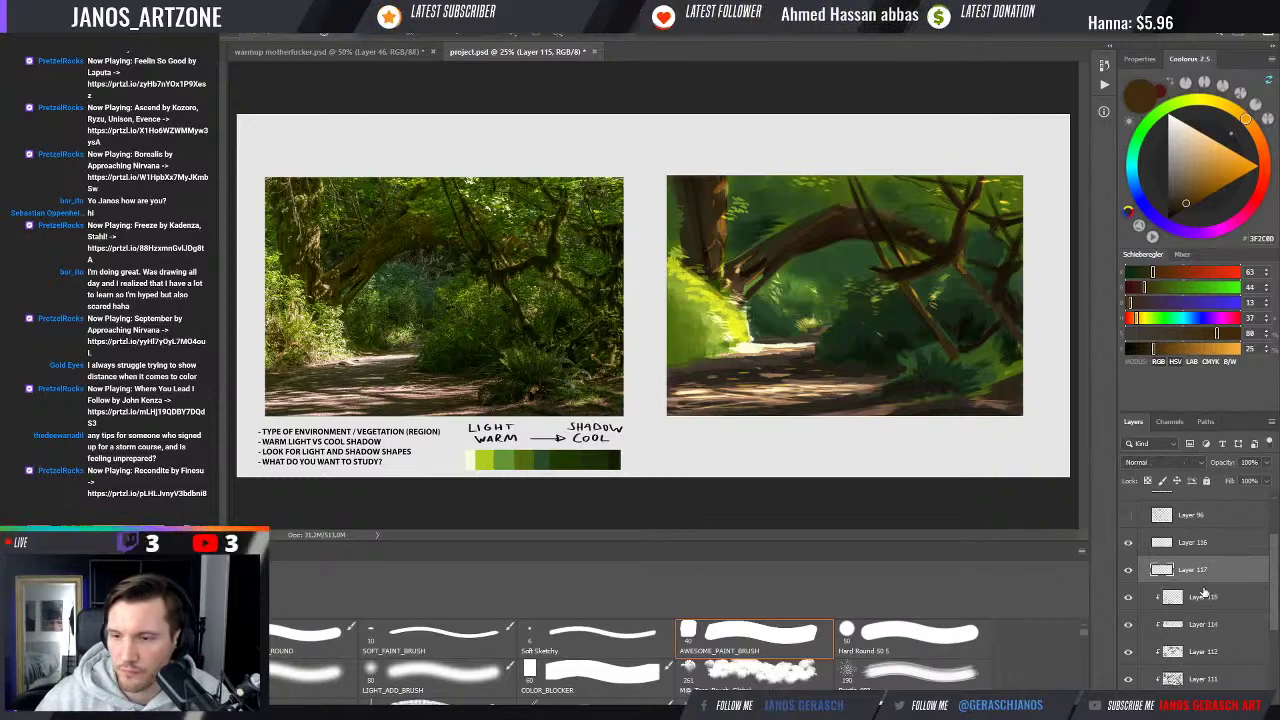
Clip Layer 117 to Layer 115 and sample path olives, lit tan and sunlit yellow-greens
{"action": "left_click", "coordinate": [1213, 580], "text": "alt"}
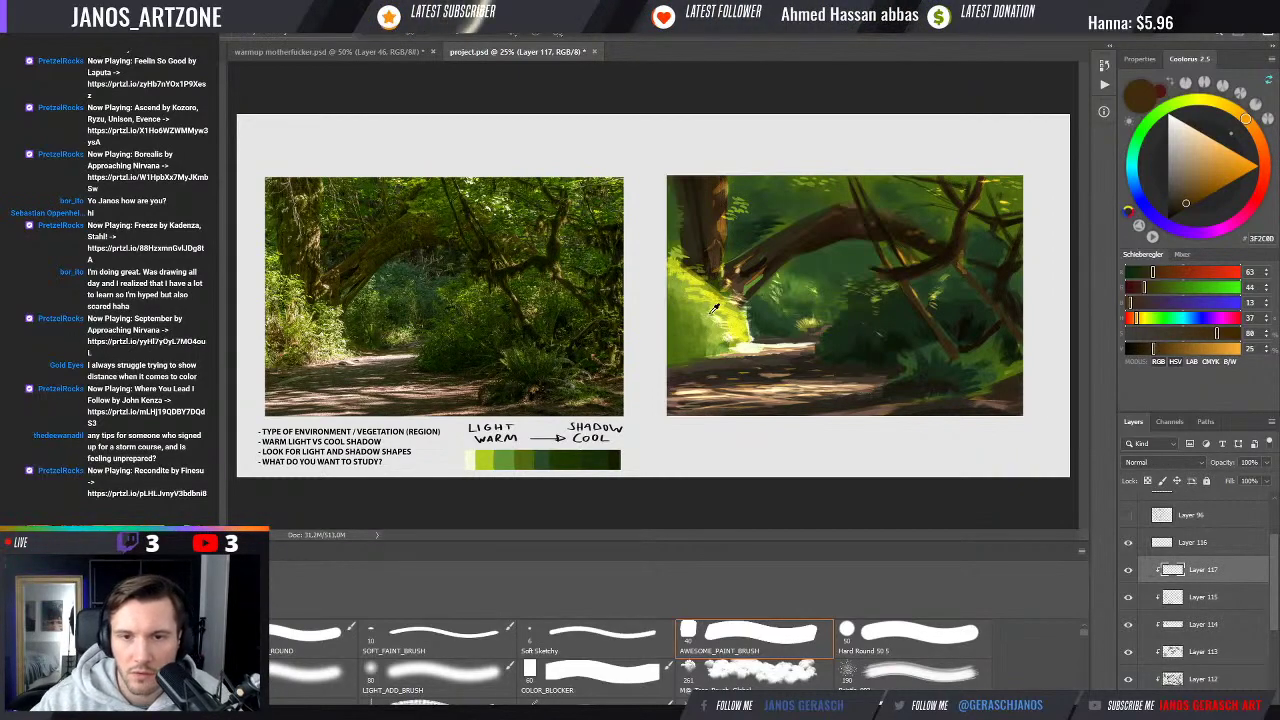
{"action": "left_click", "coordinate": [710, 350], "text": "alt"}
{"action": "left_click", "coordinate": [704, 366], "text": "alt"}
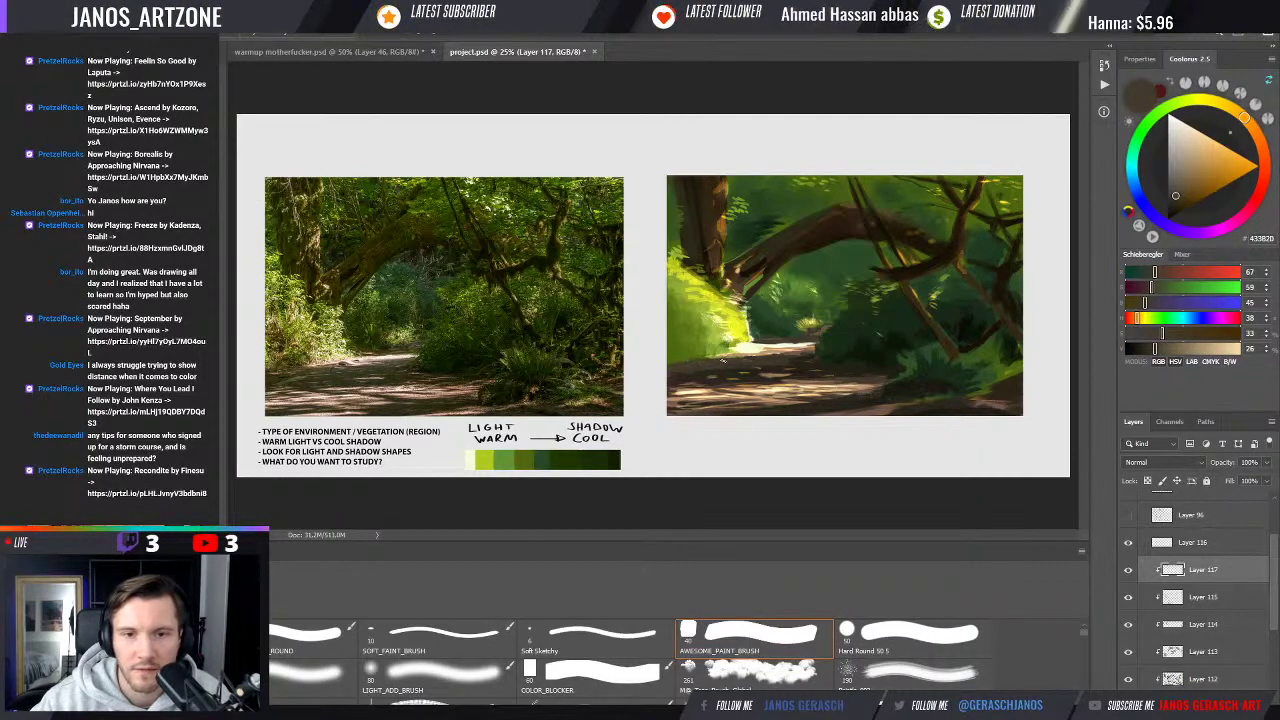
{"action": "left_click", "coordinate": [740, 350], "text": "alt"}
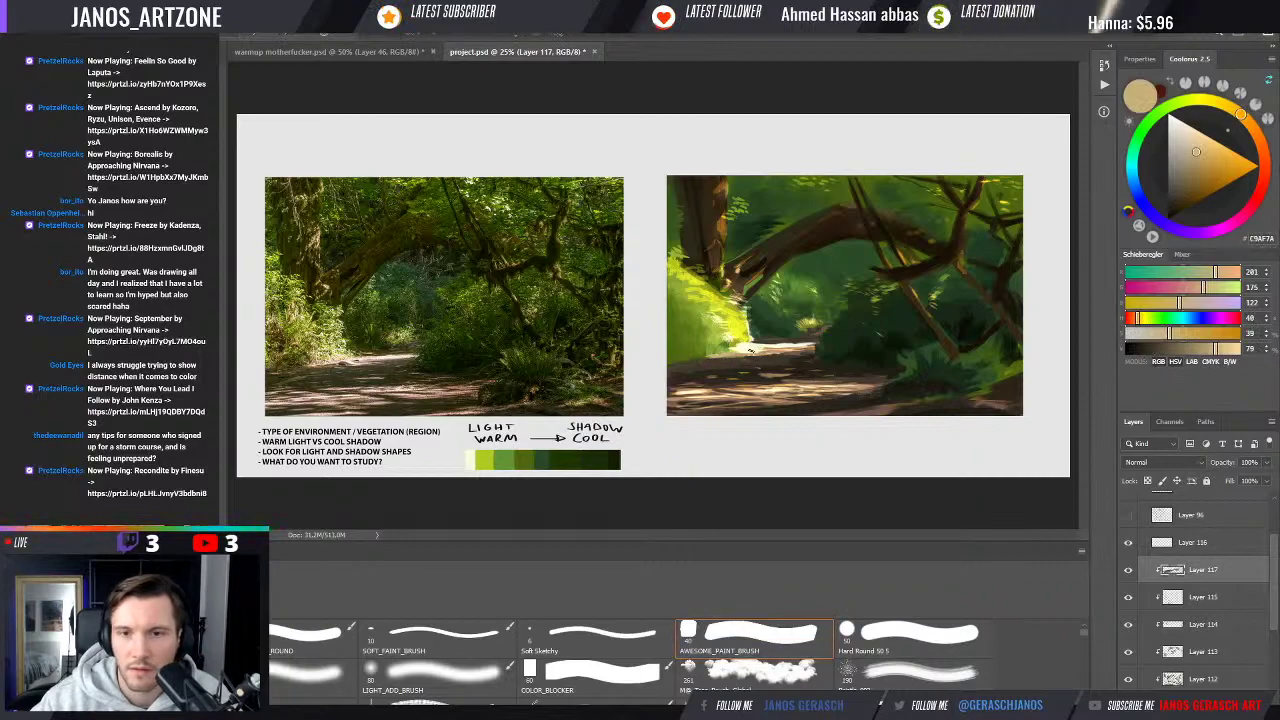
{"action": "left_click", "coordinate": [736, 341], "text": "alt"}
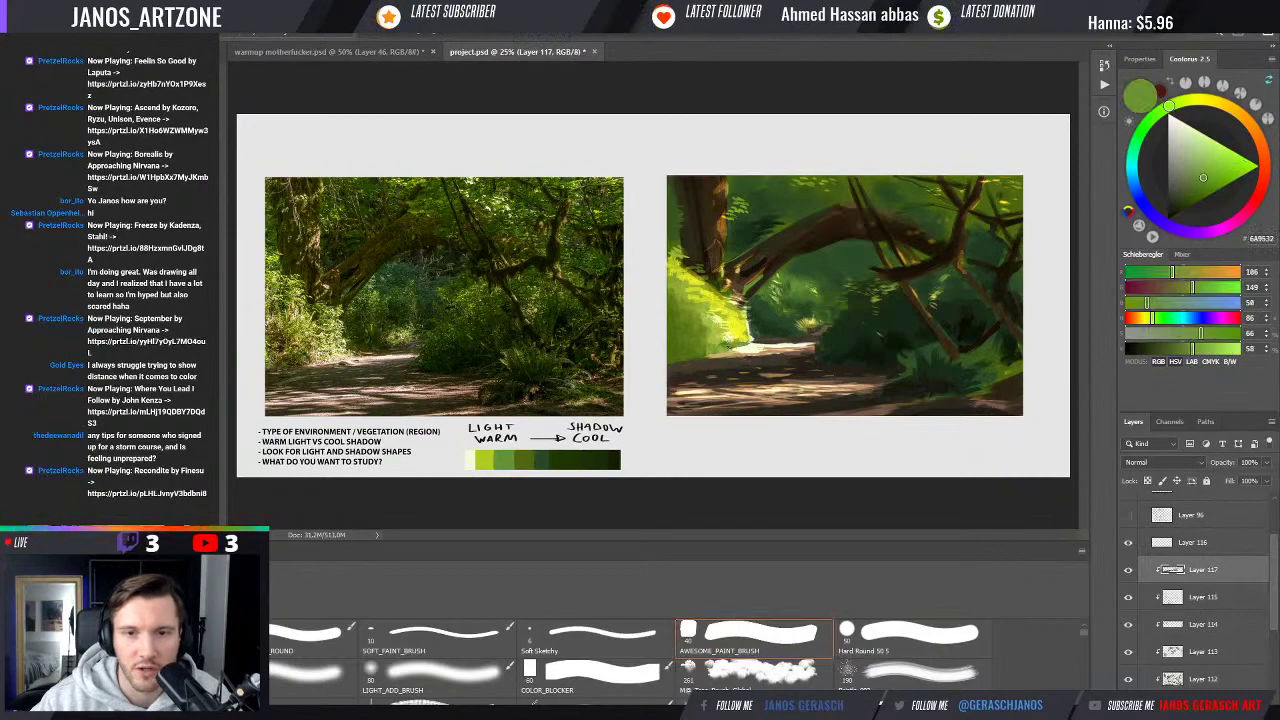
{"action": "left_click", "coordinate": [742, 337], "text": "alt"}
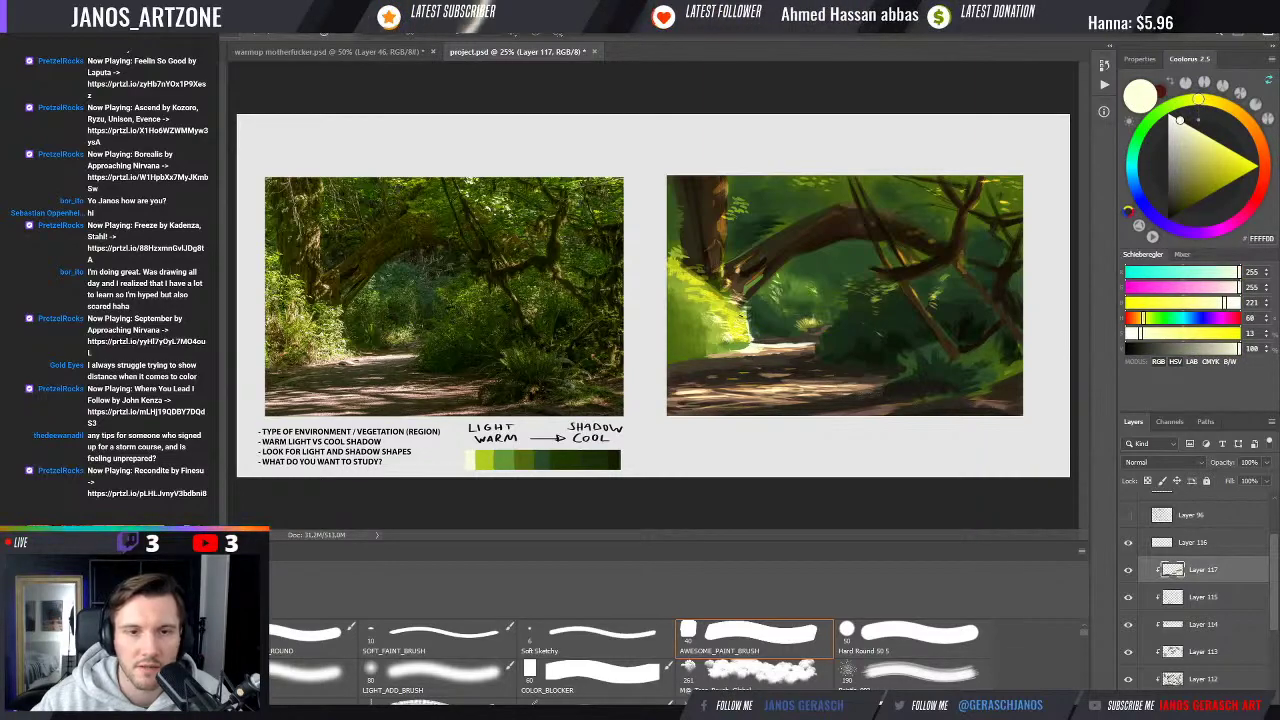
{"action": "left_click", "coordinate": [759, 311], "text": "alt"}
{"action": "left_click", "coordinate": [731, 300], "text": "alt"}
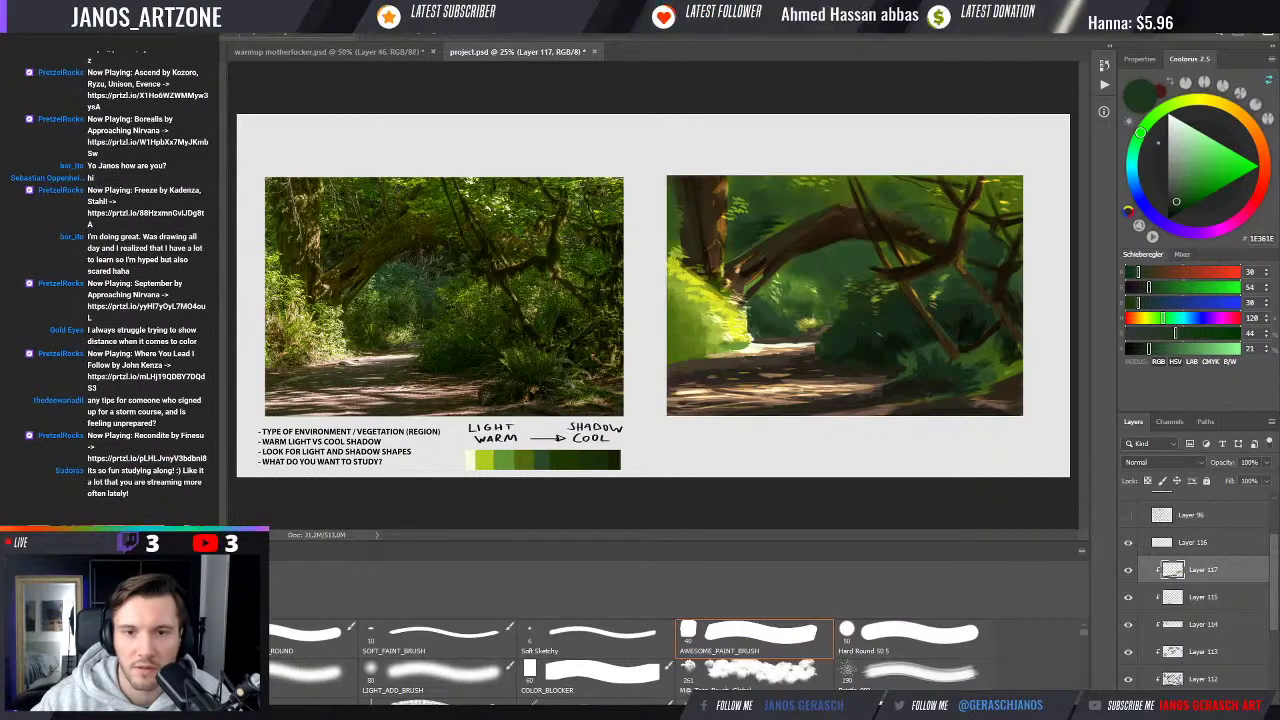
{"action": "left_click", "coordinate": [713, 326], "text": "alt"}
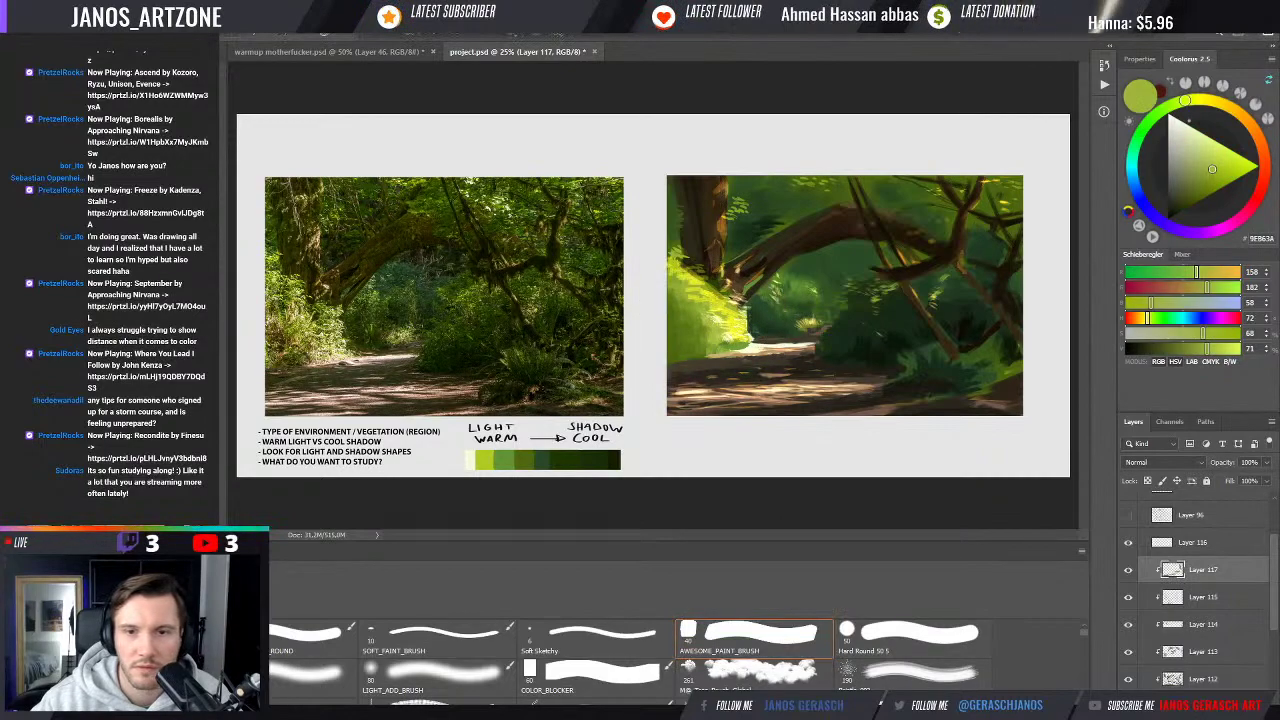
{"action": "left_click", "coordinate": [716, 270], "text": "alt"}
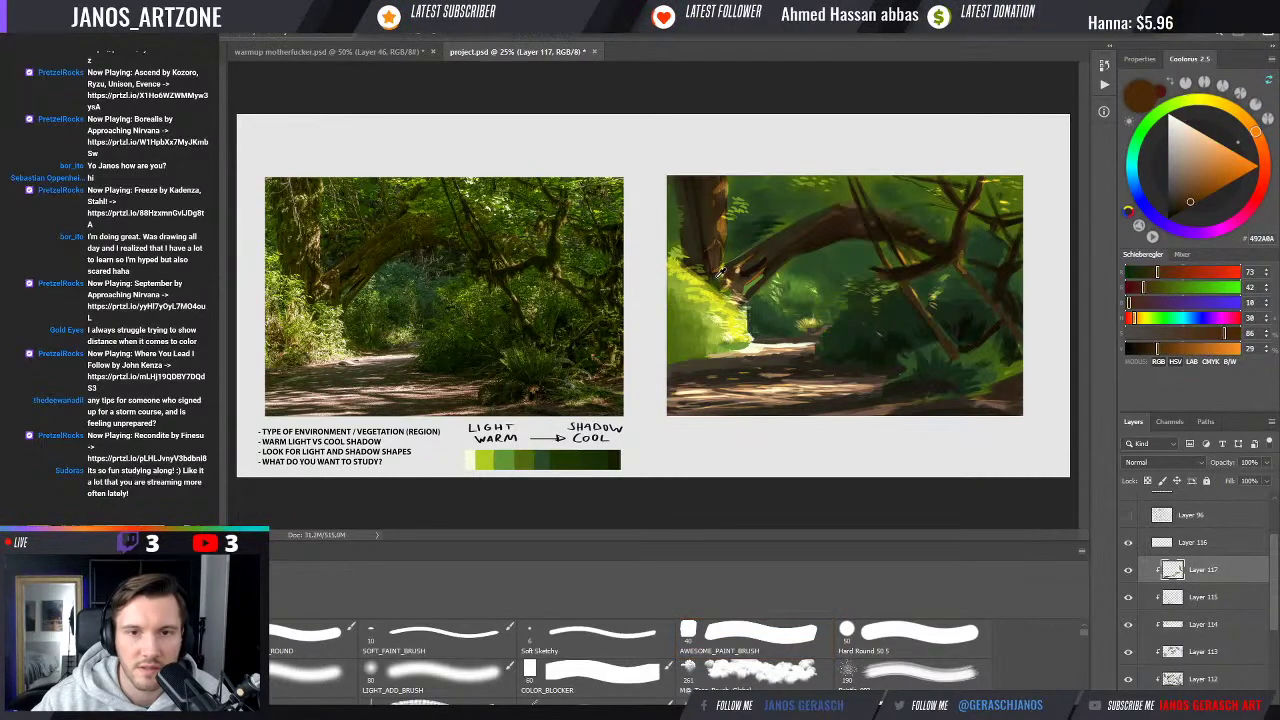
{"action": "key", "text": "period"}
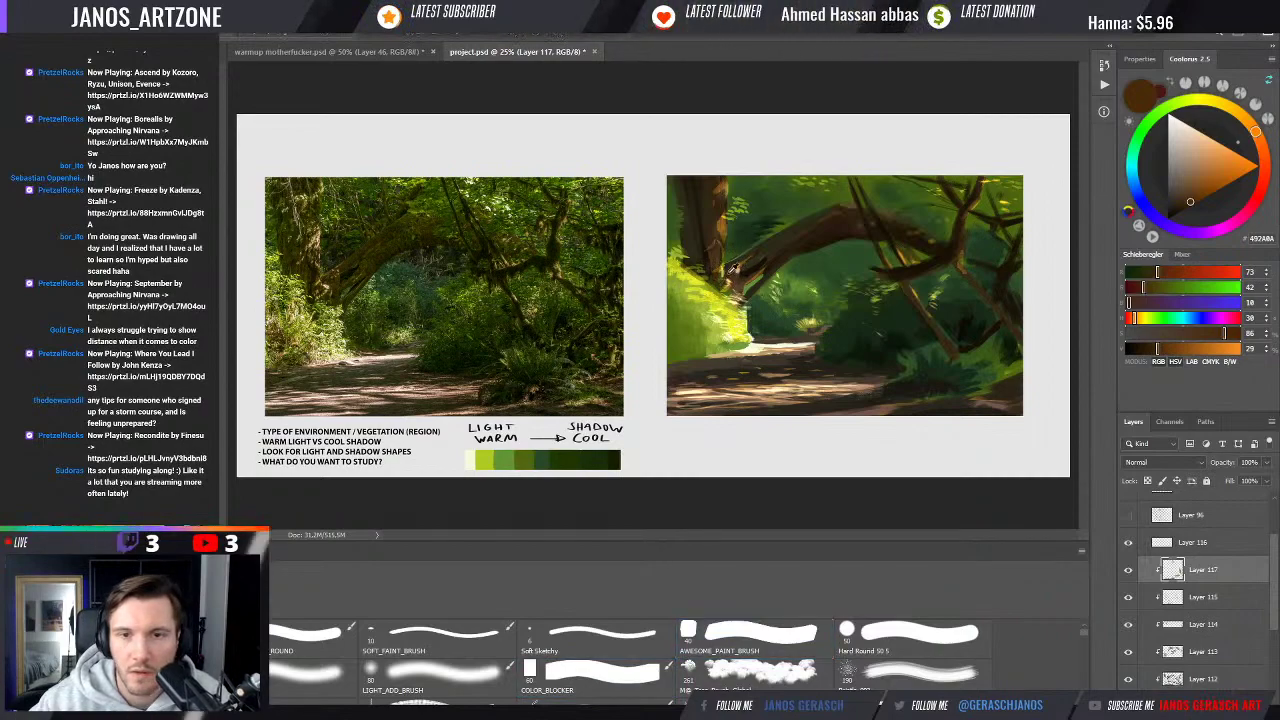
Sample trunk browns and bright foliage green, then desaturate and darken the colour
{"action": "left_click", "coordinate": [718, 262], "text": "alt"}
{"action": "left_click", "coordinate": [714, 264], "text": "alt"}
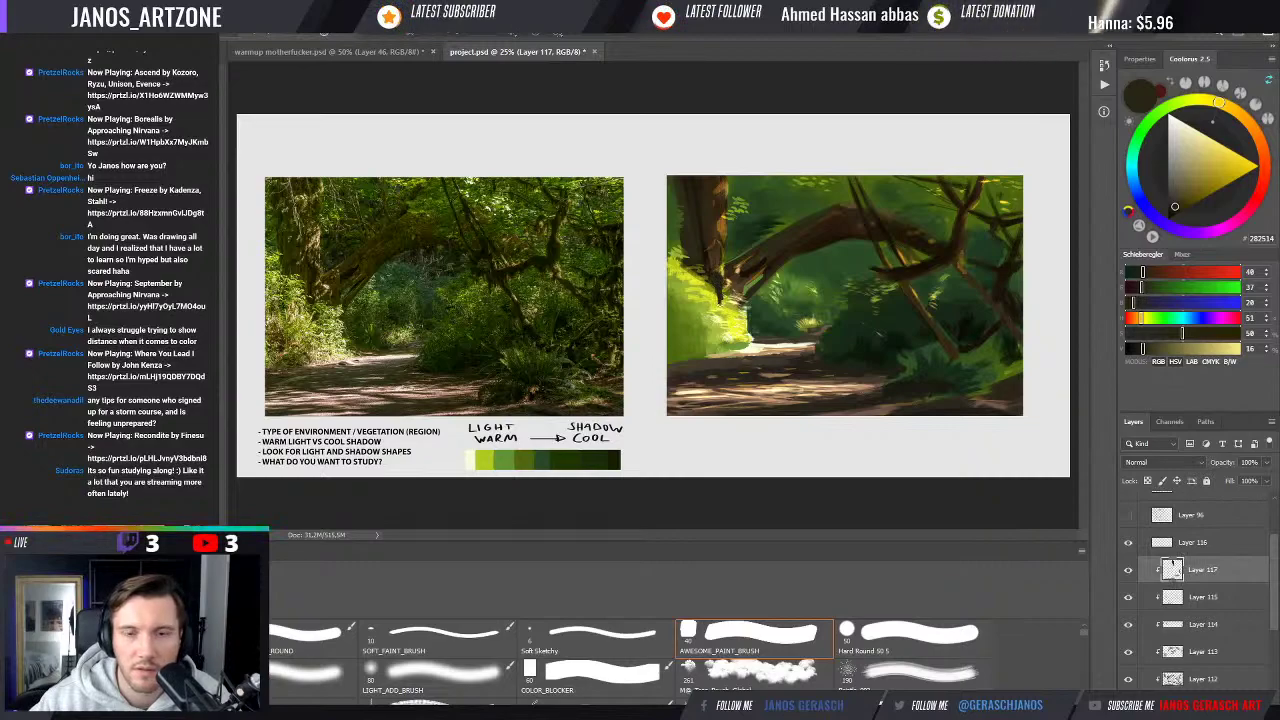
{"action": "left_click", "coordinate": [724, 302], "text": "alt"}
{"action": "left_click", "coordinate": [727, 305], "text": "alt"}
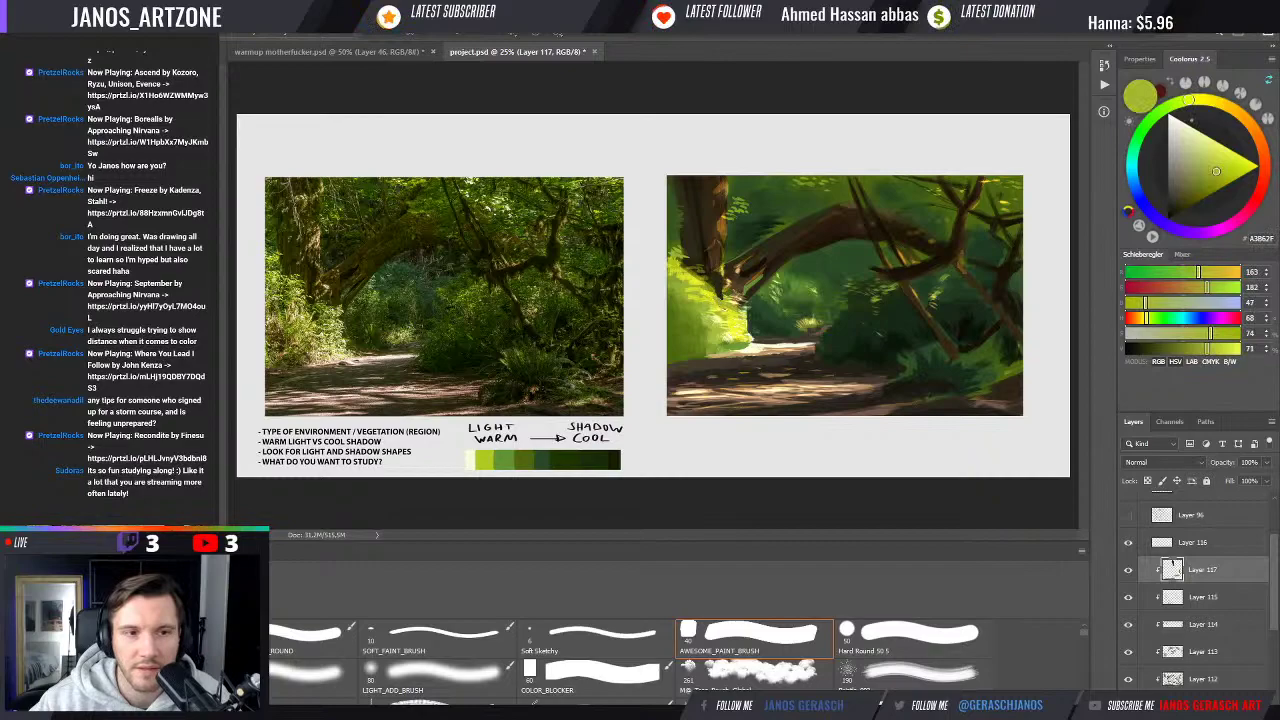
{"action": "left_click", "coordinate": [732, 305], "text": "alt"}
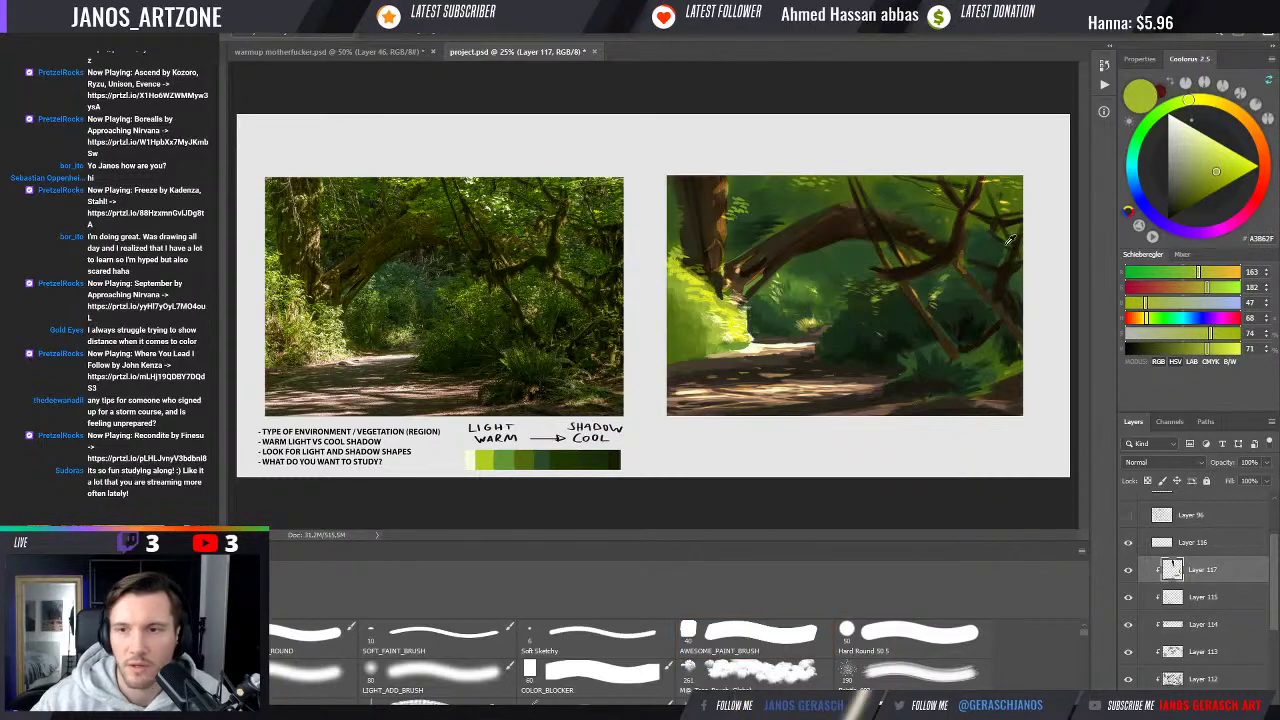
{"action": "left_click", "coordinate": [1177, 333]}
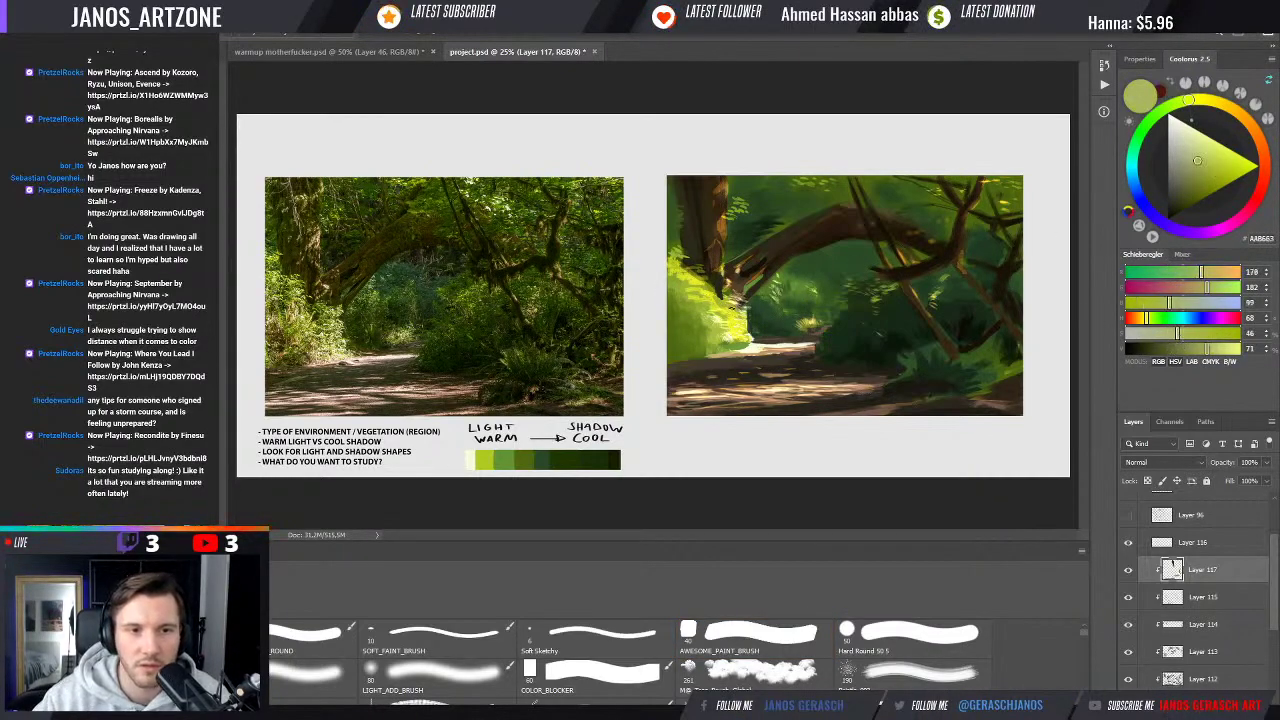
{"action": "left_click", "coordinate": [750, 640]}
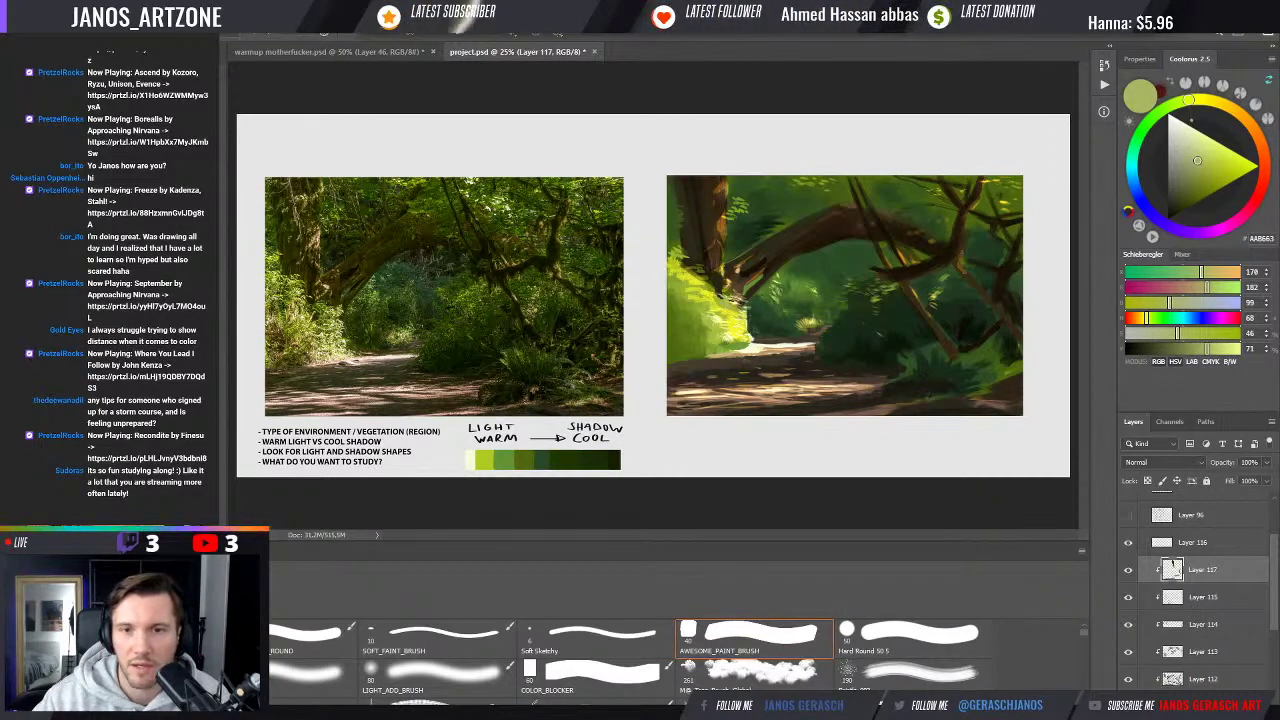
{"action": "left_click", "coordinate": [1185, 349]}
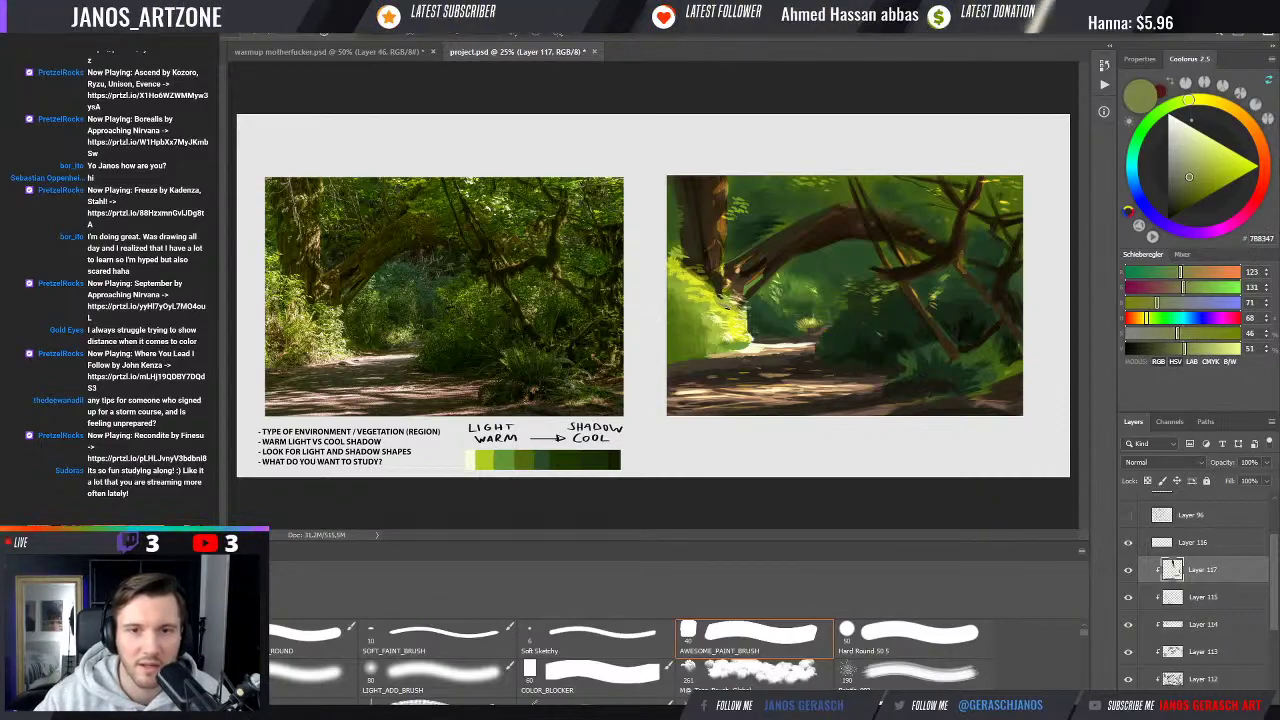
Sample olive, foliage greens and lit-path beige, ending on a dark olive
{"action": "left_click", "coordinate": [686, 295], "text": "alt"}
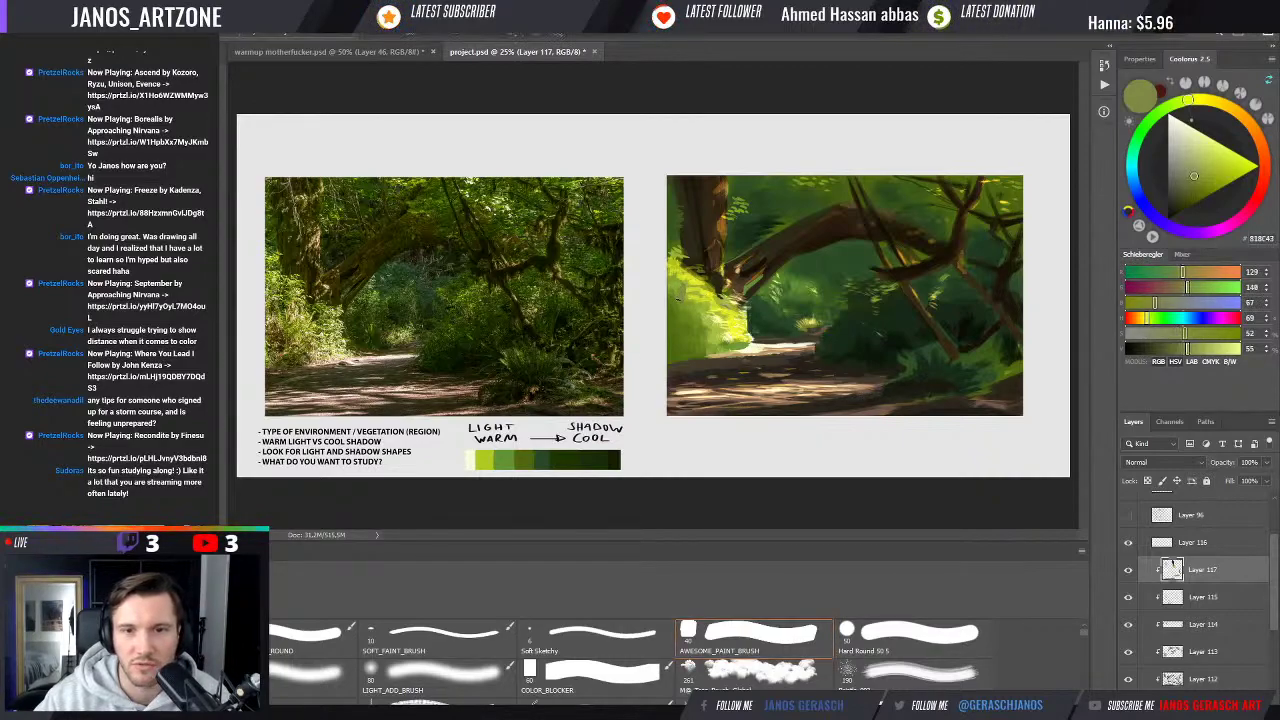
{"action": "left_click", "coordinate": [684, 290], "text": "alt"}
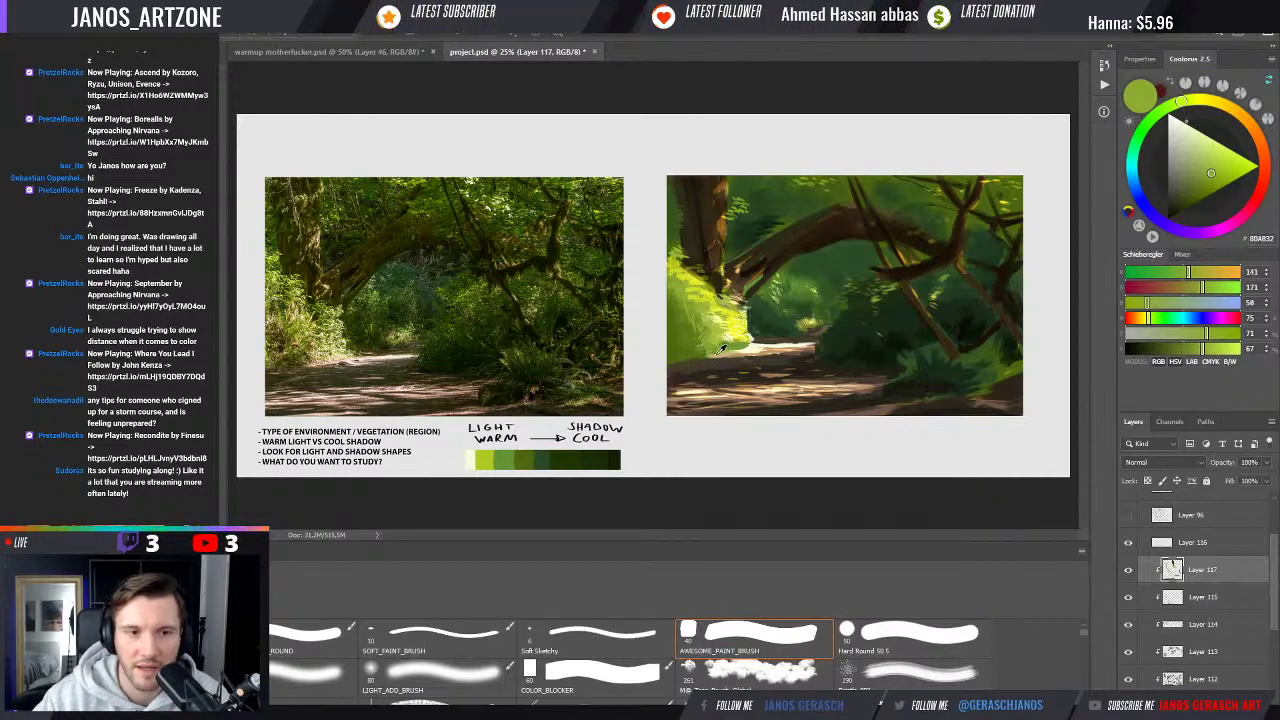
{"action": "left_click", "coordinate": [722, 343], "text": "alt"}
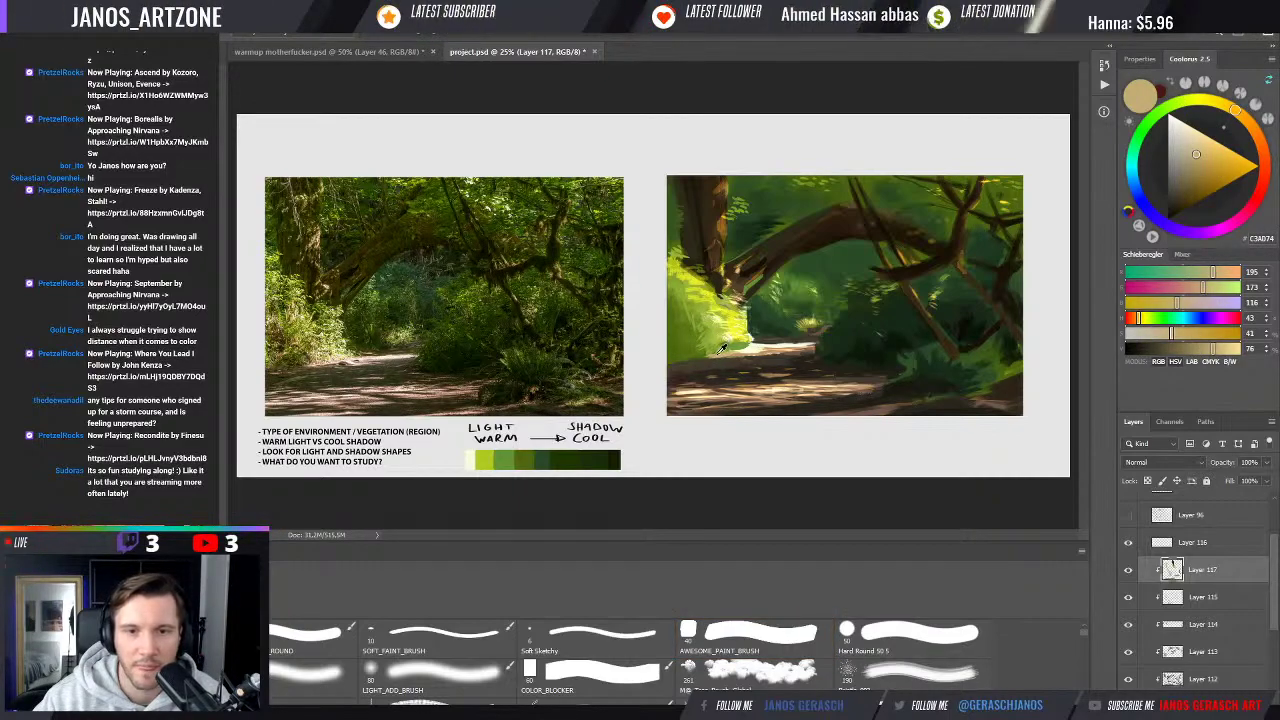
{"action": "left_click", "coordinate": [727, 345], "text": "alt"}
{"action": "left_click", "coordinate": [720, 346], "text": "alt"}
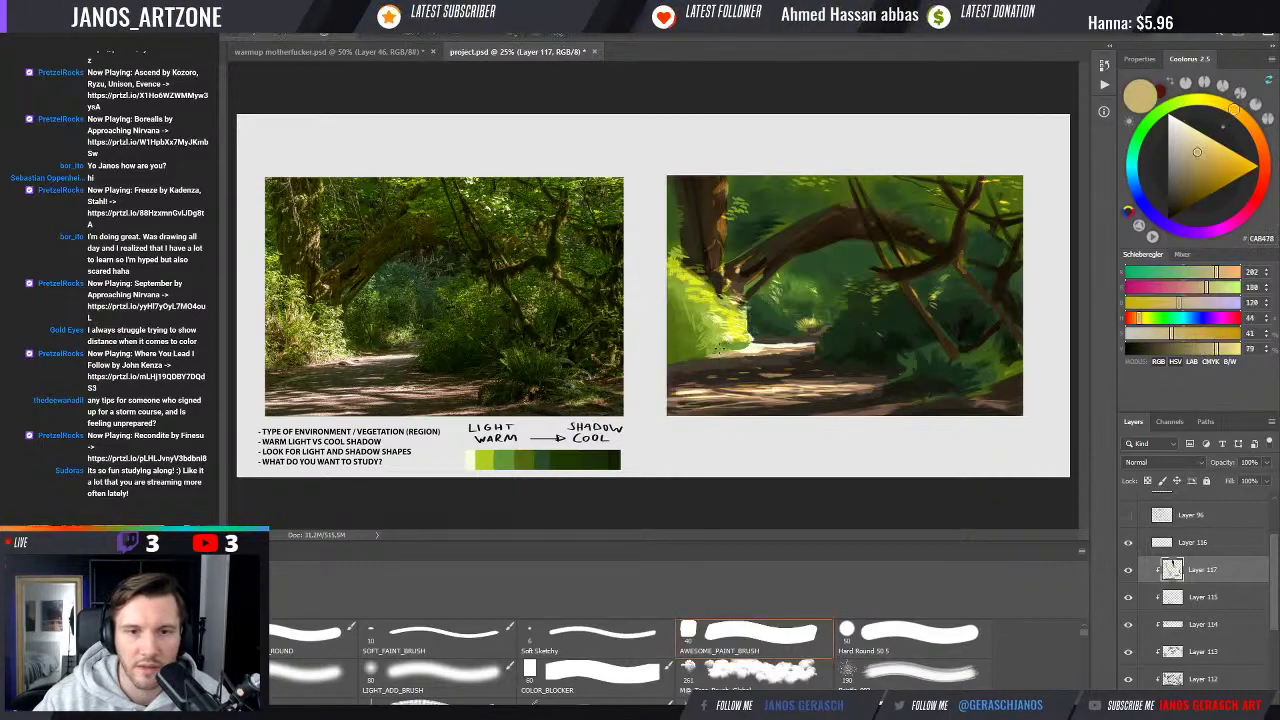
{"action": "left_click", "coordinate": [708, 353], "text": "alt"}
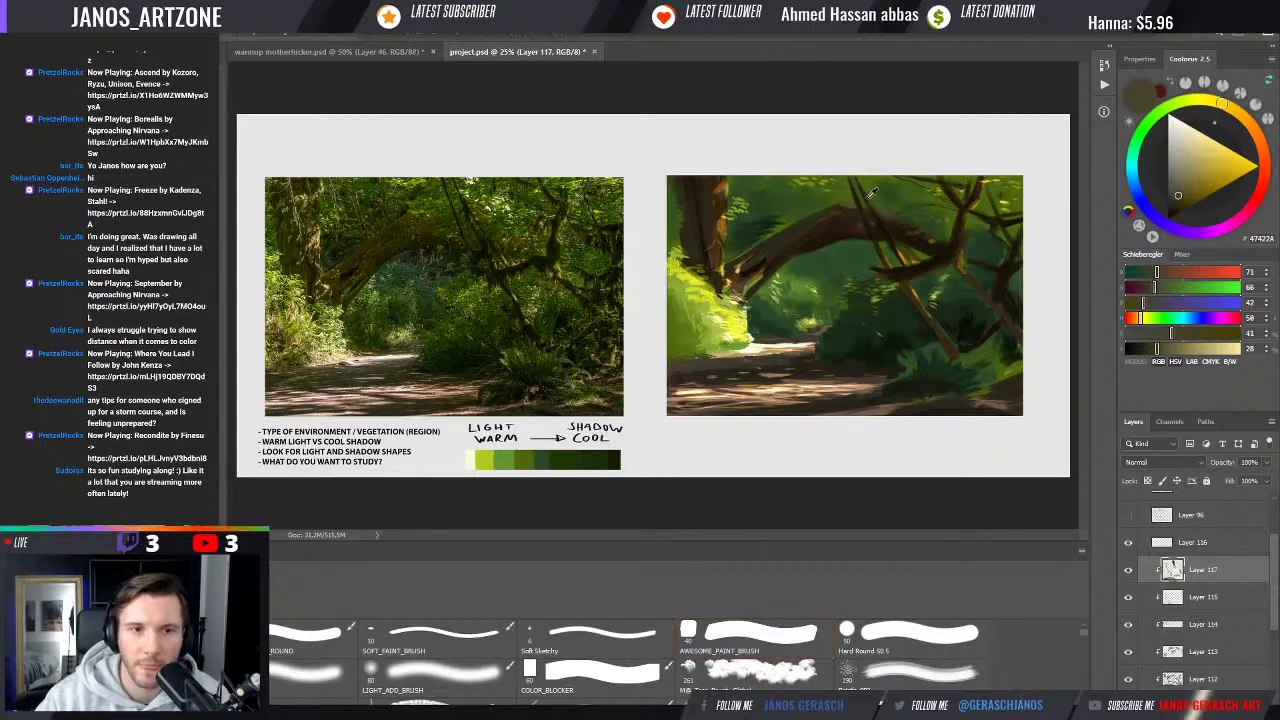
Sample trunk and branch browns, then set dark foliage green 2A4521 as the paint colour
{"action": "left_click", "coordinate": [826, 231], "text": "alt"}
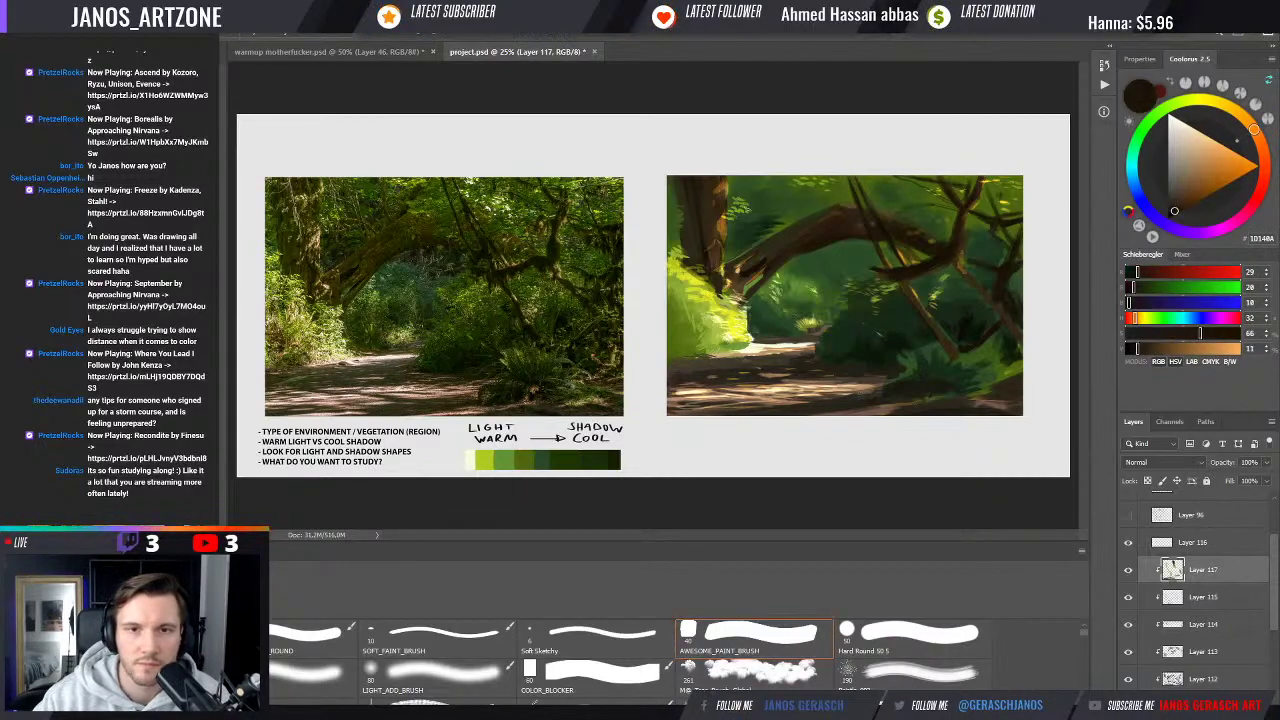
{"action": "left_click", "coordinate": [703, 213], "text": "alt"}
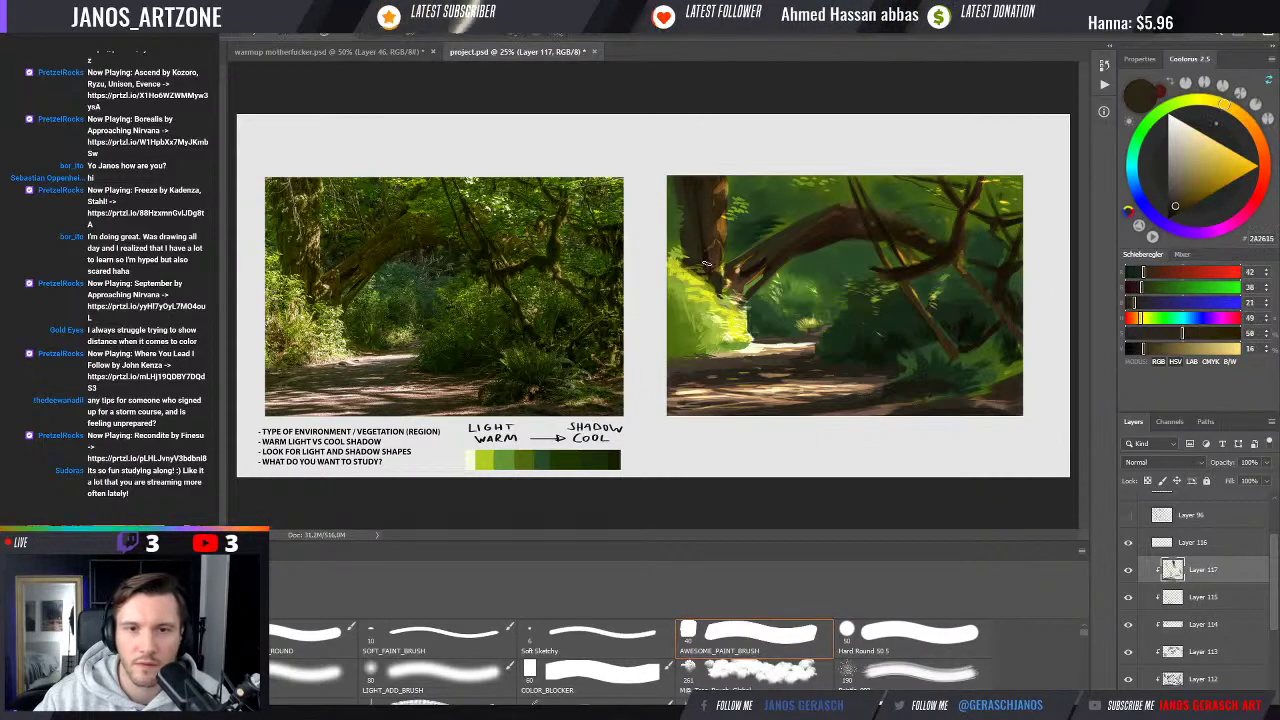
{"action": "left_click", "coordinate": [707, 252], "text": "alt"}
{"action": "key", "text": "period"}
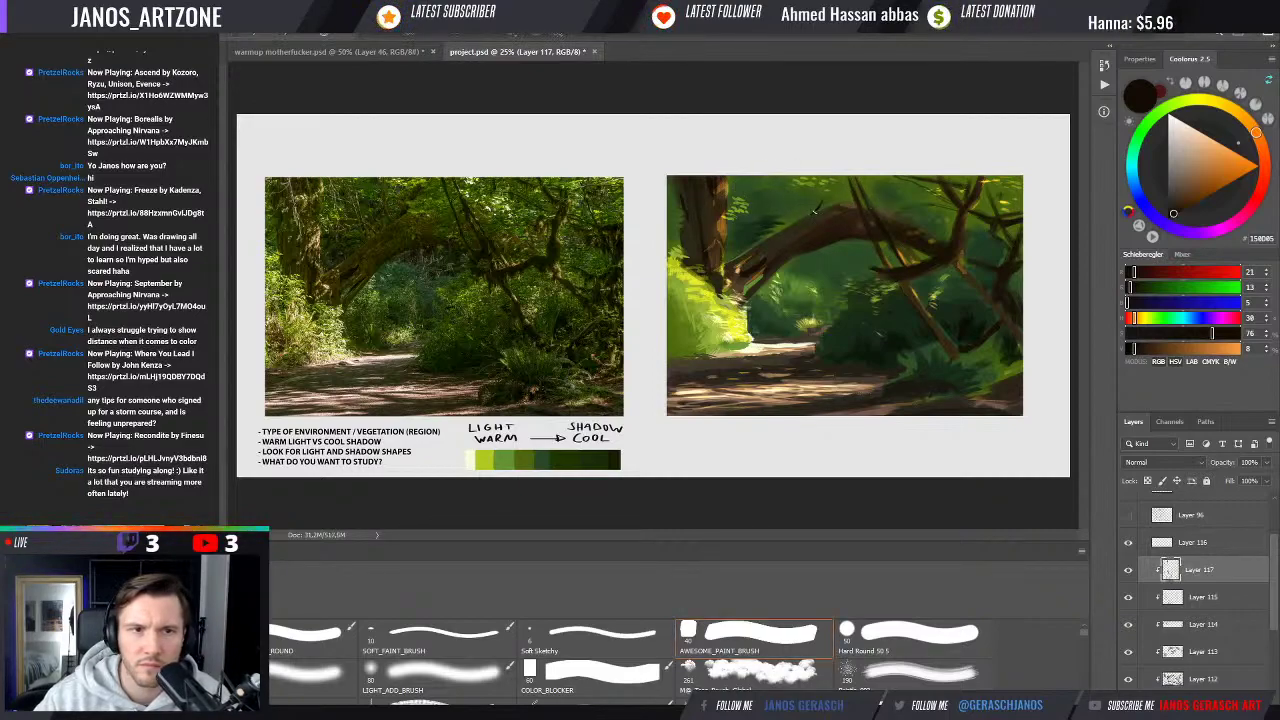
{"action": "left_click", "coordinate": [819, 201], "text": "alt"}
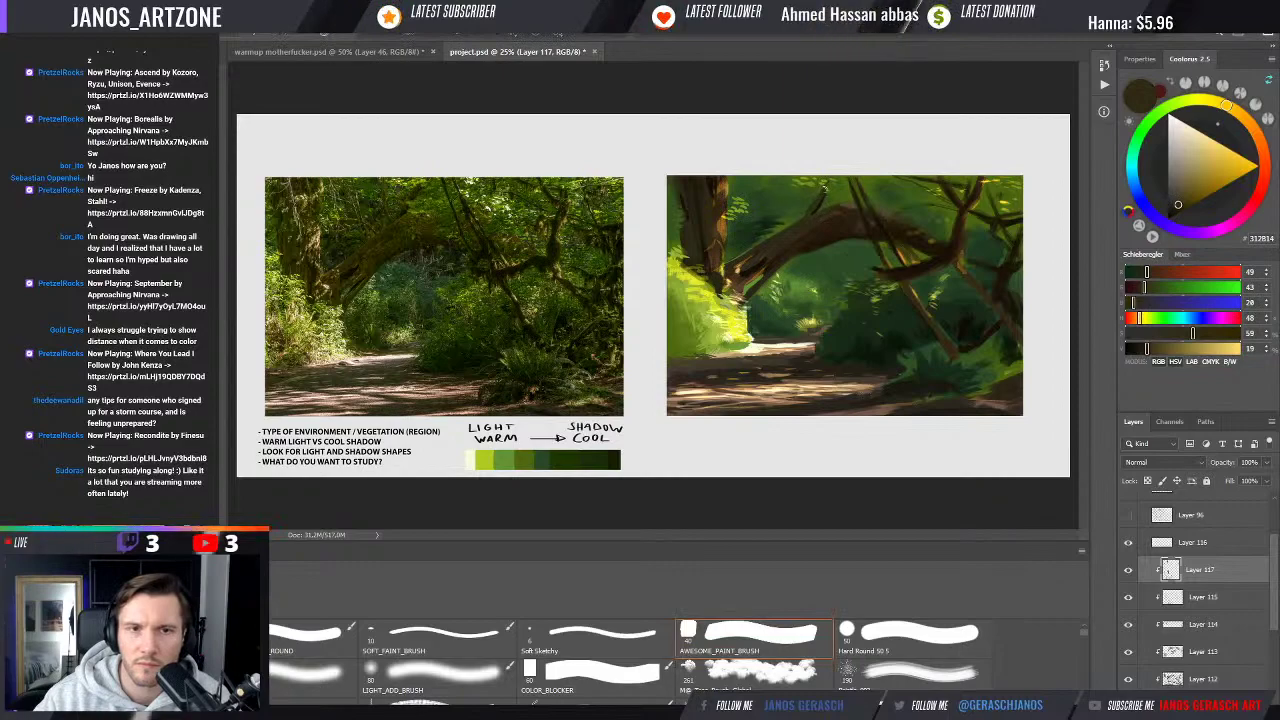
{"action": "left_click", "coordinate": [828, 186], "text": "alt"}
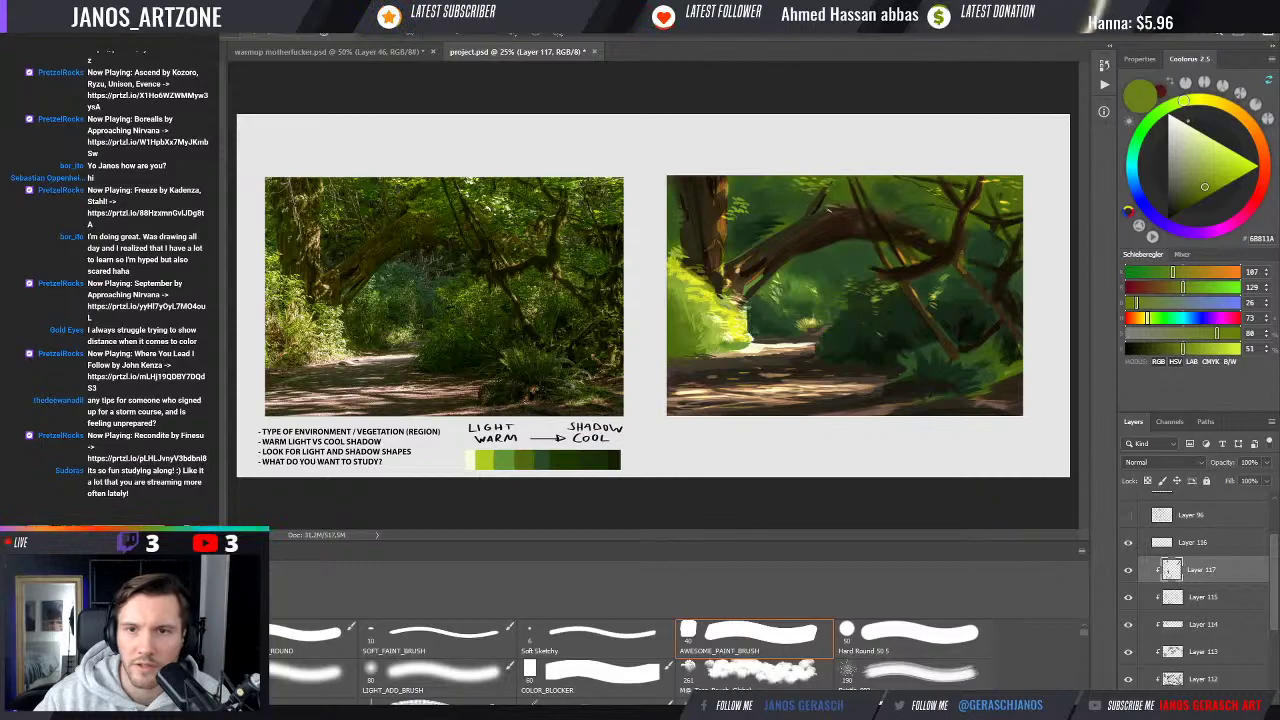
{"action": "left_click", "coordinate": [841, 193], "text": "alt"}
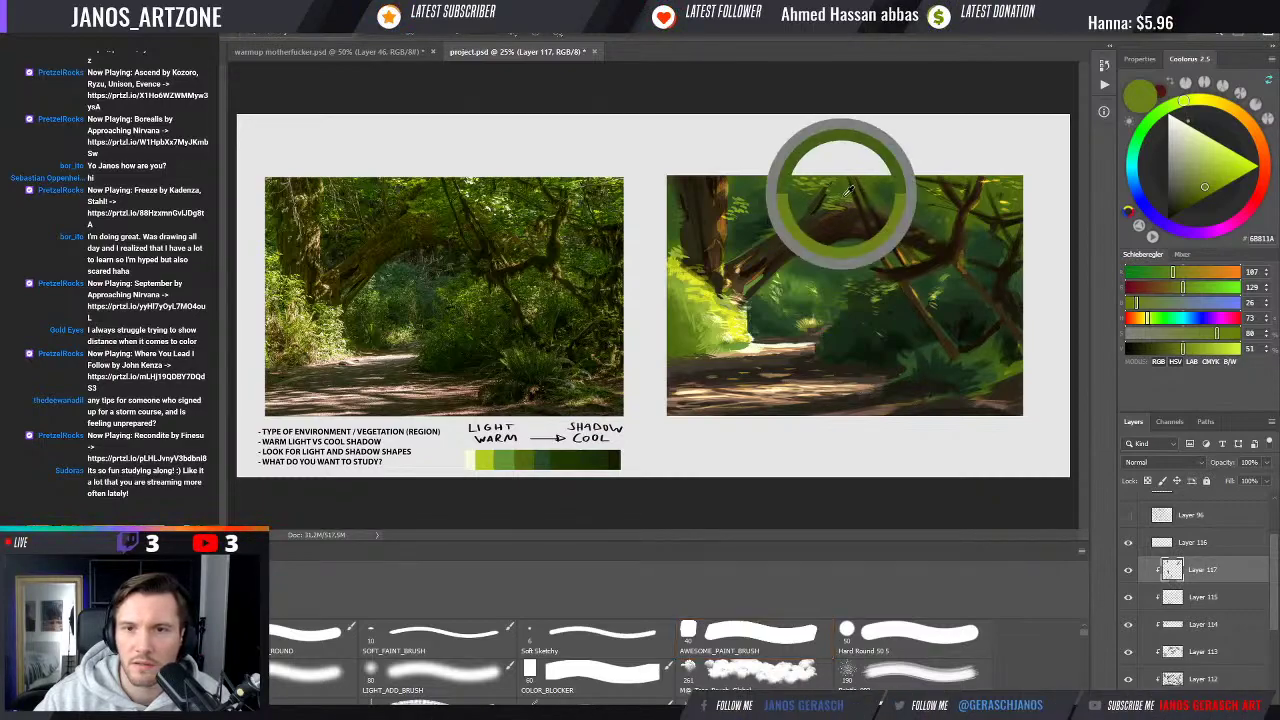
{"action": "left_click", "coordinate": [930, 223], "text": "alt"}
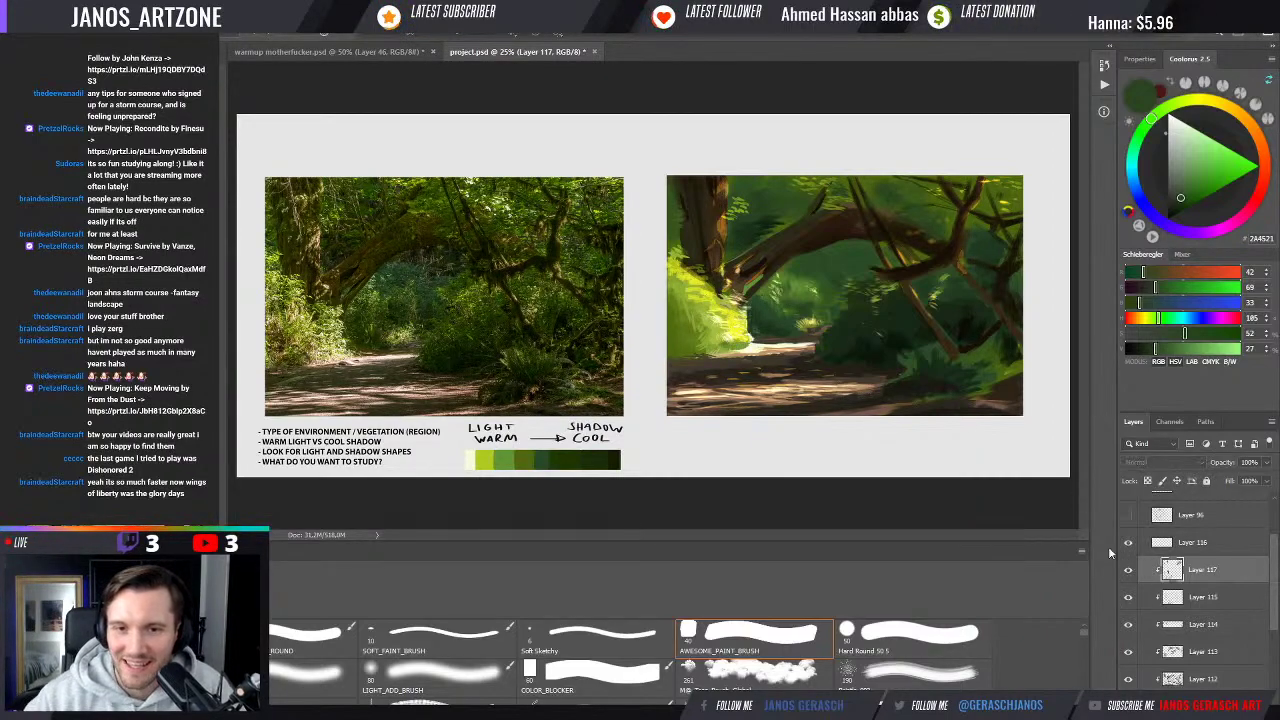
Sample sunlit foliage greens, a dark brown and a pale cream from the canvas
{"action": "left_click", "coordinate": [712, 318], "text": "alt"}
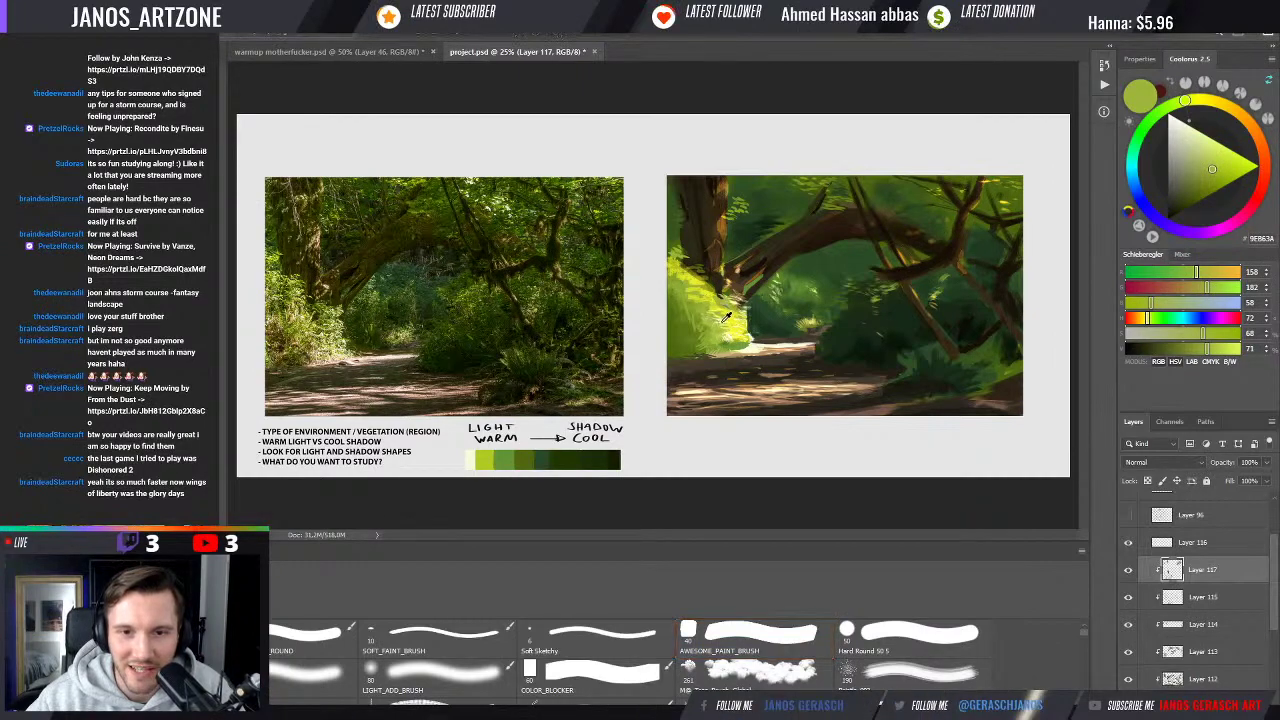
{"action": "left_click", "coordinate": [712, 318], "text": "alt"}
{"action": "left_click", "coordinate": [712, 318], "text": "alt"}
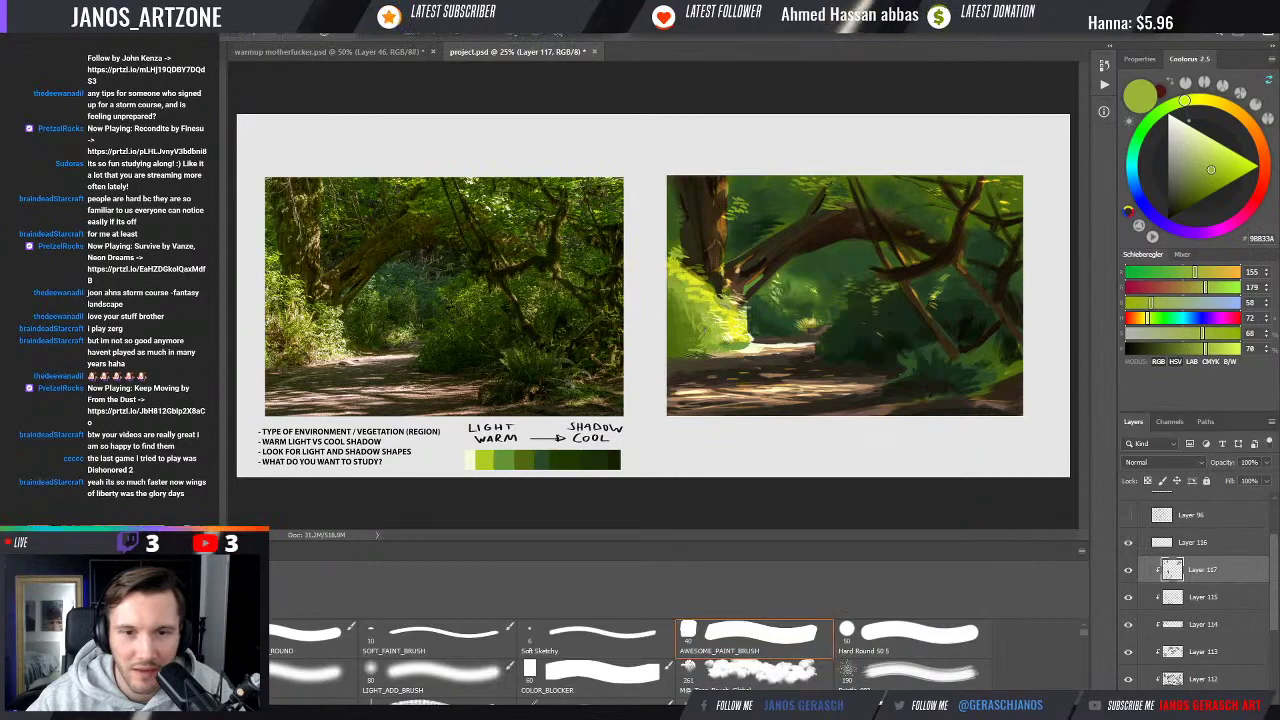
{"action": "left_click", "coordinate": [710, 358], "text": "alt"}
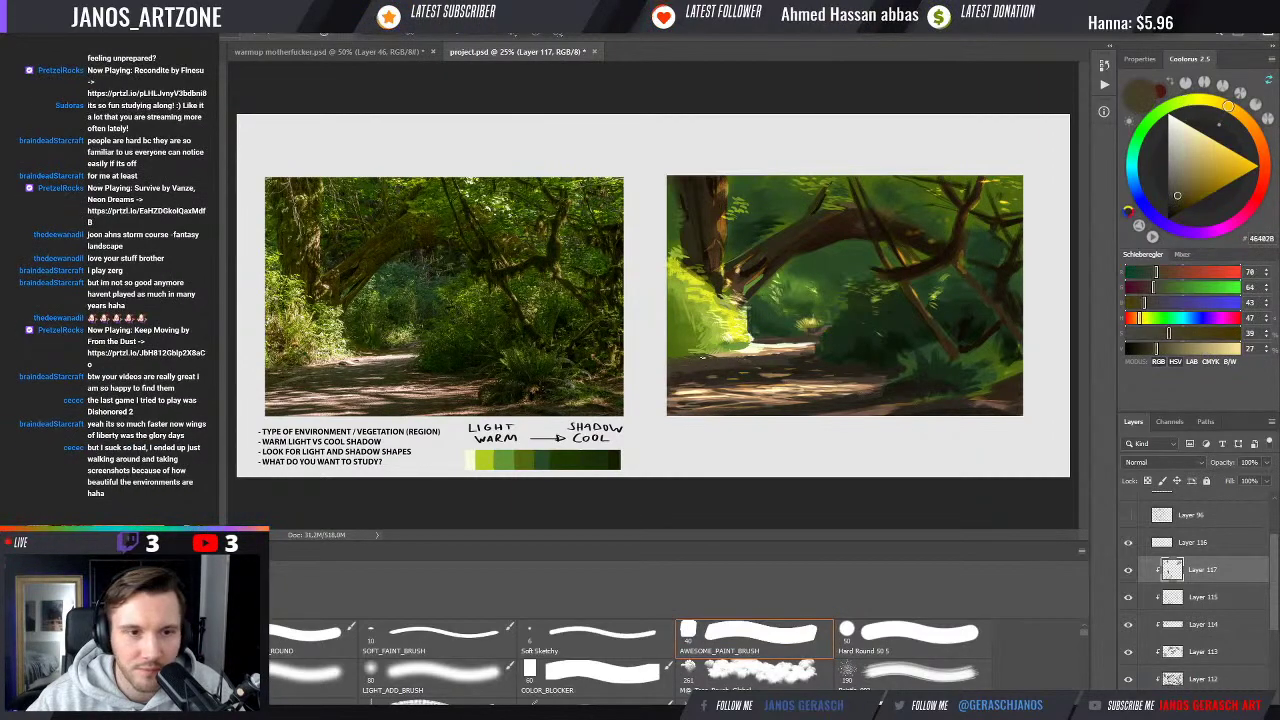
{"action": "left_click", "coordinate": [724, 351], "text": "alt"}
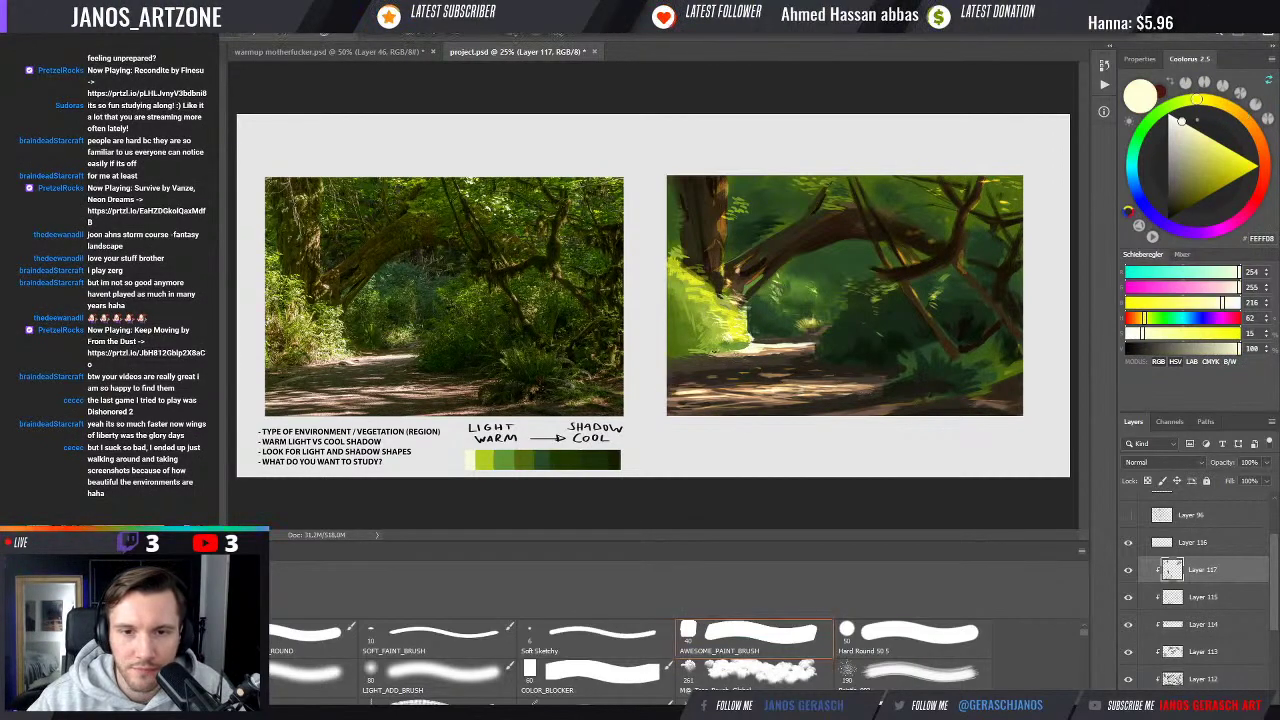
Sample greens, cream and browns, then paint a light stroke along the forest path
{"action": "left_click", "coordinate": [739, 338], "text": "alt"}
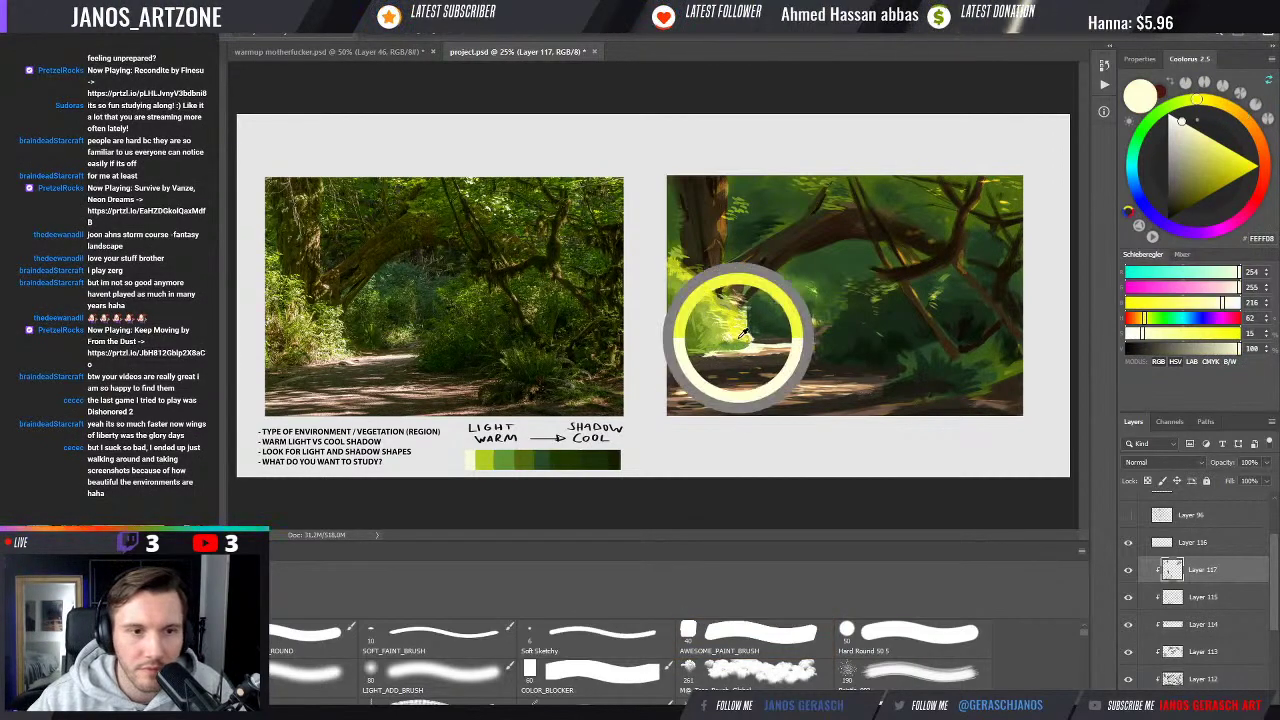
{"action": "left_click", "coordinate": [740, 340], "text": "alt"}
{"action": "left_click", "coordinate": [749, 341], "text": "alt"}
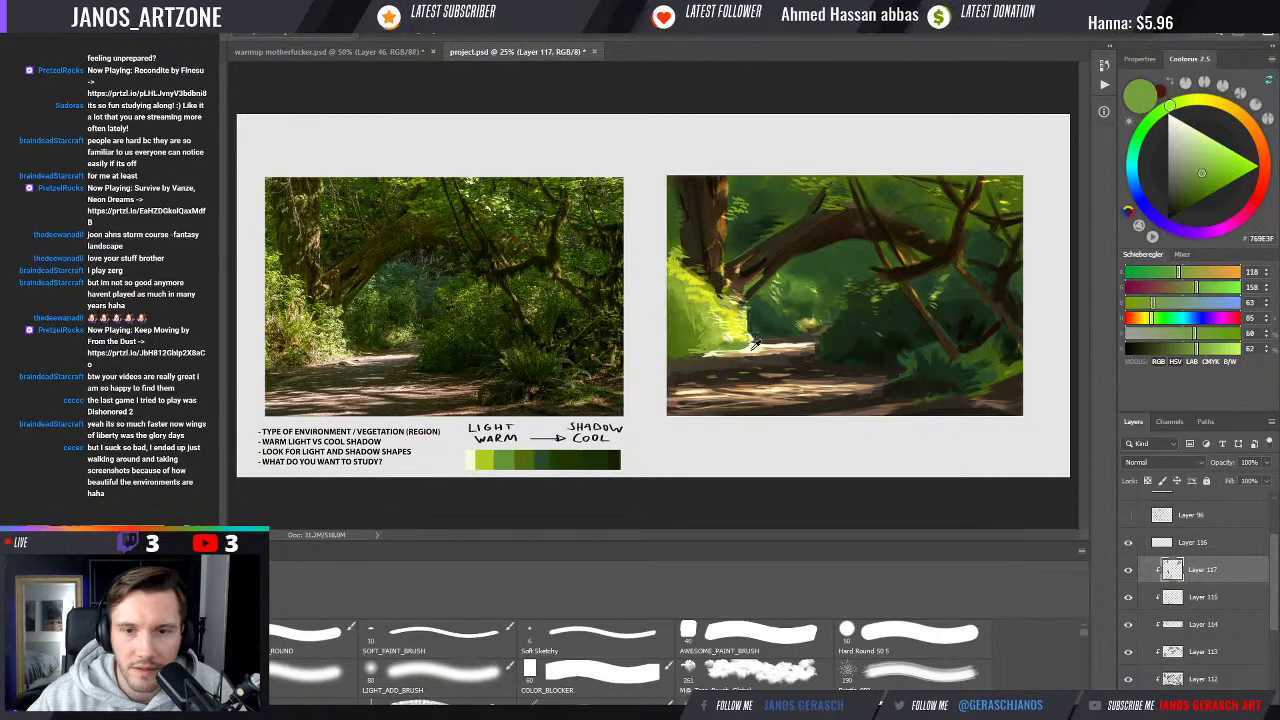
{"action": "left_click", "coordinate": [752, 342], "text": "alt"}
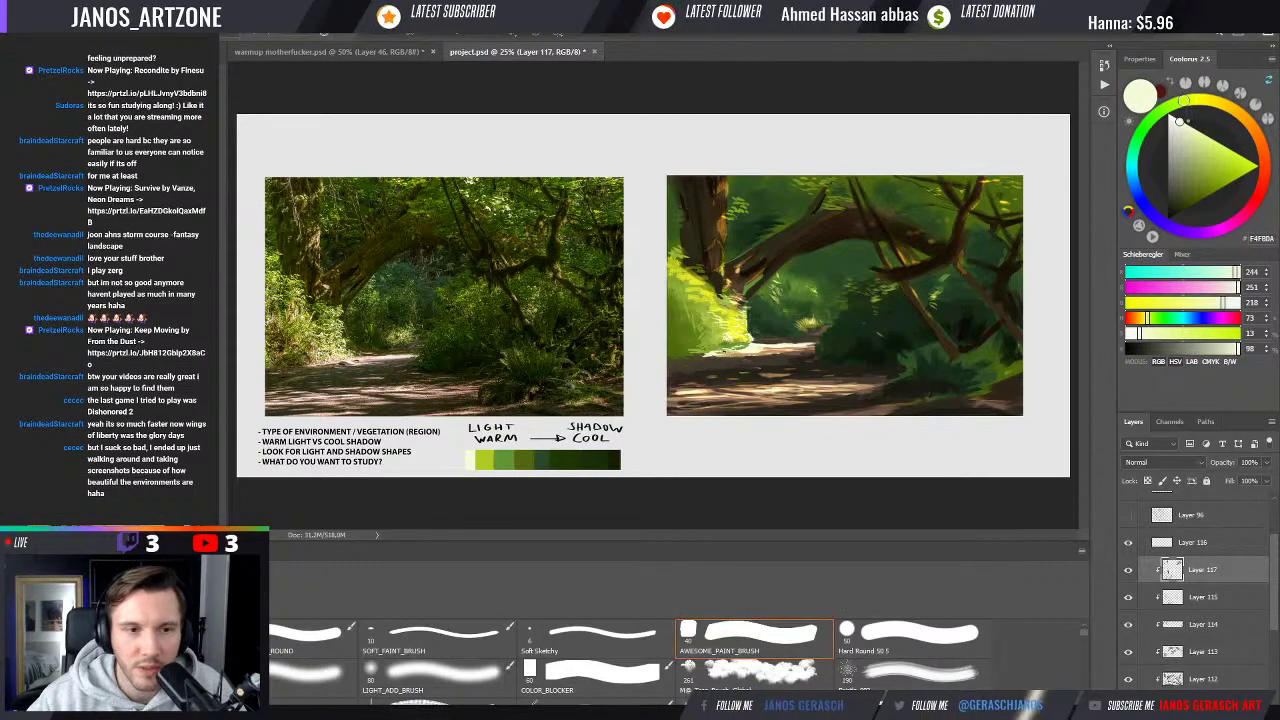
{"action": "left_click", "coordinate": [770, 336], "text": "alt"}
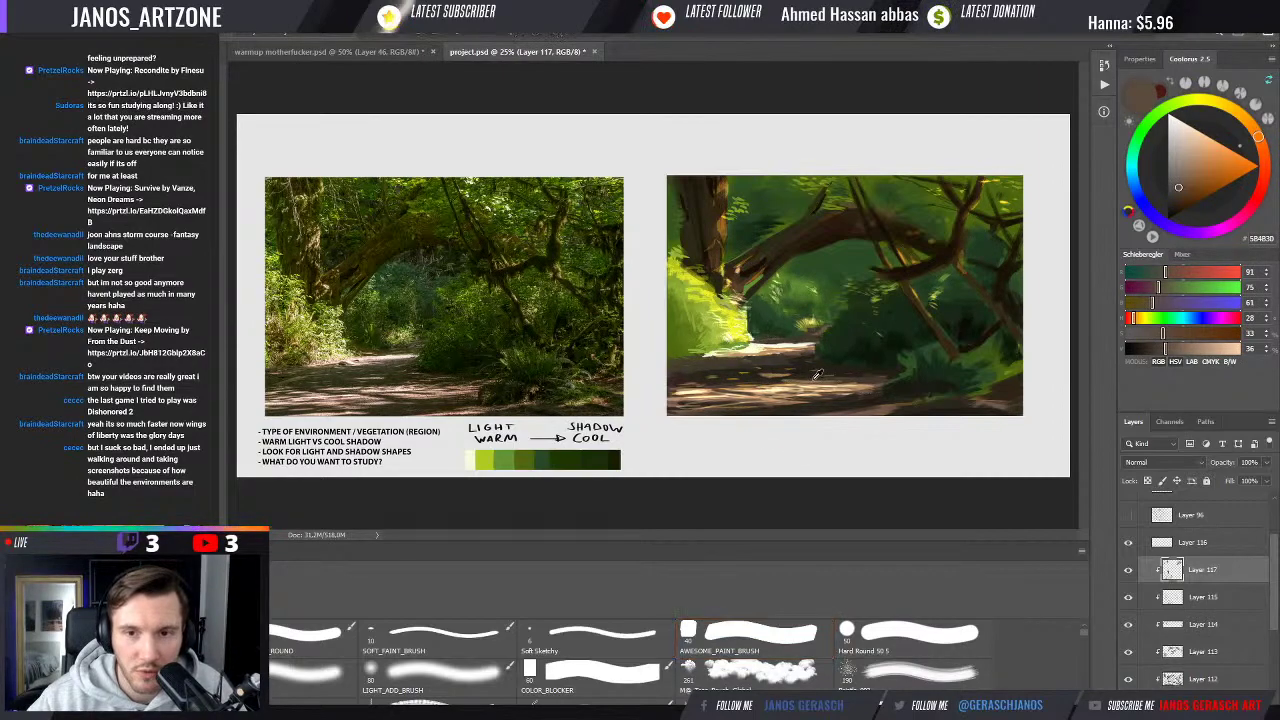
{"action": "left_click", "coordinate": [767, 327], "text": "alt"}
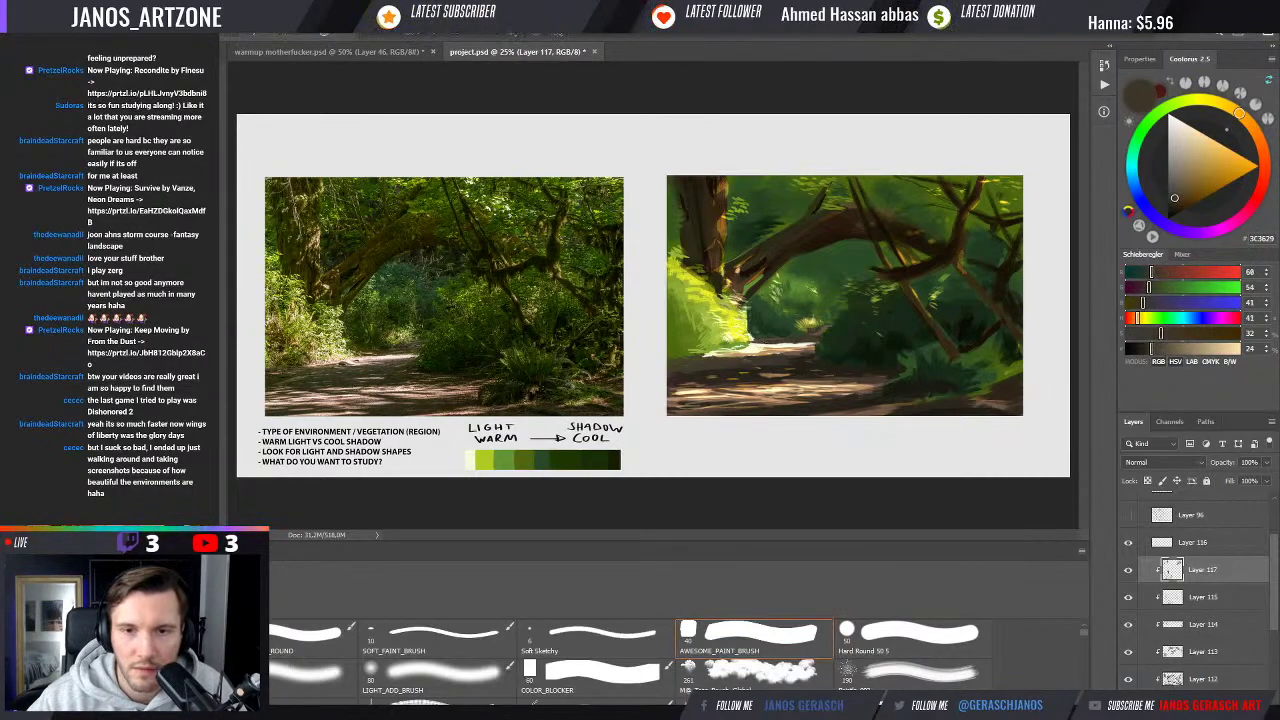
{"action": "left_click", "coordinate": [775, 370], "text": "alt"}
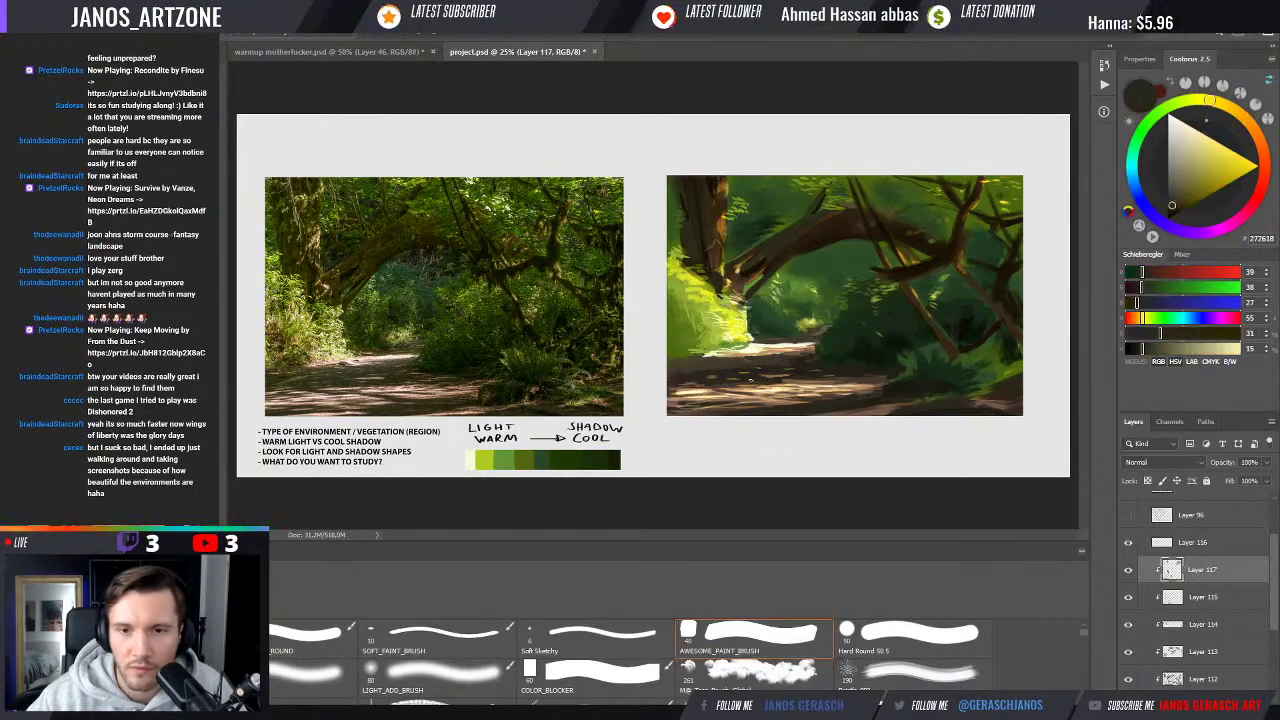
{"action": "left_click_drag", "start_coordinate": [784, 378], "coordinate": [748, 360]}
Sample dark browns, dab a small dark stroke on the path, then resample light tan CBAF7A
{"action": "left_click", "coordinate": [726, 363], "text": "alt"}
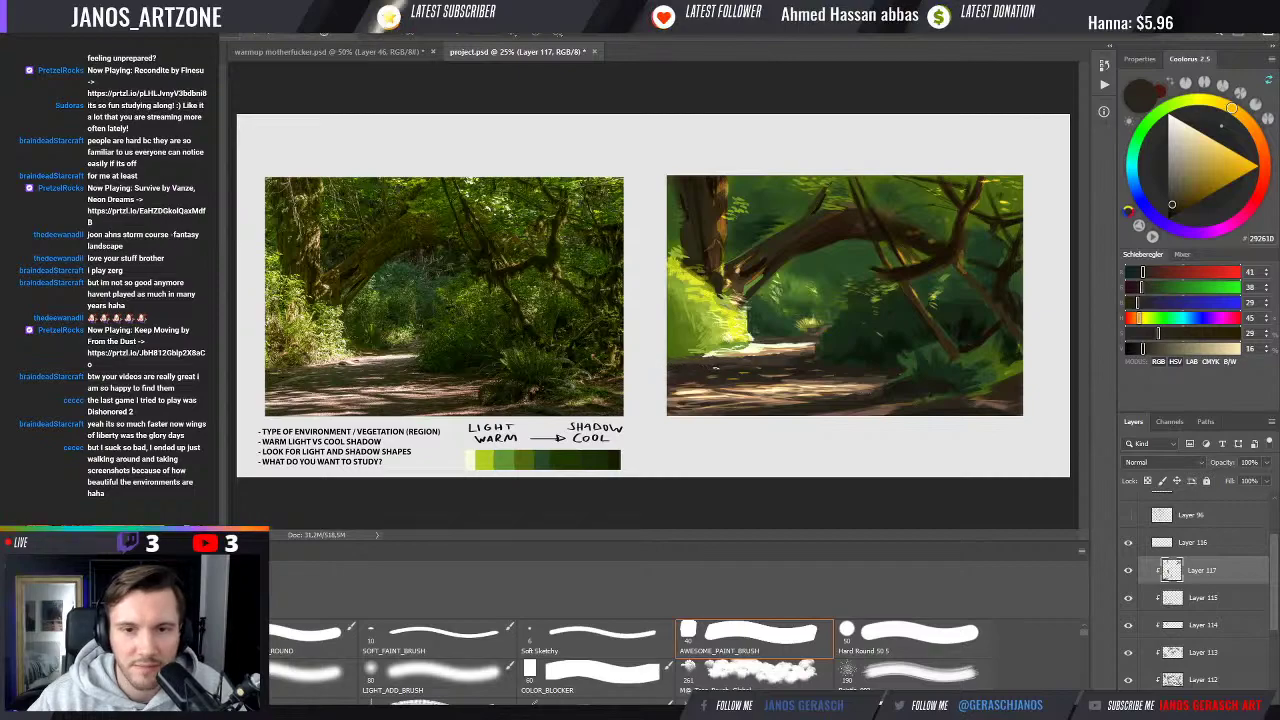
{"action": "left_click", "coordinate": [699, 365], "text": "alt"}
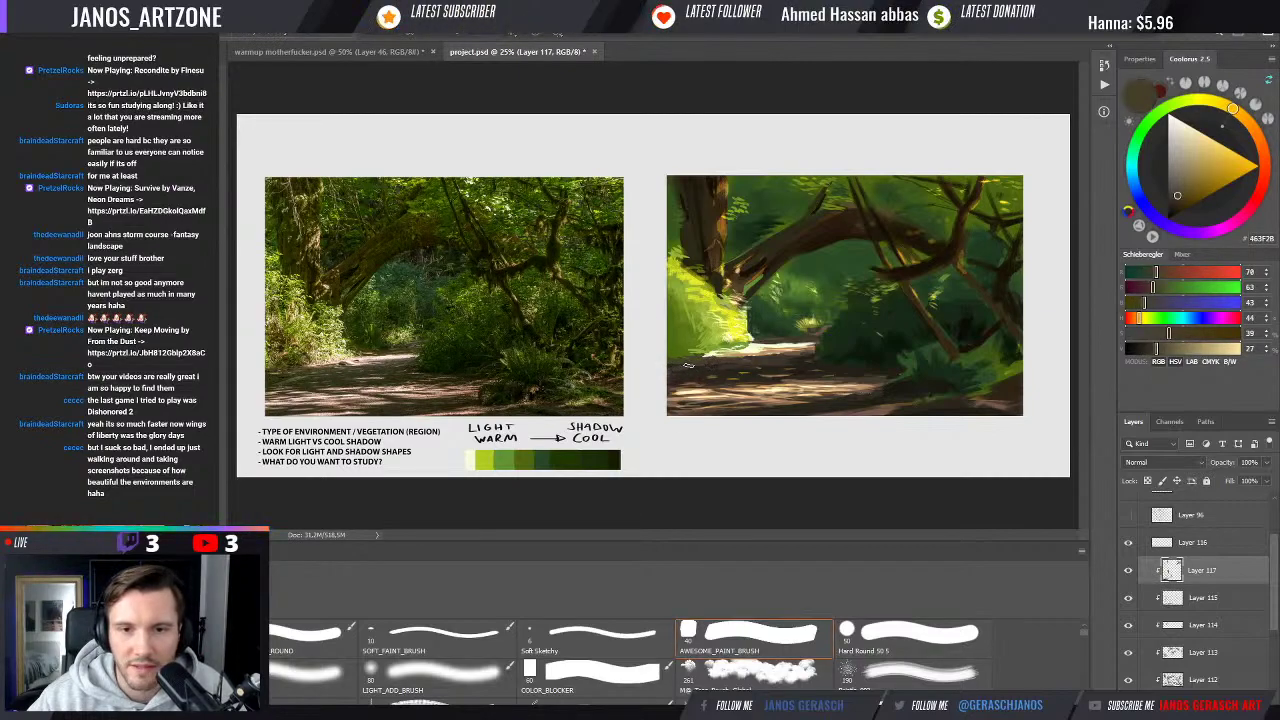
{"action": "left_click", "coordinate": [715, 362], "text": "alt"}
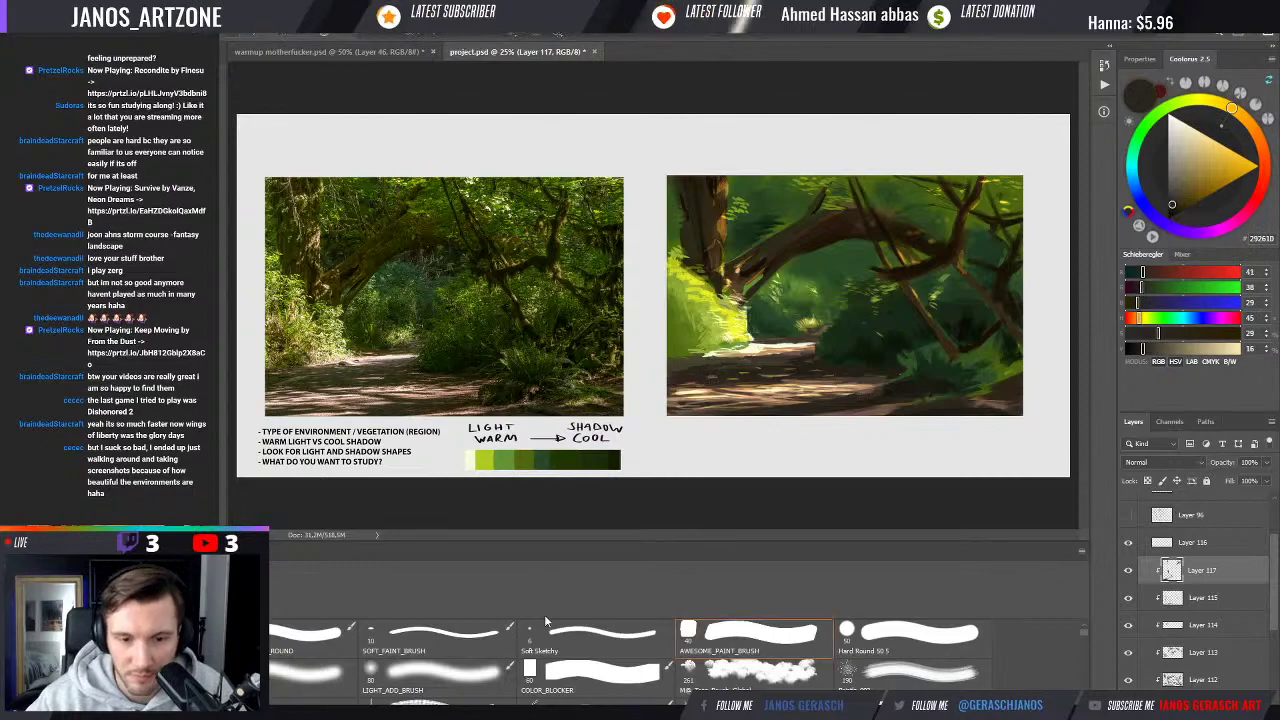
{"action": "left_click", "coordinate": [689, 373], "text": "alt"}
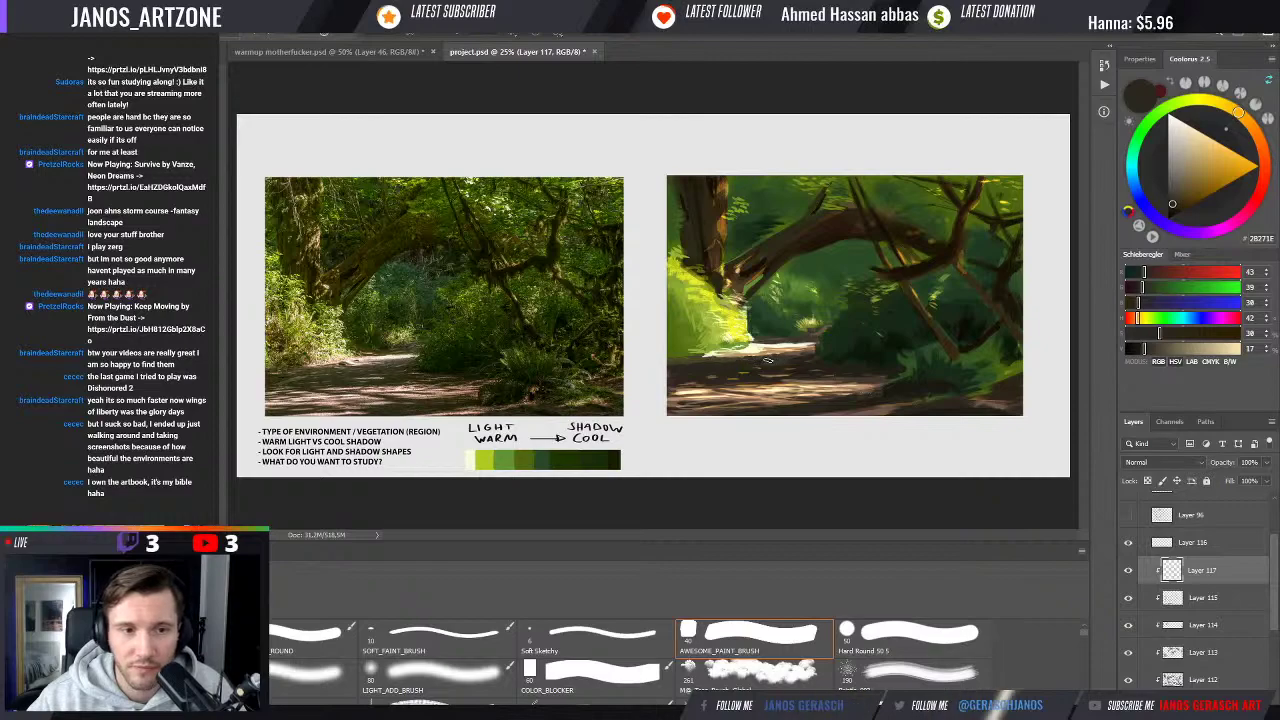
{"action": "left_click_drag", "start_coordinate": [773, 360], "coordinate": [780, 358]}
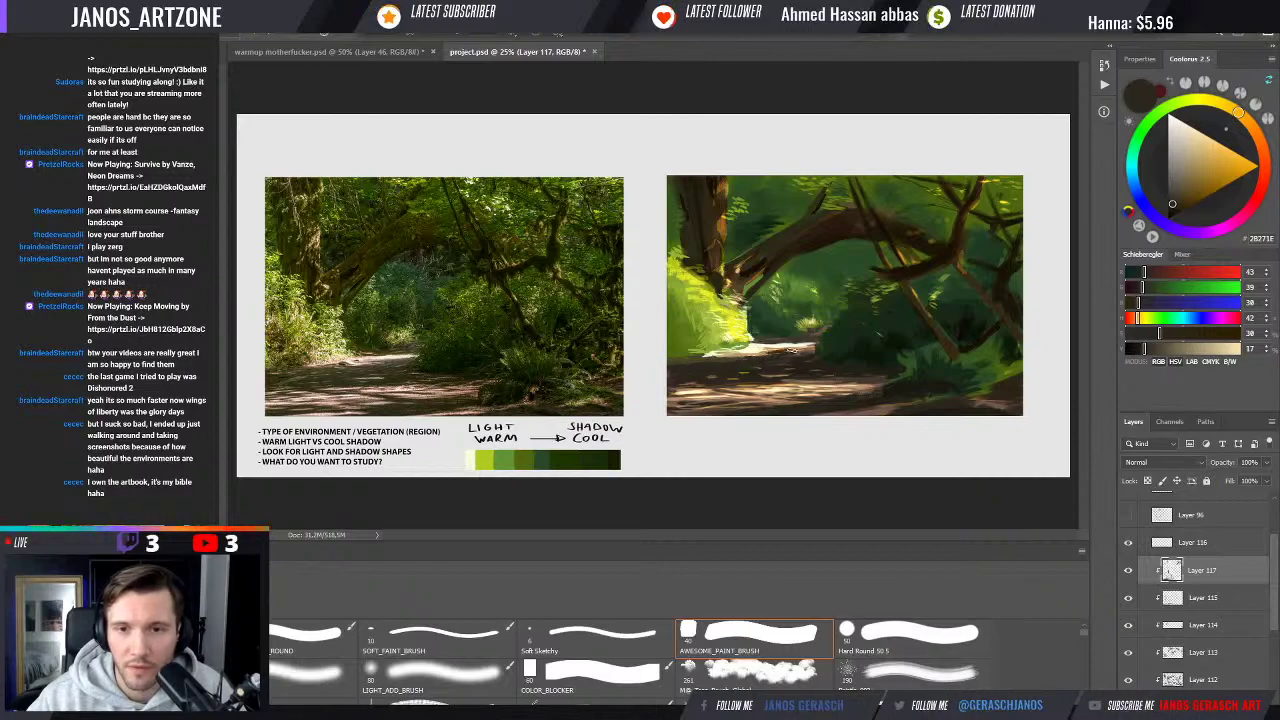
{"action": "left_click", "coordinate": [770, 350], "text": "alt"}
{"action": "left_click", "coordinate": [724, 354], "text": "alt"}
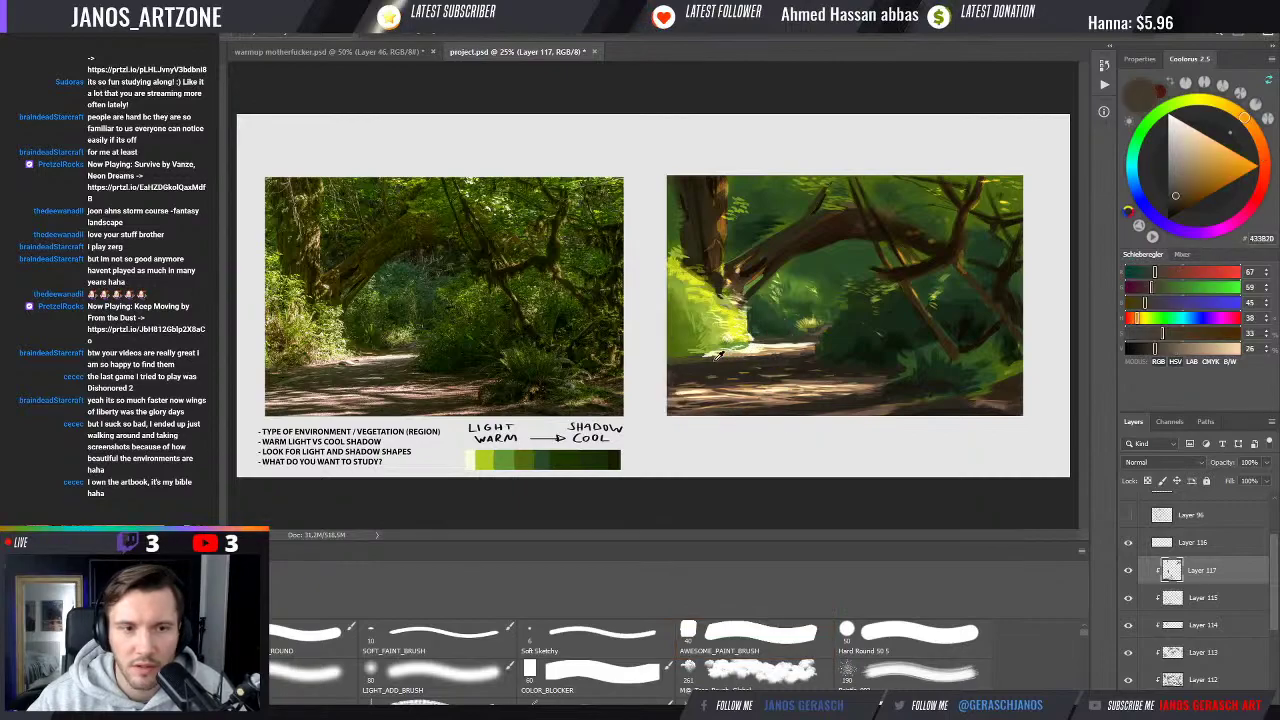
{"action": "left_click", "coordinate": [712, 356], "text": "alt"}
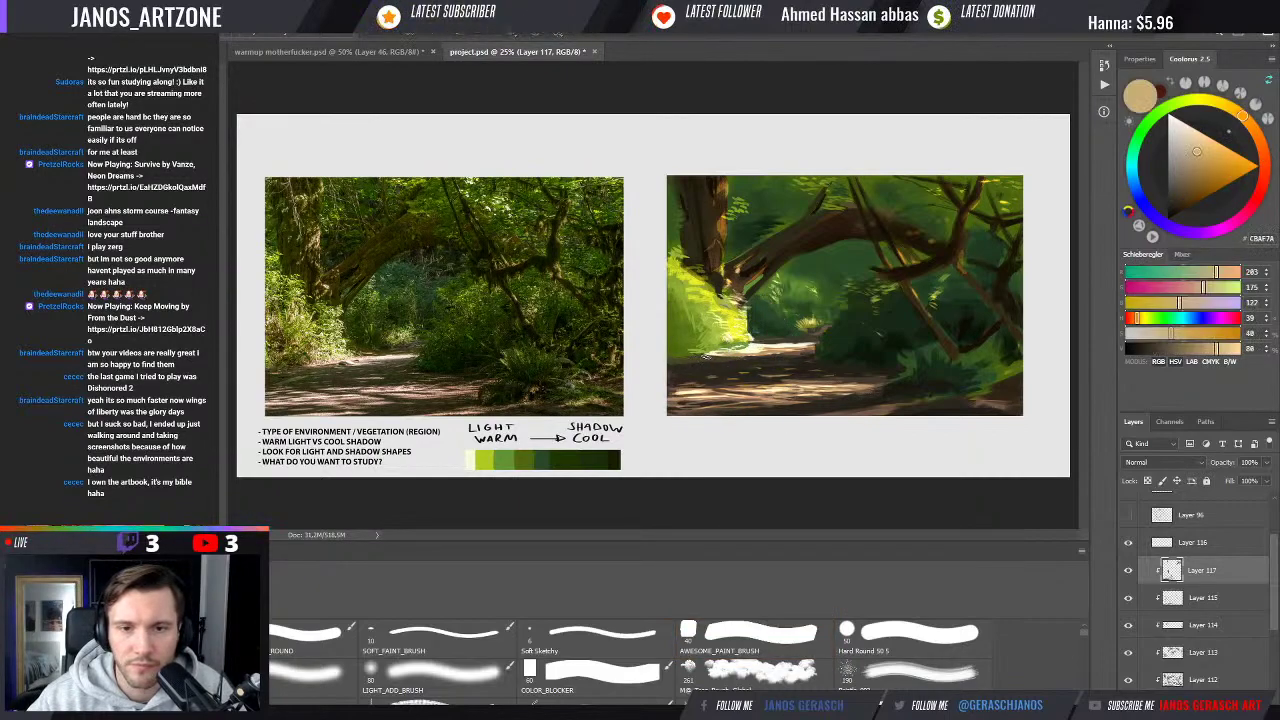
Sample yellow-greens, olives and browns beside the path, ending on dark foliage green 182F17
{"action": "left_click", "coordinate": [720, 353], "text": "alt"}
{"action": "key", "text": "b"}
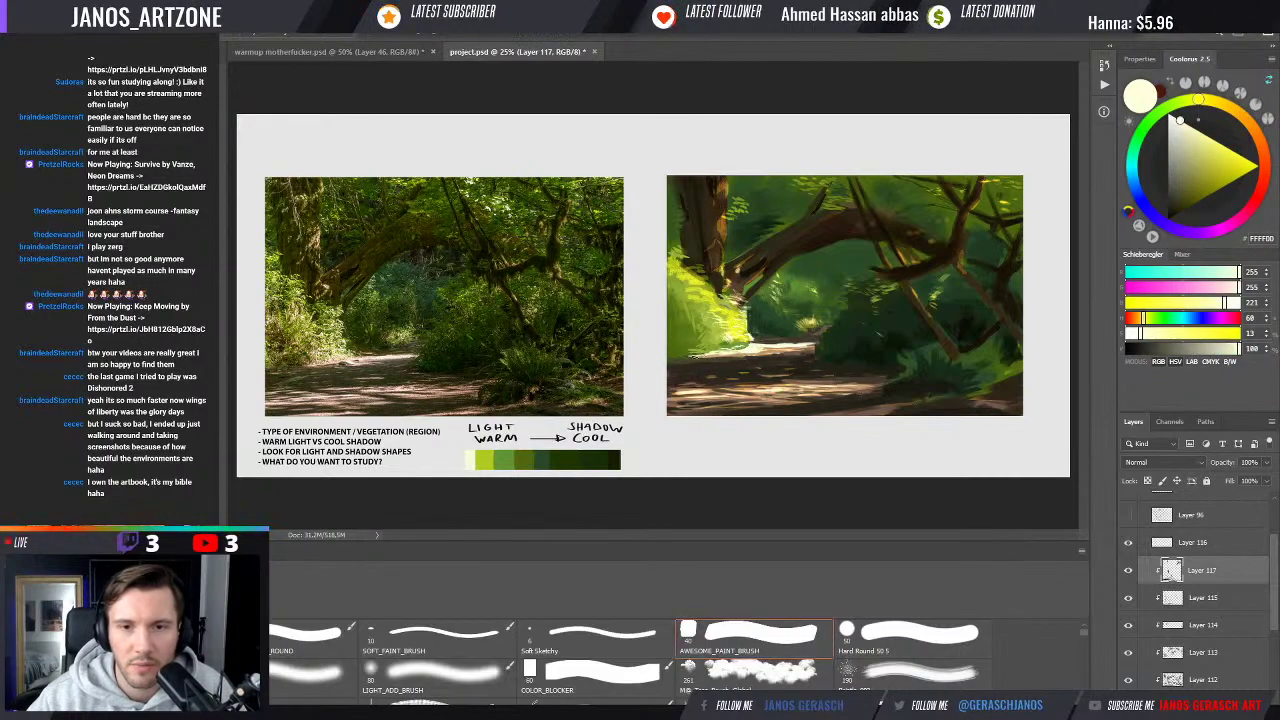
{"action": "key", "text": "b"}
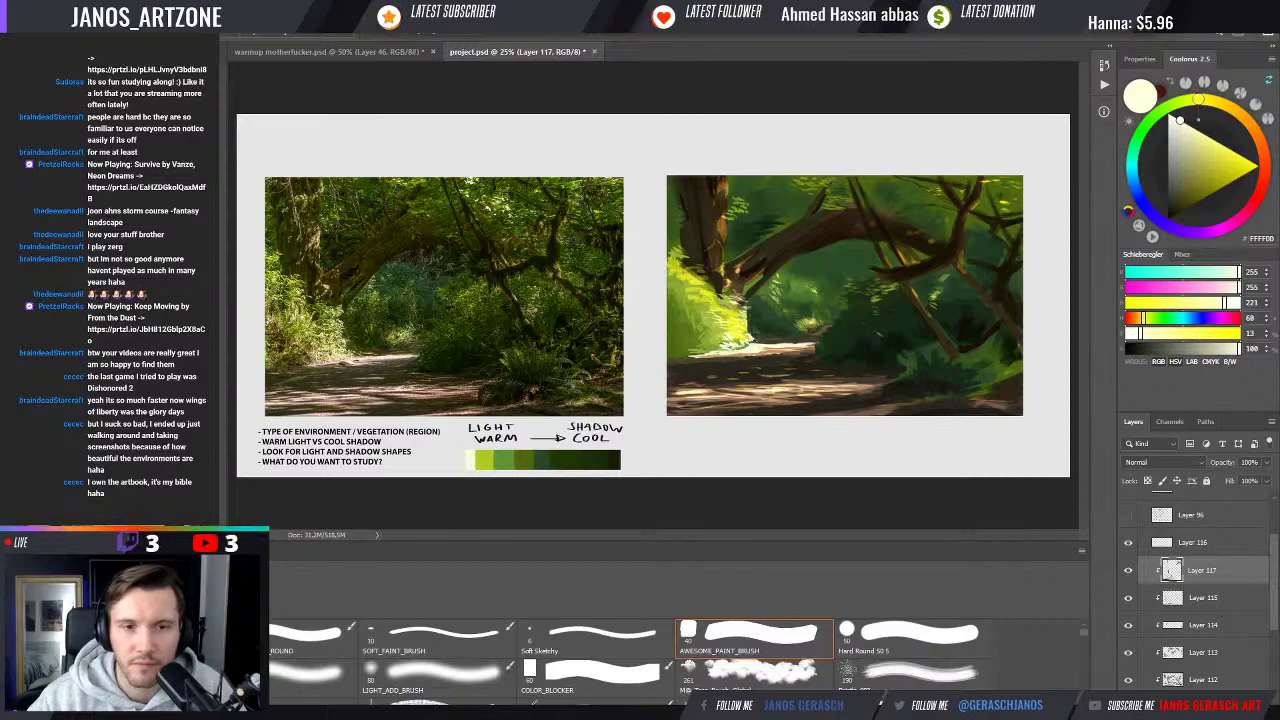
{"action": "left_click", "coordinate": [750, 322], "text": "alt"}
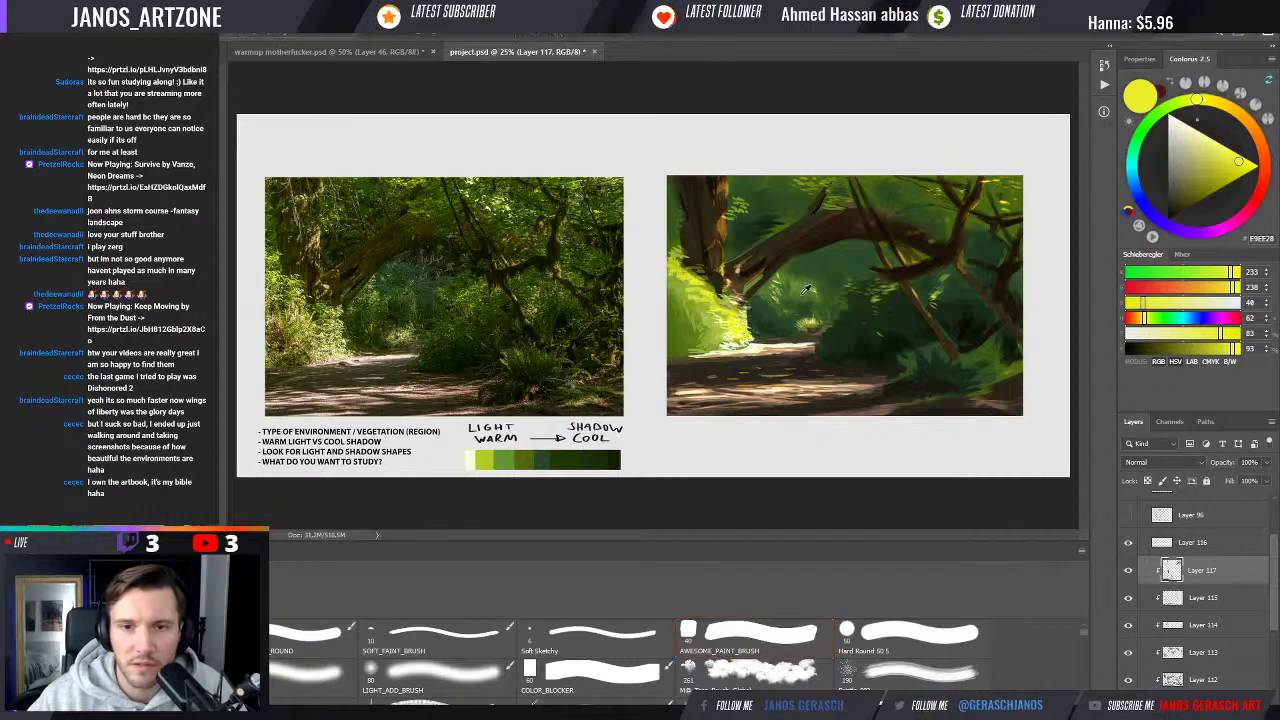
{"action": "left_click", "coordinate": [805, 316], "text": "alt"}
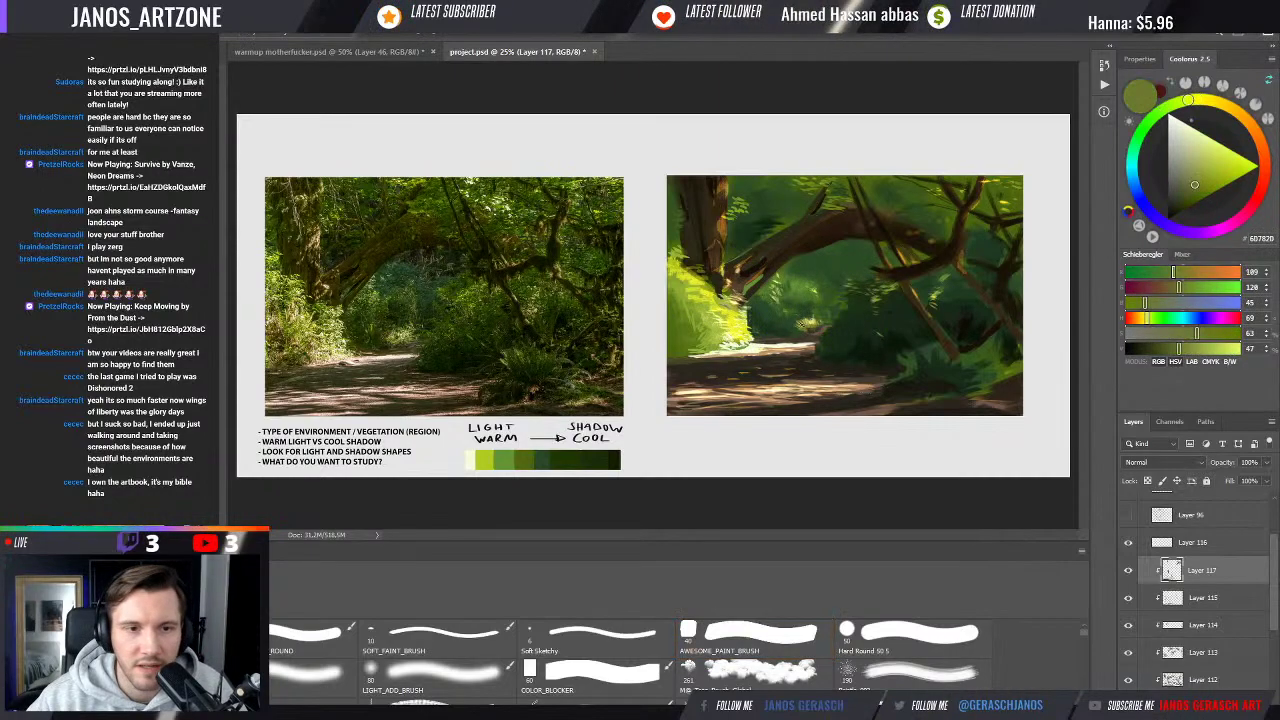
{"action": "left_click", "coordinate": [806, 316], "text": "alt"}
{"action": "left_click", "coordinate": [719, 318], "text": "alt"}
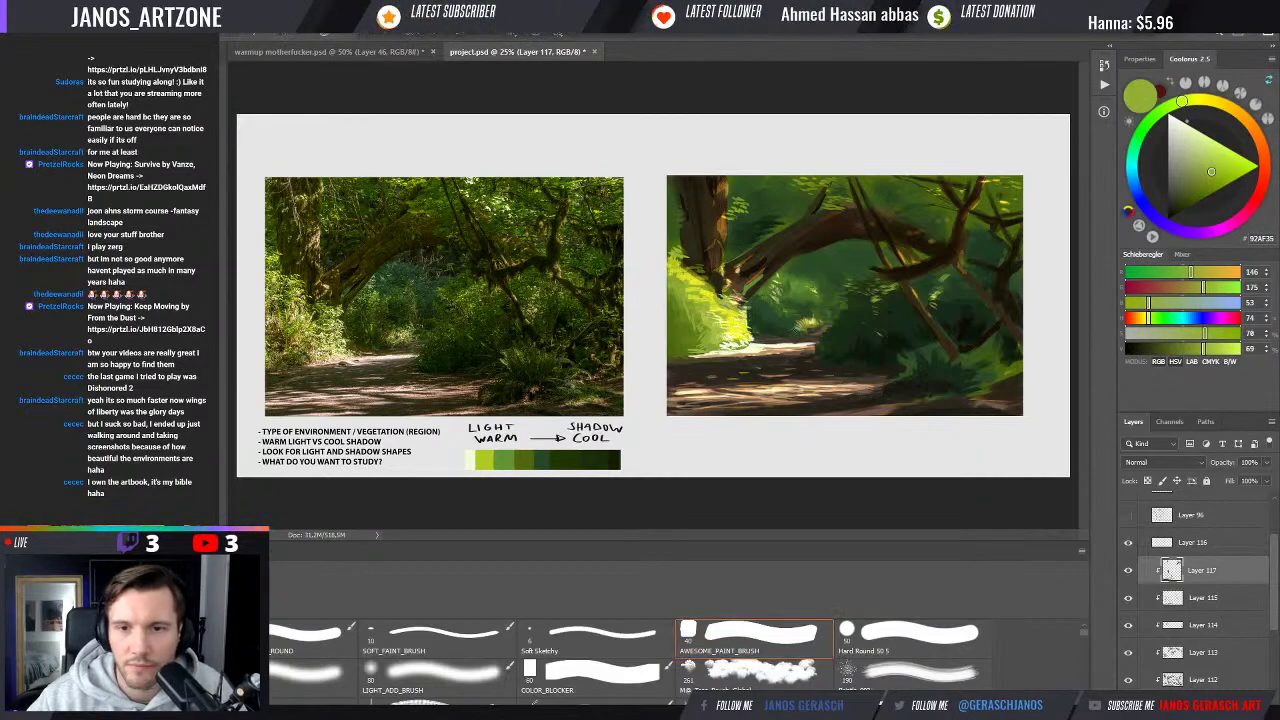
{"action": "left_click", "coordinate": [812, 318], "text": "alt"}
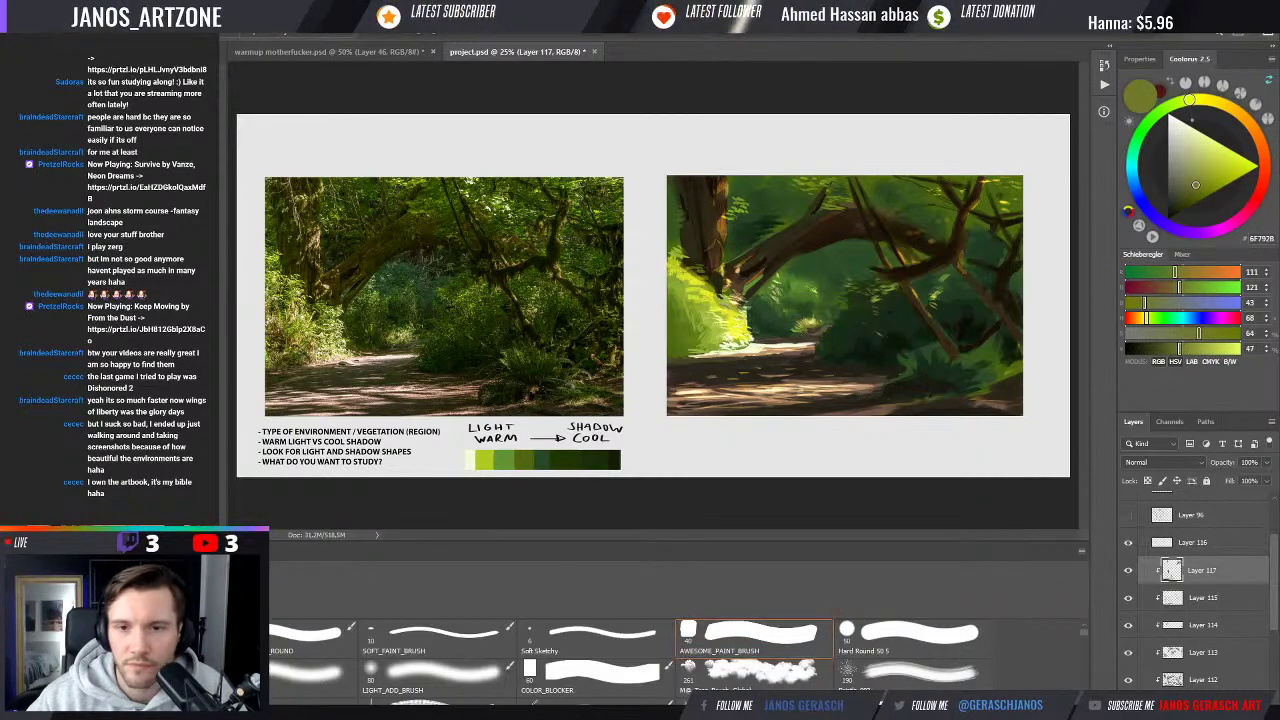
{"action": "left_click", "coordinate": [810, 328], "text": "alt"}
{"action": "left_click", "coordinate": [792, 338], "text": "alt"}
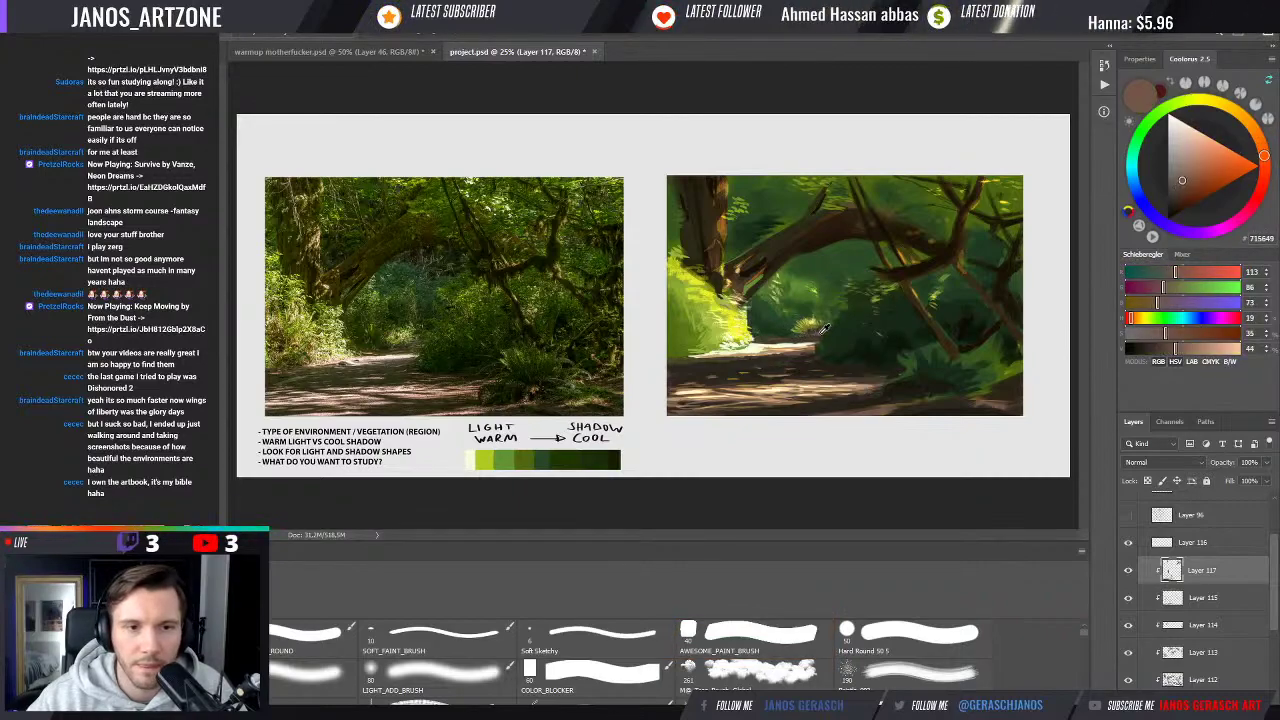
{"action": "left_click", "coordinate": [833, 258], "text": "alt"}
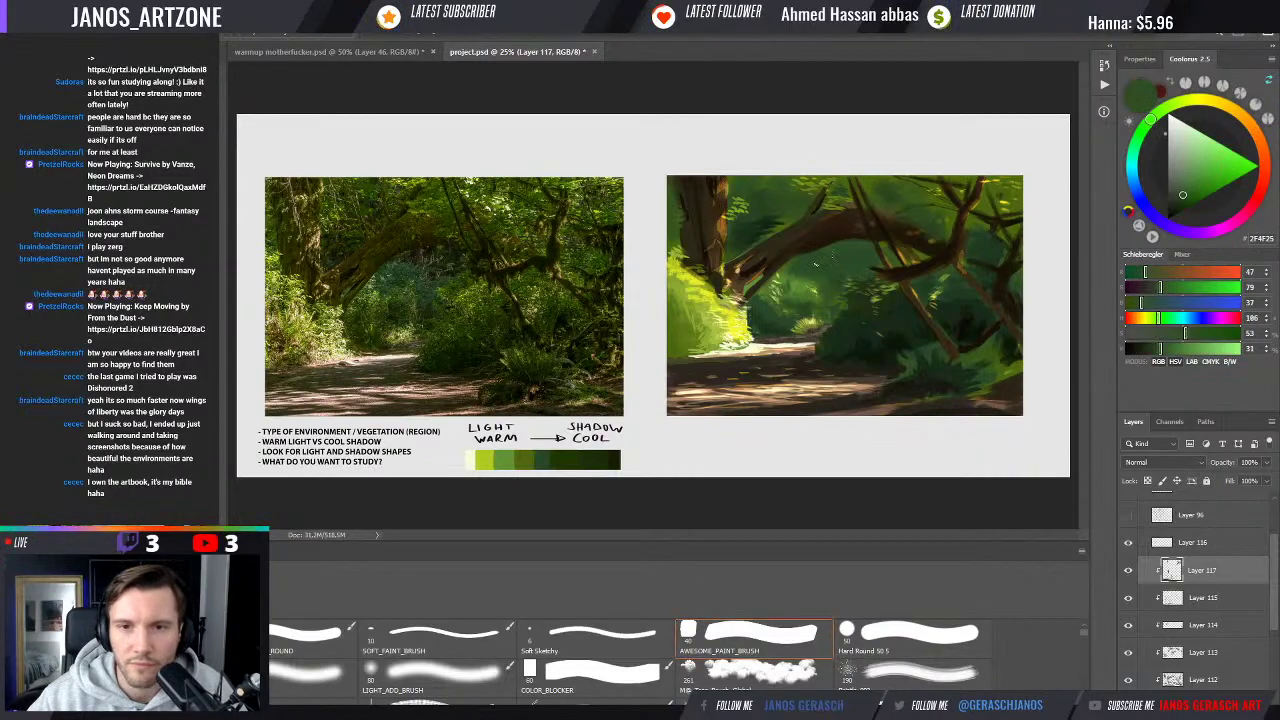
{"action": "left_click", "coordinate": [816, 250], "text": "alt"}
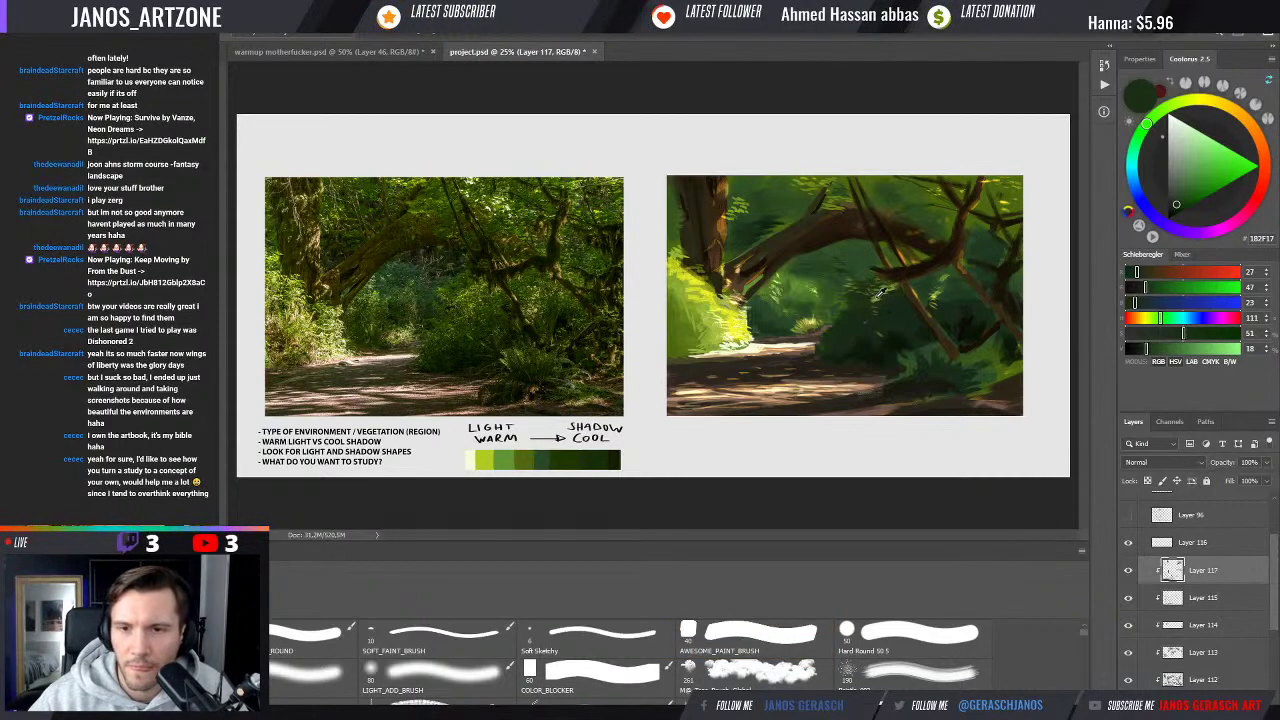
Sample yellow-green and progressively darker undergrowth greens down to a near-black shadow tone
{"action": "left_click", "coordinate": [876, 291], "text": "alt"}
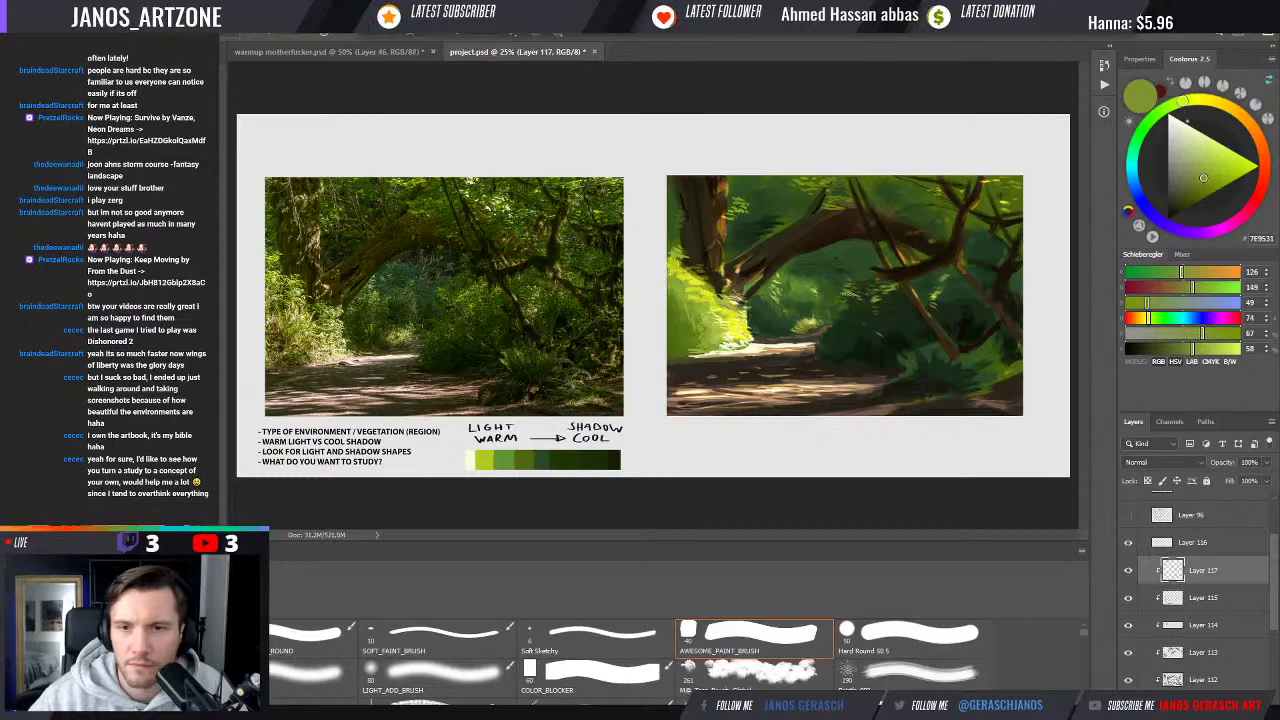
{"action": "left_click", "coordinate": [866, 311], "text": "alt"}
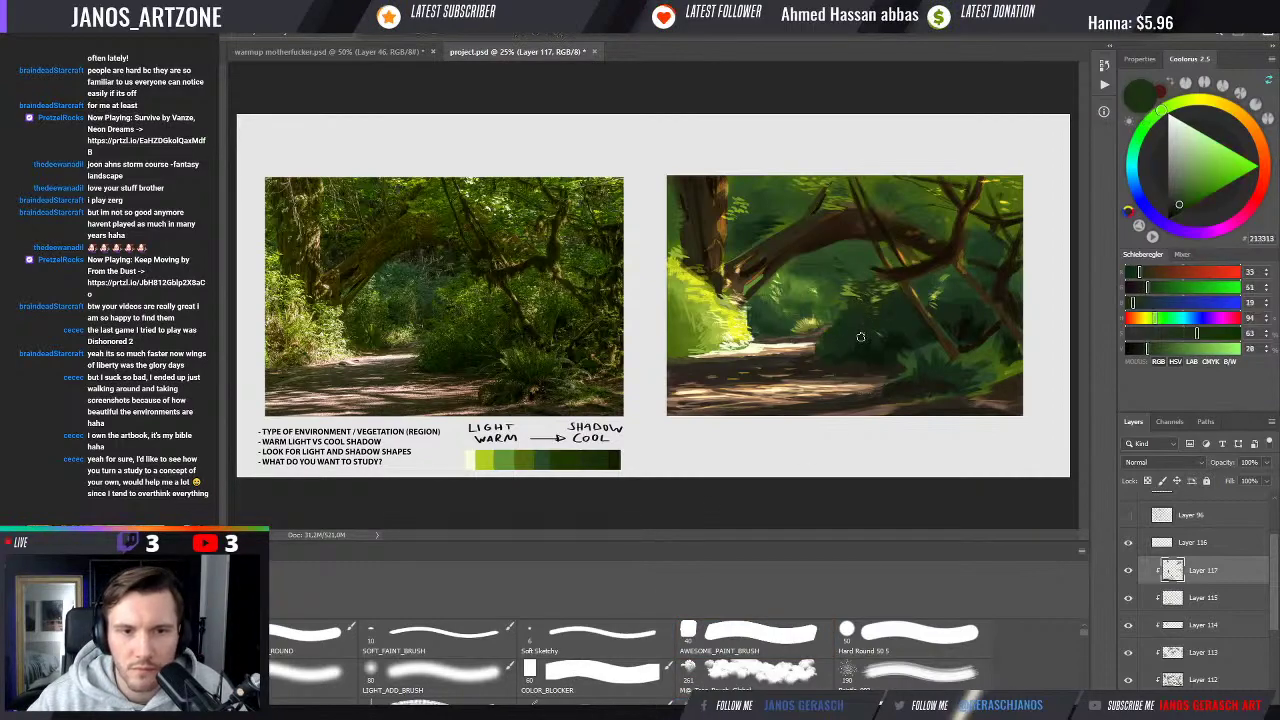
{"action": "left_click", "coordinate": [852, 302], "text": "alt"}
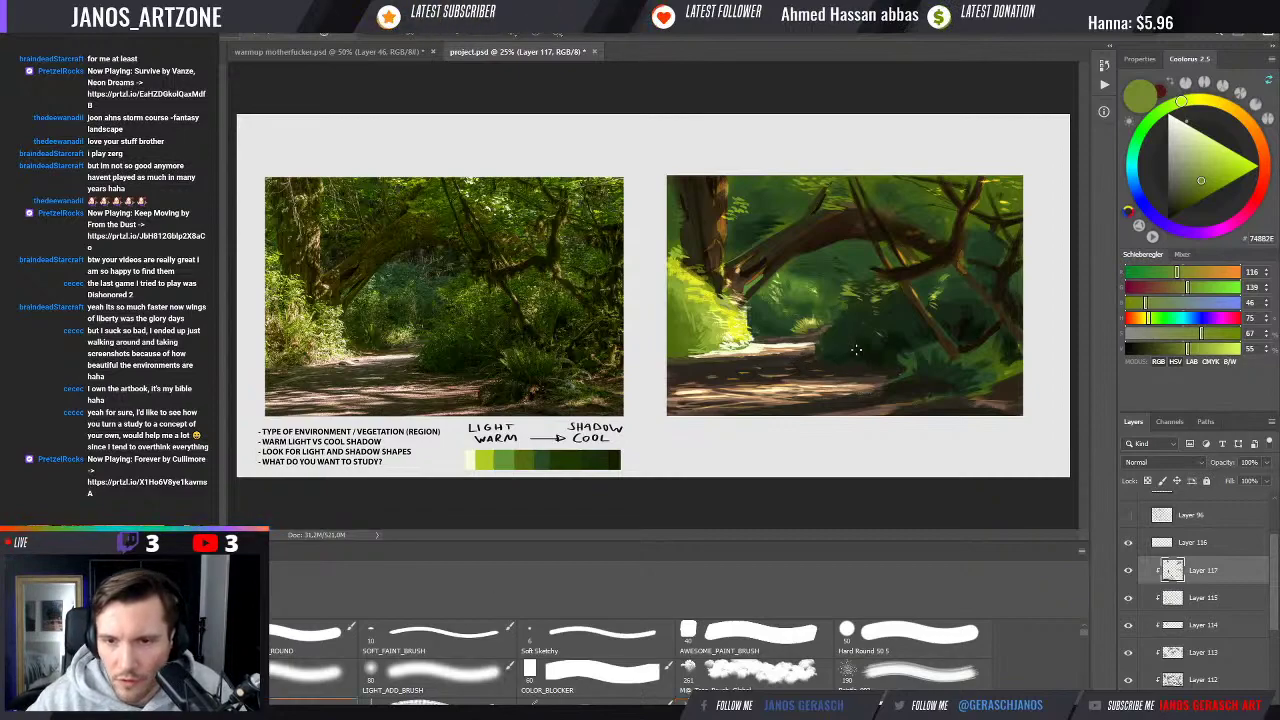
{"action": "left_click", "coordinate": [926, 367], "text": "alt"}
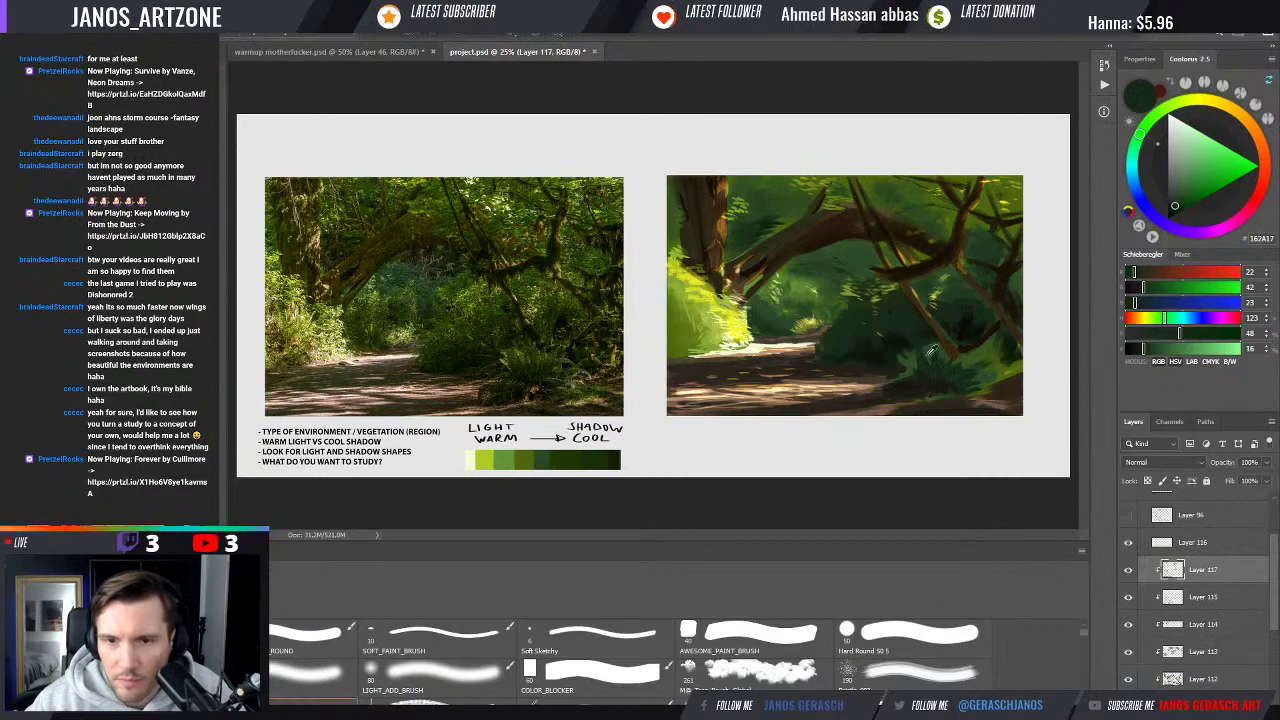
{"action": "left_click", "coordinate": [931, 351], "text": "alt"}
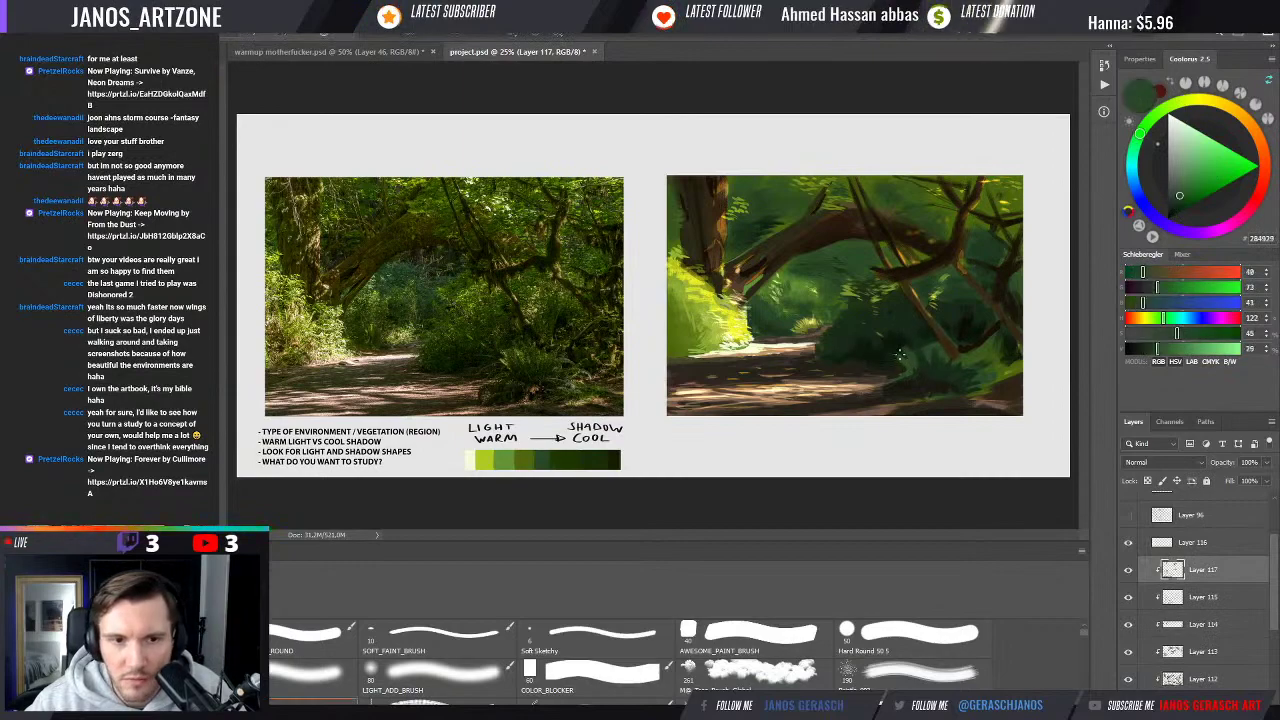
{"action": "left_click", "coordinate": [907, 366], "text": "alt"}
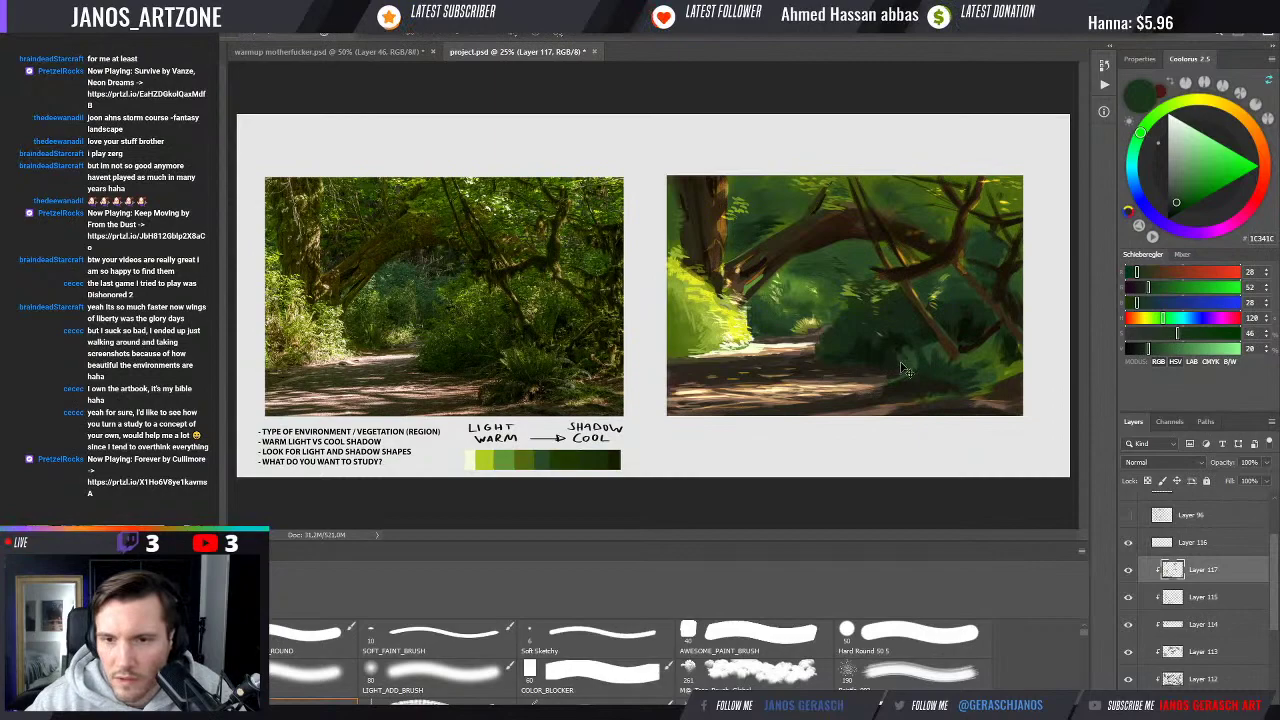
{"action": "left_click", "coordinate": [897, 347], "text": "alt"}
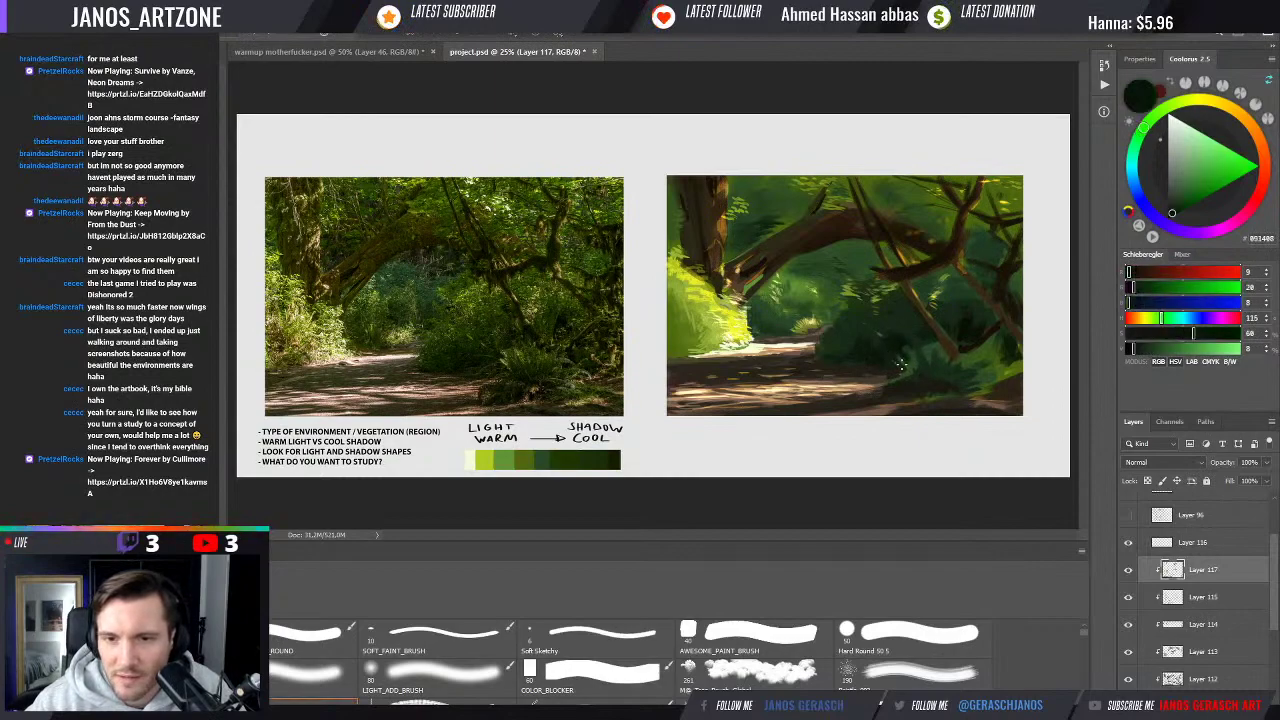
Darken a sampled olive shadow, then dab a small peach F9CD94 stroke in the lower right
{"action": "left_click", "coordinate": [1004, 372], "text": "alt"}
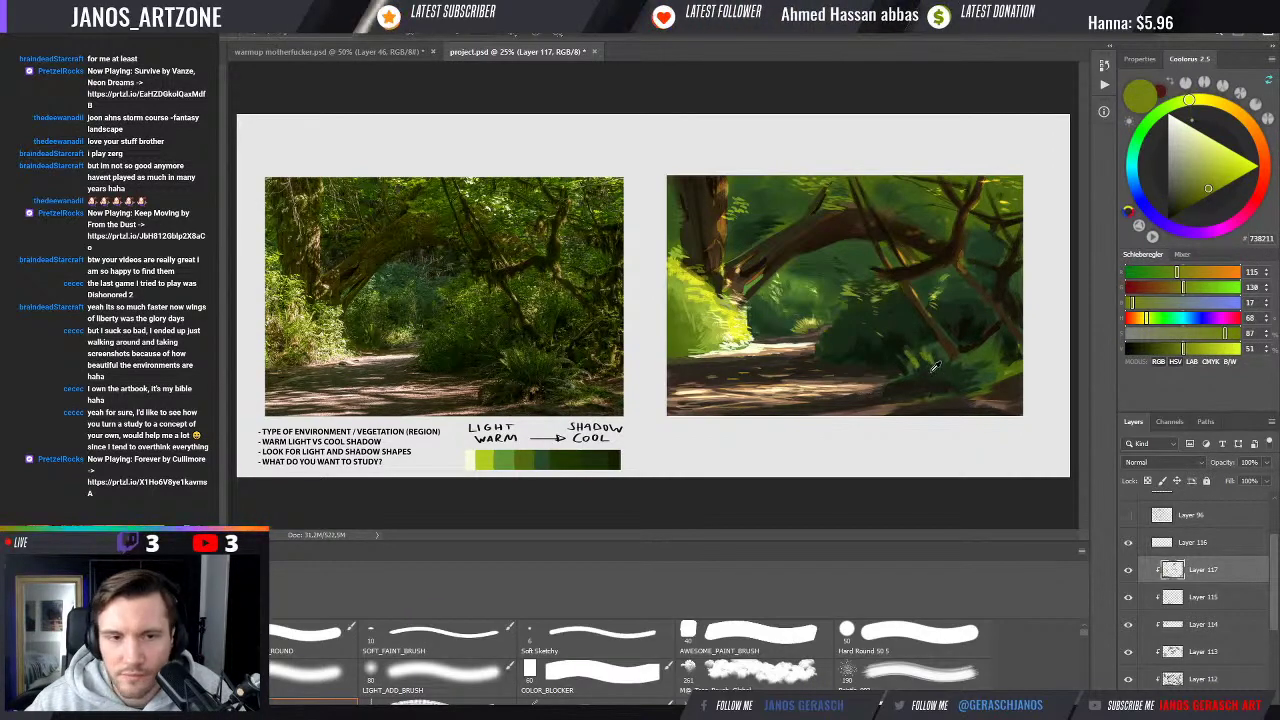
{"action": "left_click", "coordinate": [928, 378], "text": "alt"}
{"action": "left_click", "coordinate": [928, 380], "text": "alt"}
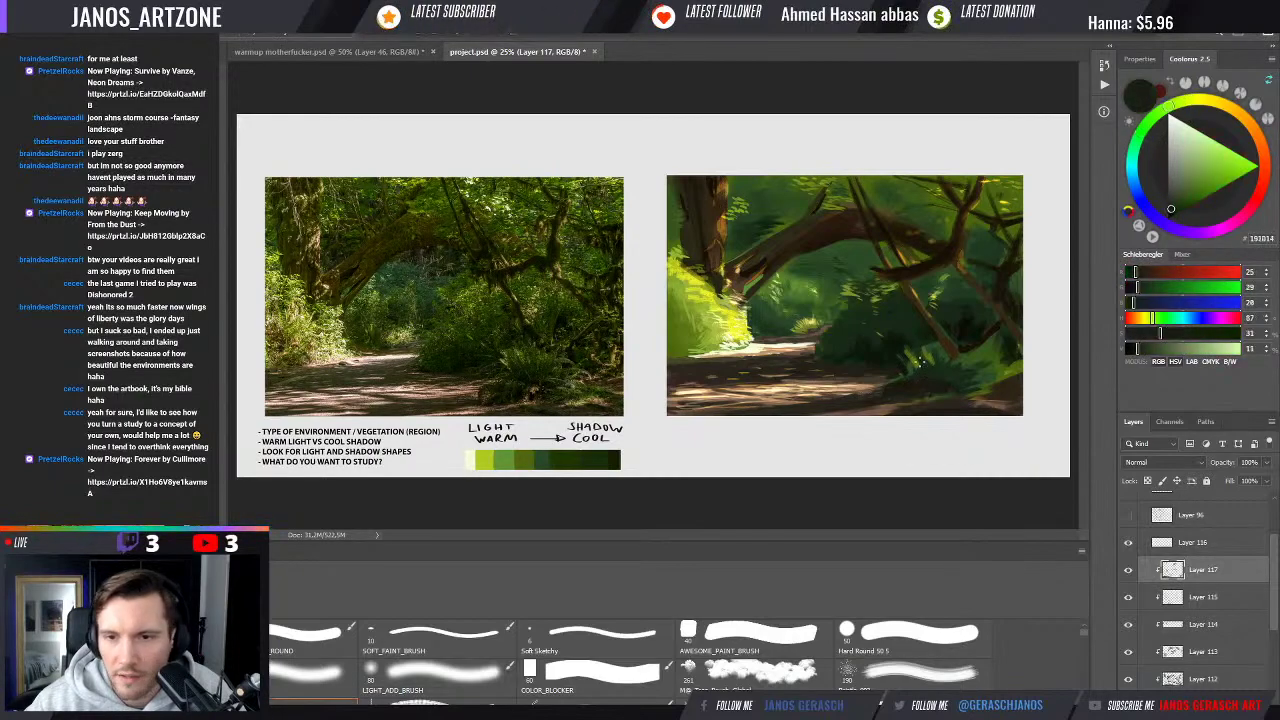
{"action": "left_click", "coordinate": [1131, 350]}
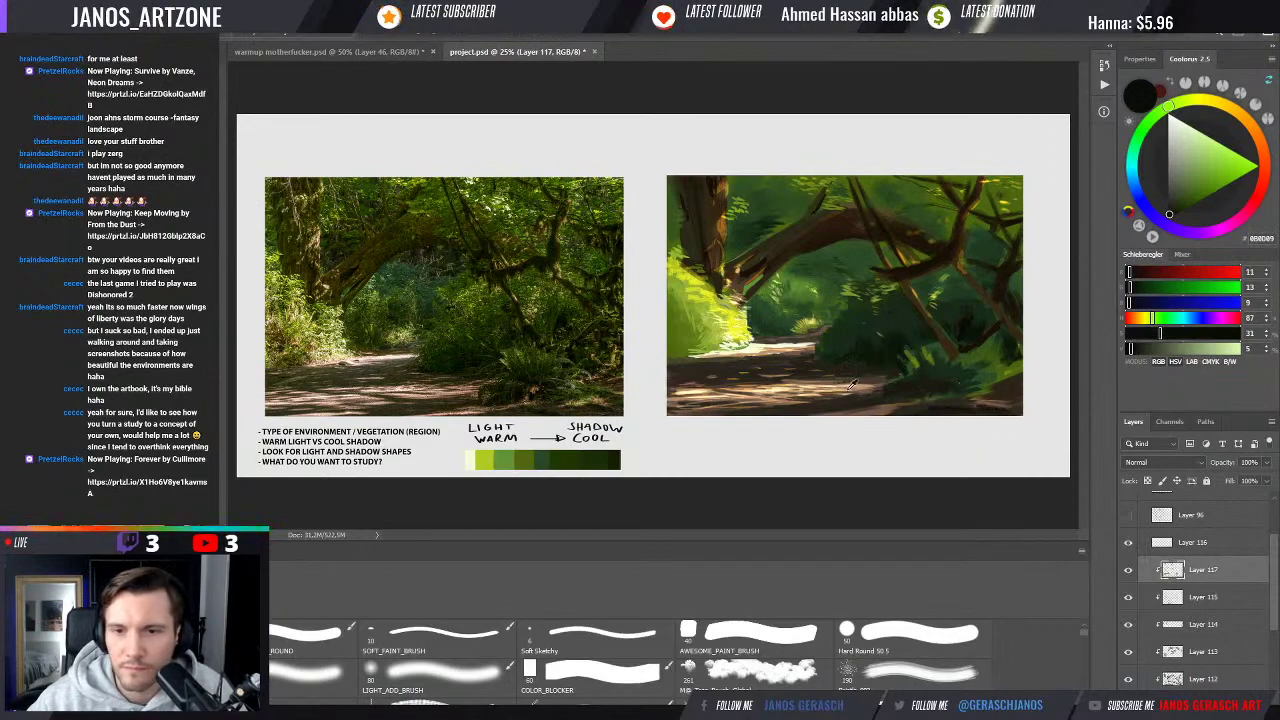
{"action": "left_click", "coordinate": [975, 377], "text": "alt"}
{"action": "left_click_drag", "start_coordinate": [975, 377], "coordinate": [978, 400]}
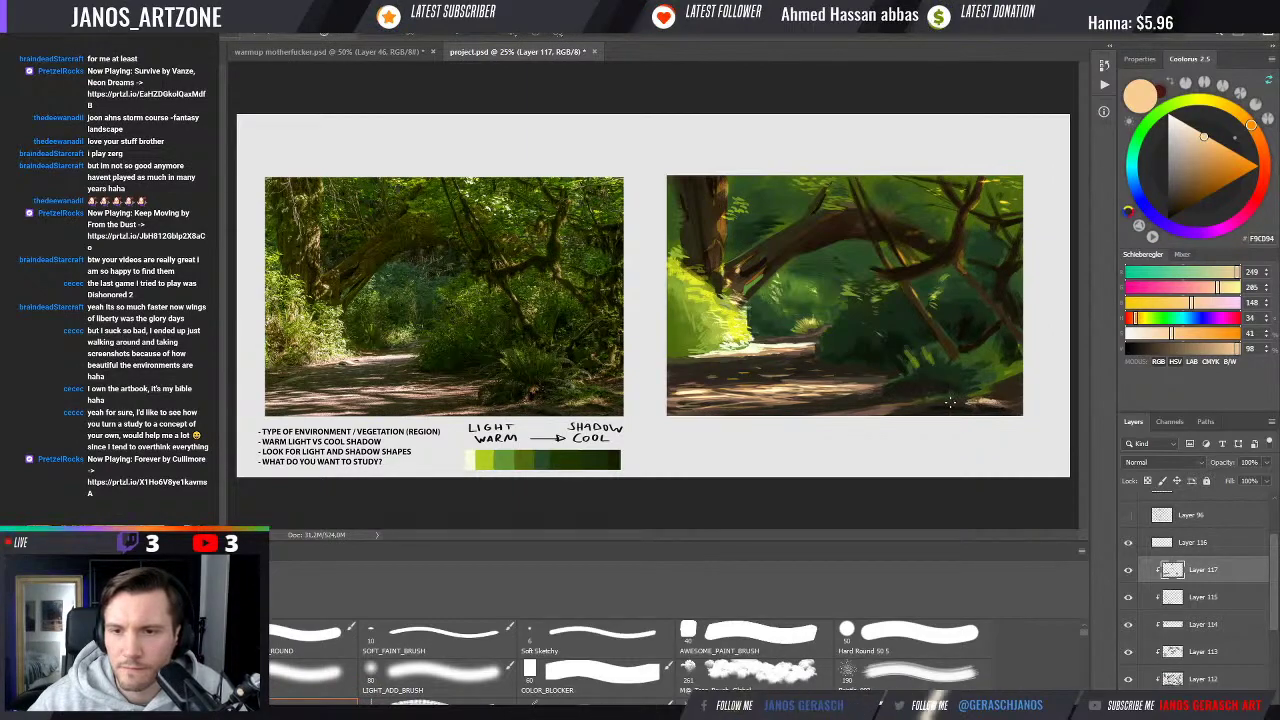
Sample a dark brown with a textured brush and paint strokes into the lower-right shadows
{"action": "key", "text": "period"}
{"action": "key", "text": "period"}
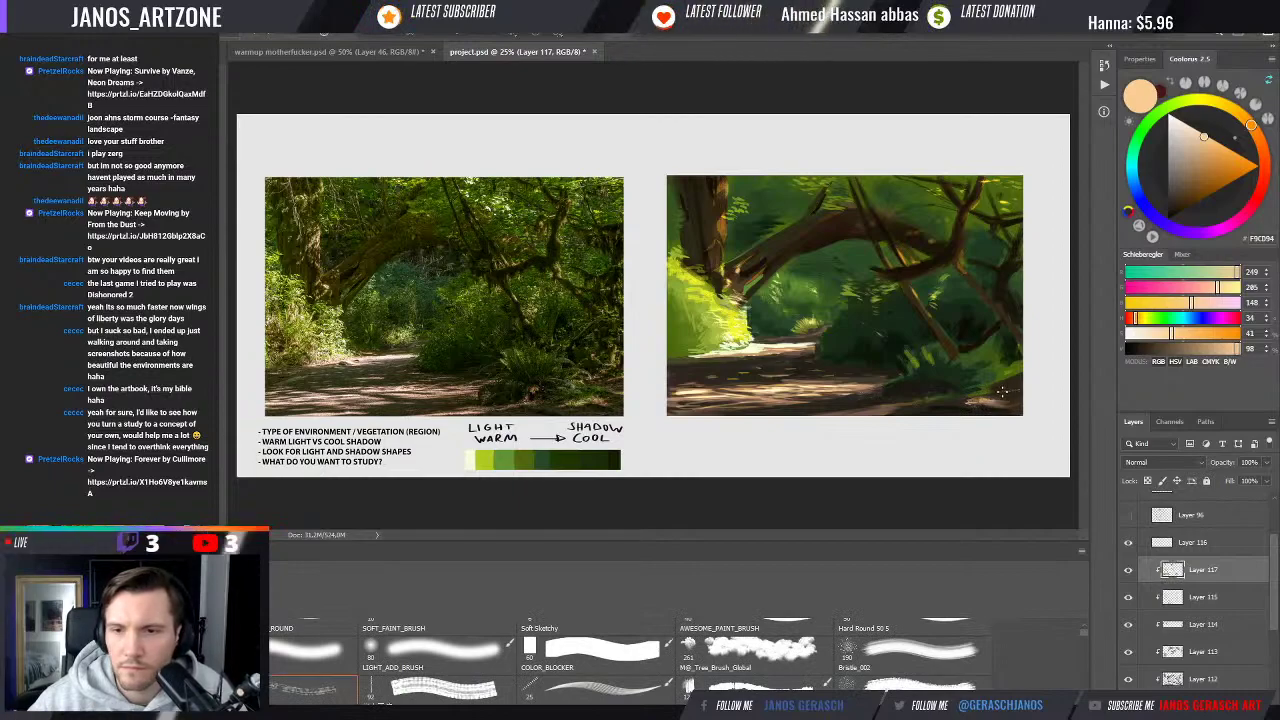
{"action": "key", "text": "period"}
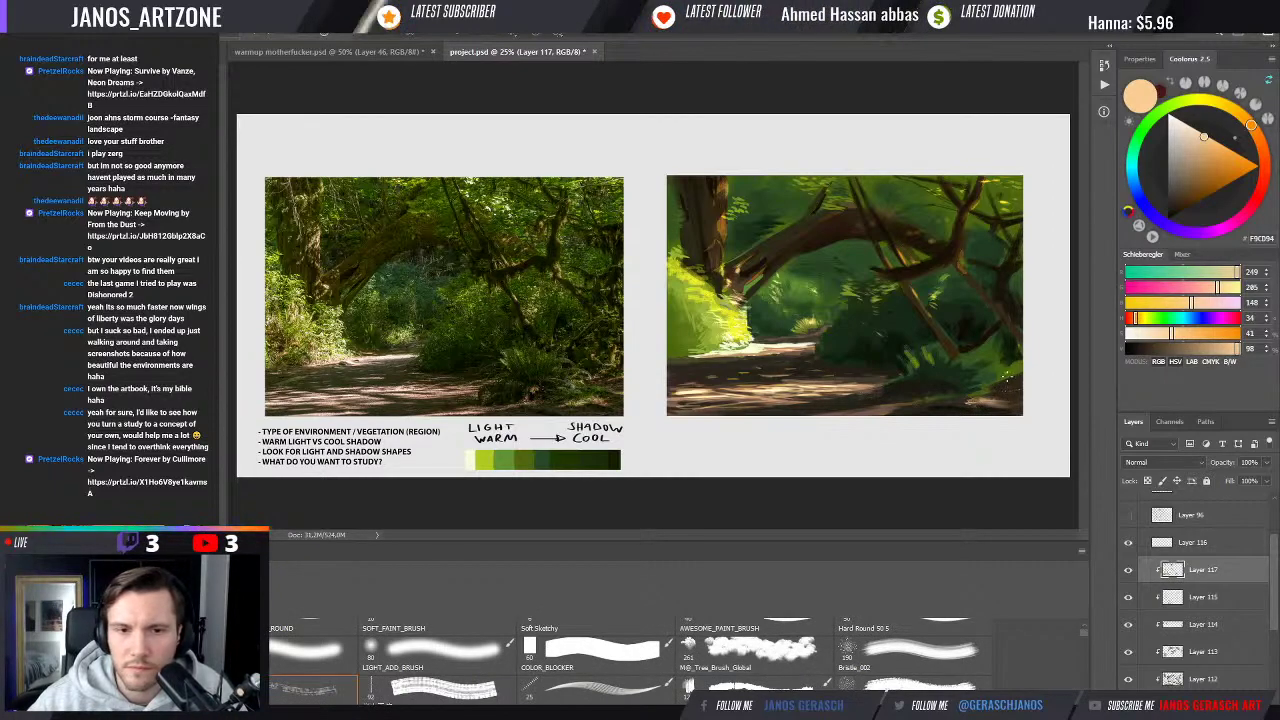
{"action": "left_click", "coordinate": [1000, 377], "text": "alt"}
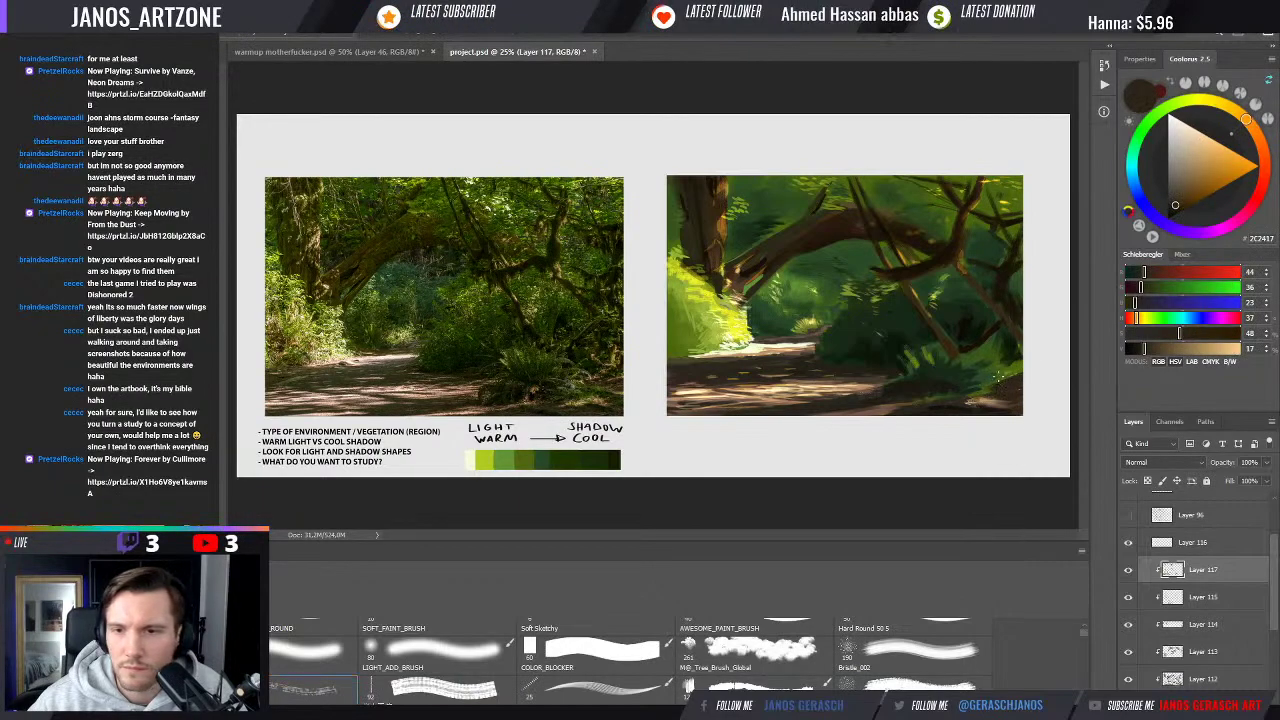
{"action": "key", "text": "period"}
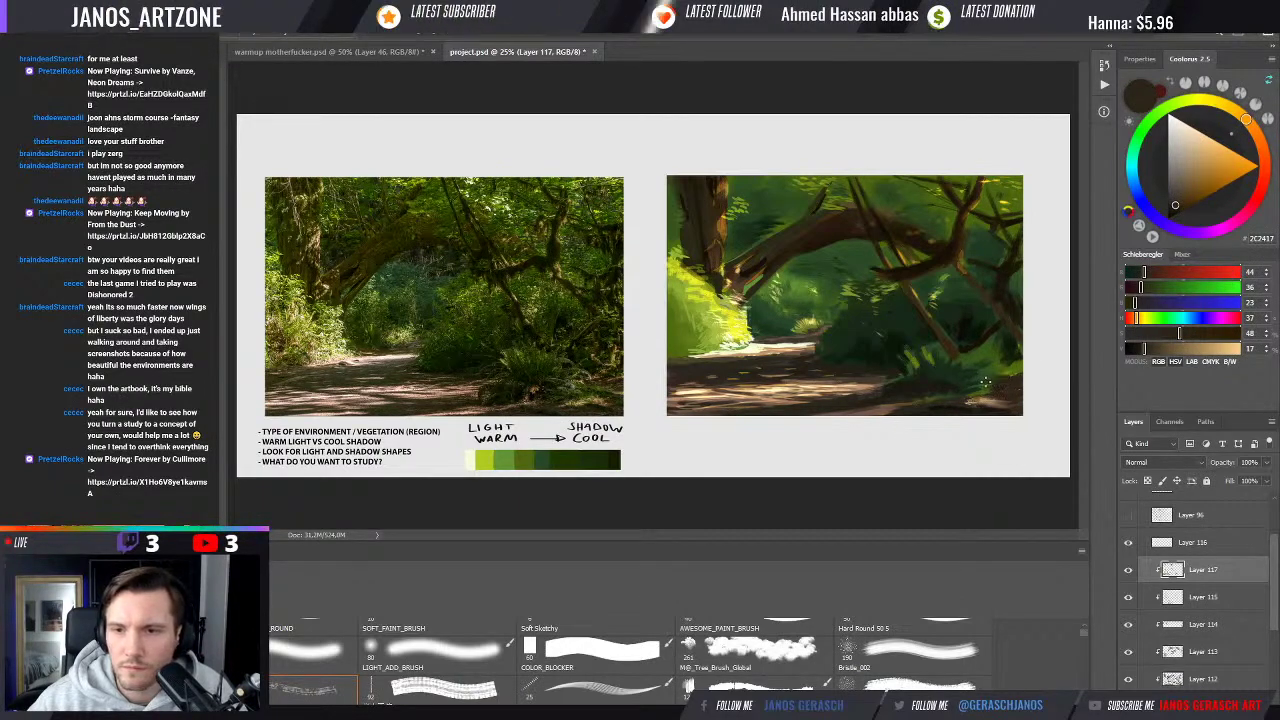
{"action": "left_click_drag", "start_coordinate": [982, 378], "coordinate": [997, 373]}
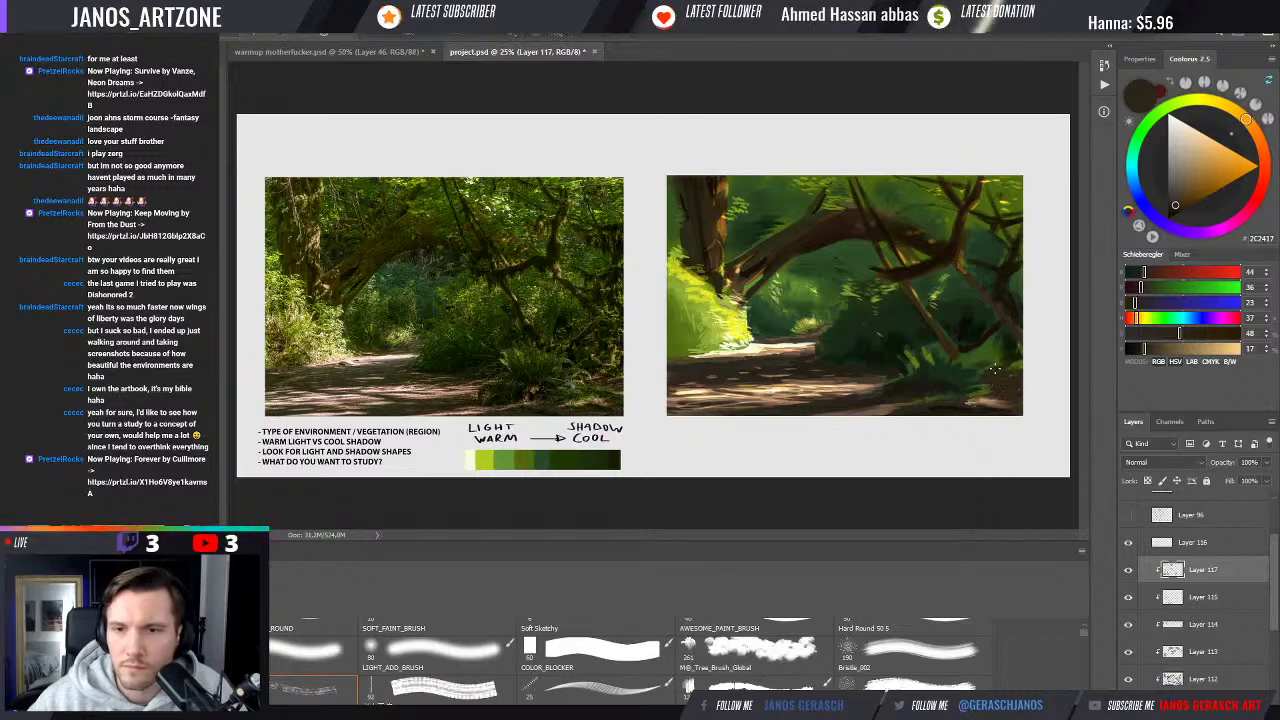
Change brushes and sample near-black branch brown 150F06 to darken twigs in the canopy
{"action": "left_click", "coordinate": [1001, 336], "text": "alt"}
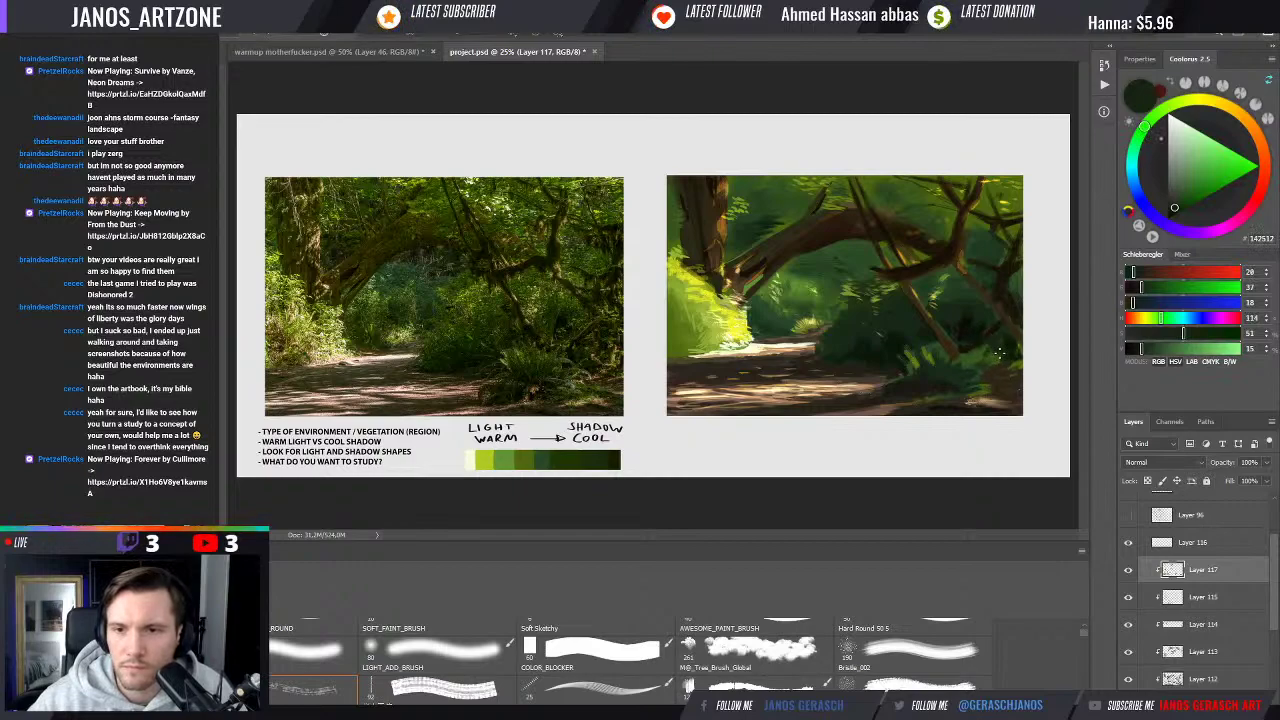
{"action": "key", "text": "period"}
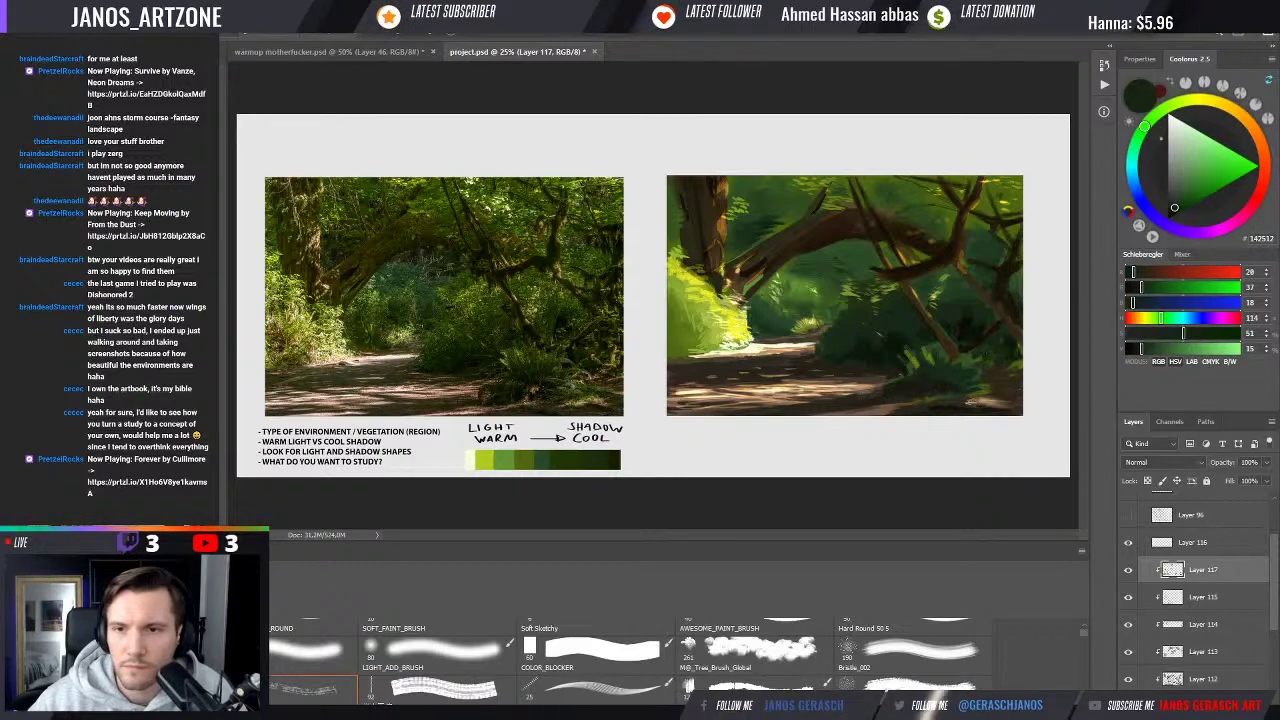
{"action": "key", "text": "period"}
{"action": "left_click", "coordinate": [945, 260], "text": "alt"}
{"action": "key", "text": "period"}
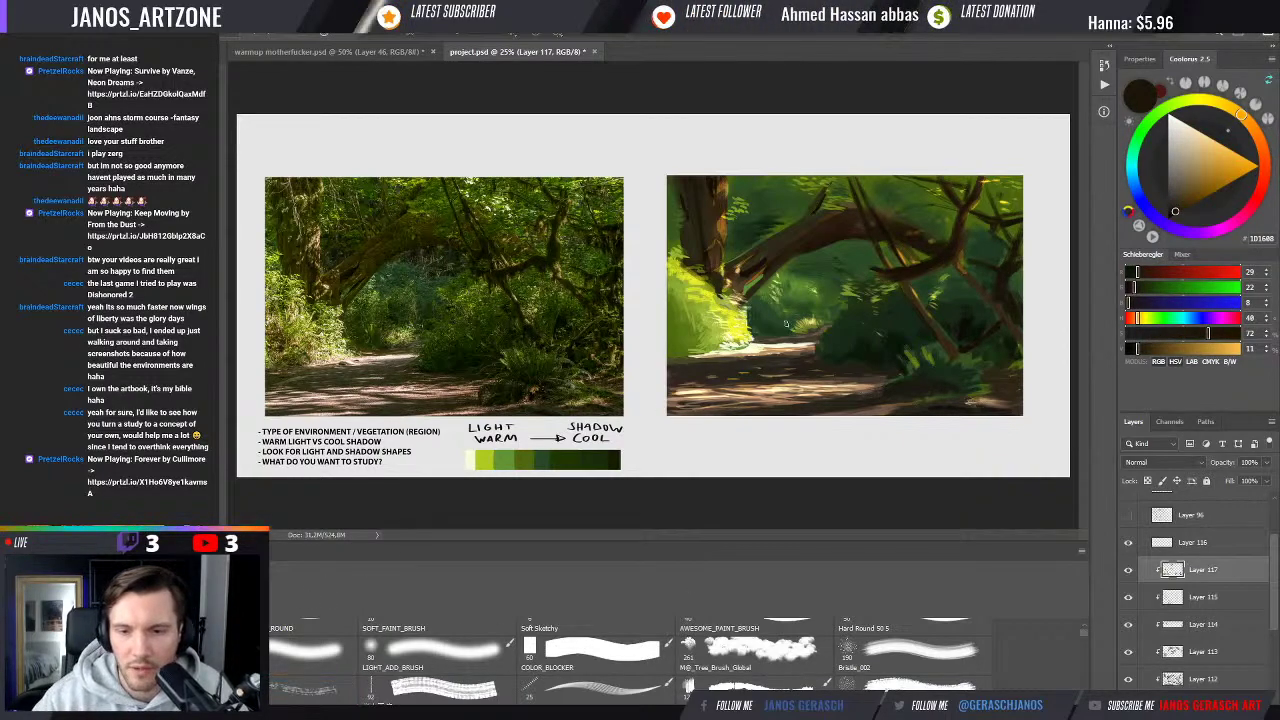
{"action": "left_click", "coordinate": [934, 261], "text": "alt"}
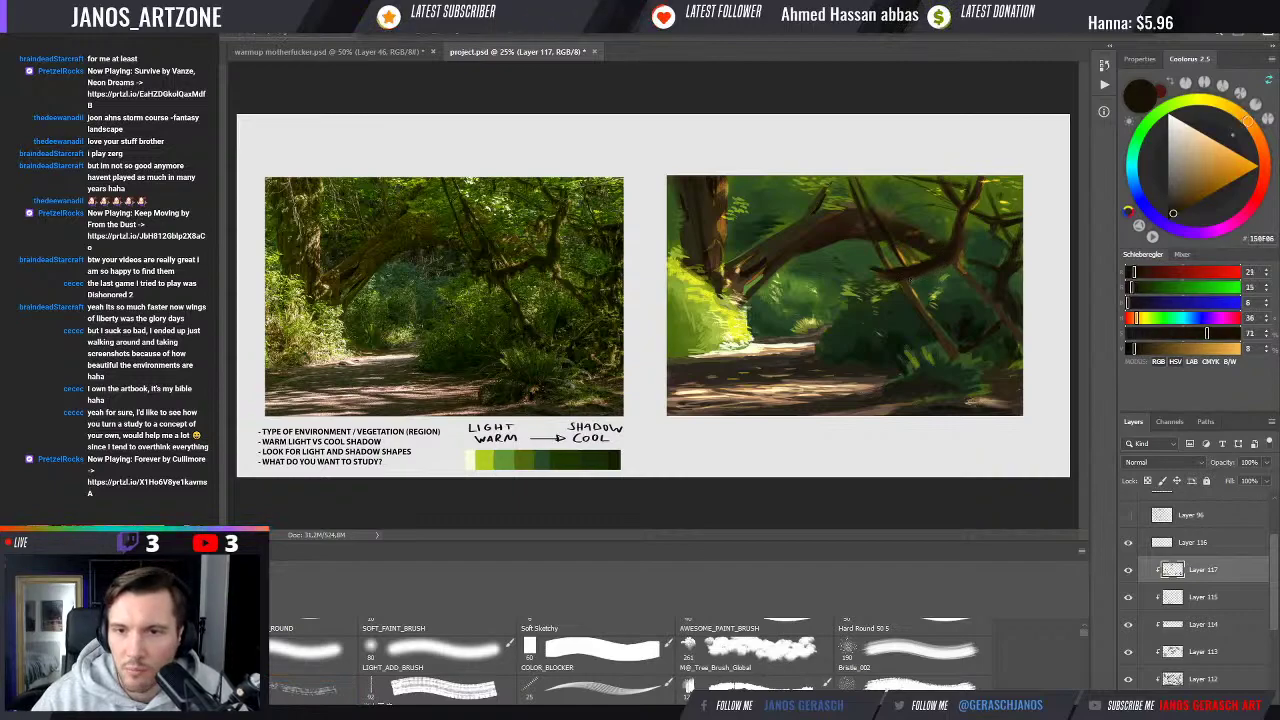
{"action": "left_click", "coordinate": [918, 282], "text": "alt"}
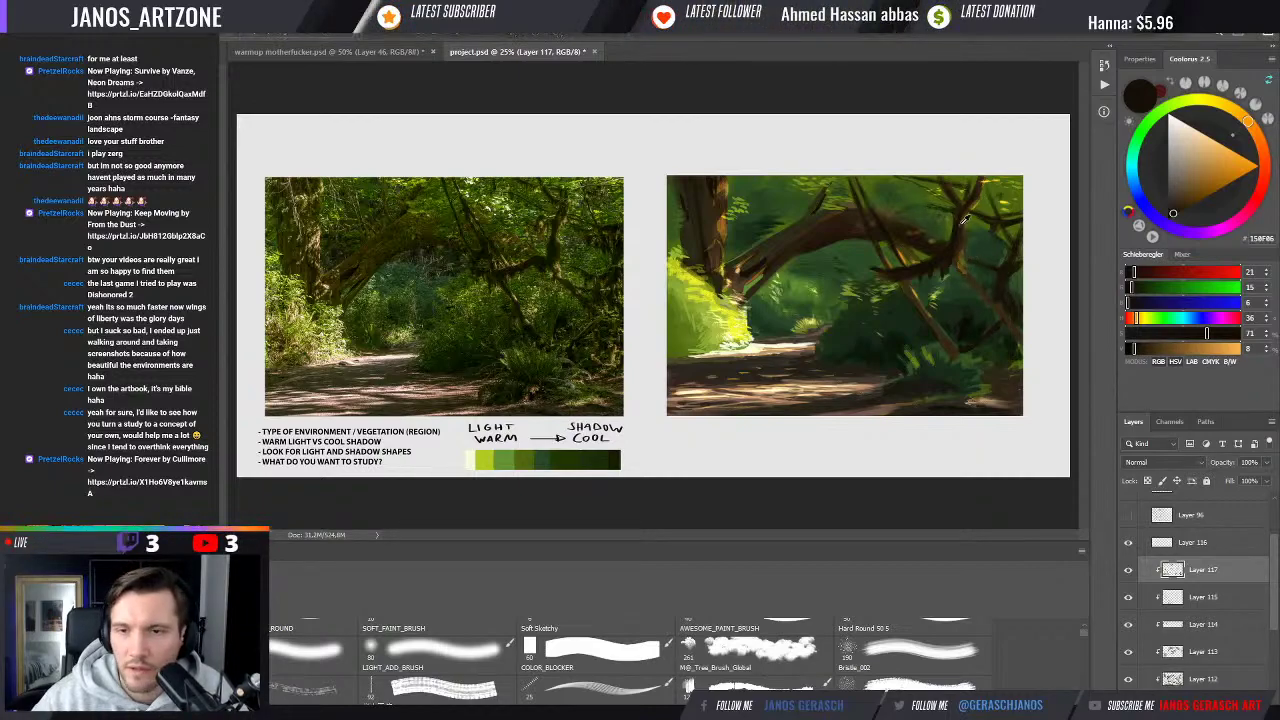
Sample mid browns from the painting and tone the colour toward a greyish brown
{"action": "left_click", "coordinate": [966, 263], "text": "alt"}
{"action": "left_click", "coordinate": [966, 263], "text": "alt"}
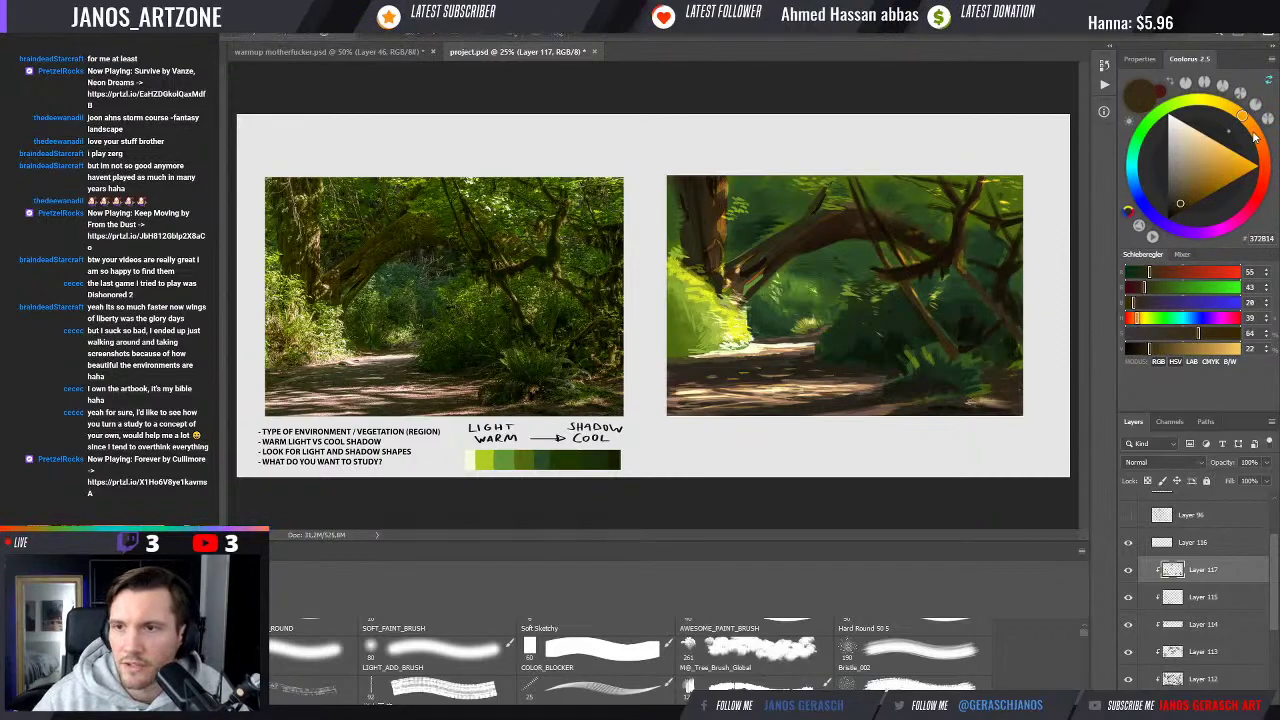
{"action": "left_click_drag", "start_coordinate": [1196, 177], "coordinate": [1214, 156]}
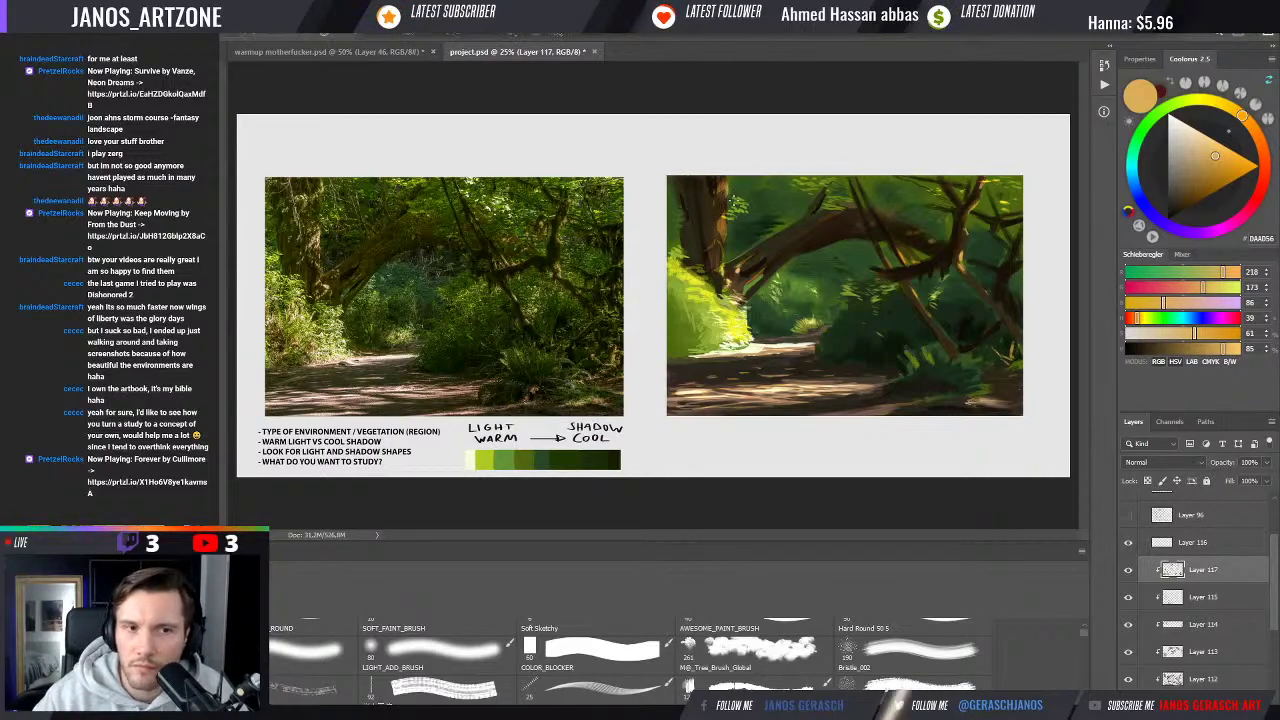
{"action": "left_click", "coordinate": [727, 222], "text": "alt"}
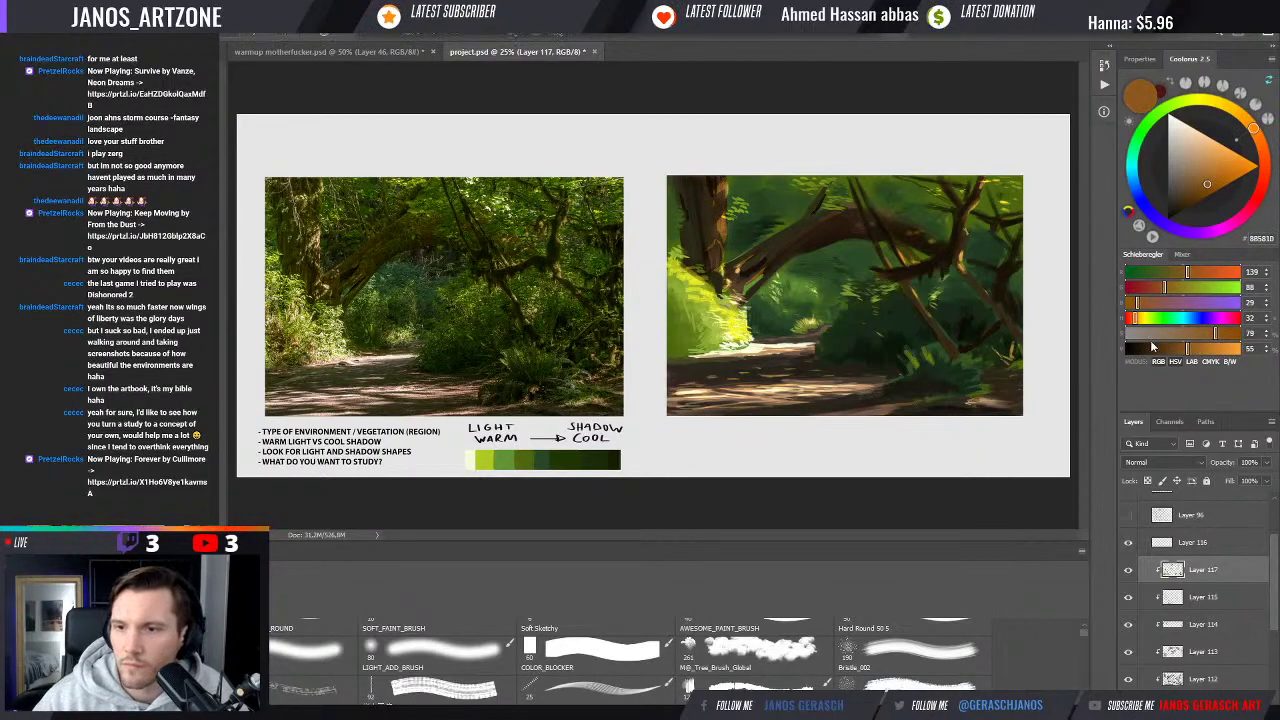
{"action": "left_click_drag", "start_coordinate": [1180, 350], "coordinate": [1216, 350]}
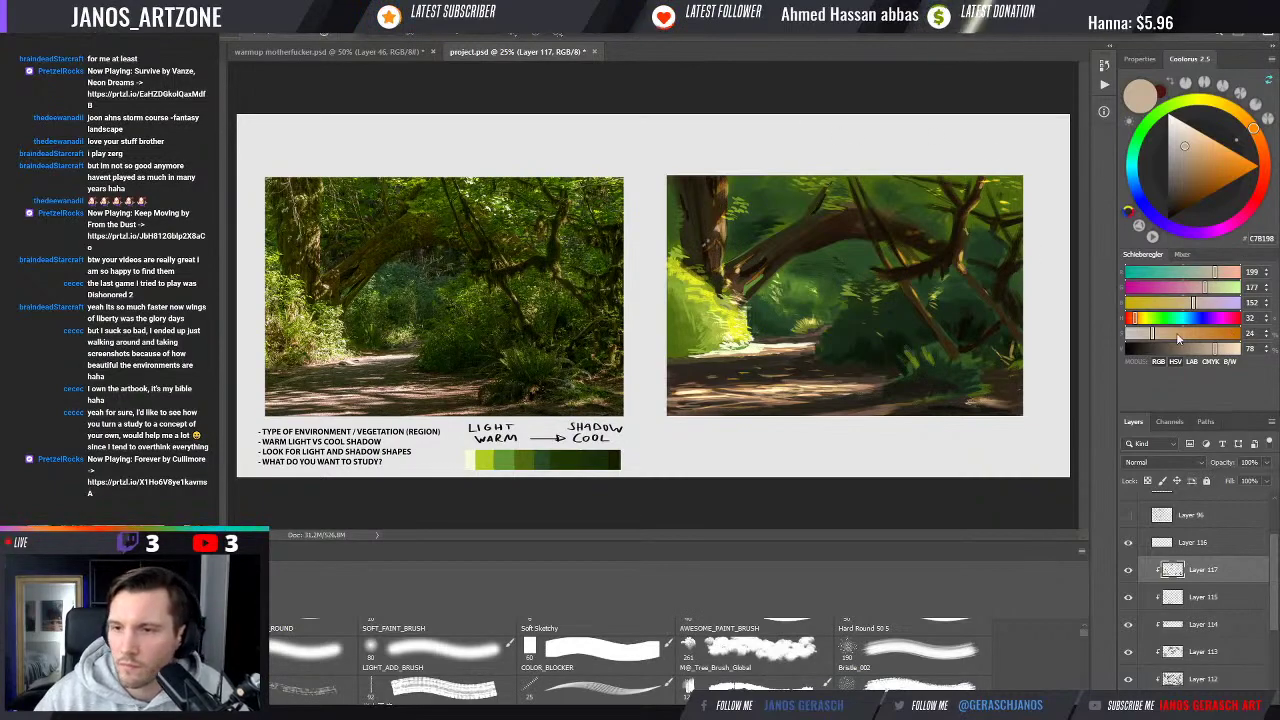
Lighten and warm a sampled beige into tan C8985F, then add a new layer
{"action": "left_click", "coordinate": [765, 167], "text": "alt"}
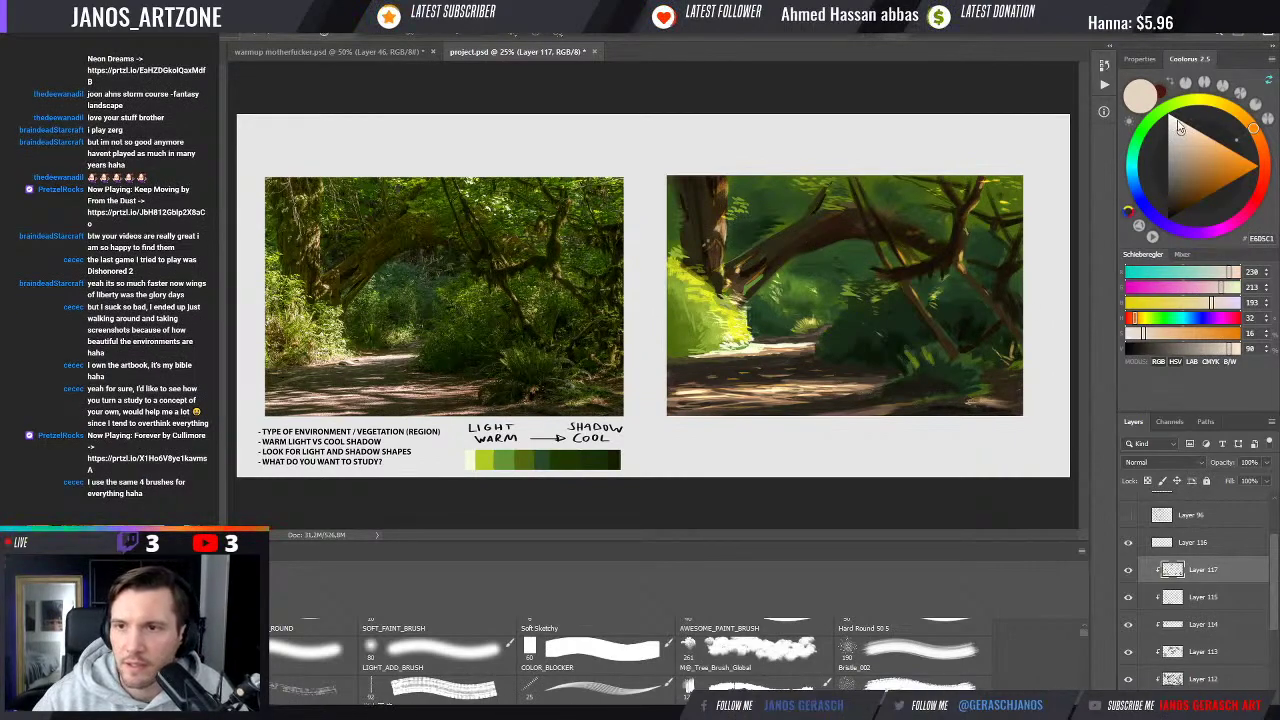
{"action": "left_click_drag", "start_coordinate": [1182, 130], "coordinate": [1175, 124]}
{"action": "left_click", "coordinate": [1247, 124]}
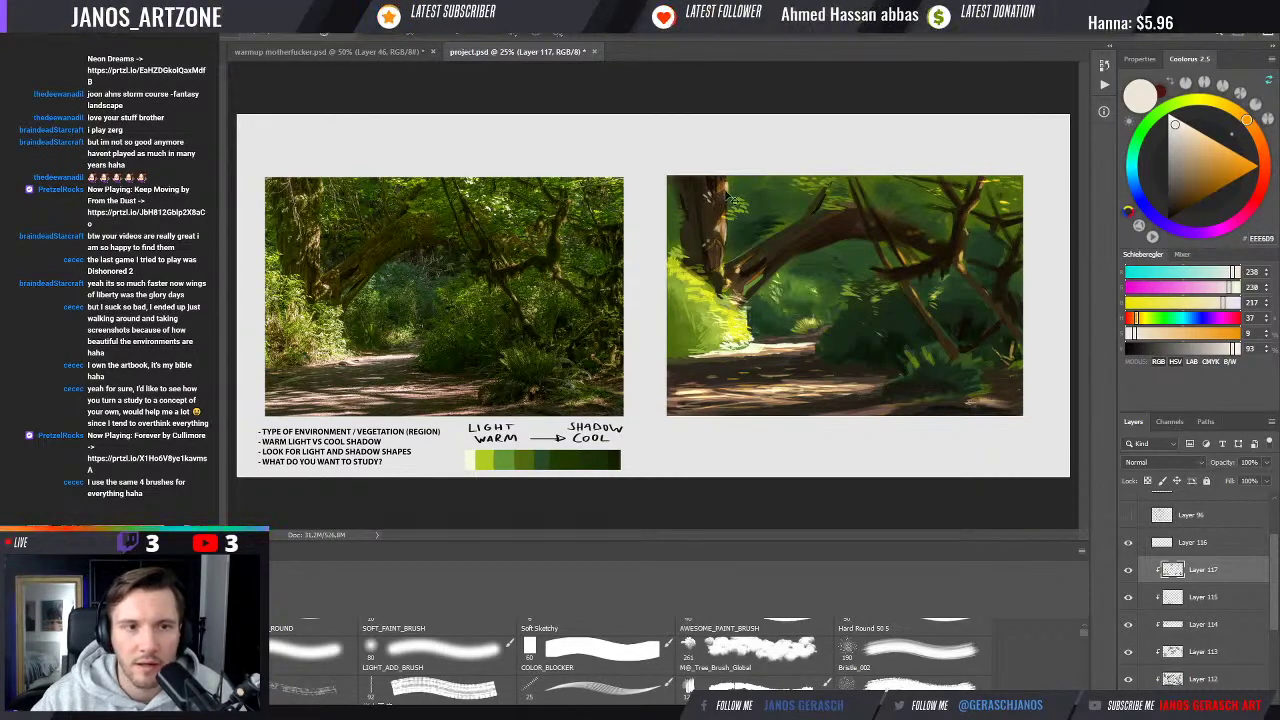
{"action": "left_click", "coordinate": [1202, 159]}
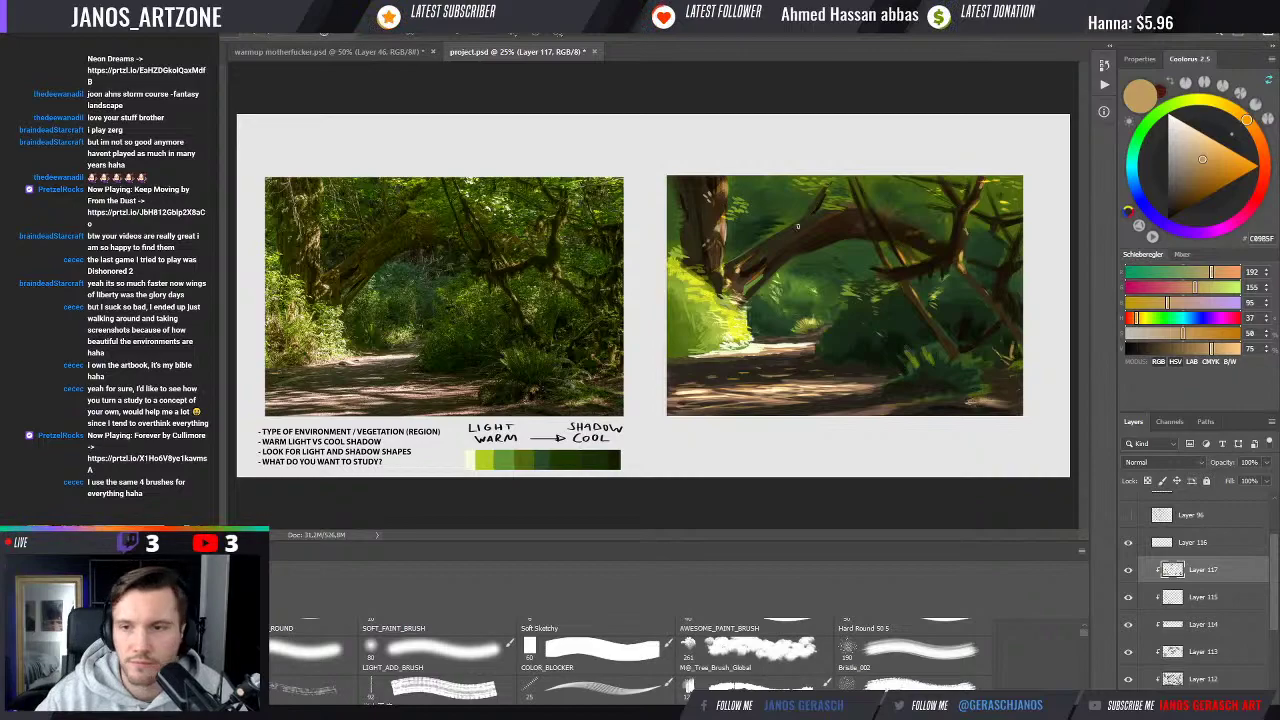
{"action": "key", "text": "ctrl+alt+shift+n"}
Set Layer 118 to Linear Dodge (Add), clip it to Layer 117, and choose a darker brown
{"action": "key", "text": "shift+alt+w"}
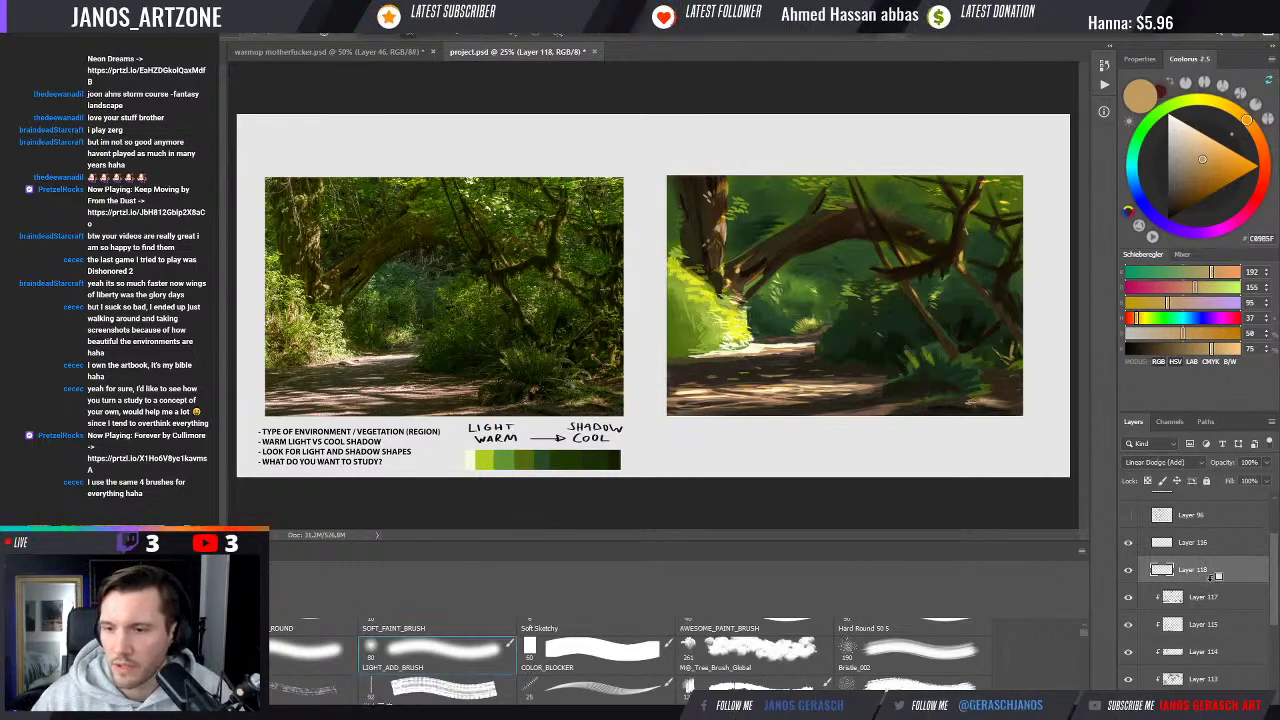
{"action": "left_click", "coordinate": [1212, 578], "text": "alt"}
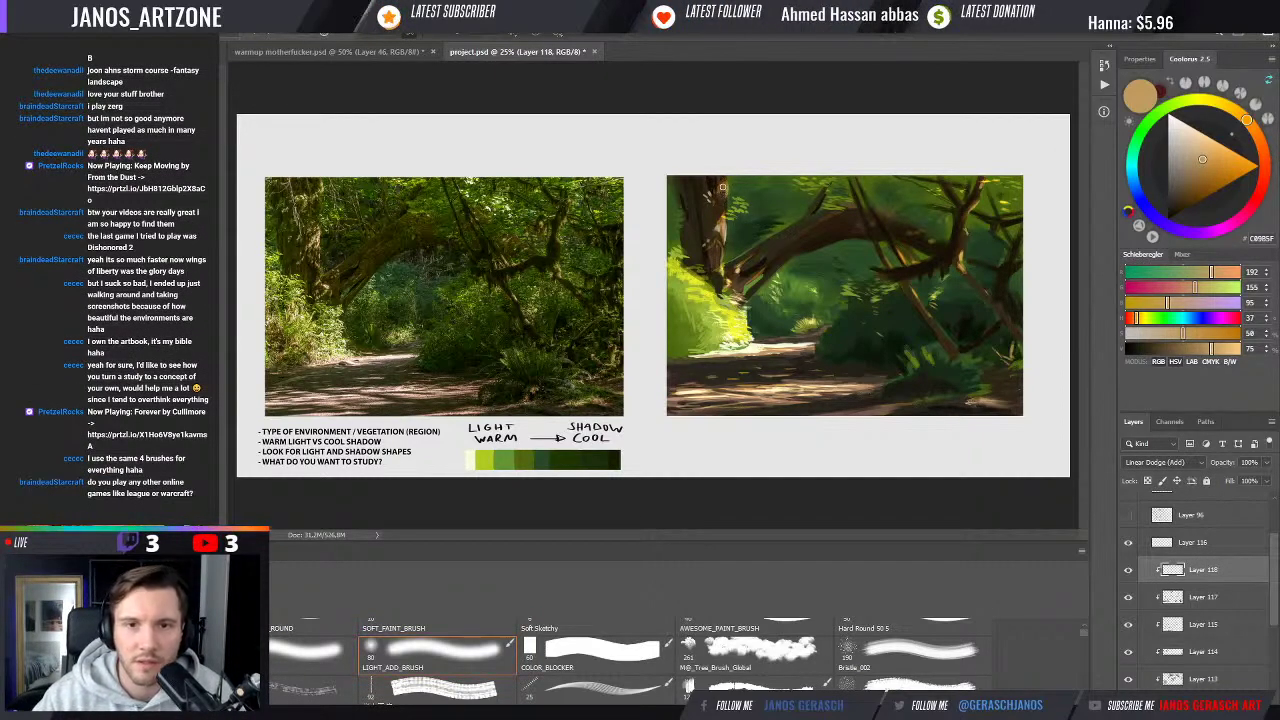
{"action": "left_click", "coordinate": [1260, 139]}
{"action": "left_click", "coordinate": [1189, 183]}
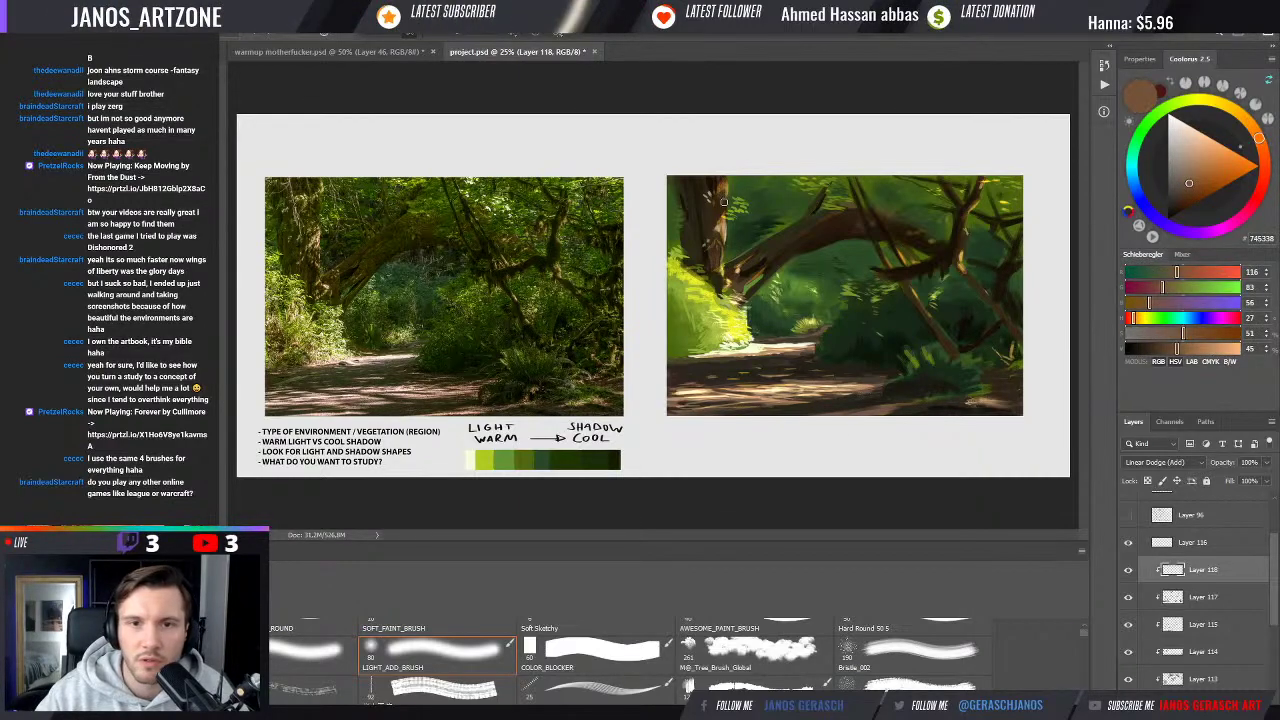
Paint dark brown strokes on the left tree trunk and along the path, deepening the brown
{"action": "mouse_move", "coordinate": [725, 208]}
{"action": "left_mouse_down"}
{"action": "mouse_move", "coordinate": [722, 184]}
{"action": "mouse_move", "coordinate": [716, 240]}
{"action": "left_mouse_up"}
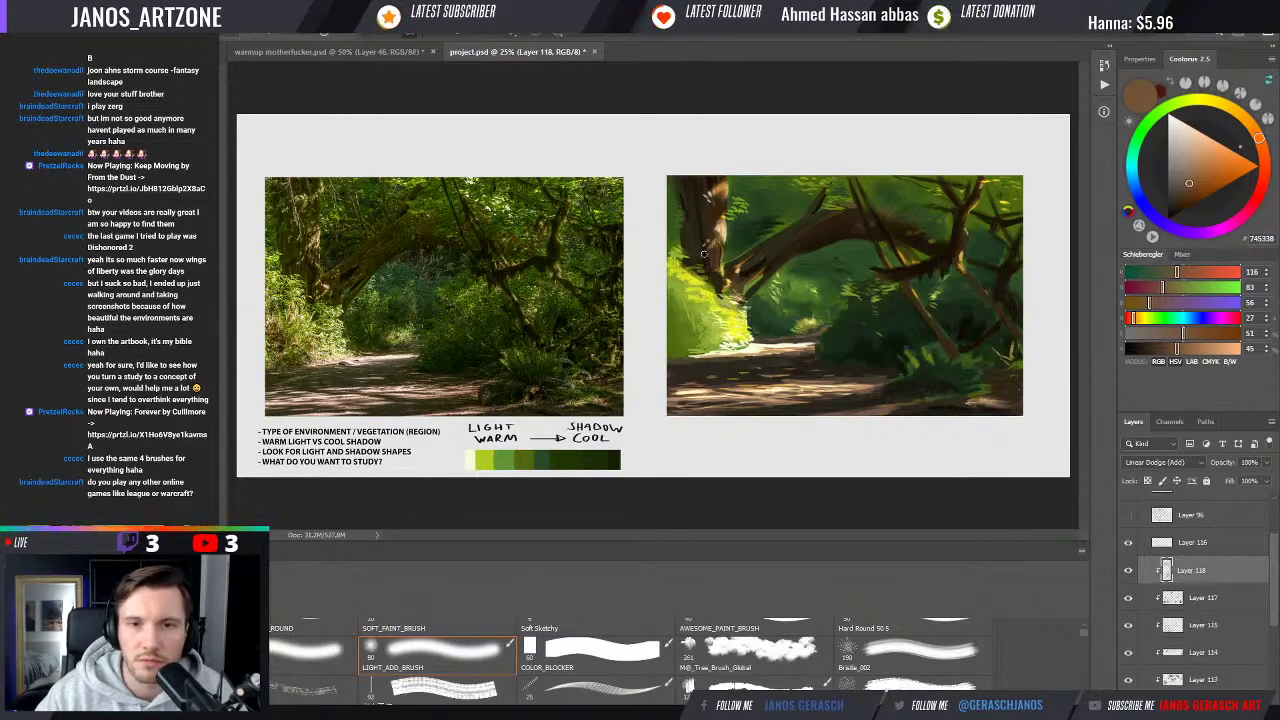
{"action": "left_click_drag", "start_coordinate": [773, 330], "coordinate": [760, 345]}
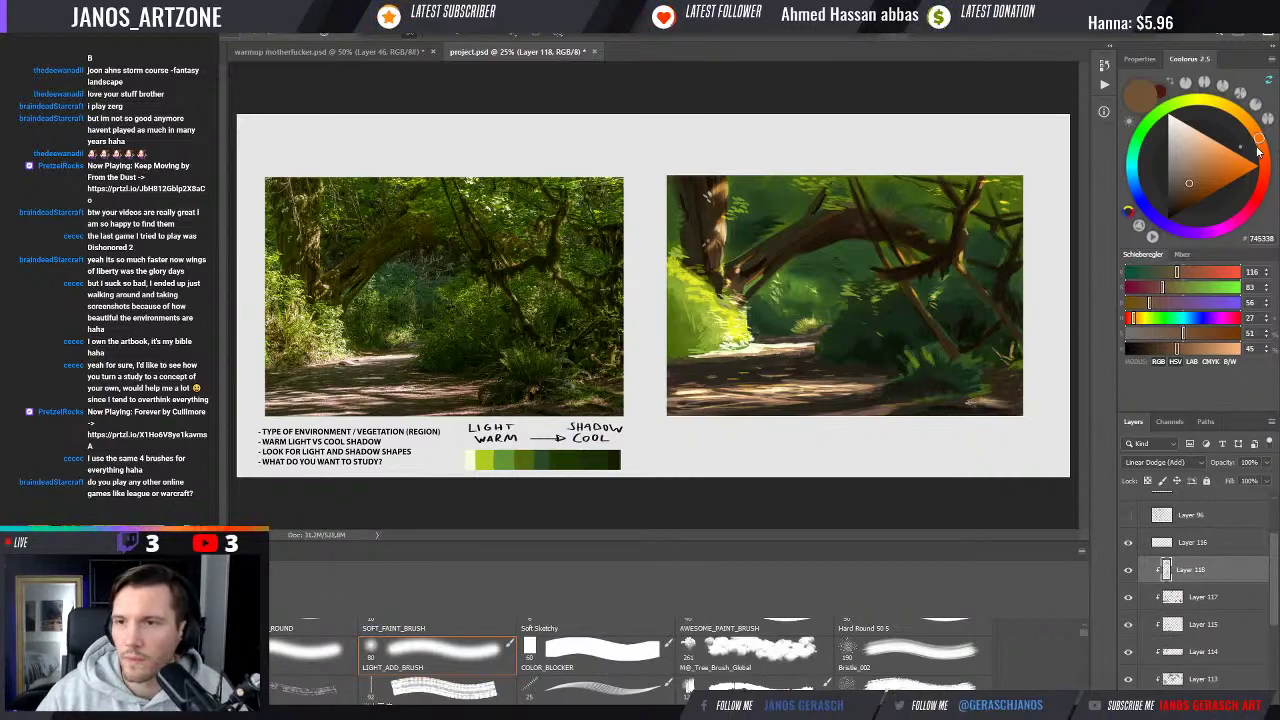
{"action": "left_click_drag", "start_coordinate": [1258, 140], "coordinate": [1262, 151]}
{"action": "mouse_move", "coordinate": [1177, 348]}
{"action": "left_mouse_down"}
{"action": "mouse_move", "coordinate": [1152, 348]}
{"action": "mouse_move", "coordinate": [1216, 333]}
{"action": "left_mouse_up"}
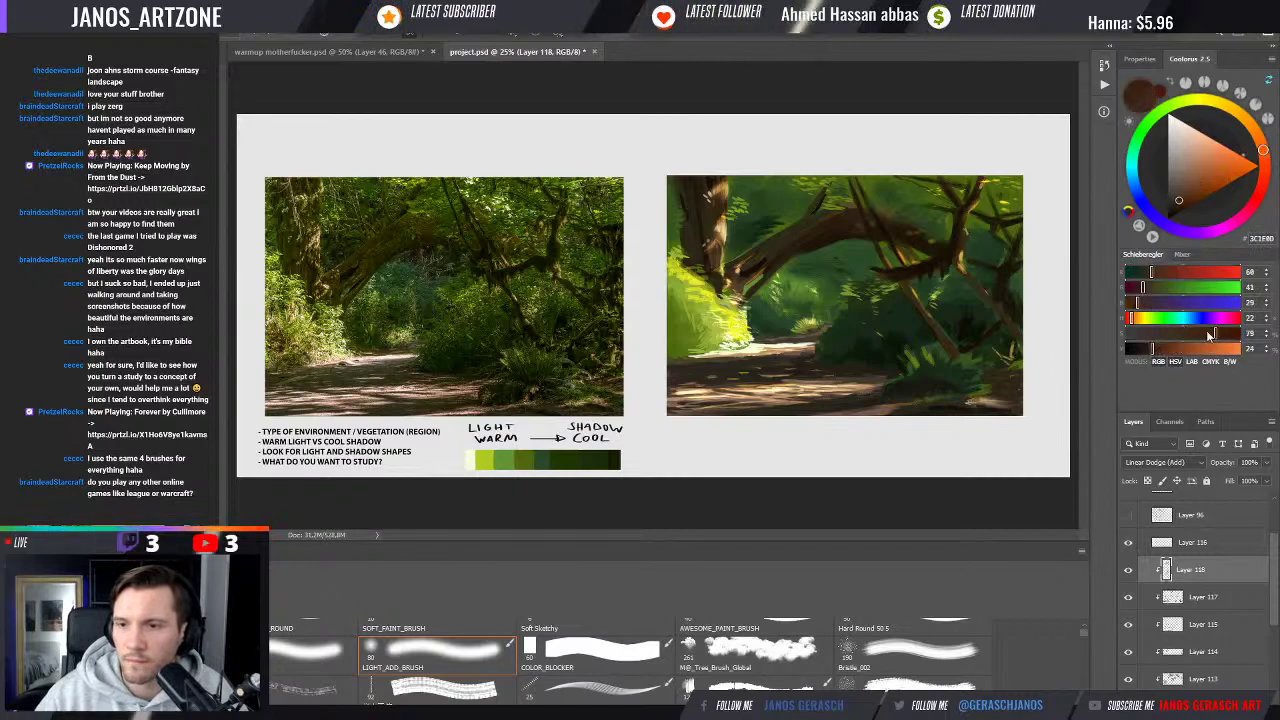
{"action": "mouse_move", "coordinate": [702, 358]}
{"action": "left_mouse_down"}
{"action": "mouse_move", "coordinate": [788, 358]}
{"action": "mouse_move", "coordinate": [763, 332]}
{"action": "left_mouse_up"}
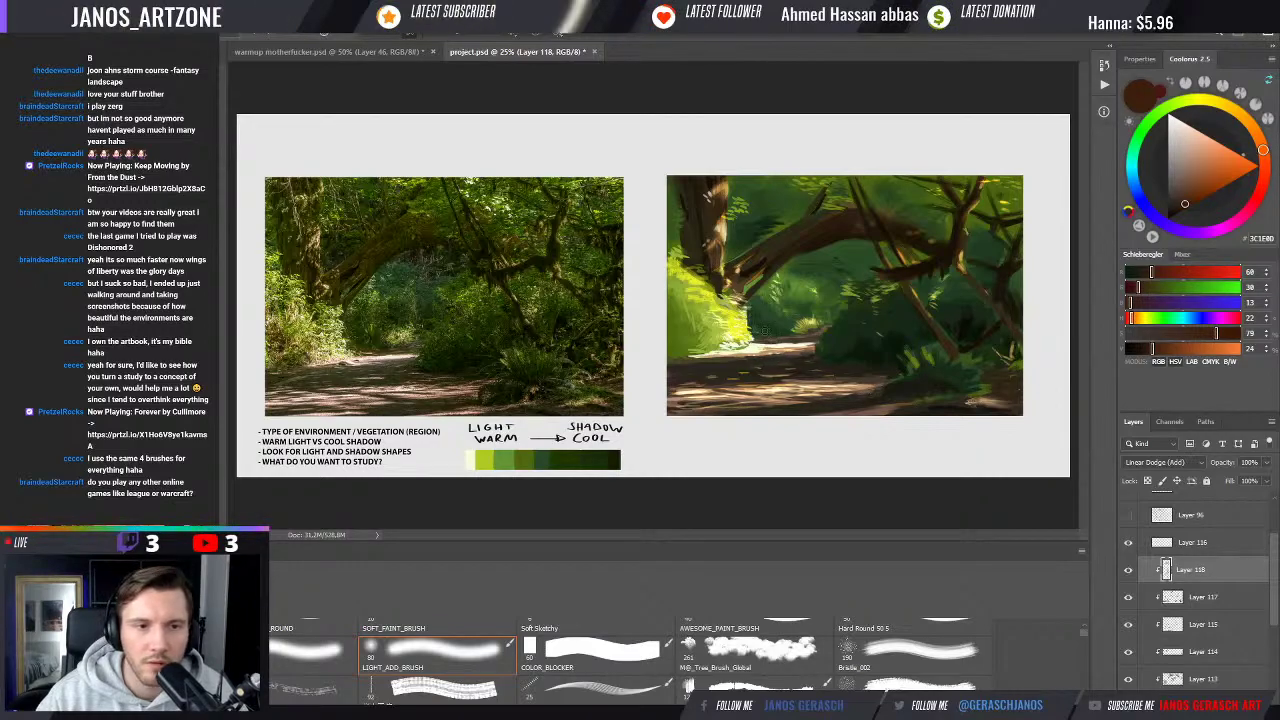
{"action": "scroll", "coordinate": [303, 359], "scroll_direction": "up", "scroll_amount": 2}
{"action": "left_click_drag", "start_coordinate": [287, 390], "coordinate": [445, 392]}
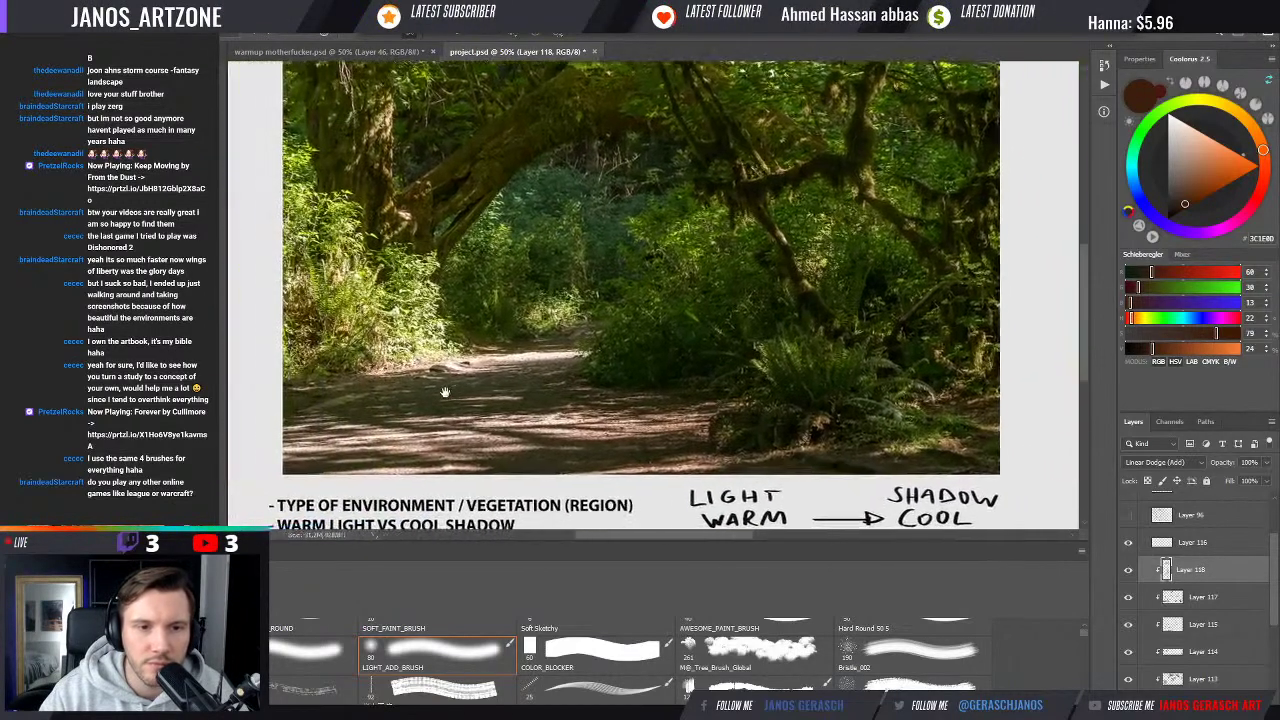
{"action": "scroll", "coordinate": [470, 378], "scroll_direction": "up", "scroll_amount": 1}
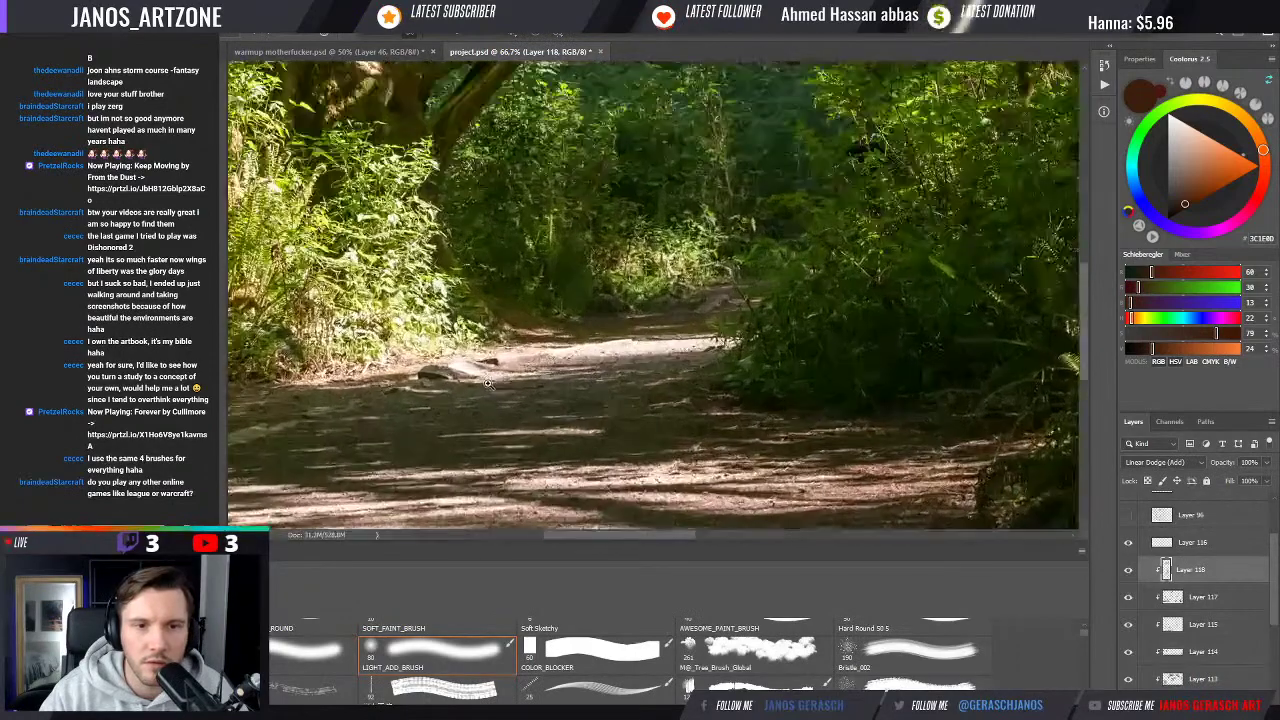
{"action": "scroll", "coordinate": [487, 383], "scroll_direction": "up", "scroll_amount": 1}
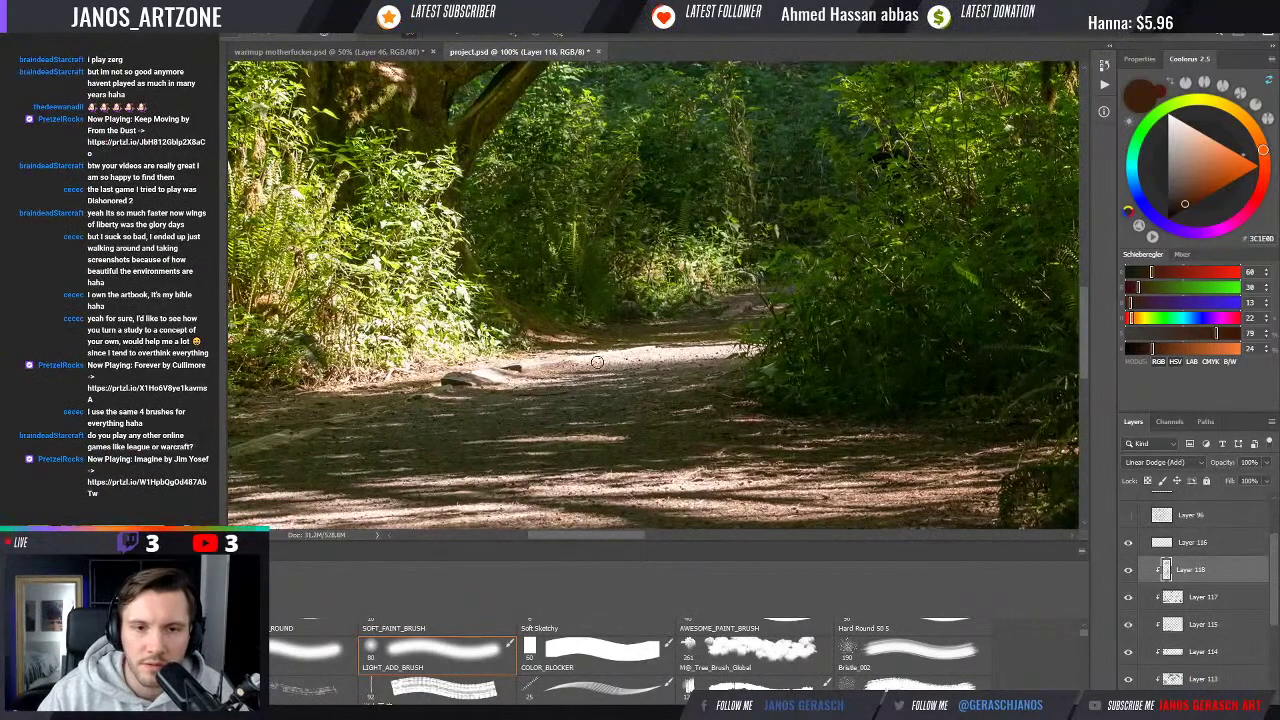
{"action": "mouse_move", "coordinate": [626, 356]}
{"action": "left_mouse_down"}
{"action": "mouse_move", "coordinate": [590, 406]}
{"action": "mouse_move", "coordinate": [616, 421]}
{"action": "mouse_move", "coordinate": [639, 402]}
{"action": "left_mouse_up"}
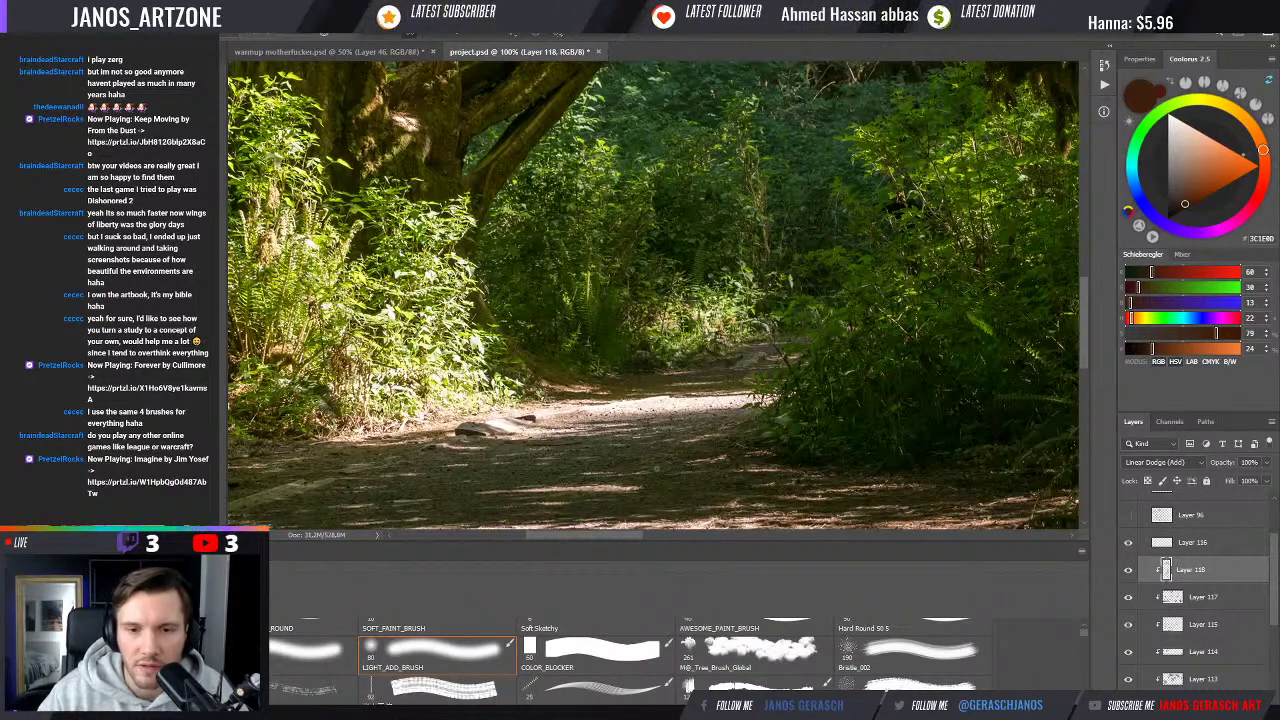
{"action": "mouse_move", "coordinate": [650, 481]}
{"action": "left_mouse_down"}
{"action": "mouse_move", "coordinate": [680, 432]}
{"action": "mouse_move", "coordinate": [680, 445]}
{"action": "left_mouse_up"}
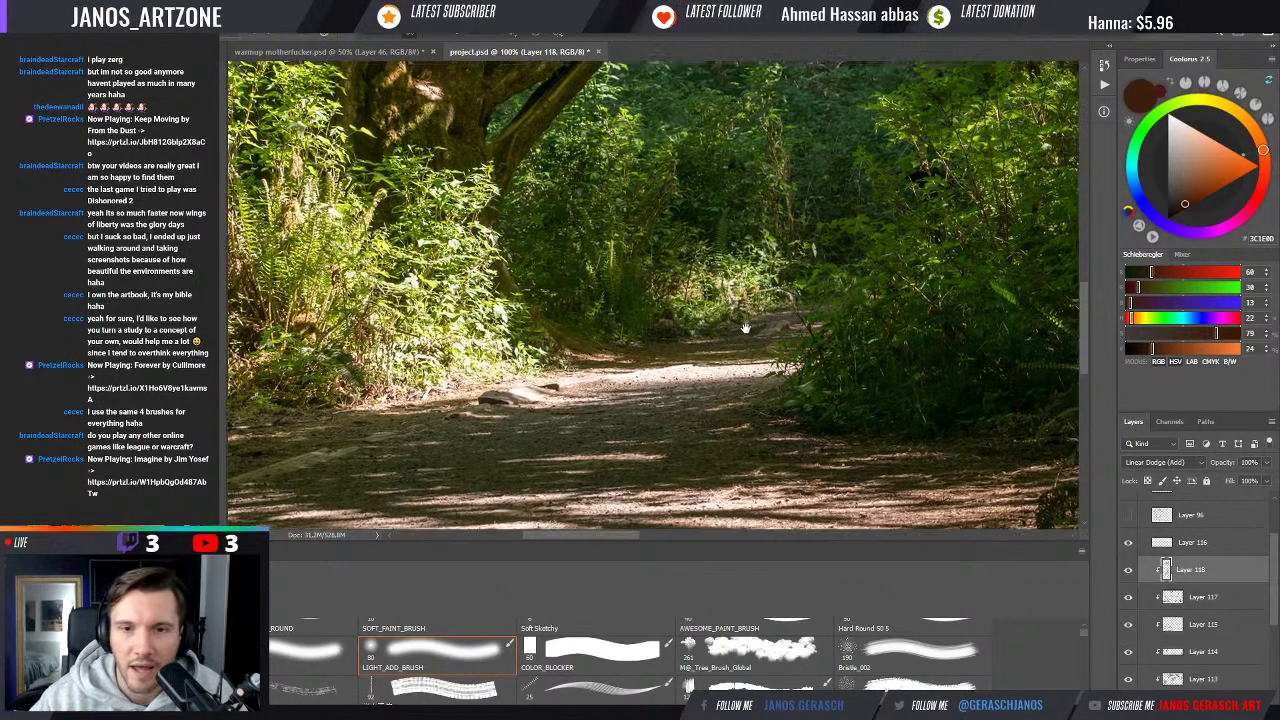
{"action": "key", "text": "ctrl+z"}
{"action": "key", "text": "ctrl+z"}
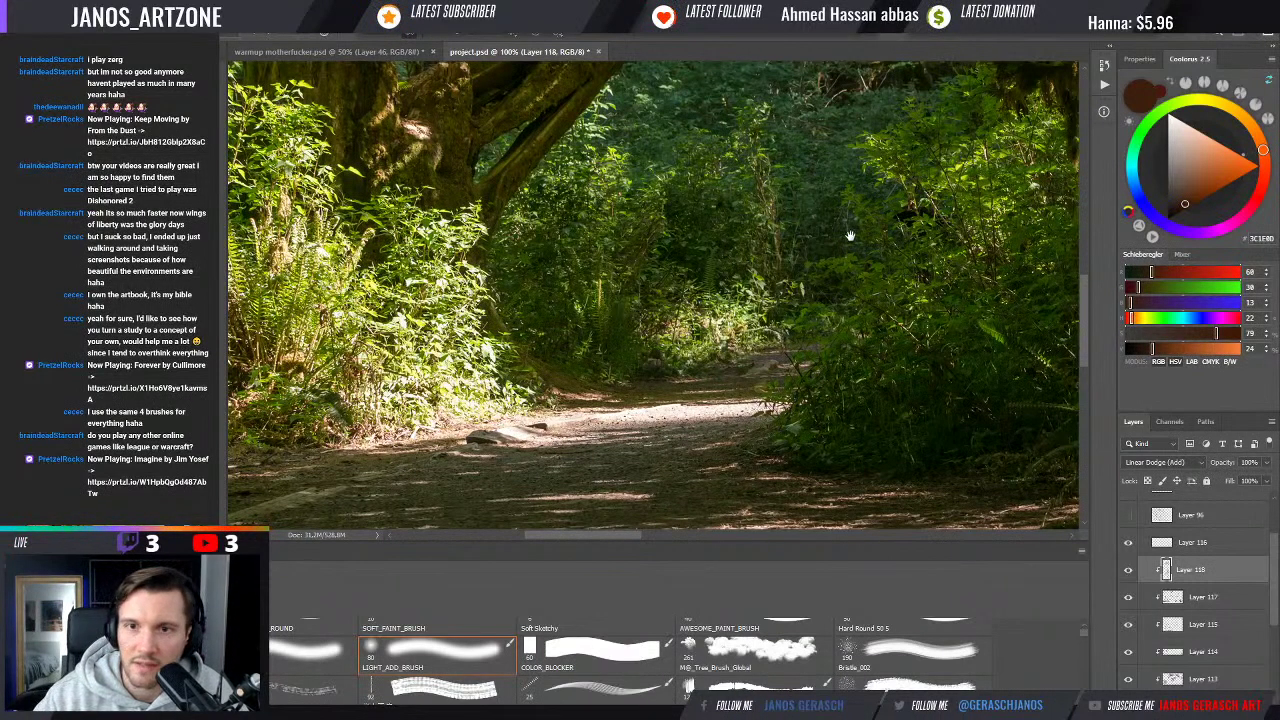
{"action": "left_click_drag", "start_coordinate": [850, 237], "coordinate": [839, 266]}
{"action": "left_click_drag", "start_coordinate": [995, 158], "coordinate": [957, 142]}
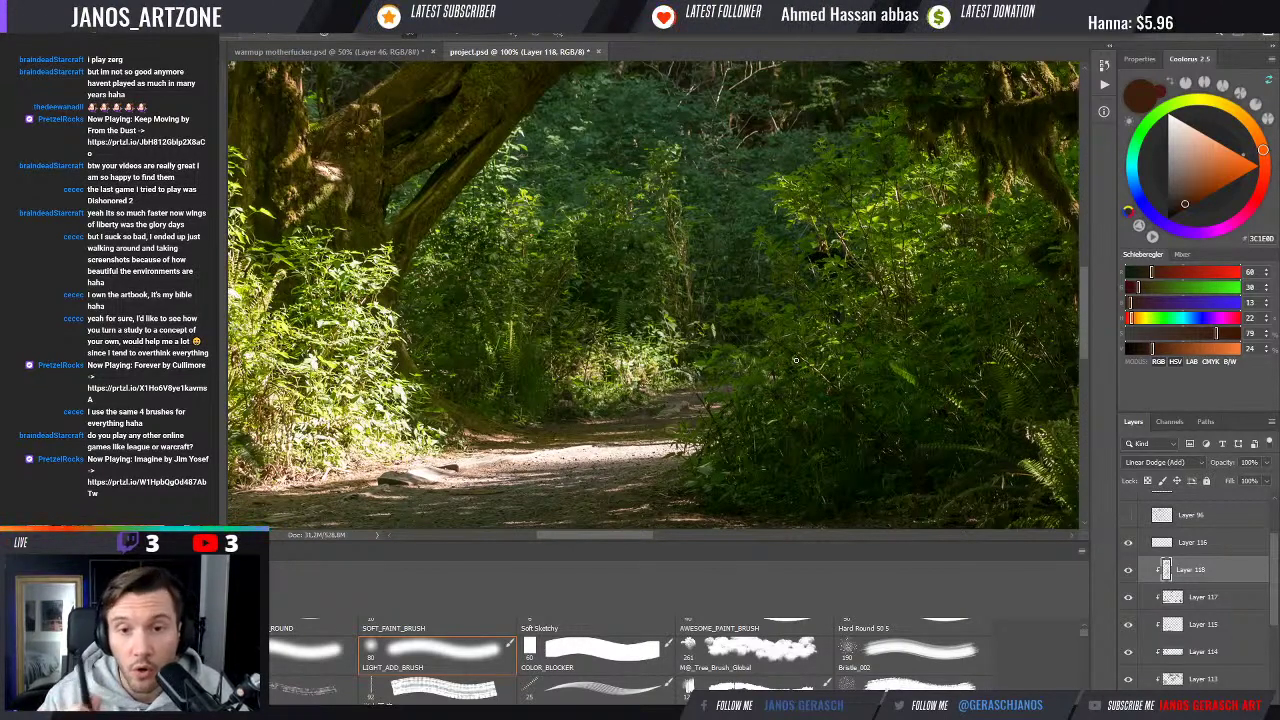
{"action": "left_click_drag", "start_coordinate": [800, 215], "coordinate": [764, 259]}
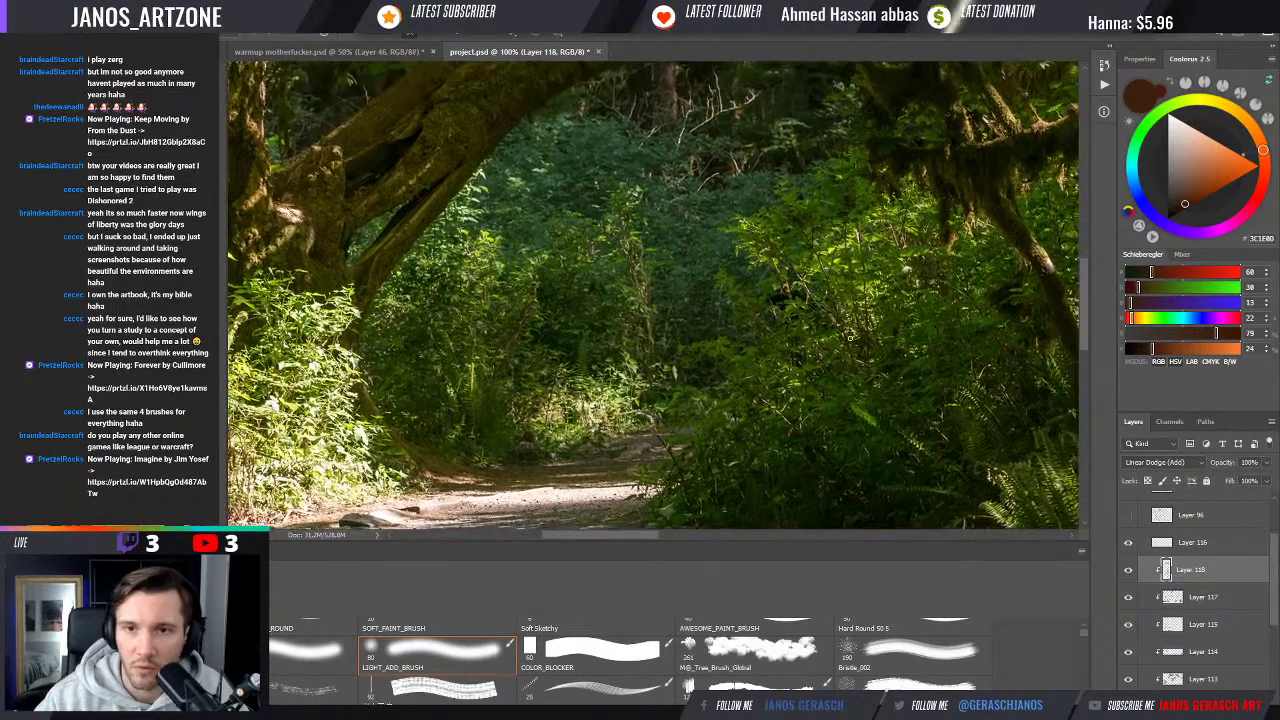
{"action": "key", "text": "ctrl+minus"}
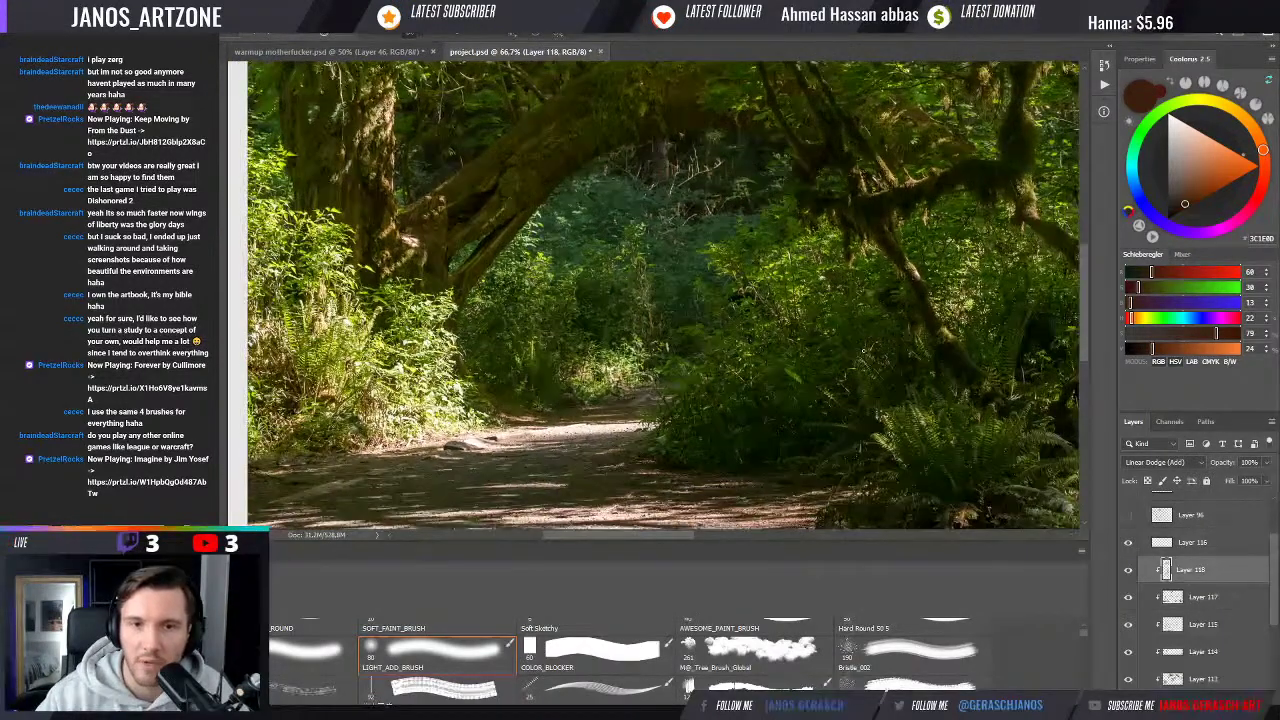
{"action": "key", "text": "ctrl+minus"}
{"action": "key", "text": "ctrl+minus"}
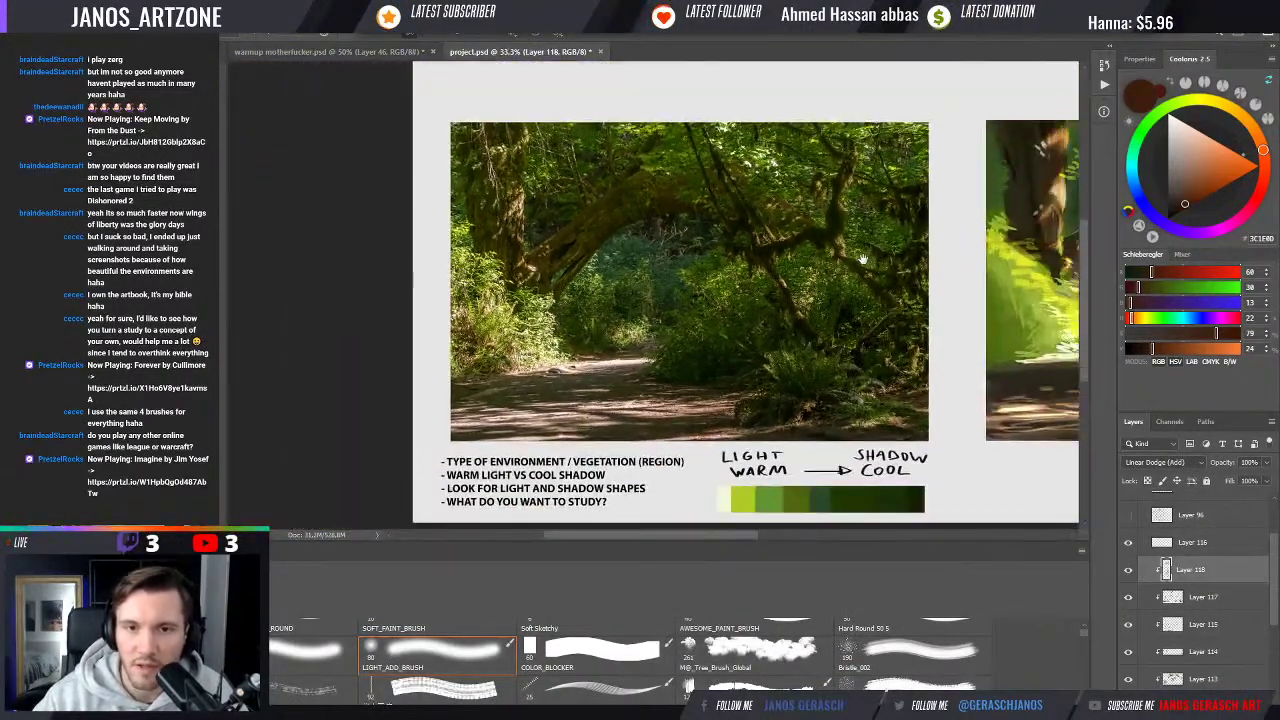
{"action": "left_click_drag", "start_coordinate": [862, 260], "coordinate": [806, 271]}
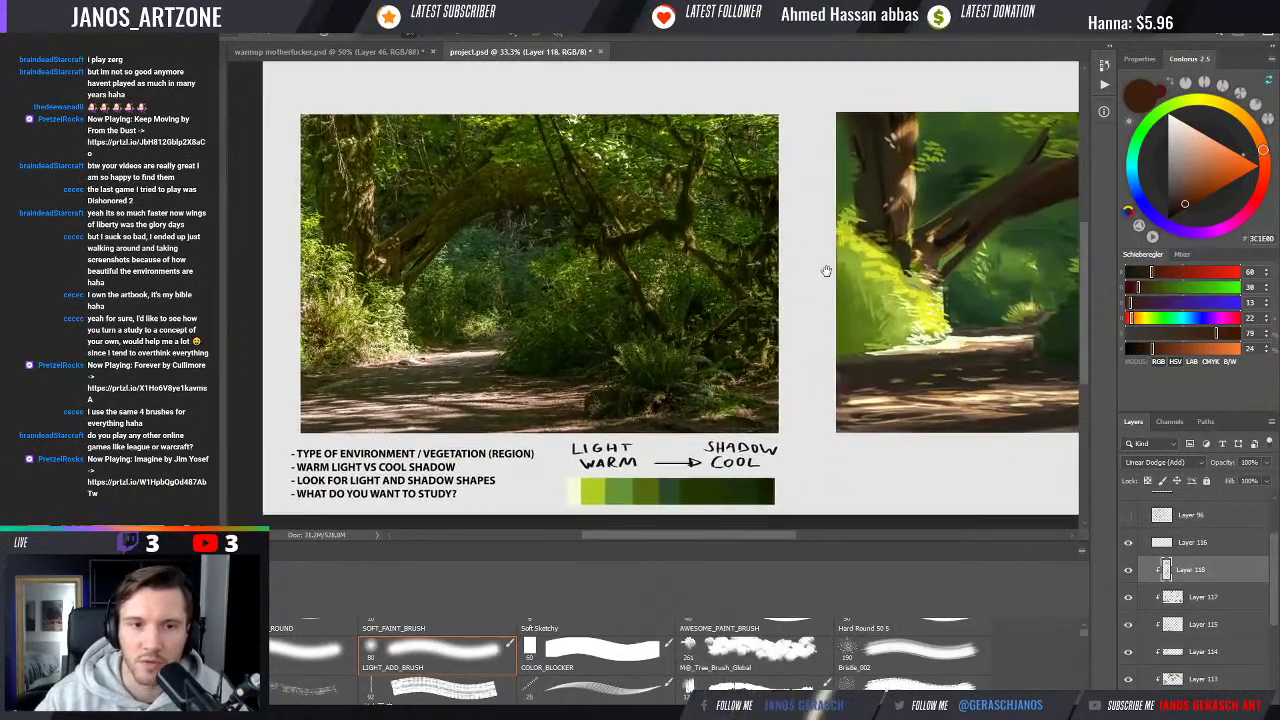
At 25% zoom, compare the study with Layer 118 hidden and shown, then add Layer 119 clipped to it
{"action": "key", "text": "ctrl+minus"}
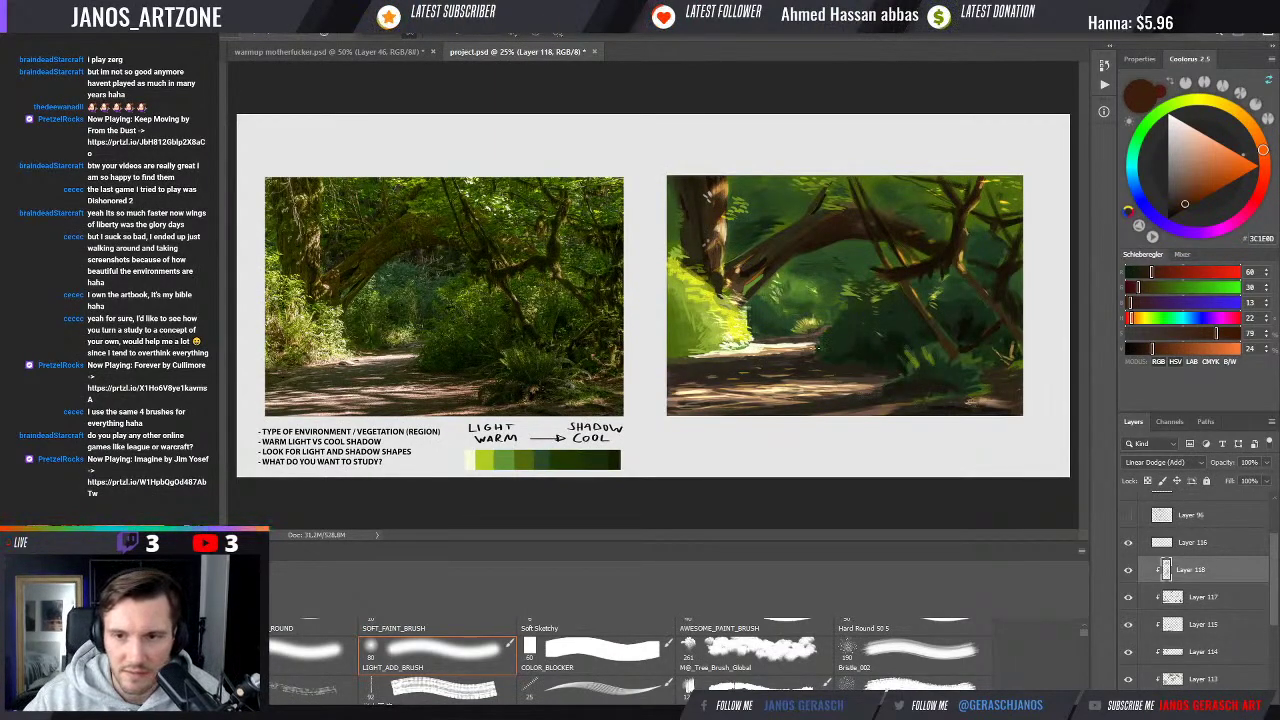
{"action": "left_click", "coordinate": [1129, 570]}
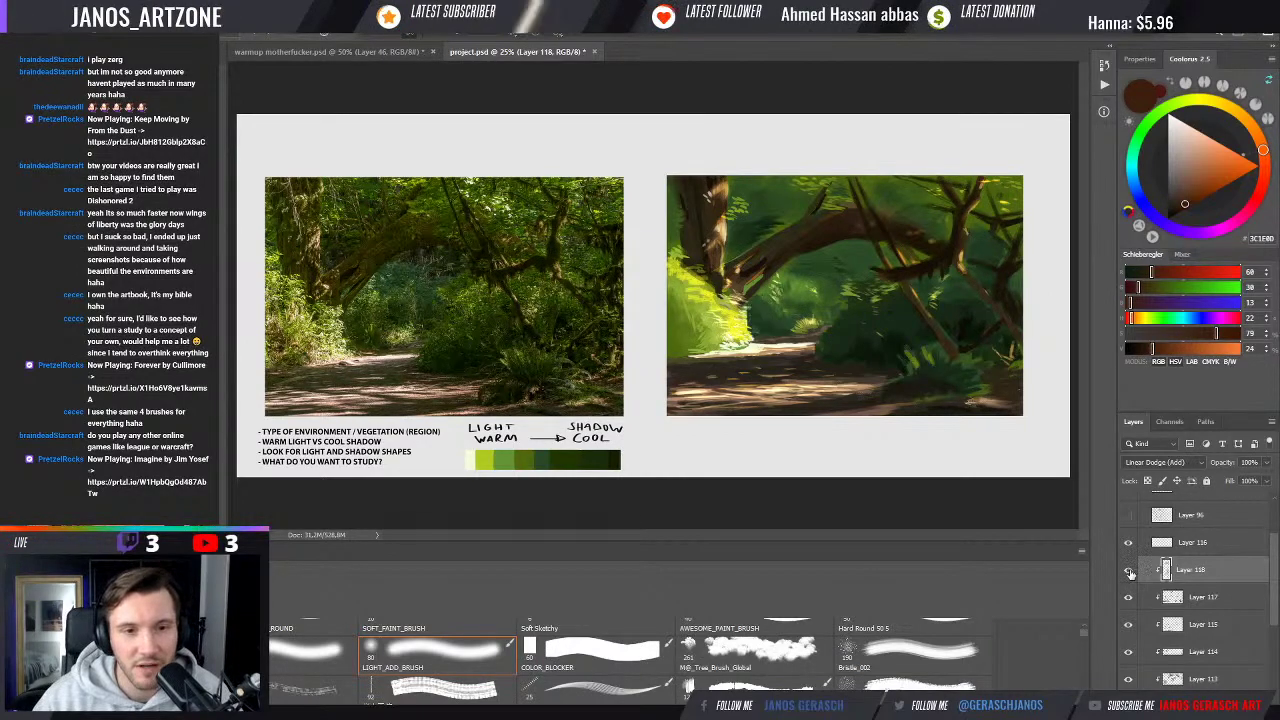
{"action": "left_click", "coordinate": [1129, 570]}
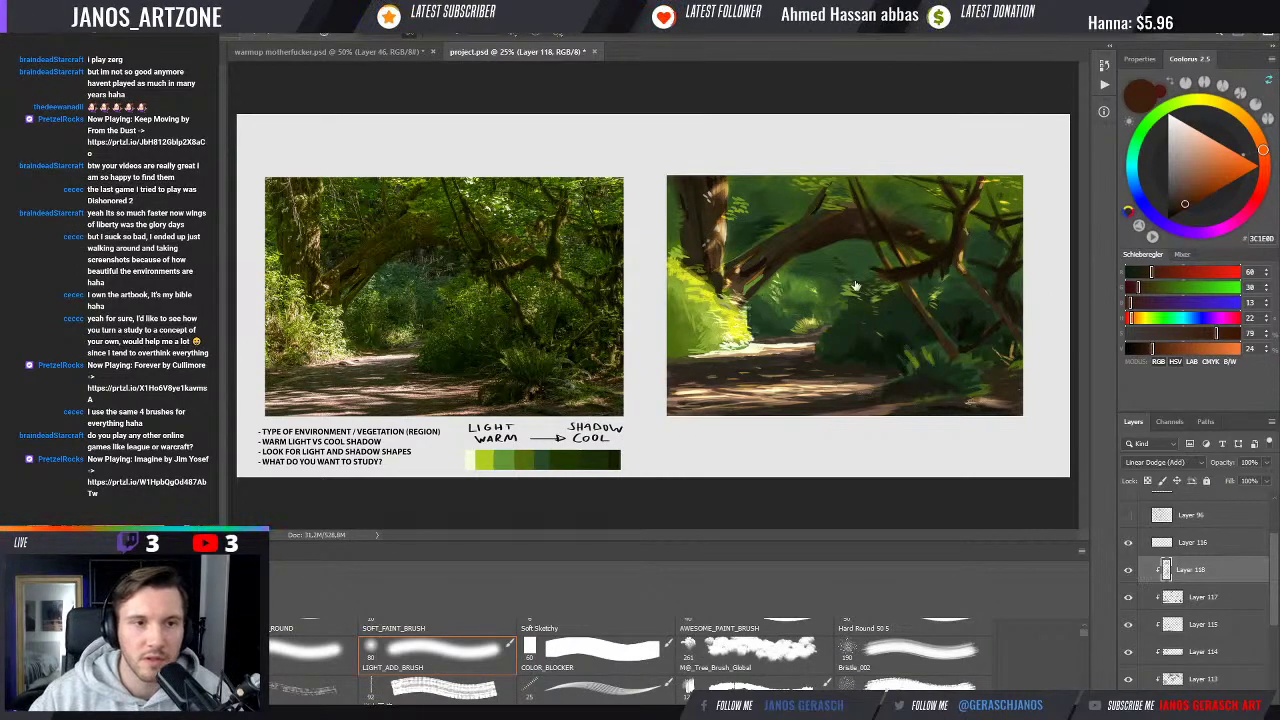
{"action": "key", "text": "ctrl+shift+alt+n"}
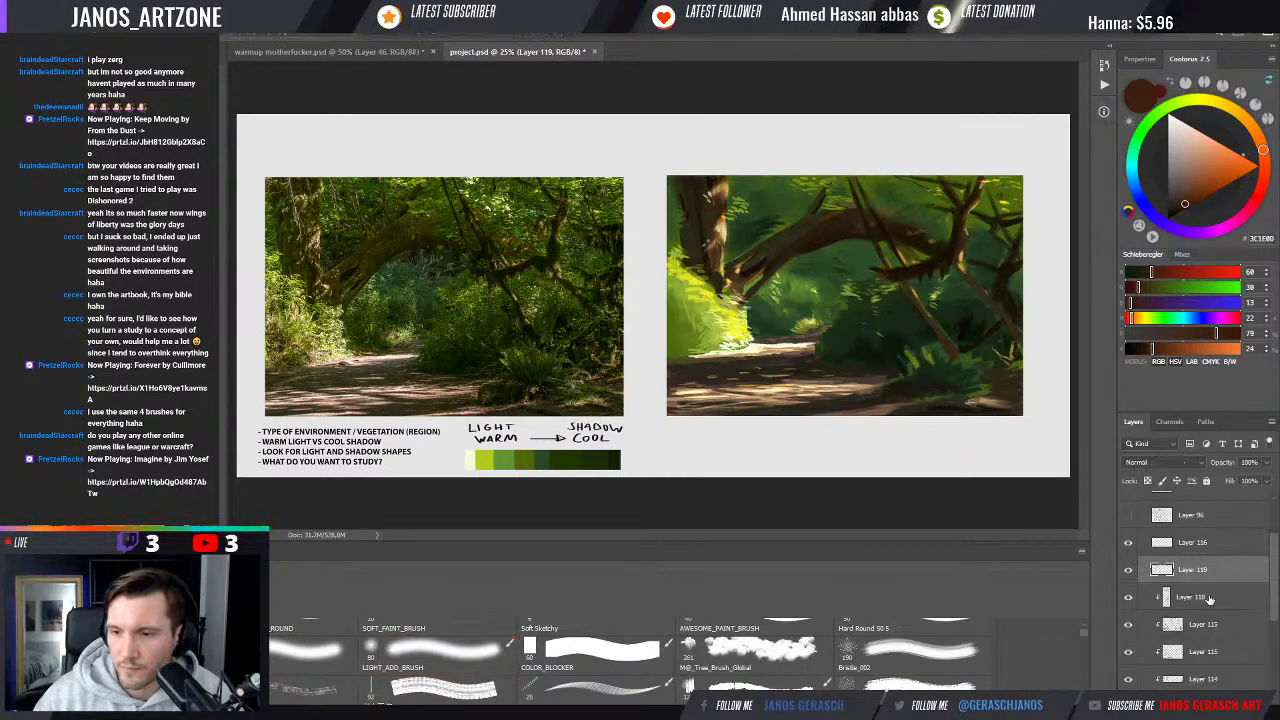
{"action": "left_click", "coordinate": [1219, 580], "text": "alt"}
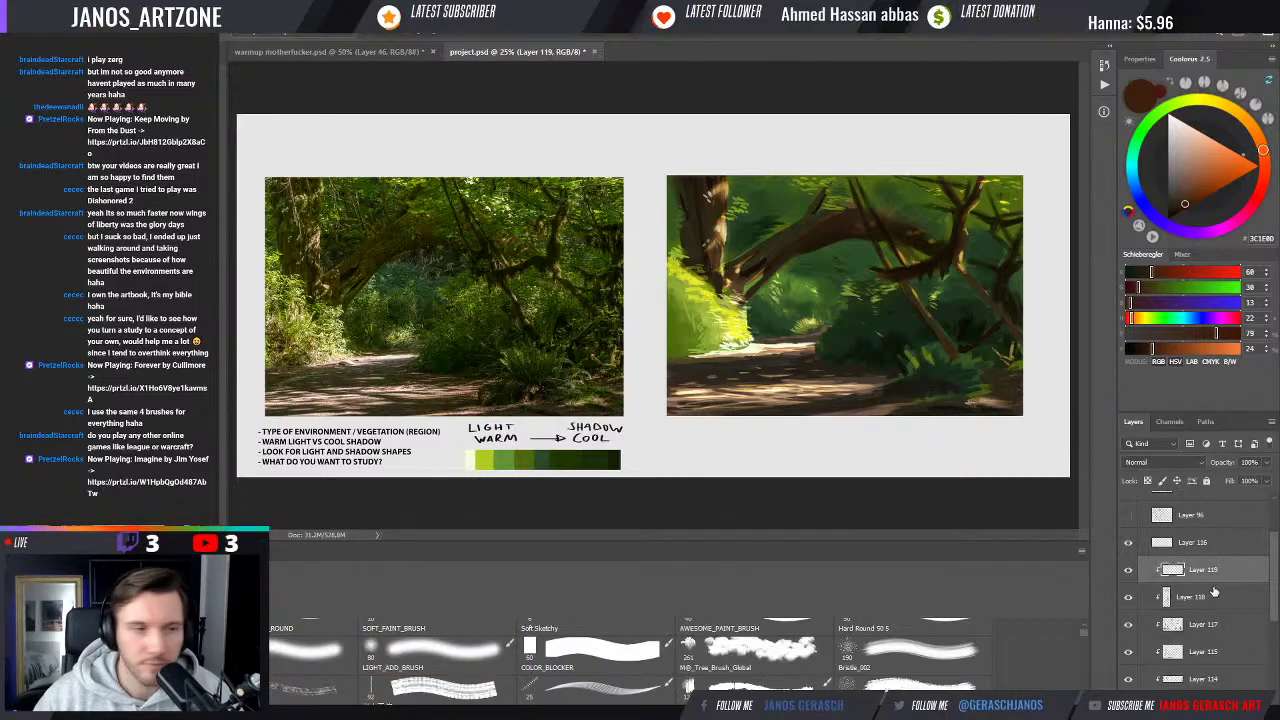
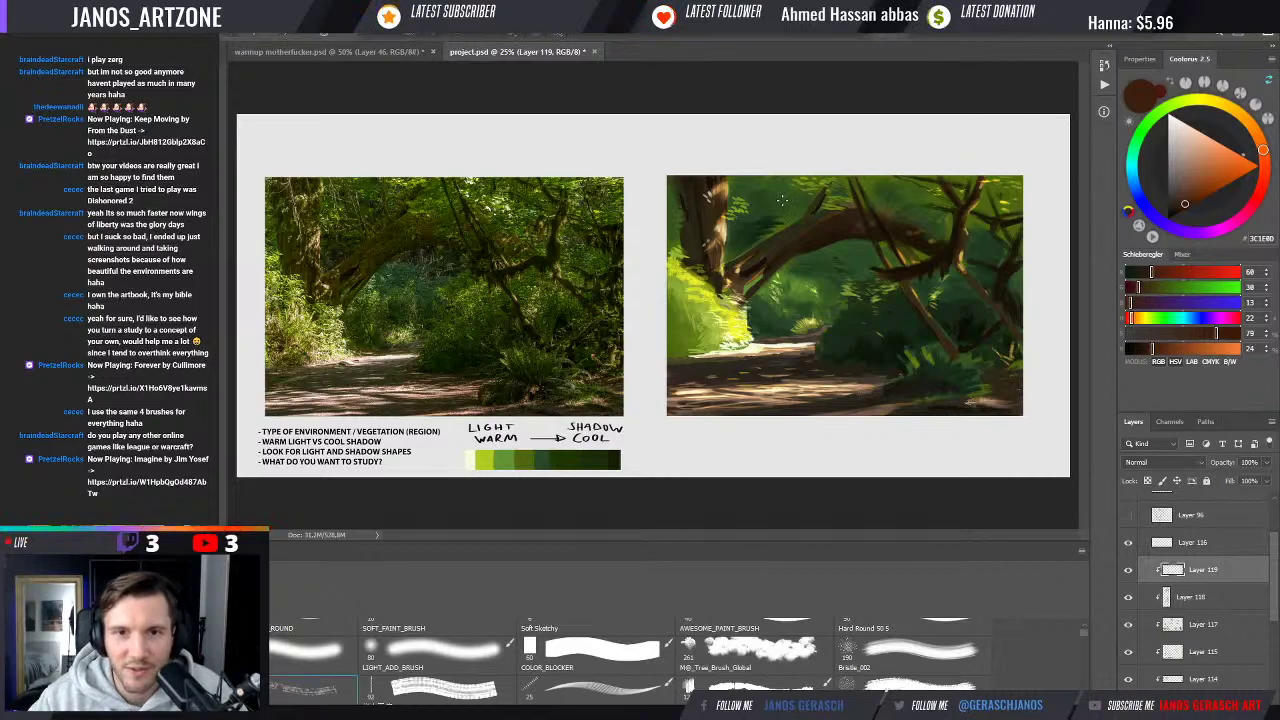
Zoom out and back in on both pictures, then sample an olive green from the painted study
{"action": "key", "text": "ctrl+minus"}
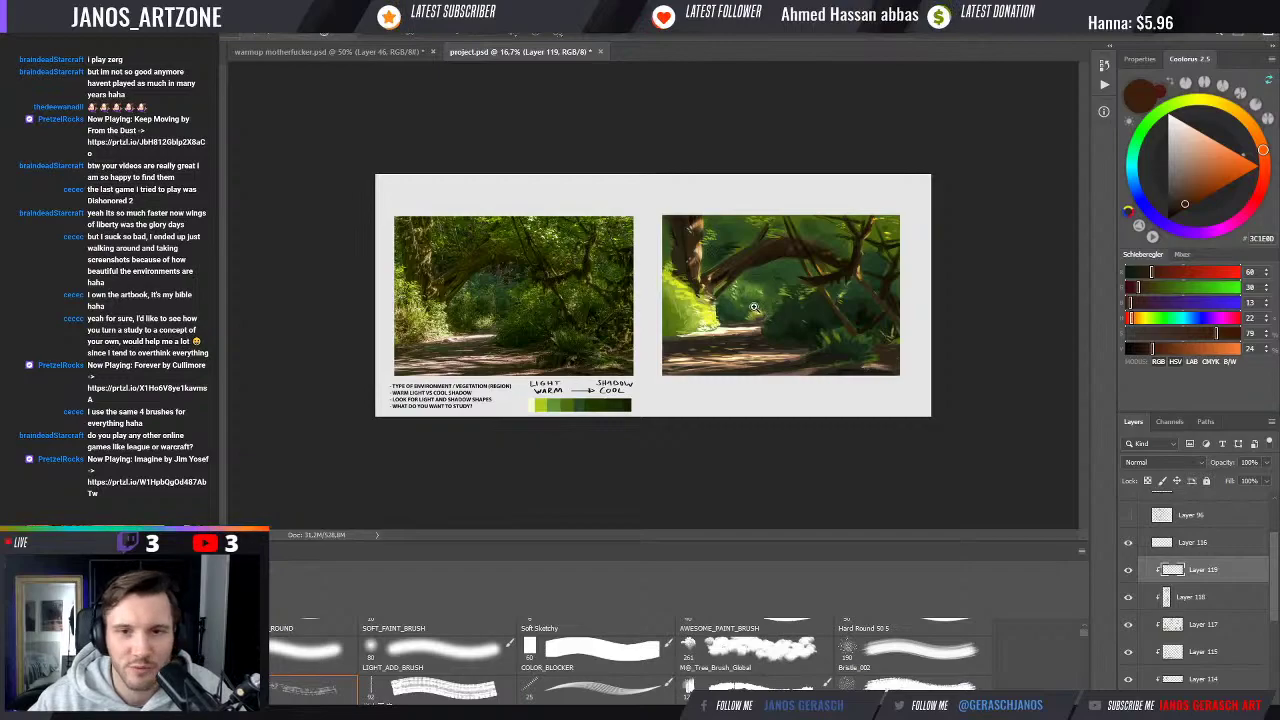
{"action": "key", "text": "ctrl+plus"}
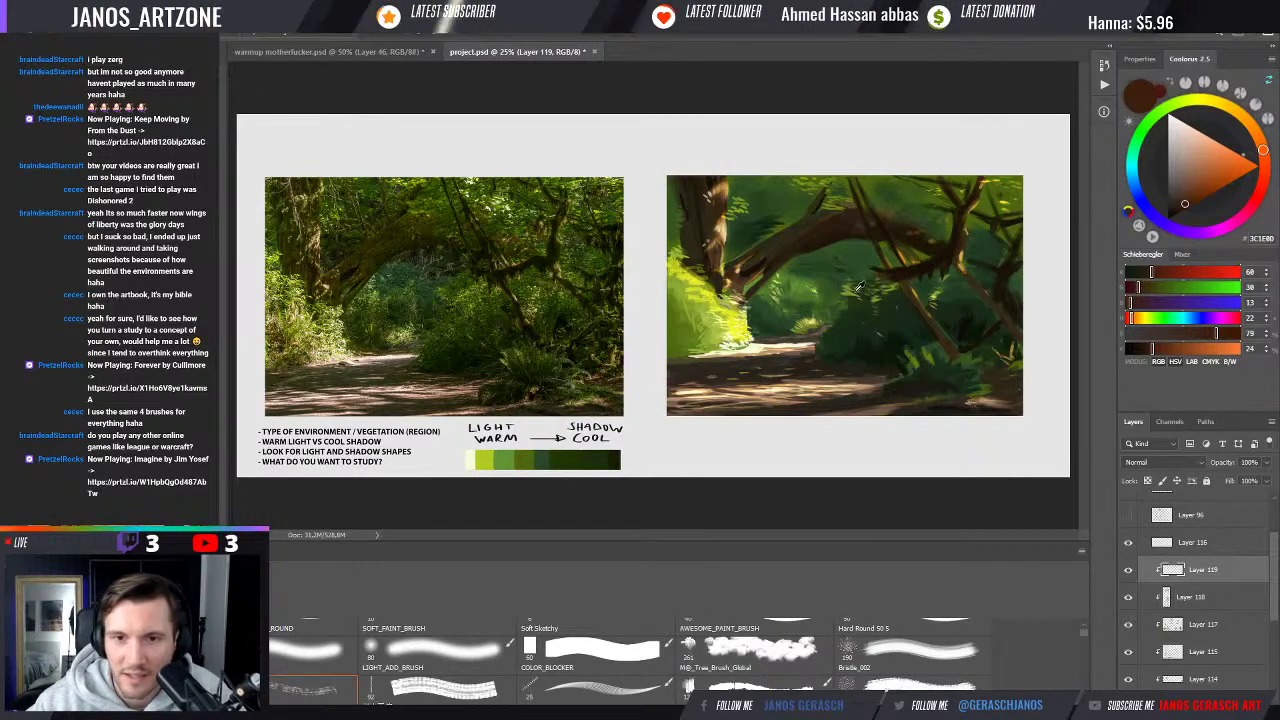
{"action": "left_click", "coordinate": [856, 289], "text": "alt"}
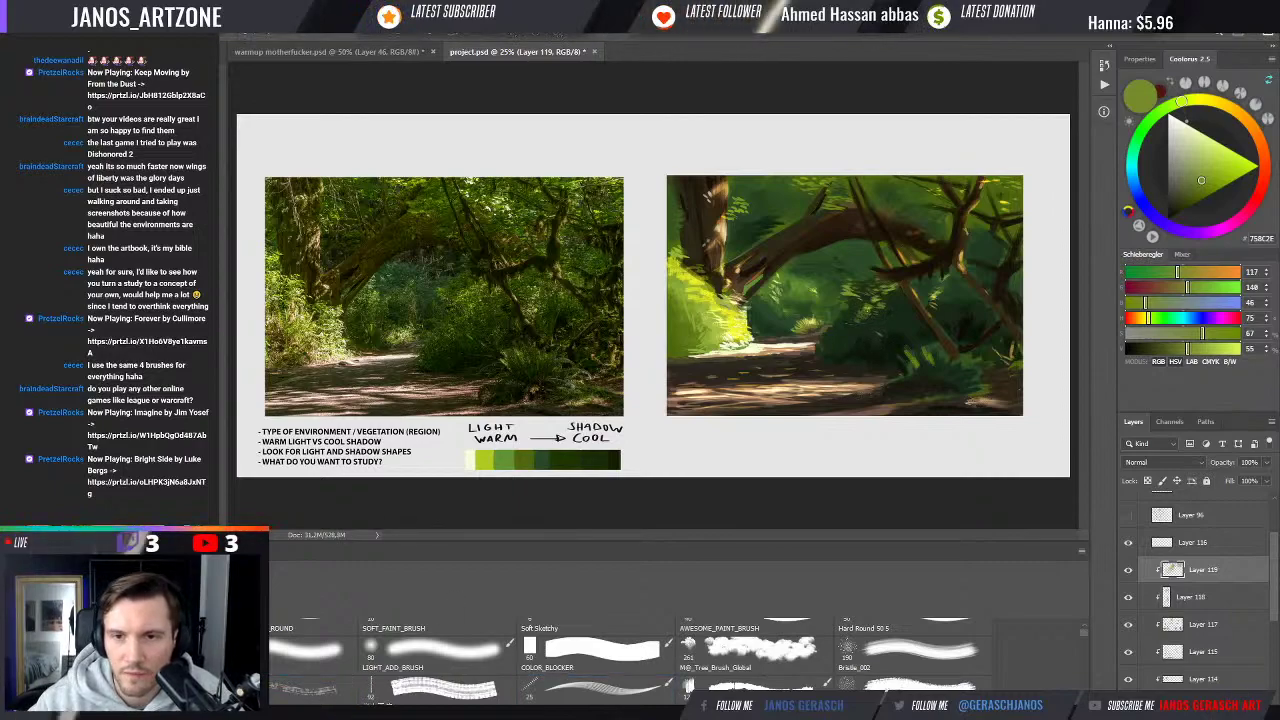
Sample several dark foliage greens and dab dark green into the shadow foliage
{"action": "left_click", "coordinate": [865, 313], "text": "alt"}
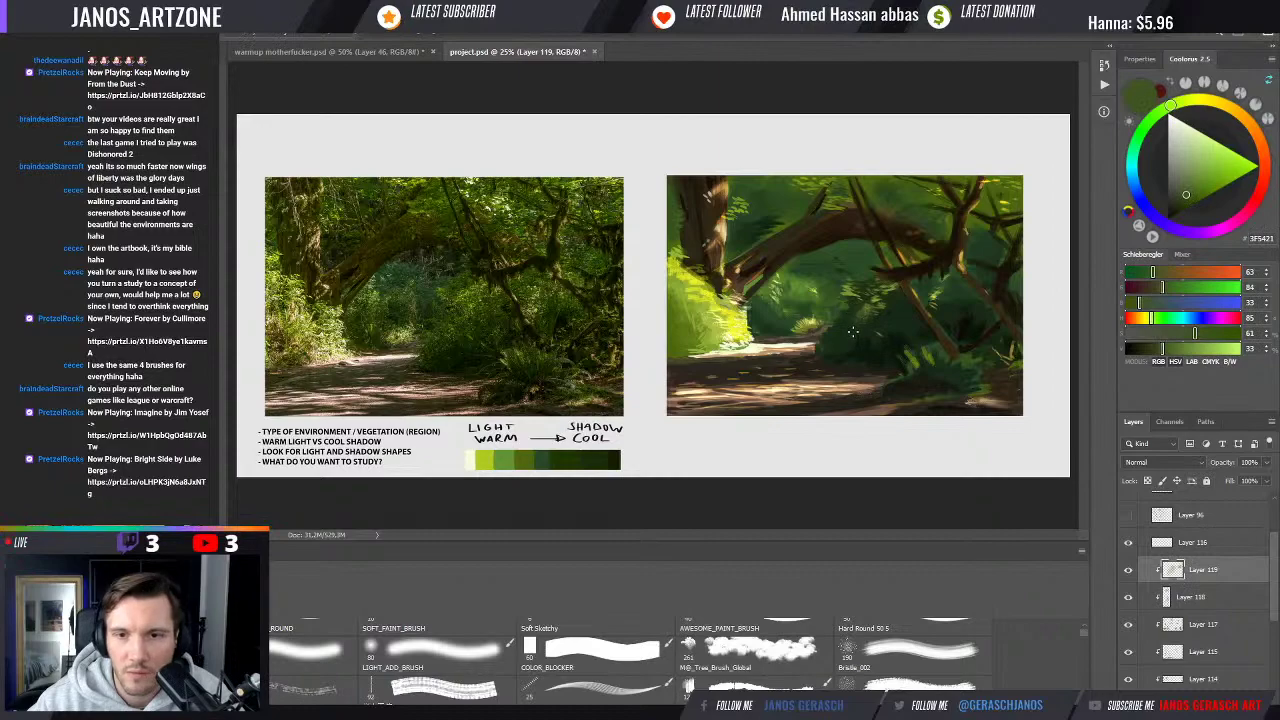
{"action": "left_click", "coordinate": [862, 314], "text": "alt"}
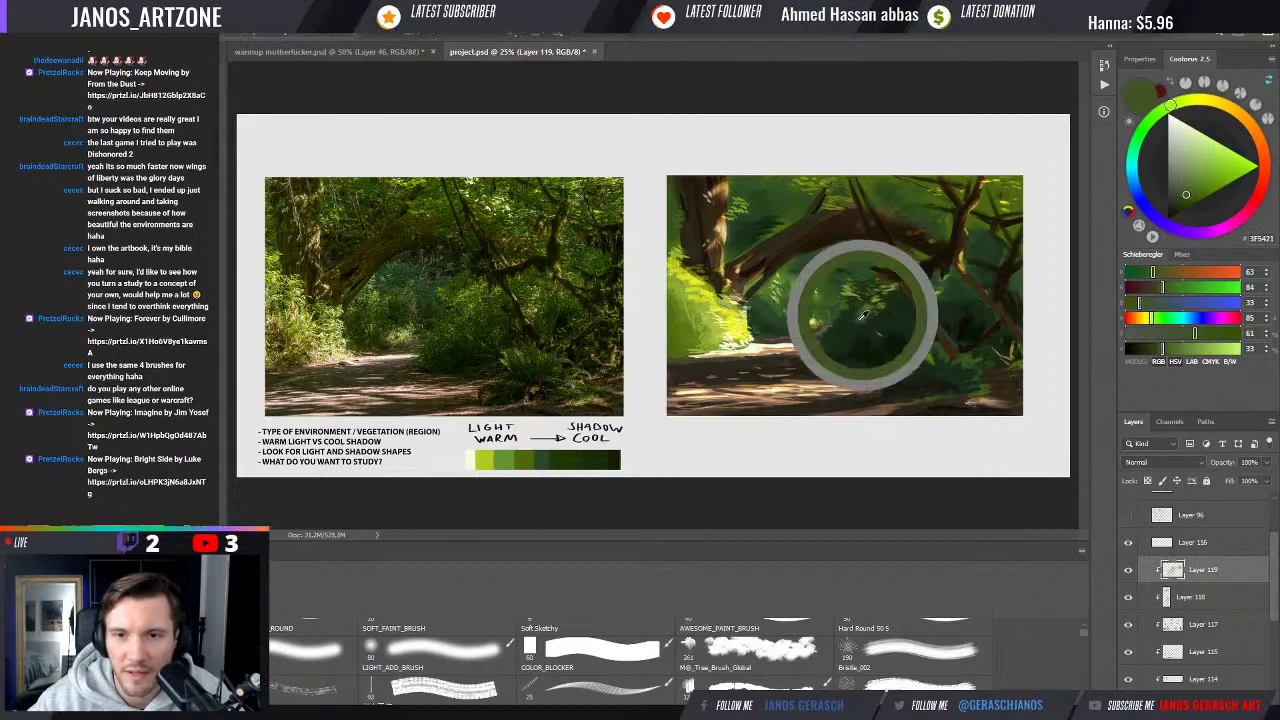
{"action": "left_click_drag", "start_coordinate": [862, 314], "coordinate": [870, 309]}
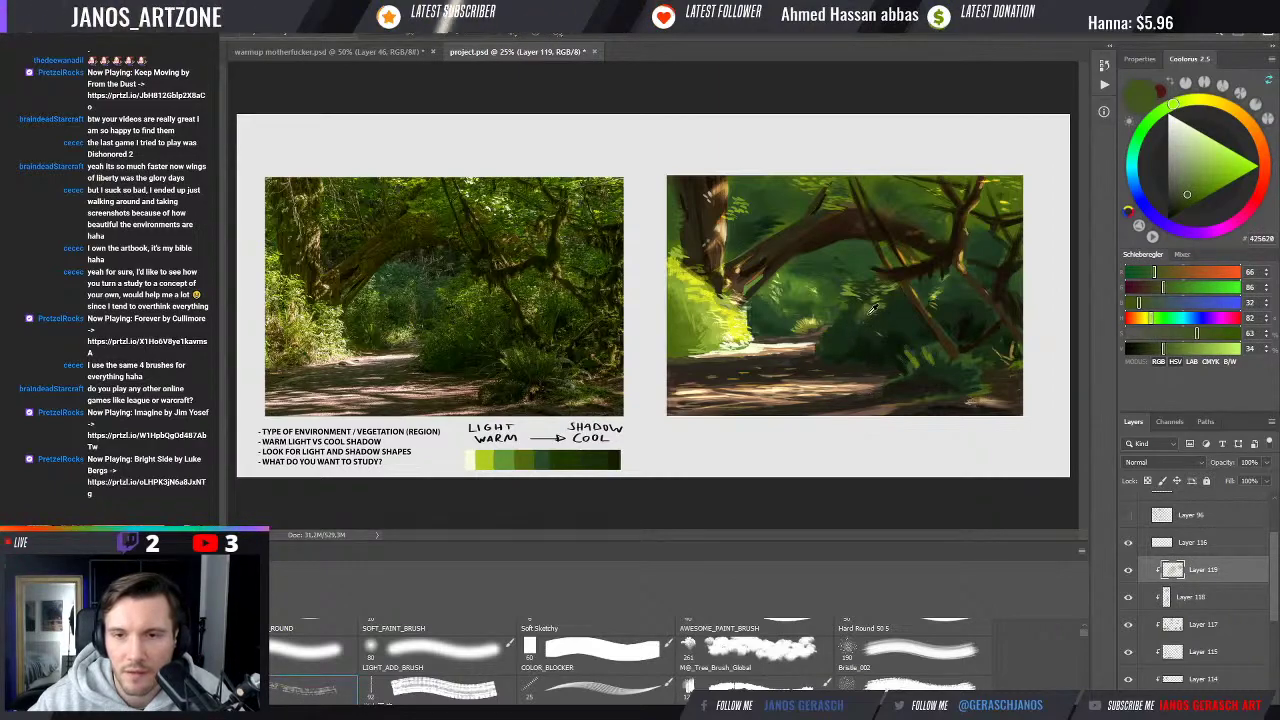
{"action": "left_click", "coordinate": [870, 300], "text": "alt"}
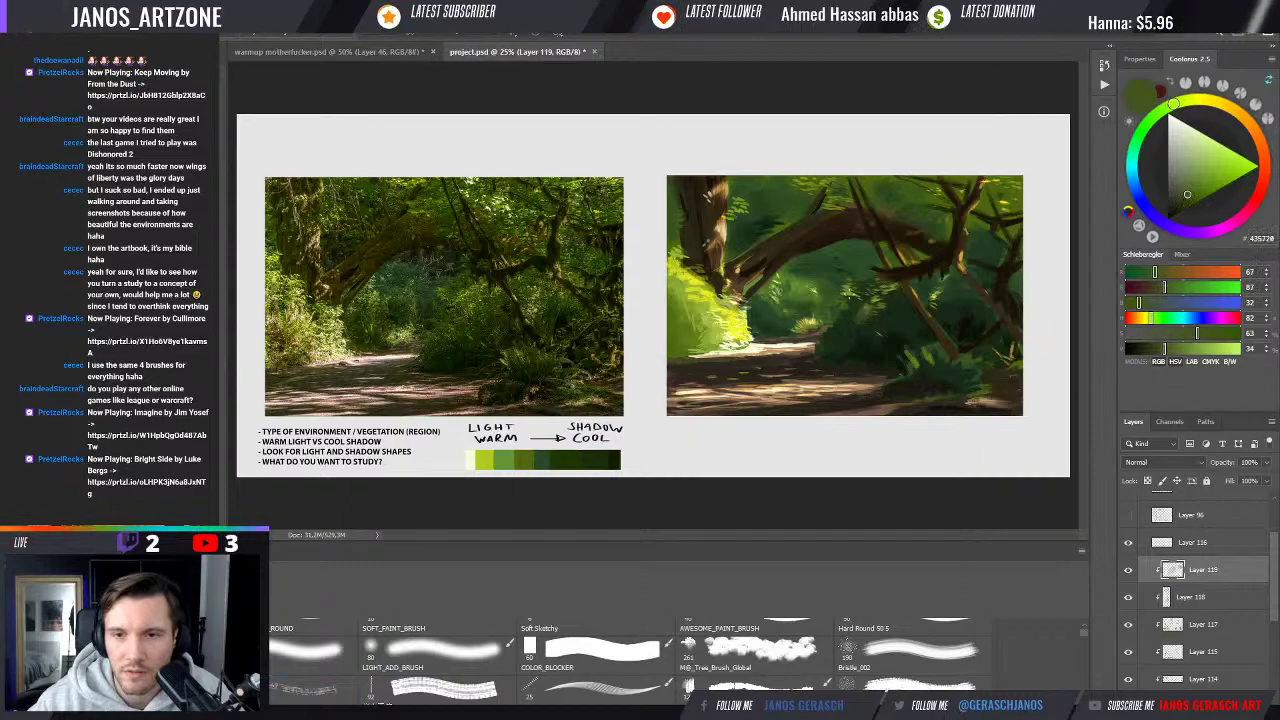
{"action": "left_click", "coordinate": [866, 292], "text": "alt"}
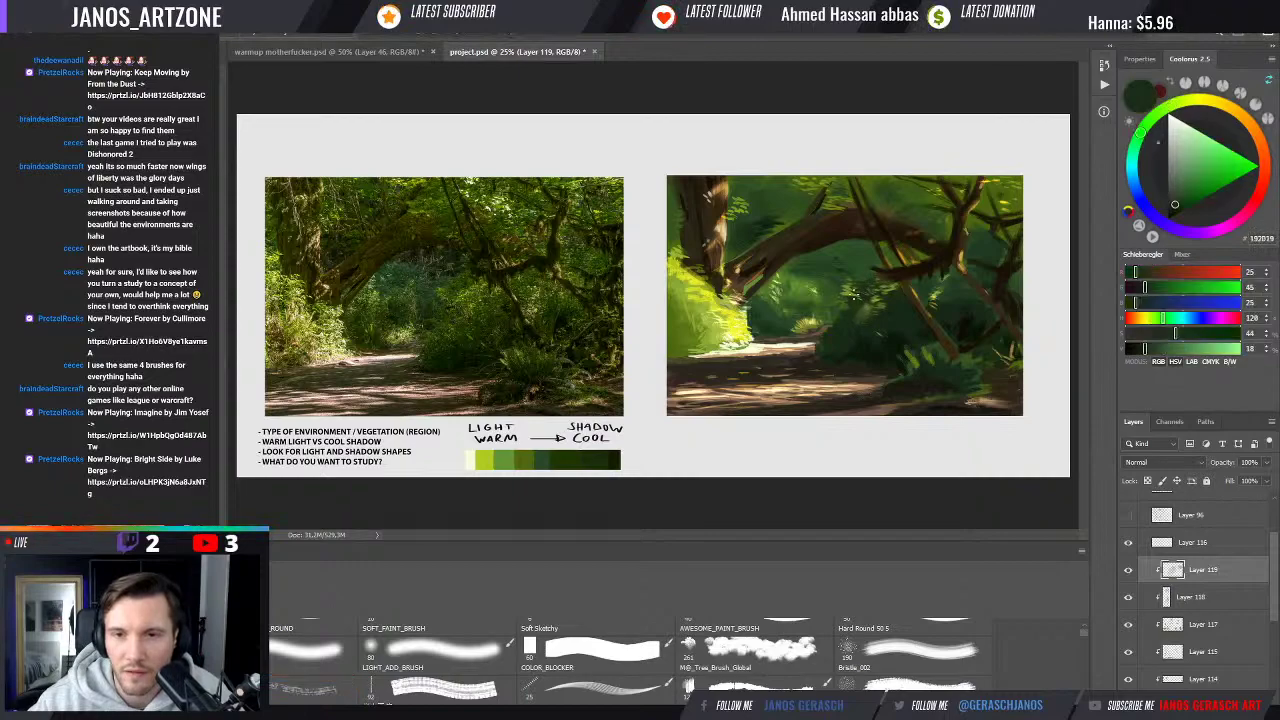
{"action": "left_click", "coordinate": [852, 290], "text": "alt"}
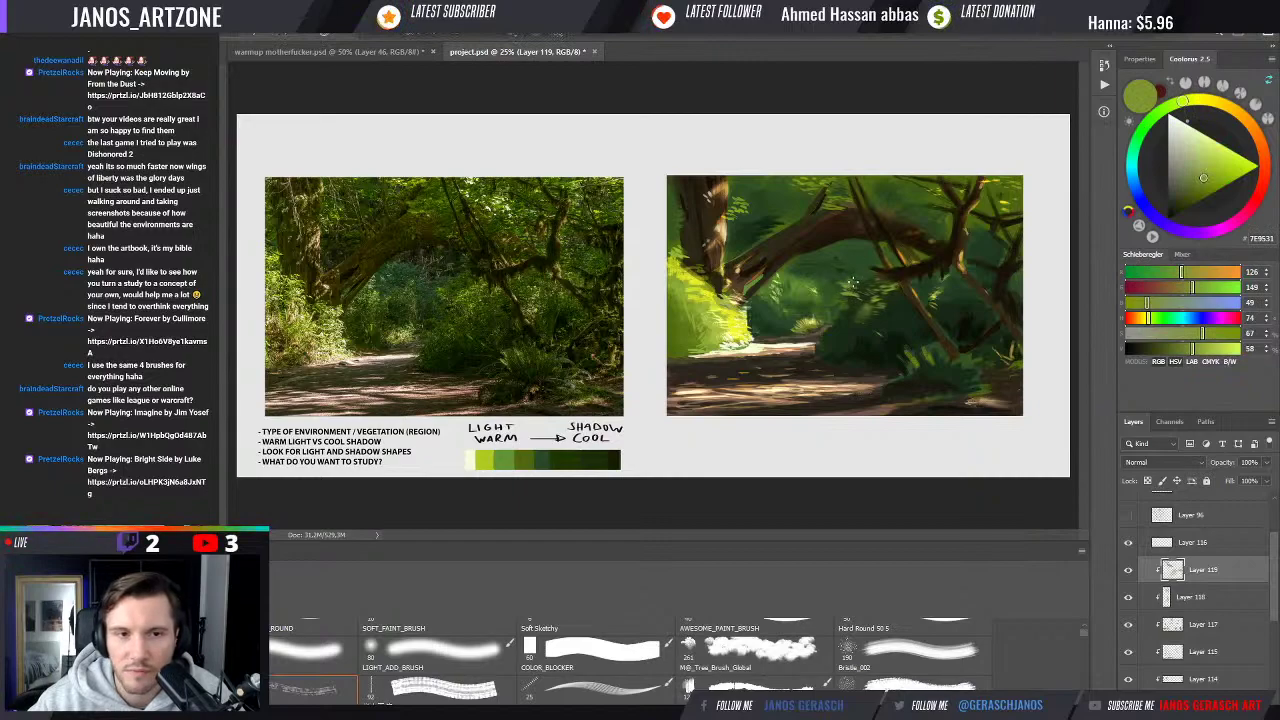
{"action": "left_click", "coordinate": [946, 305], "text": "alt"}
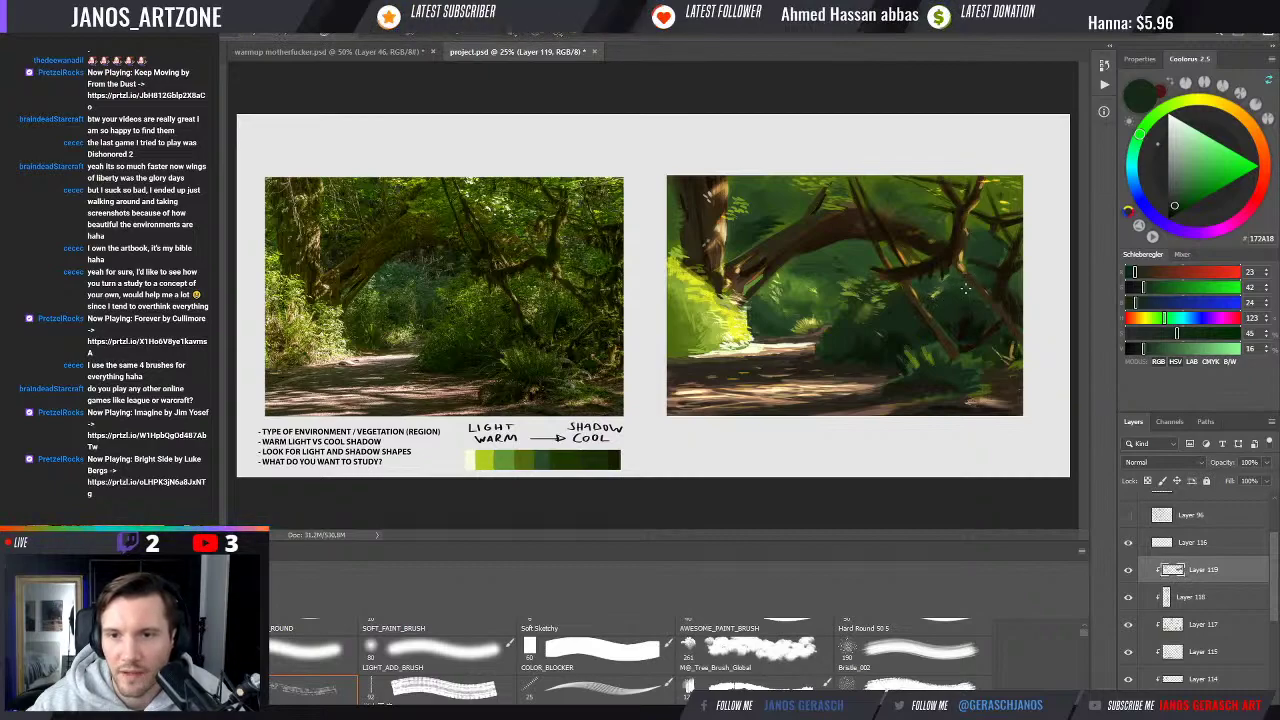
{"action": "left_click", "coordinate": [966, 289]}
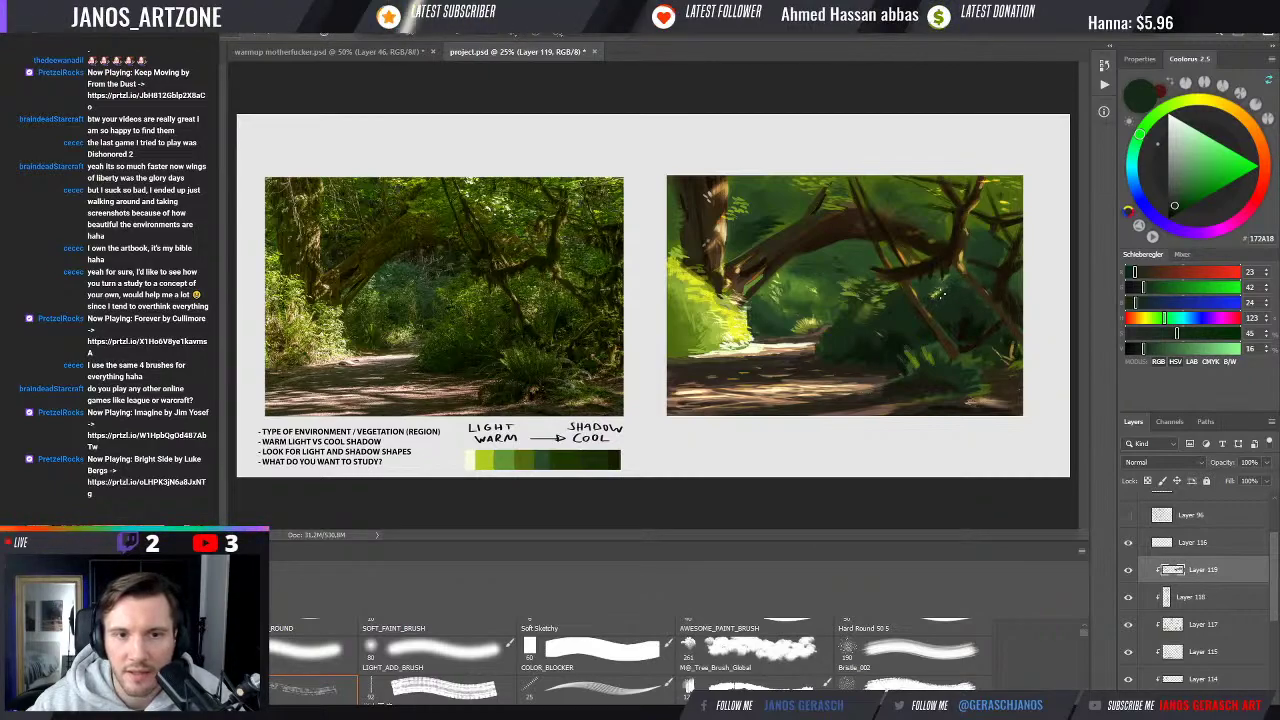
Change brush and pick up near-black green and brown-black shadow tones from the painting
{"action": "key", "text": "period"}
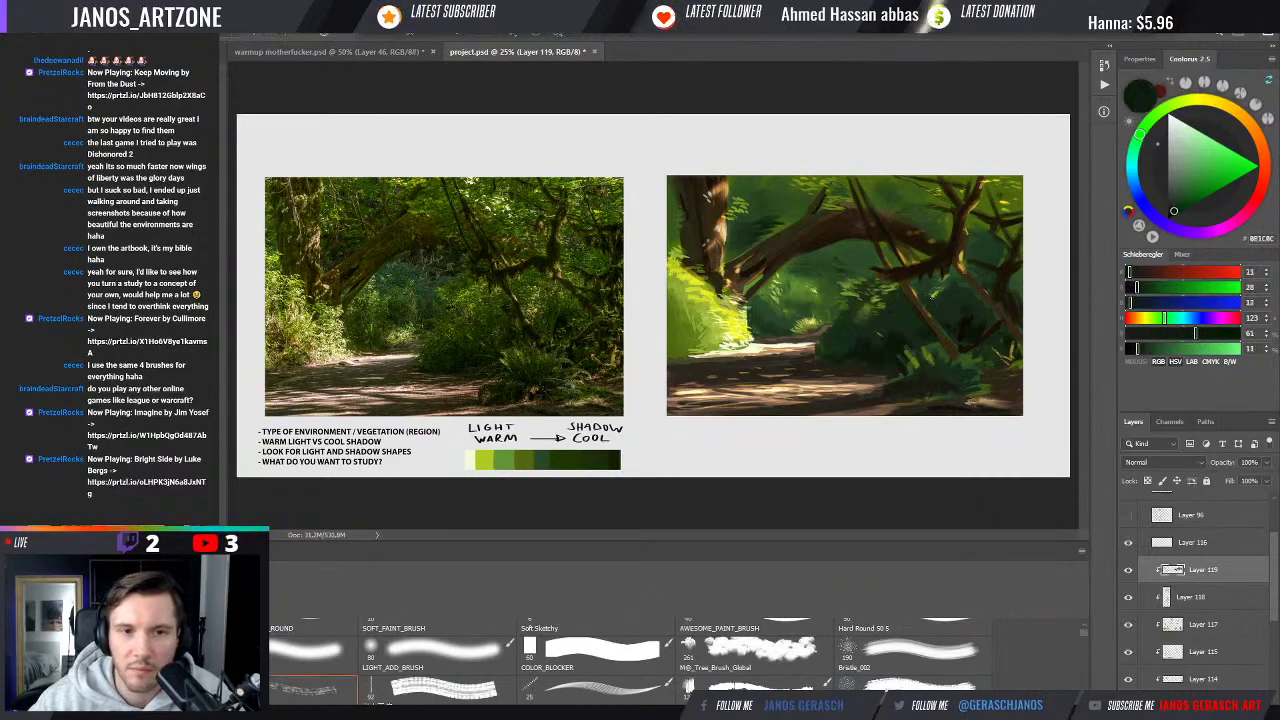
{"action": "left_click", "coordinate": [922, 293], "text": "alt"}
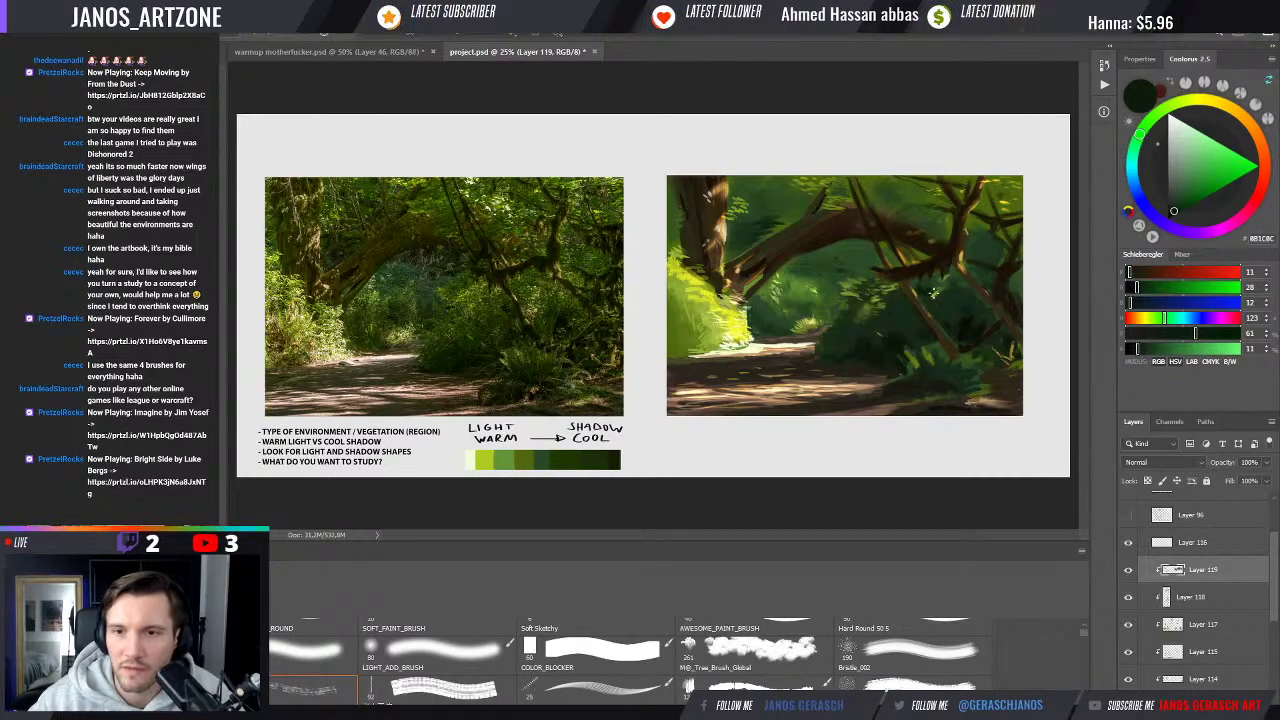
{"action": "left_click", "coordinate": [970, 333], "text": "alt"}
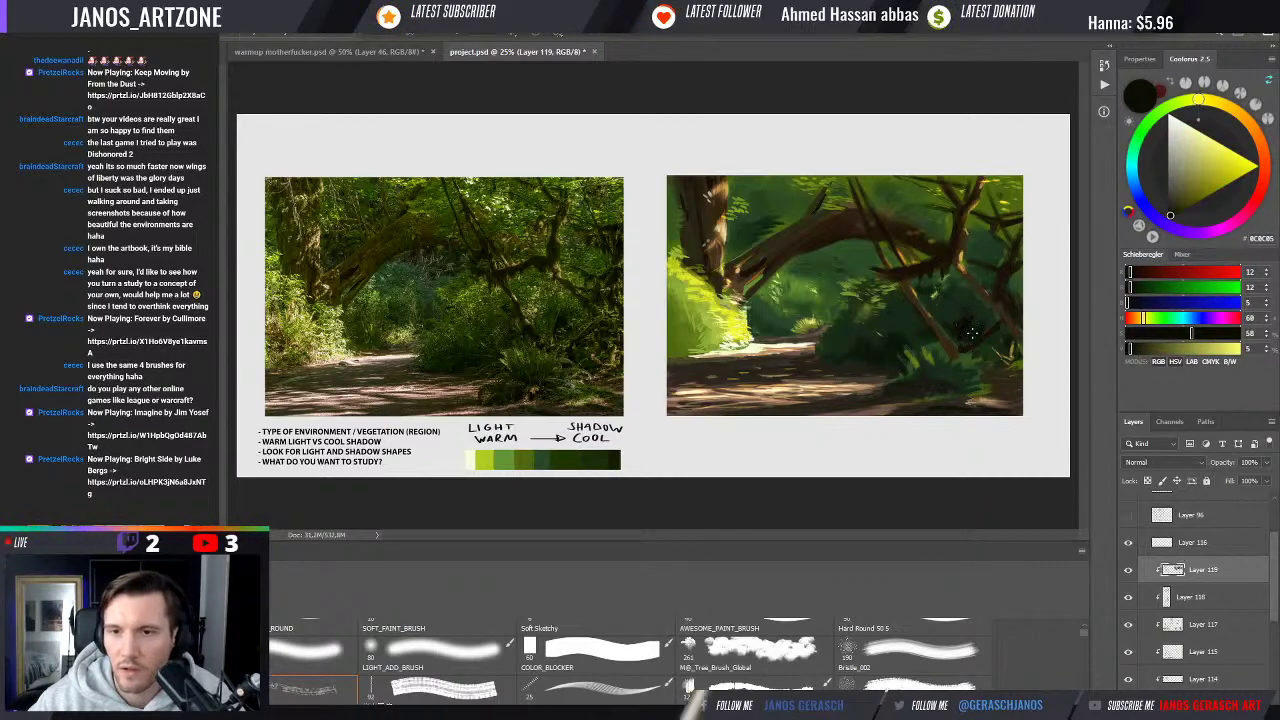
{"action": "left_click", "coordinate": [900, 311], "text": "alt"}
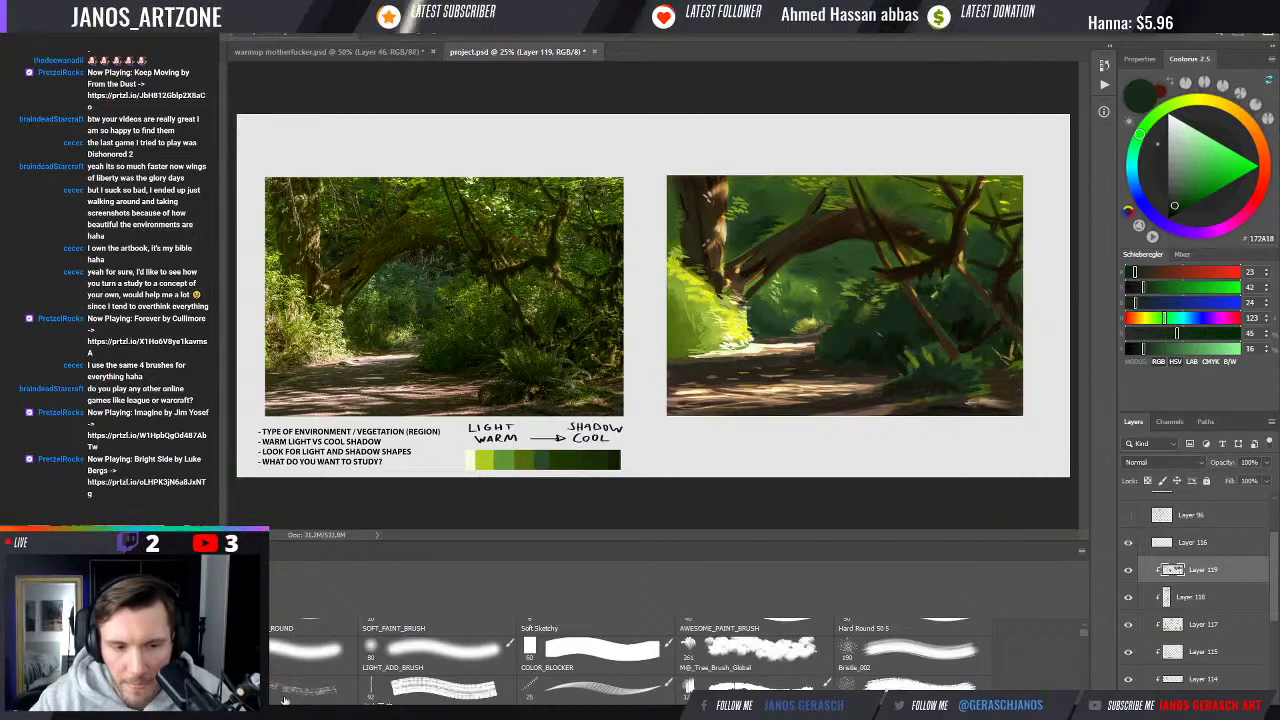
Switch to LIGHT_ADD_BRUSH and sample sunlit yellow-green, branch brown, then a muted brownish olive
{"action": "left_click", "coordinate": [447, 694]}
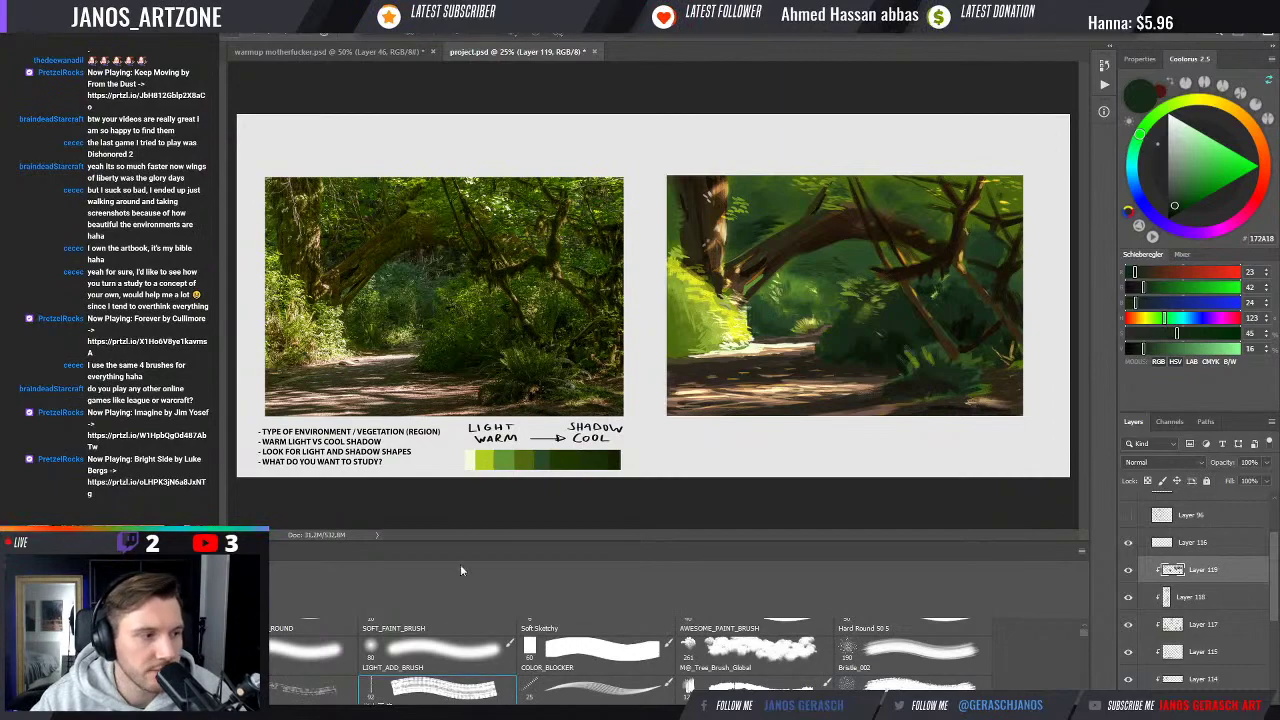
{"action": "left_click", "coordinate": [741, 305], "text": "alt"}
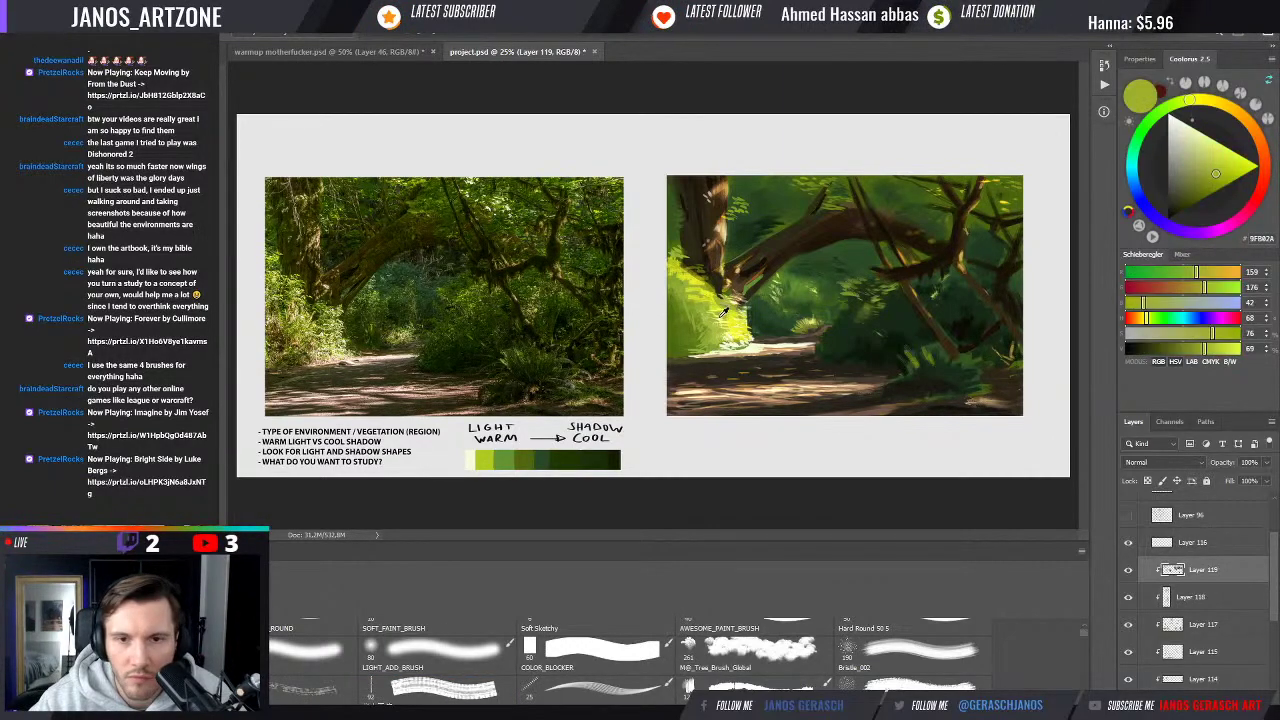
{"action": "left_click", "coordinate": [704, 308], "text": "alt"}
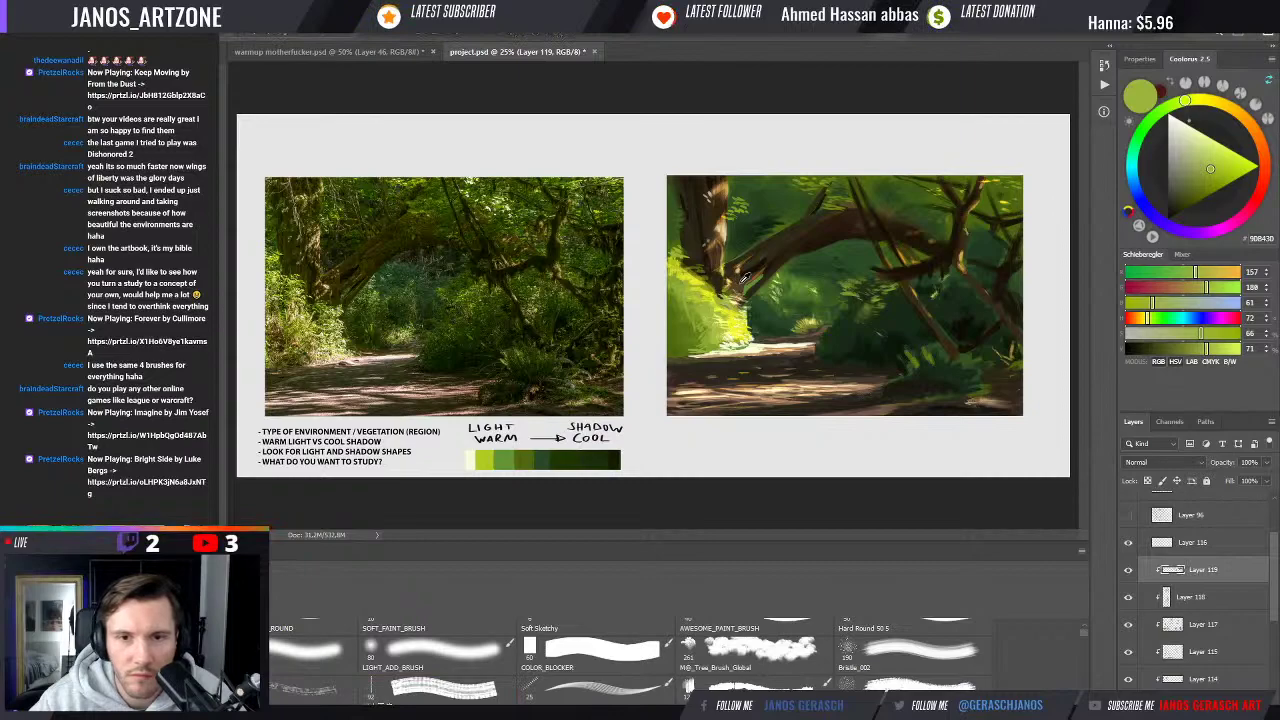
{"action": "left_click", "coordinate": [744, 278], "text": "alt"}
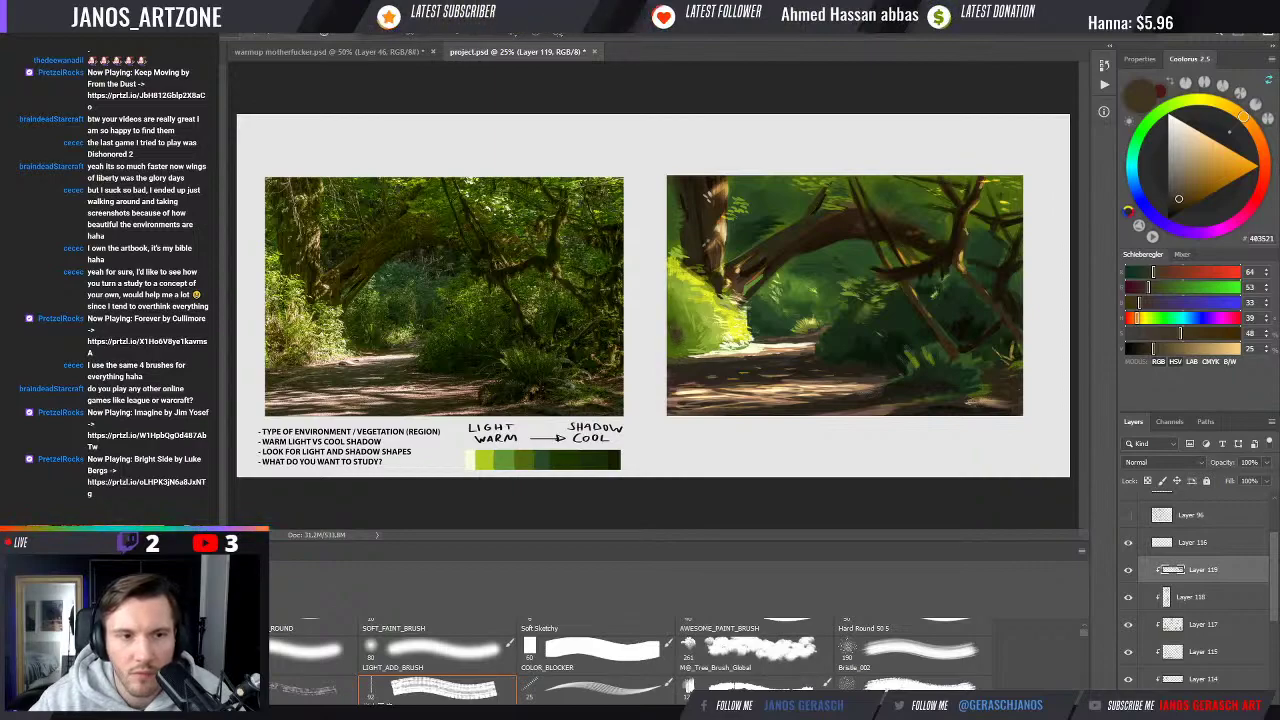
{"action": "left_click", "coordinate": [688, 352], "text": "alt"}
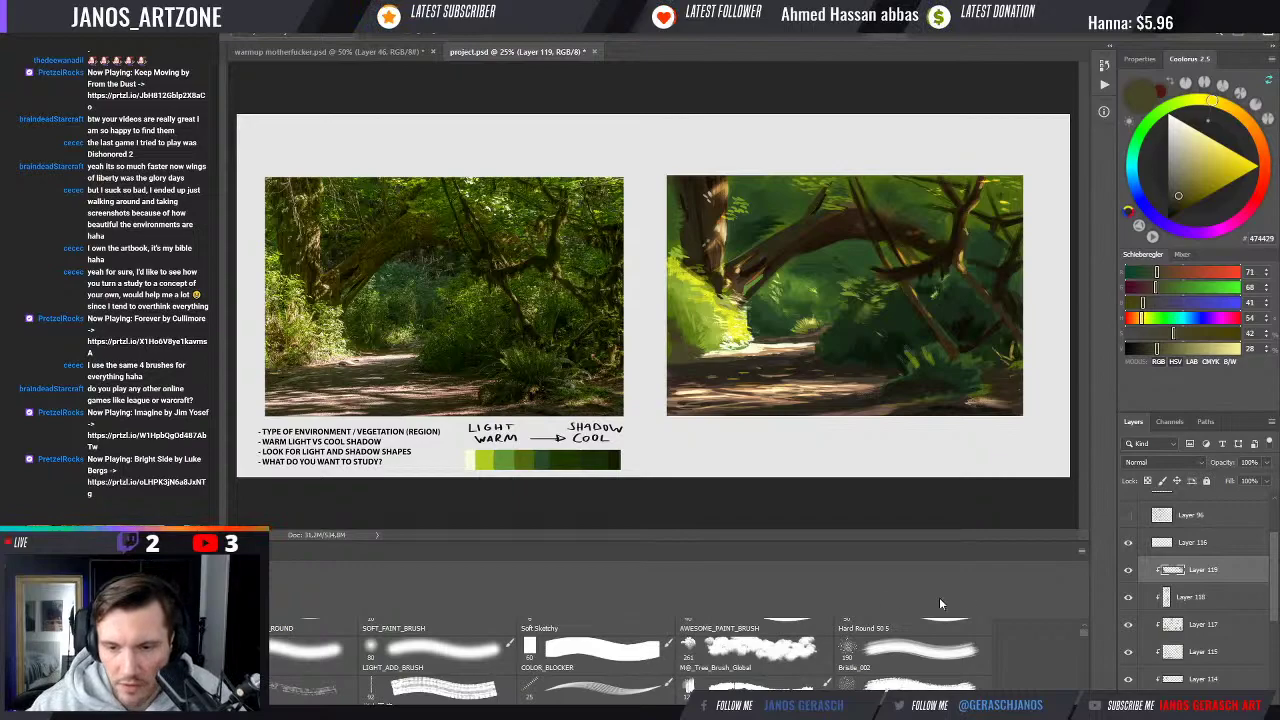
With AWESOME_PAINT_BRUSH, paint bright yellow light onto the sunlit foliage
{"action": "scroll", "coordinate": [1086, 630], "scroll_direction": "up", "scroll_amount": 1}
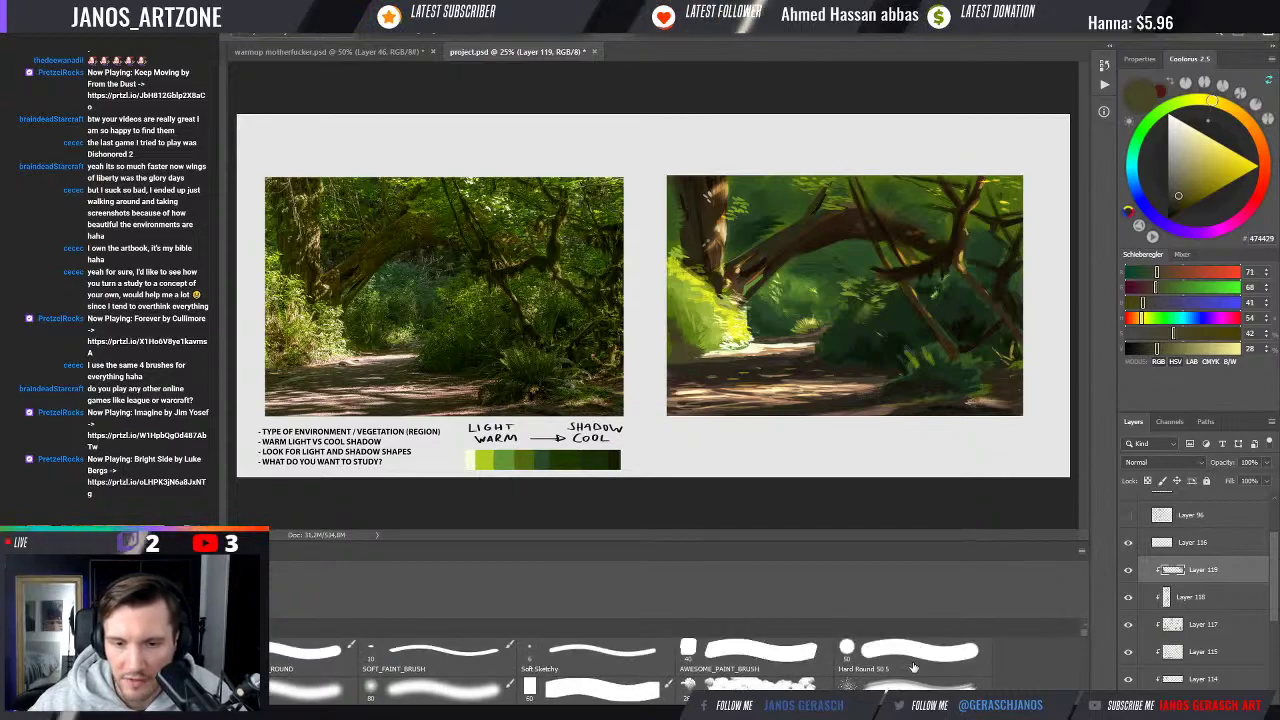
{"action": "left_click", "coordinate": [784, 652]}
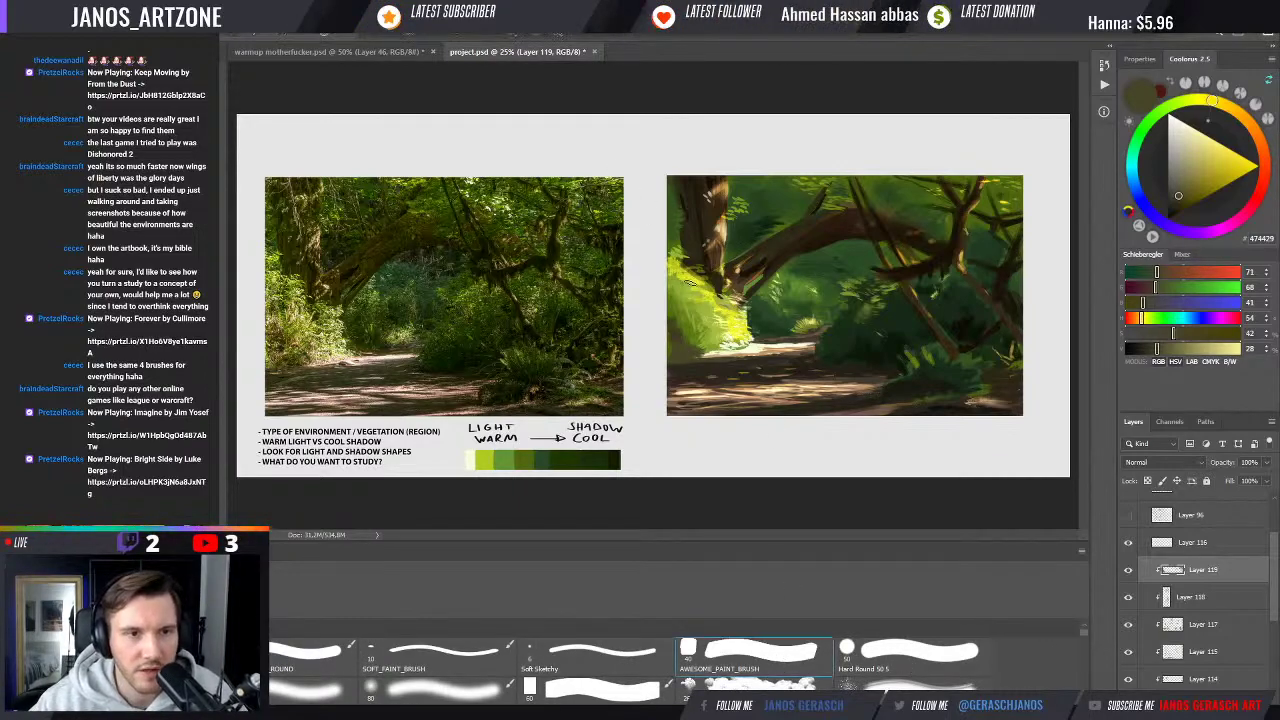
{"action": "left_click", "coordinate": [685, 272], "text": "alt"}
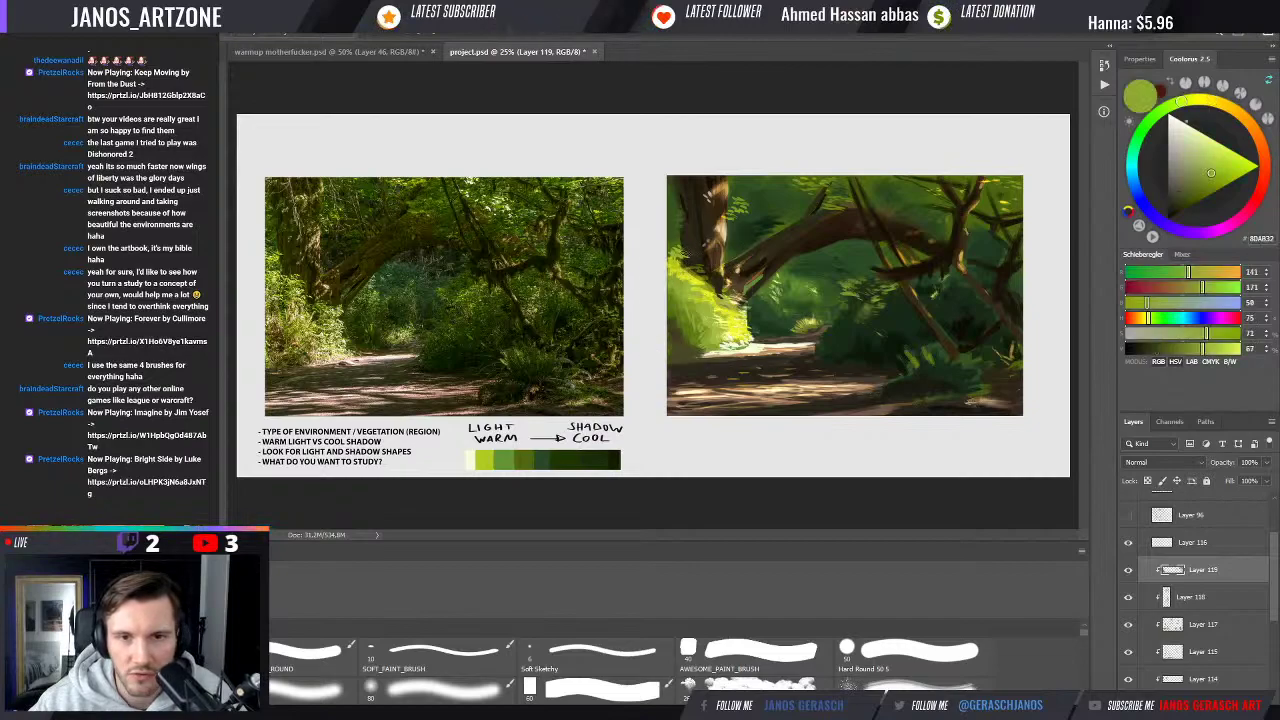
{"action": "left_click", "coordinate": [690, 266], "text": "alt"}
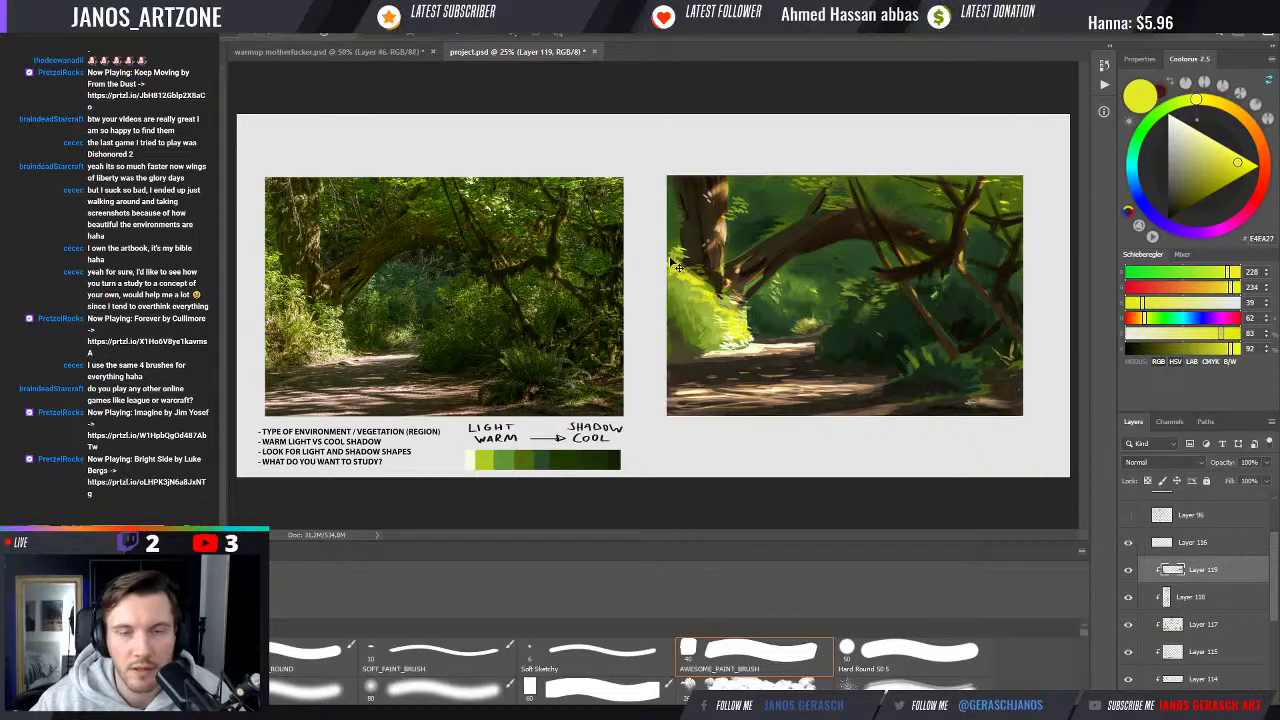
{"action": "left_click_drag", "start_coordinate": [677, 266], "coordinate": [700, 258]}
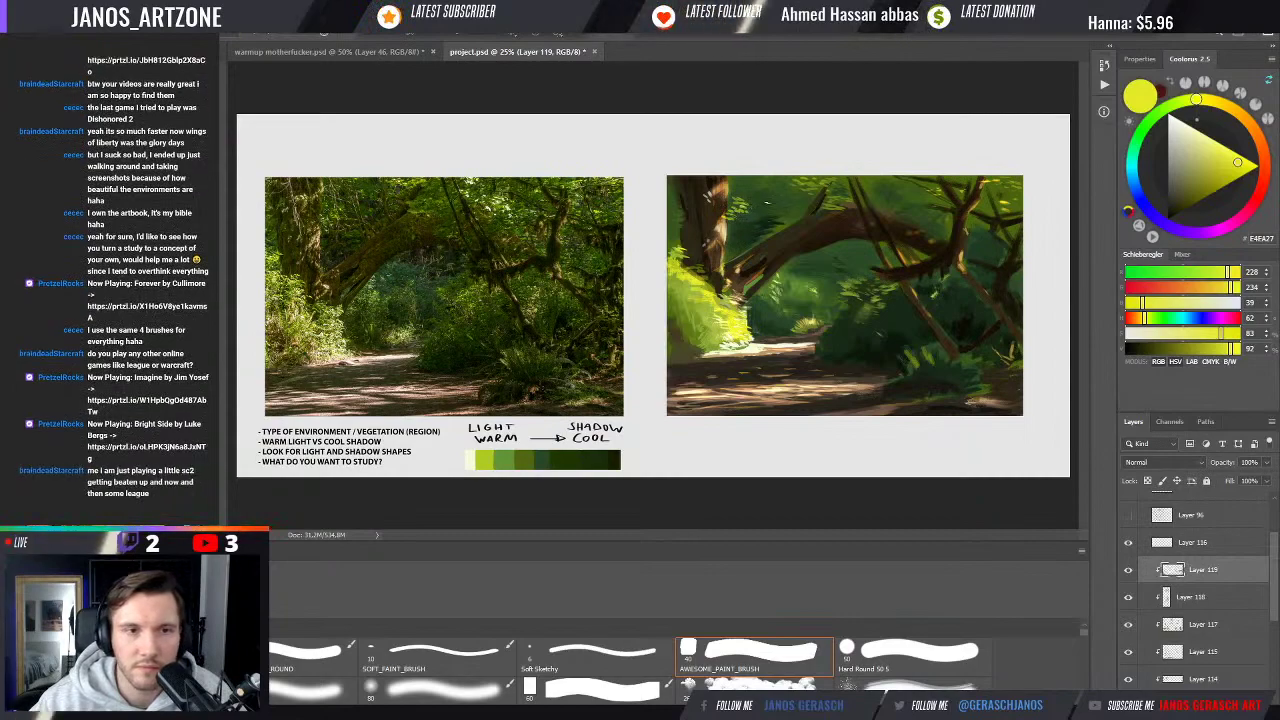
Sample and darken browns and greens to shape the dark branch and shadow foliage
{"action": "left_click", "coordinate": [824, 180], "text": "alt"}
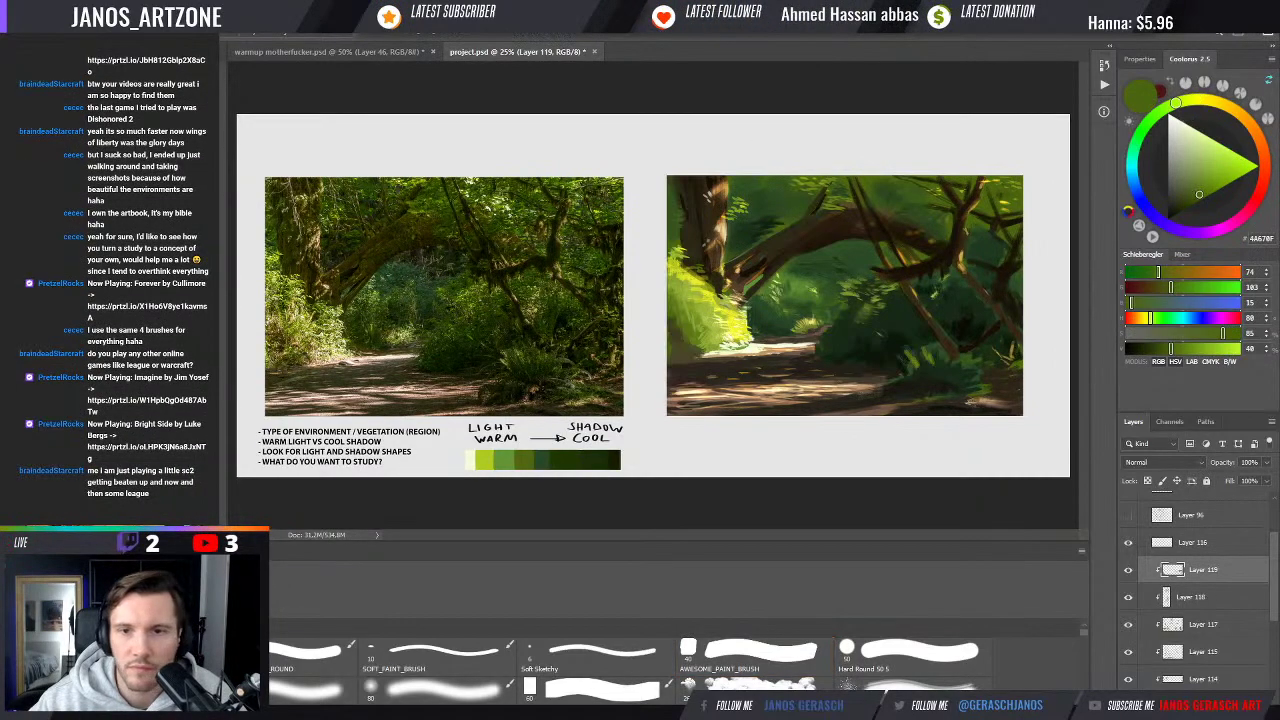
{"action": "left_click", "coordinate": [799, 221], "text": "alt"}
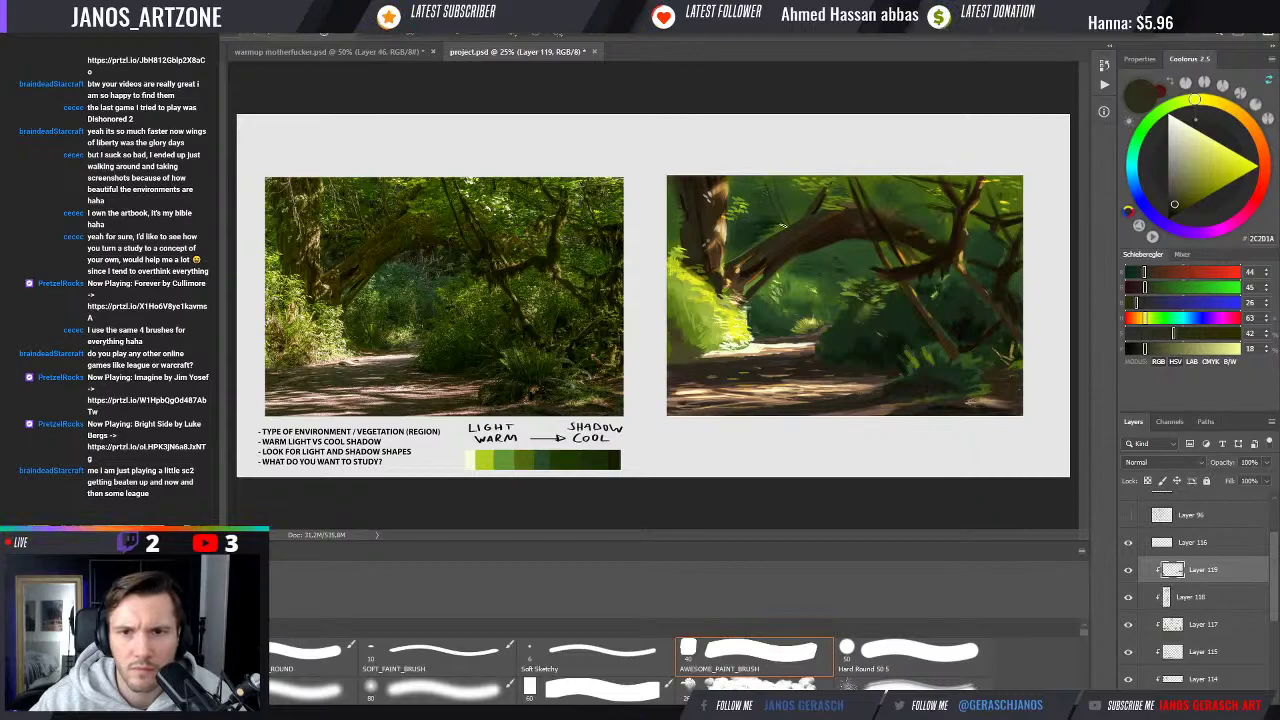
{"action": "left_click", "coordinate": [826, 245], "text": "alt"}
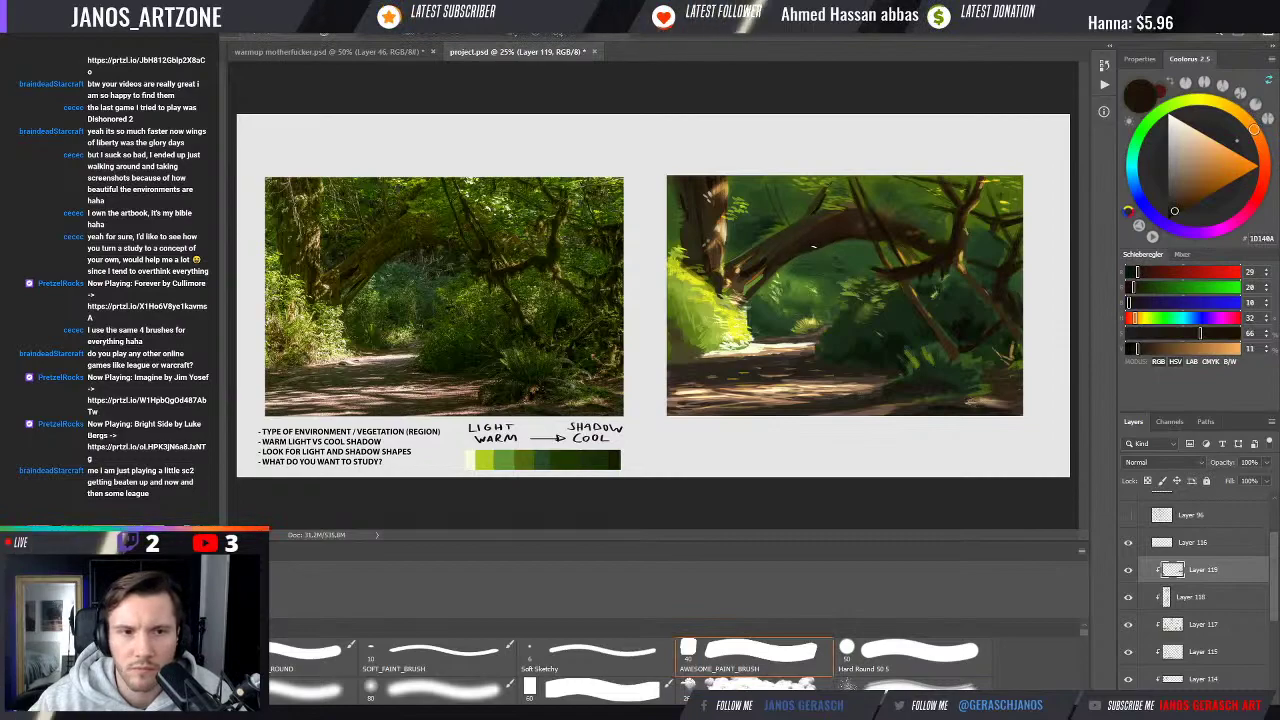
{"action": "left_click", "coordinate": [1136, 348]}
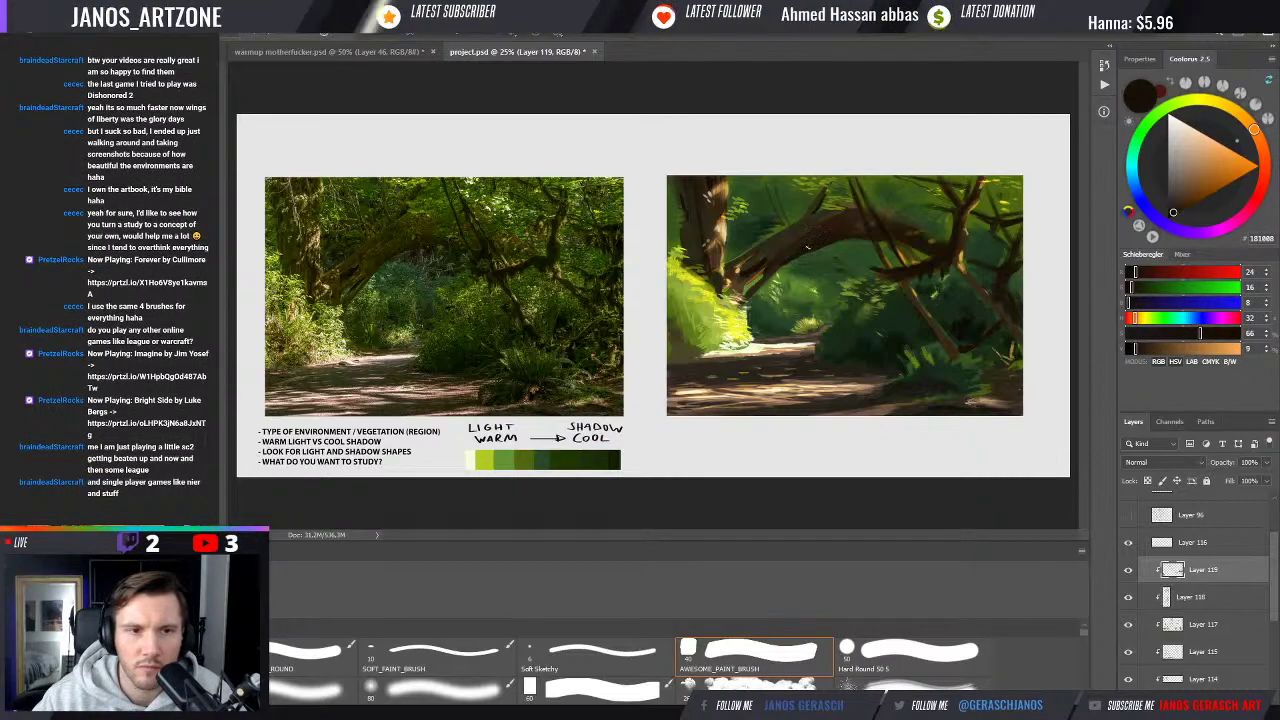
{"action": "left_click", "coordinate": [810, 242], "text": "alt"}
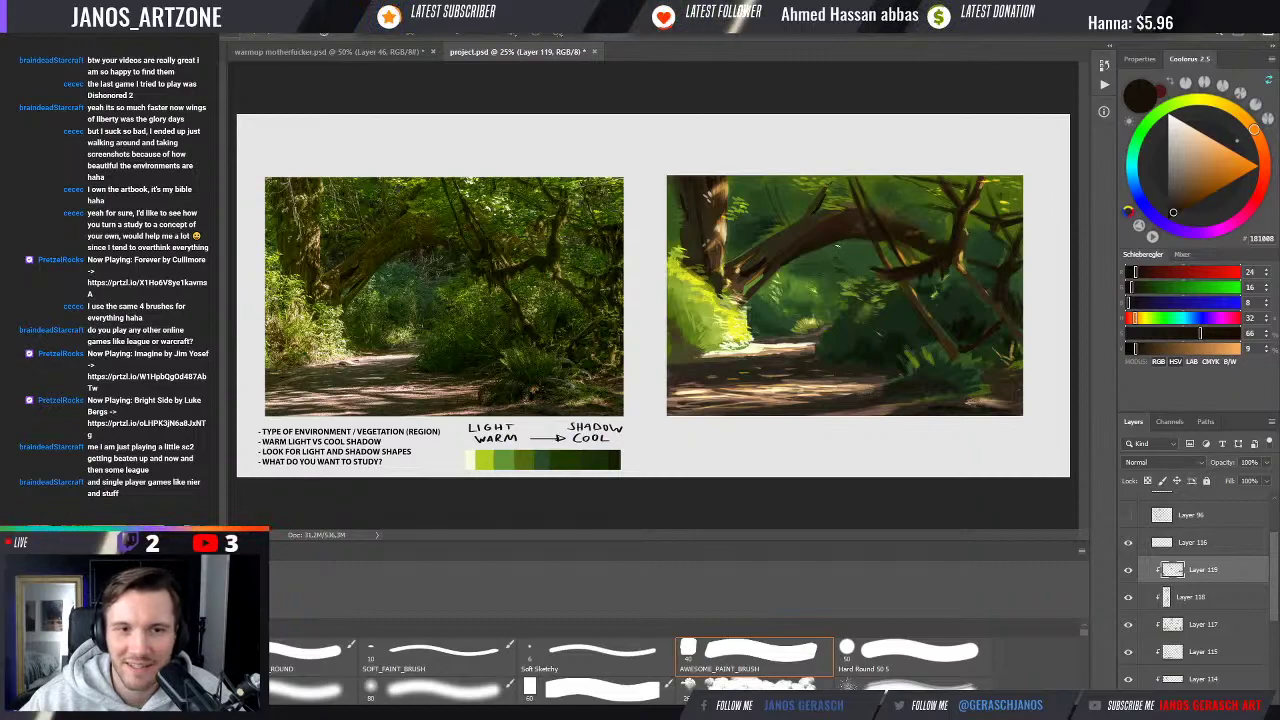
{"action": "left_click", "coordinate": [863, 219], "text": "alt"}
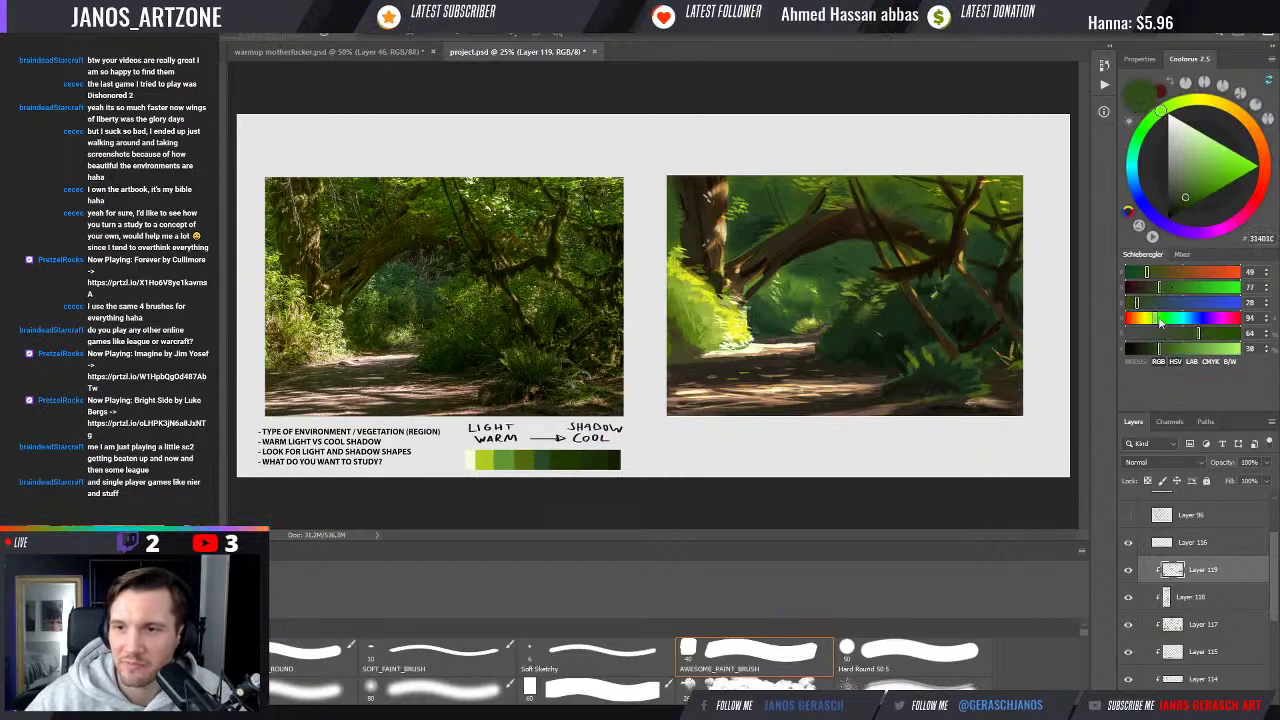
{"action": "left_click", "coordinate": [890, 195], "text": "alt"}
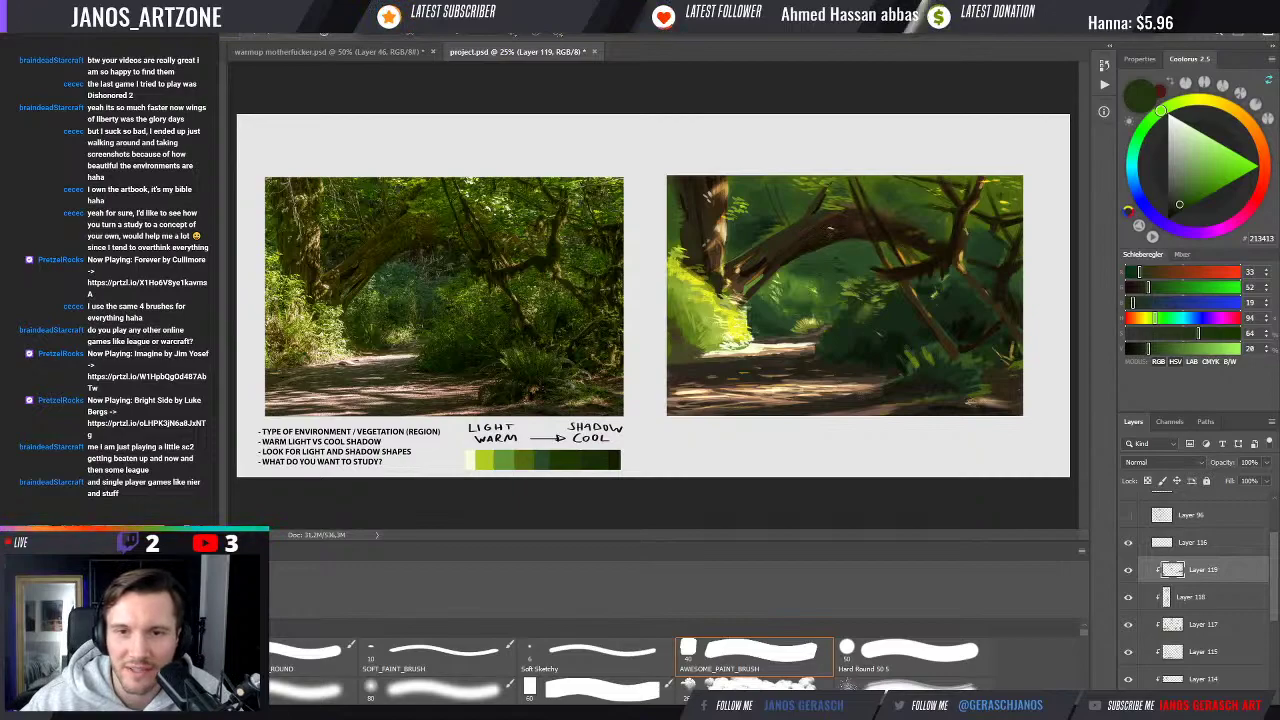
{"action": "left_click", "coordinate": [808, 253], "text": "alt"}
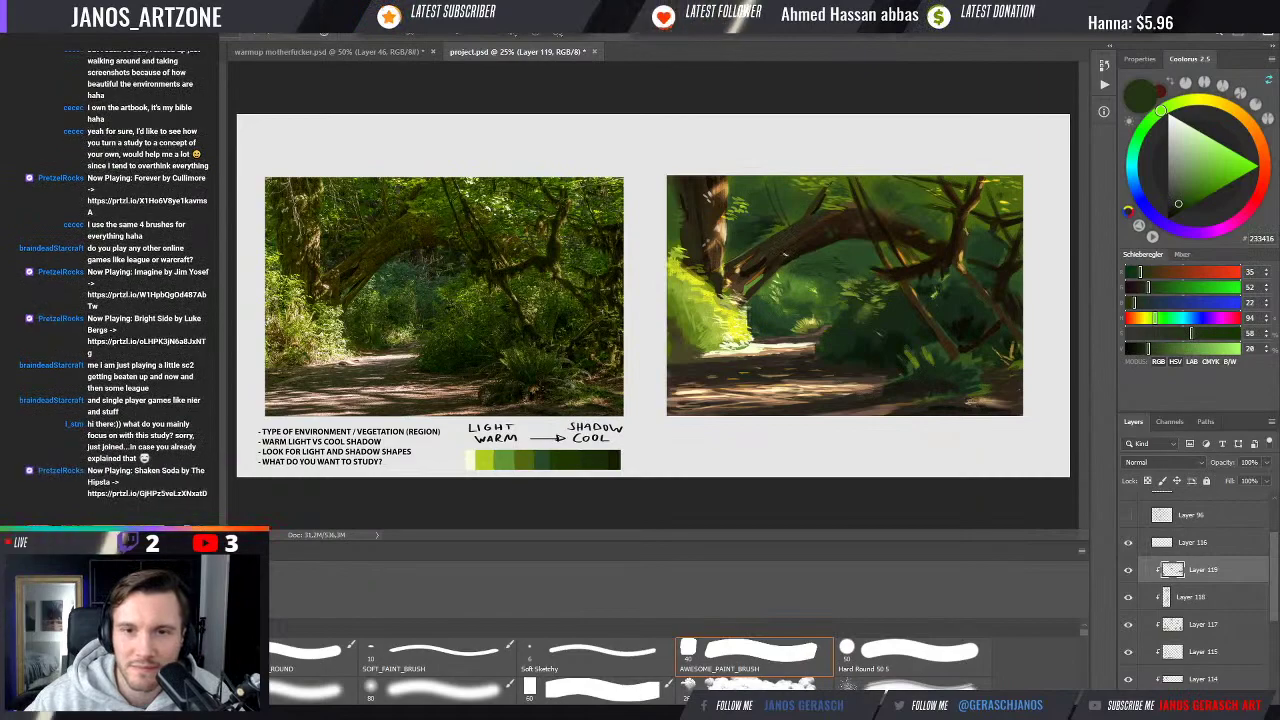
Cycle brush presets, zoom out to compare both pictures, then zoom in and sample dark brown
{"action": "key", "text": "period"}
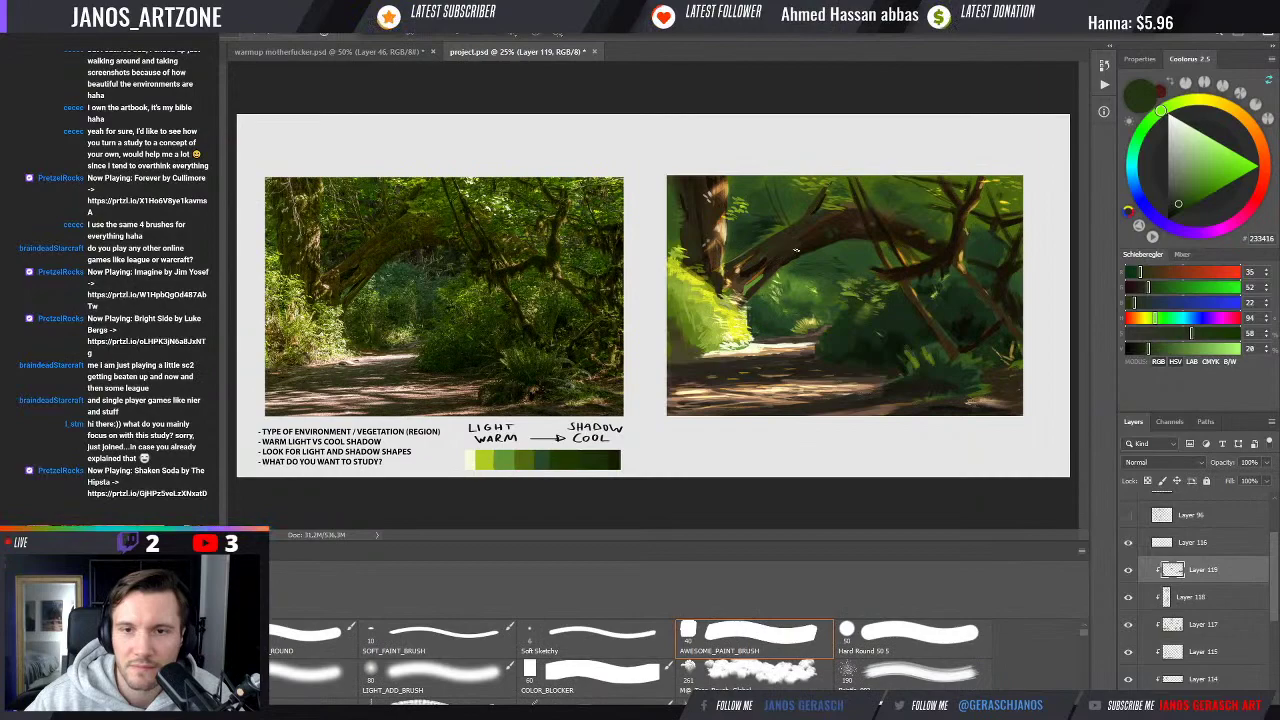
{"action": "key", "text": "period"}
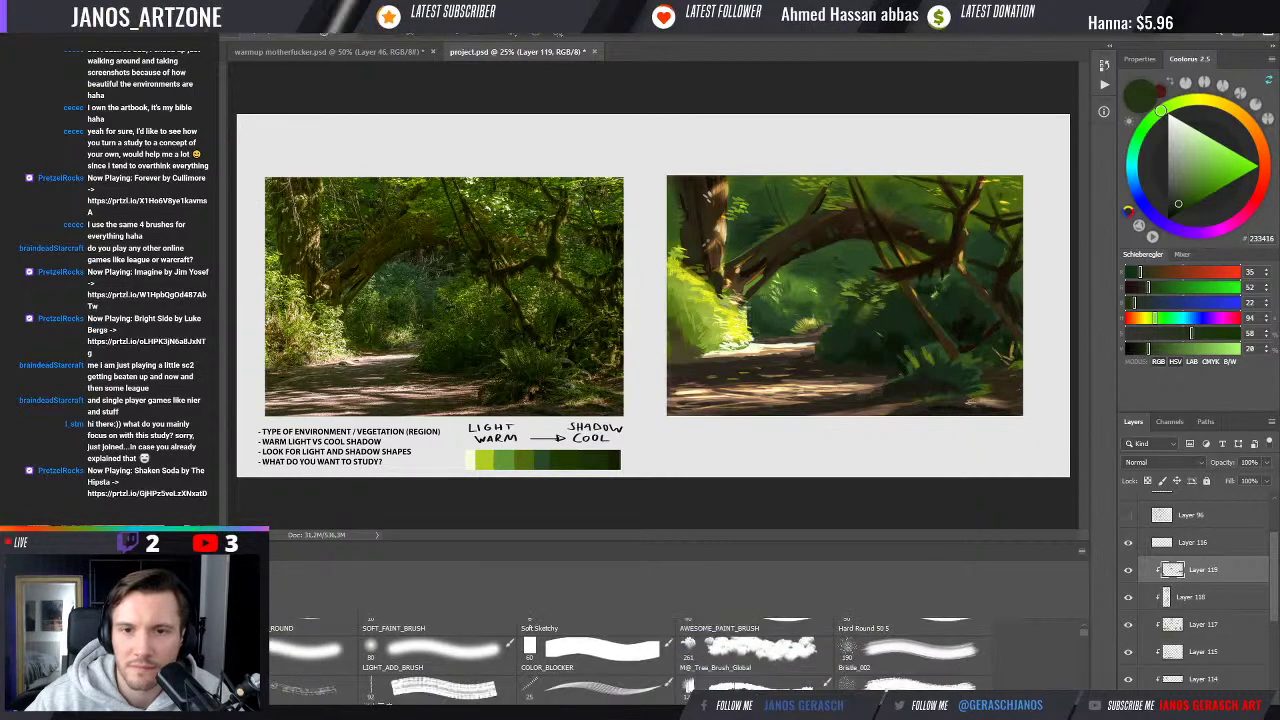
{"action": "key", "text": "comma"}
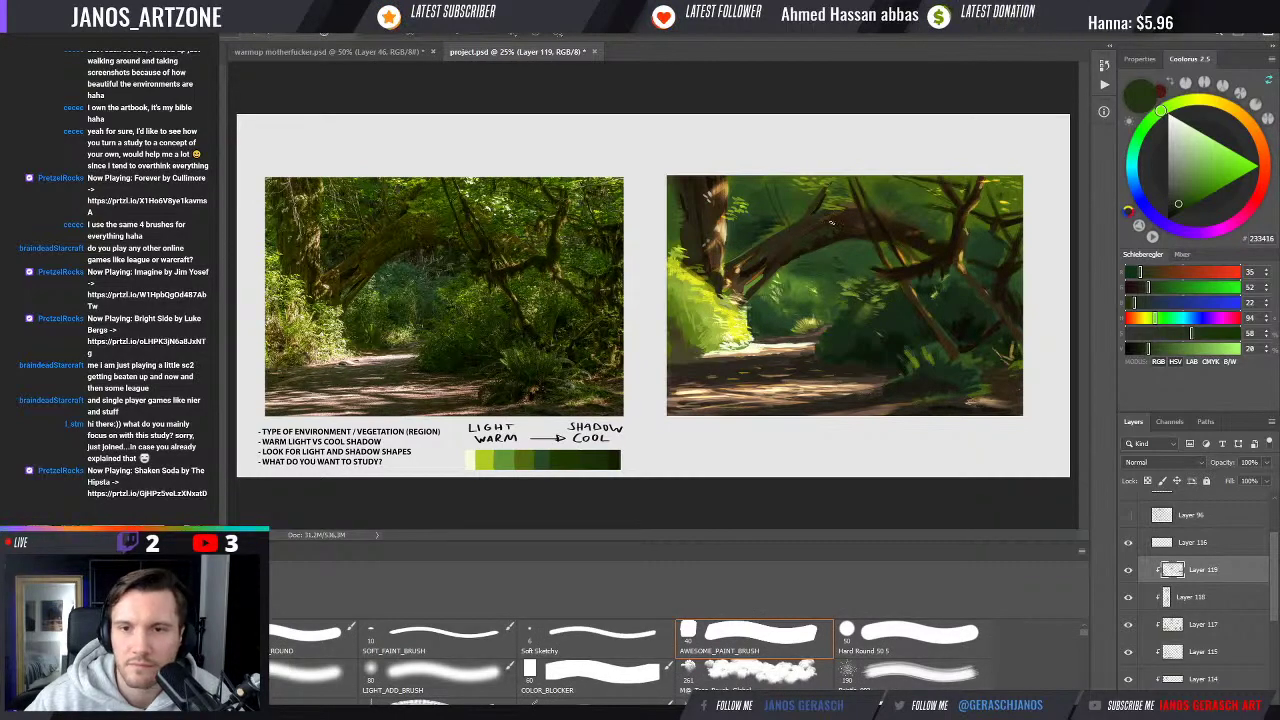
{"action": "key", "text": "period"}
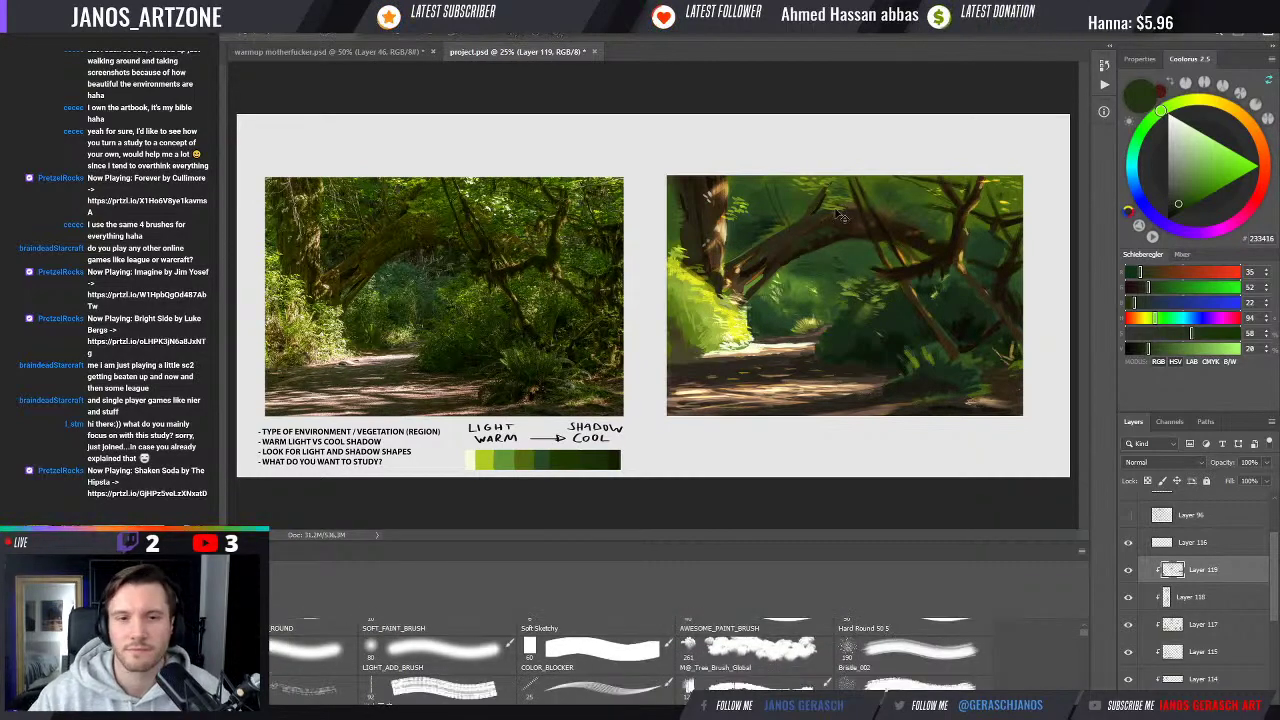
{"action": "key", "text": "ctrl+minus"}
{"action": "key", "text": "ctrl+minus"}
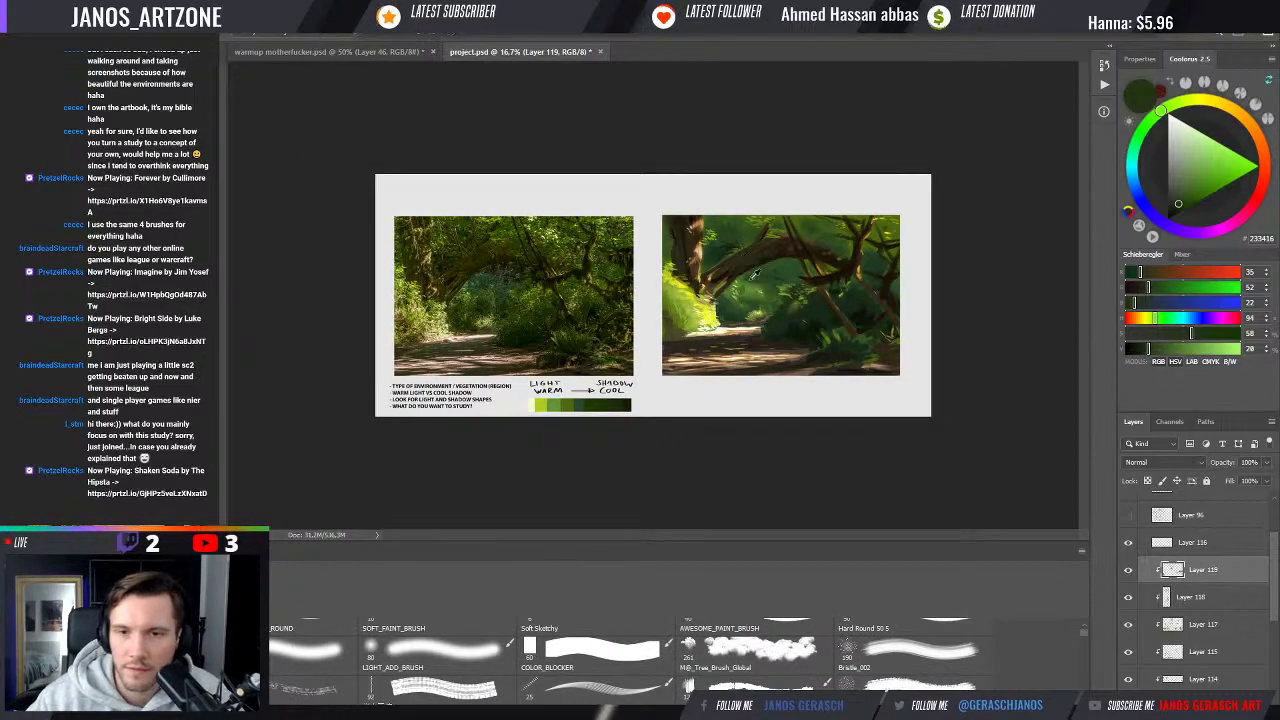
{"action": "key", "text": "period"}
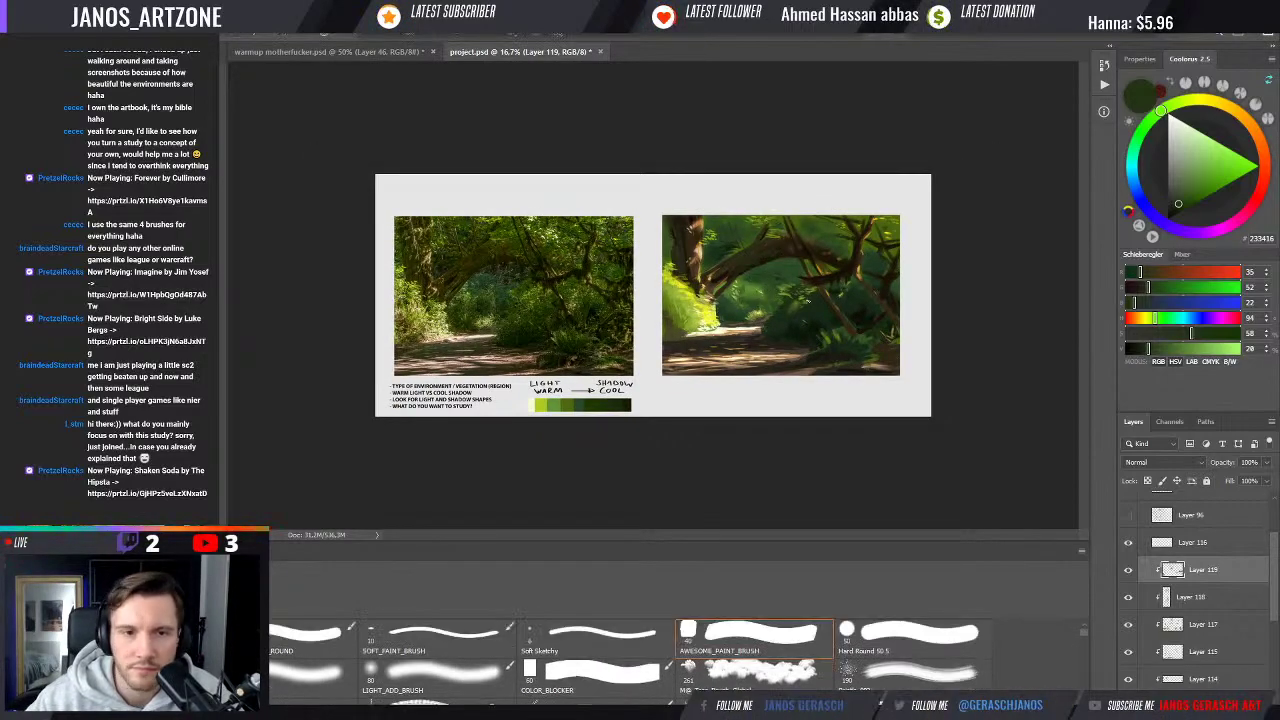
{"action": "key", "text": "ctrl+plus"}
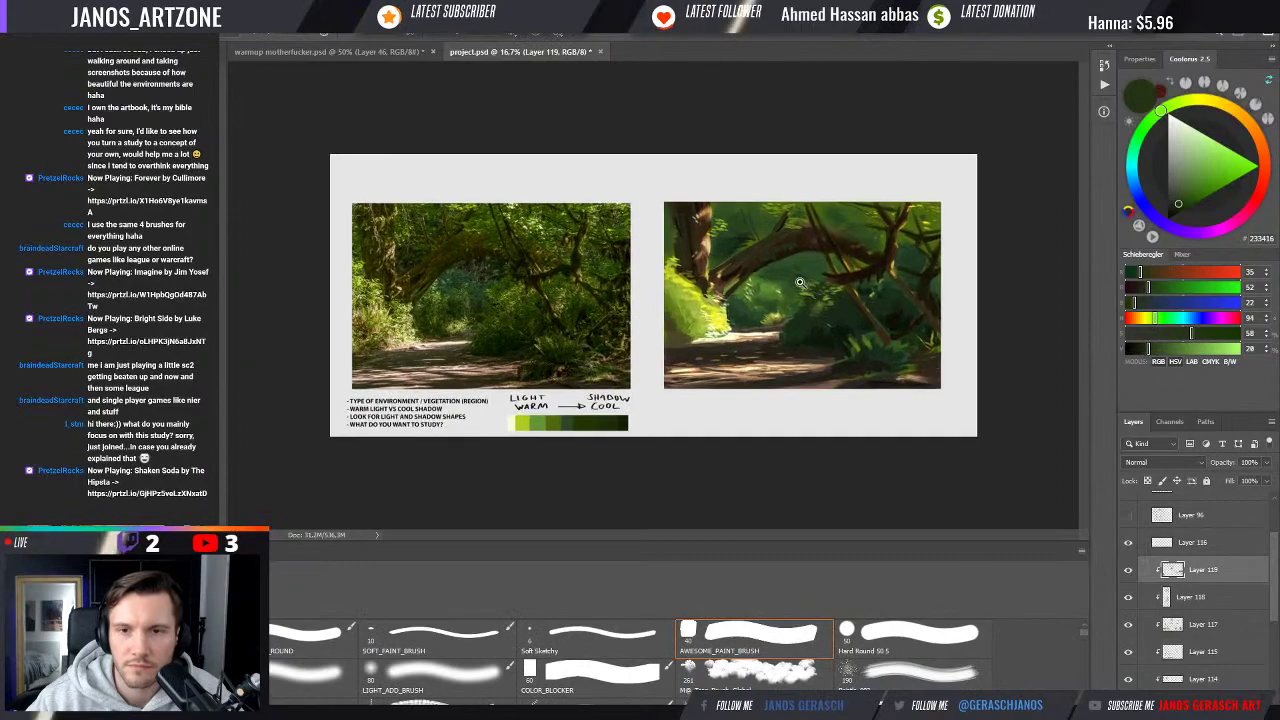
{"action": "left_click", "coordinate": [866, 269], "text": "alt"}
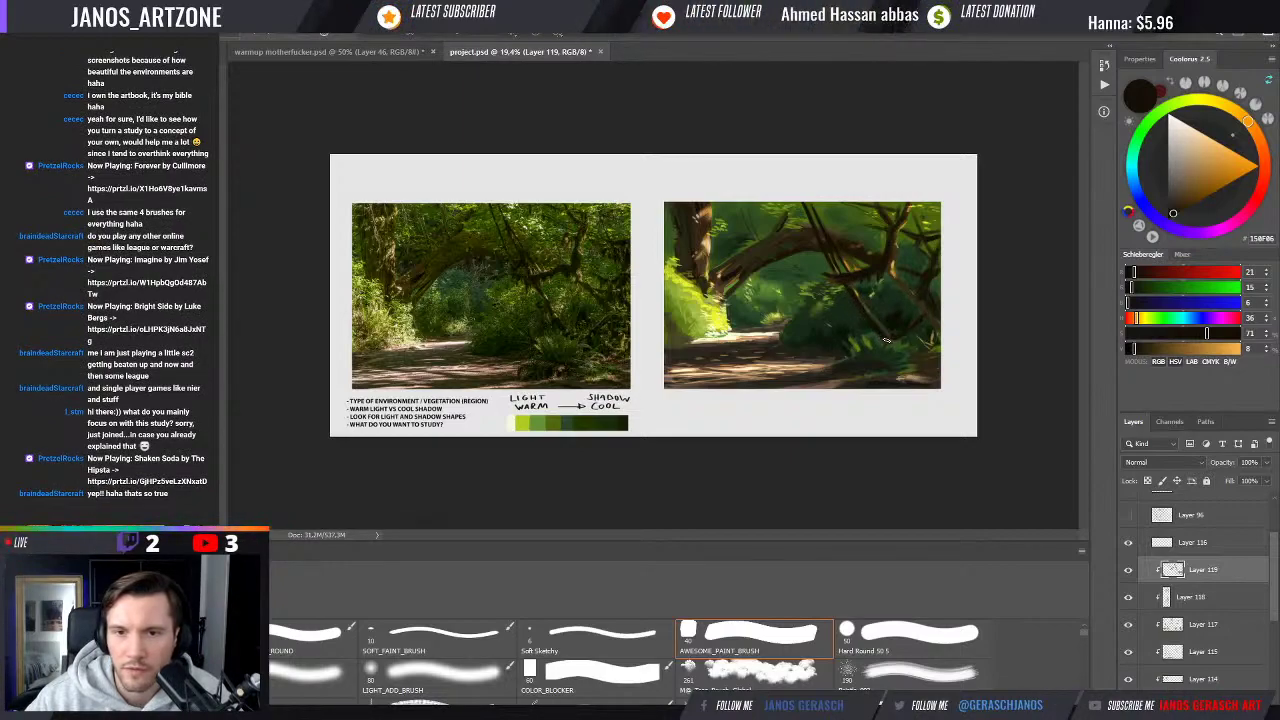
Pick a warm orange and tan for sunlit areas and darker browns for branches
{"action": "left_click", "coordinate": [845, 285], "text": "alt"}
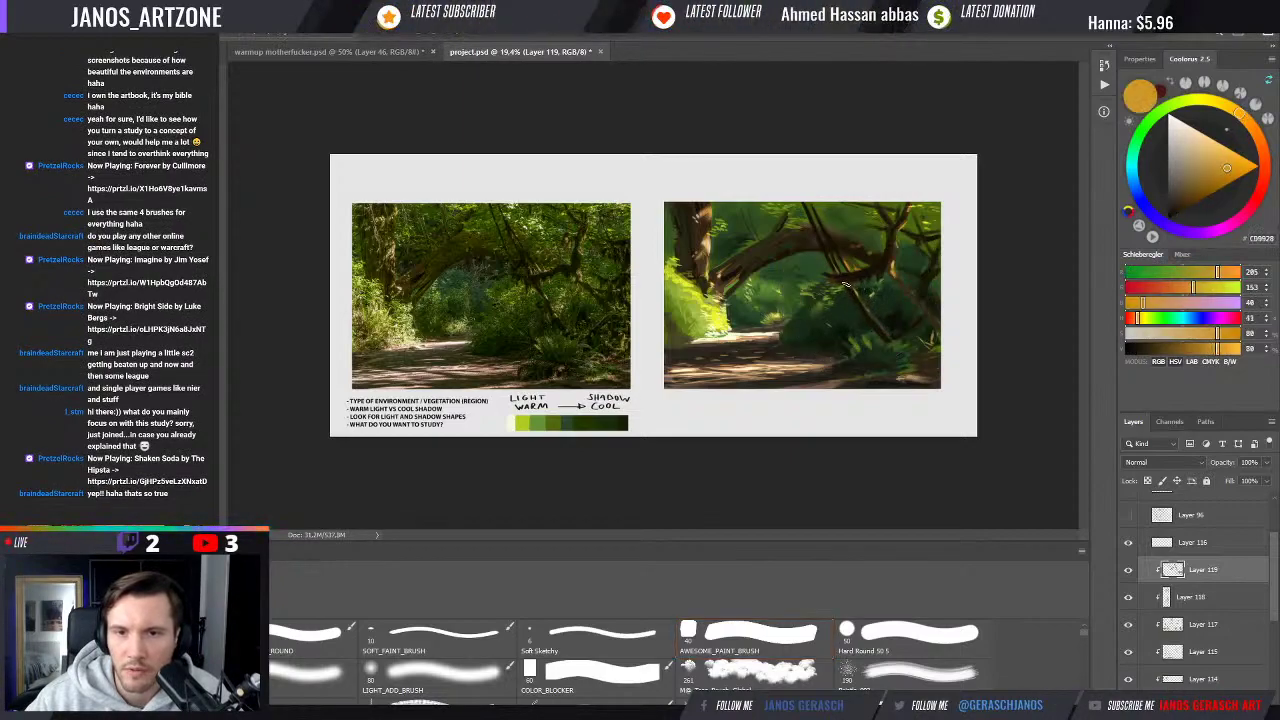
{"action": "left_click", "coordinate": [750, 635]}
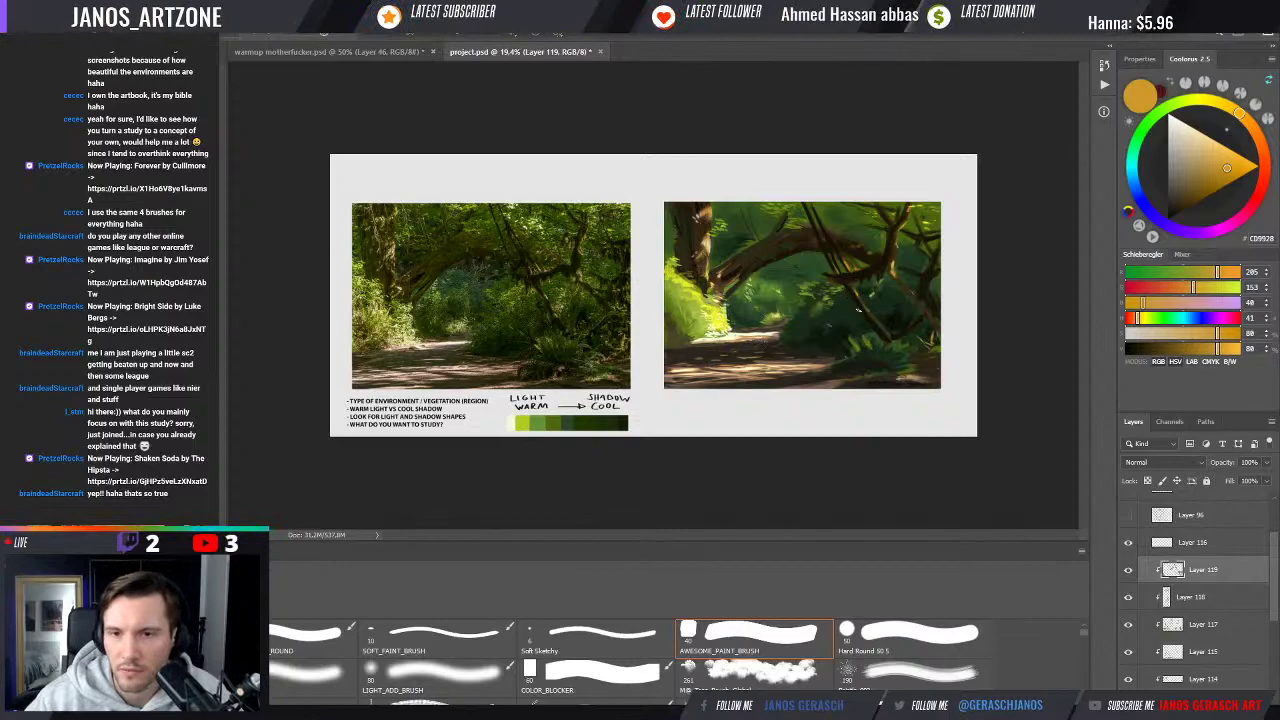
{"action": "left_click", "coordinate": [894, 262], "text": "alt"}
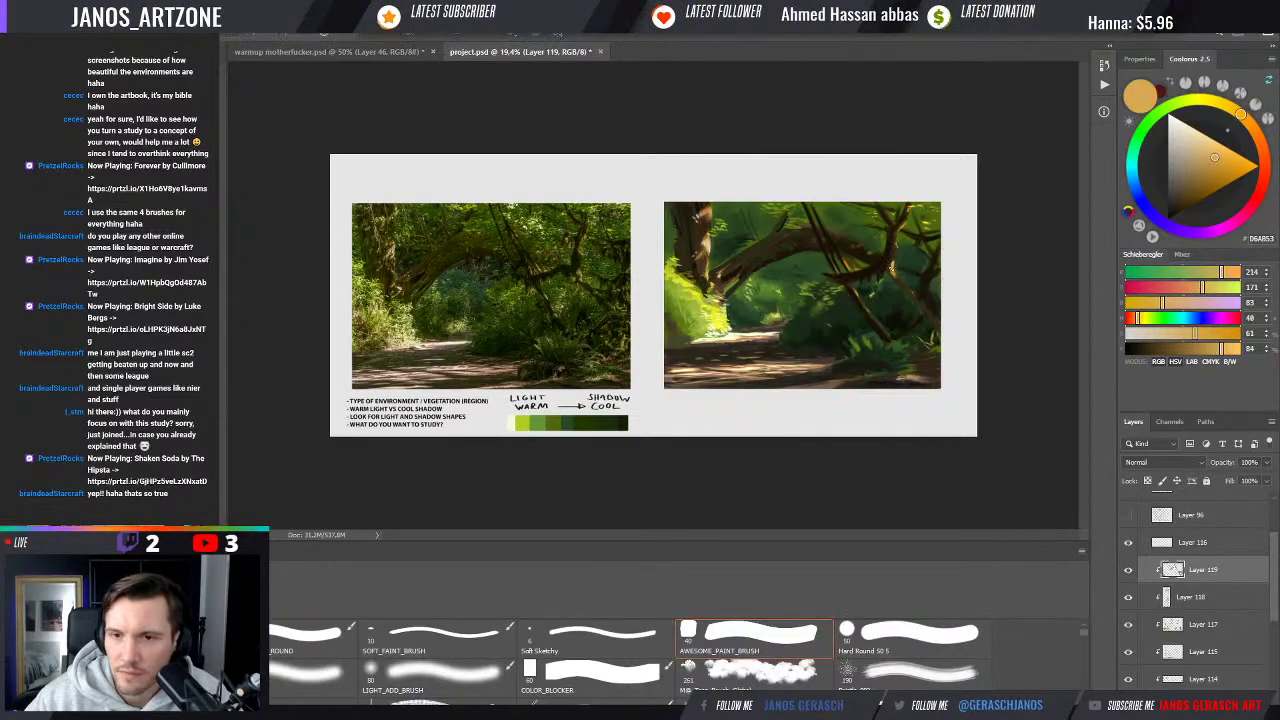
{"action": "left_click", "coordinate": [895, 264], "text": "alt"}
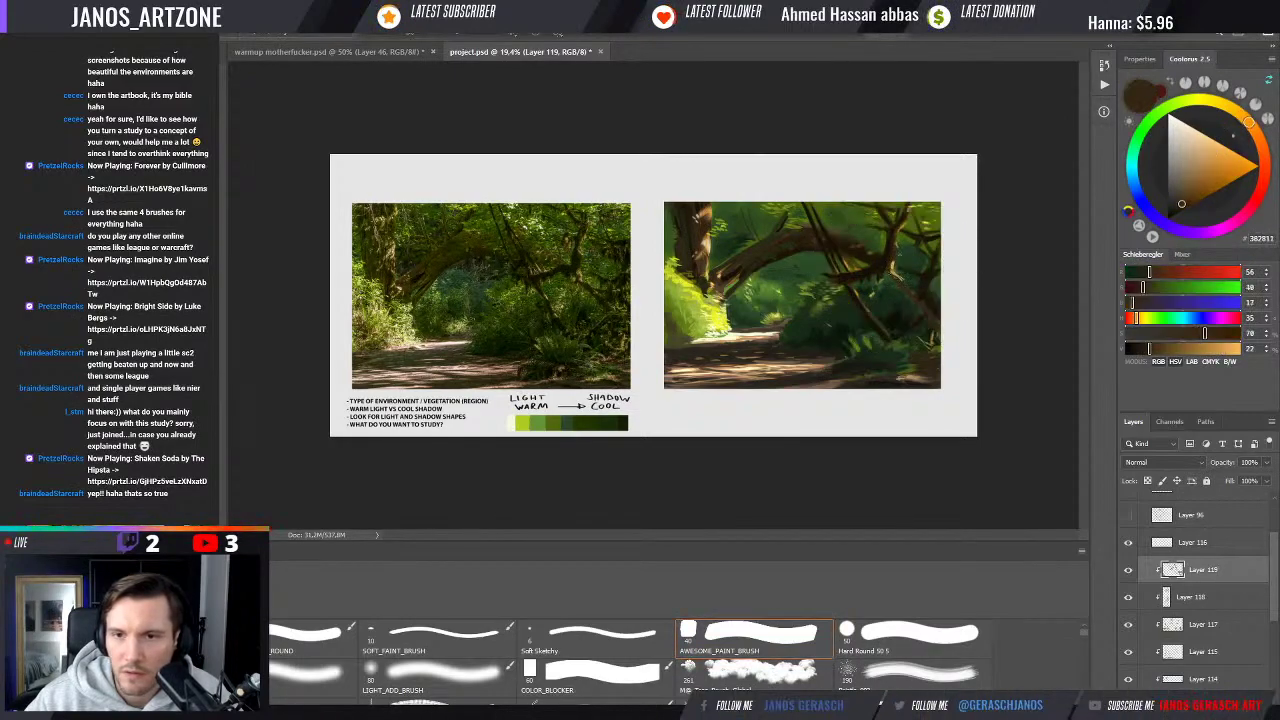
{"action": "left_click", "coordinate": [890, 262], "text": "alt"}
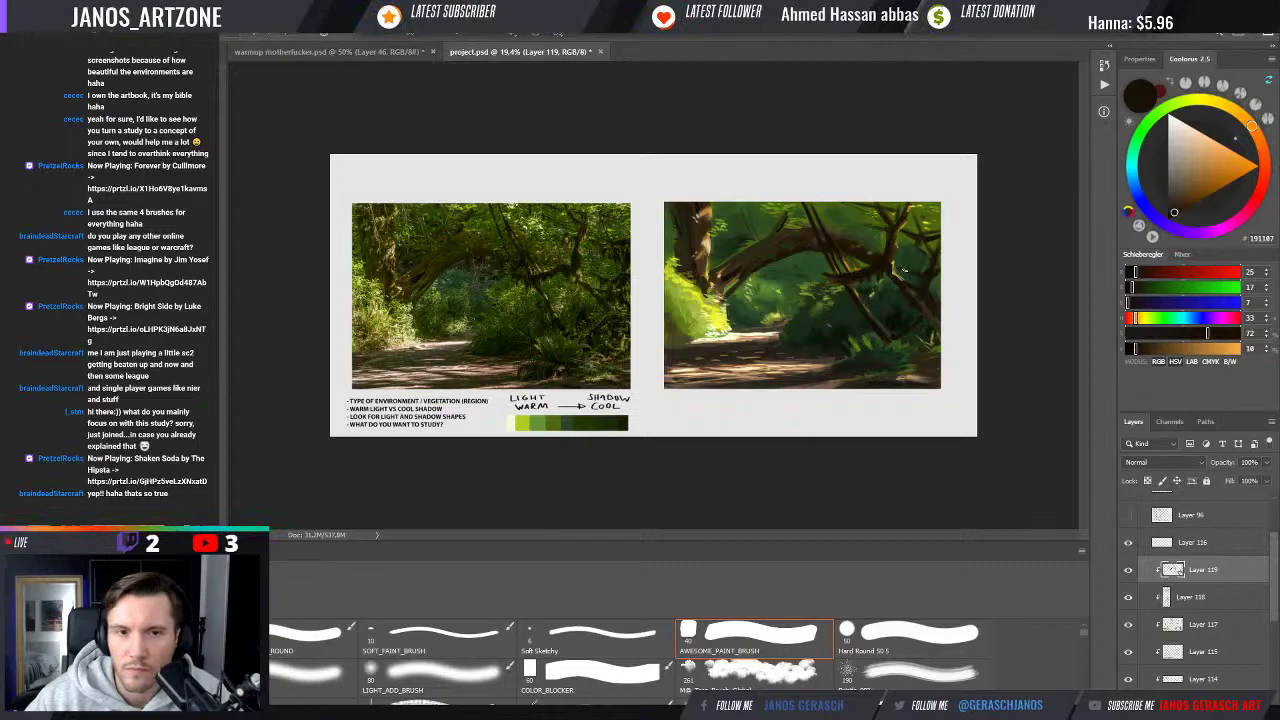
Sample dark green, dark brown and olive green from the right-side branches and foliage
{"action": "left_click", "coordinate": [897, 267], "text": "alt"}
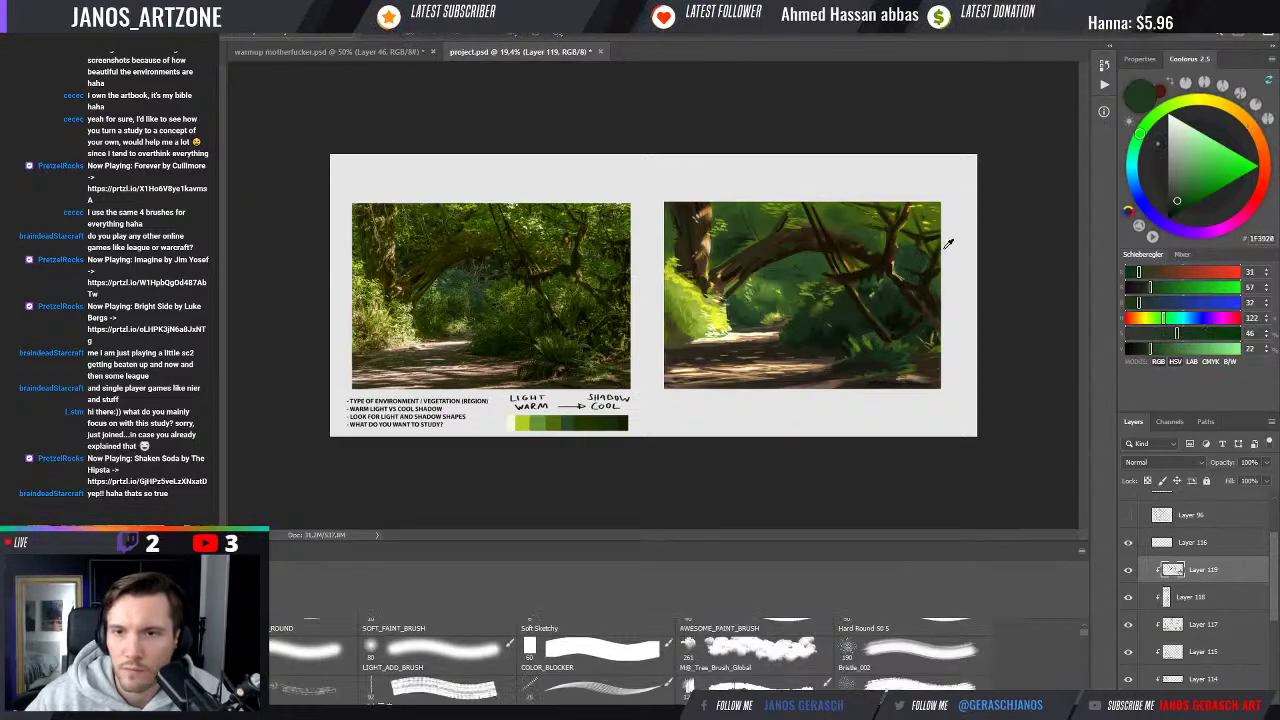
{"action": "left_click", "coordinate": [934, 234], "text": "alt"}
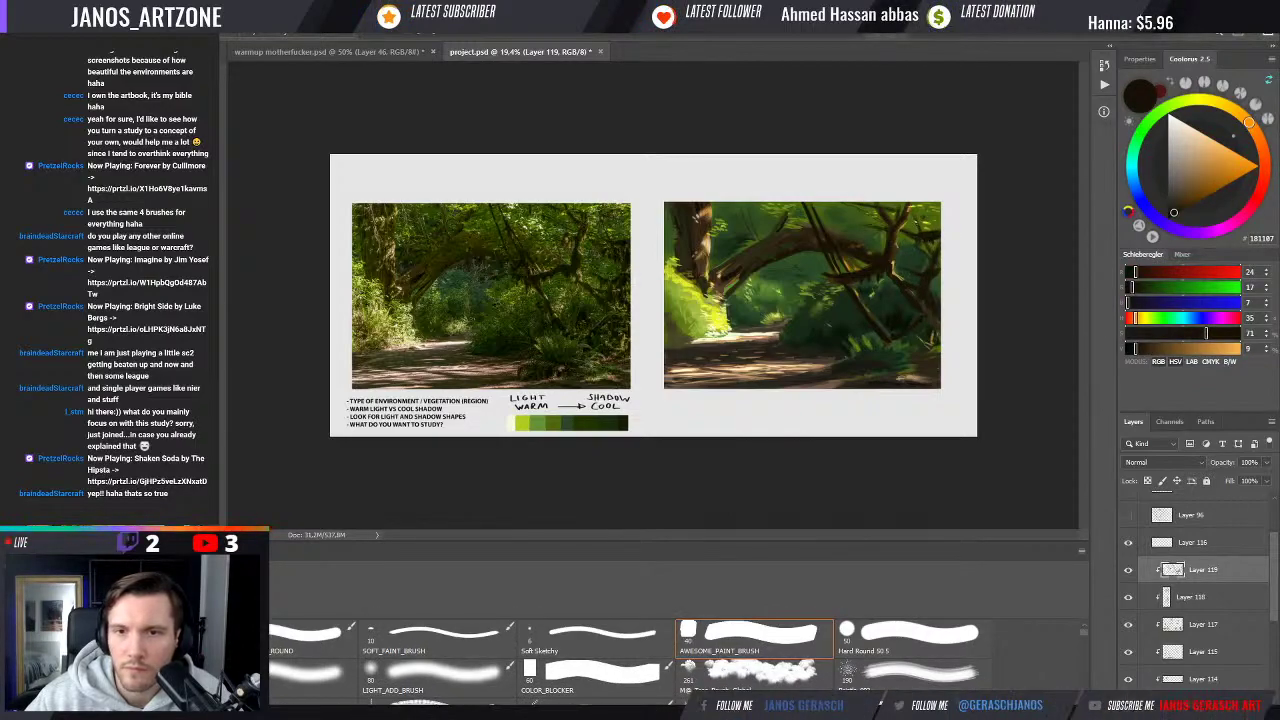
{"action": "left_click", "coordinate": [922, 225], "text": "alt"}
{"action": "left_click", "coordinate": [923, 221], "text": "alt"}
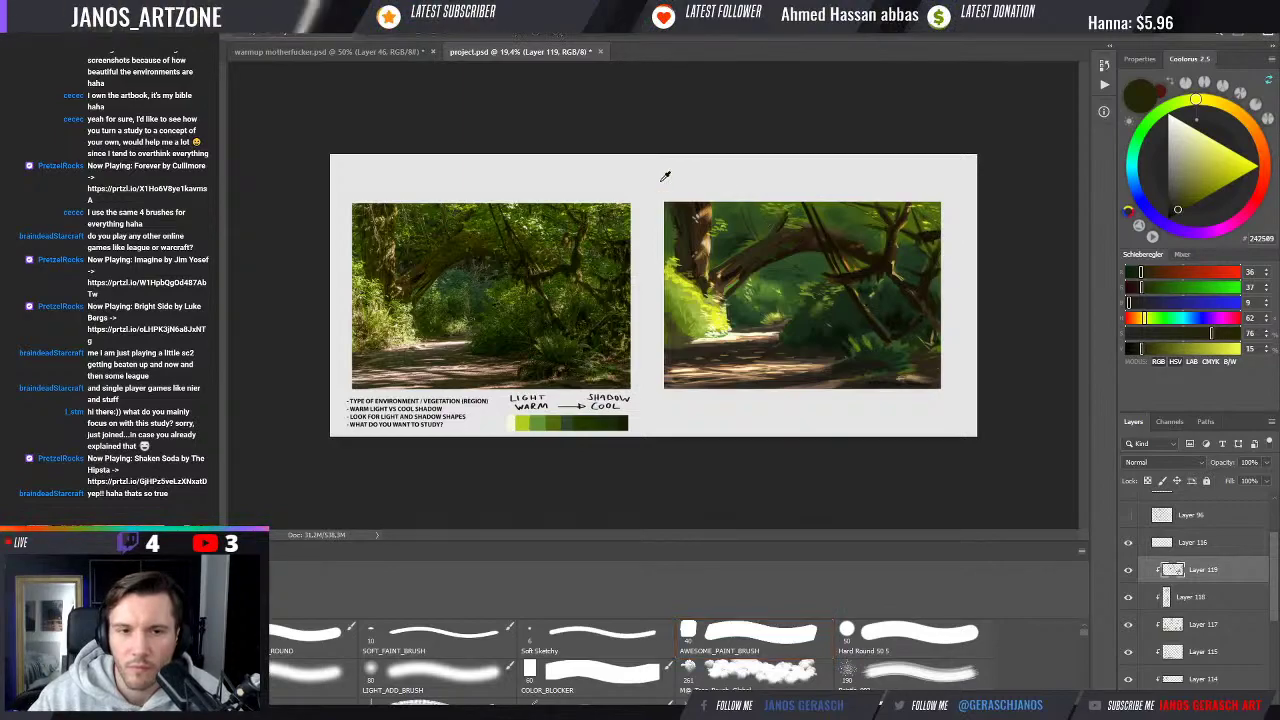
Paint a soft light patch on the left foliage, adjusting the green to a slightly darker olive
{"action": "left_click", "coordinate": [703, 283], "text": "alt"}
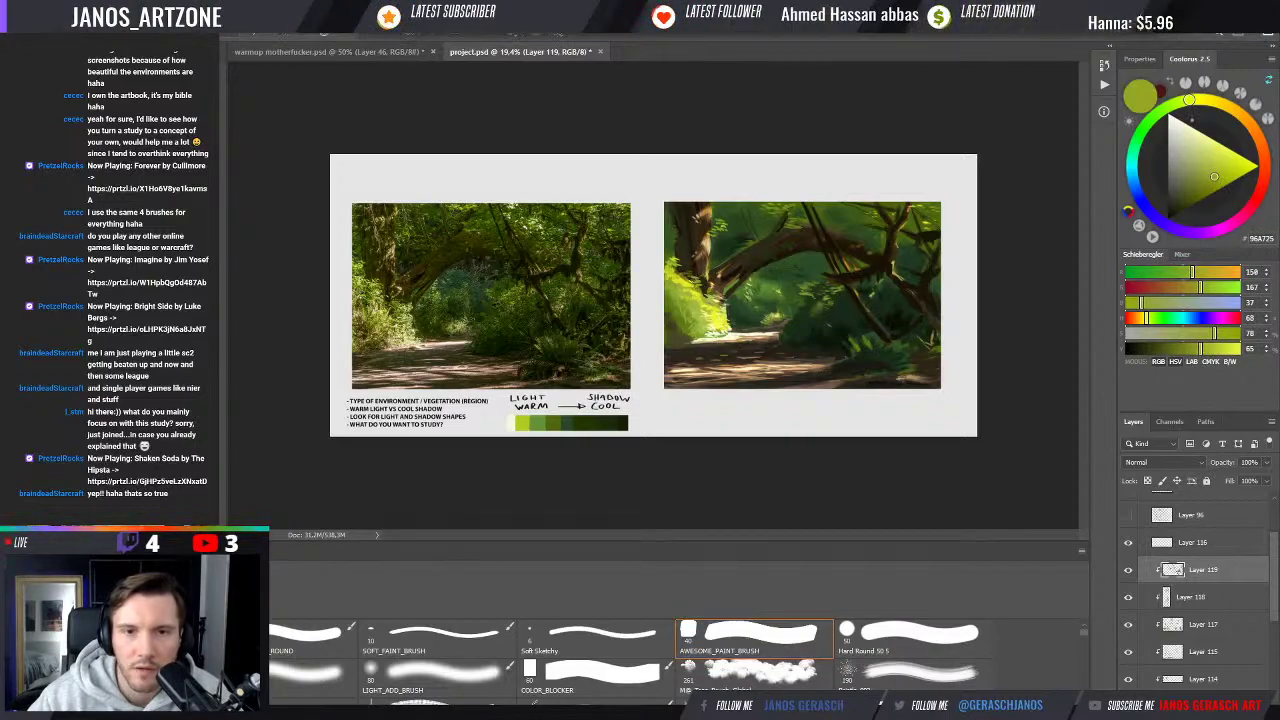
{"action": "left_click", "coordinate": [668, 260], "text": "alt"}
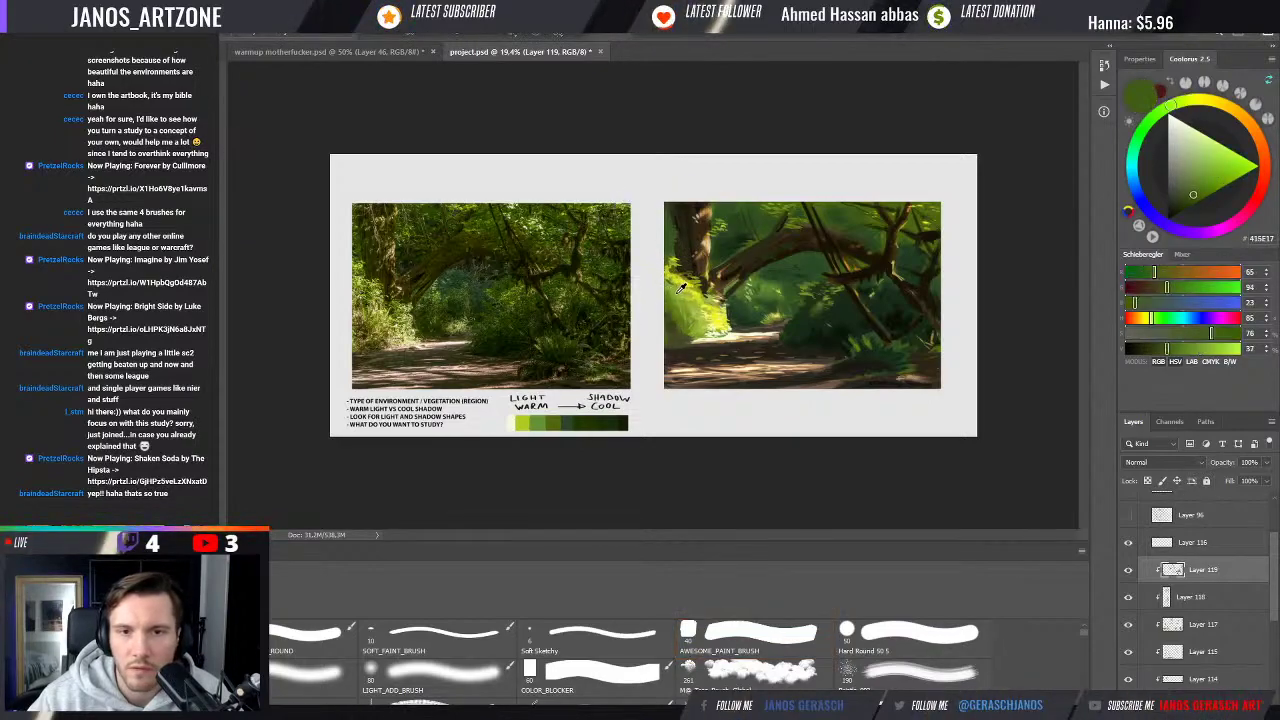
{"action": "left_click_drag", "start_coordinate": [1166, 348], "coordinate": [1188, 350]}
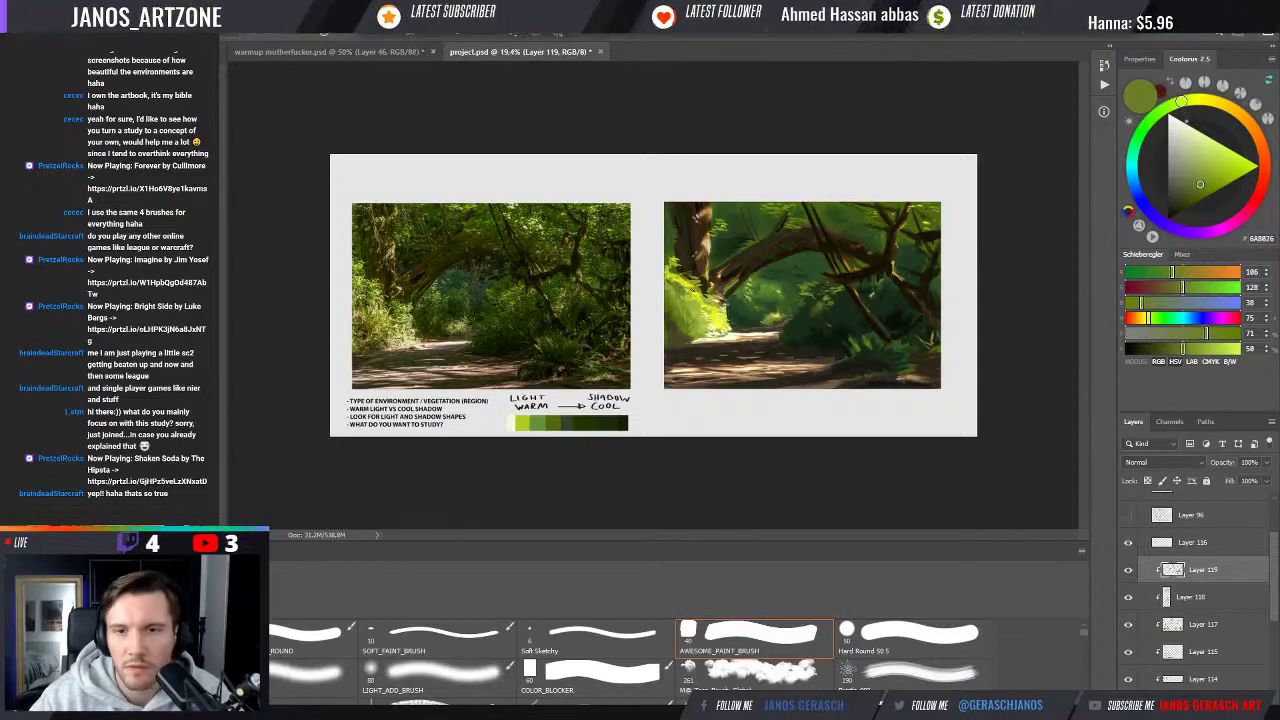
{"action": "left_click", "coordinate": [676, 286]}
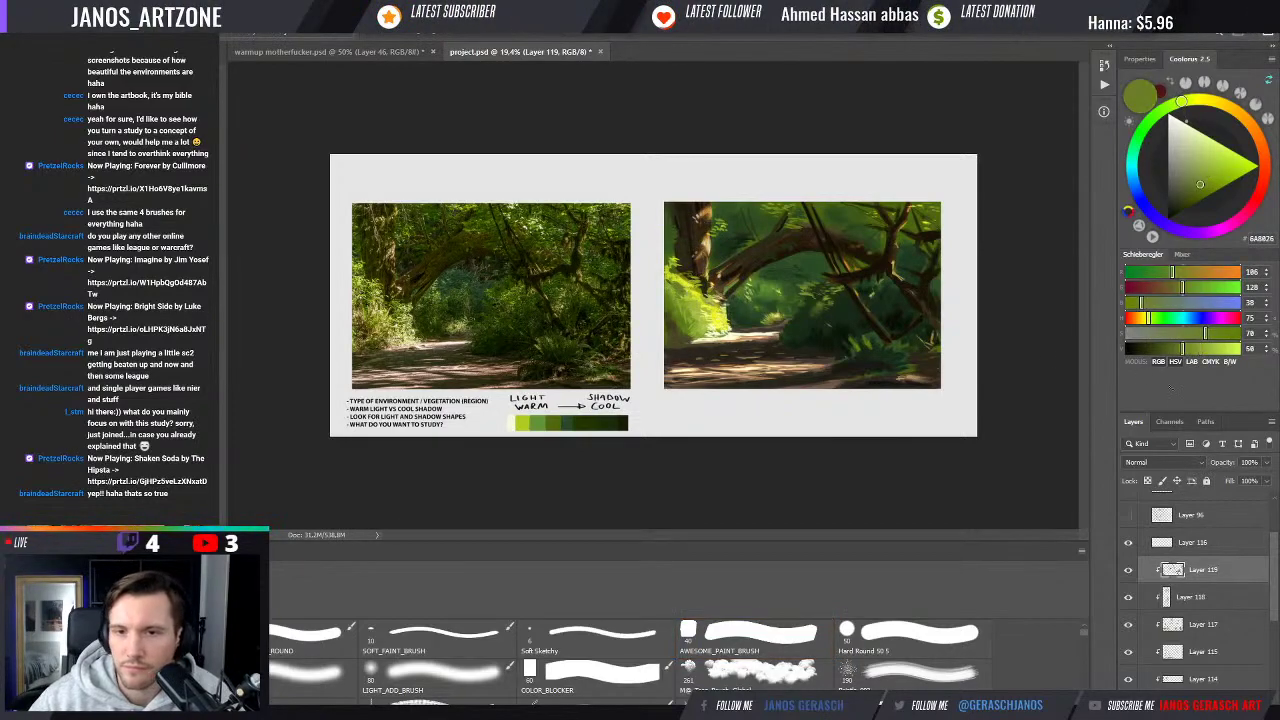
{"action": "left_click", "coordinate": [752, 635]}
{"action": "left_click", "coordinate": [1193, 191]}
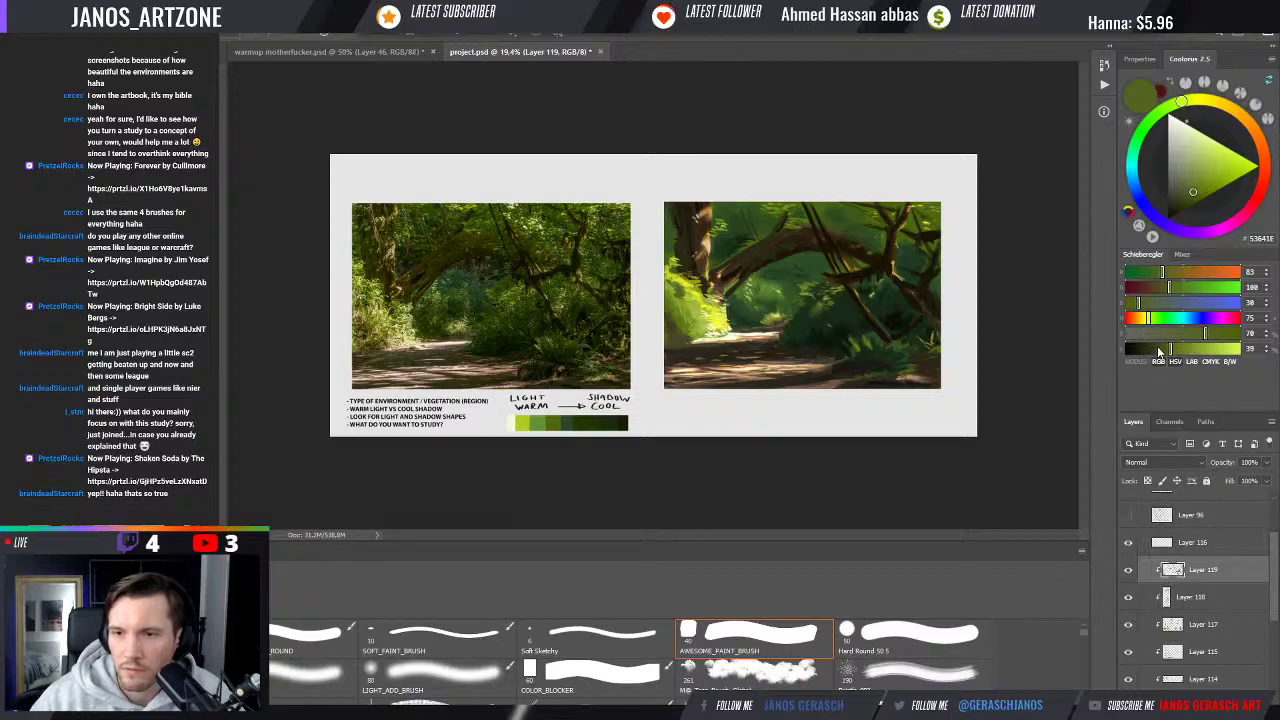
{"action": "left_click", "coordinate": [1186, 199]}
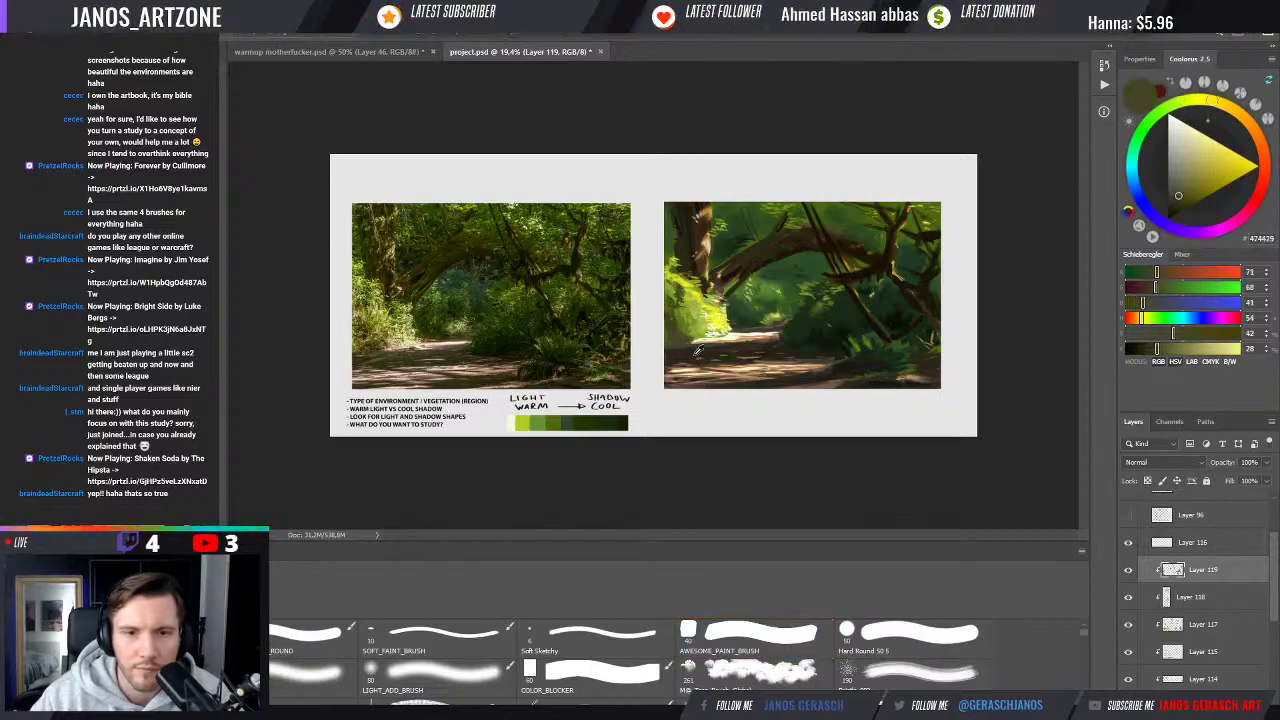
Sample the sunlit path tan, dark browns and pale green-grey to paint path light and shadows
{"action": "left_click", "coordinate": [688, 345], "text": "alt"}
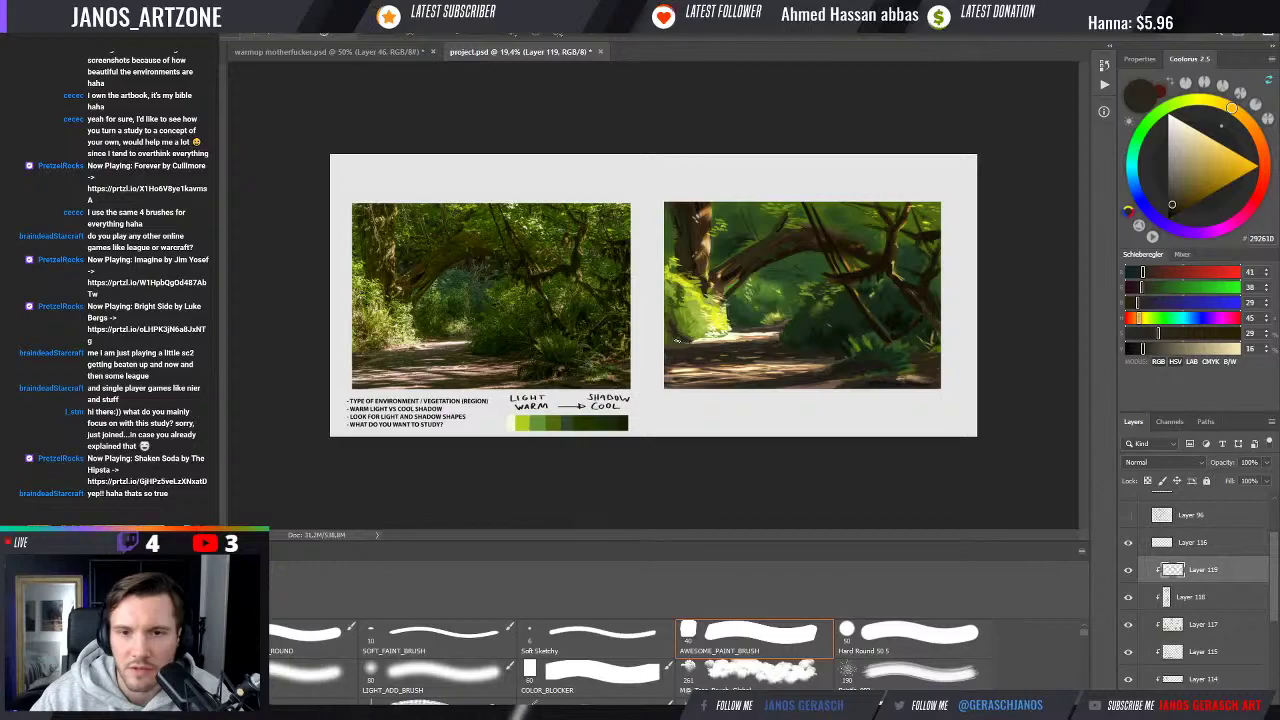
{"action": "left_click", "coordinate": [684, 338], "text": "alt"}
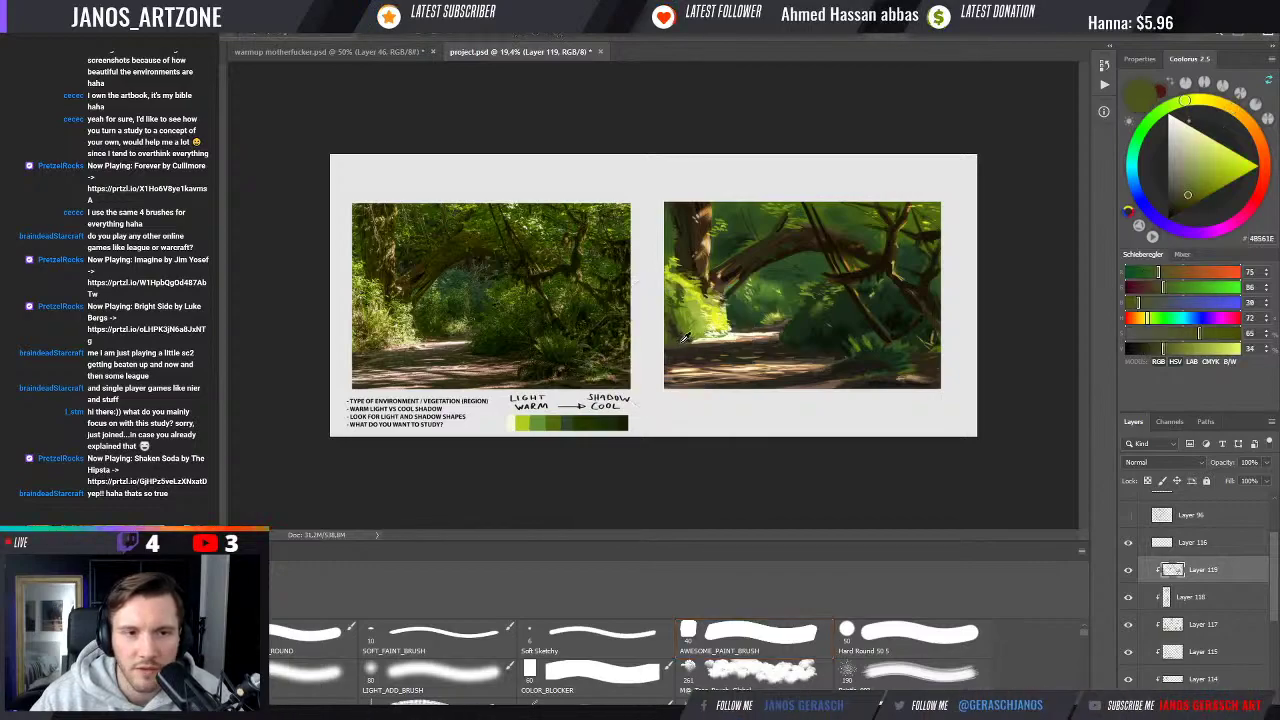
{"action": "left_click", "coordinate": [706, 340], "text": "alt"}
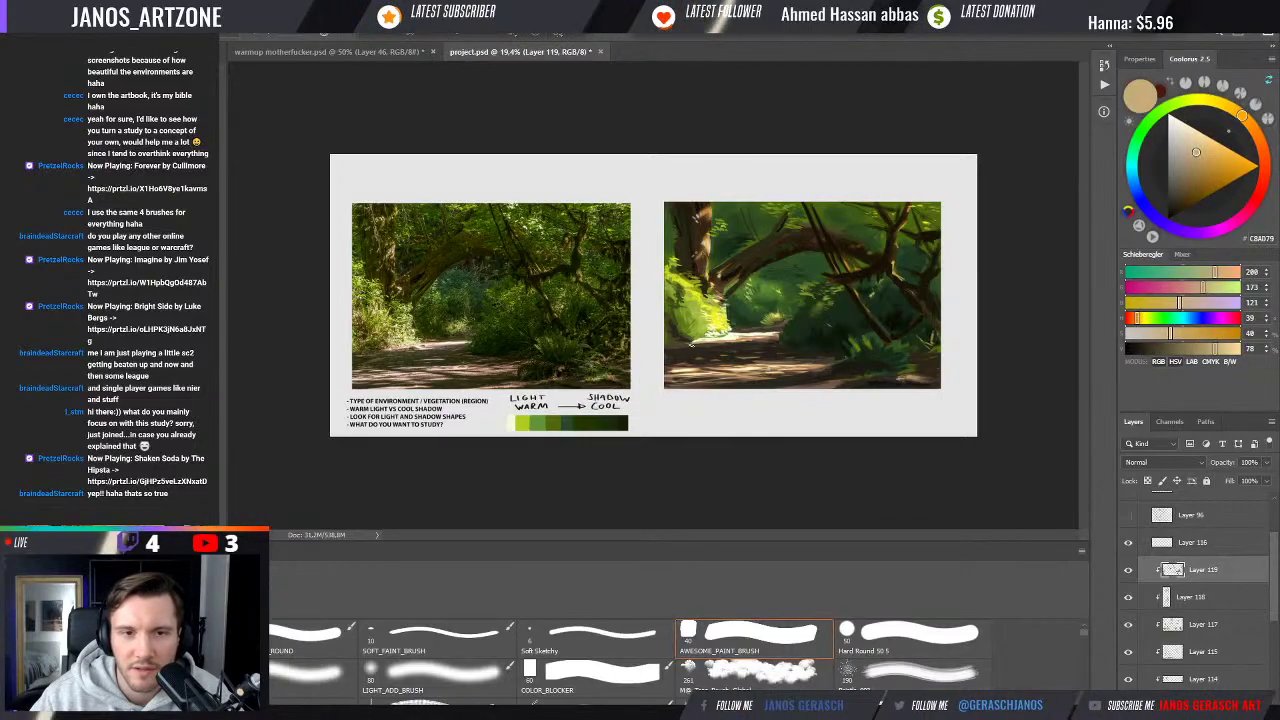
{"action": "left_click", "coordinate": [733, 340], "text": "alt"}
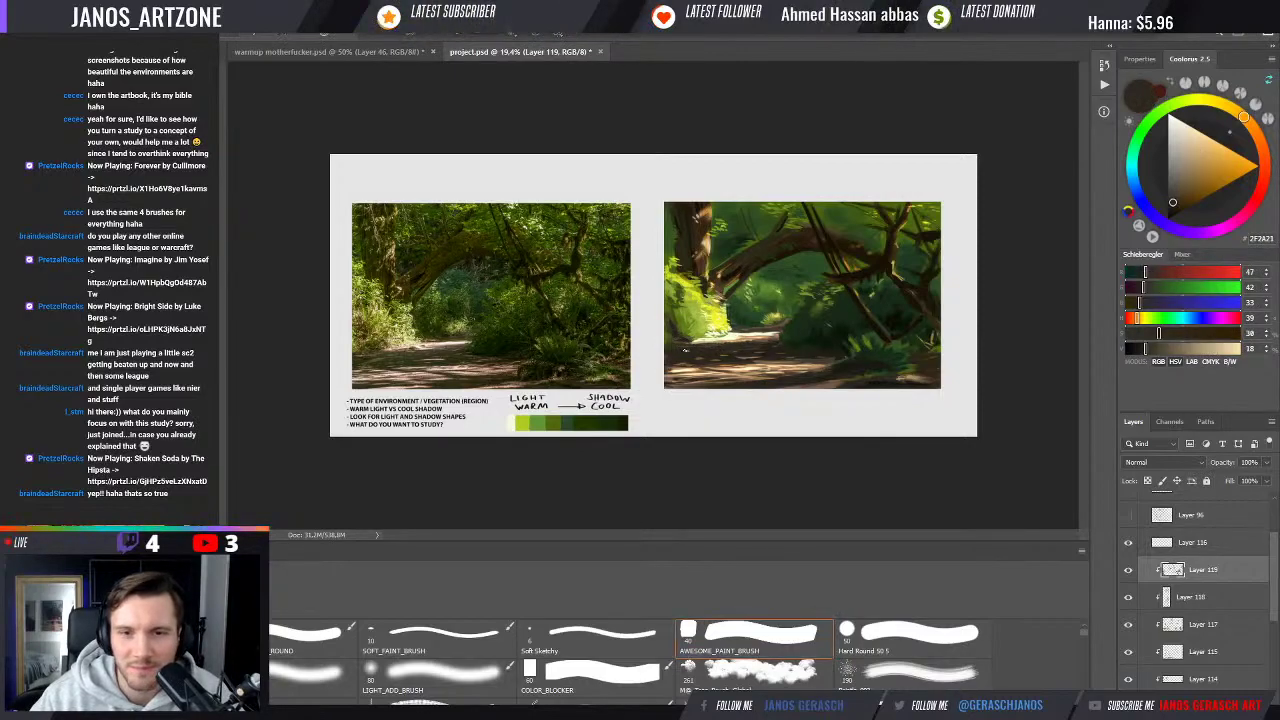
{"action": "left_click", "coordinate": [750, 367], "text": "alt"}
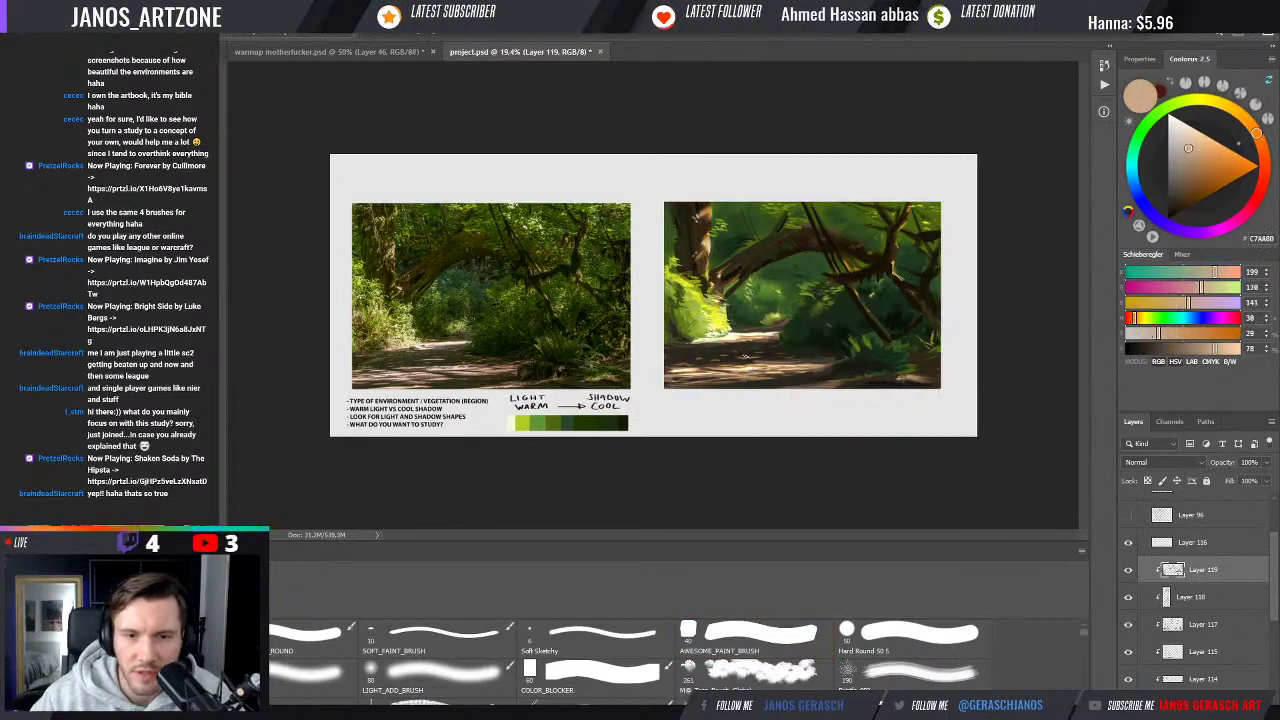
{"action": "key", "text": "b"}
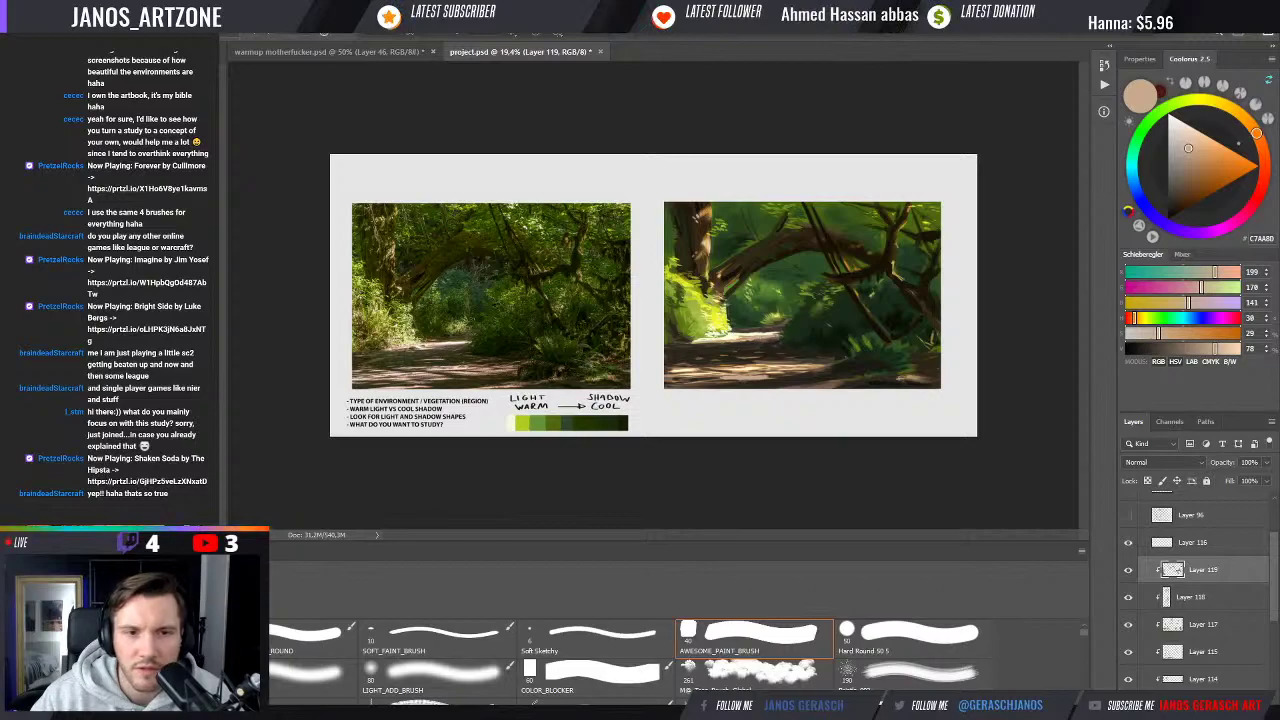
{"action": "left_click", "coordinate": [772, 332], "text": "alt"}
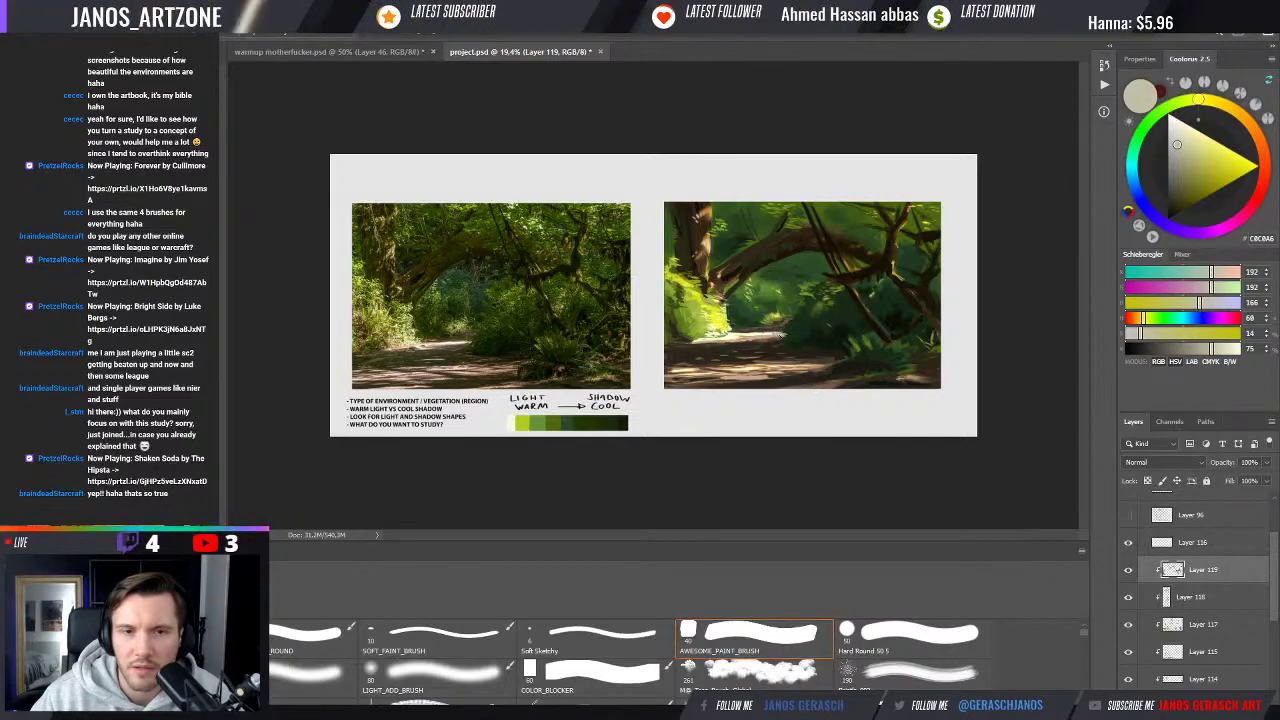
{"action": "left_click", "coordinate": [895, 266], "text": "alt"}
Toggle the grayscale proof (Ctrl+Y) to compare values, ending back in full colour
{"action": "key", "text": "ctrl+y"}
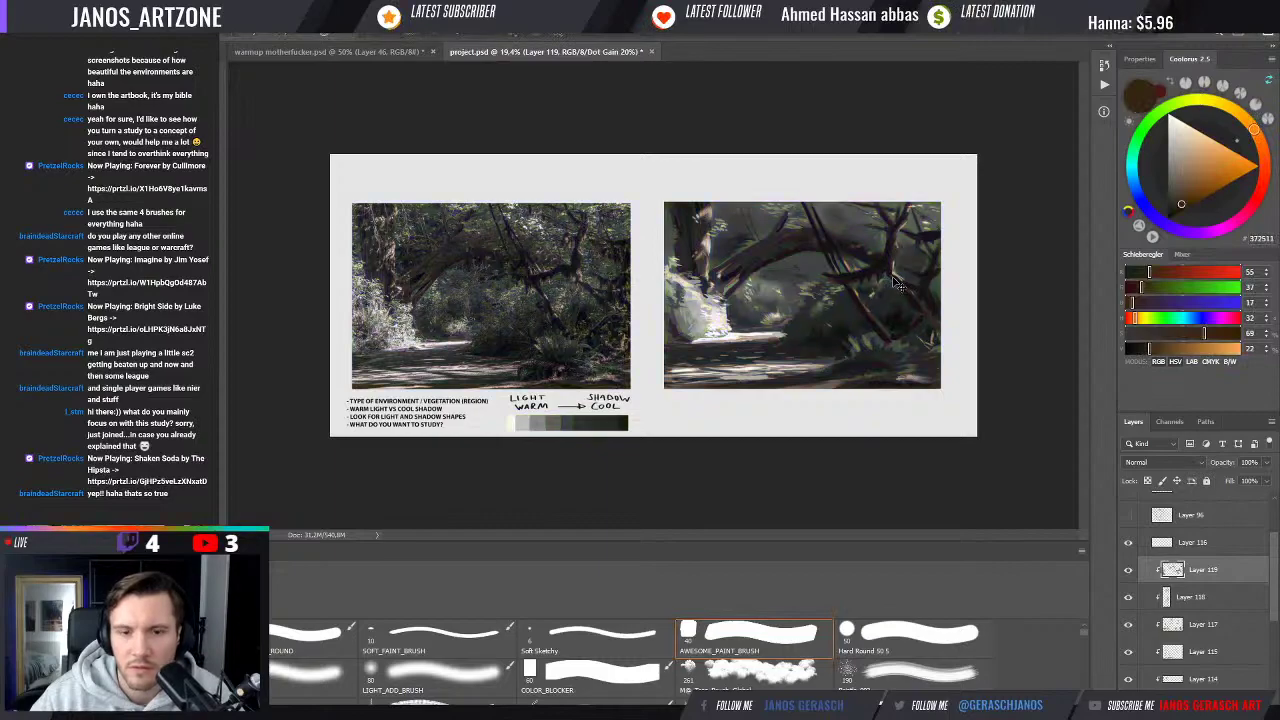
{"action": "key", "text": "ctrl+y"}
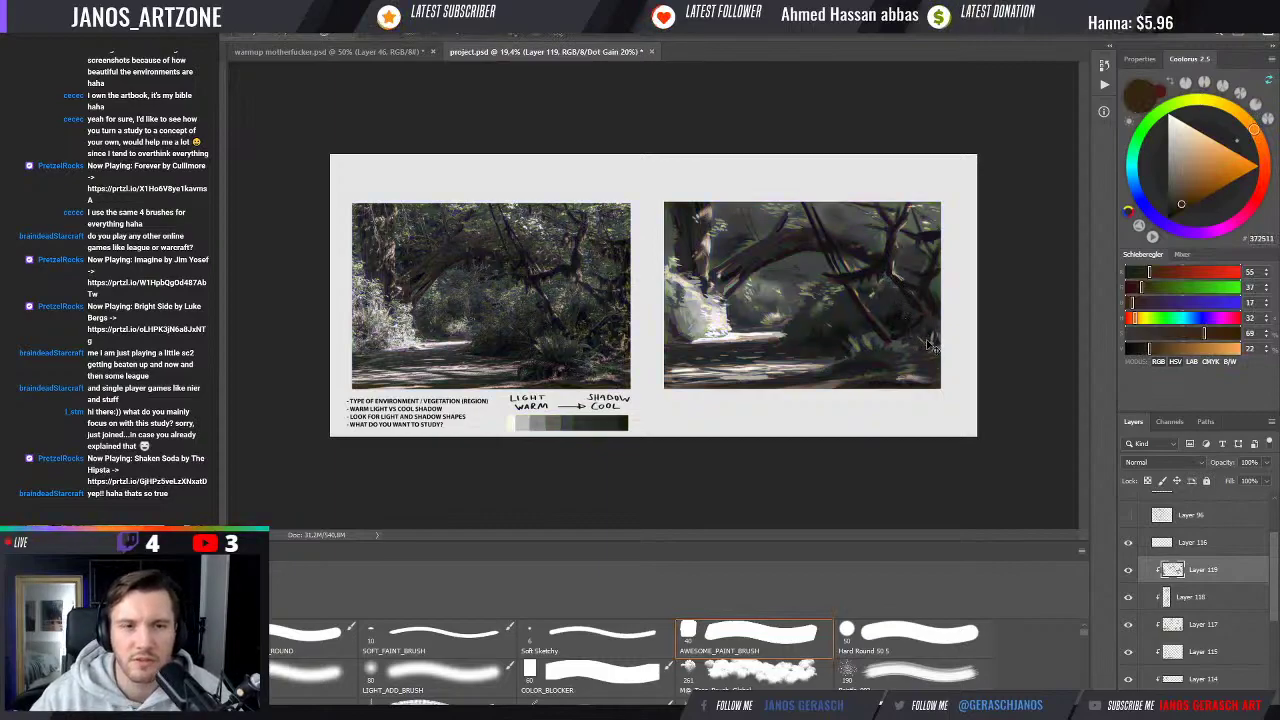
{"action": "key", "text": "ctrl+y"}
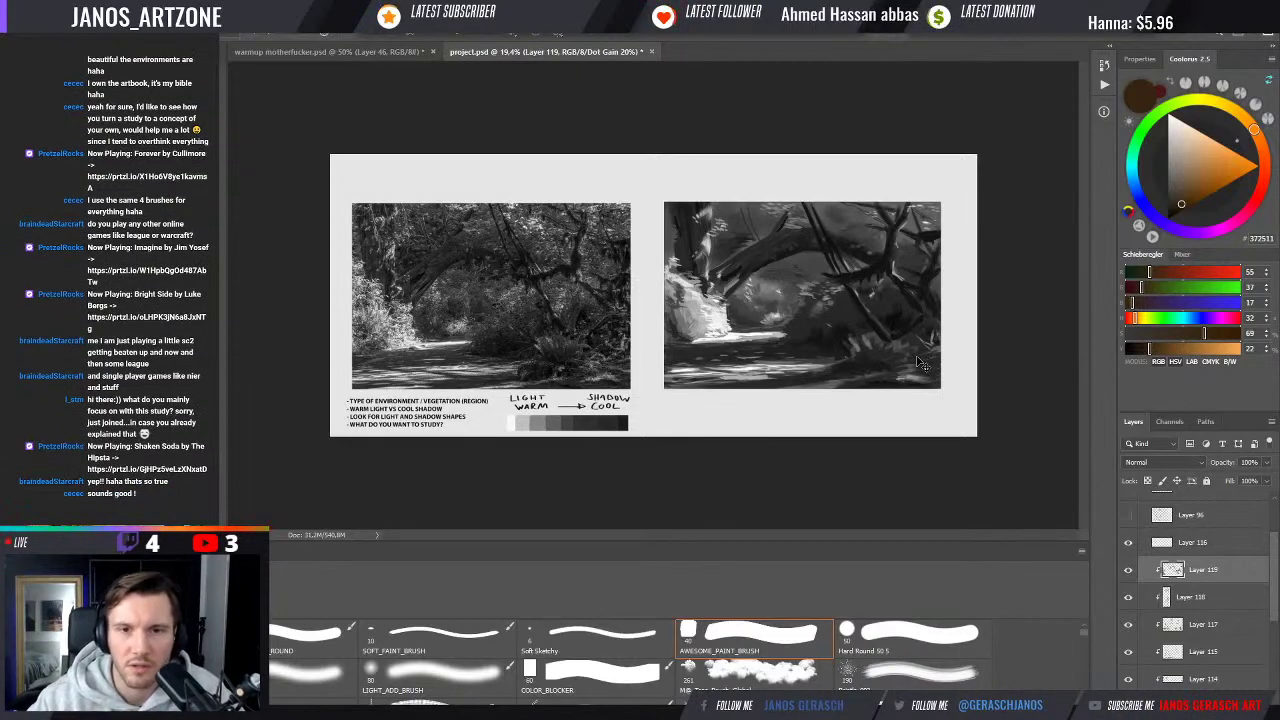
{"action": "key", "text": "ctrl+y"}
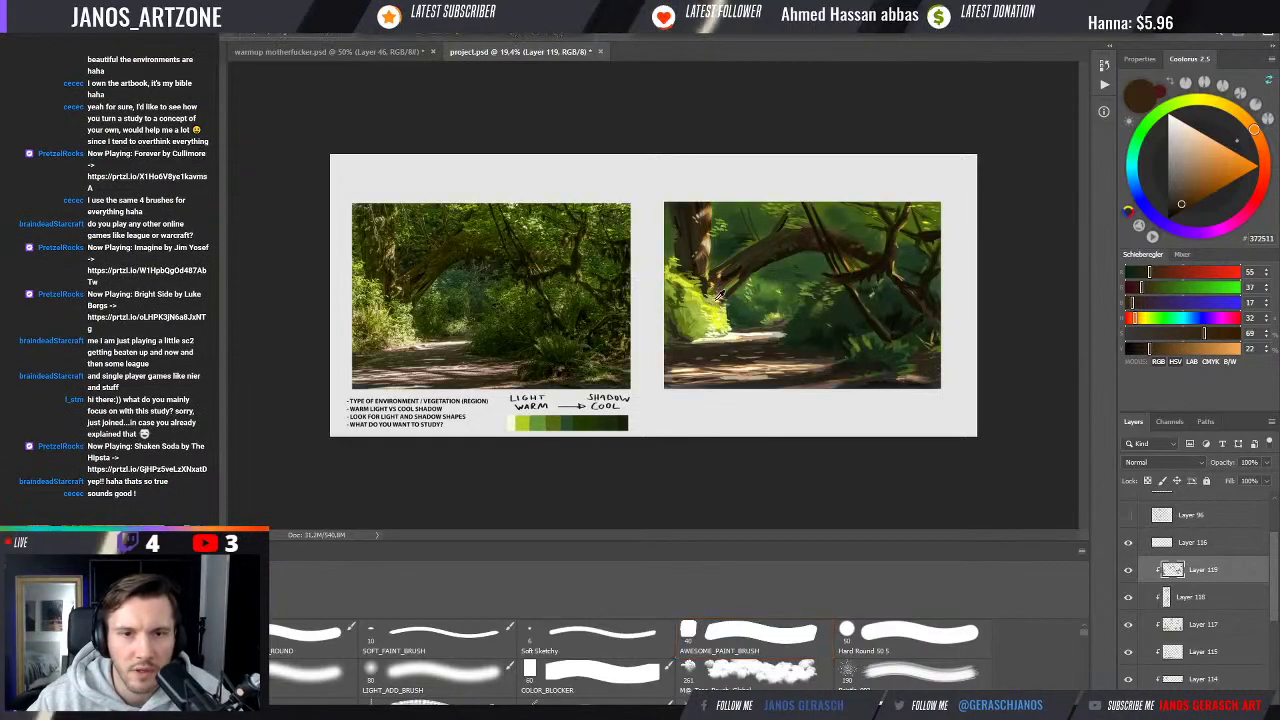
Sample yellow-greens, a light highlight, the dark branch colour and a dark green from the study
{"action": "left_click", "coordinate": [718, 293], "text": "alt"}
{"action": "left_click", "coordinate": [716, 296], "text": "alt"}
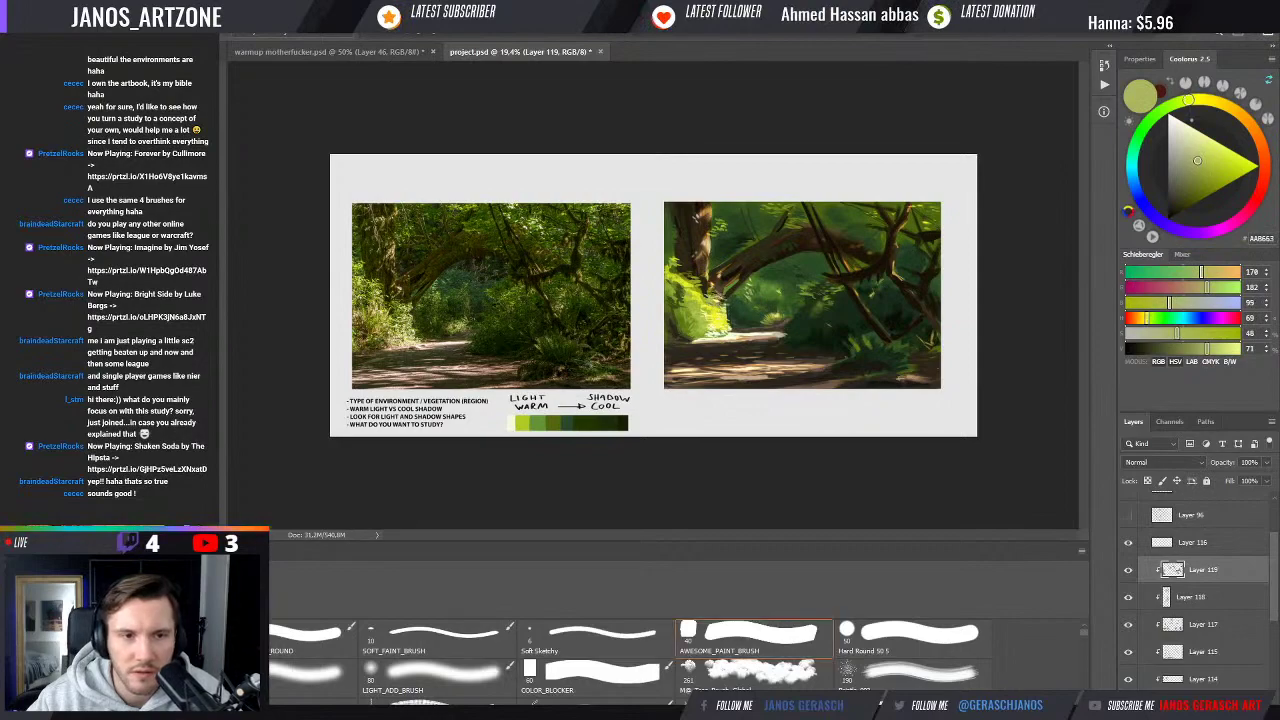
{"action": "left_click", "coordinate": [711, 292], "text": "alt"}
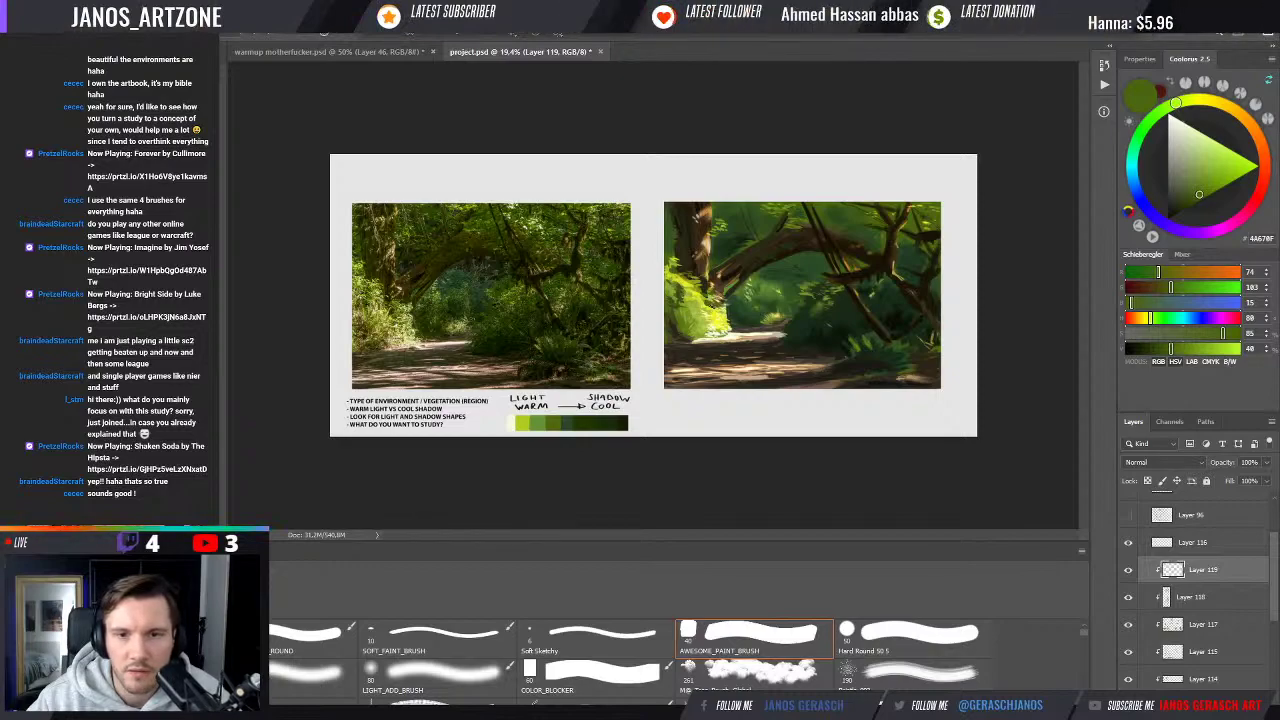
{"action": "left_click", "coordinate": [711, 333], "text": "alt"}
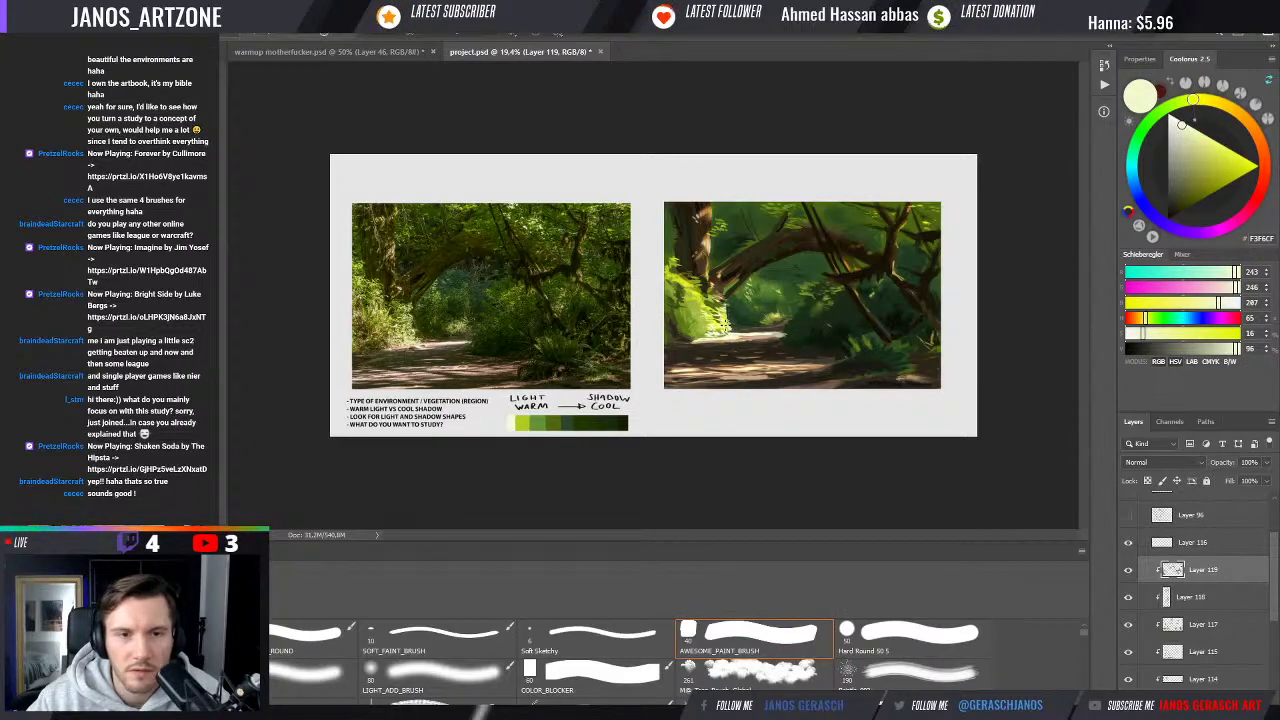
{"action": "left_click", "coordinate": [741, 282], "text": "alt"}
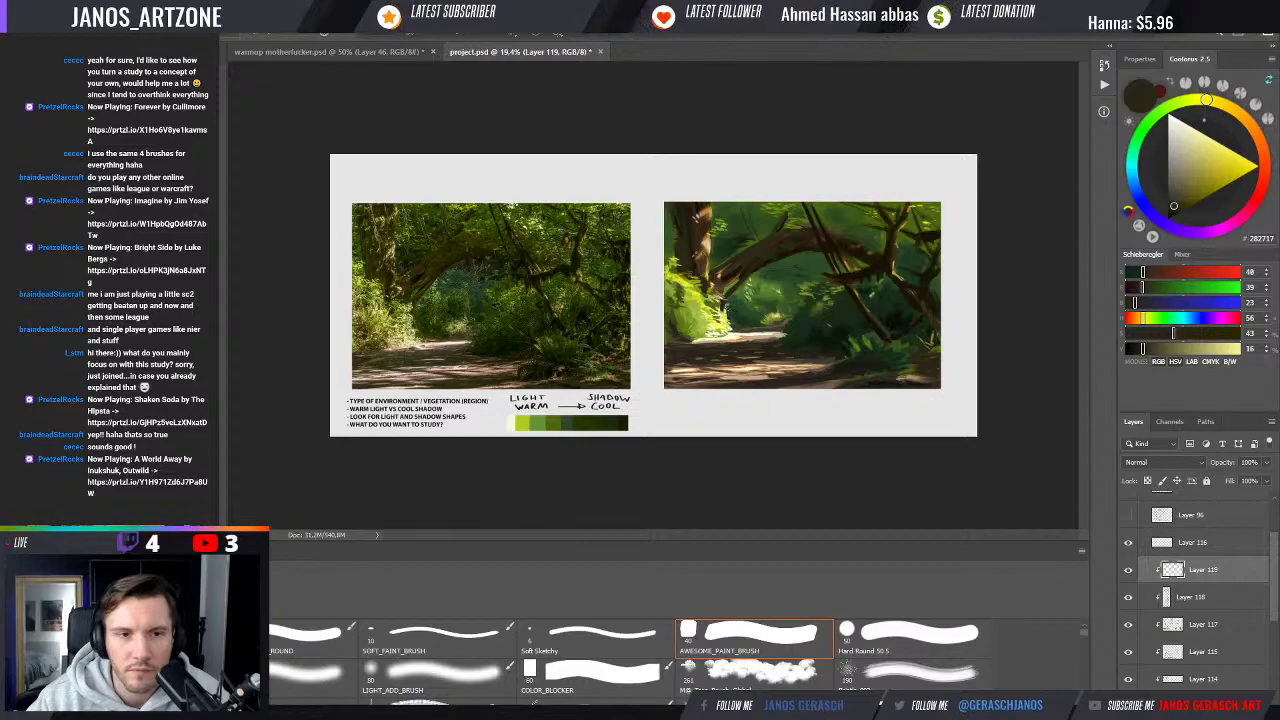
{"action": "left_click", "coordinate": [739, 305], "text": "alt"}
With AWESOME_PAINT_BRUSH, sample yellow-green, mid-dark and darker shadow greens
{"action": "left_click", "coordinate": [750, 638]}
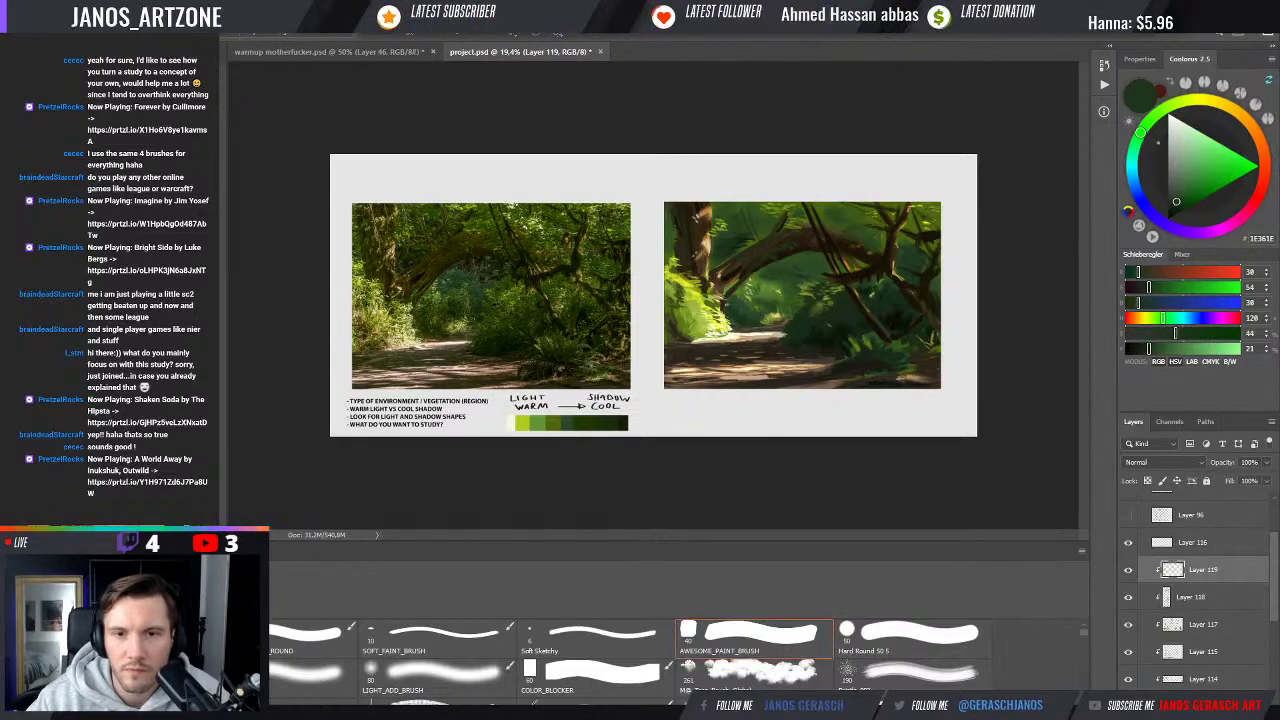
{"action": "scroll", "coordinate": [750, 650], "scroll_direction": "down", "scroll_amount": 1}
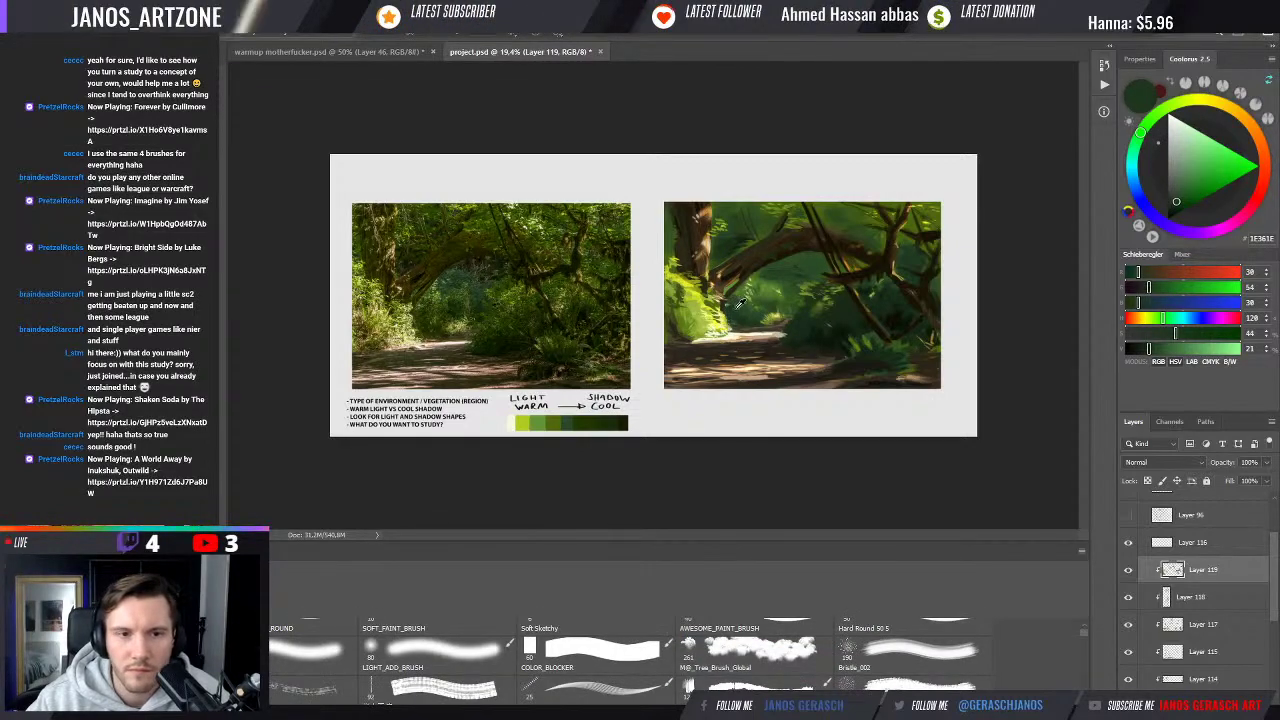
{"action": "left_click", "coordinate": [773, 315], "text": "alt"}
{"action": "scroll", "coordinate": [750, 655], "scroll_direction": "up", "scroll_amount": 1}
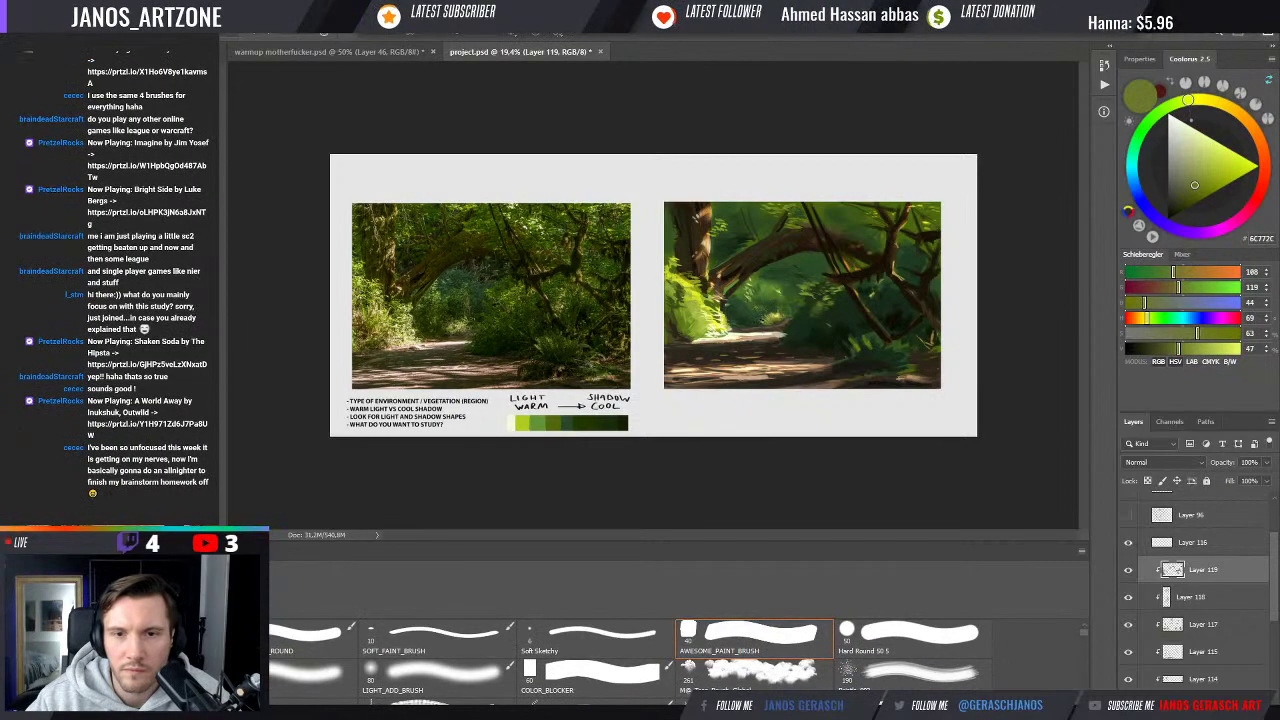
{"action": "left_click", "coordinate": [765, 318], "text": "alt"}
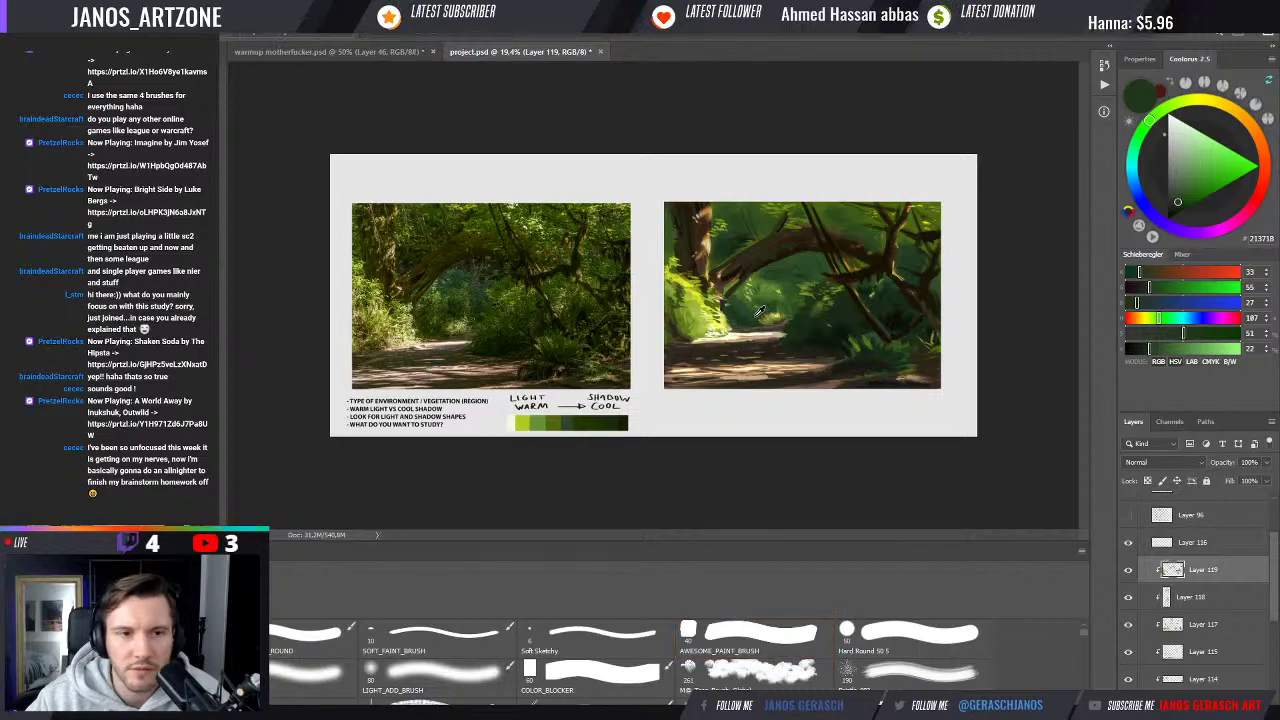
{"action": "left_click", "coordinate": [772, 303], "text": "alt"}
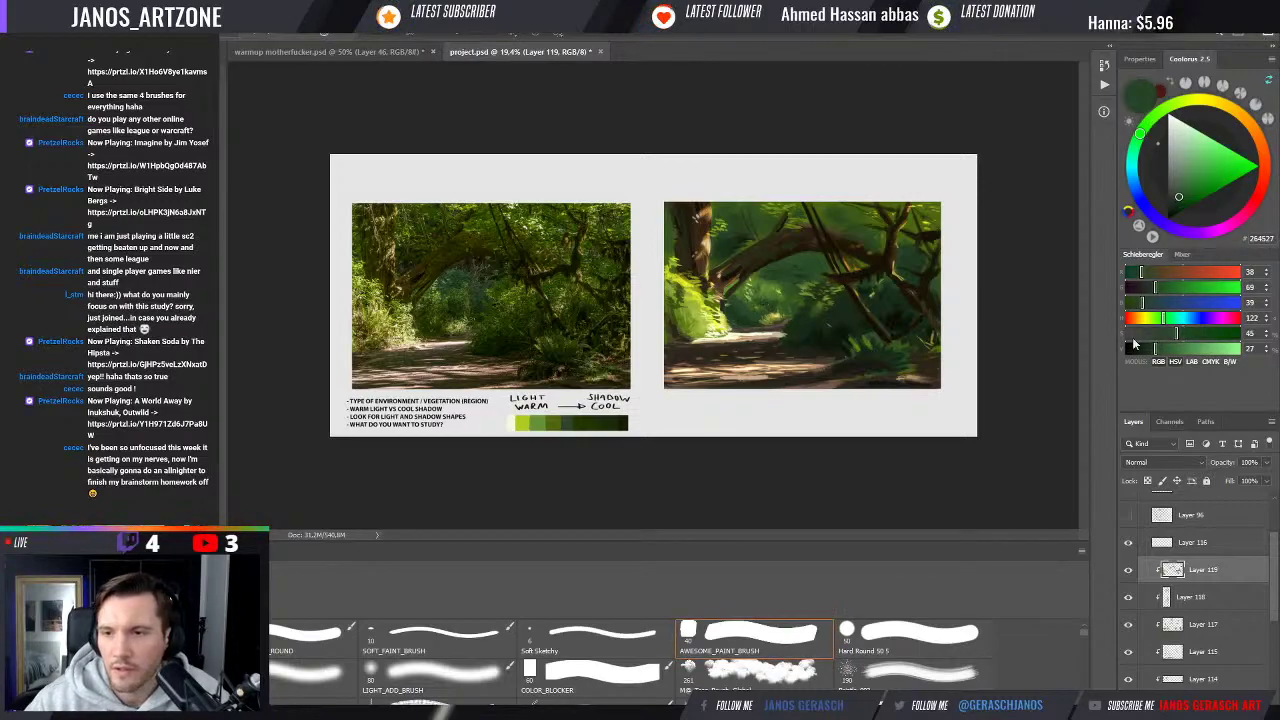
{"action": "left_click", "coordinate": [758, 262], "text": "alt"}
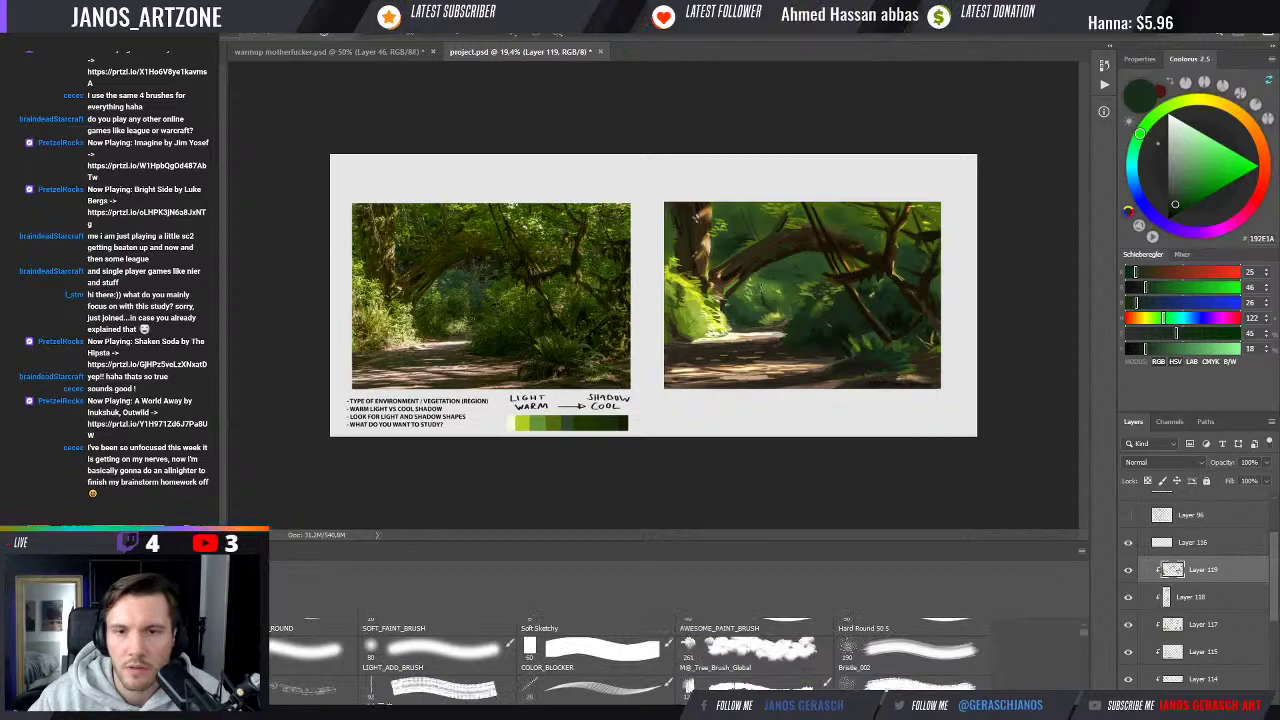
Paint the shadow foliage with dark greens, then pick an olive green for lit foliage
{"action": "key", "text": "period"}
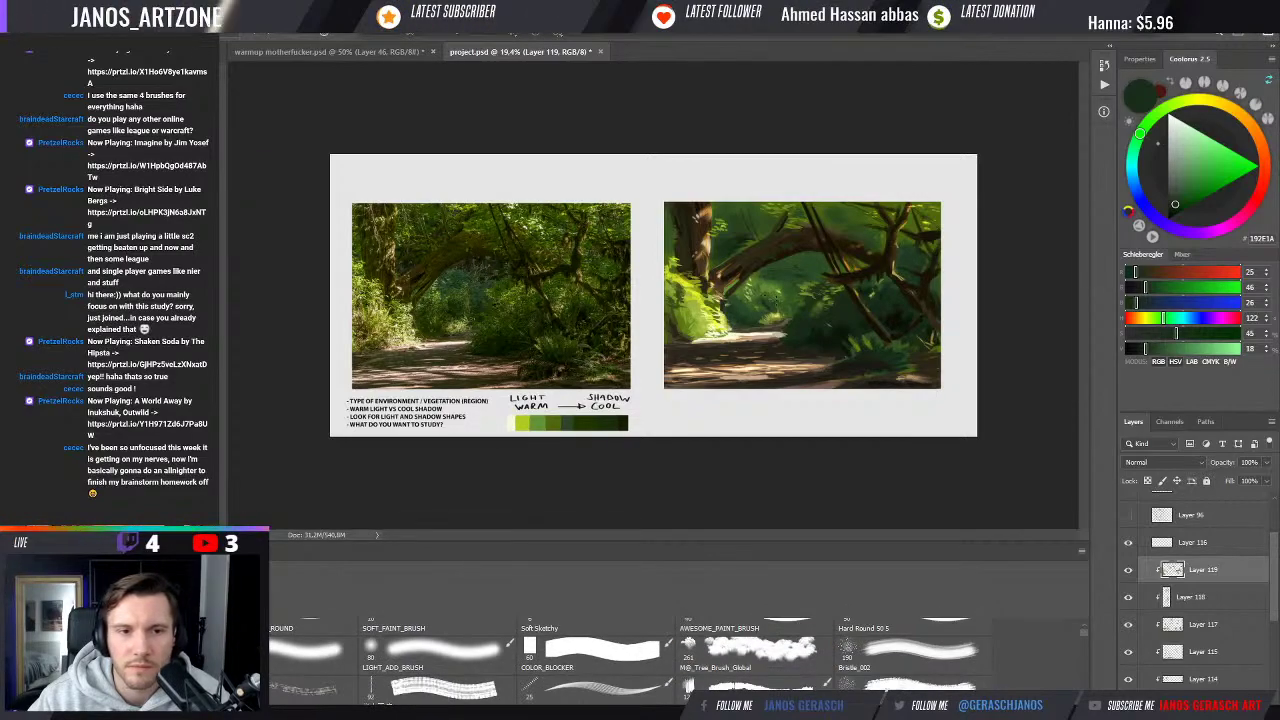
{"action": "left_click", "coordinate": [787, 336], "text": "alt"}
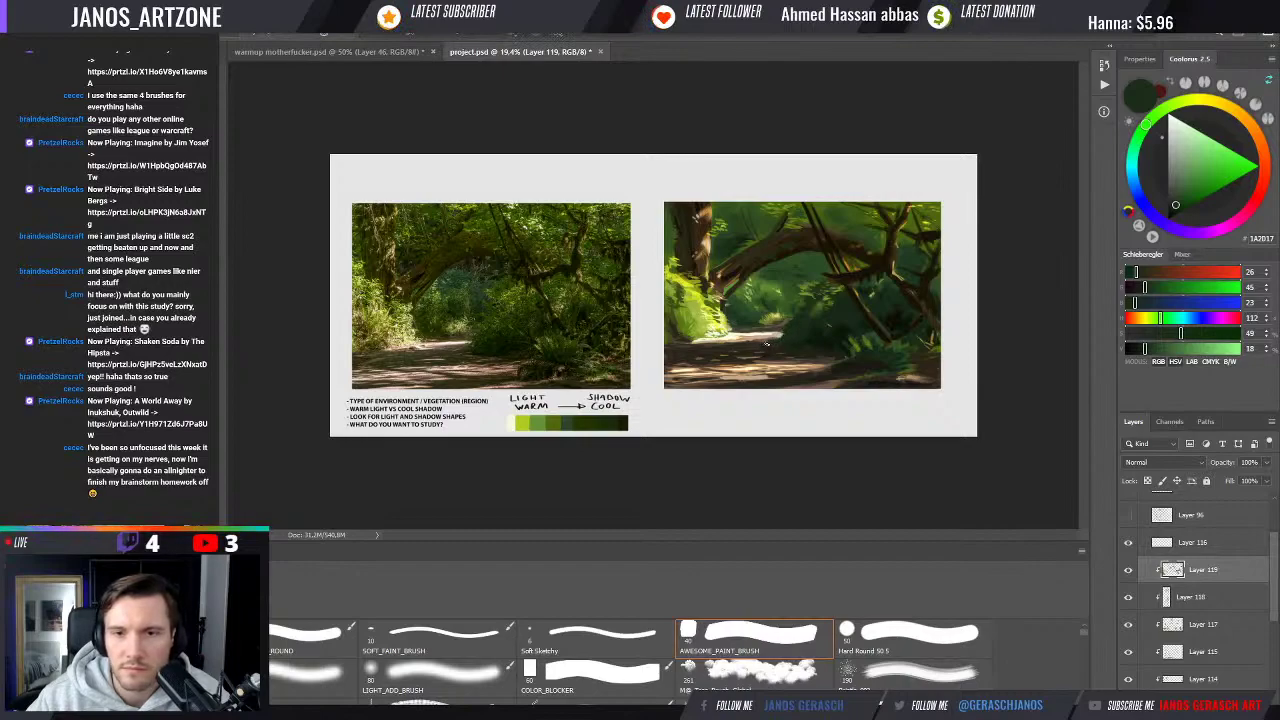
{"action": "left_click", "coordinate": [812, 338], "text": "alt"}
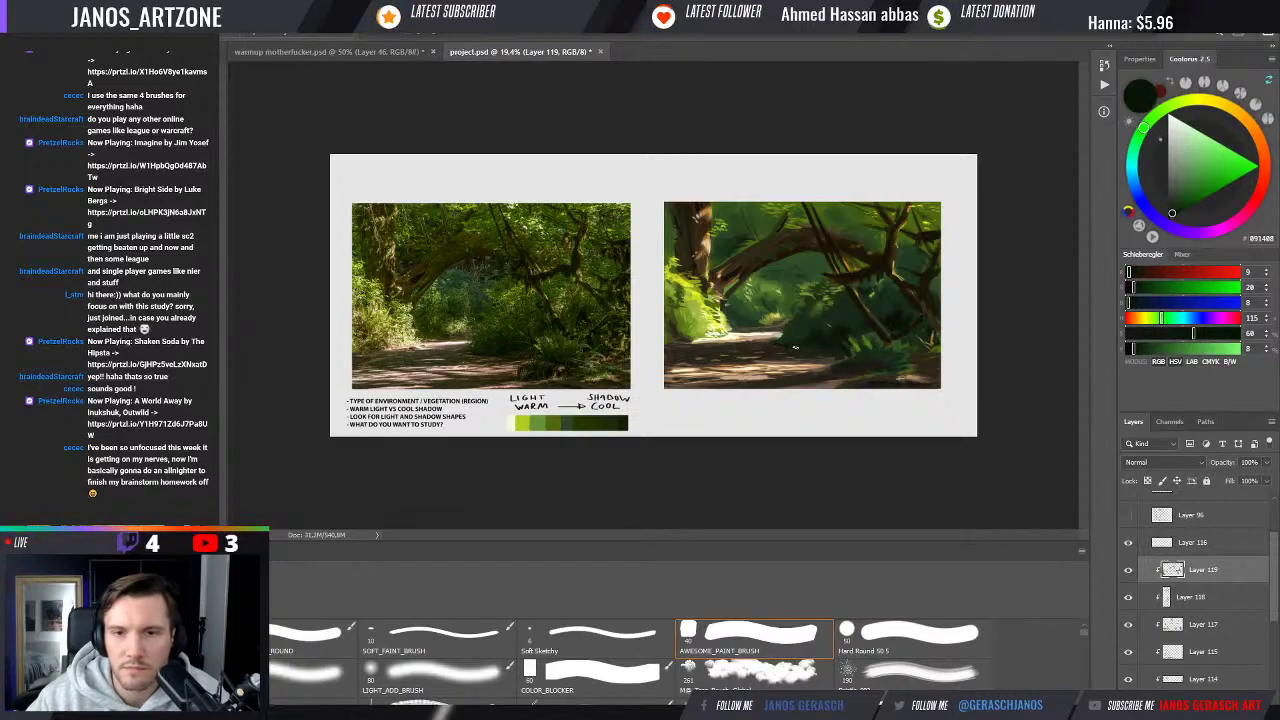
{"action": "left_click", "coordinate": [818, 323], "text": "alt"}
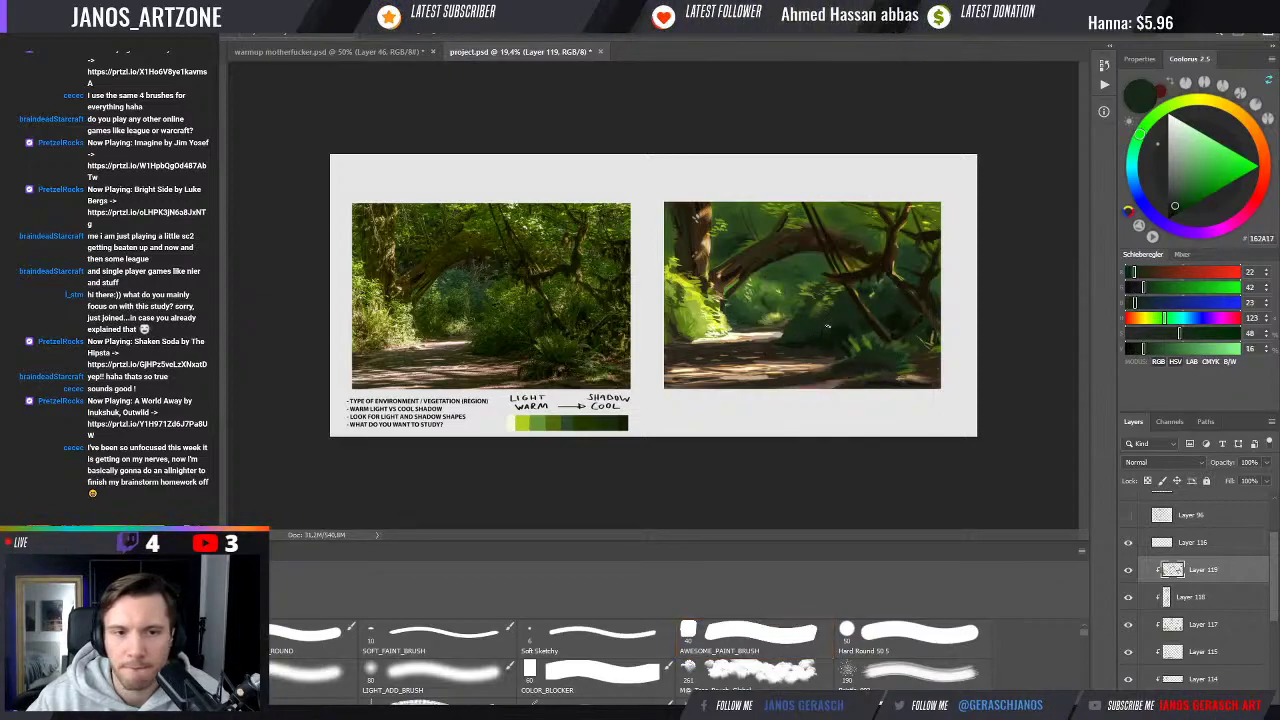
{"action": "left_click", "coordinate": [826, 325], "text": "alt"}
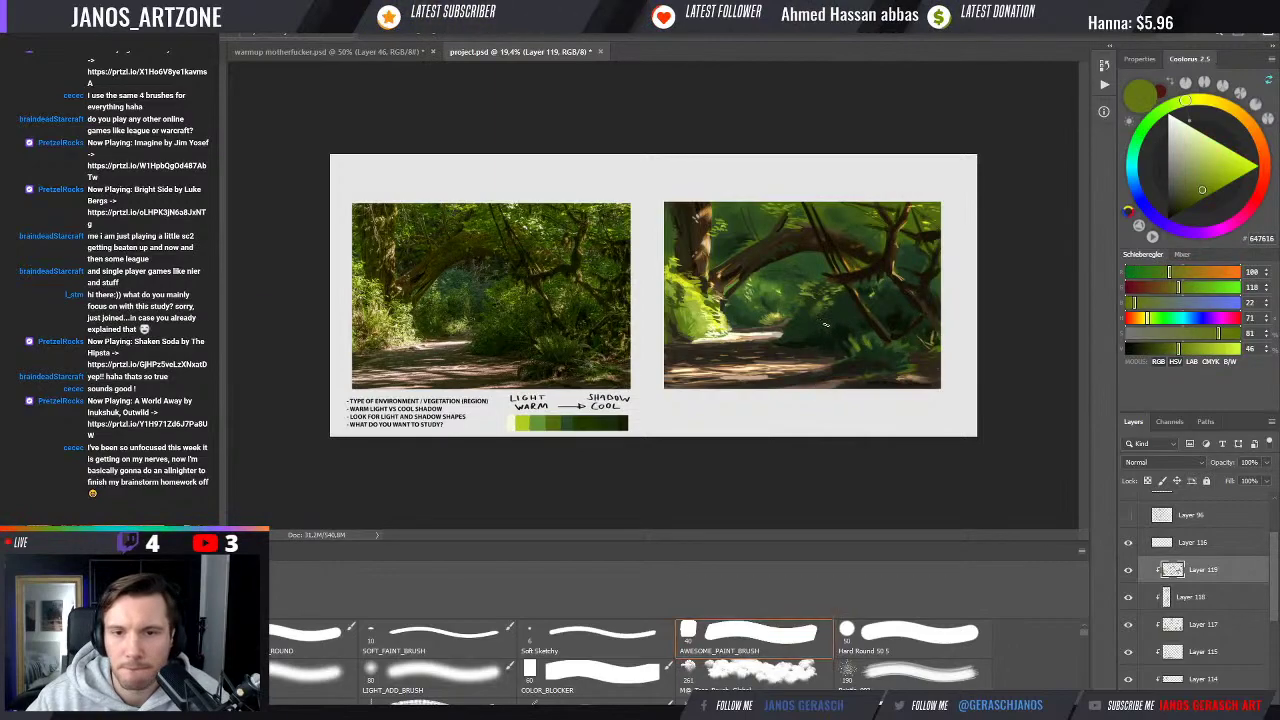